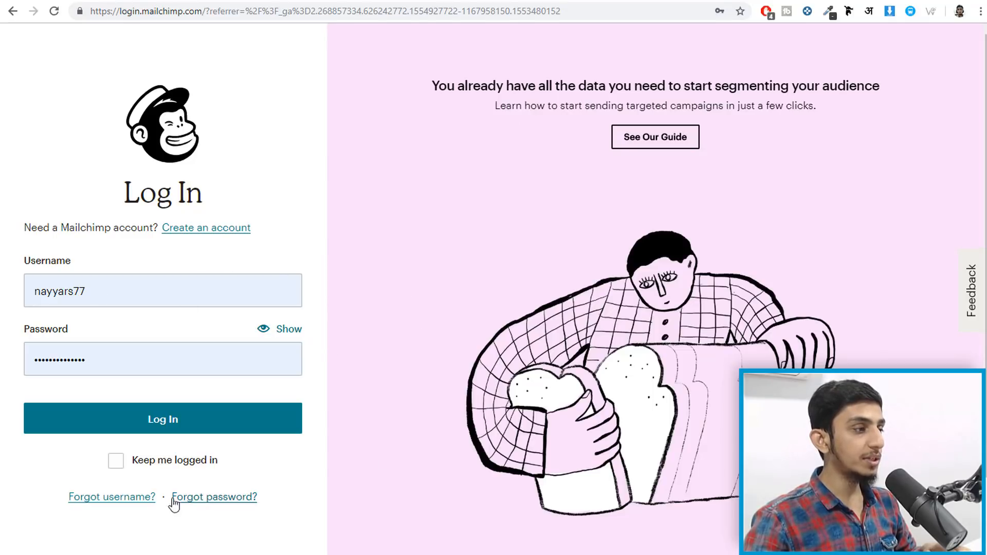
- Sign up for a new Mailchimp account with an autofilled email, a username and a saved password
click(216, 234)
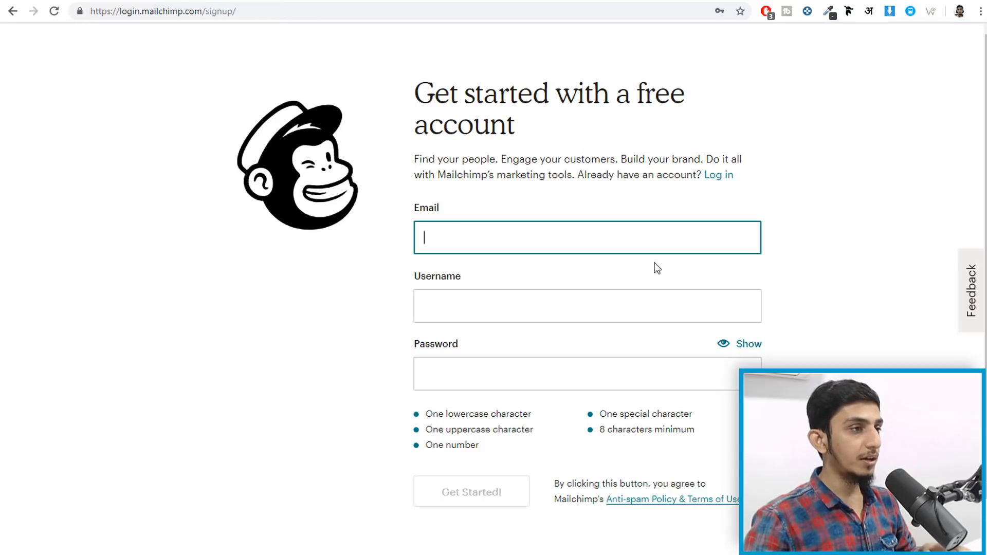
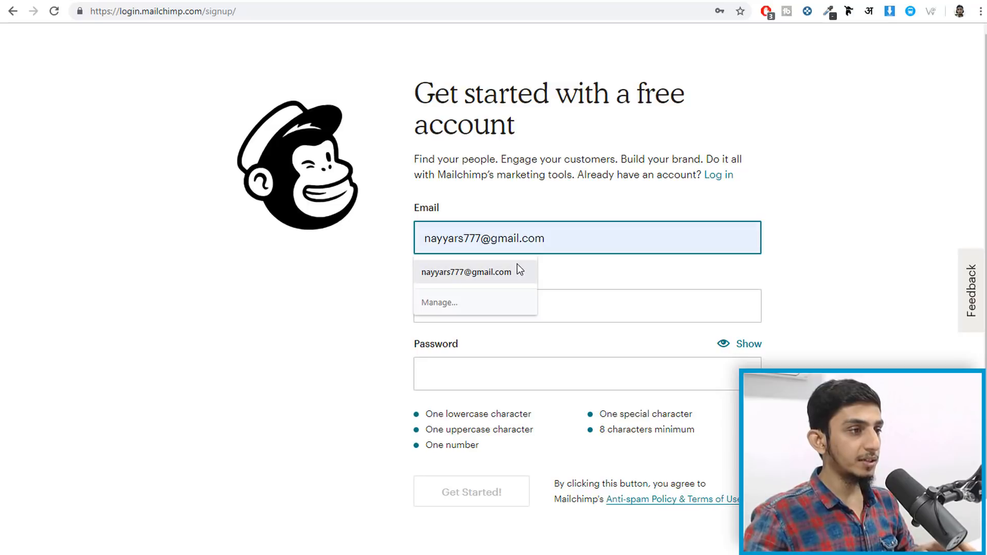
click(517, 265)
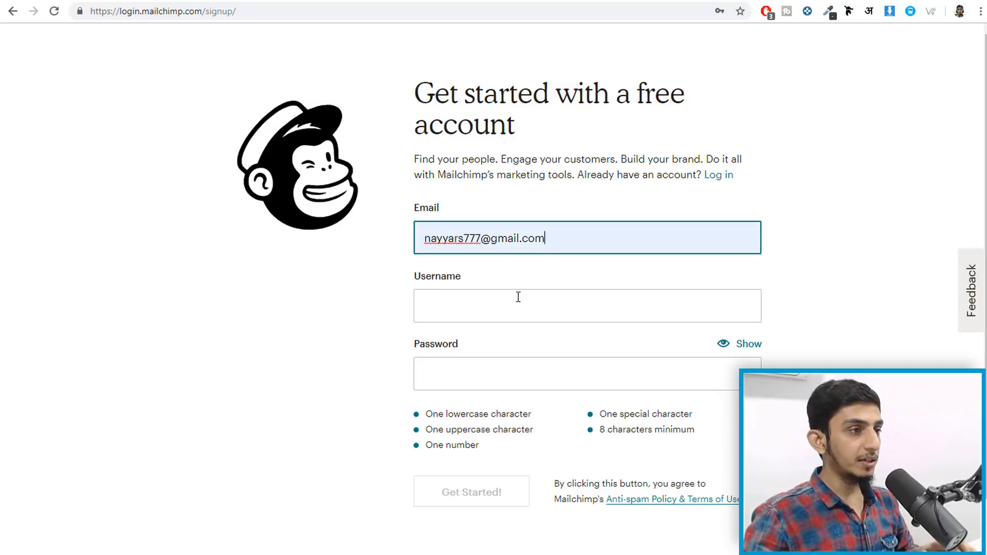
click(518, 297)
text(nayyars77)
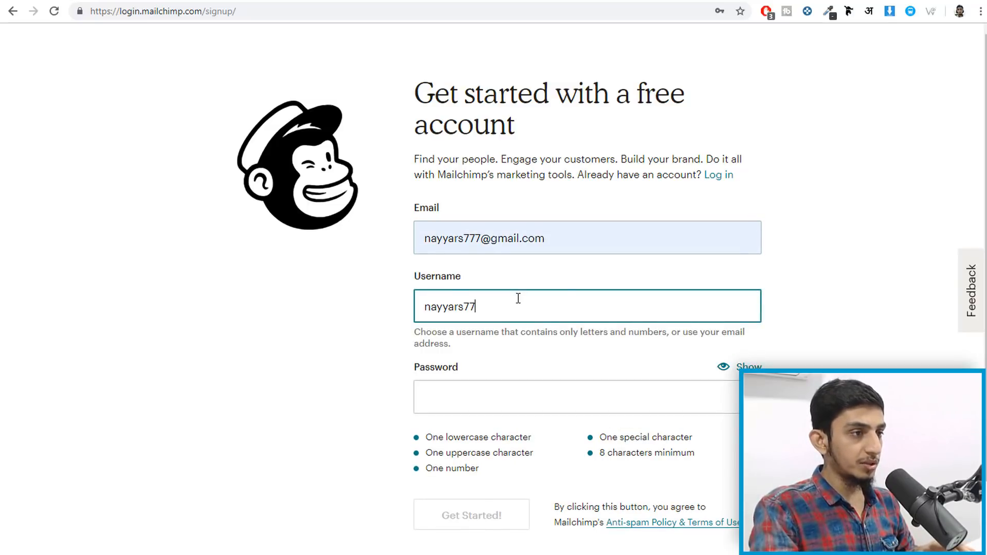
key(Tab)
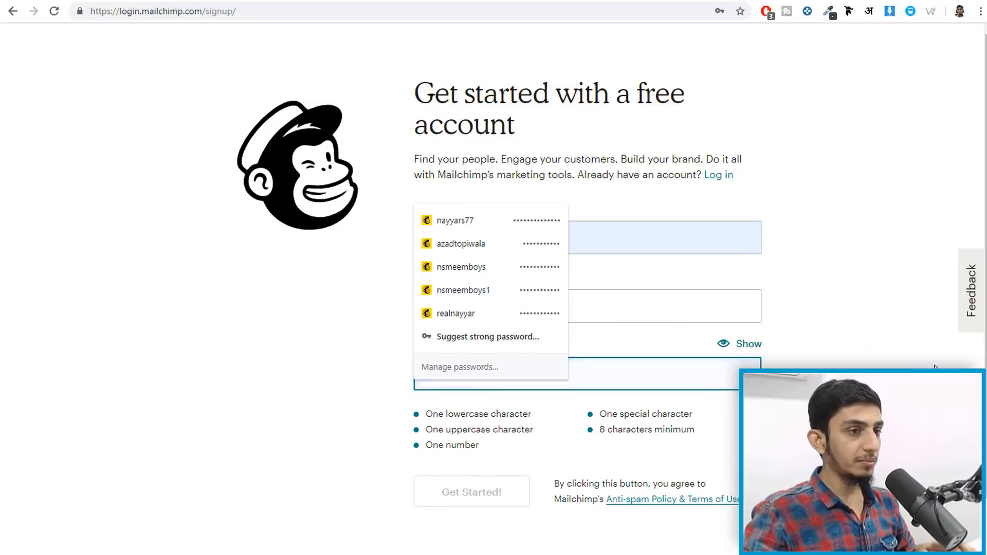
click(664, 381)
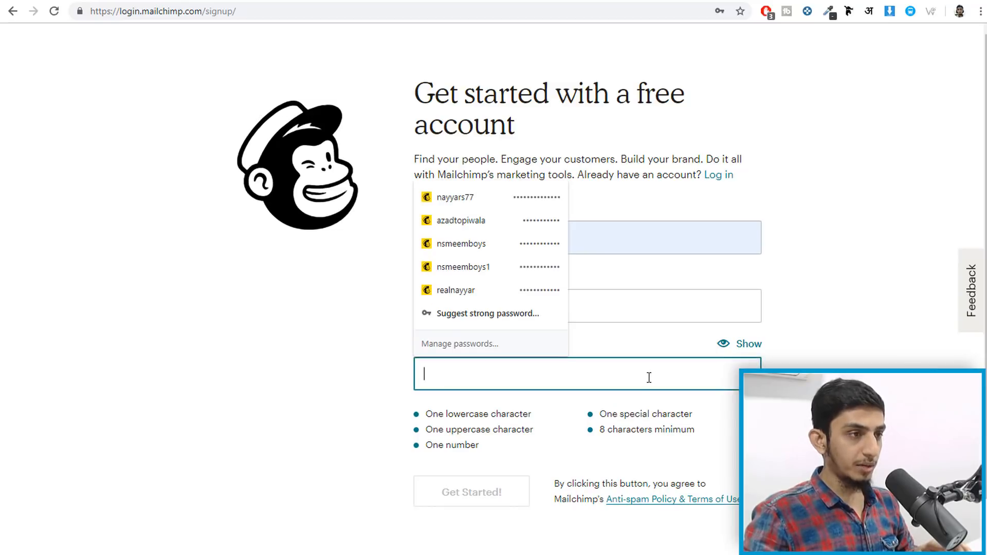
click(549, 203)
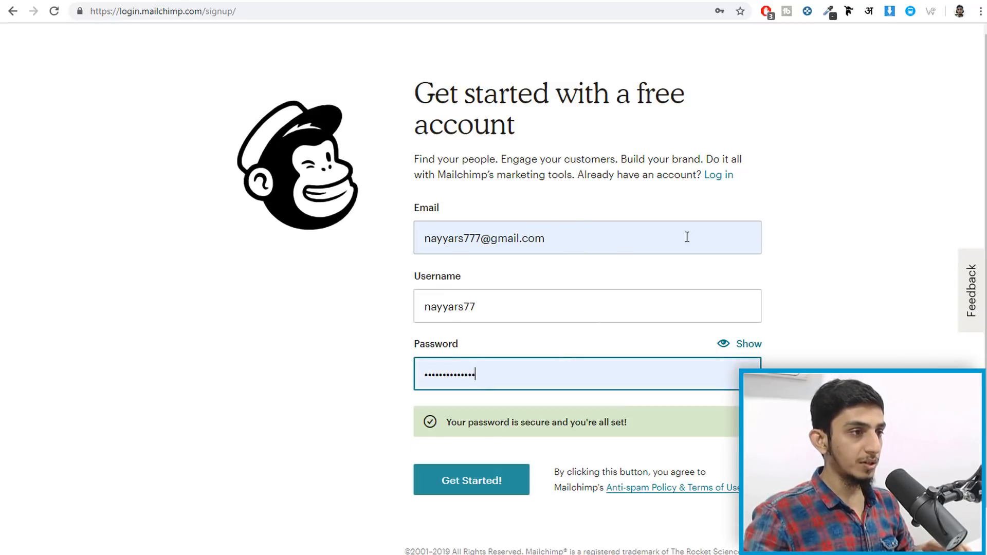
click(454, 482)
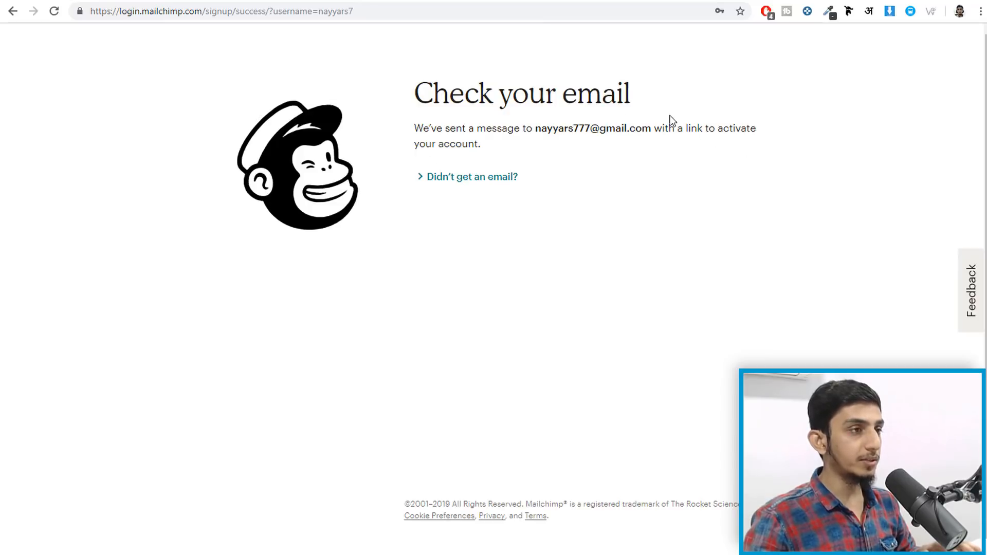
- Open the Mailchimp activation email in Gmail's Updates tab and follow its Activate Account link
click(483, 1)
text(g)
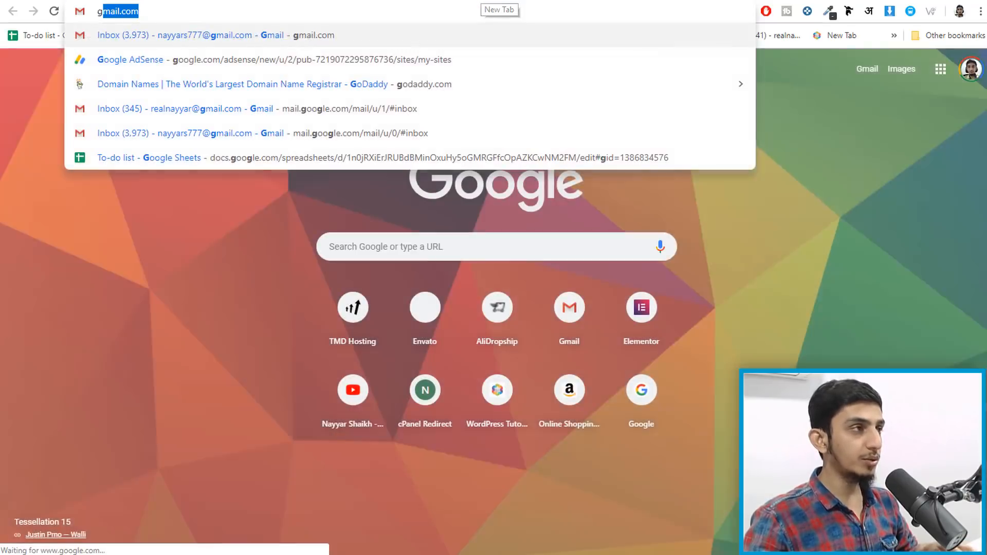
key(Return)
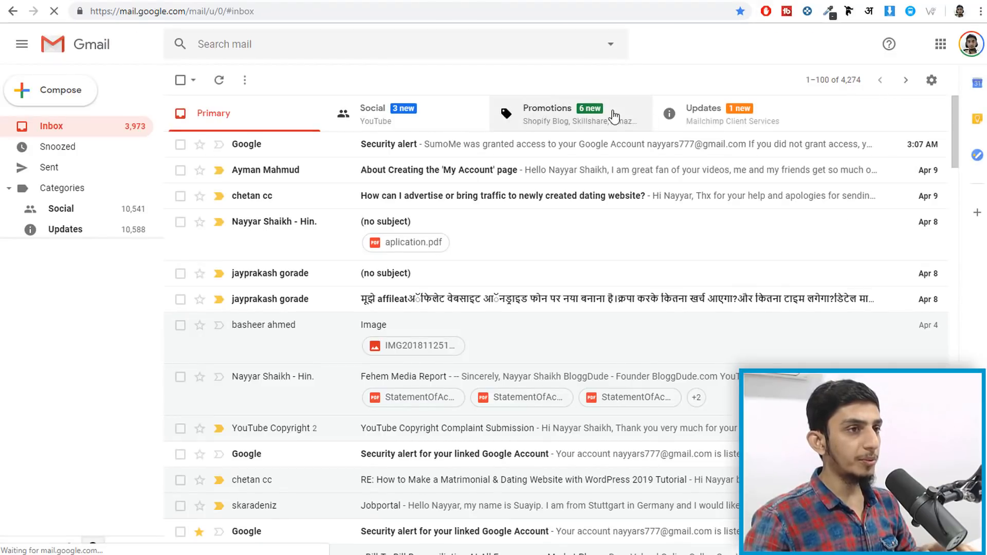
click(734, 131)
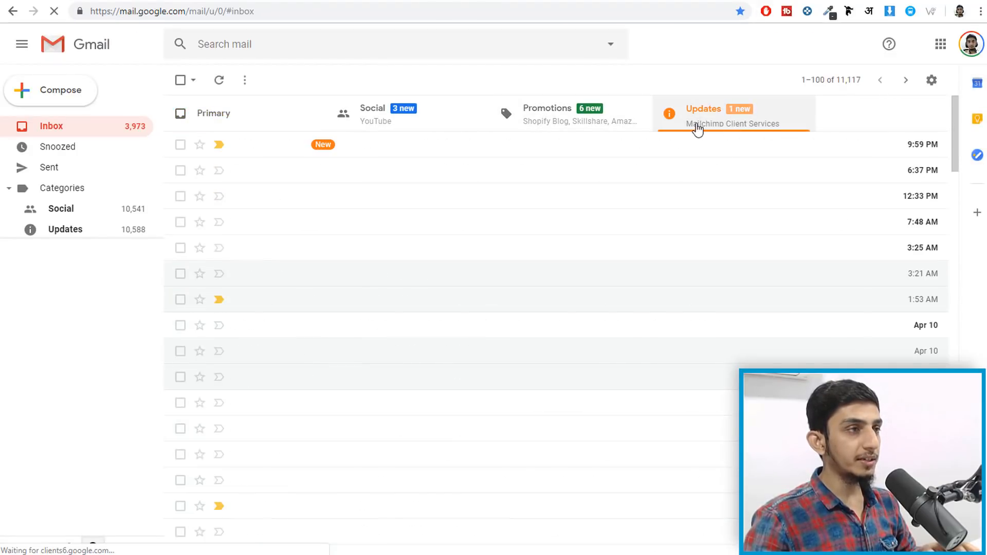
click(410, 149)
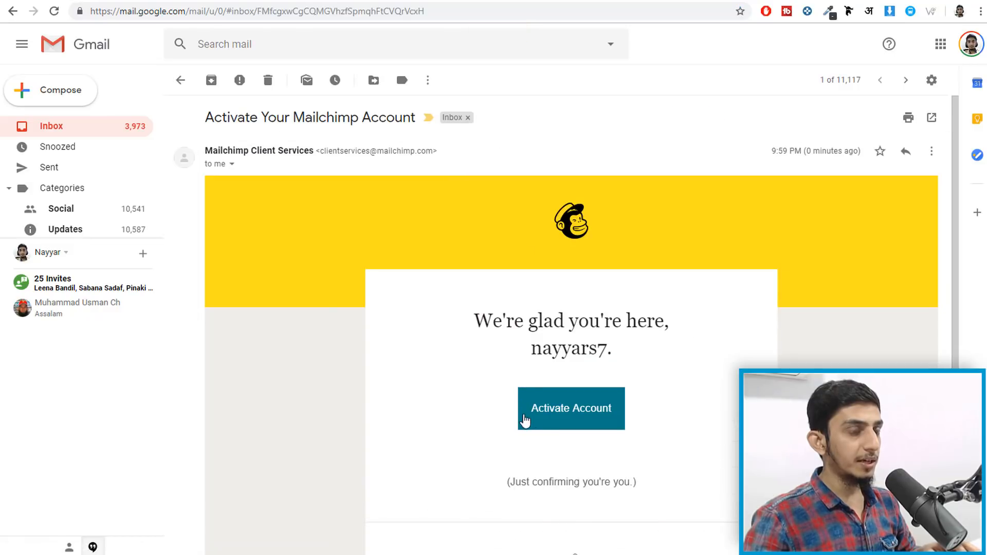
click(569, 414)
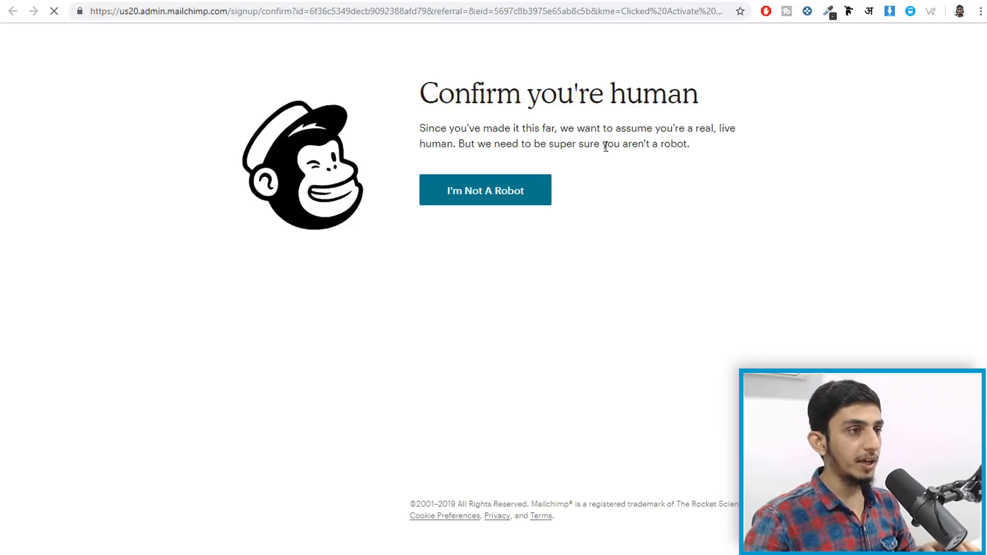
- Pass the I'm Not A Robot check and submit the owner's first and last name
click(472, 194)
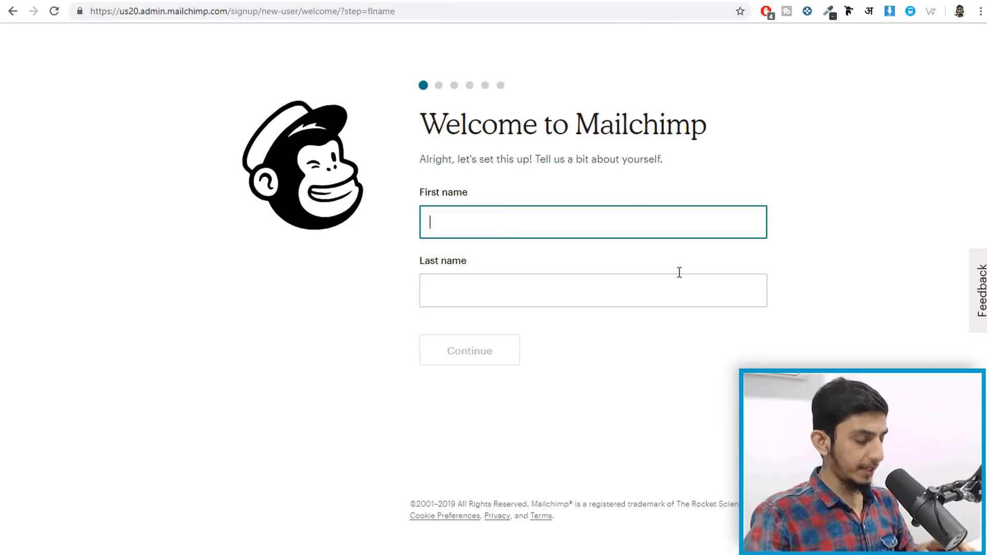
text(Nayyar)
key(Tab)
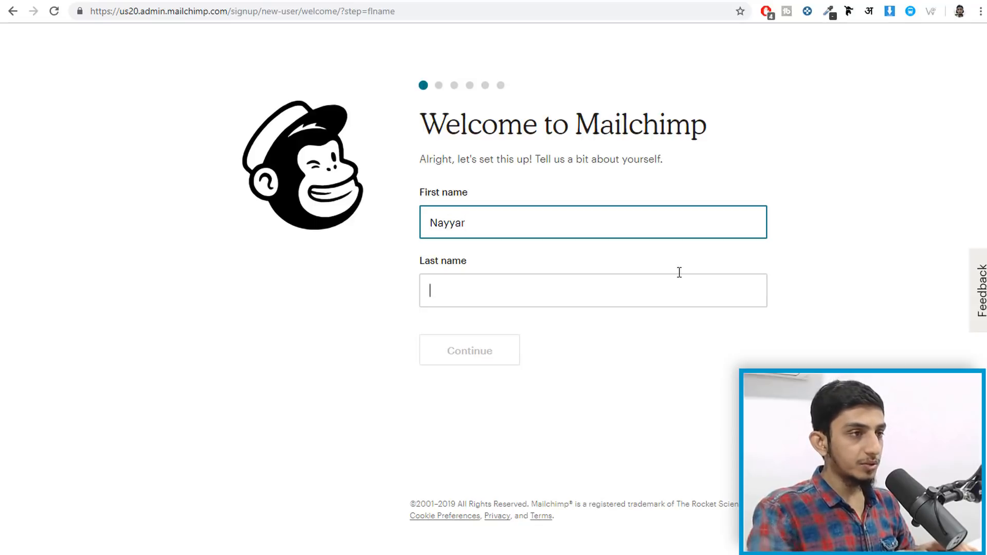
text(Shaikh)
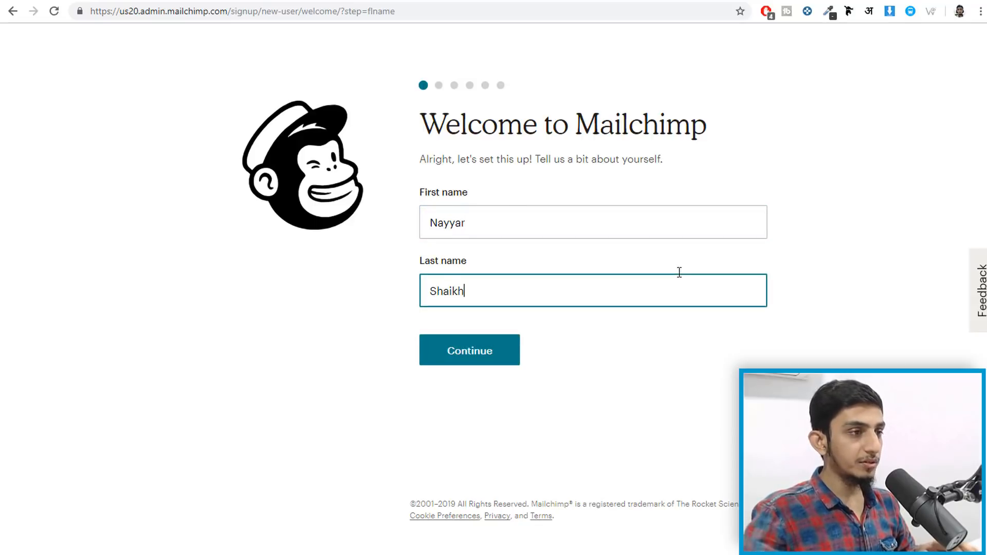
click(504, 341)
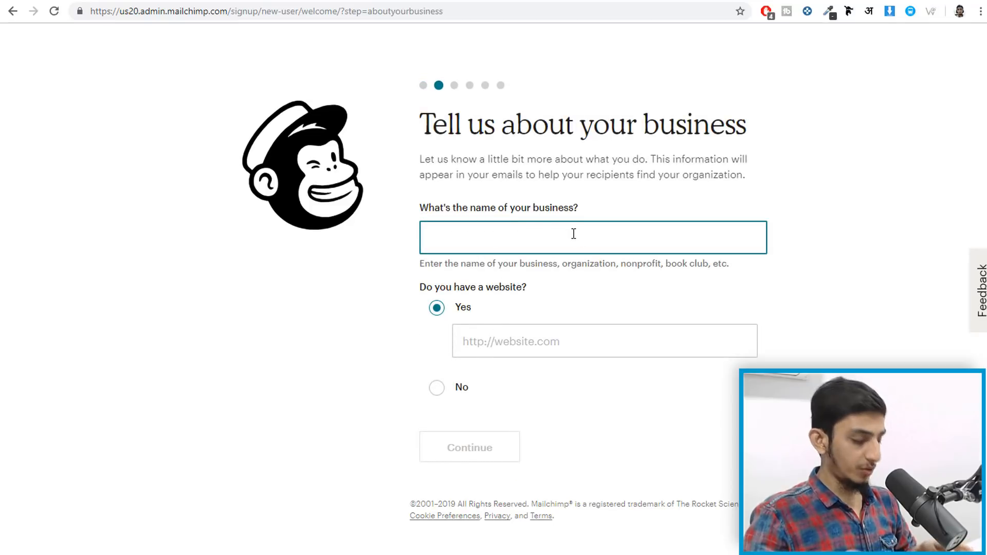
text(Blogg)
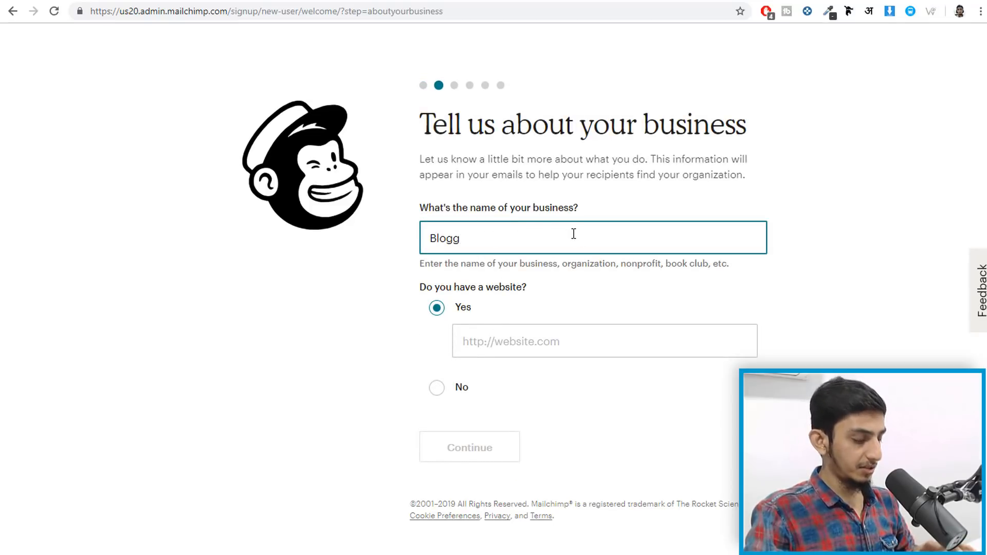
text(Dude)
click(559, 333)
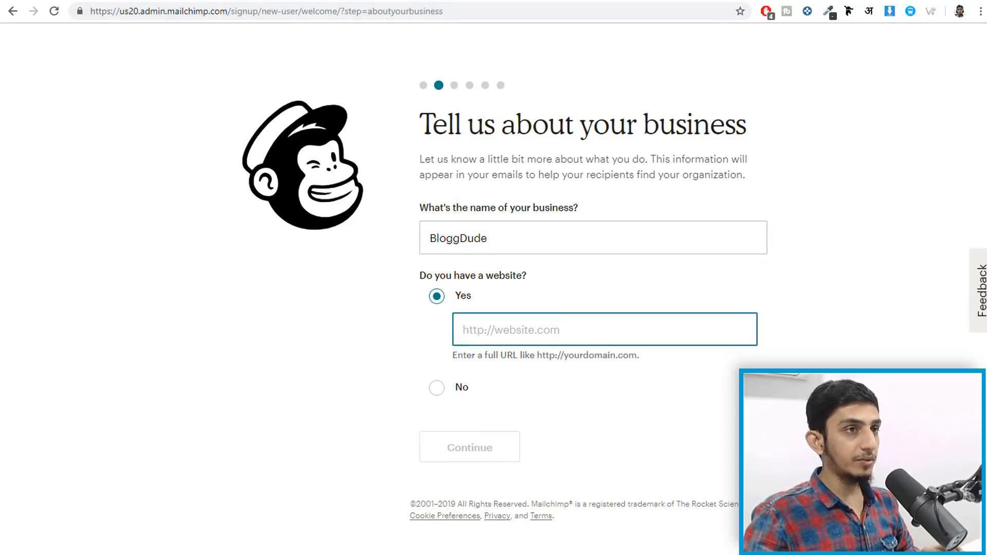
key(ctrl+t)
text(blo)
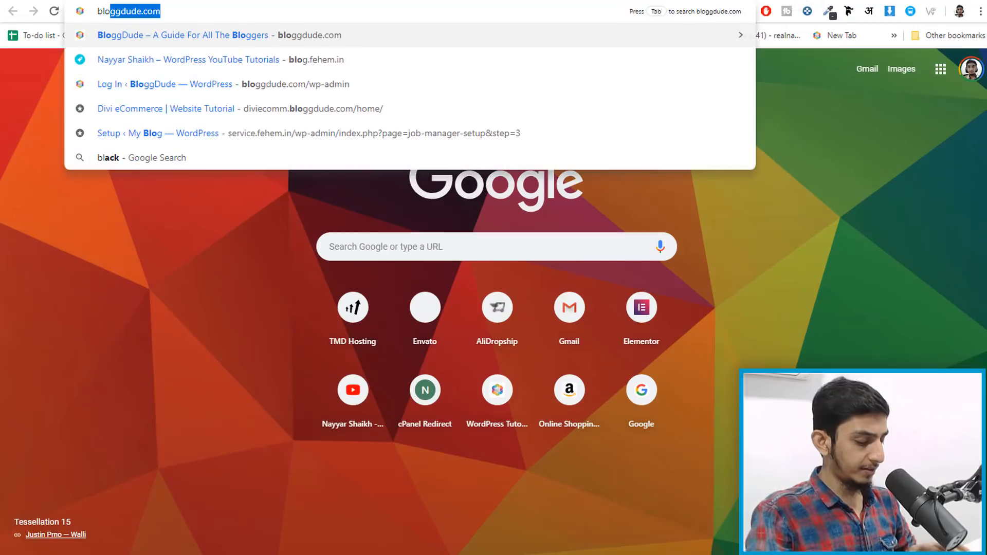
text(g2.fehem.in)
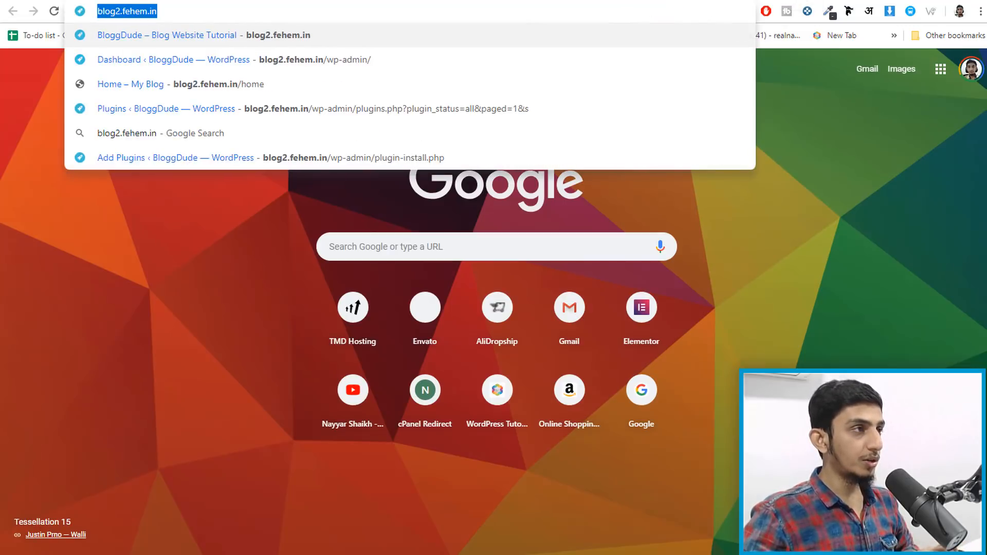
key(Return)
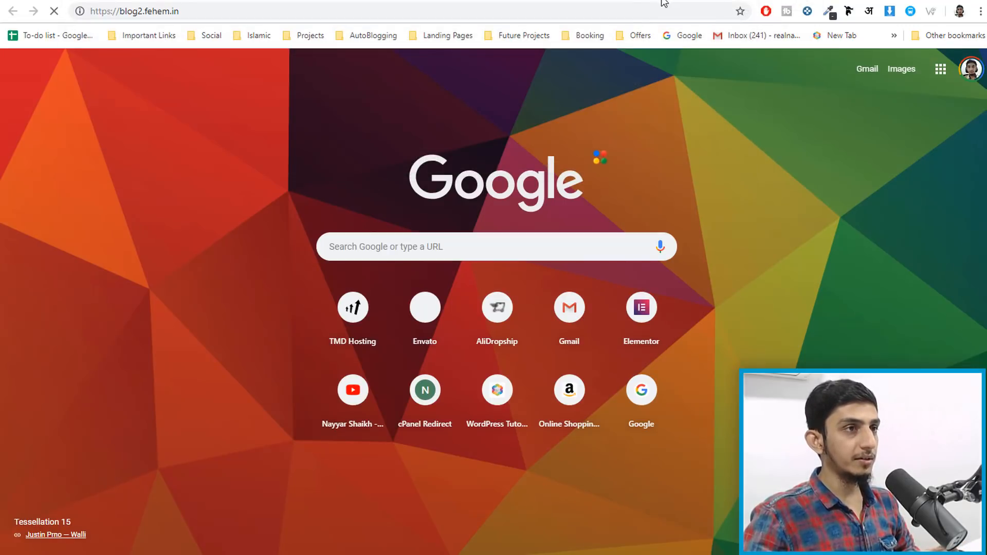
click(644, 9)
key(ctrl+c)
click(638, 0)
key(ctrl+v)
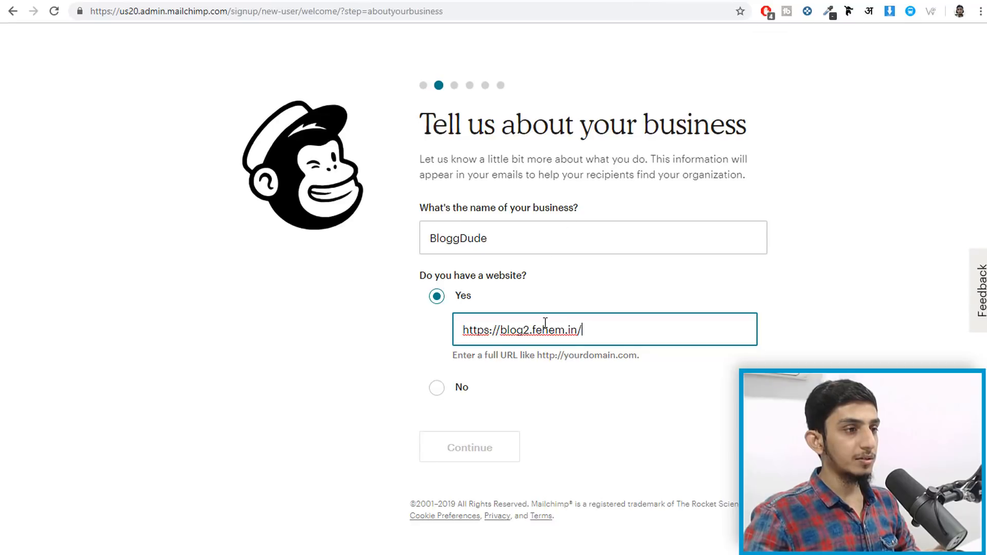
click(495, 457)
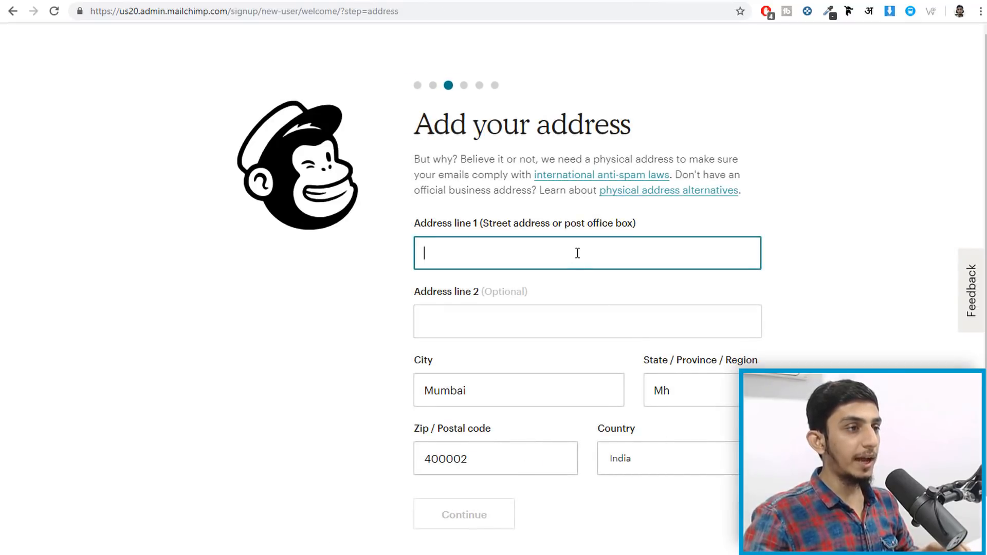
- Fill in the business address from the saved suggestion and submit it
click(562, 246)
click(616, 288)
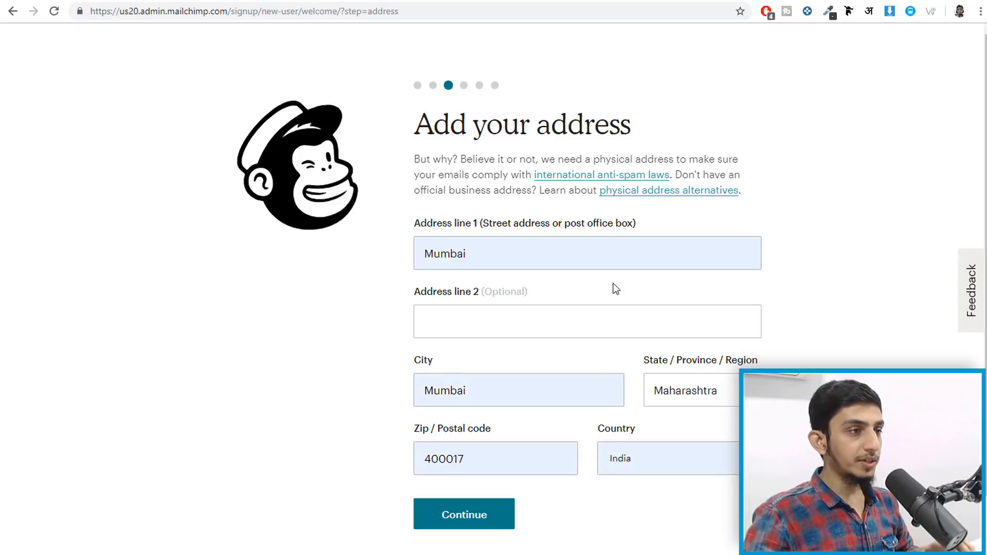
click(478, 520)
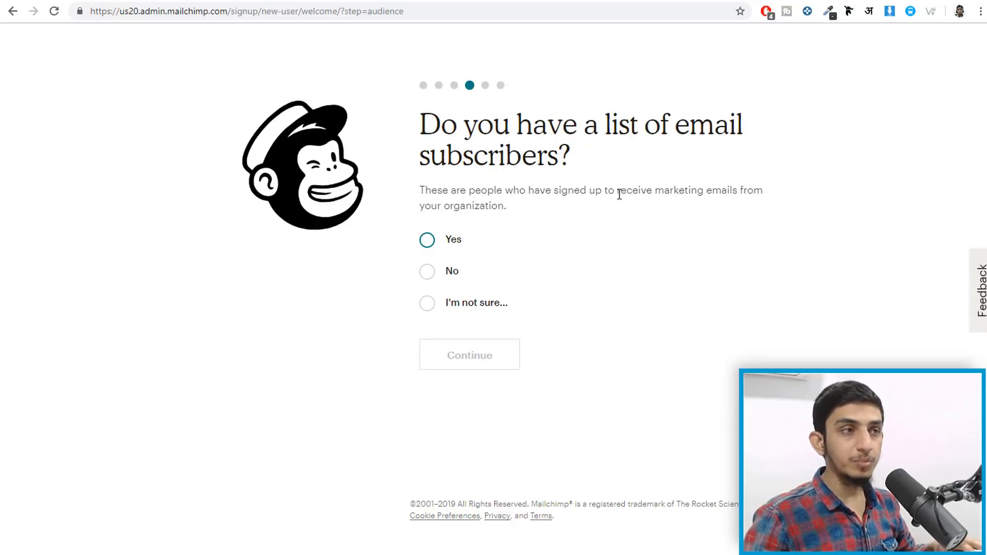
- Answer that there is no subscriber list, then skip social media and the marketing path
click(427, 272)
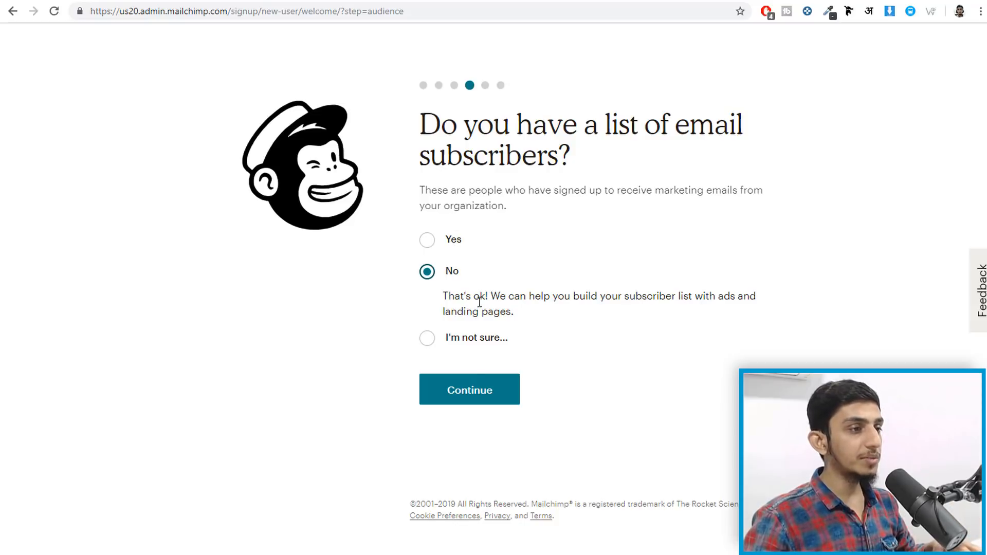
click(470, 389)
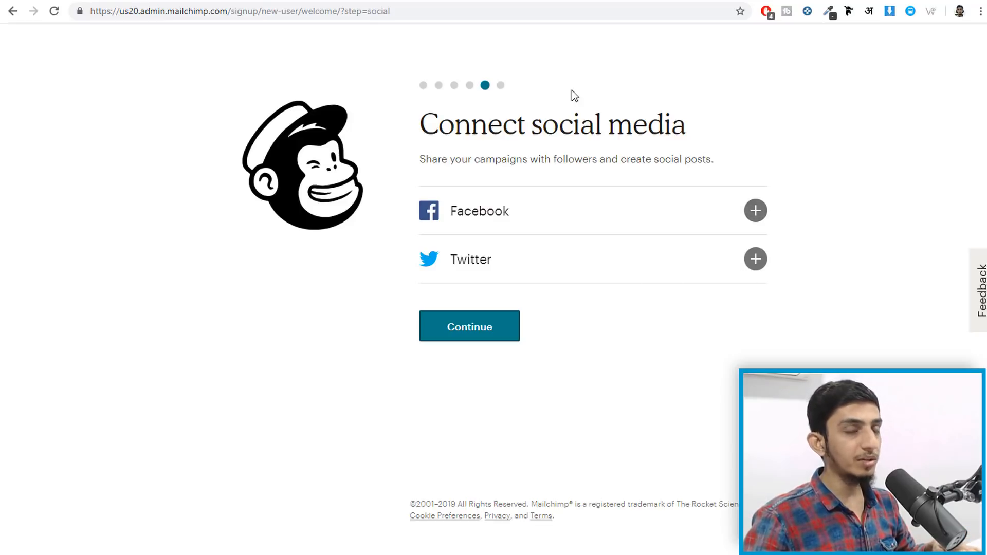
click(489, 338)
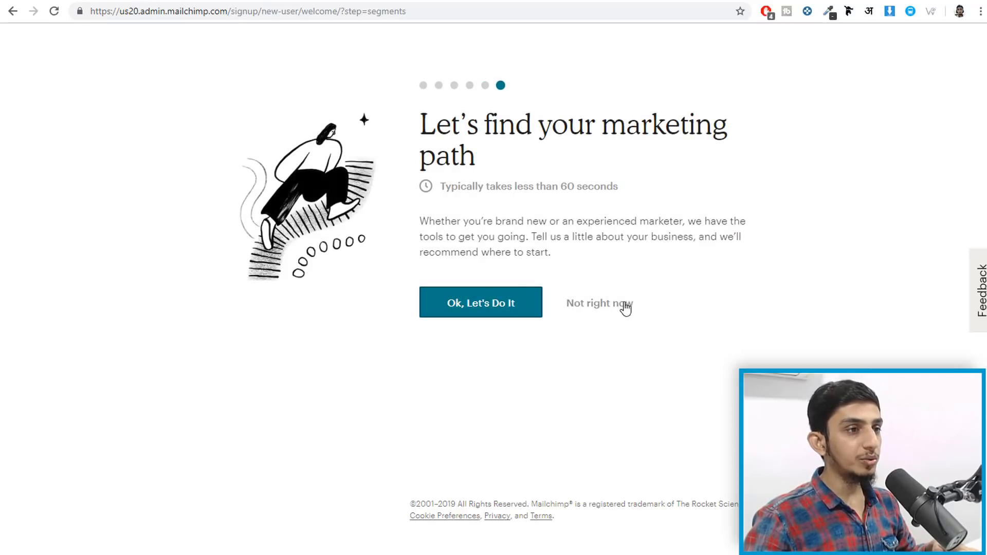
click(595, 309)
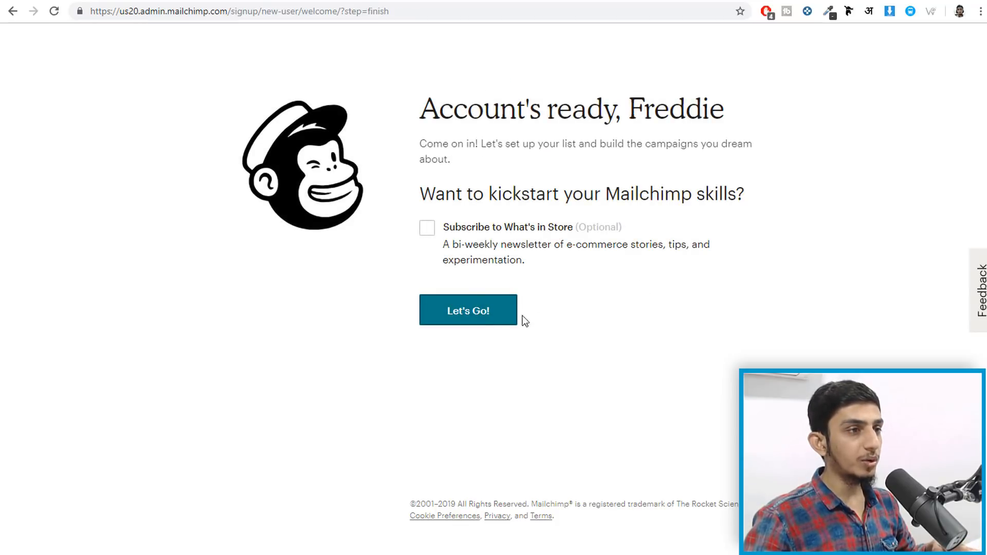
- Enter the dashboard, dismiss the audience announcement, and view all audiences via Manage Audience
click(502, 320)
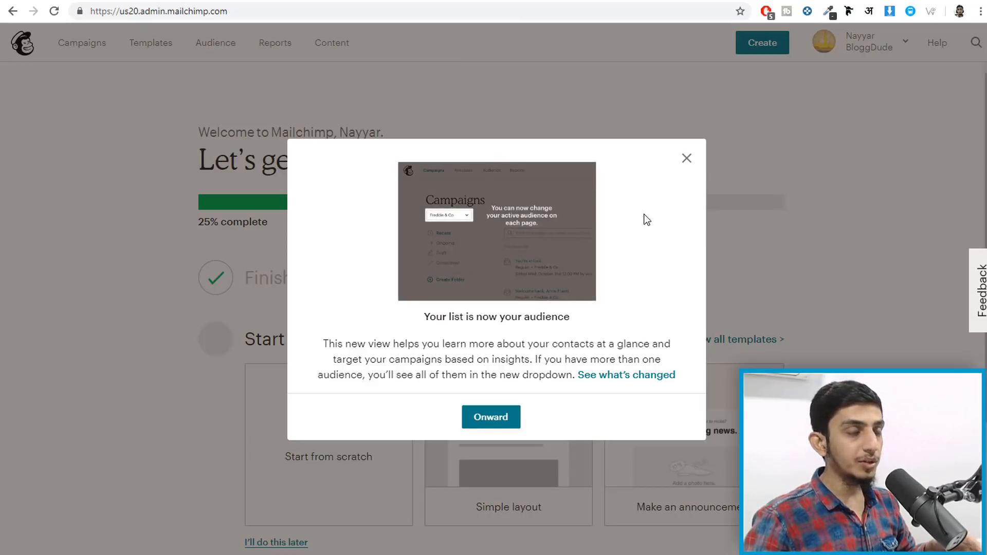
click(687, 160)
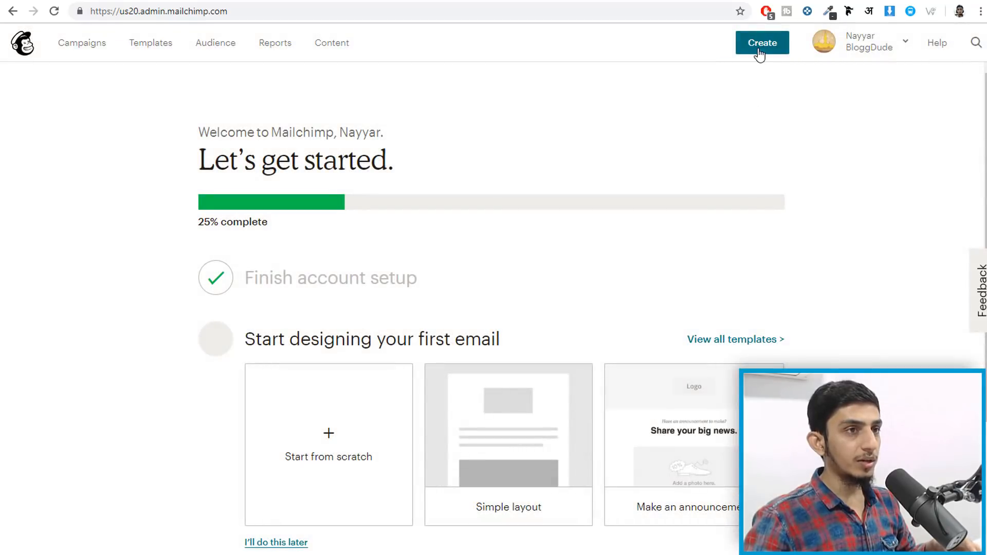
click(226, 48)
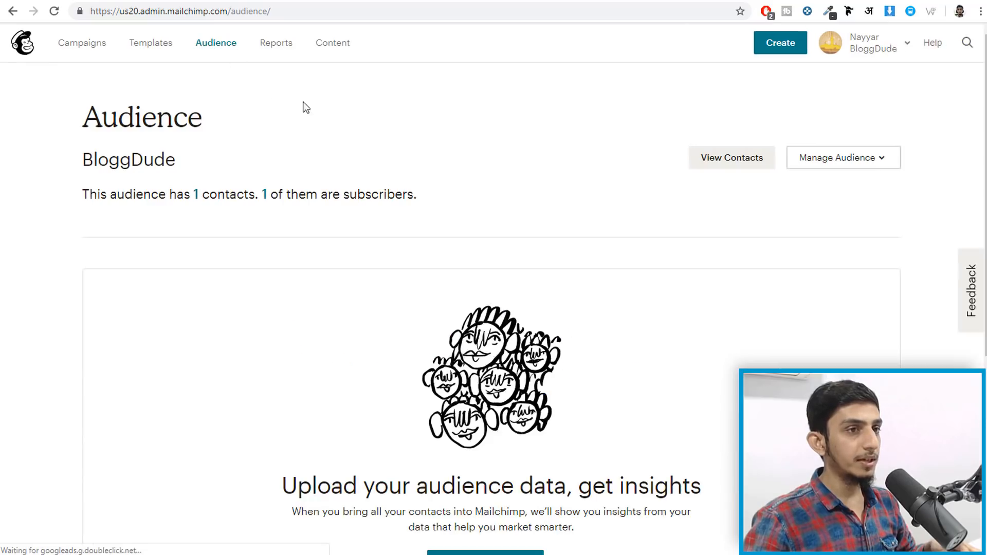
click(815, 161)
click(863, 341)
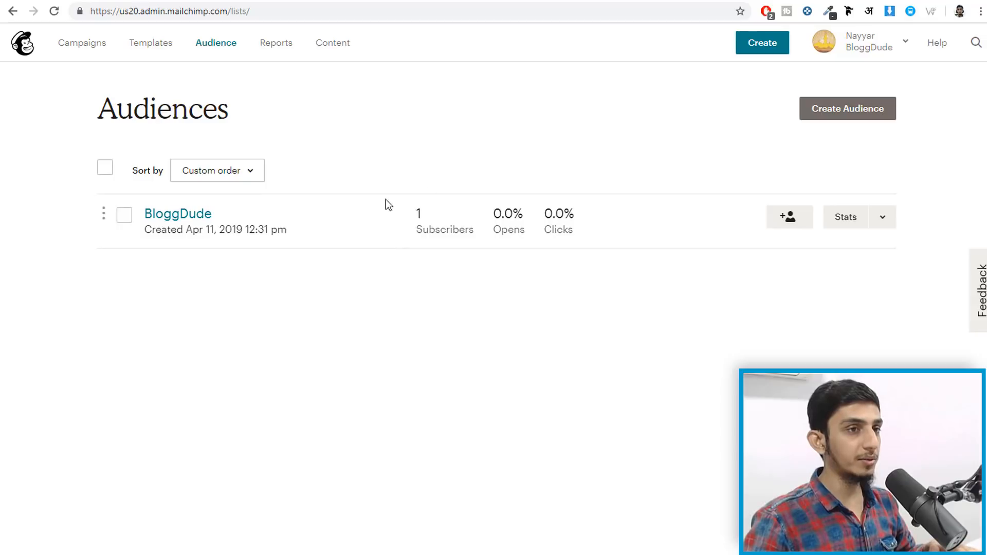
click(843, 112)
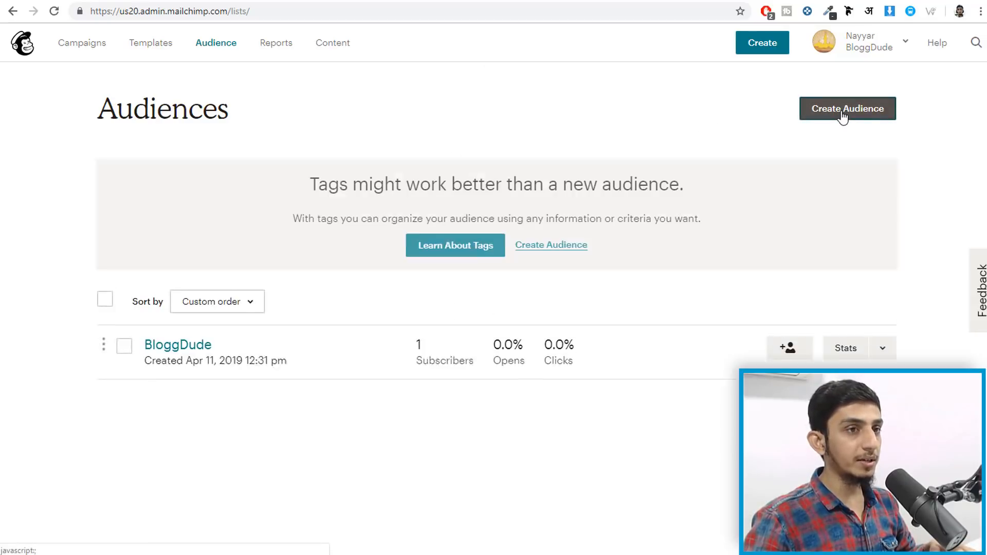
- Continue past the tags suggestion to the Create Audience form's Audience name field
click(554, 247)
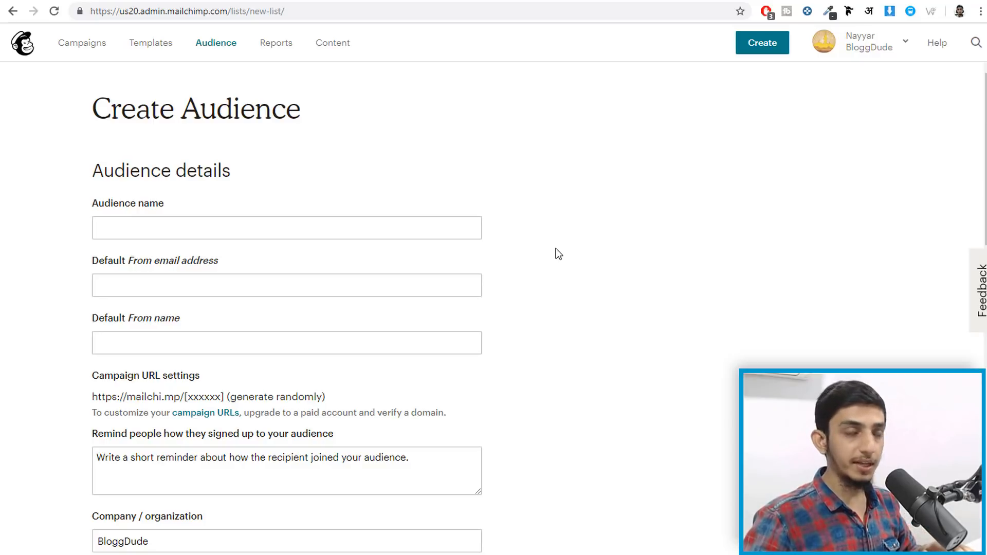
click(212, 227)
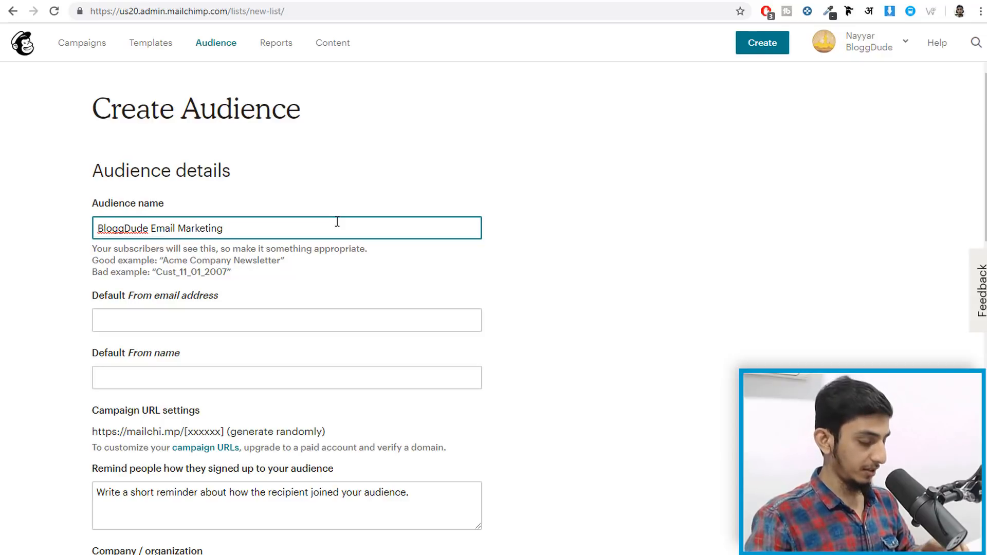
- Complete the audience name as 'BloggDude Email Marketing Newsletter' and pick the suggested sender email
text(Newl)
key(BackSpace)
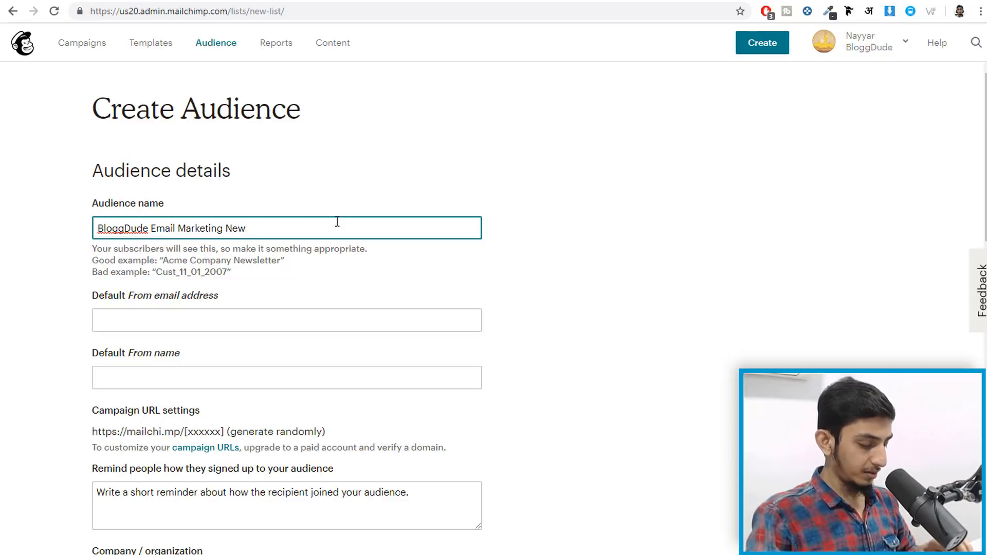
text(sletter)
key(Tab)
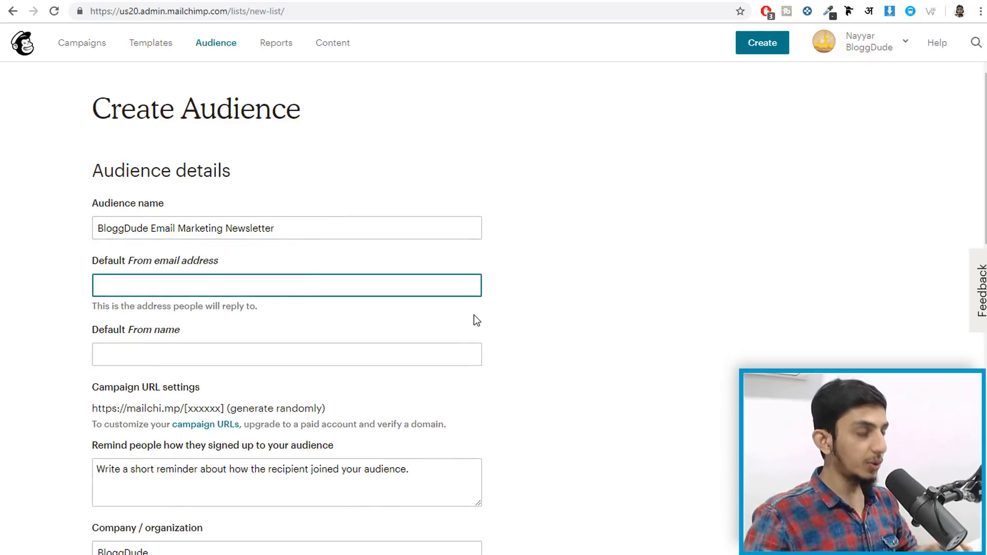
text(re)
click(238, 311)
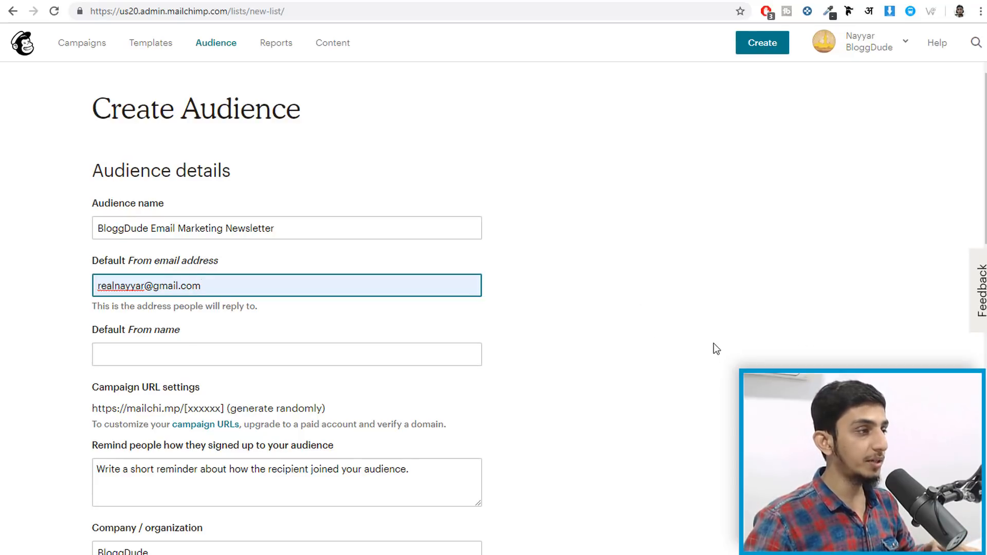
- Enter the owner's full name as the default From name and review the rest of the form
scroll(716, 346, down, 3)
click(382, 235)
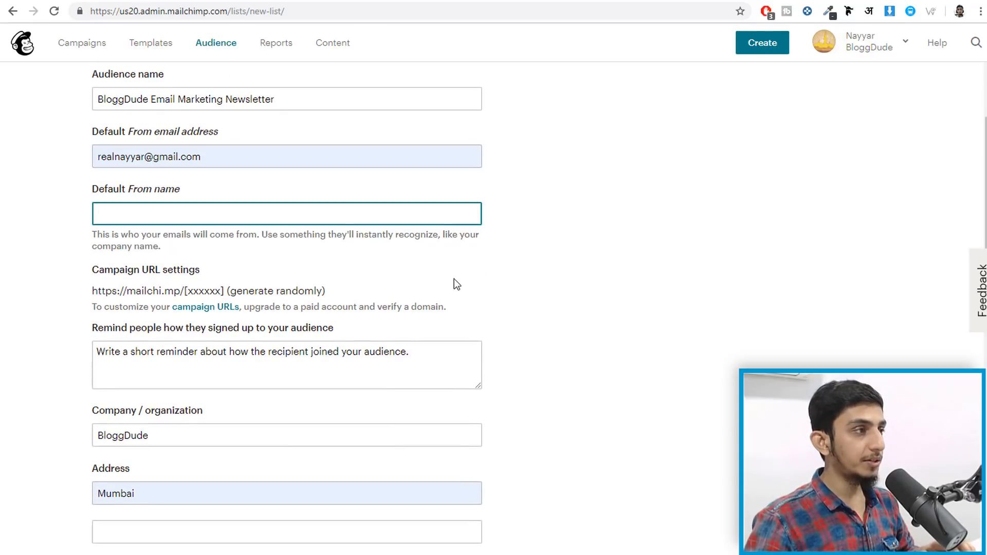
text(Nayya)
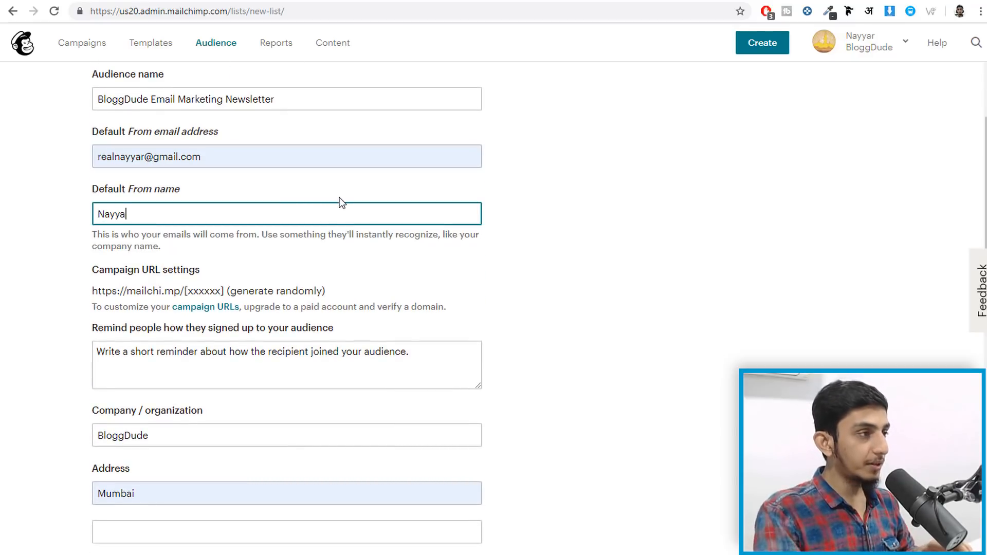
text(r Shaikh)
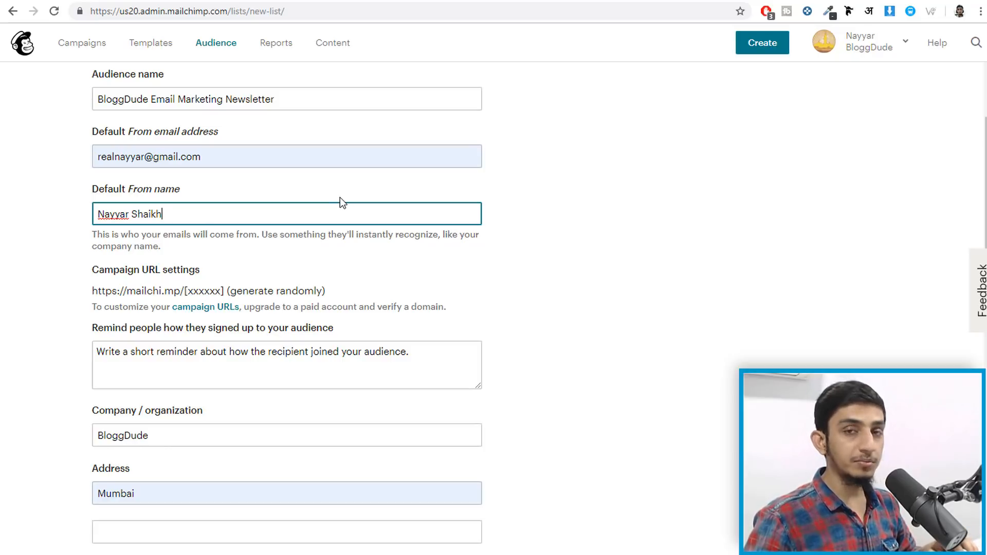
scroll(776, 325, down, 4)
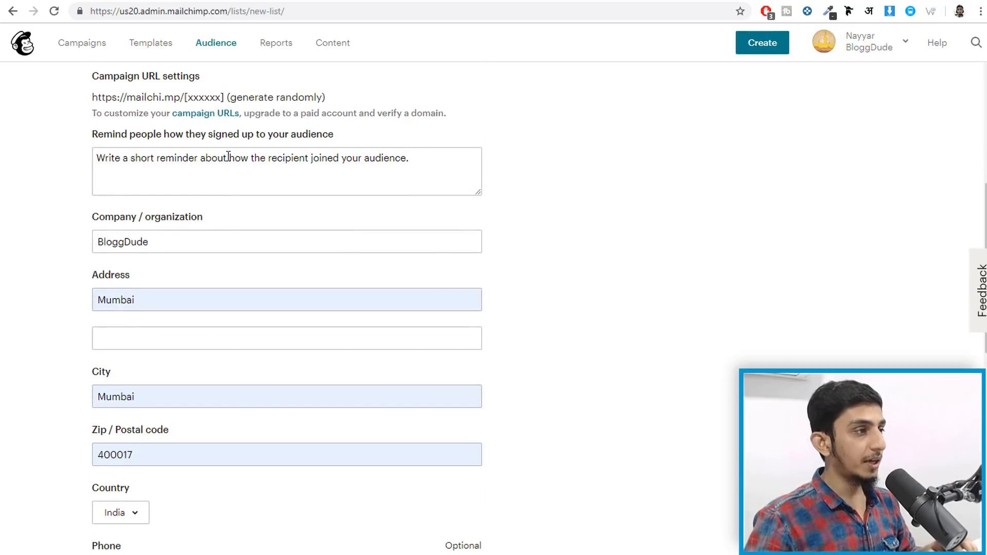
scroll(339, 198, up, 4)
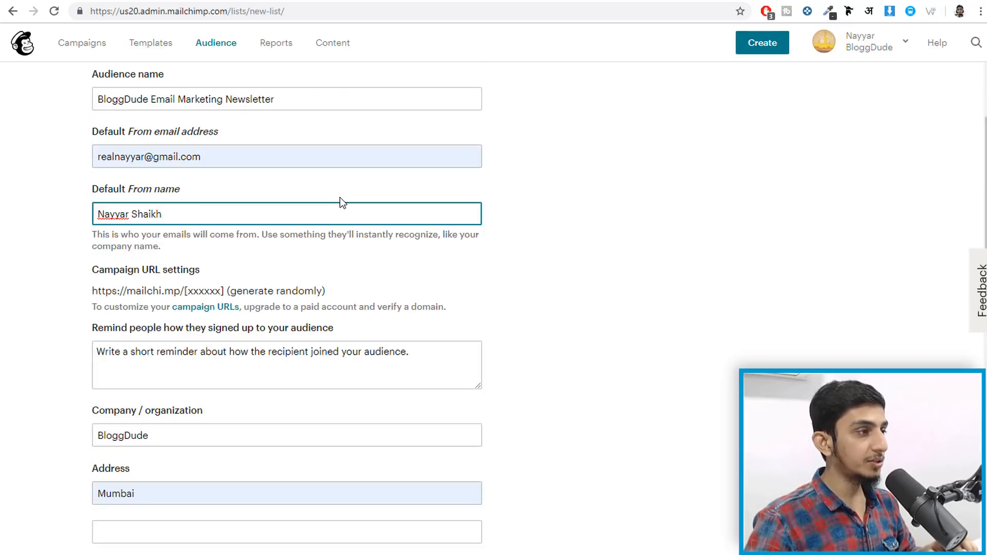
scroll(134, 71, down, 15)
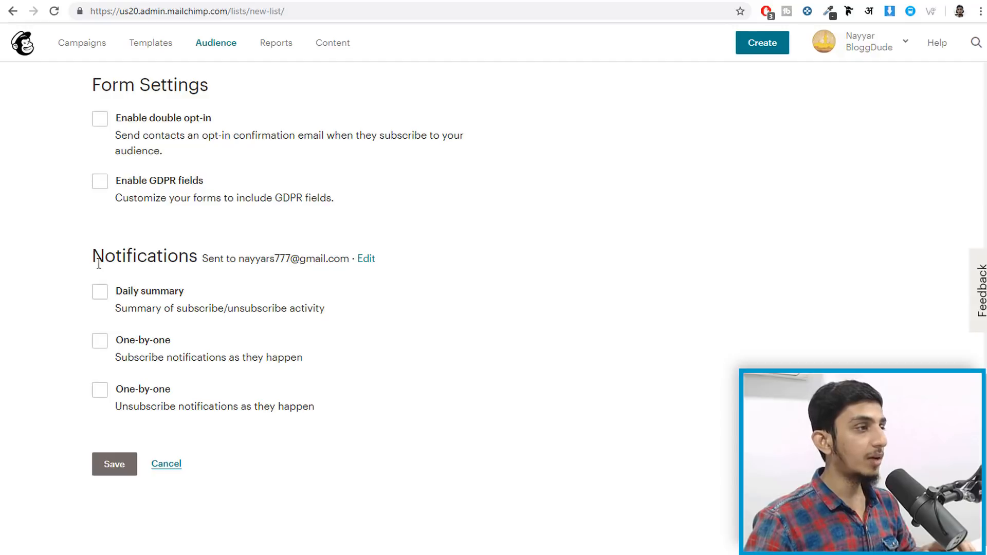
- Enable only the Daily summary notification, leaving one-by-one notifications off, and attempt to save
drag(91, 261, 192, 259)
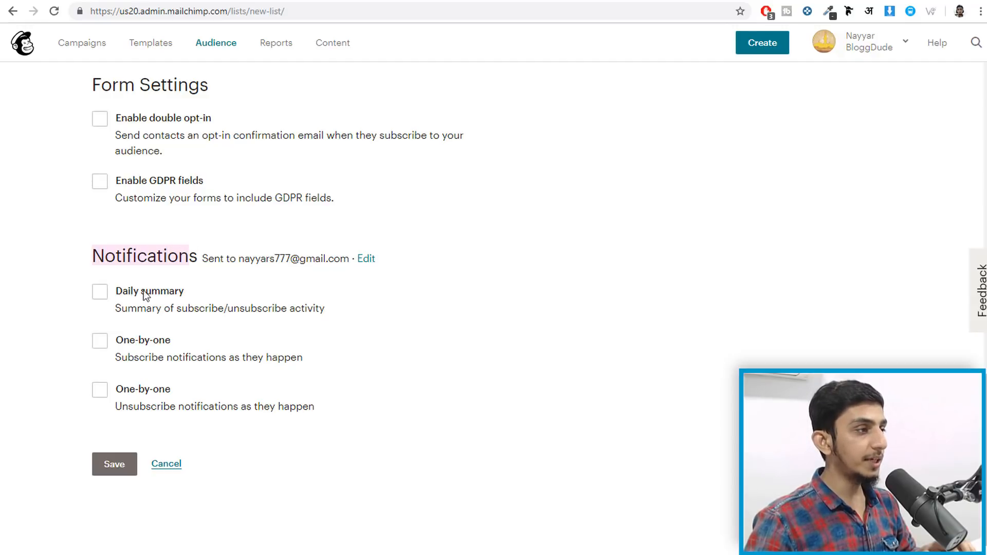
click(105, 345)
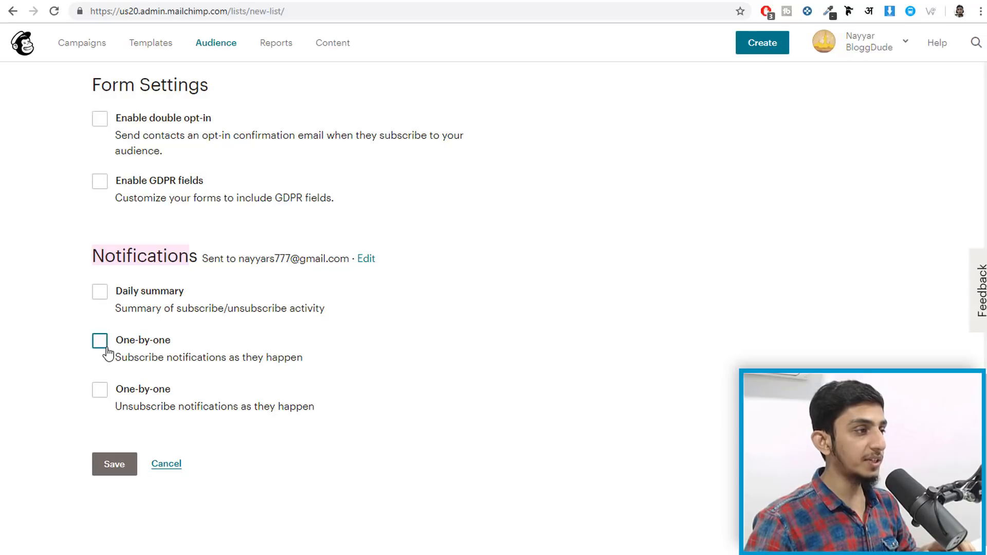
click(101, 392)
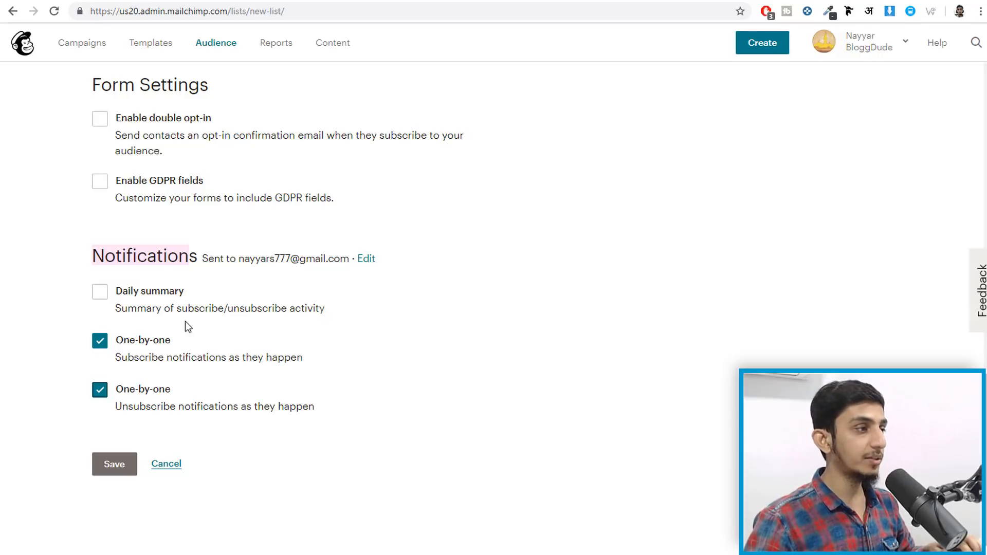
click(103, 343)
click(100, 392)
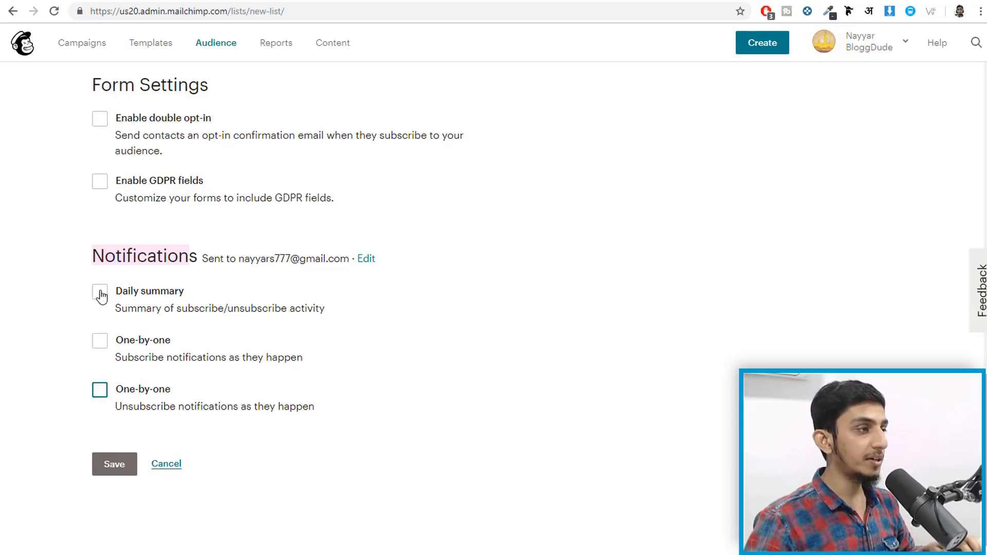
click(99, 292)
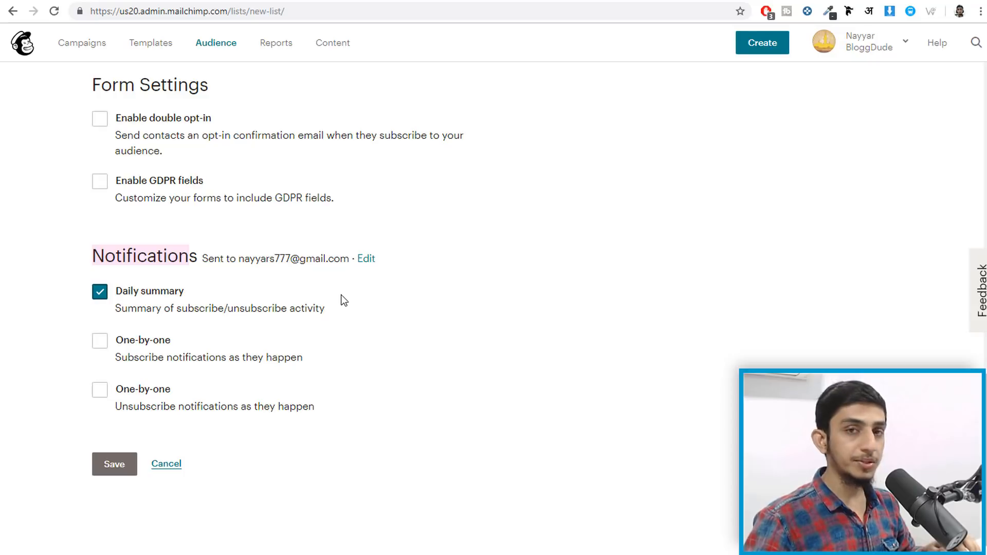
click(128, 469)
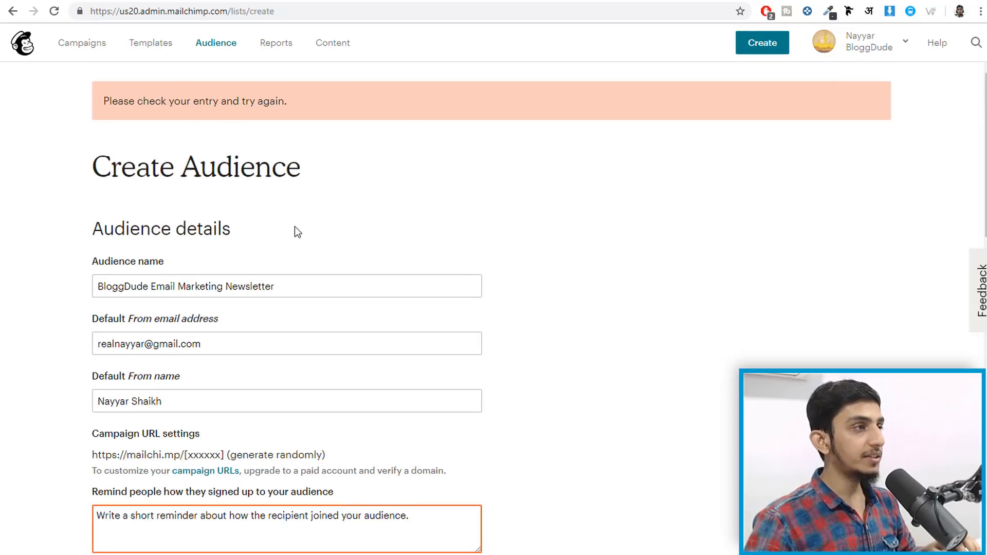
- Write the signup reminder 'You are receiving this email because you opted in at our website BloggDude.com'
scroll(526, 203, down, 6)
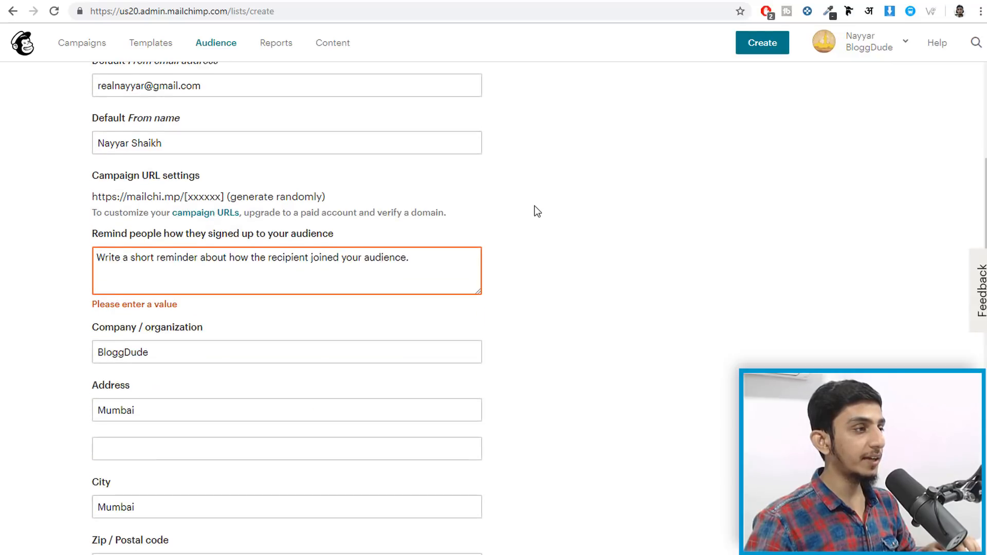
click(177, 169)
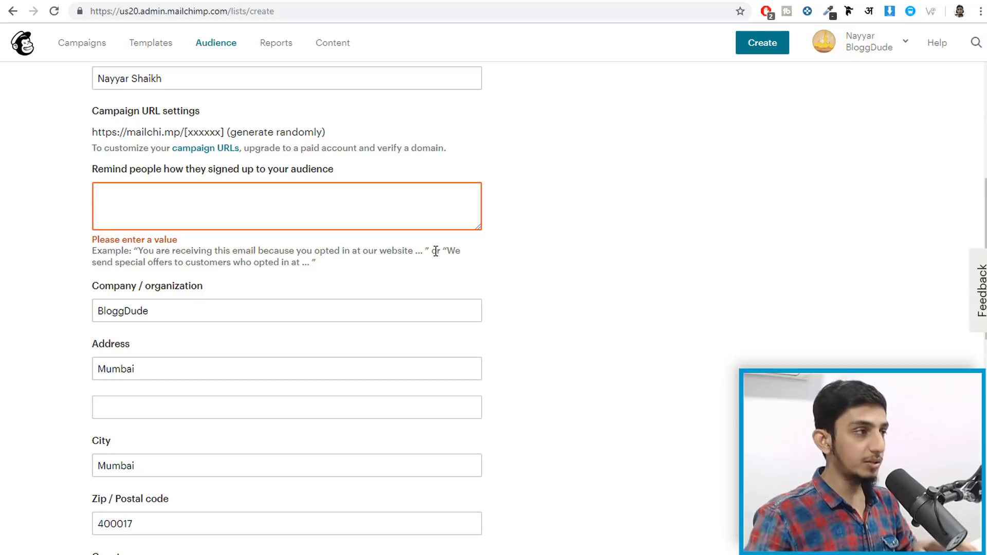
text(You are receiving )
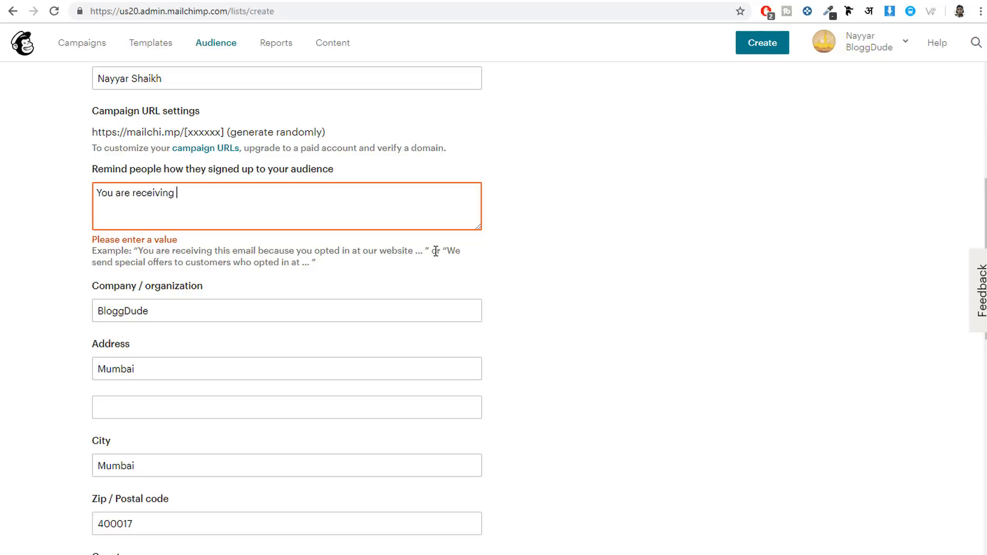
text(this email because you opted in at our website BloggDude.com)
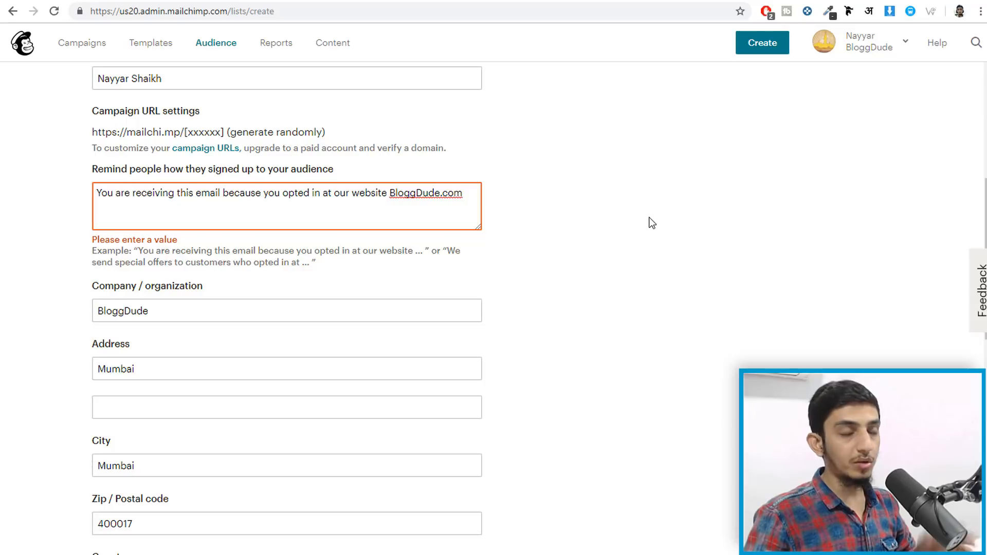
scroll(388, 306, down, 10)
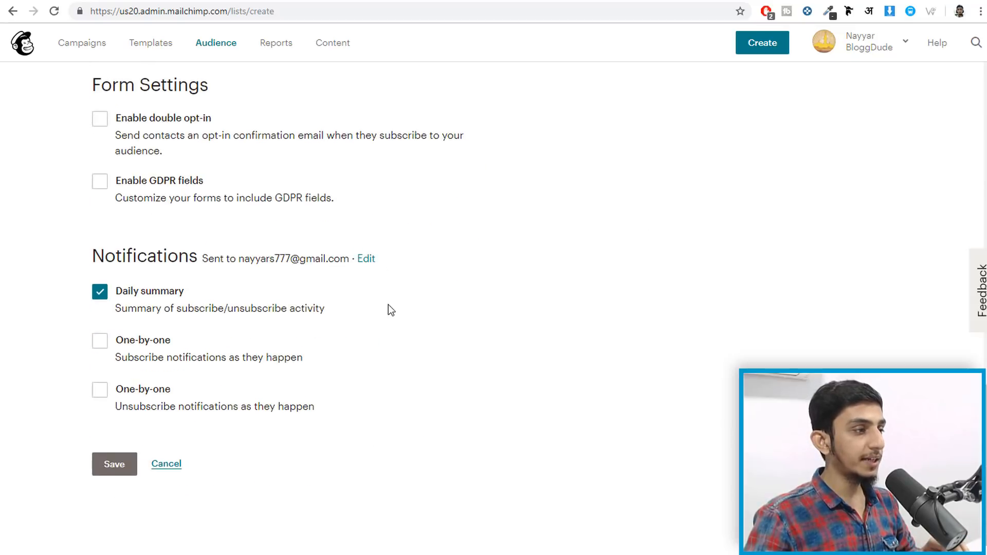
- Save the completed audience and go to the Templates page
click(113, 470)
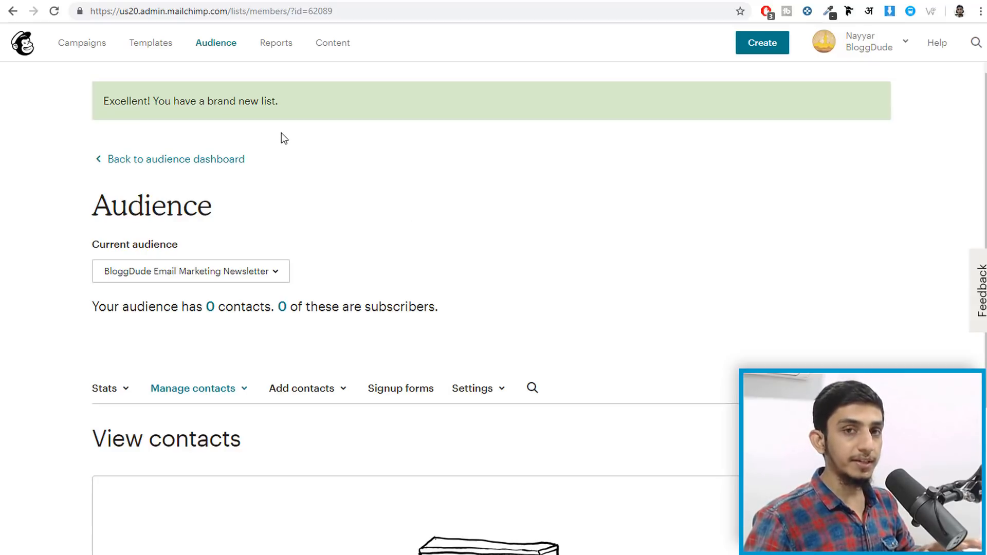
click(154, 45)
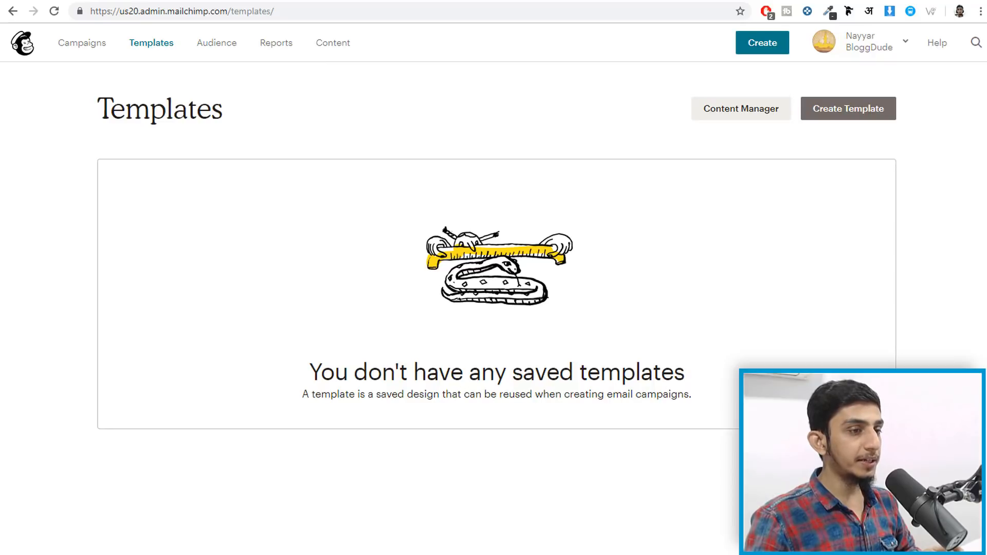
- Start a new template, look at the Code your own options, then return to the Themes gallery
click(864, 113)
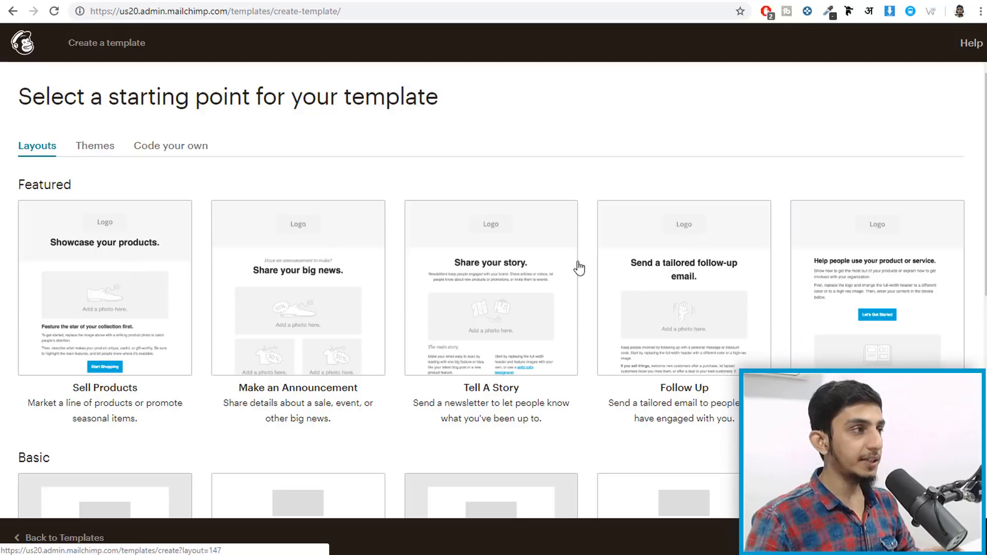
click(87, 149)
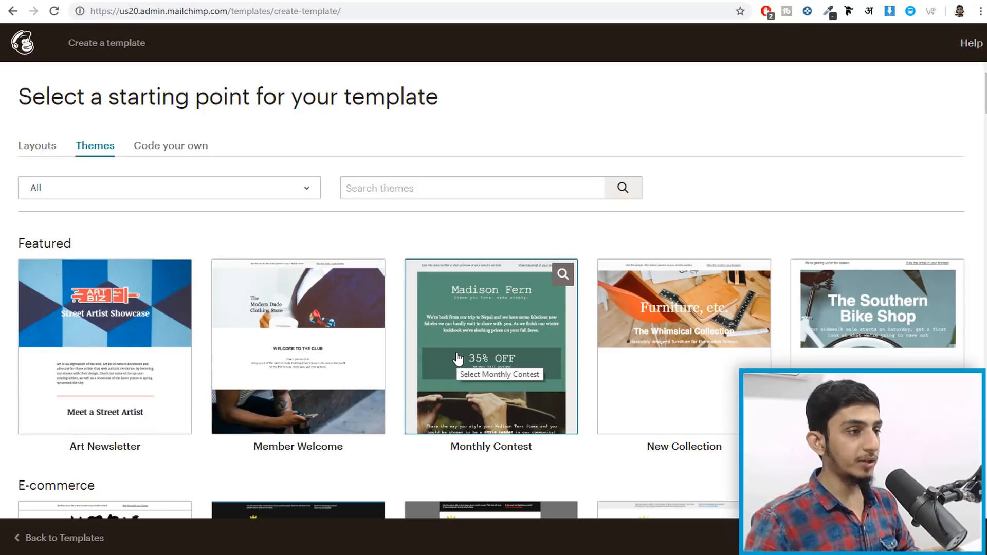
click(168, 148)
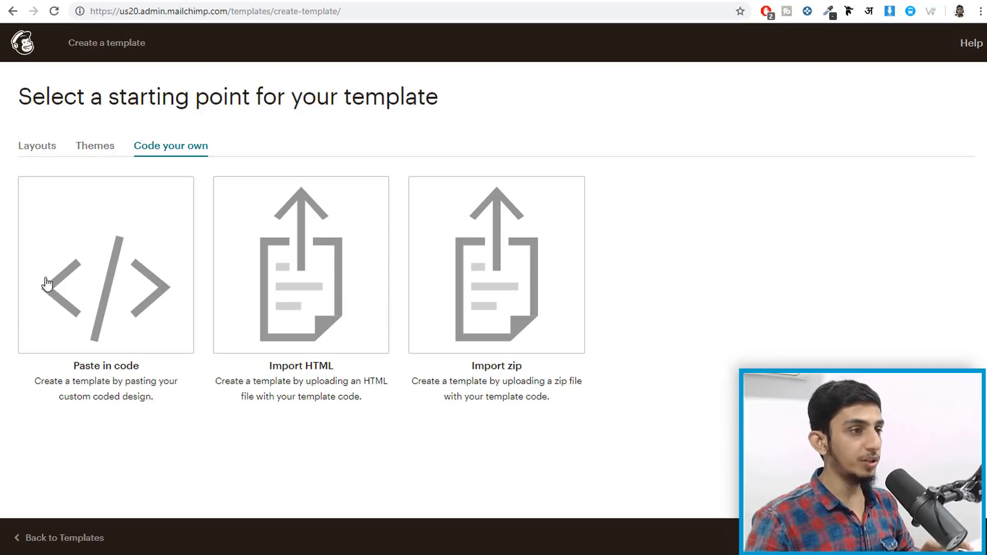
click(95, 147)
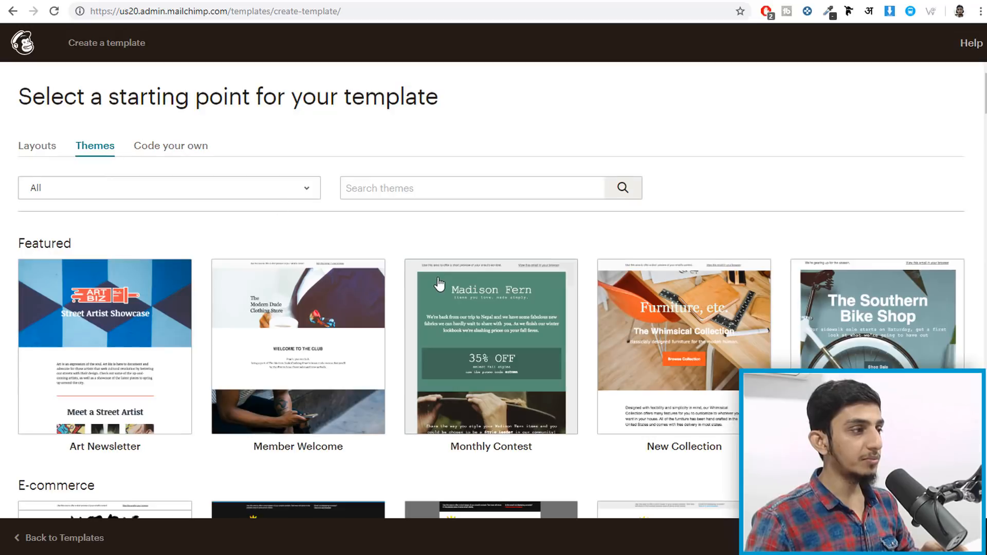
scroll(186, 311, down, 3)
scroll(646, 370, up, 2)
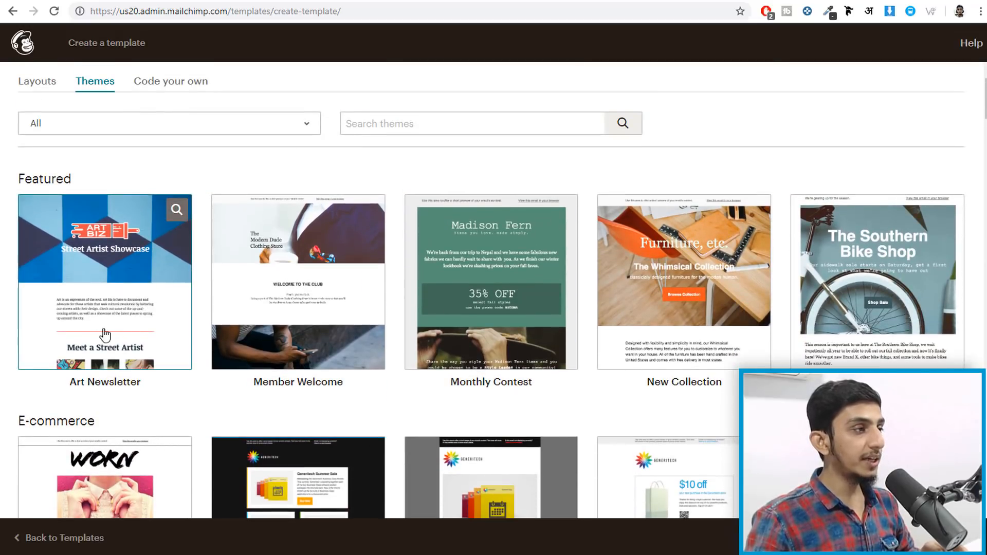
click(176, 212)
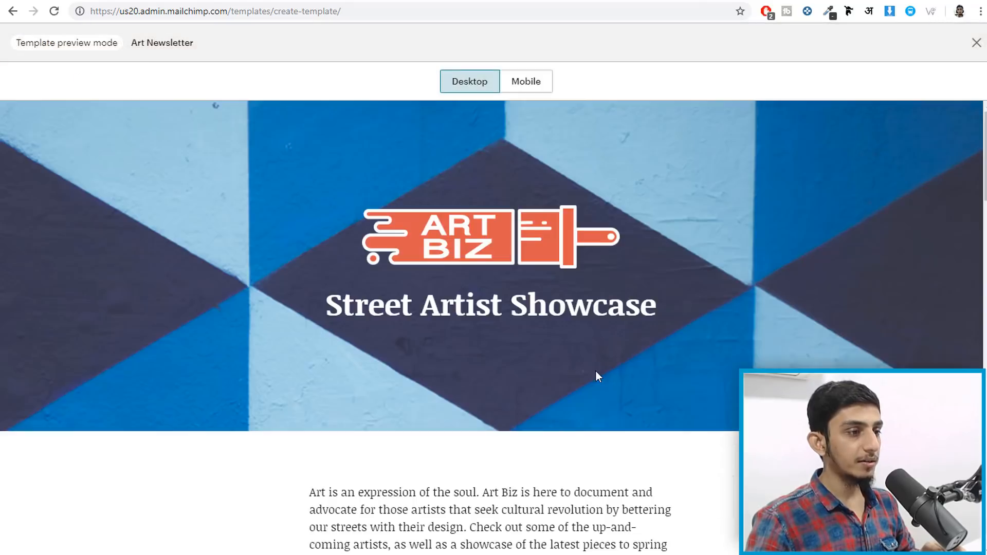
scroll(603, 374, down, 5)
scroll(602, 369, up, 6)
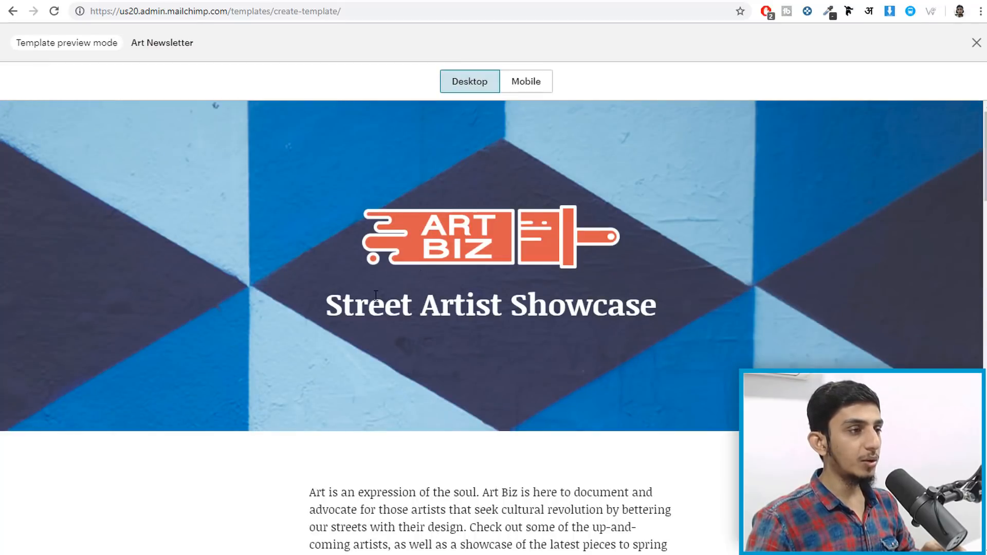
drag(330, 307, 656, 307)
click(656, 308)
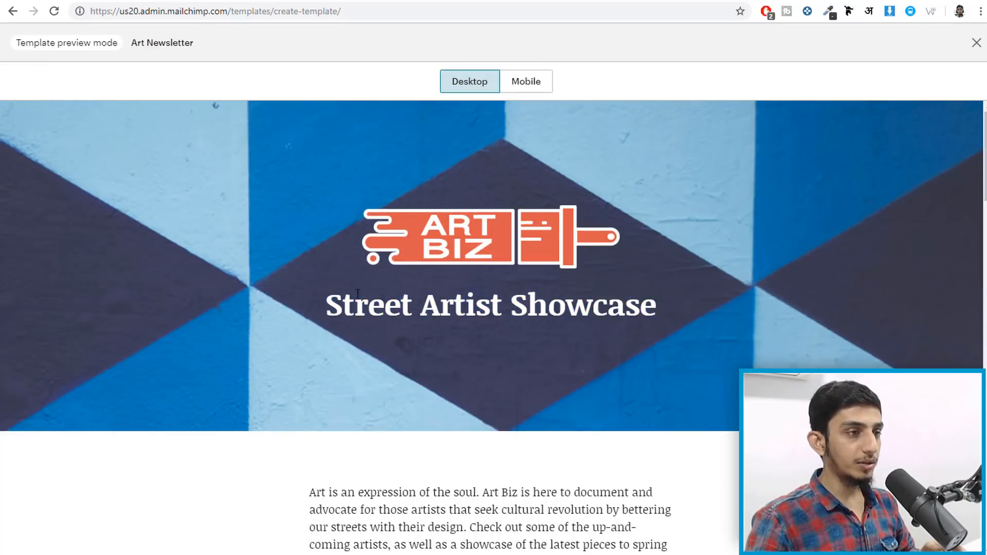
scroll(589, 305, down, 6)
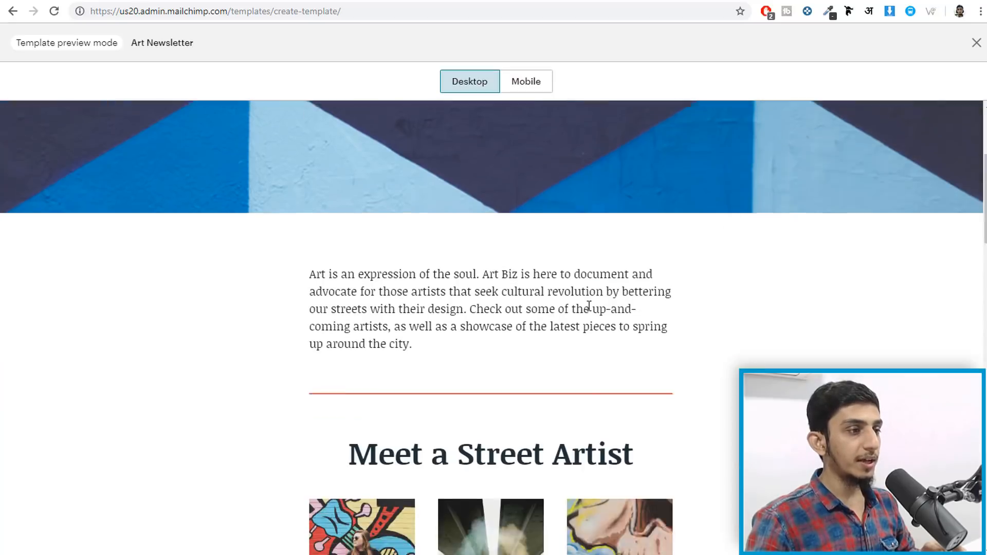
drag(289, 178, 434, 231)
click(601, 308)
scroll(602, 307, down, 4)
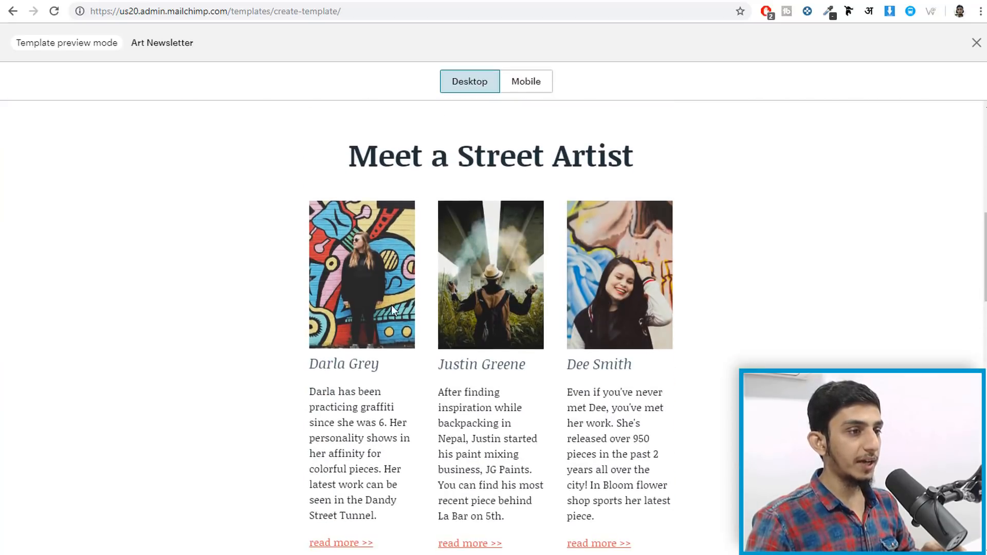
scroll(608, 307, down, 4)
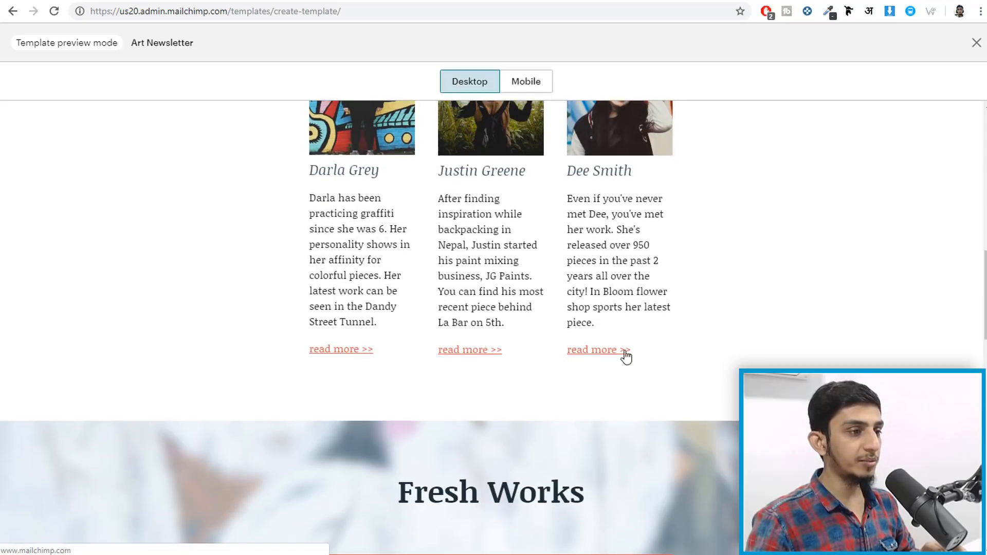
scroll(607, 357, down, 5)
scroll(617, 356, down, 2)
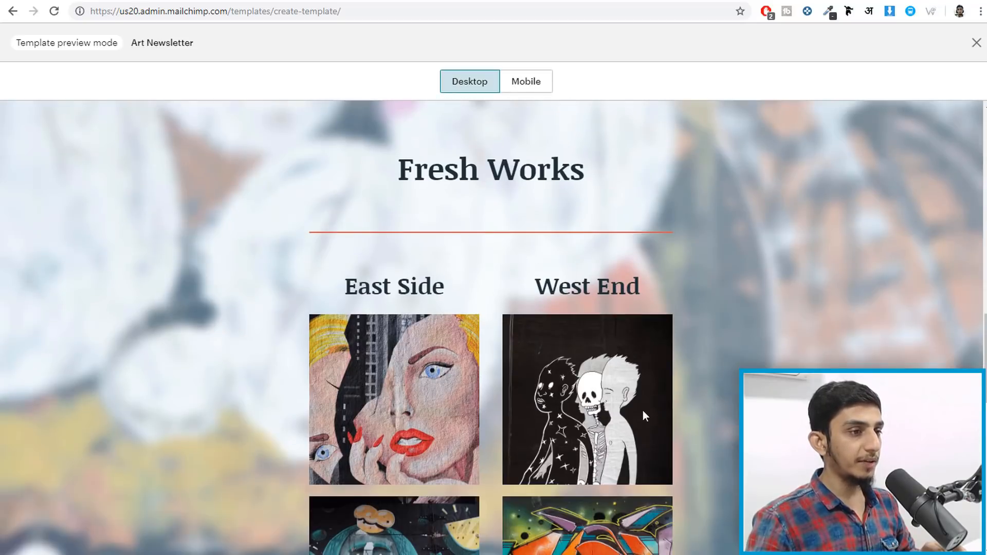
scroll(643, 410, down, 14)
scroll(516, 289, up, 20)
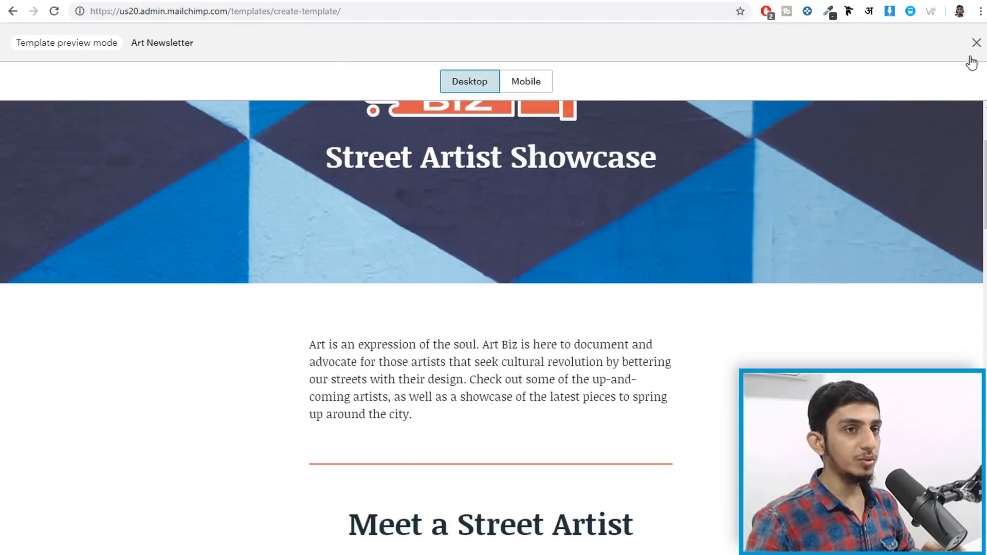
click(976, 49)
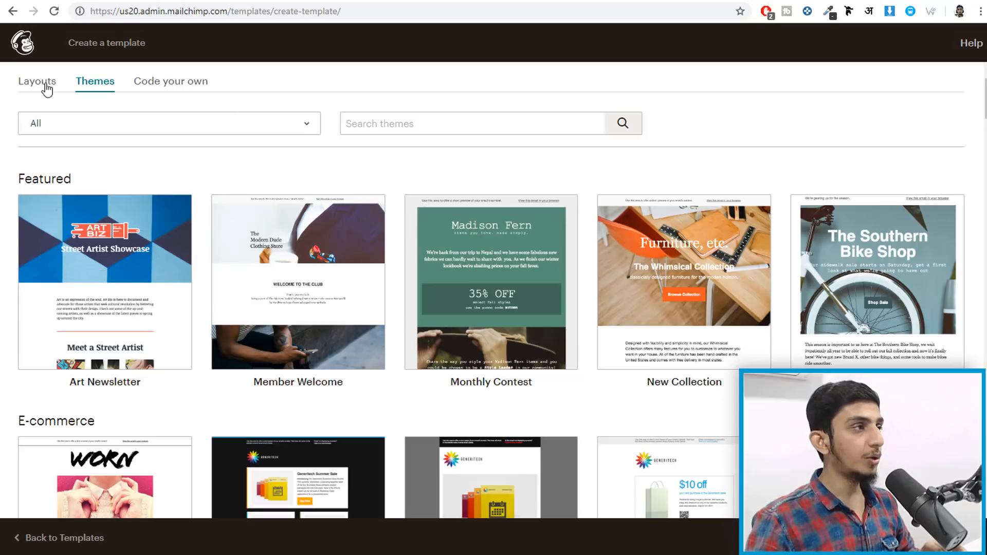
- Start a new template from the Educate layout under Layouts
click(30, 79)
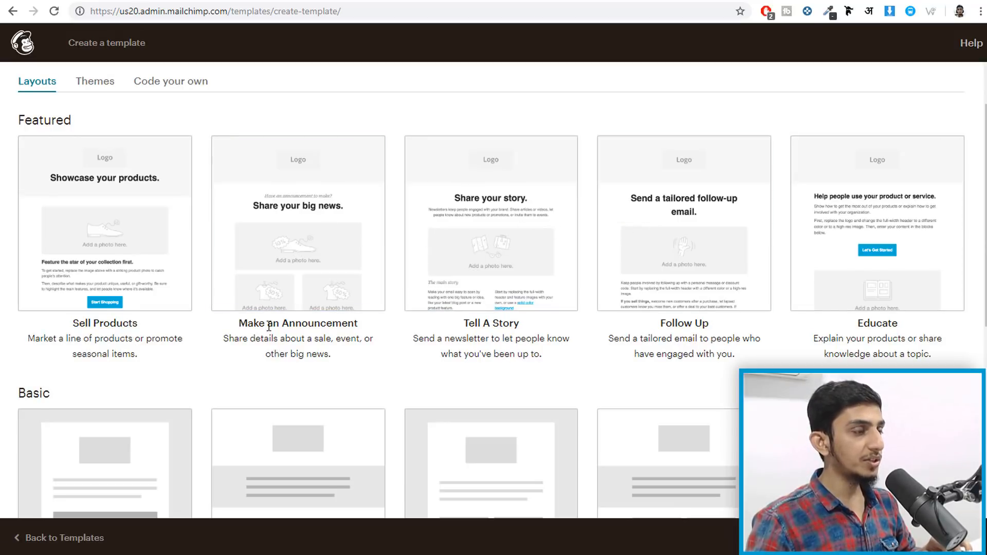
scroll(290, 366, up, 1)
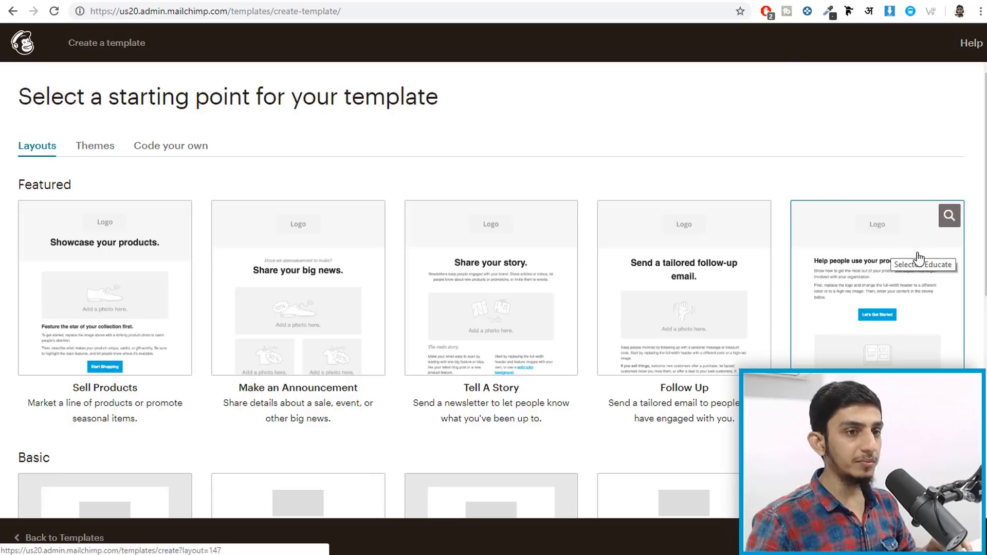
click(873, 317)
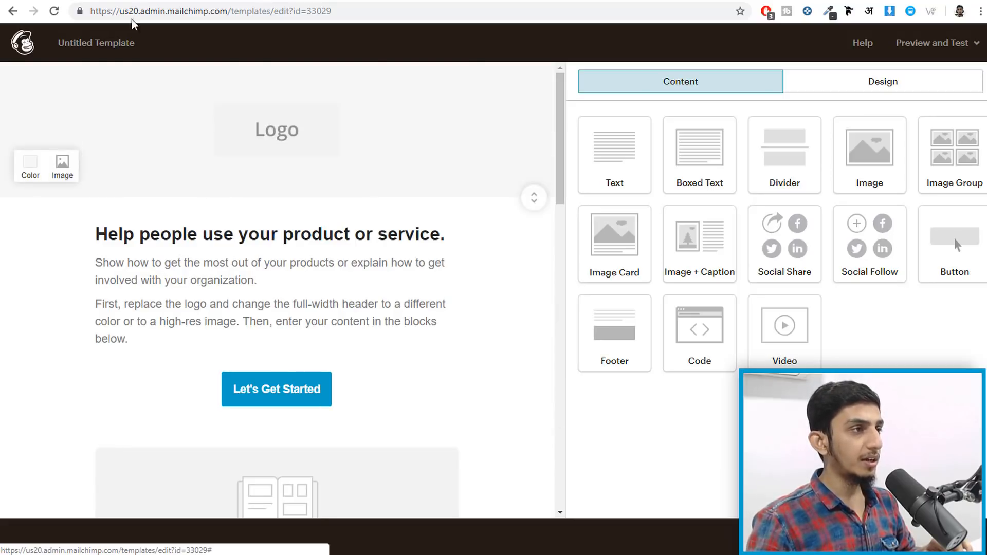
- Replace the header logo with the footer-logo image uploaded from the Service Finder folder
mouse_move(279, 139)
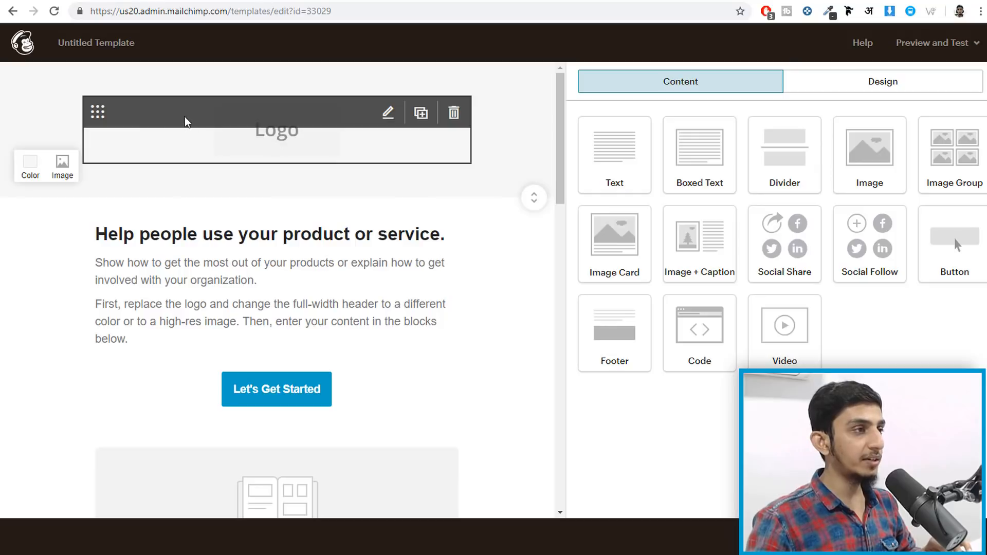
click(279, 139)
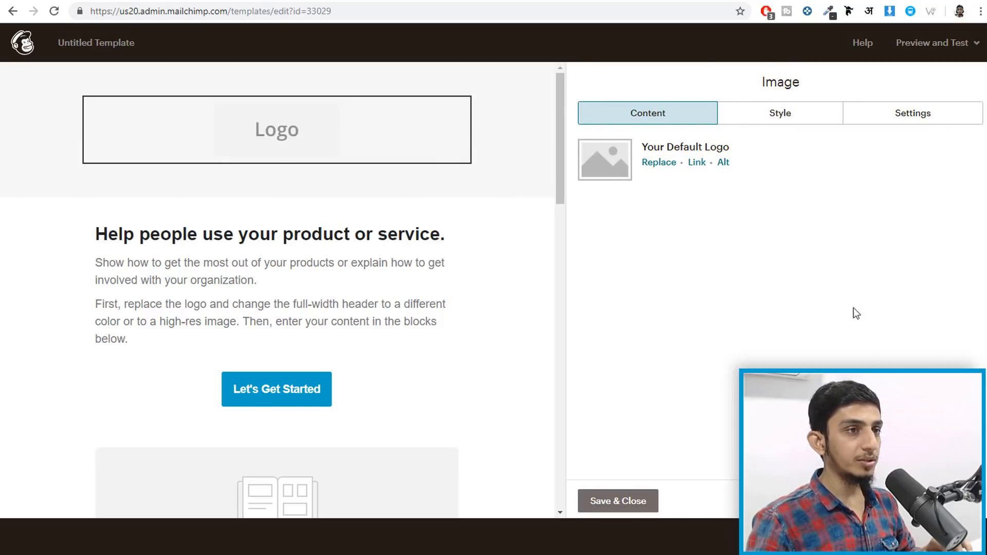
click(654, 163)
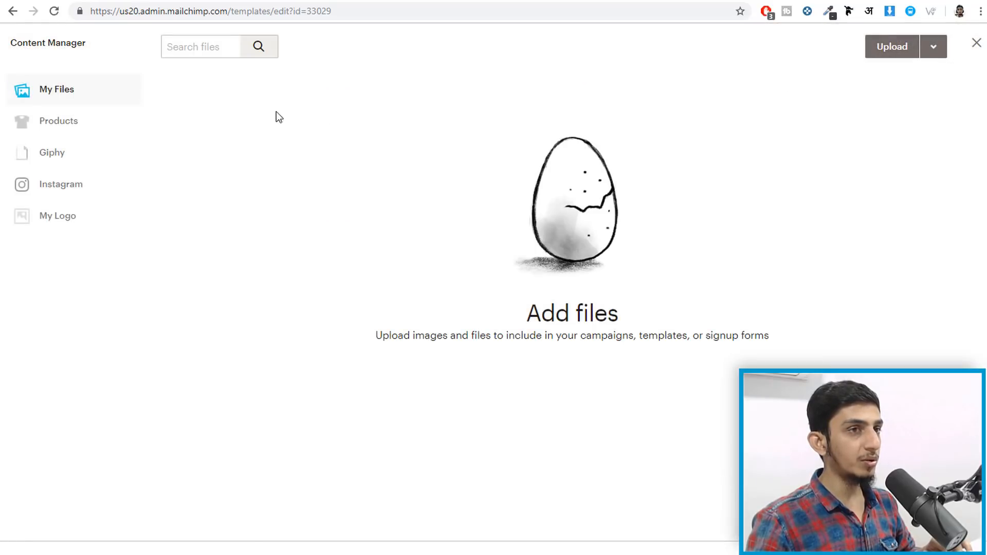
click(891, 53)
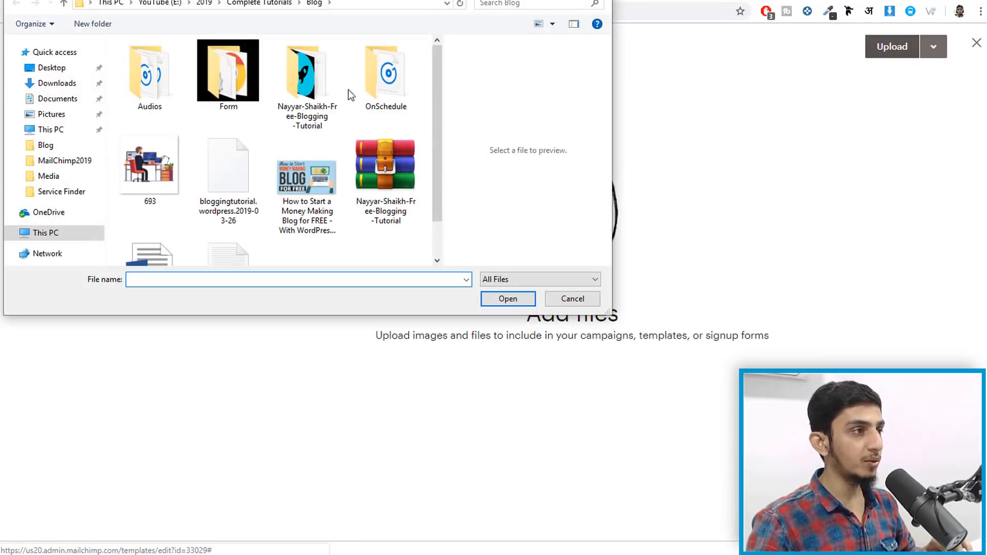
click(67, 175)
click(178, 169)
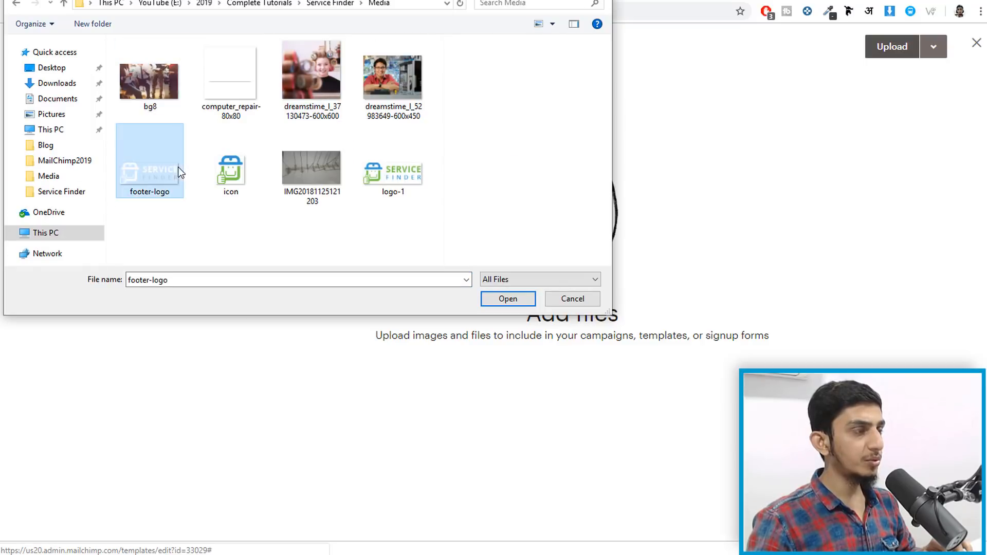
click(506, 300)
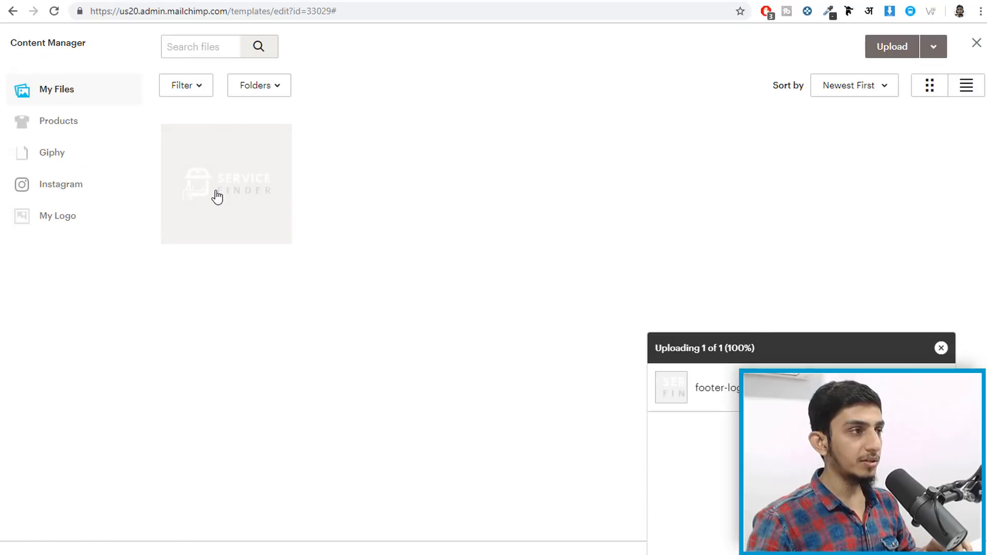
click(217, 195)
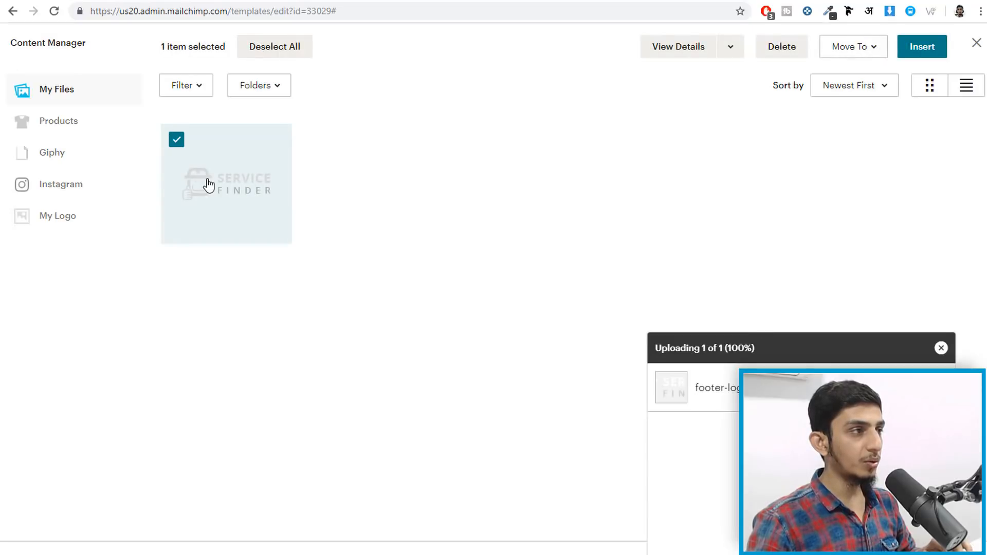
click(939, 47)
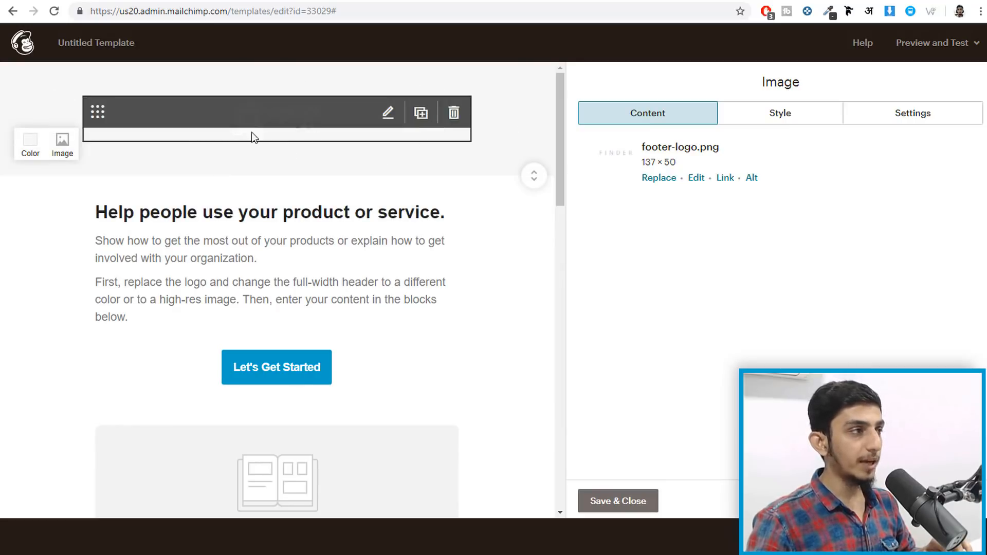
- Try orange, pink, green and blue #4caad8 header backgrounds, then use the uploaded bg8 photo instead
click(30, 146)
click(43, 321)
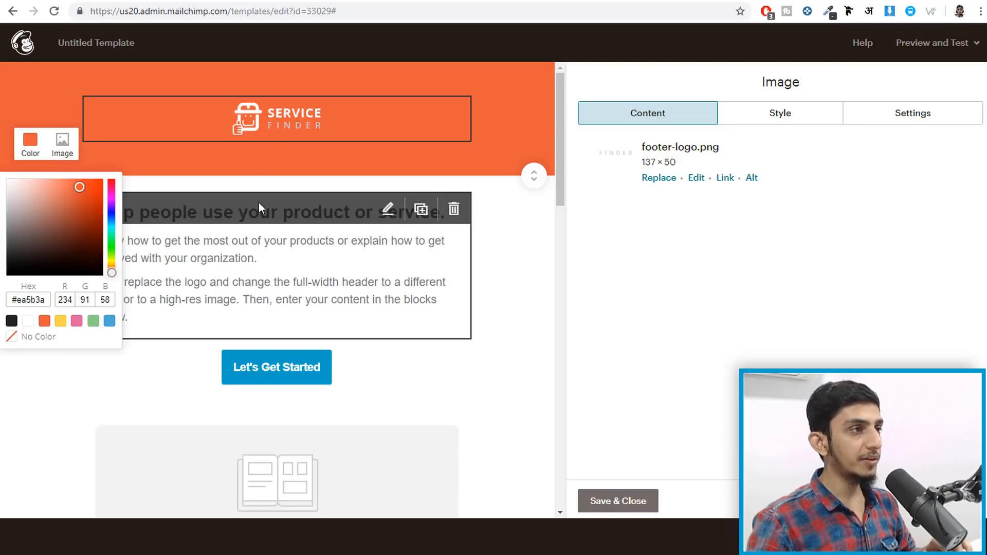
click(77, 322)
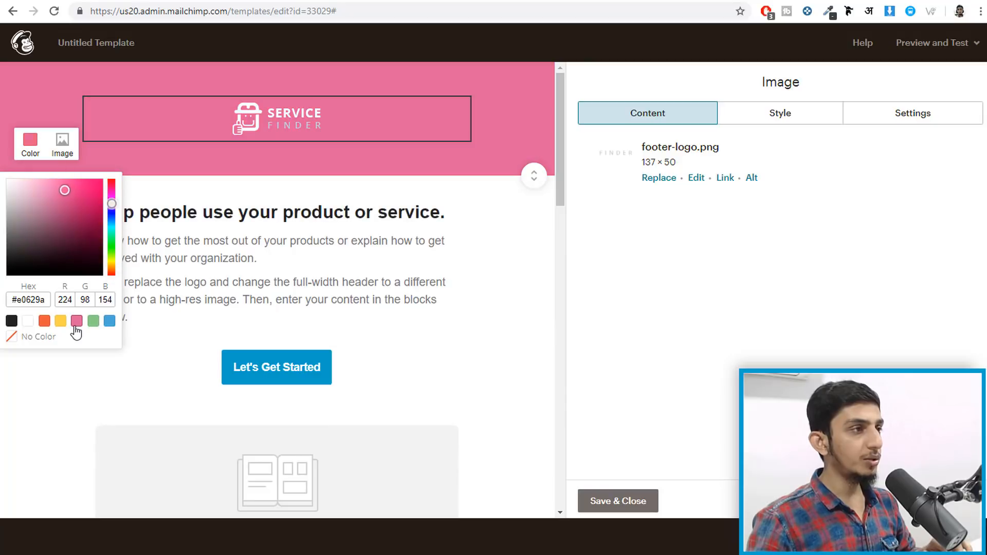
click(93, 322)
click(110, 321)
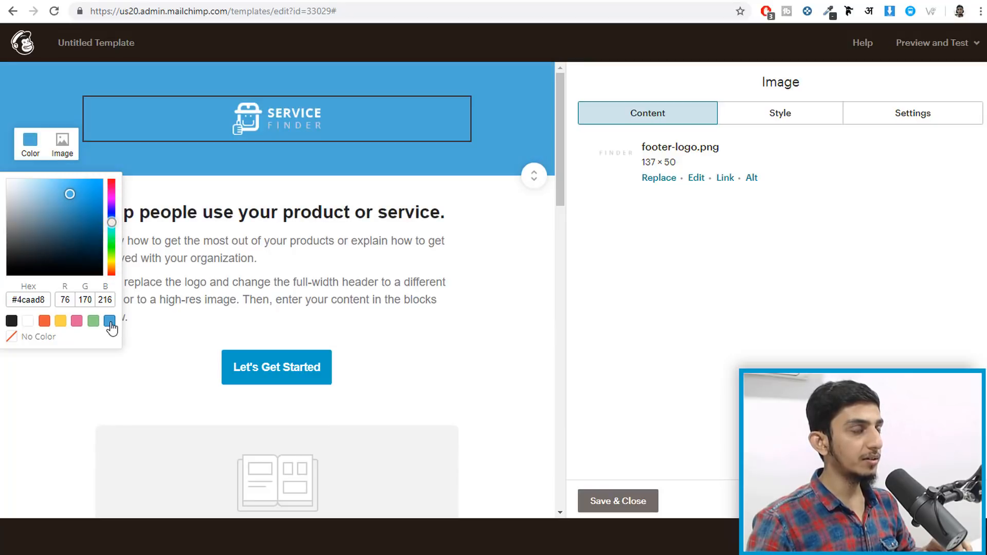
click(60, 151)
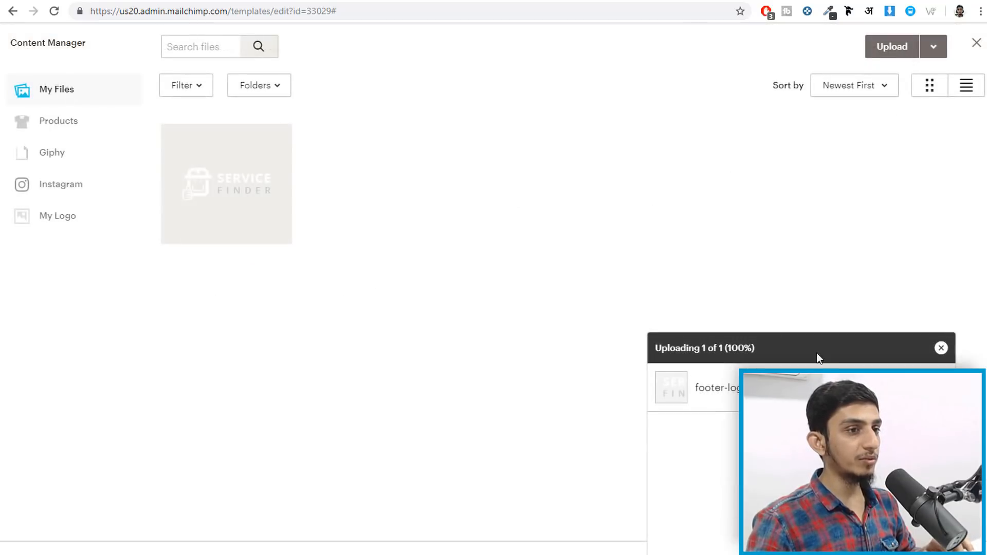
click(888, 50)
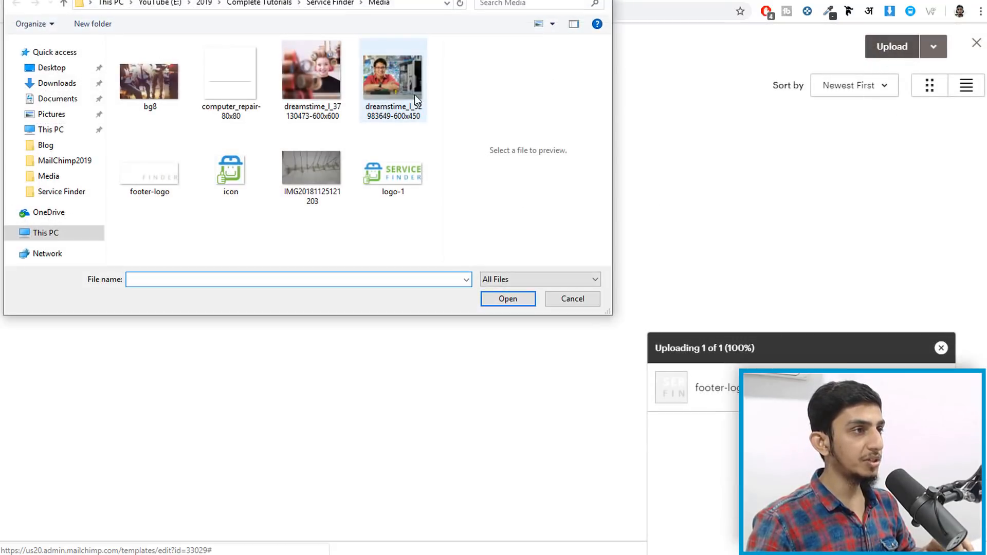
click(139, 82)
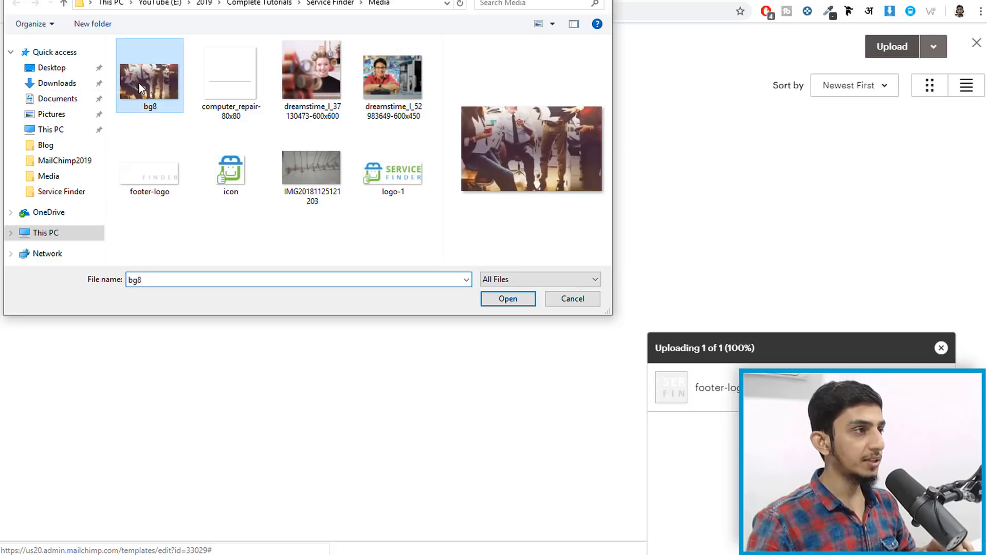
click(503, 301)
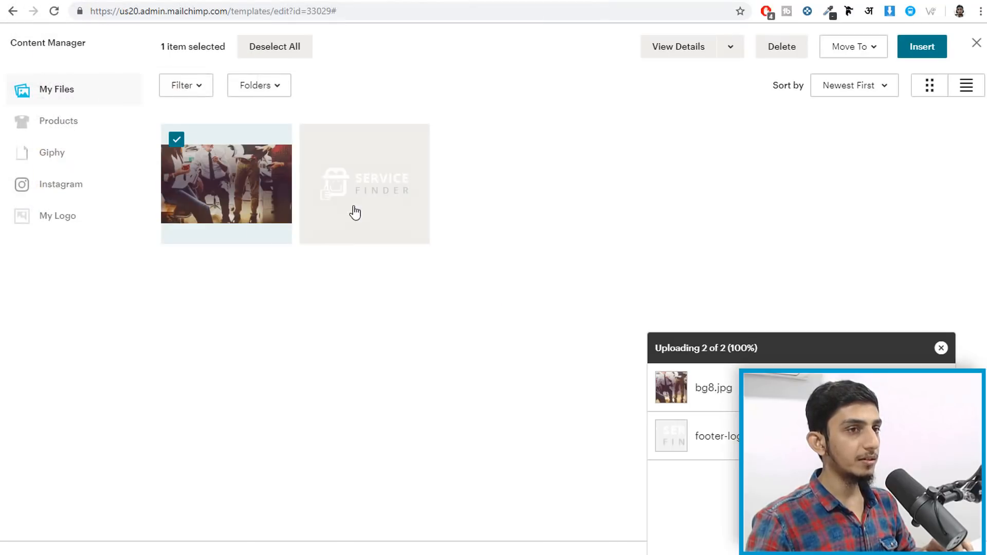
click(921, 56)
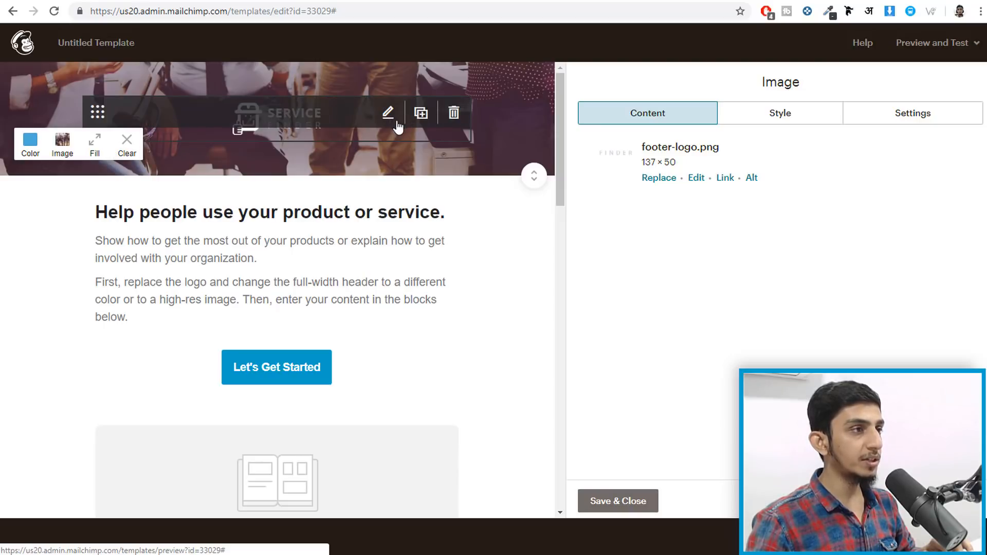
- Swap the faint header logo for the uploaded logo-1.png and finish editing the logo
click(652, 179)
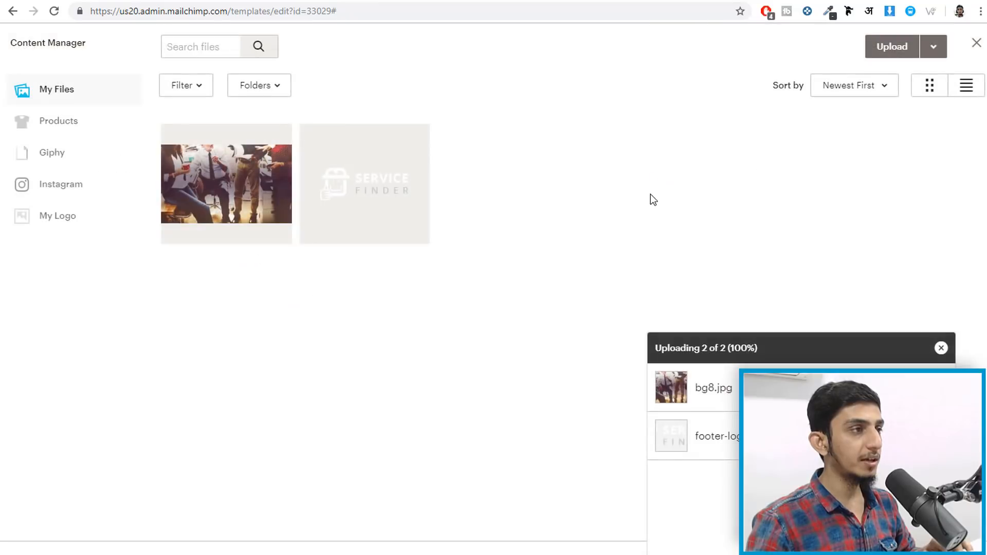
click(893, 56)
click(385, 178)
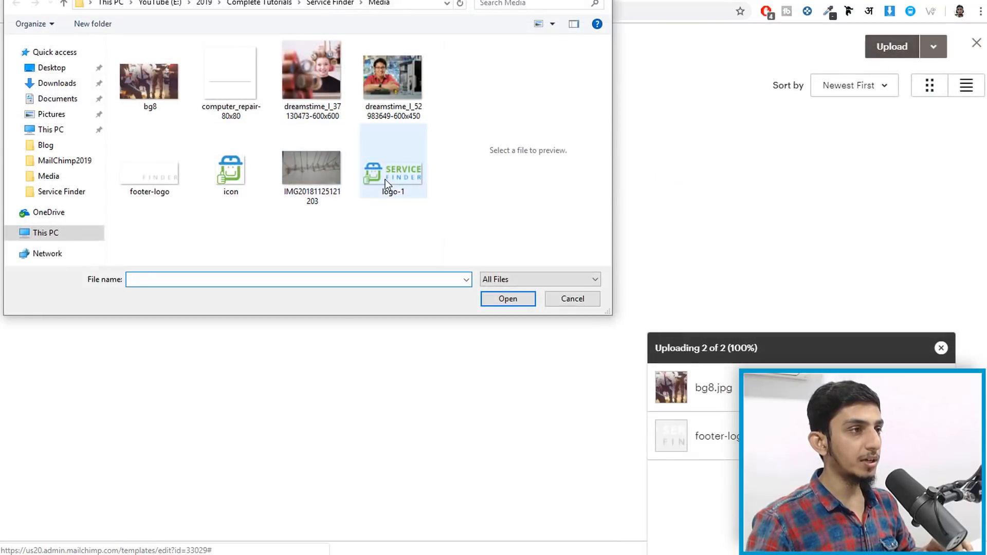
click(518, 292)
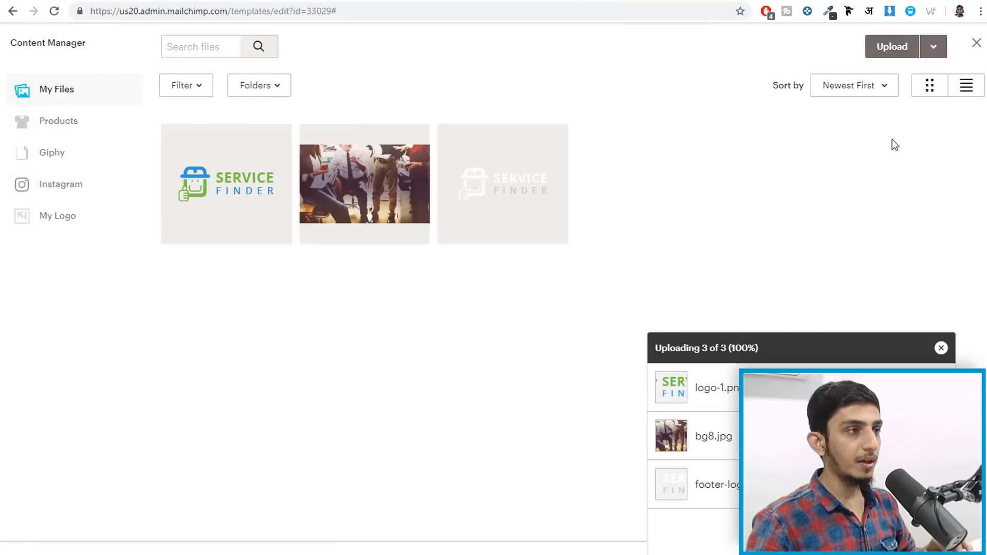
click(193, 210)
click(922, 48)
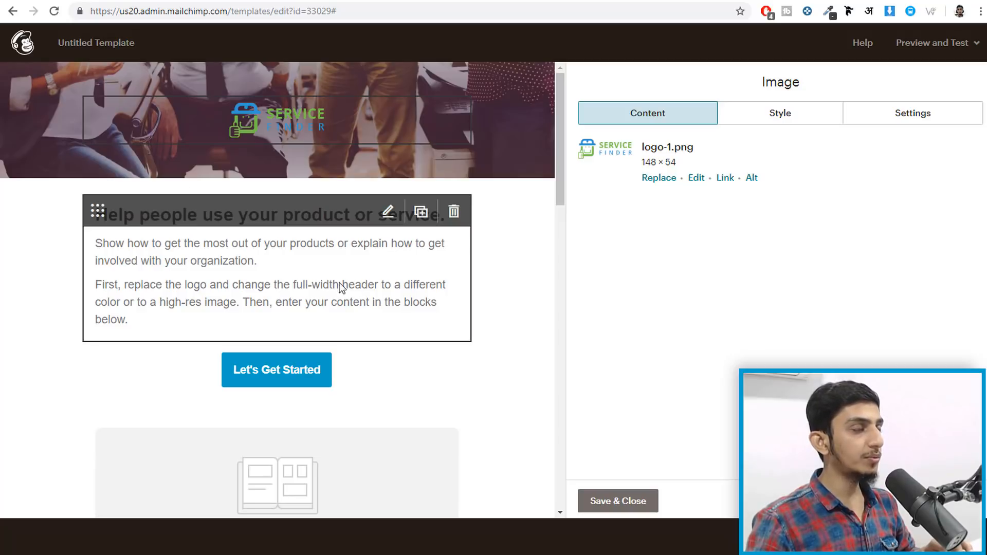
click(176, 229)
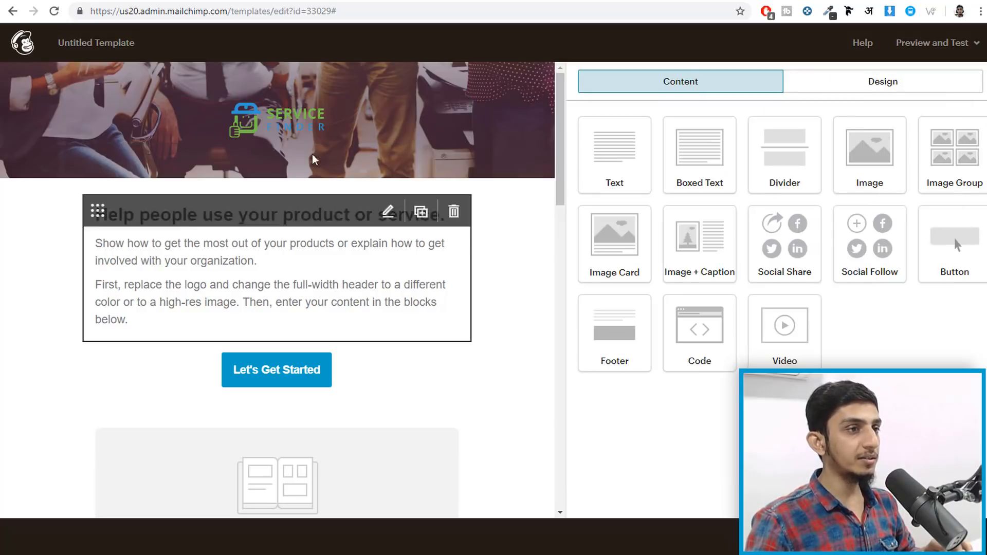
- Replace the intro heading with 'Latest Posts from BloggDude.com'
click(204, 229)
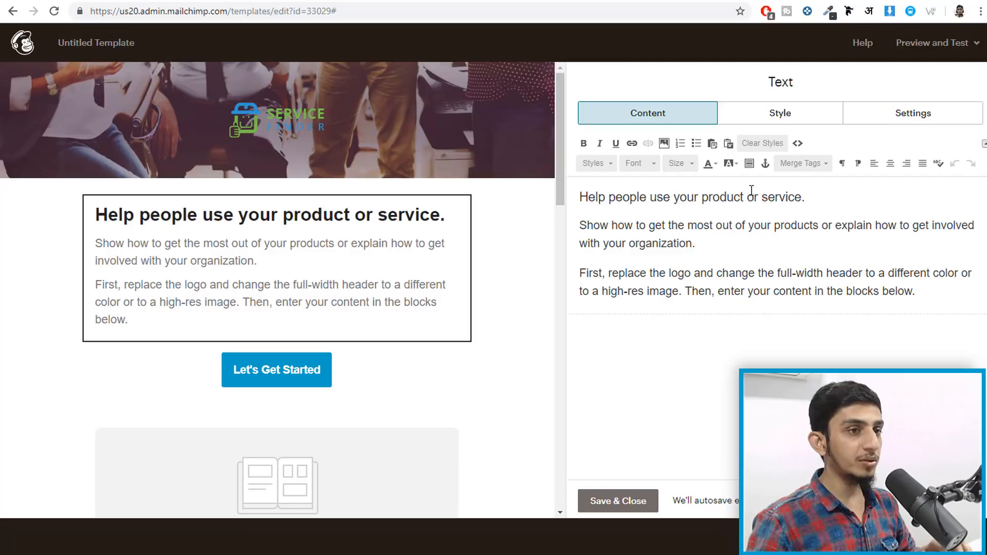
drag(809, 197, 561, 185)
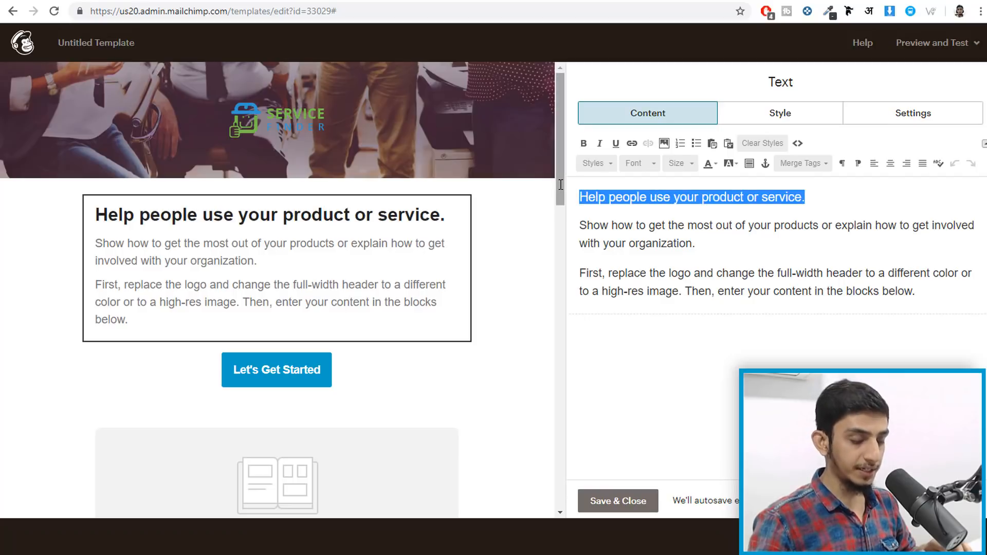
key(BackSpace)
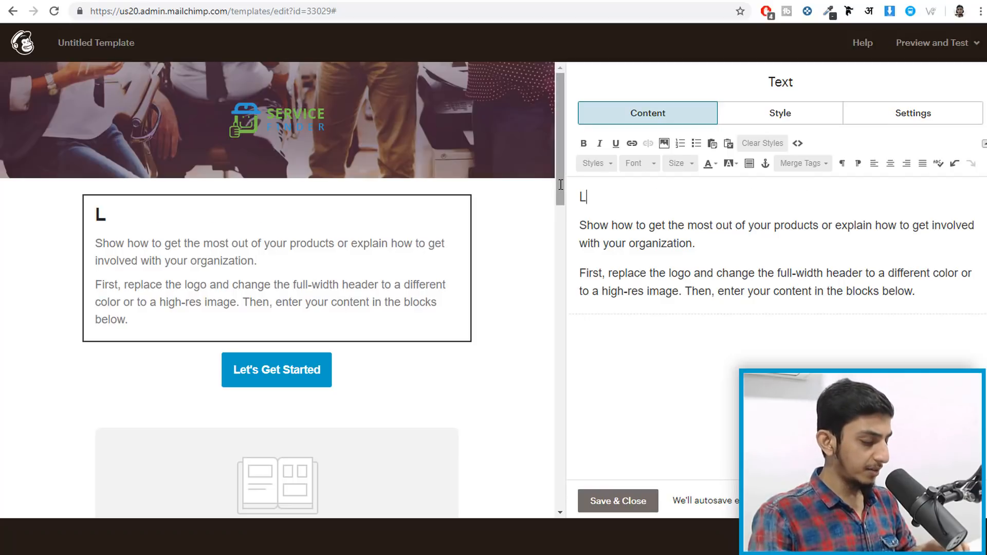
text(Latest B)
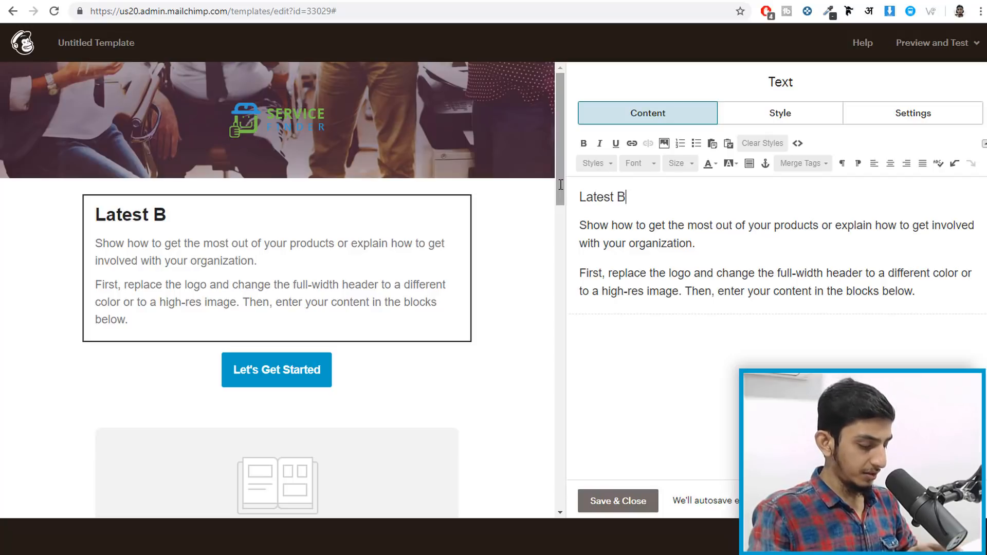
key(BackSpace)
text(P)
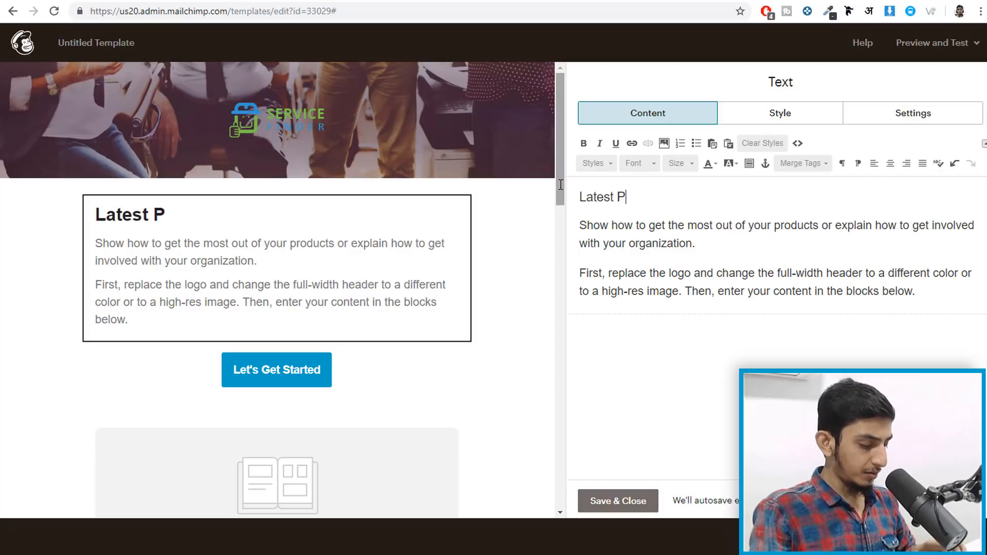
text(osts from )
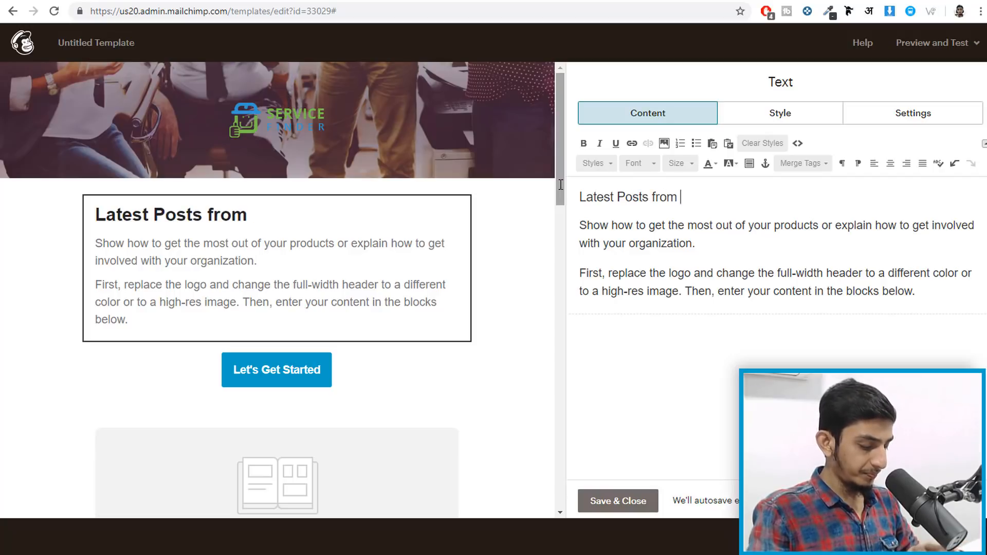
text(BloggDyde)
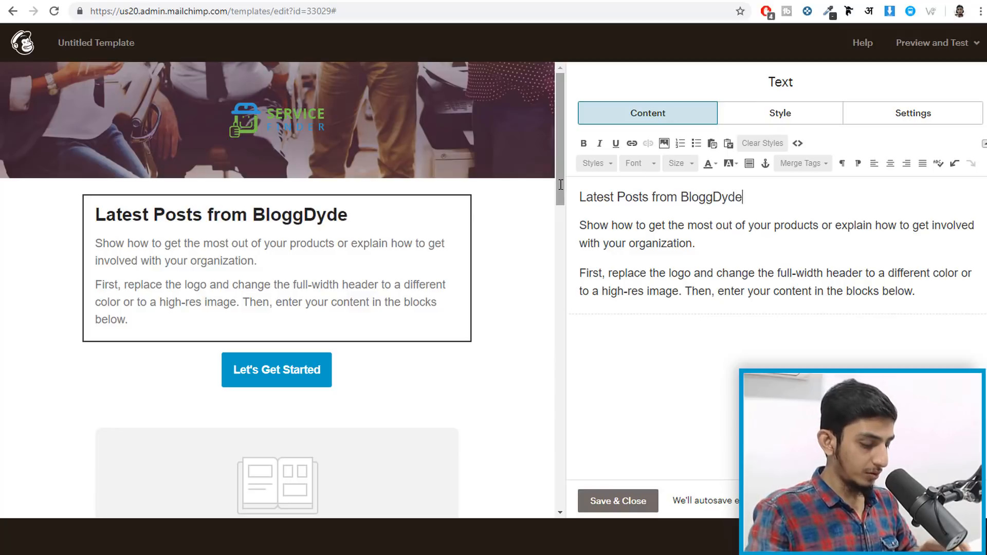
text(ude)
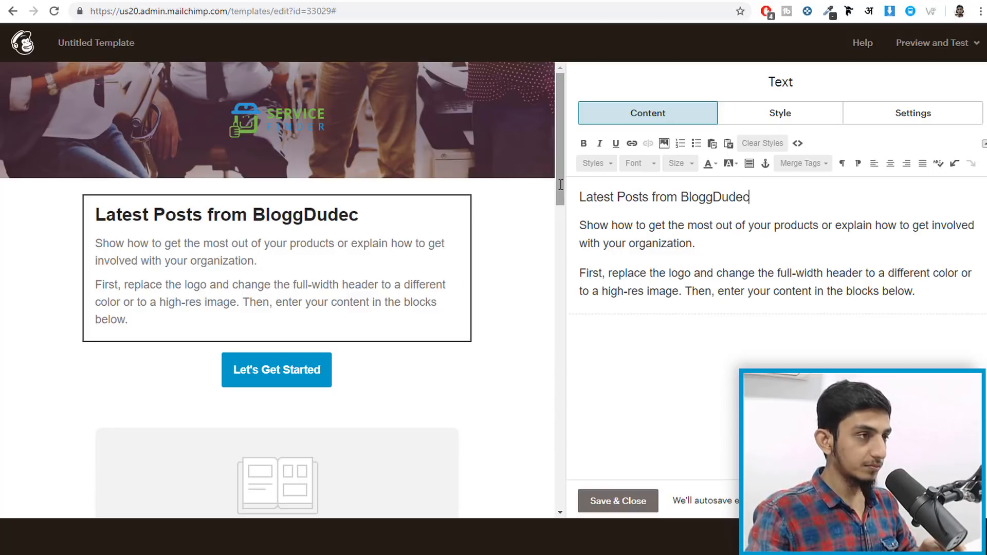
text(.com)
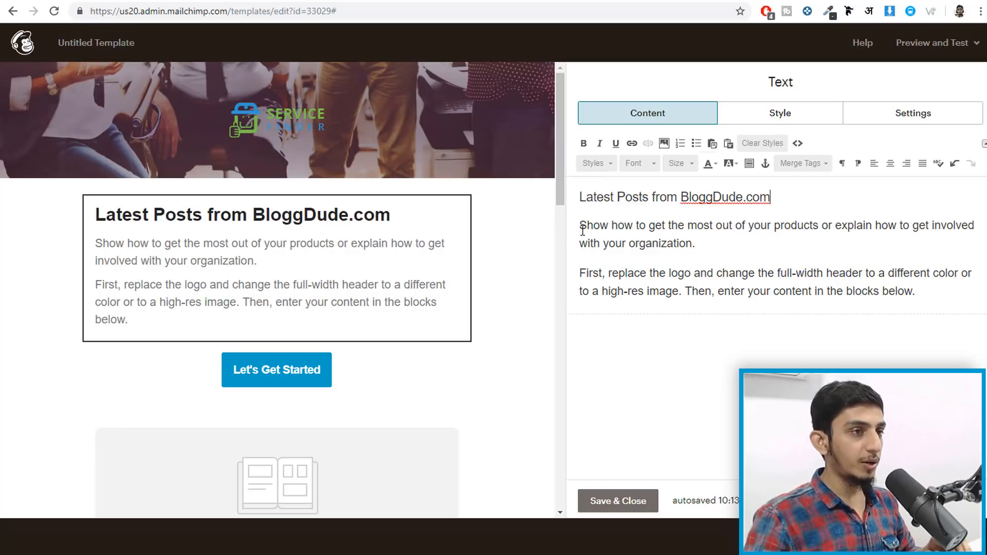
- Replace the two body paragraphs with 'Following Posts are the latest Posts published on my Website Bloggdude.com'
drag(585, 227, 930, 296)
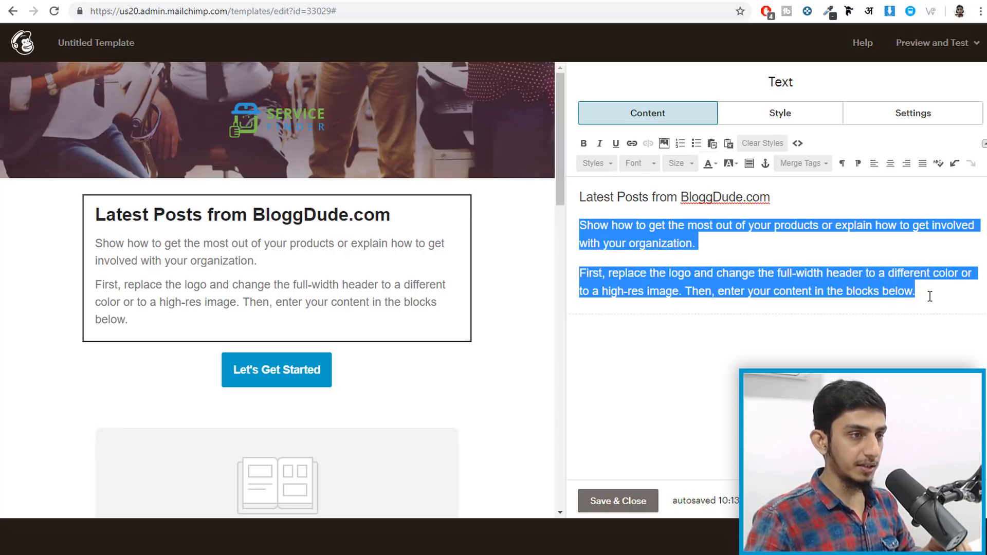
key(BackSpace)
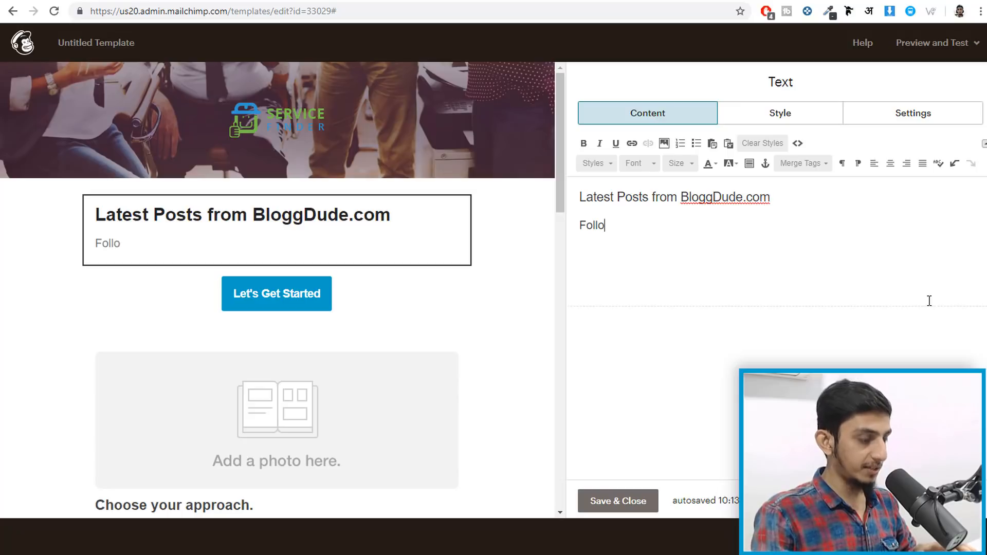
text(wing Posts are the latest Posts published o)
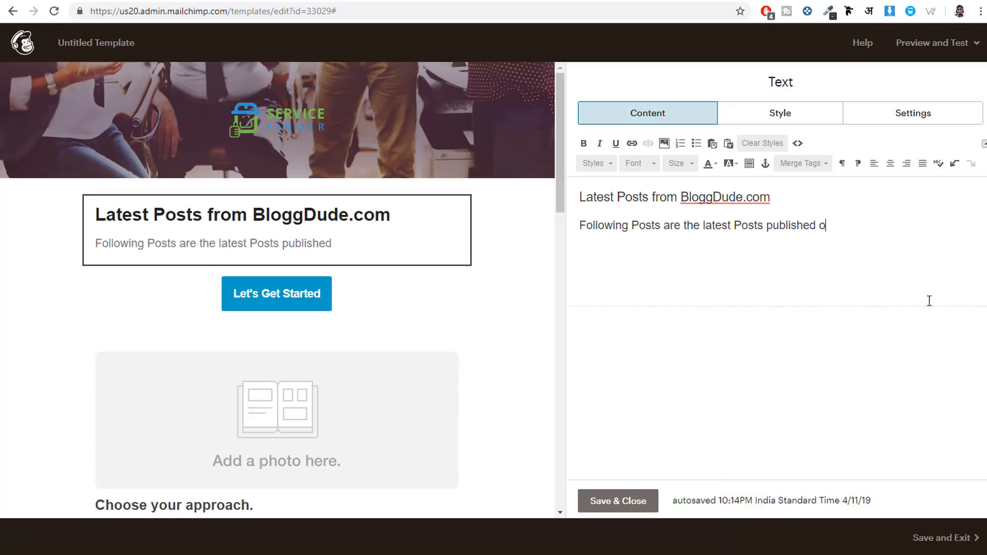
text(n my Website Bloggdude.com)
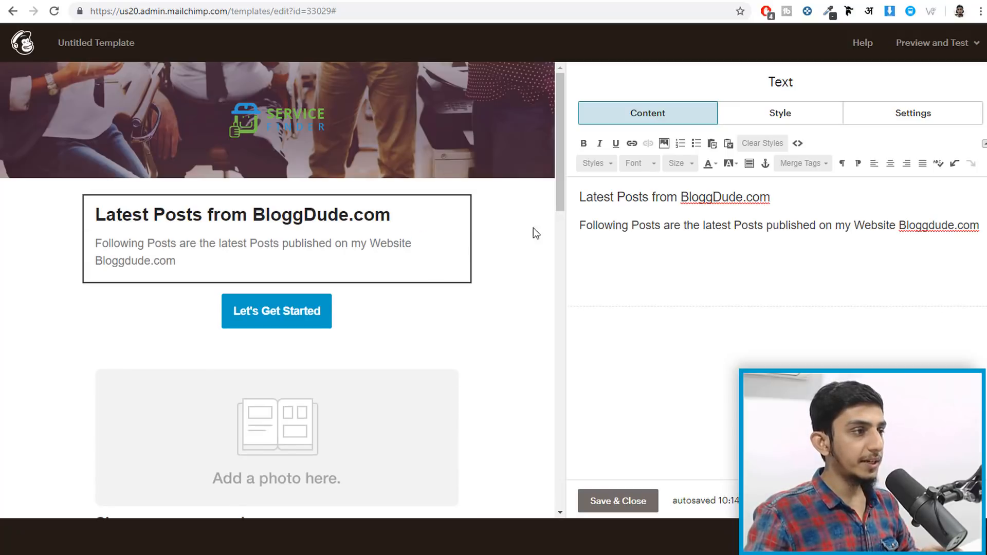
mouse_move(273, 335)
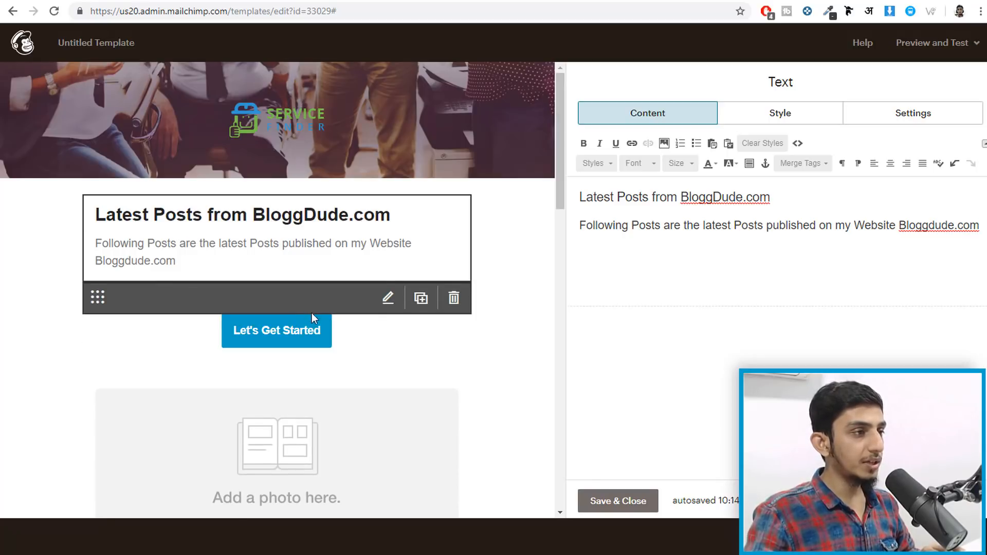
mouse_move(431, 332)
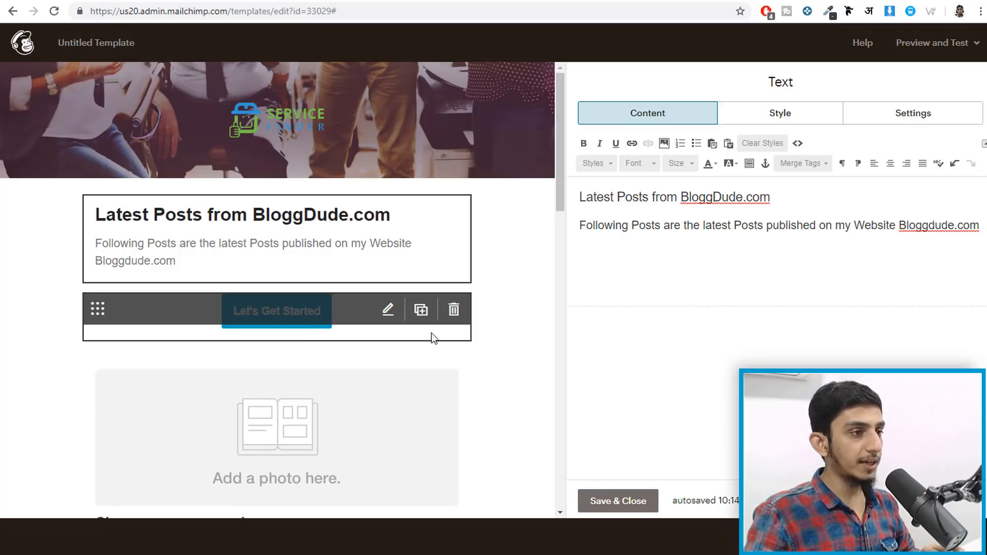
- Delete the Let's Get Started button block and open the Choose your approach image block
click(454, 312)
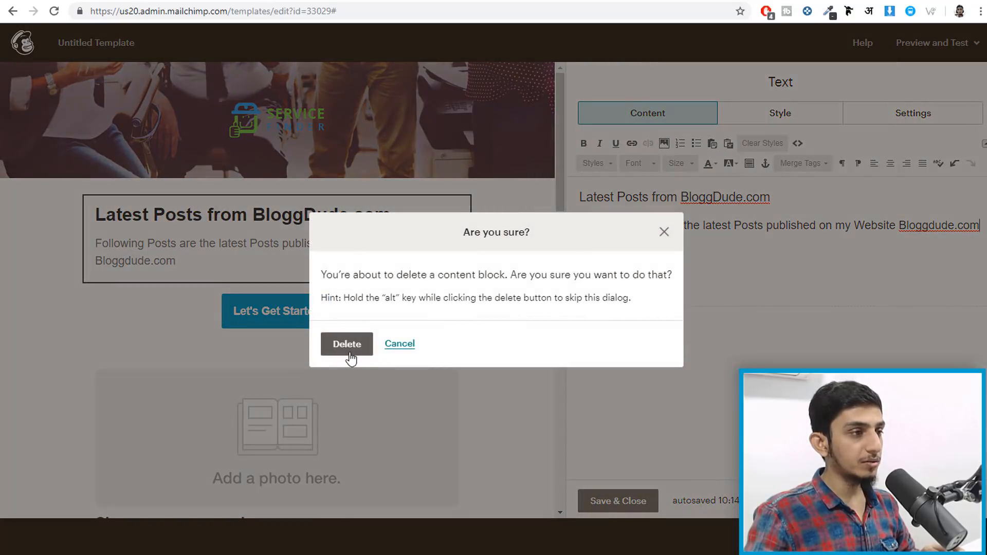
click(341, 345)
scroll(516, 363, down, 7)
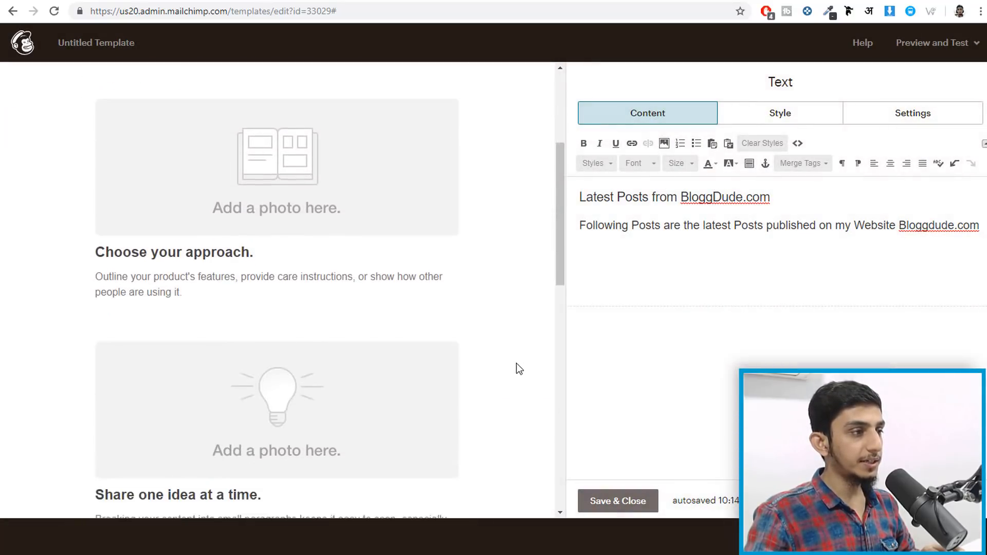
scroll(357, 194, down, 10)
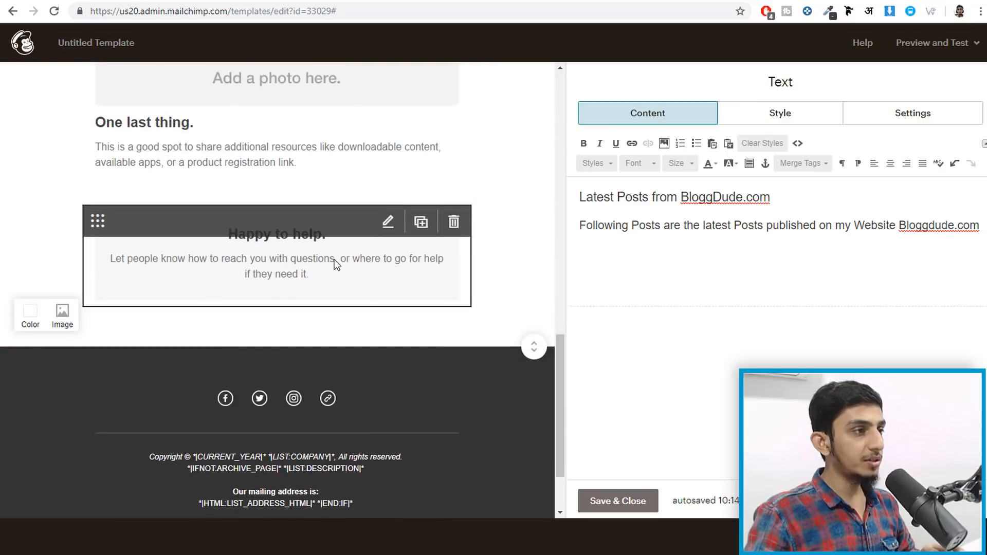
scroll(336, 262, up, 17)
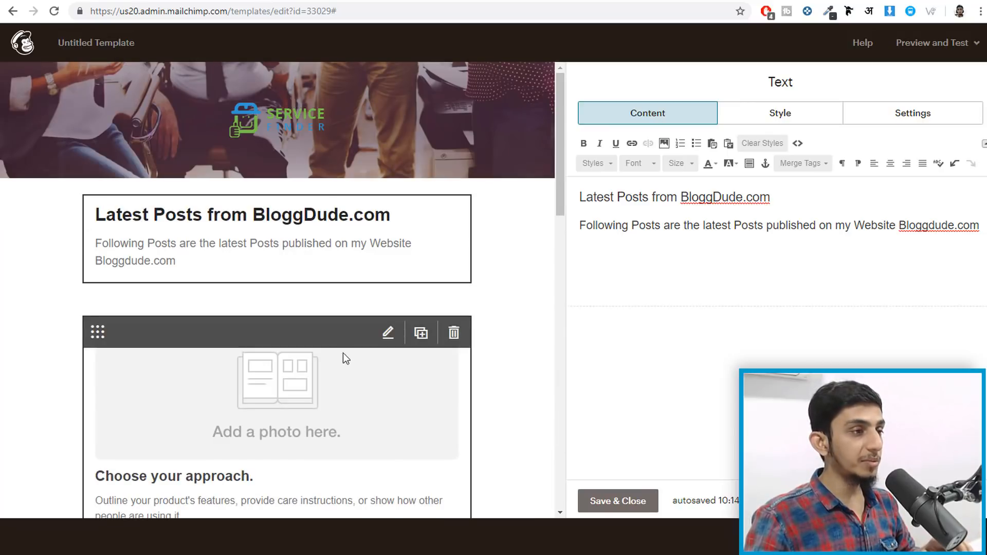
scroll(329, 370, down, 4)
click(331, 205)
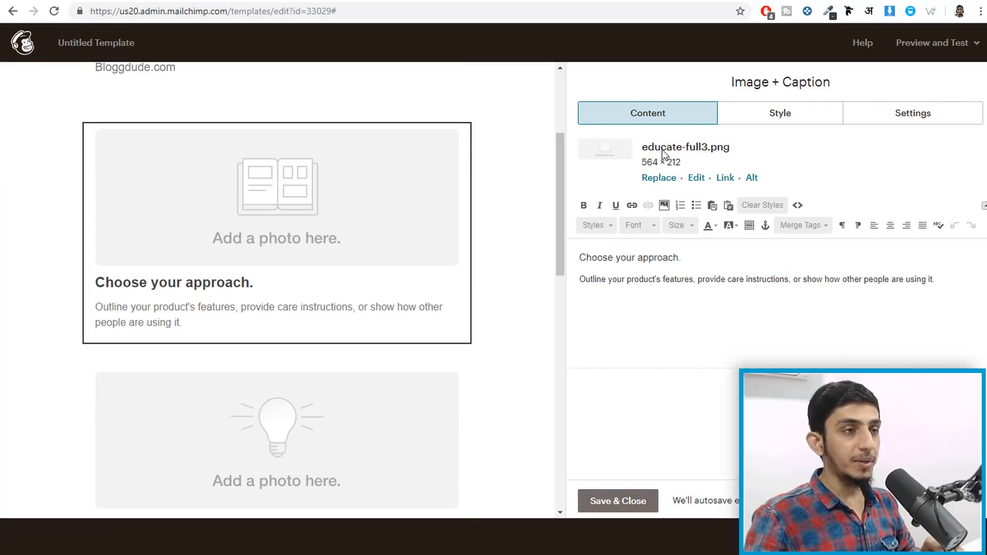
- Upload the divi3.0, Hotel and rehub screenshots and place Hotel.jpg in the photo block
click(665, 179)
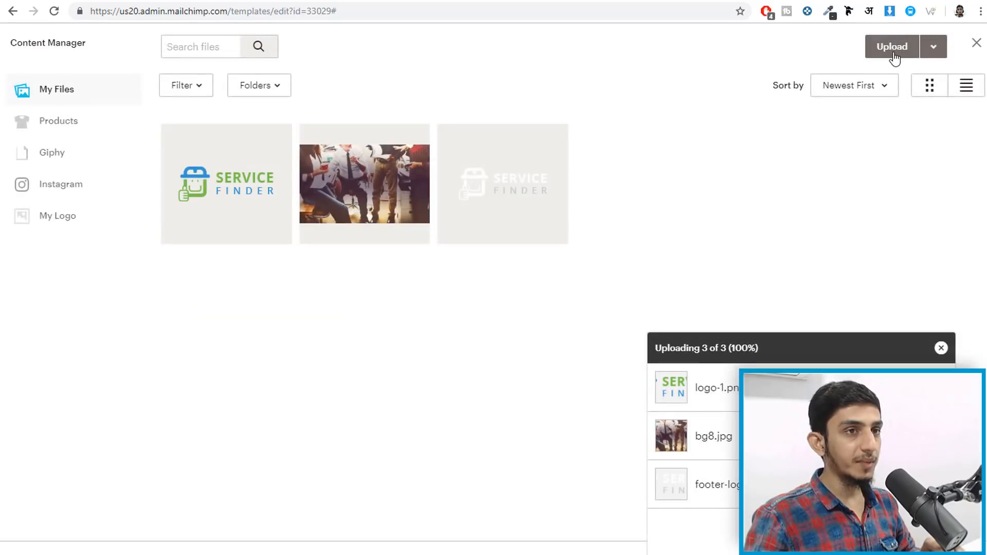
click(892, 51)
click(67, 147)
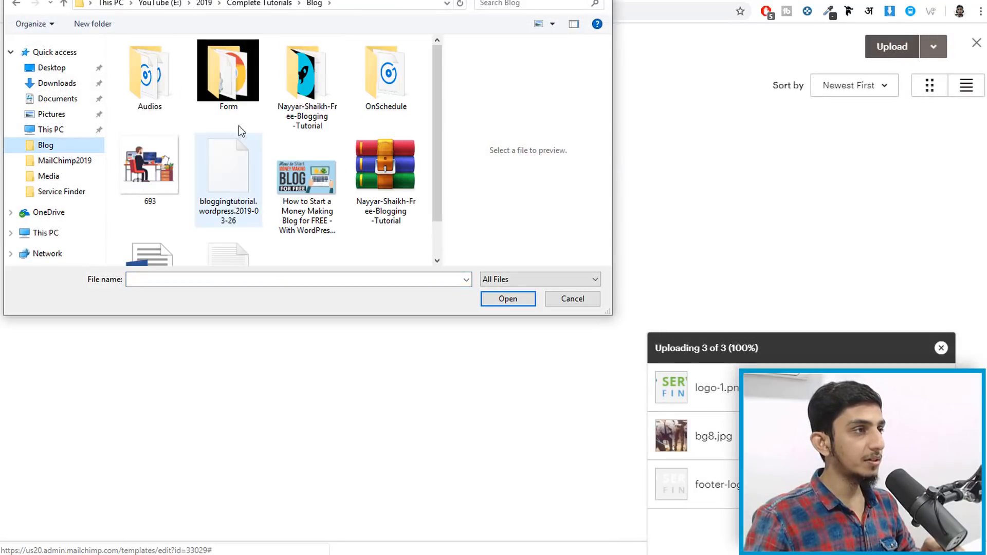
double_click(326, 78)
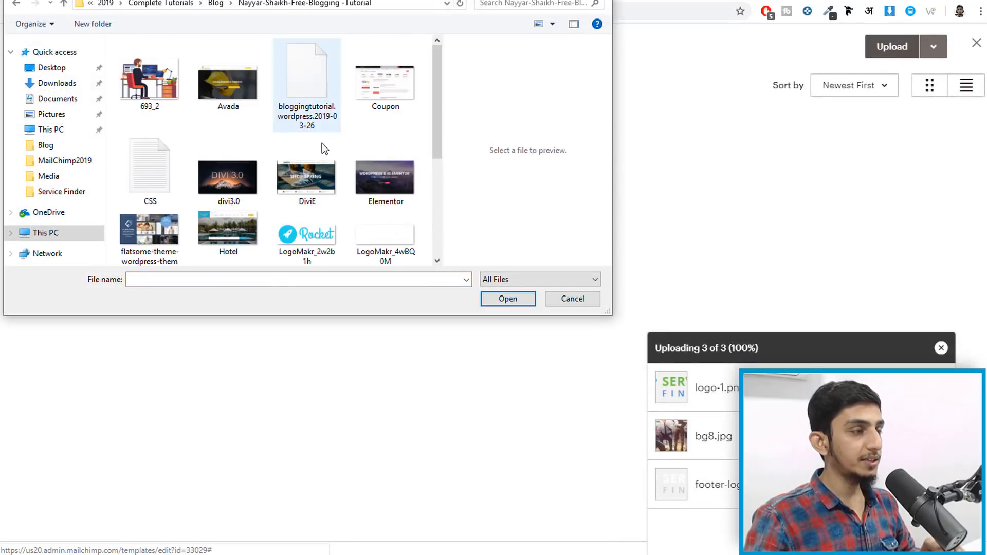
scroll(267, 113, down, 3)
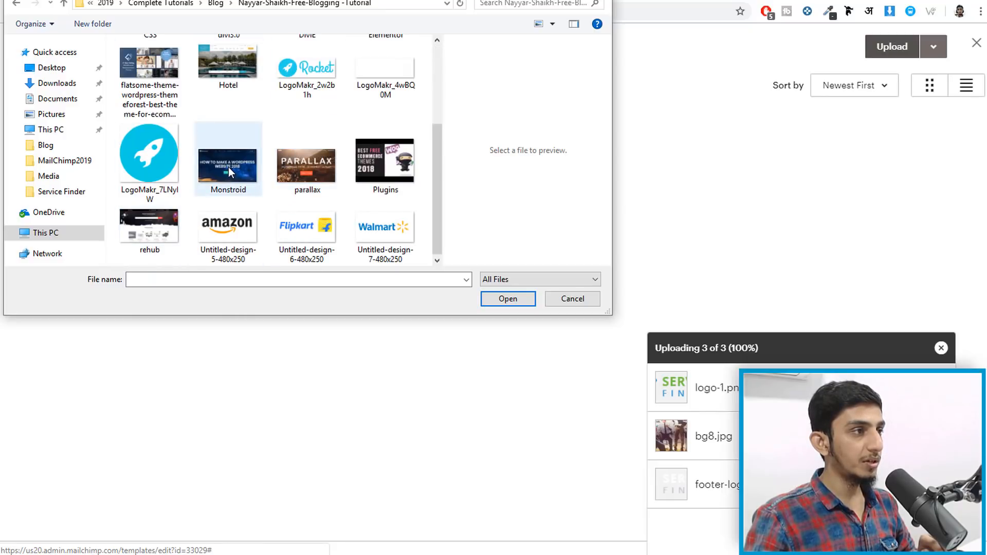
scroll(153, 233, up, 3)
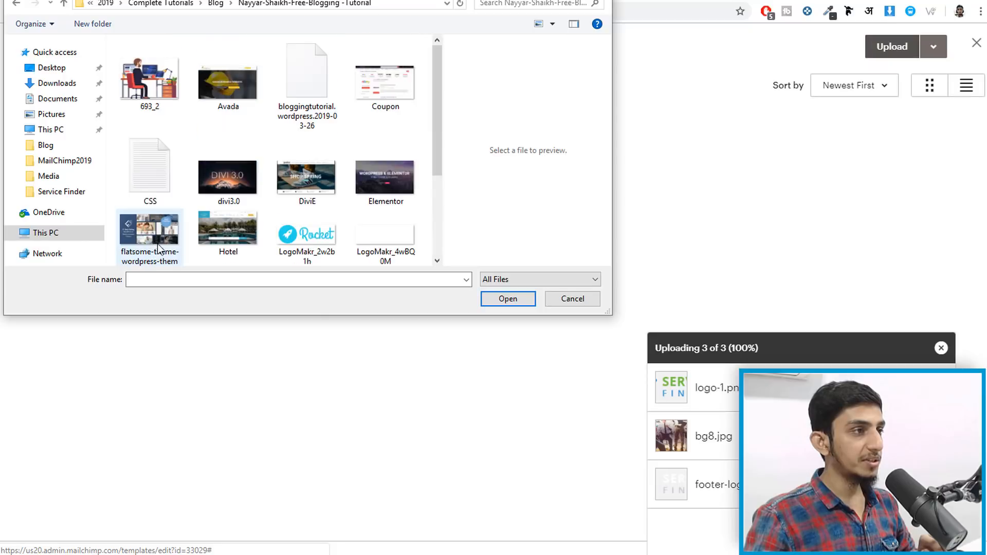
click(220, 188)
ctrl+click(220, 217)
scroll(206, 226, down, 3)
ctrl+click(154, 230)
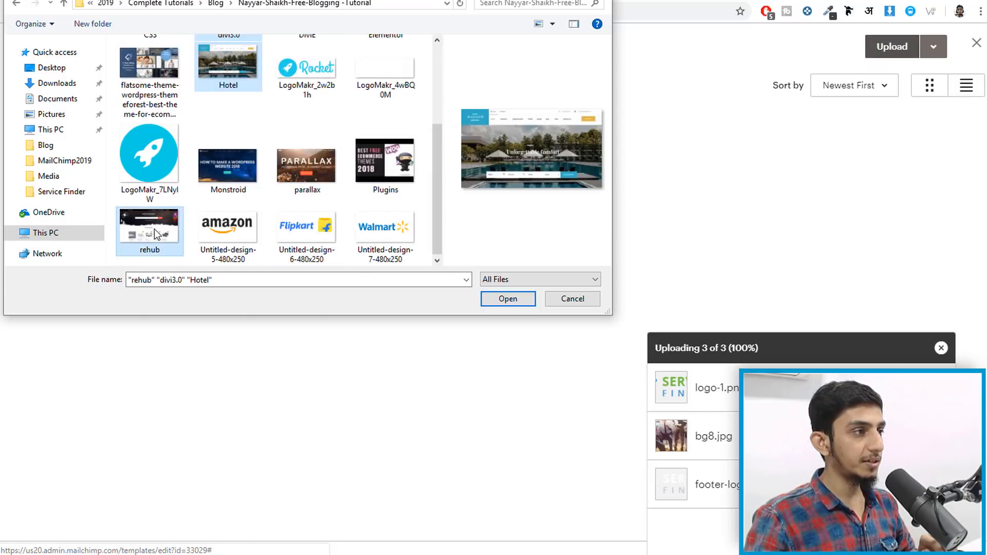
click(507, 299)
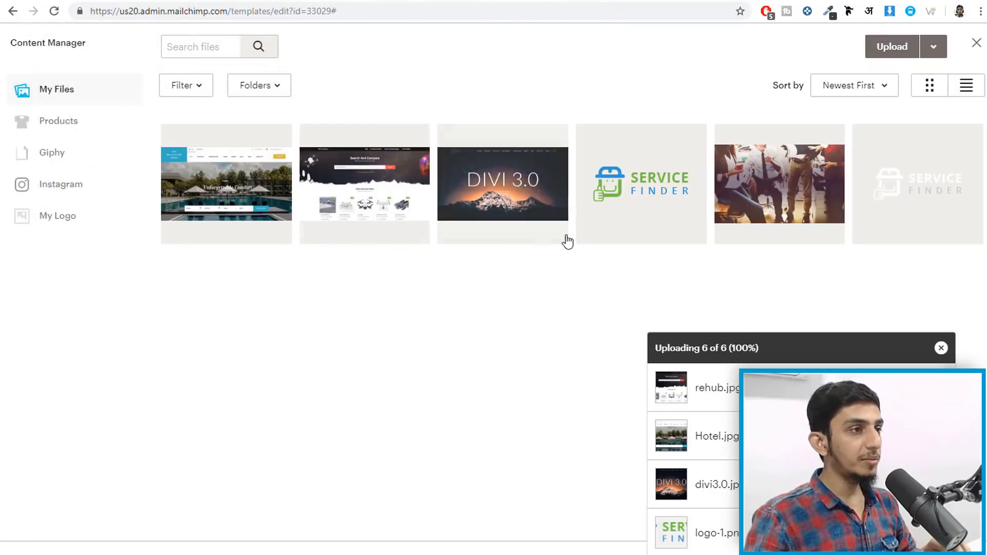
click(277, 153)
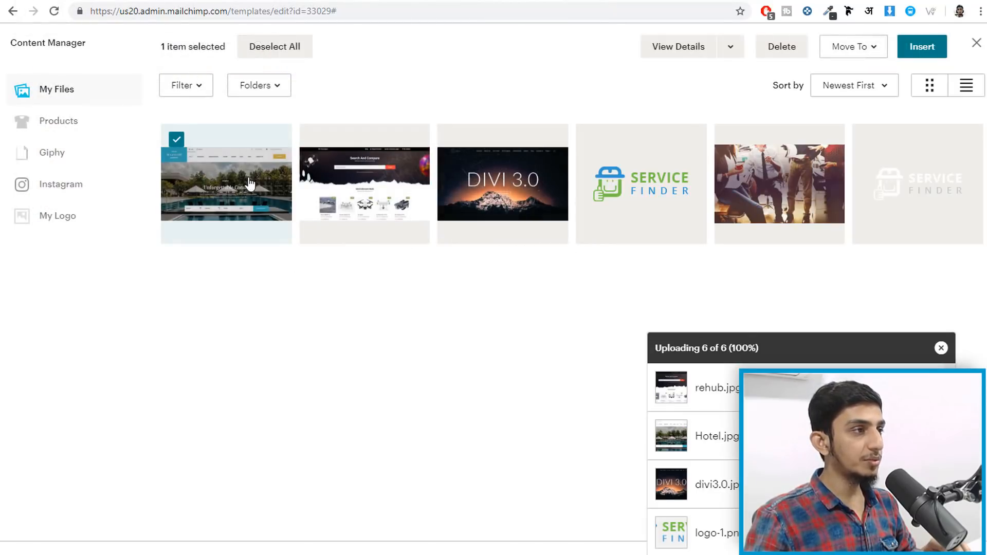
click(924, 54)
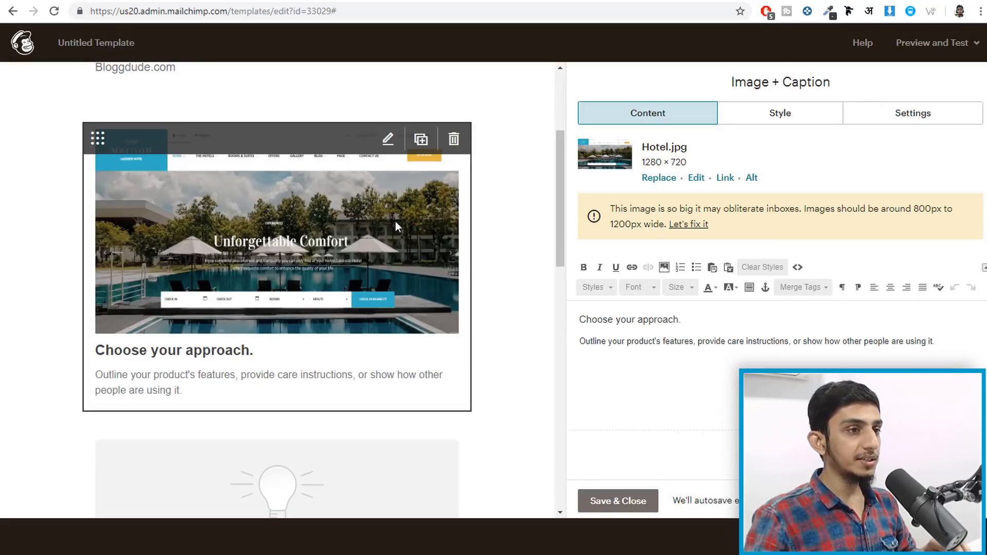
- Retitle the block 'Hotel Booking Tutorial' and write a watch-the-hotel-booking-video caption, correcting 'crteate'
scroll(418, 239, down, 1)
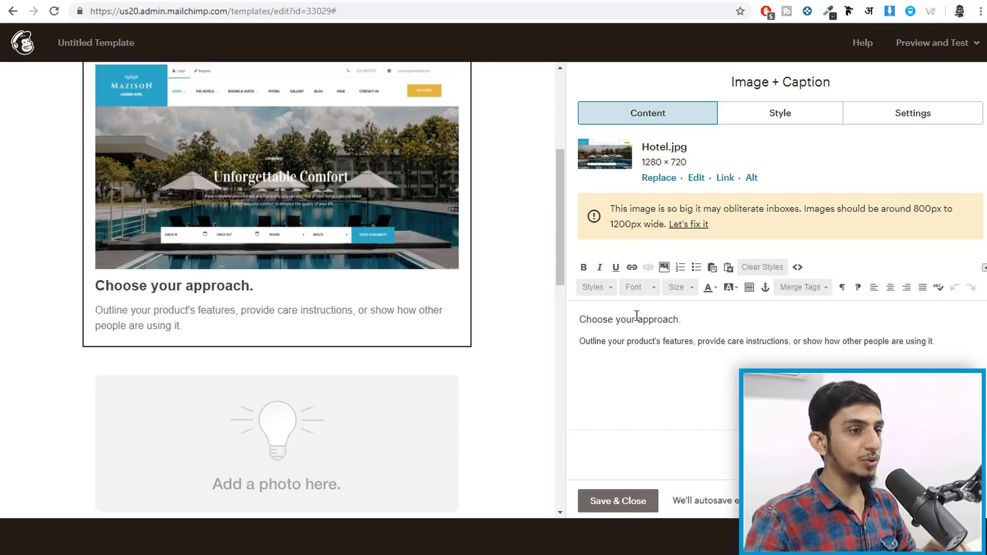
mouse_move(580, 314)
mouse_down()
mouse_move(681, 316)
mouse_move(581, 320)
mouse_up()
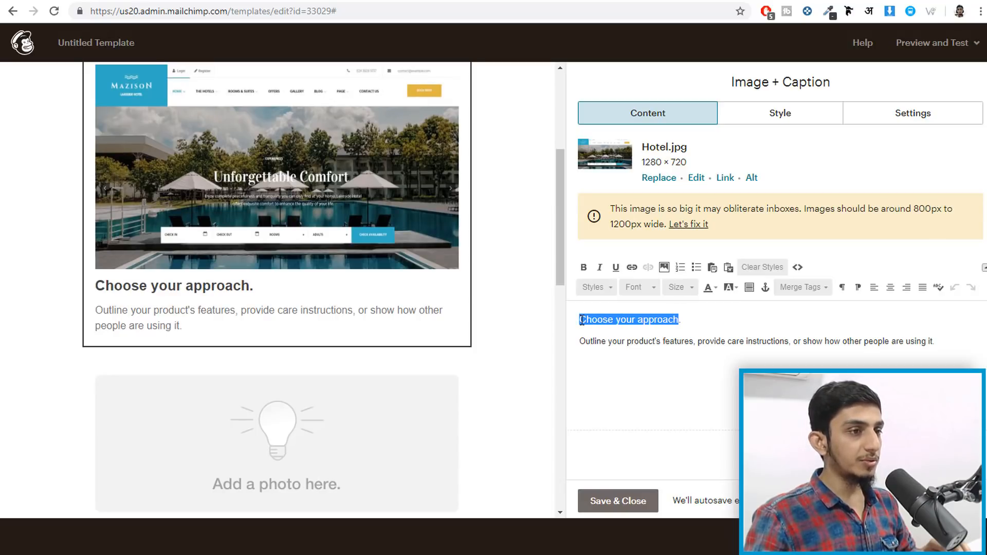
key(BackSpace)
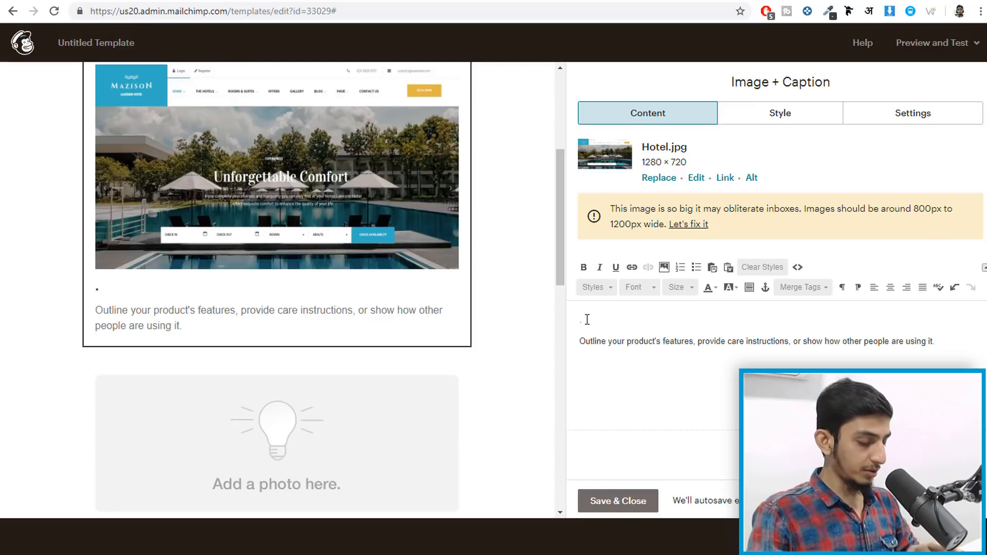
text(Hotel Booking Tu)
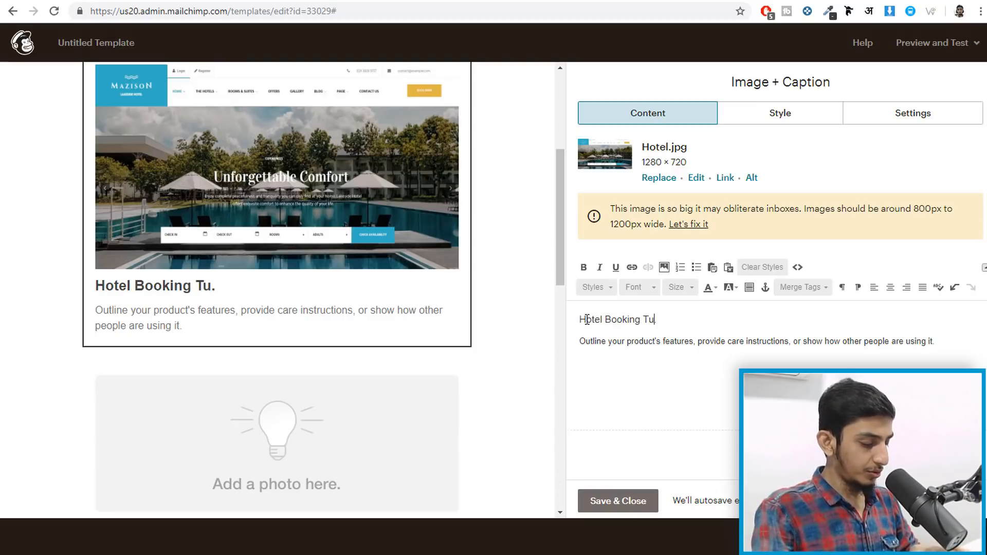
text(torial)
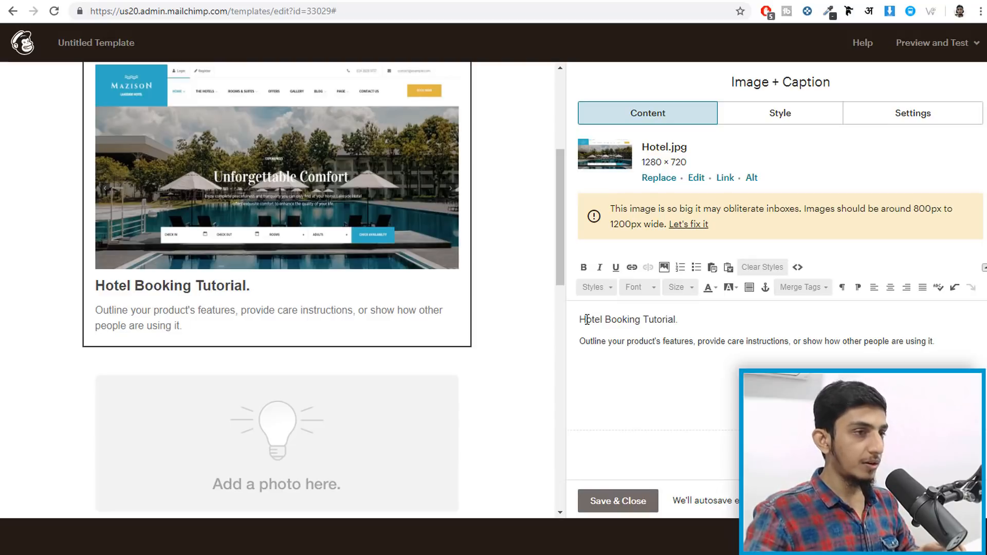
triple_click(629, 340)
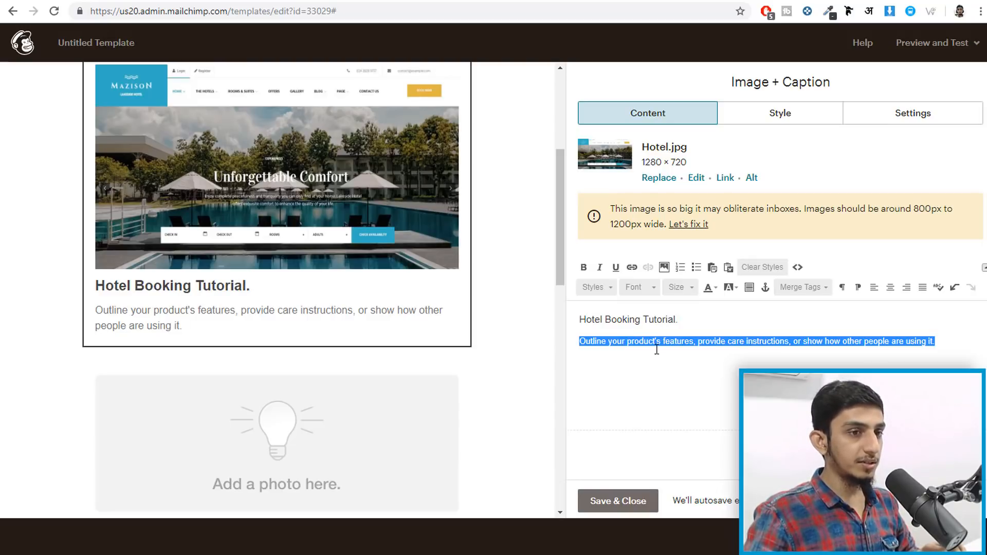
text(Watch this video)
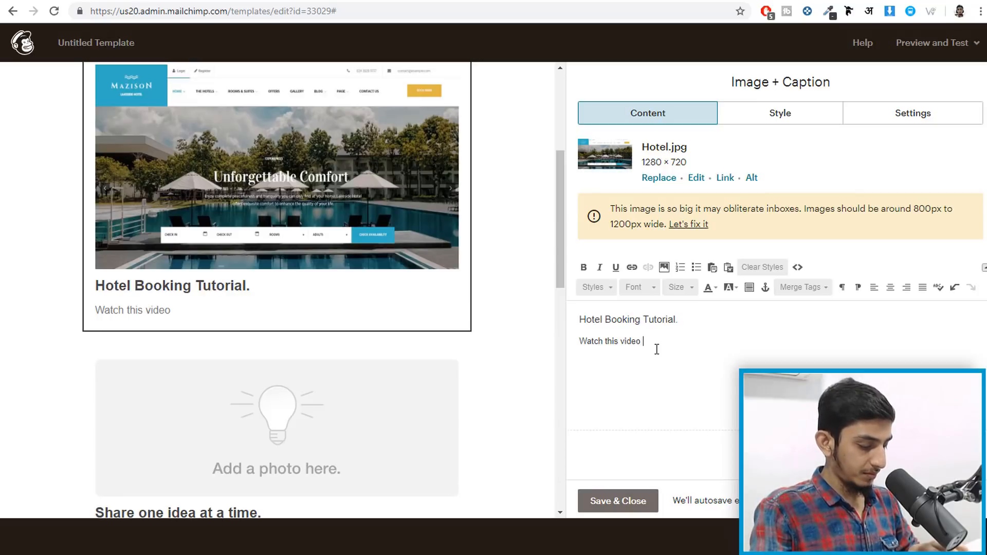
text(if you)
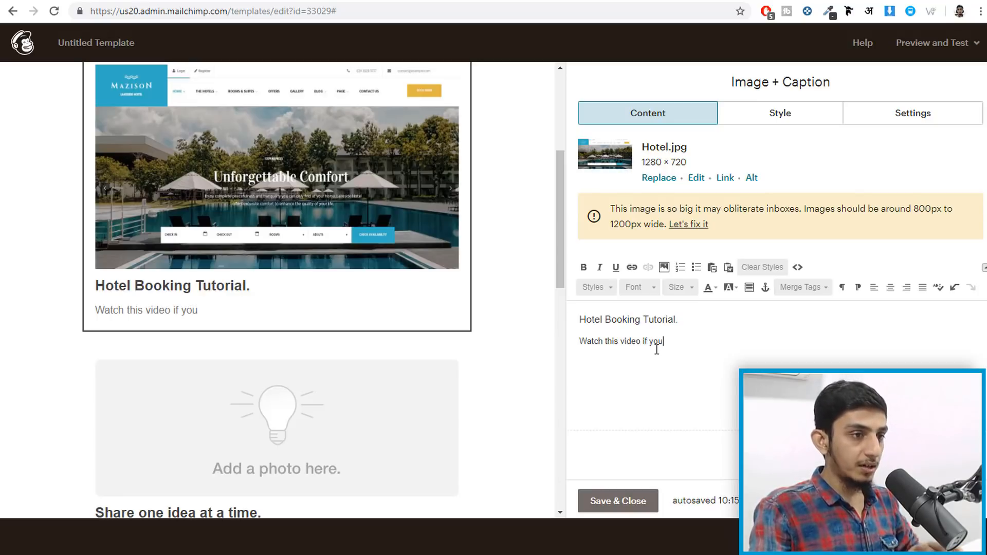
text( want to crteate a Hotel booking website.)
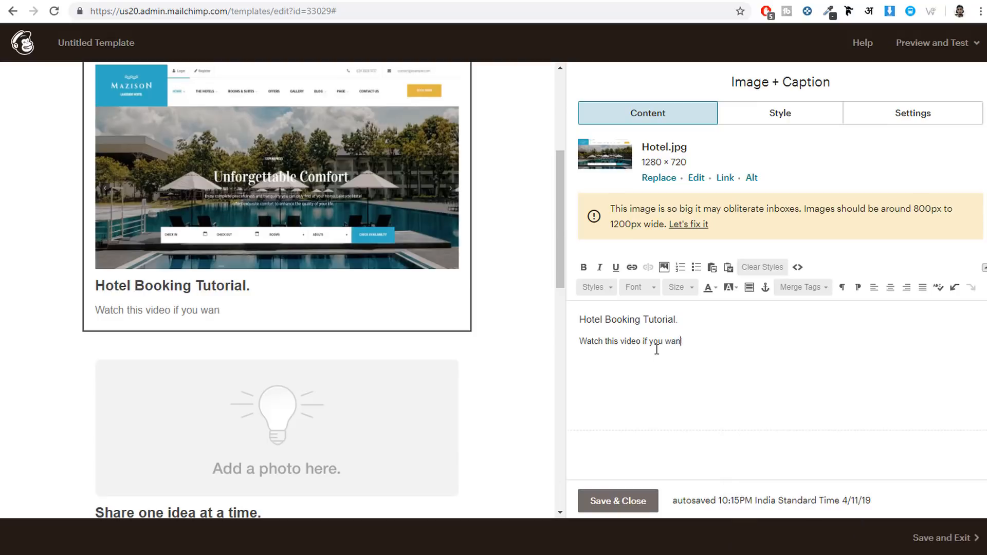
right_click(700, 342)
click(731, 355)
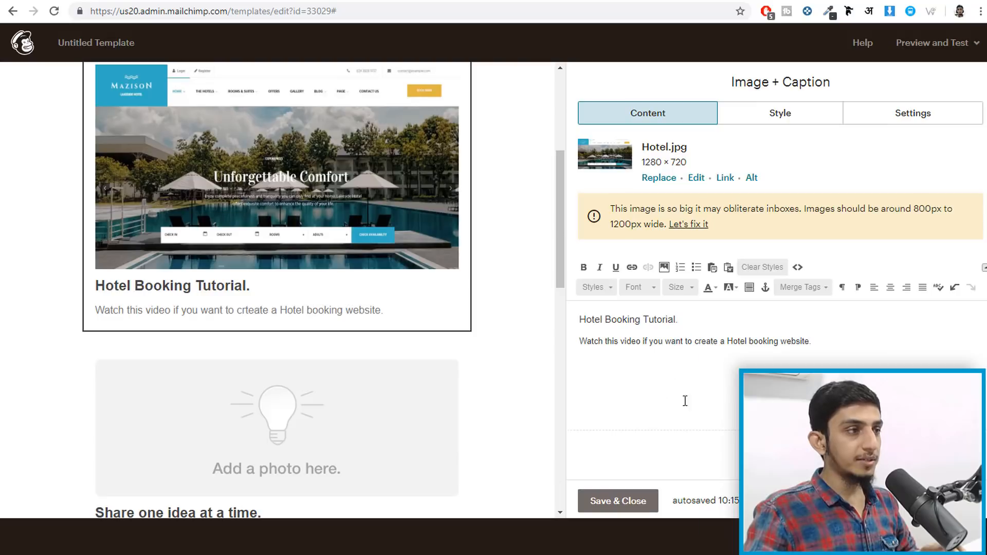
scroll(538, 281, up, 3)
scroll(538, 281, down, 5)
scroll(371, 305, down, 1)
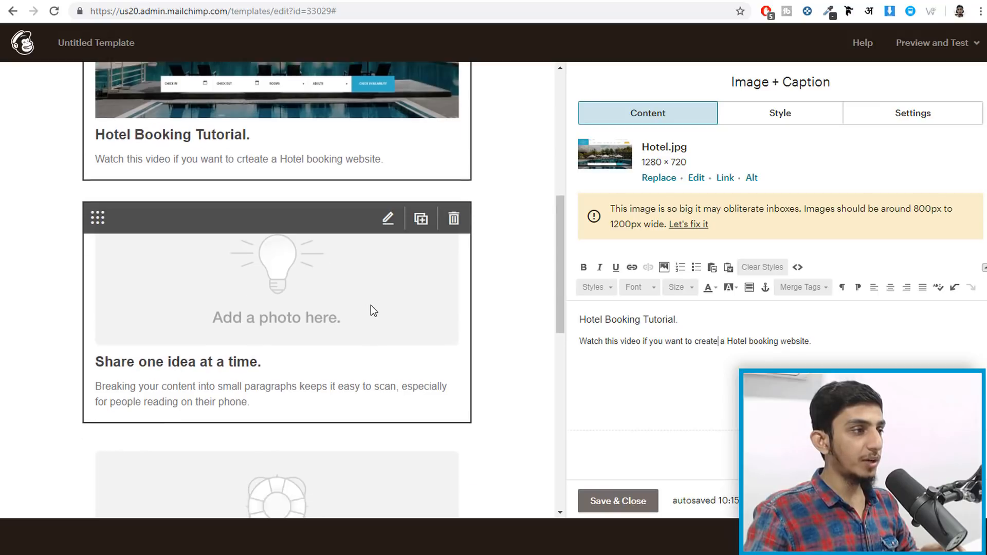
- Put the DIVI 3.0 screenshot into the Share one idea block
click(241, 271)
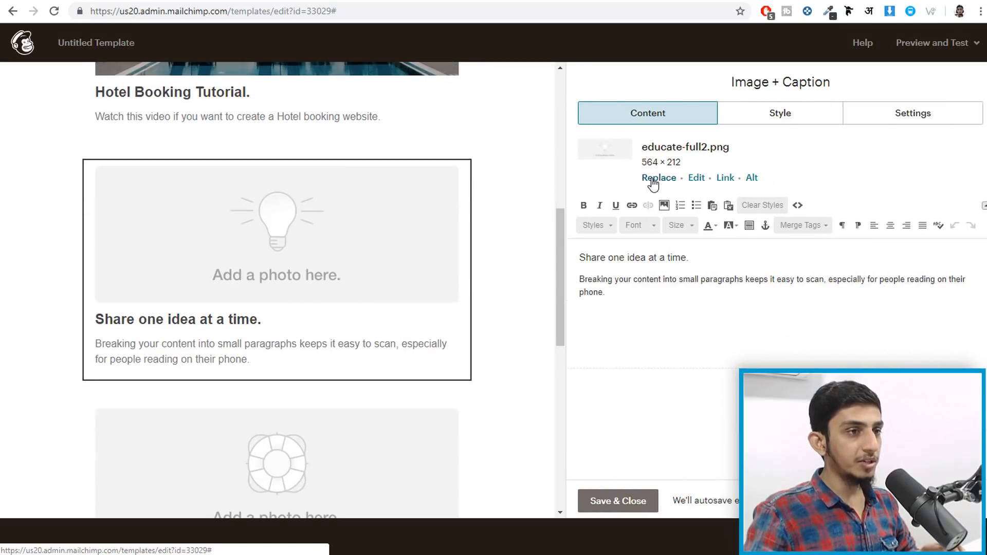
click(656, 178)
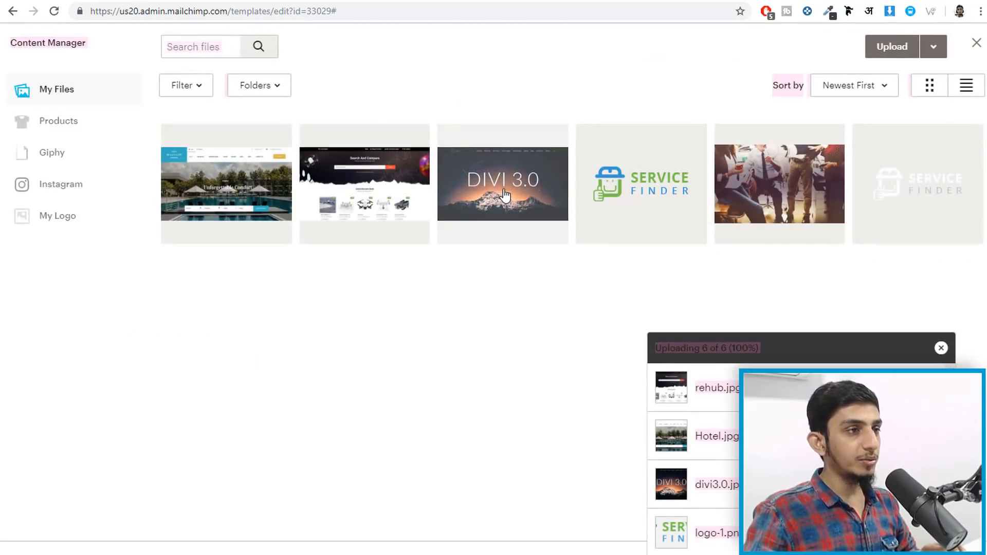
click(495, 185)
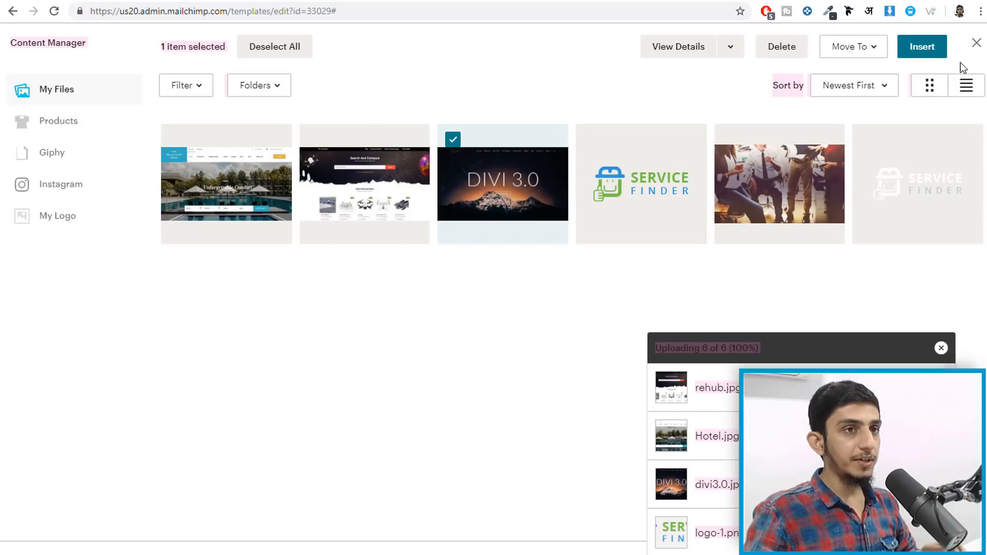
click(922, 47)
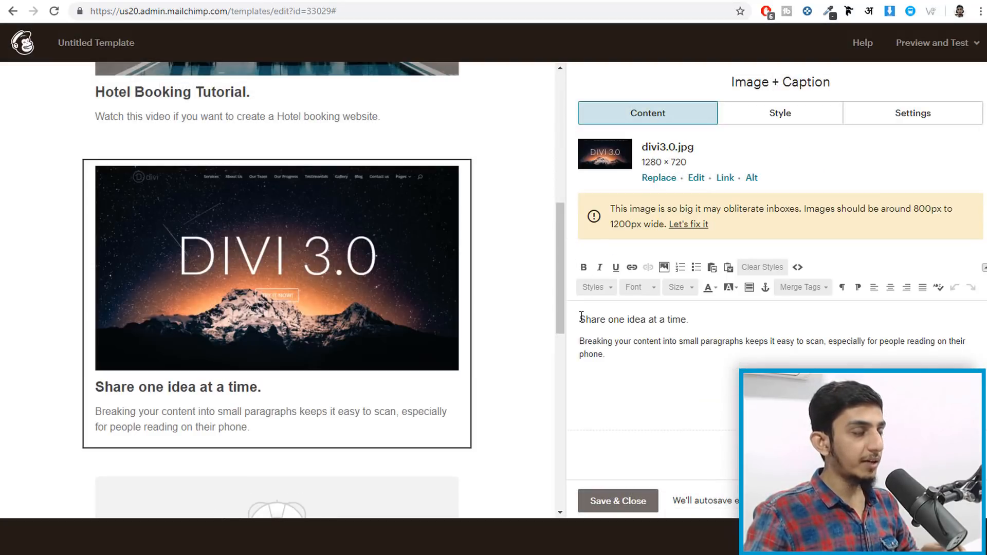
- Head the block 'Divi Tutorial' with caption 'Watch the Divi Tutorial' and save it
drag(585, 319, 690, 321)
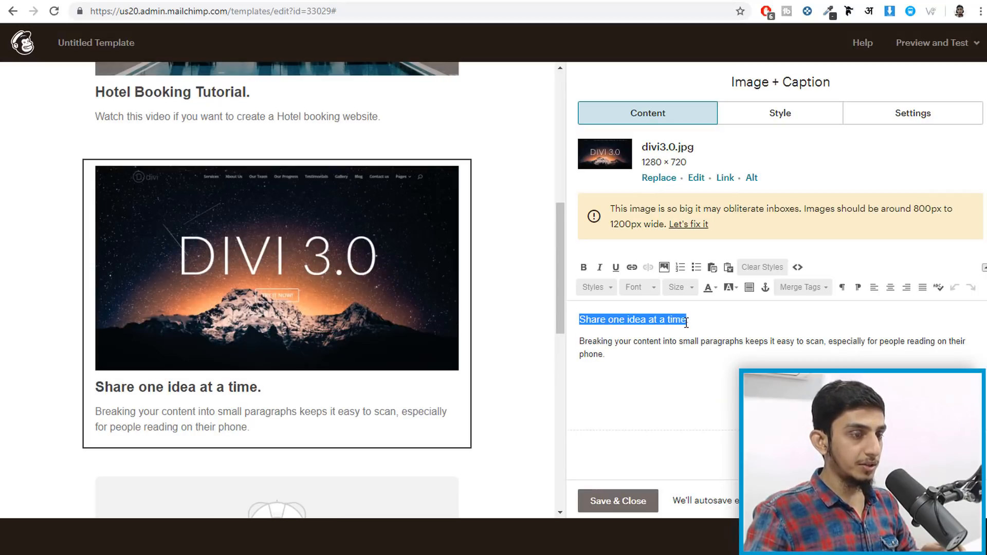
text(Divi Tutorial.)
drag(609, 355, 580, 341)
text(W)
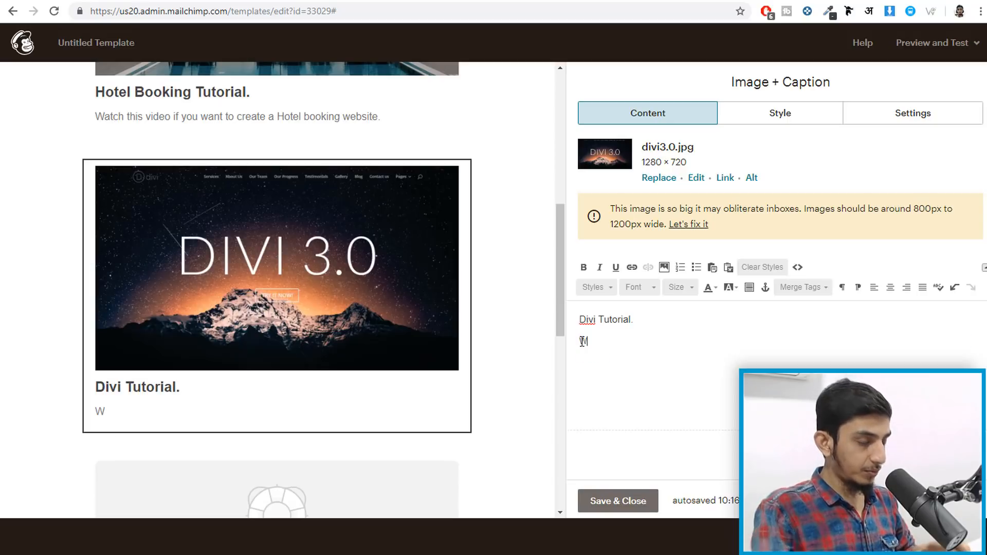
text(atch the Divi)
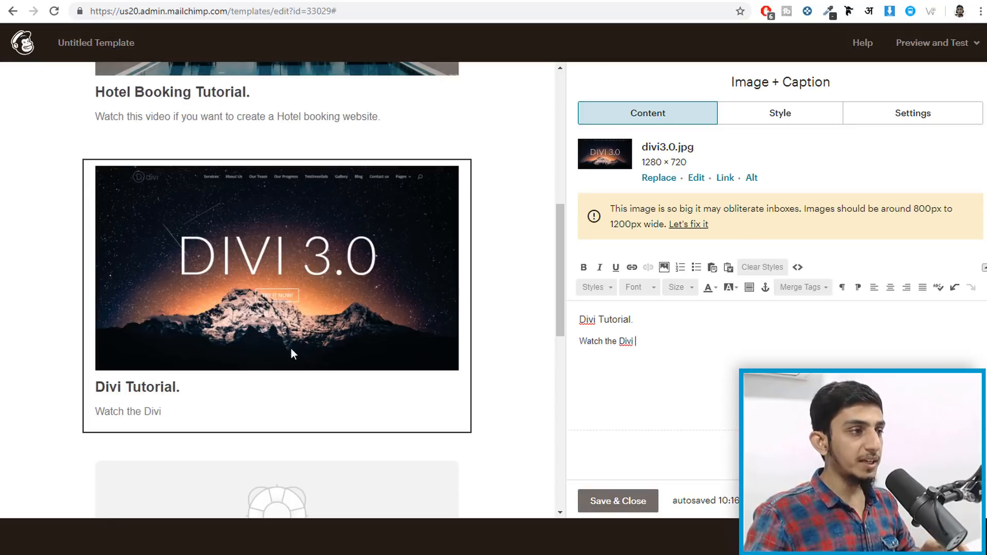
scroll(291, 350, down, 10)
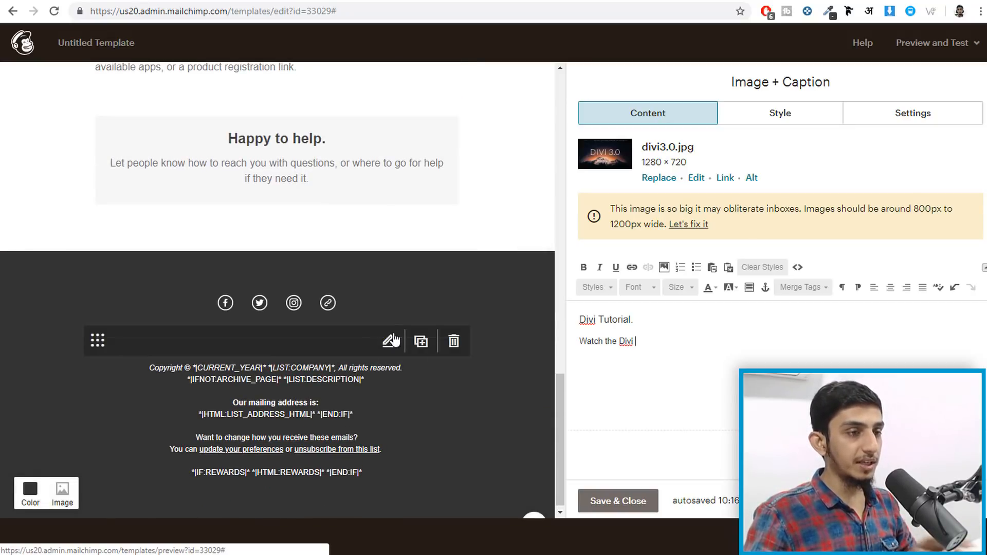
scroll(407, 334, up, 15)
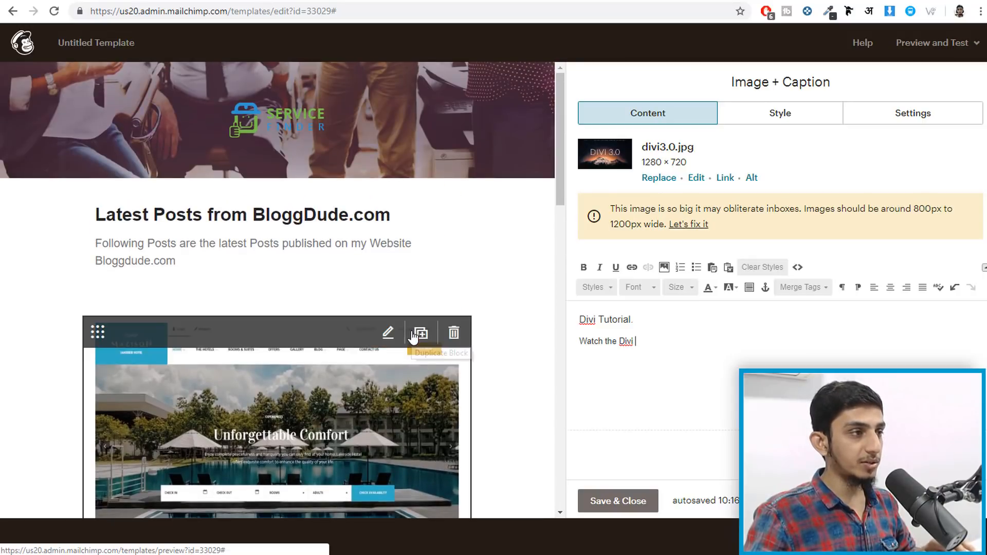
scroll(414, 337, down, 4)
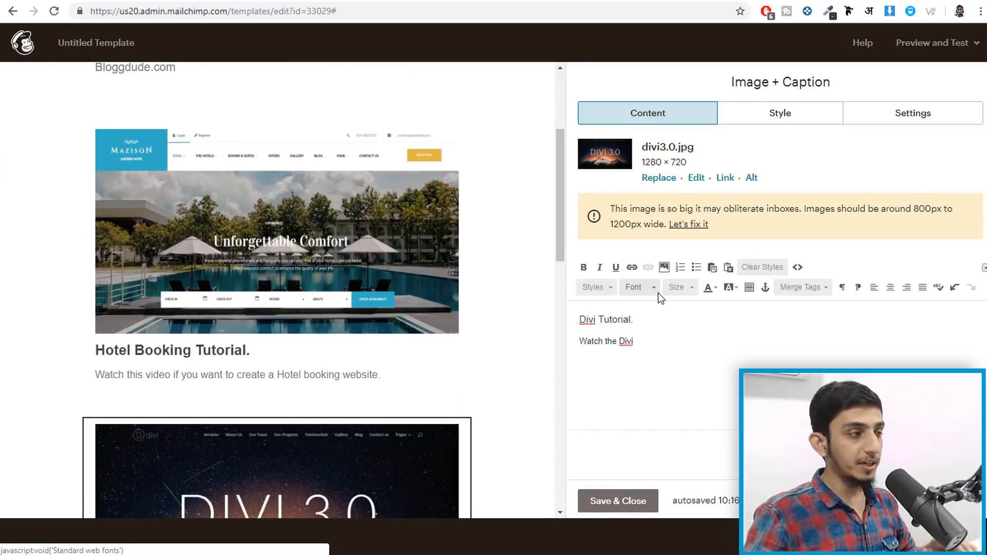
scroll(495, 356, down, 8)
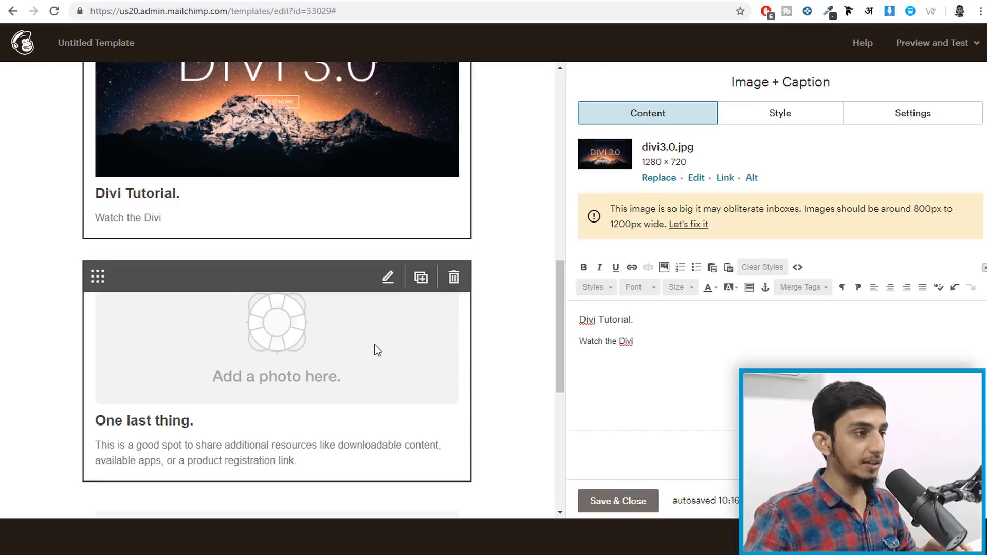
scroll(329, 335, down, 1)
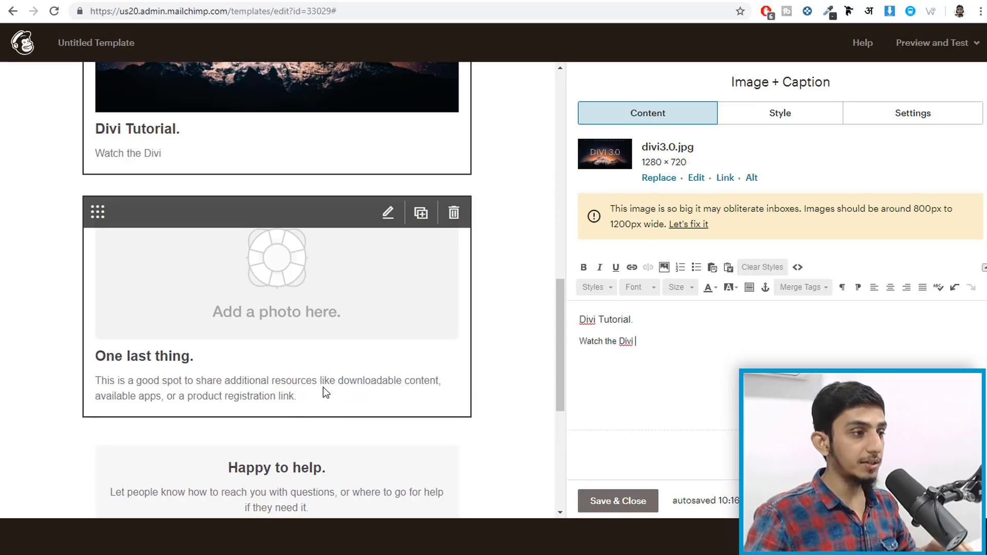
scroll(518, 326, up, 10)
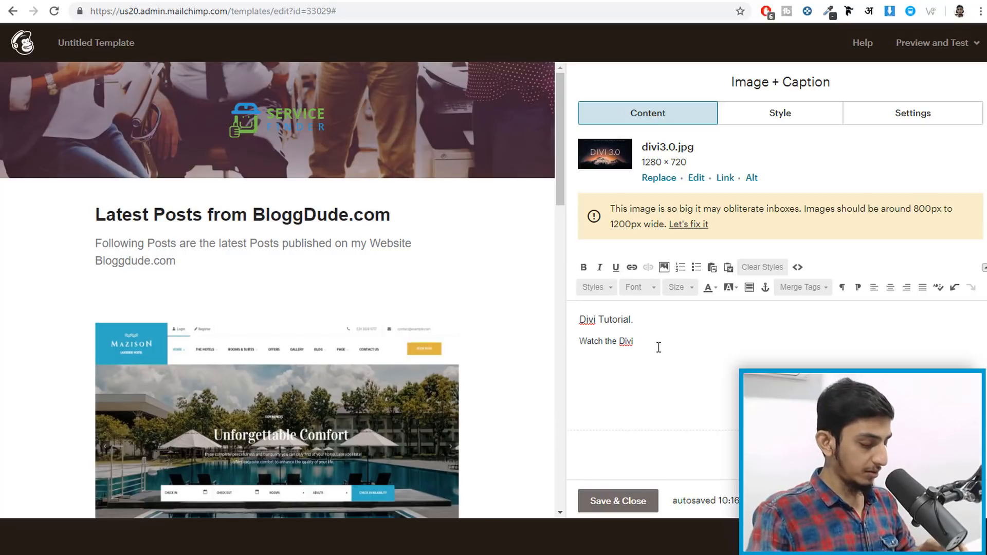
text(Tut)
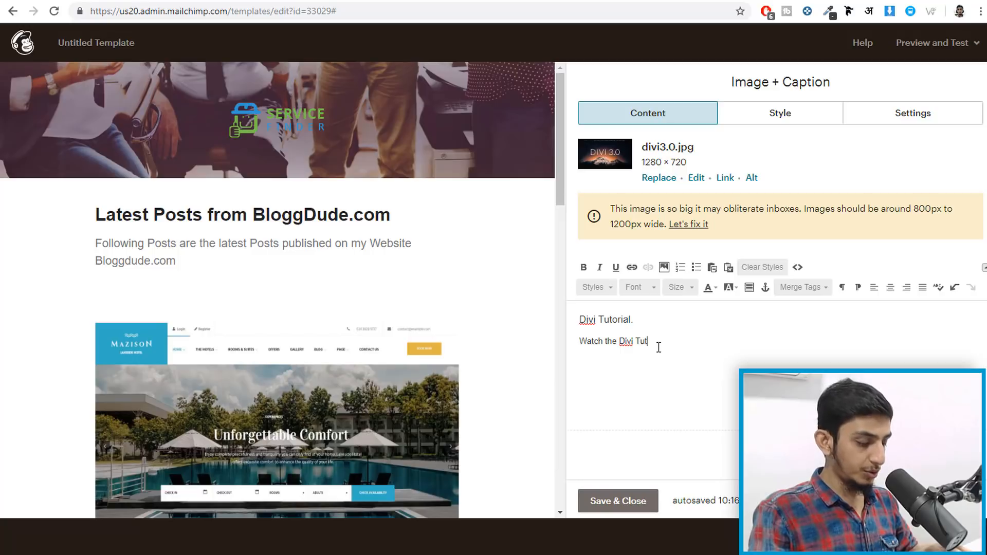
text(orial)
click(623, 500)
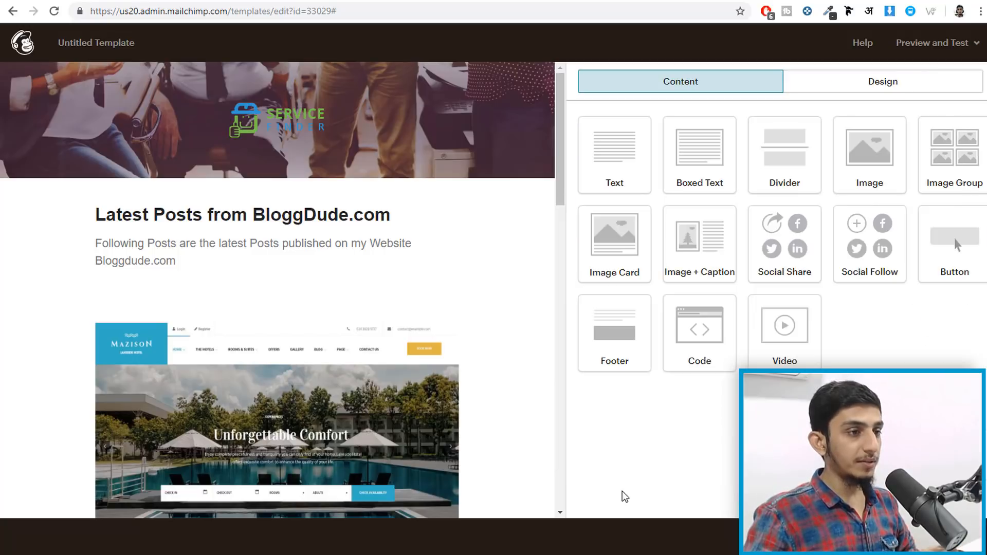
- Copy the consumer durable loan blog post's address and paste it as the Hotel image link
scroll(461, 311, down, 5)
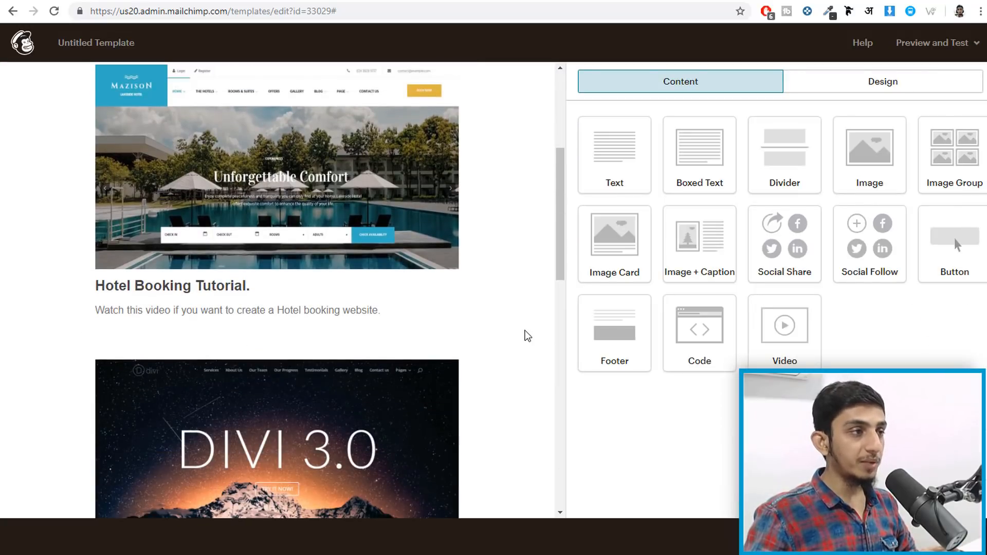
mouse_move(340, 212)
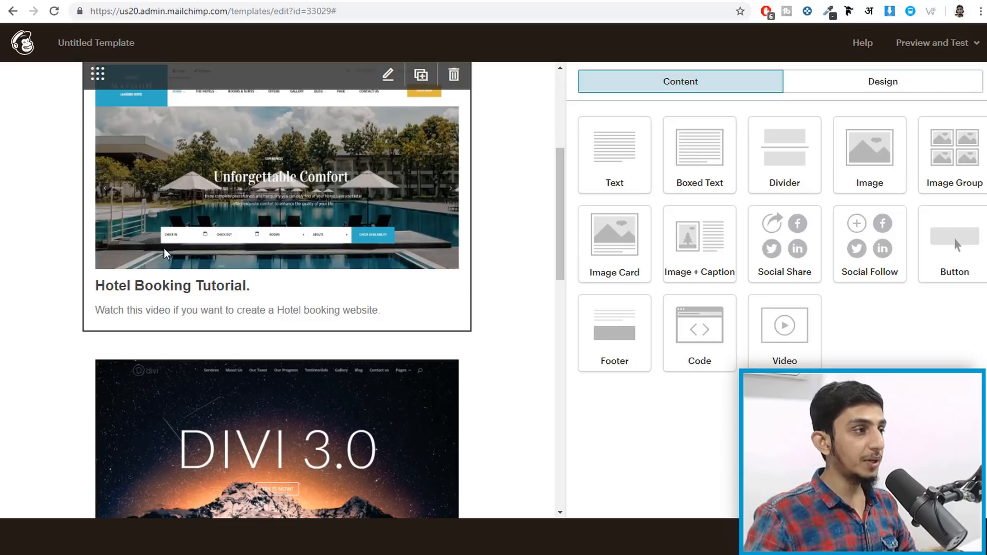
click(232, 176)
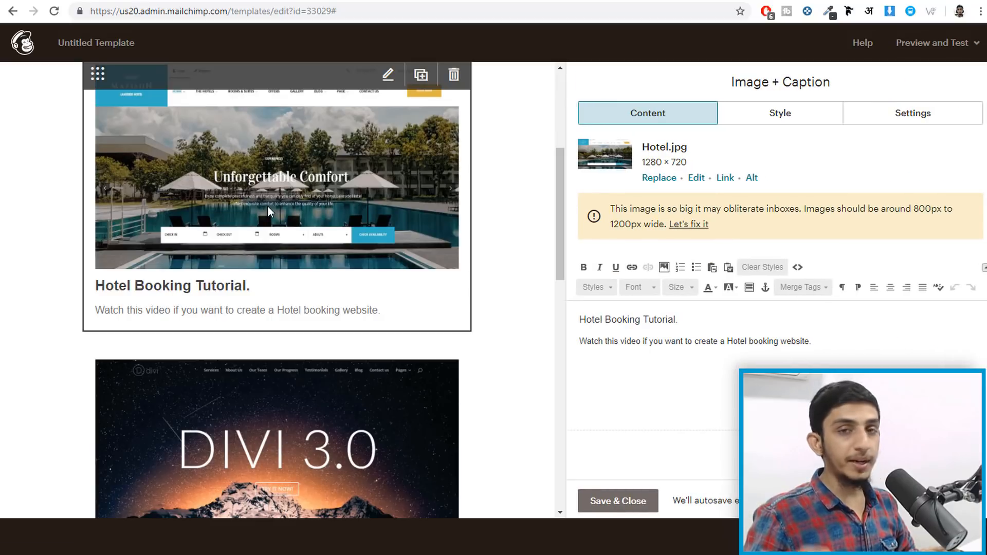
scroll(346, 254, up, 2)
scroll(347, 254, up, 1)
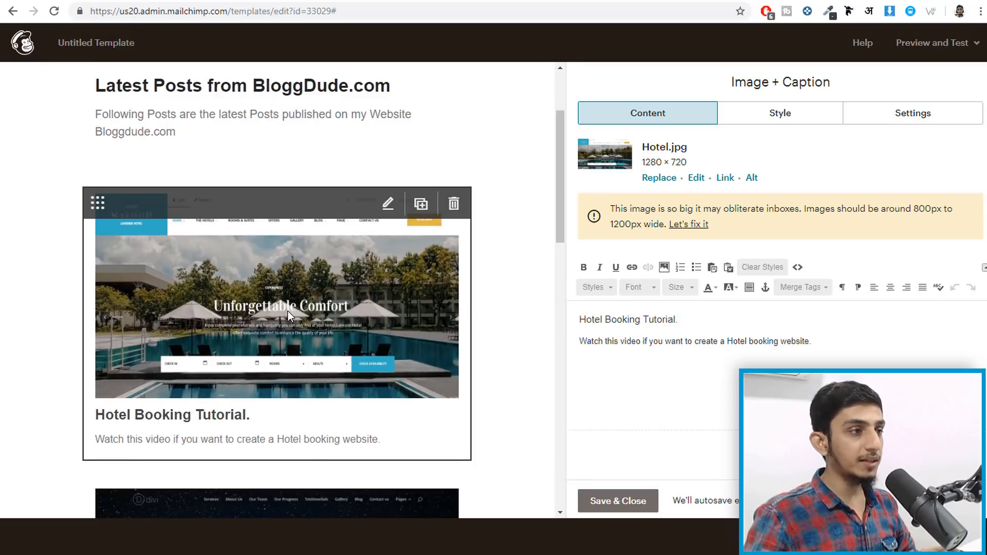
click(716, 178)
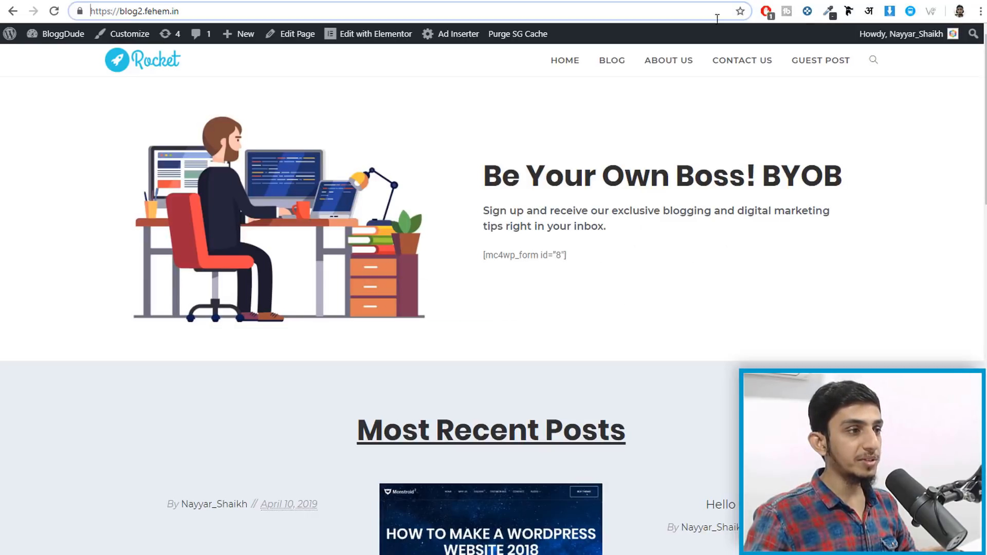
scroll(624, 256, down, 10)
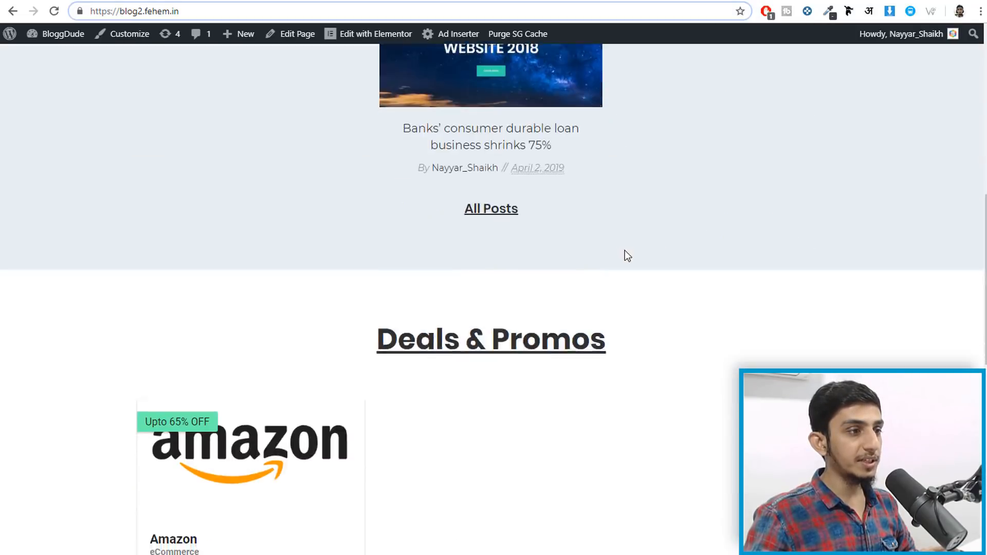
scroll(631, 279, up, 5)
right_click(435, 310)
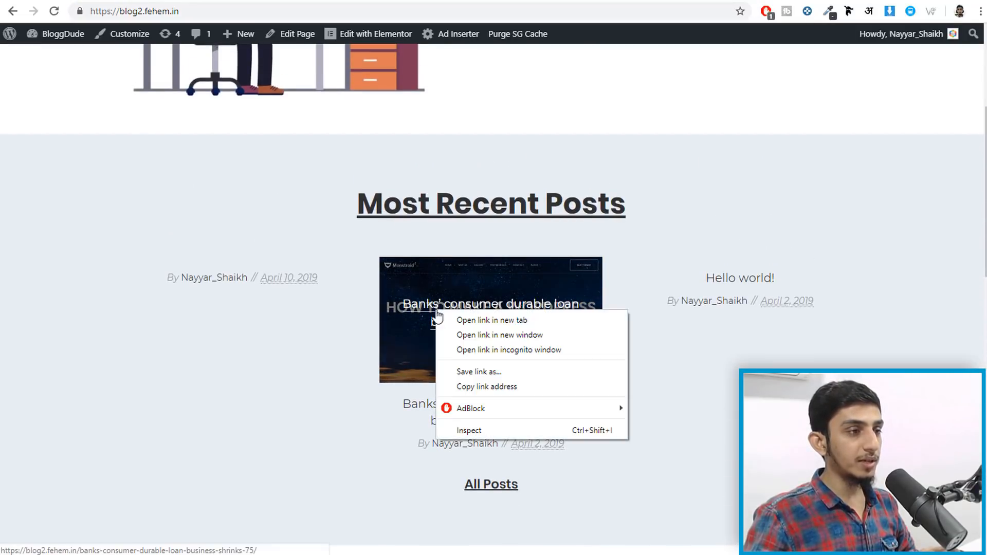
click(523, 391)
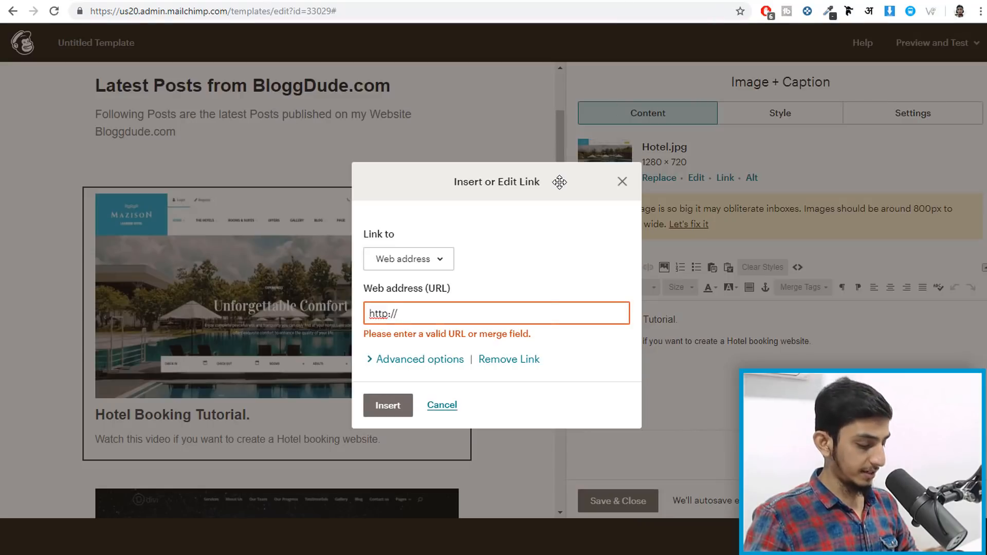
key(ctrl+a)
key(ctrl+v)
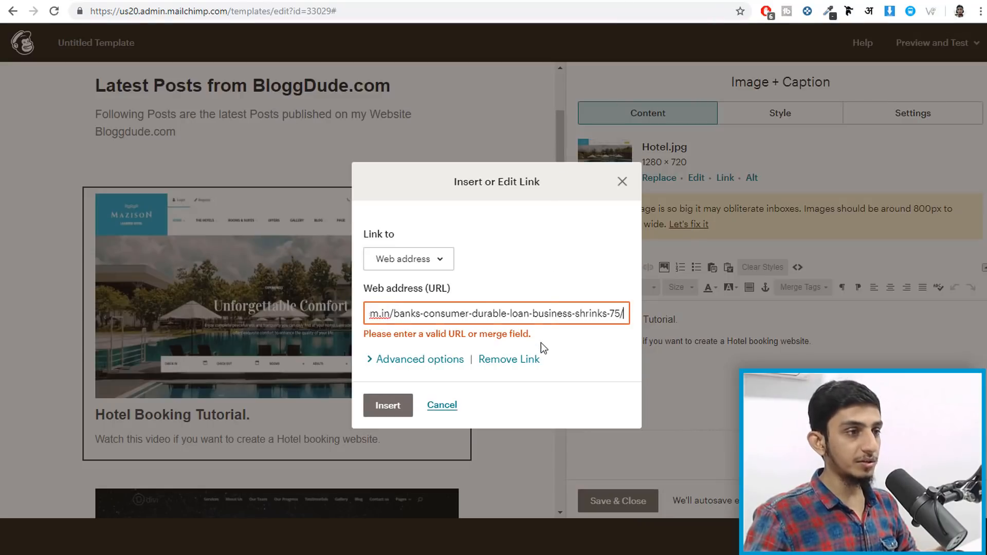
- Apply the link to the Hotel image and link the 'Hotel Booking Tutorial.' heading to the same post
click(404, 405)
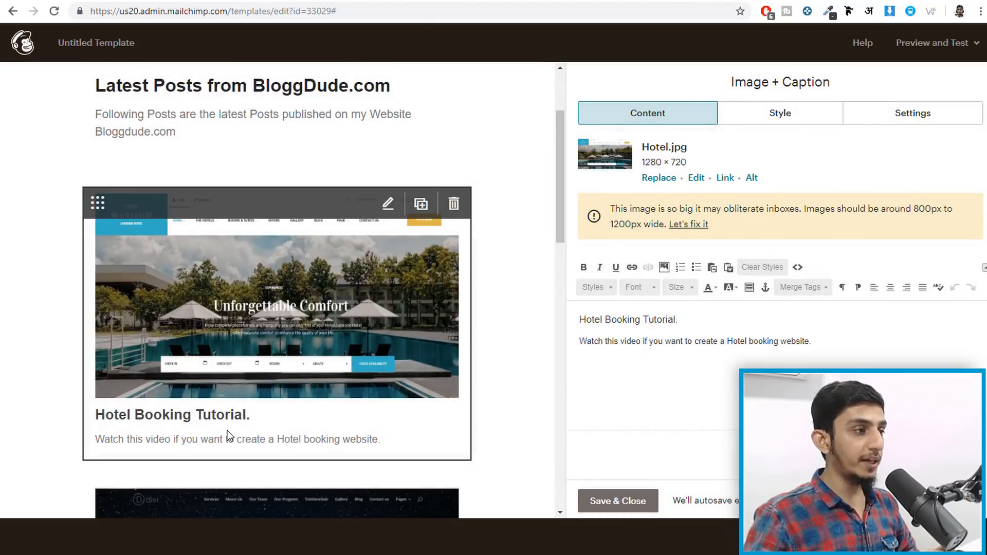
drag(581, 316, 680, 313)
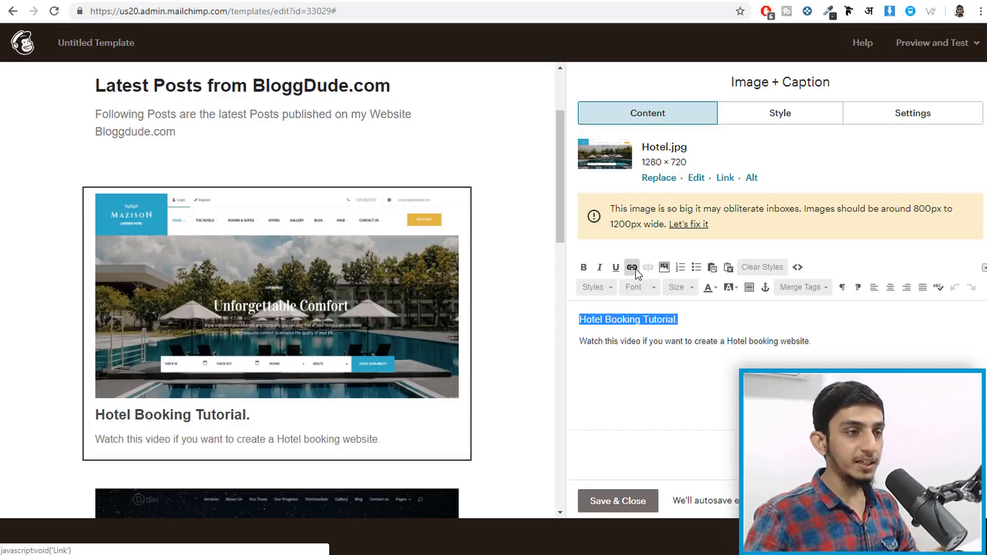
click(634, 268)
key(ctrl+v)
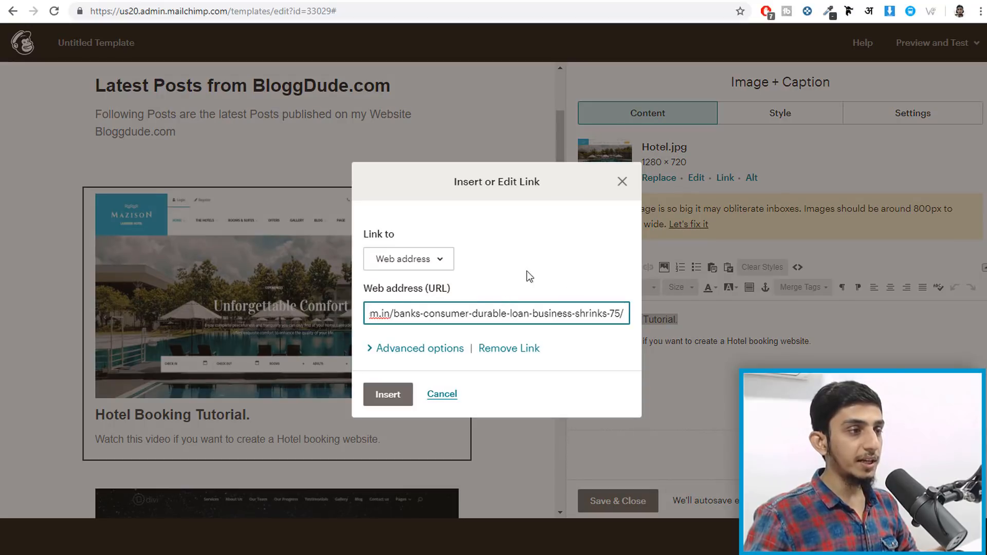
click(386, 394)
scroll(396, 398, down, 1)
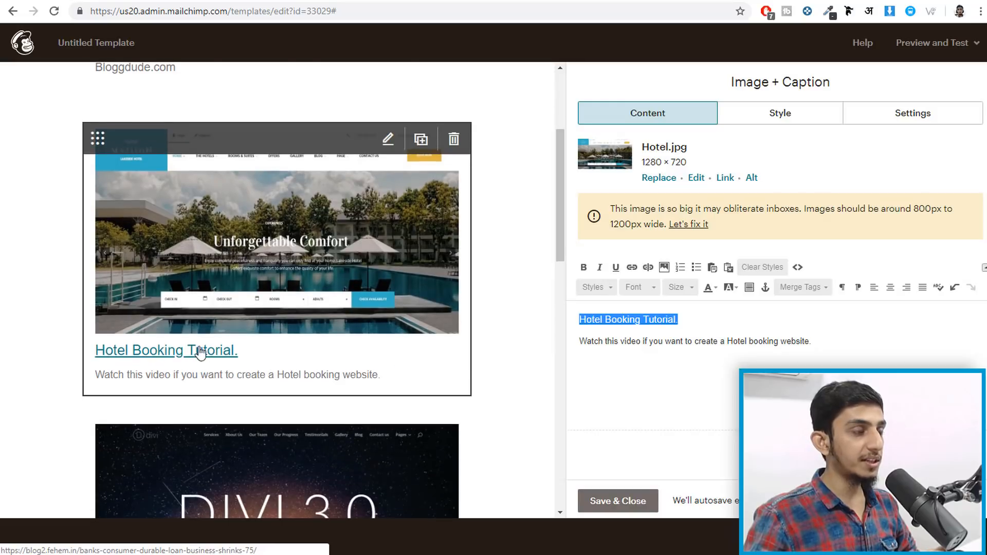
scroll(260, 335, down, 2)
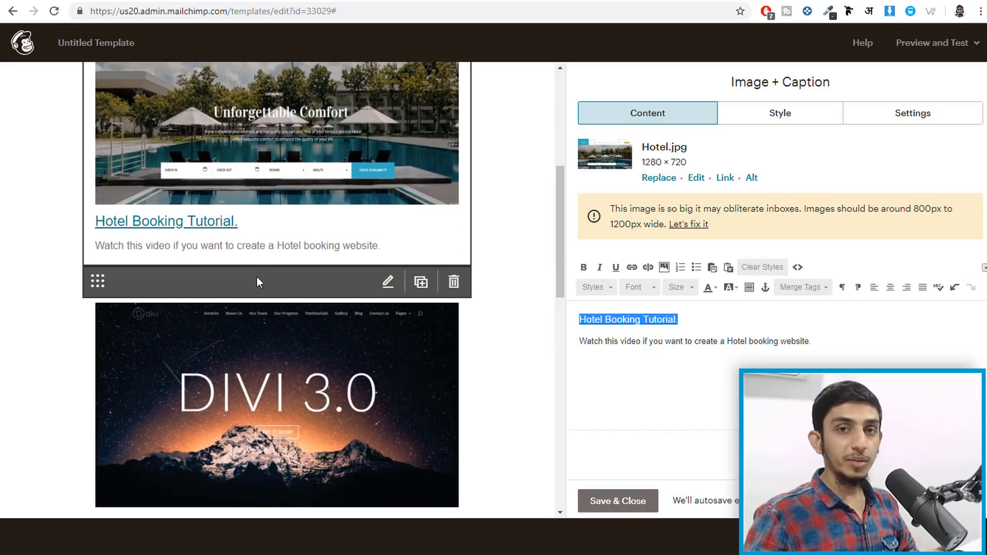
scroll(281, 278, up, 3)
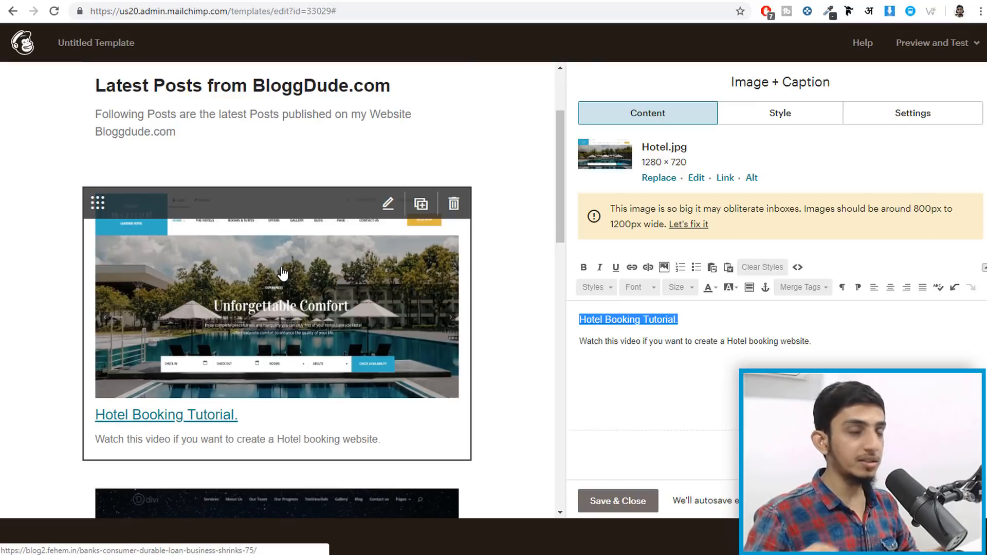
scroll(308, 304, down, 2)
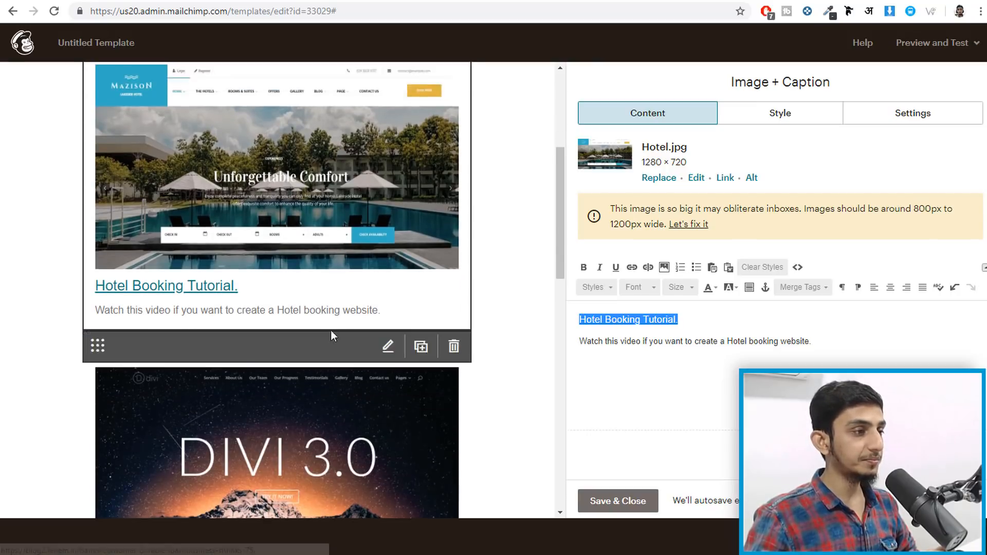
scroll(334, 329, down, 9)
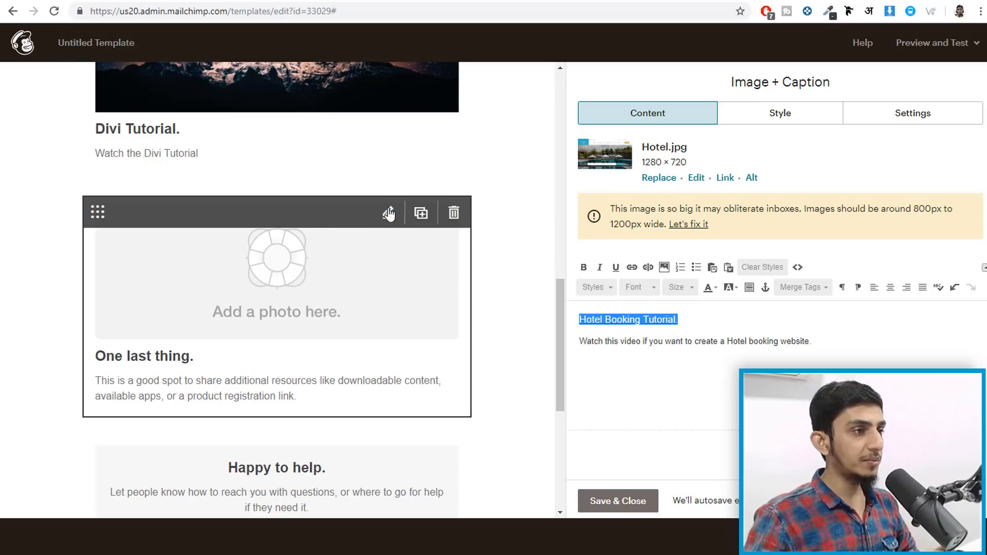
- Delete the One last thing block and retitle the Happy to help box 'Thank You'
click(453, 212)
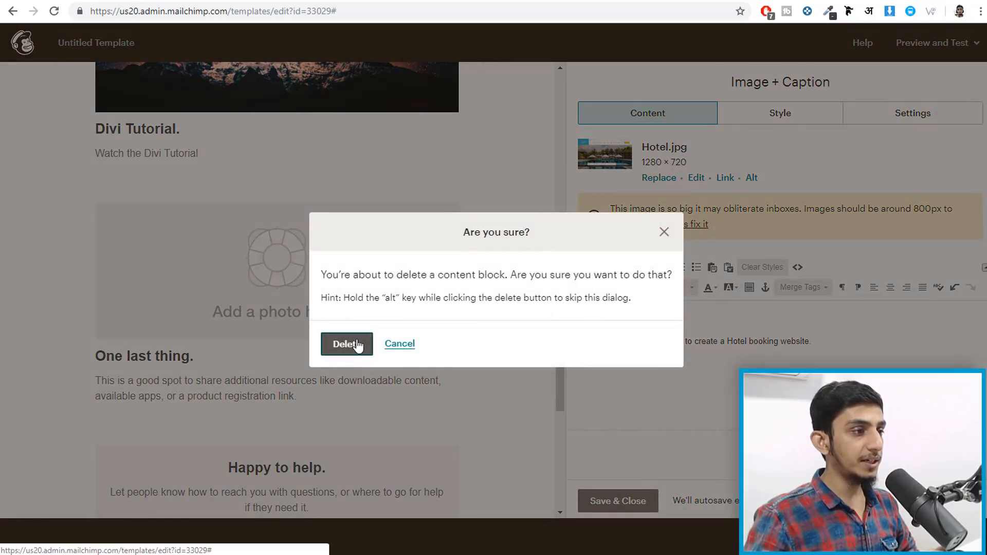
click(347, 344)
click(288, 260)
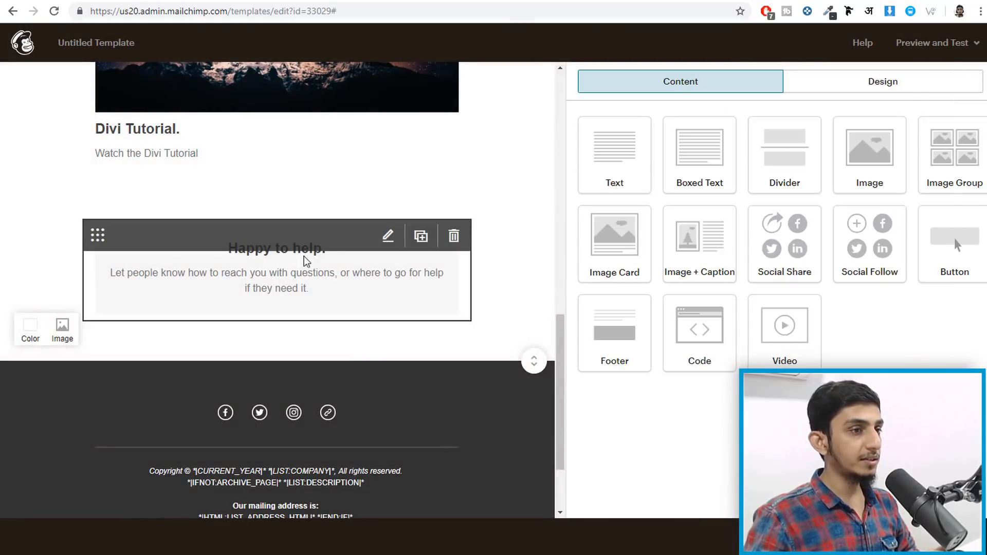
drag(746, 195, 808, 194)
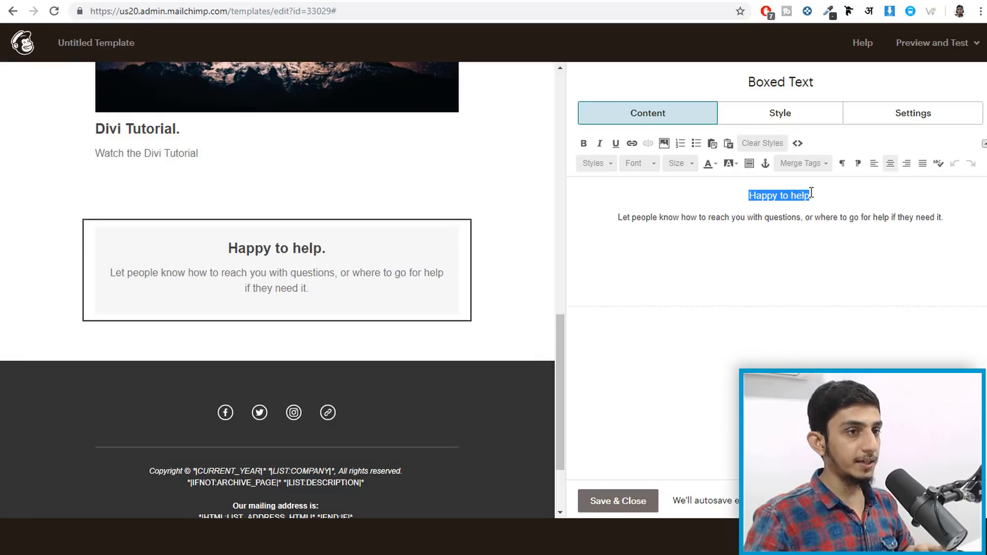
text(Thank You.)
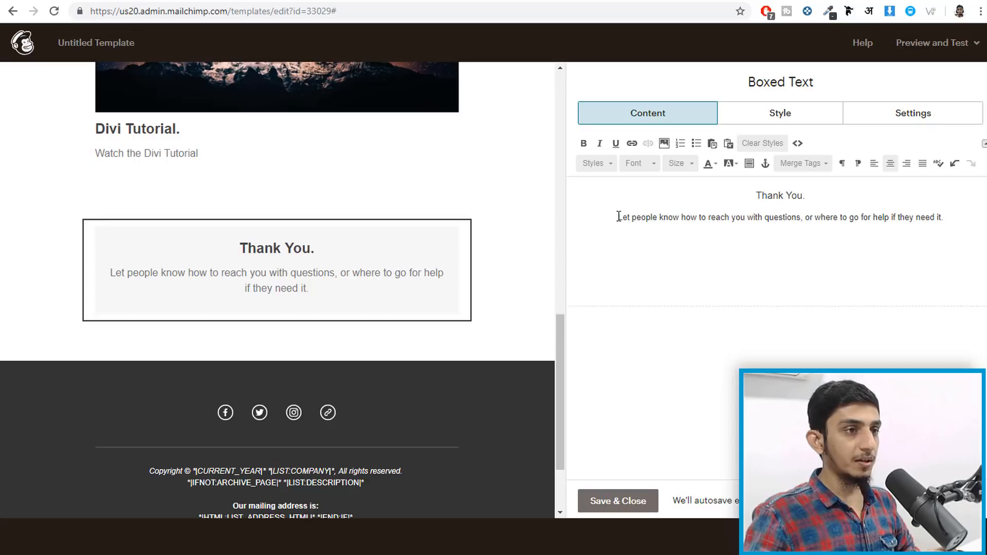
- Replace the box's body with 'Let me know if you have anything to Ask?'
drag(618, 217, 944, 218)
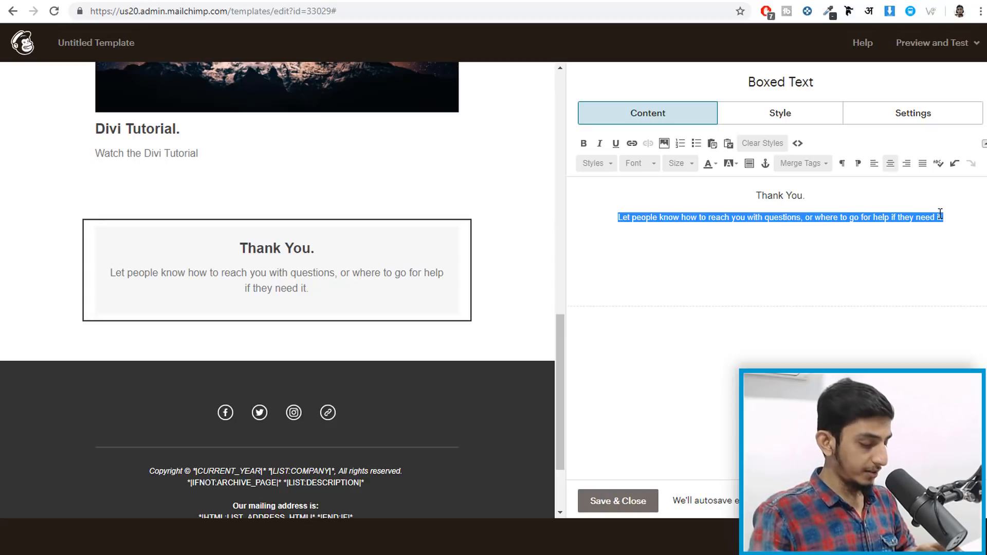
text(Let )
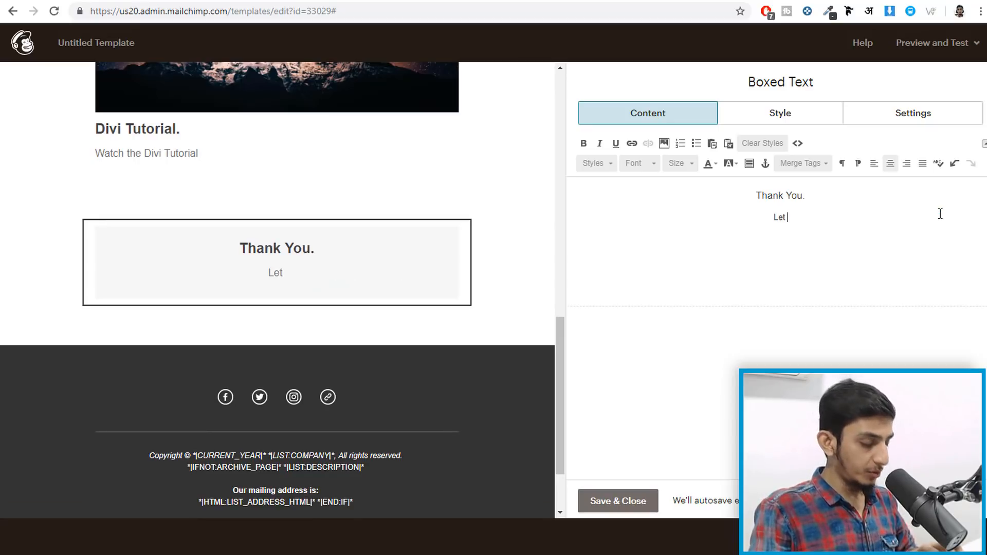
text(me know)
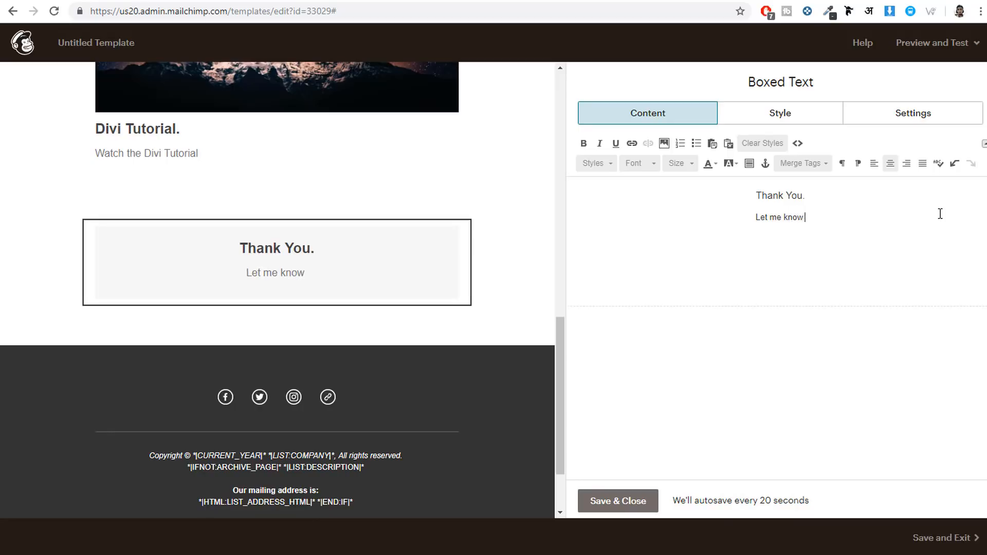
text( if you have anything to Ask?)
scroll(196, 261, down, 2)
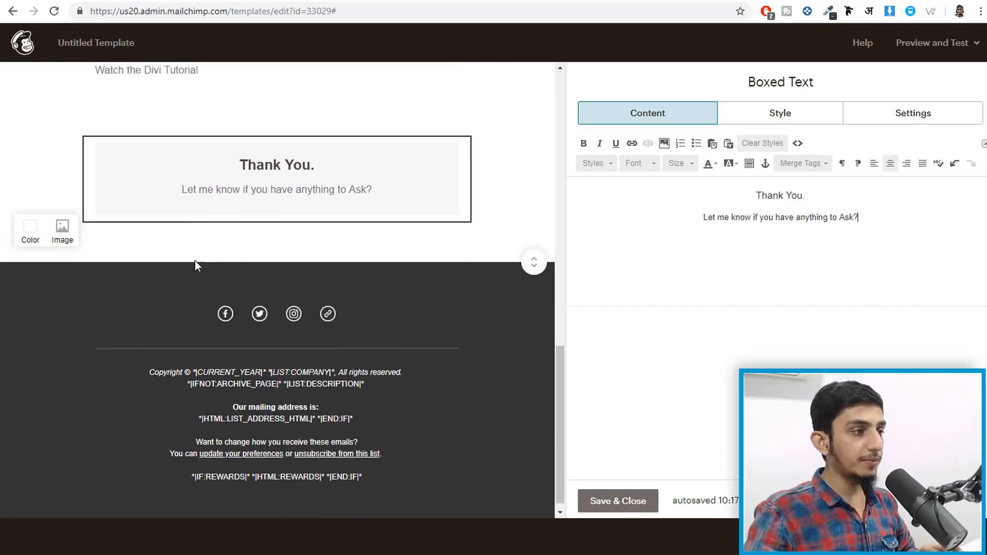
- Replace the Facebook and Twitter profile links in the Social Follow block with personal profile URLs
click(257, 306)
click(745, 203)
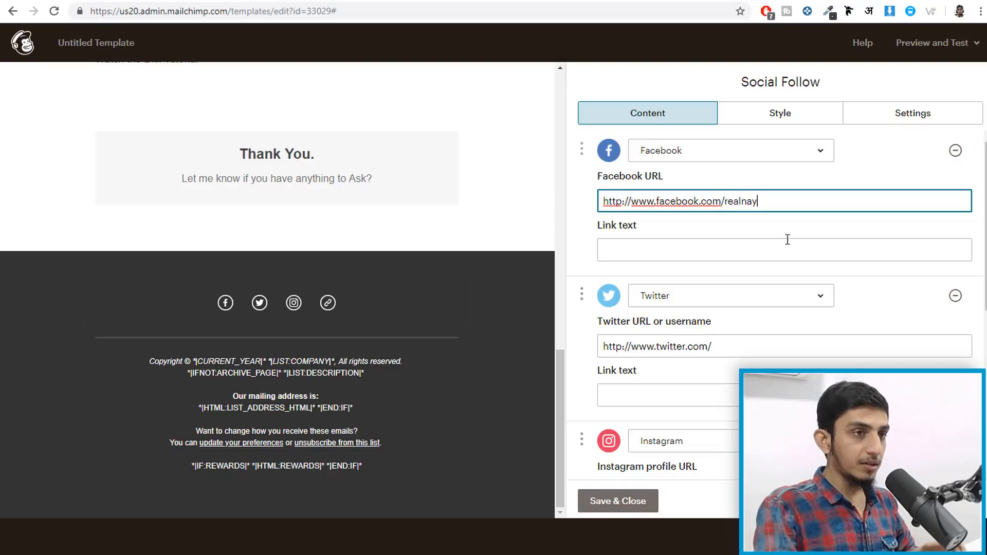
drag(797, 193, 561, 196)
scroll(815, 264, down, 2)
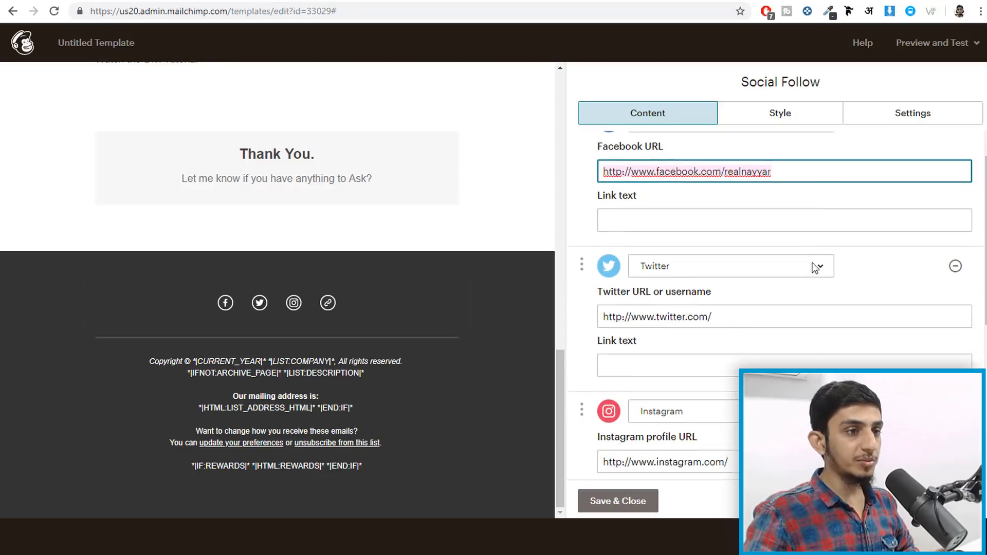
click(763, 286)
text(realnayyar)
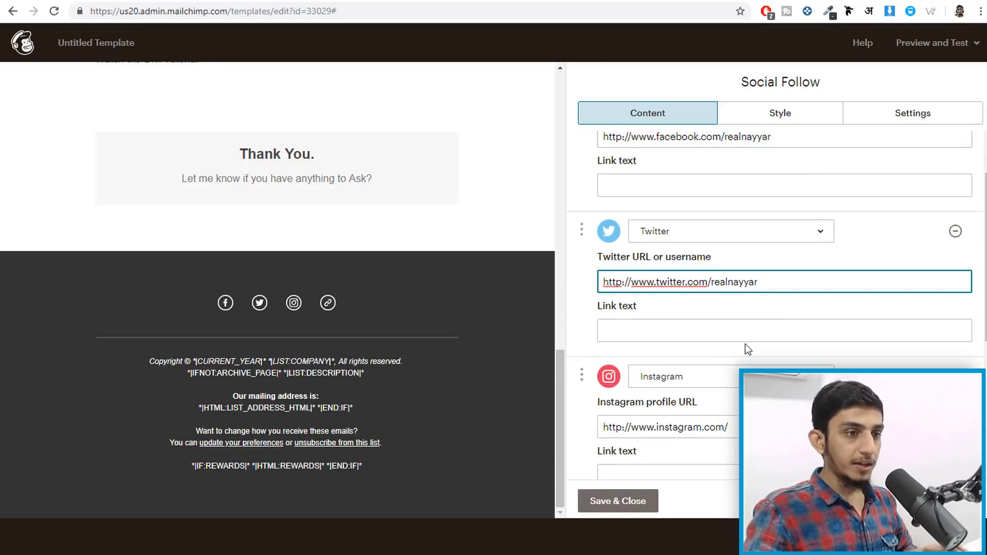
scroll(748, 349, down, 3)
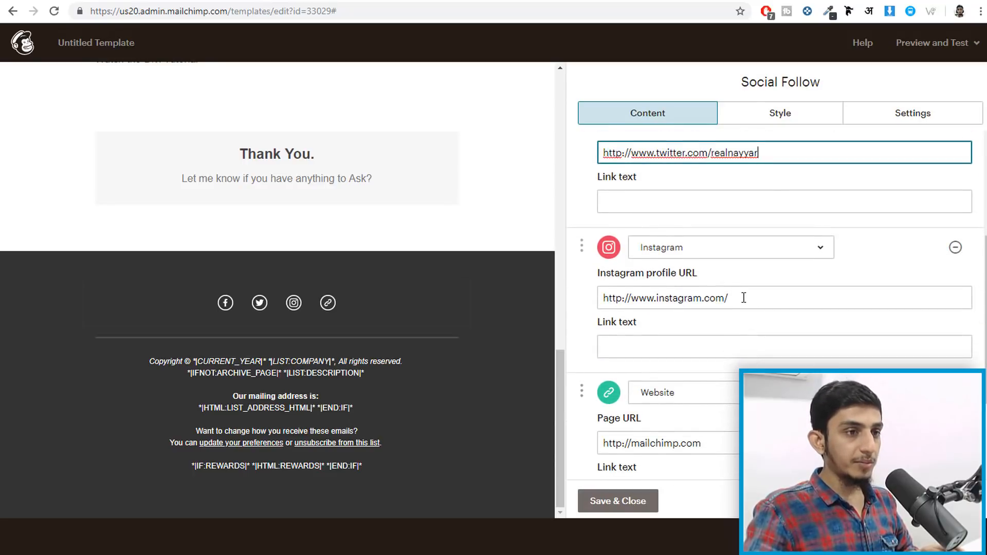
click(748, 296)
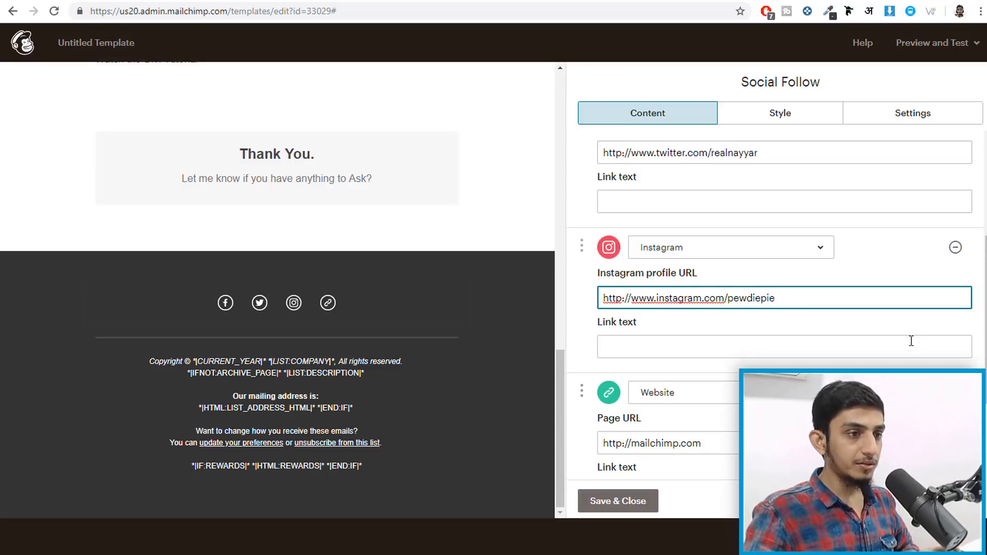
scroll(911, 341, down, 3)
click(689, 309)
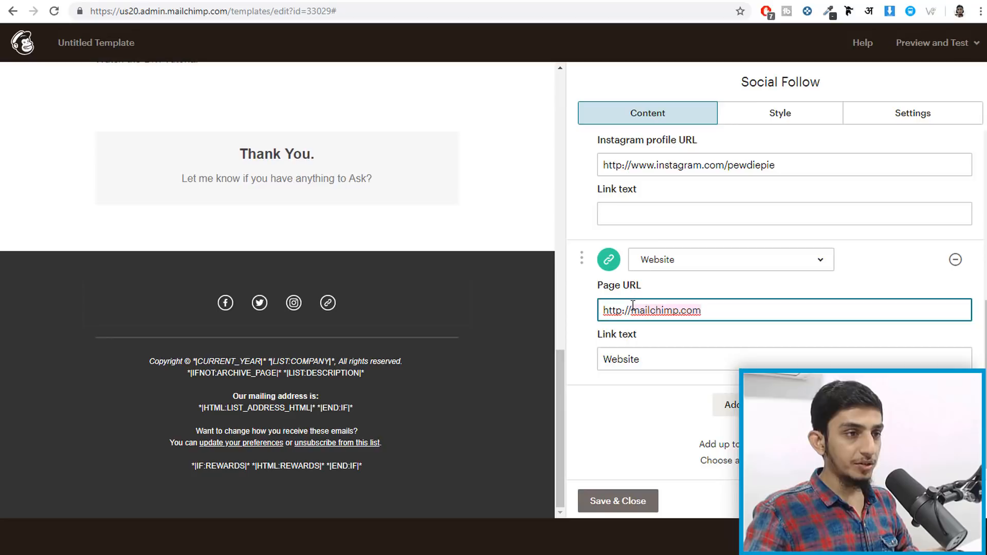
text(bloggdu)
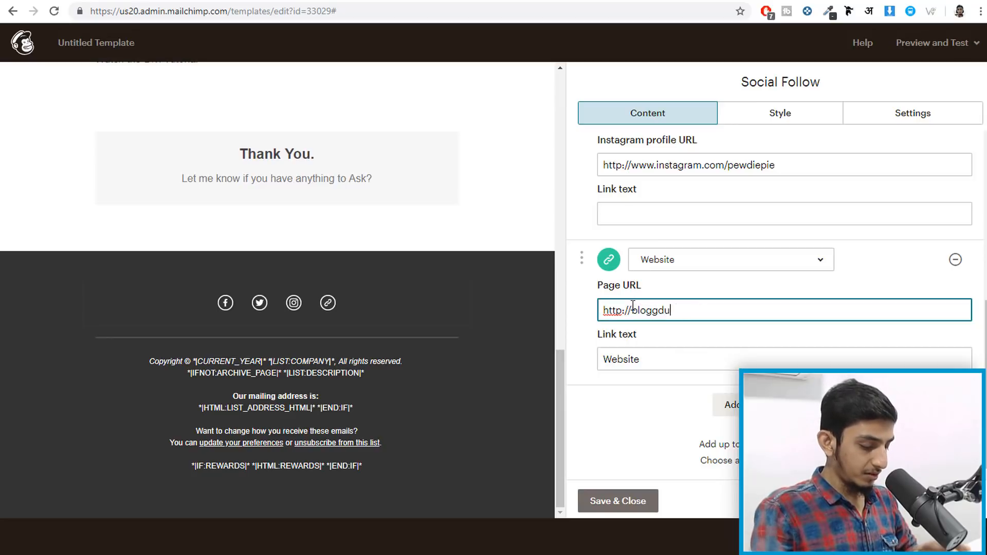
text(de.com)
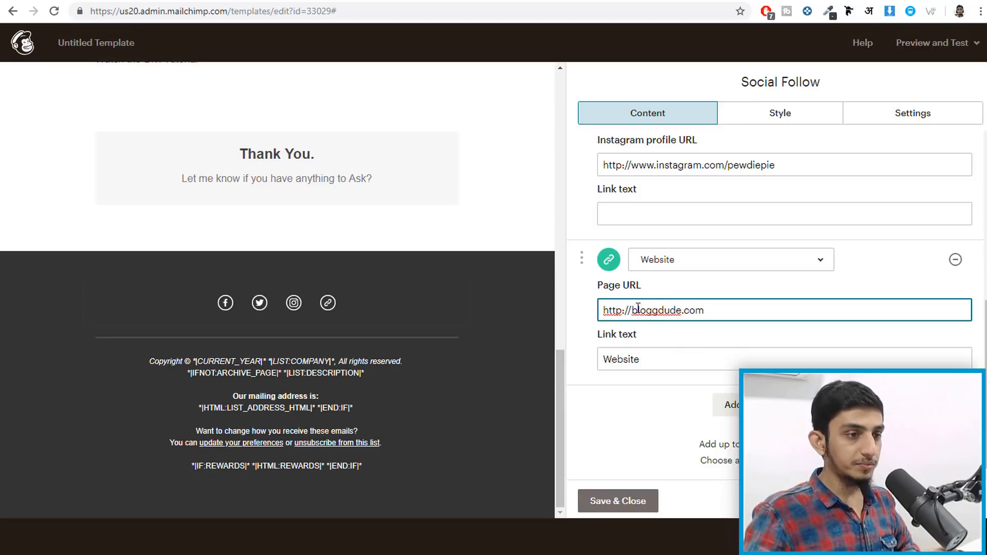
click(630, 503)
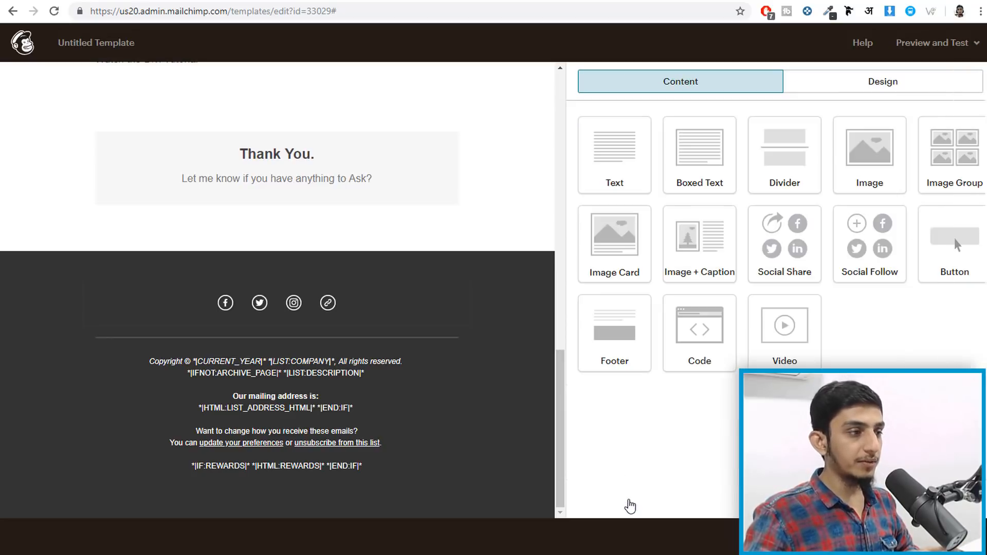
click(223, 379)
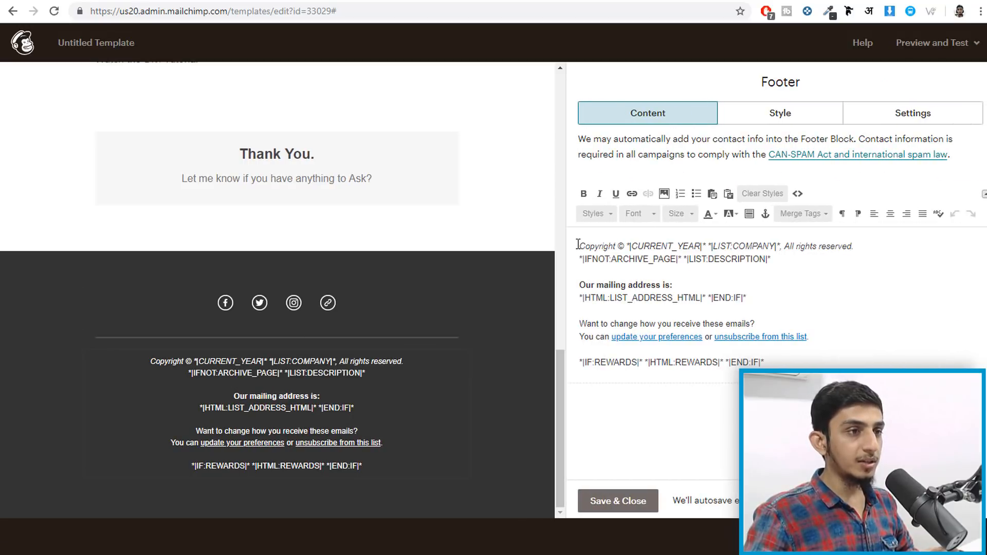
drag(578, 245, 644, 244)
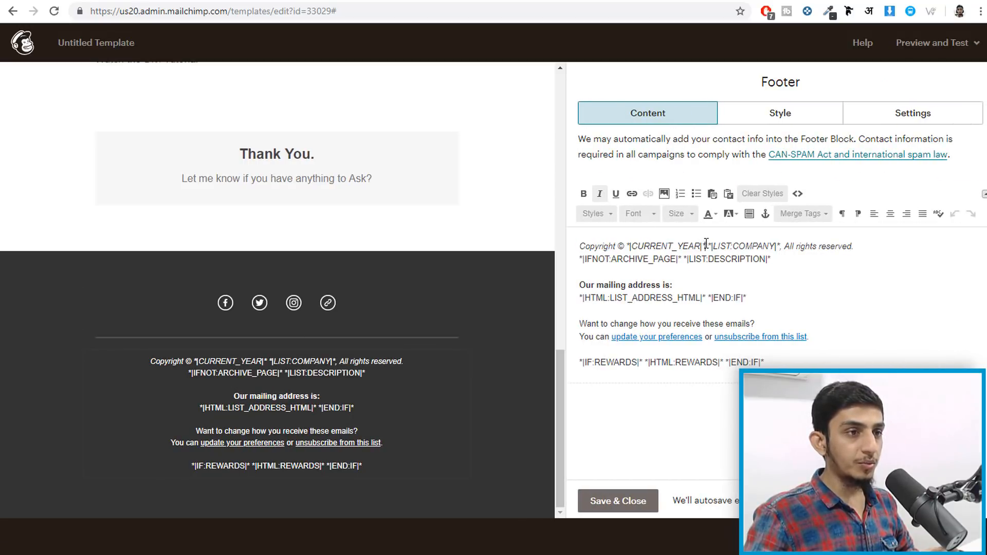
drag(707, 244, 633, 244)
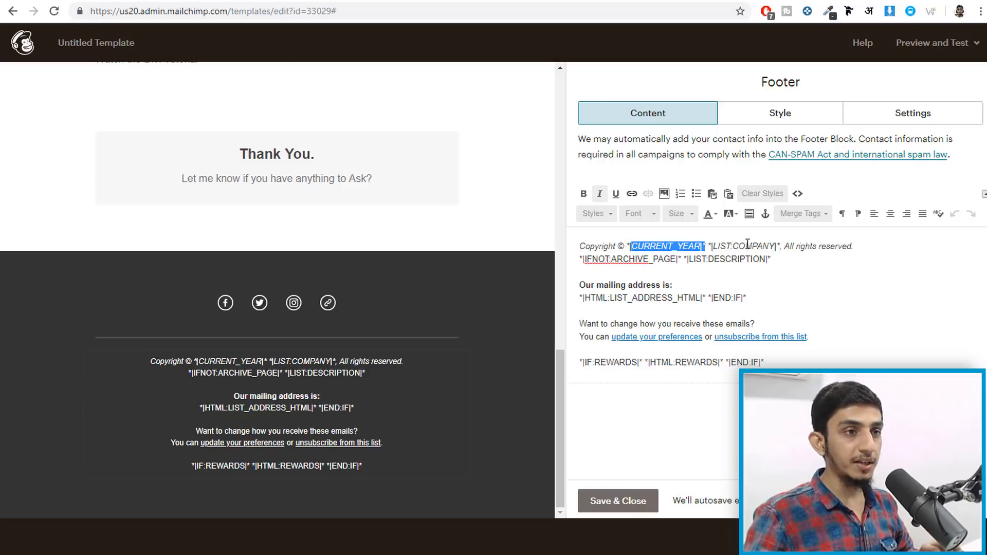
click(714, 246)
drag(708, 246, 781, 246)
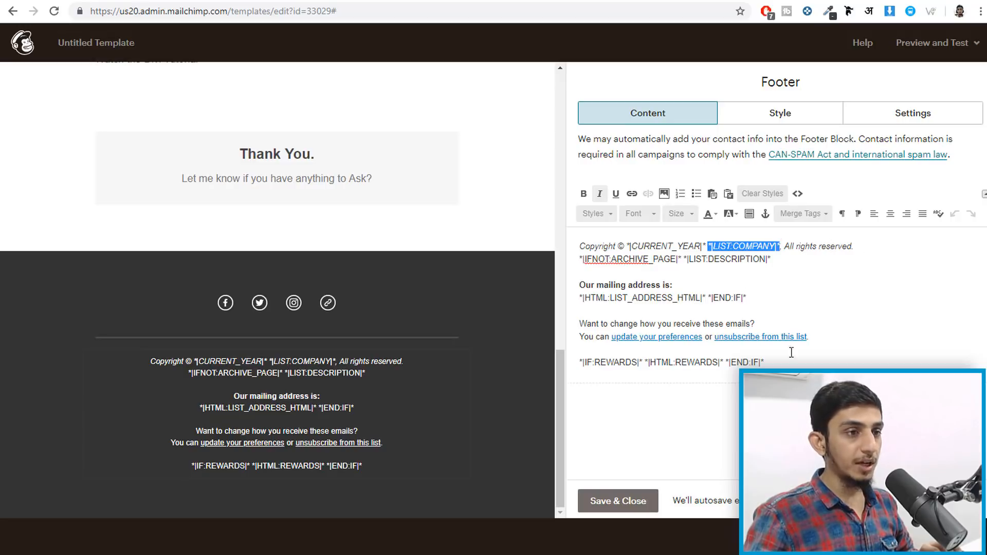
click(618, 501)
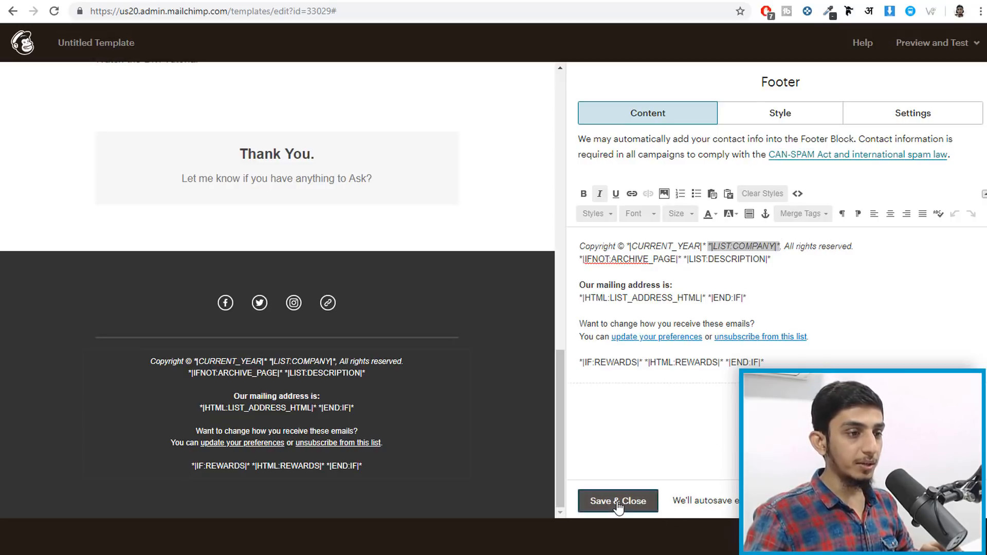
scroll(431, 383, up, 5)
scroll(430, 383, up, 5)
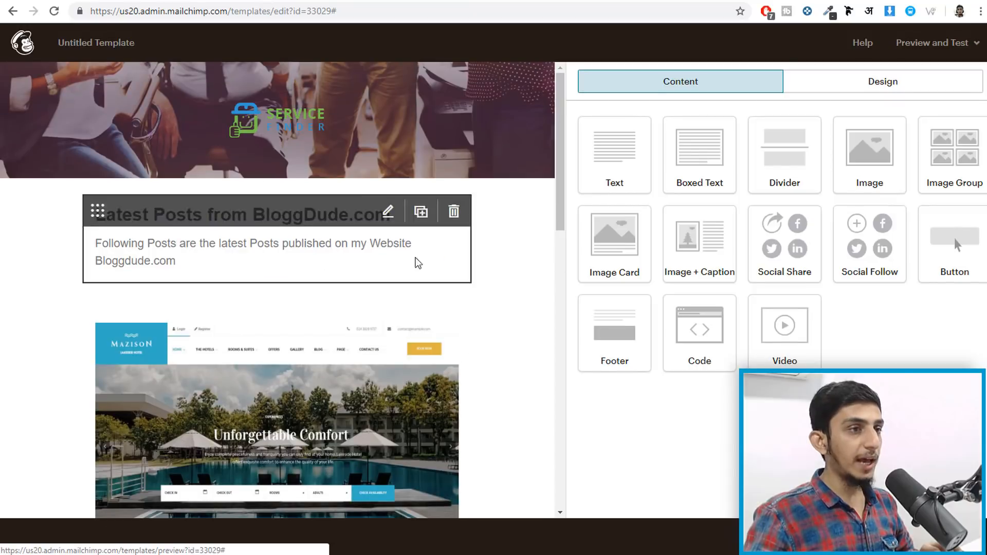
scroll(452, 267, down, 9)
- Save and exit the newsletter design as a template named 'Latest Blogs'
click(937, 537)
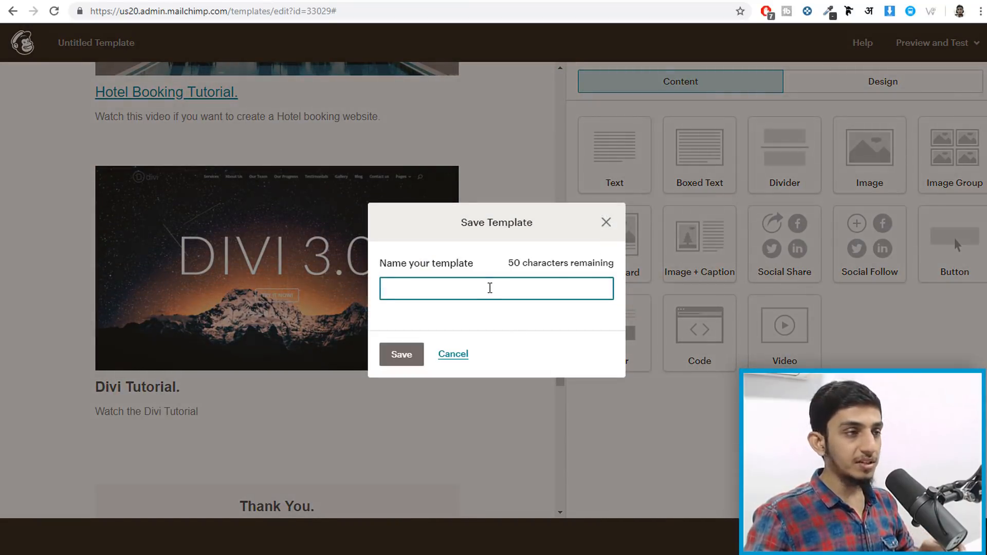
text(L)
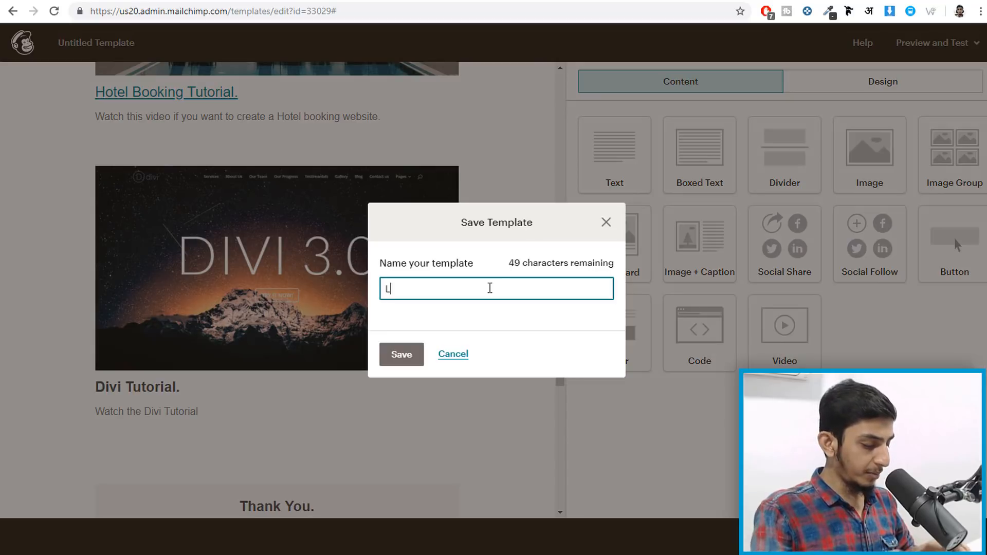
text(atest Blogs)
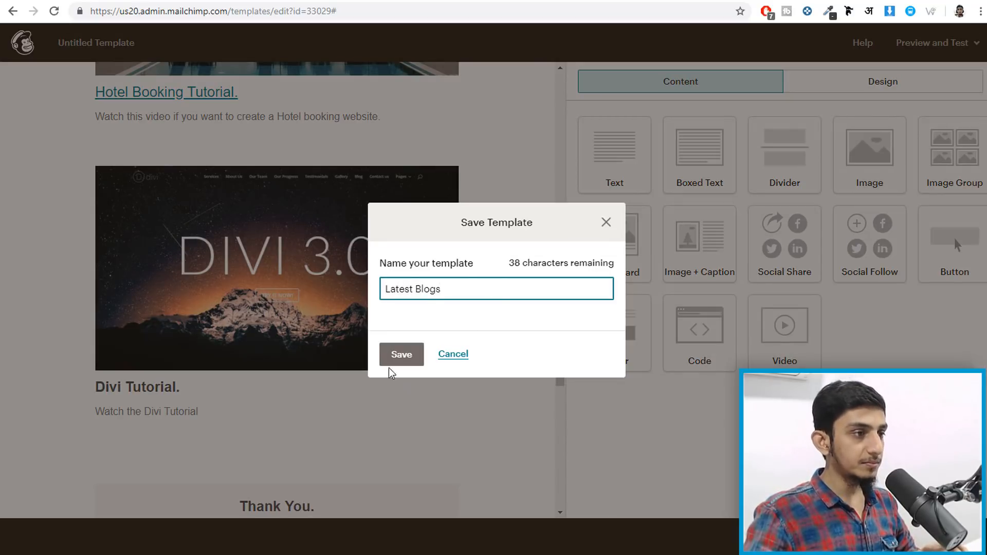
click(390, 364)
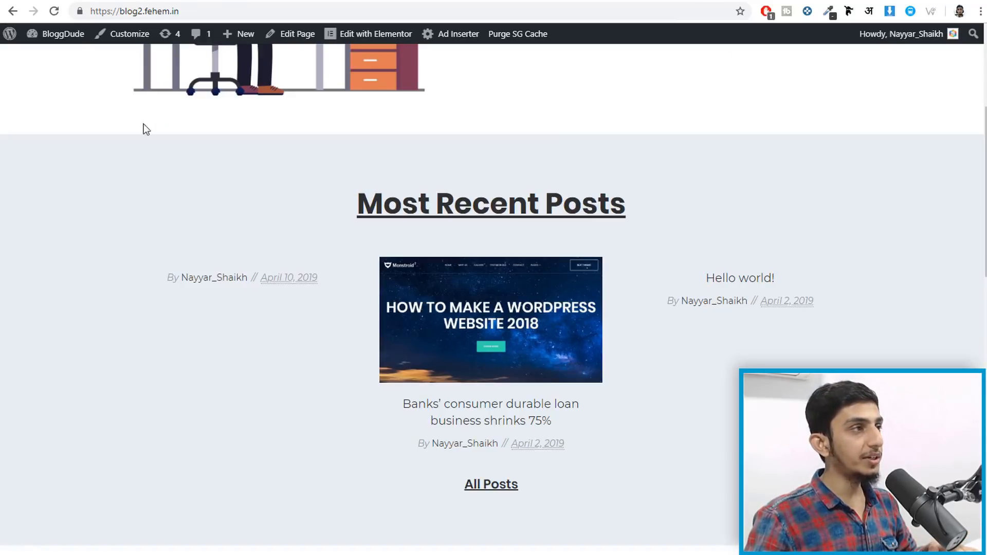
- Go from the BloggDude front end to the WordPress admin Dashboard via the admin bar
scroll(143, 125, up, 4)
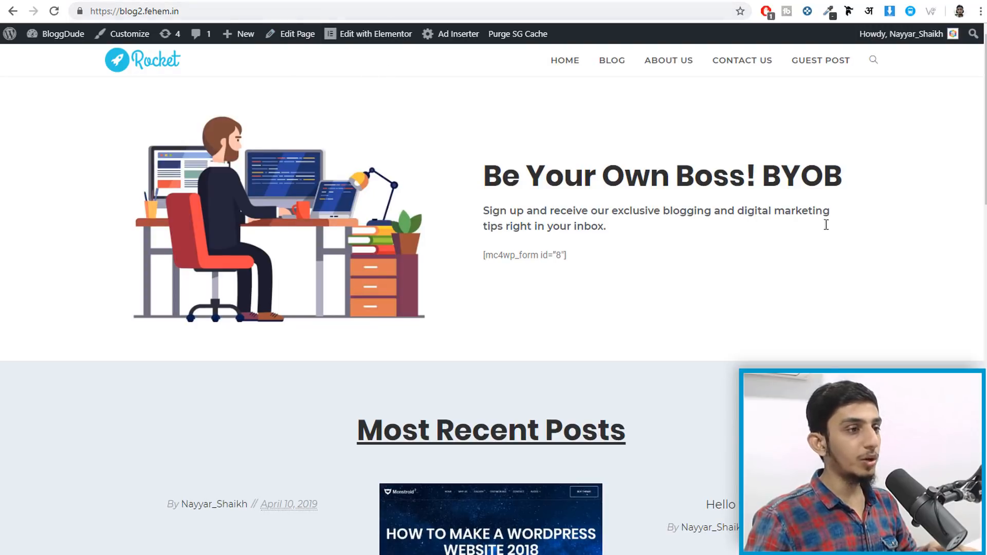
scroll(760, 364, down, 11)
scroll(761, 363, up, 11)
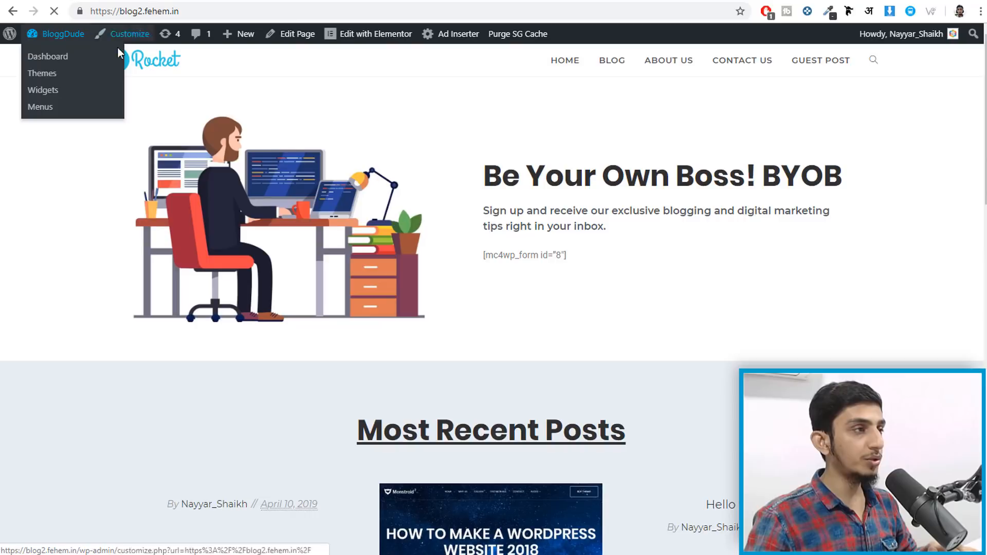
click(178, 66)
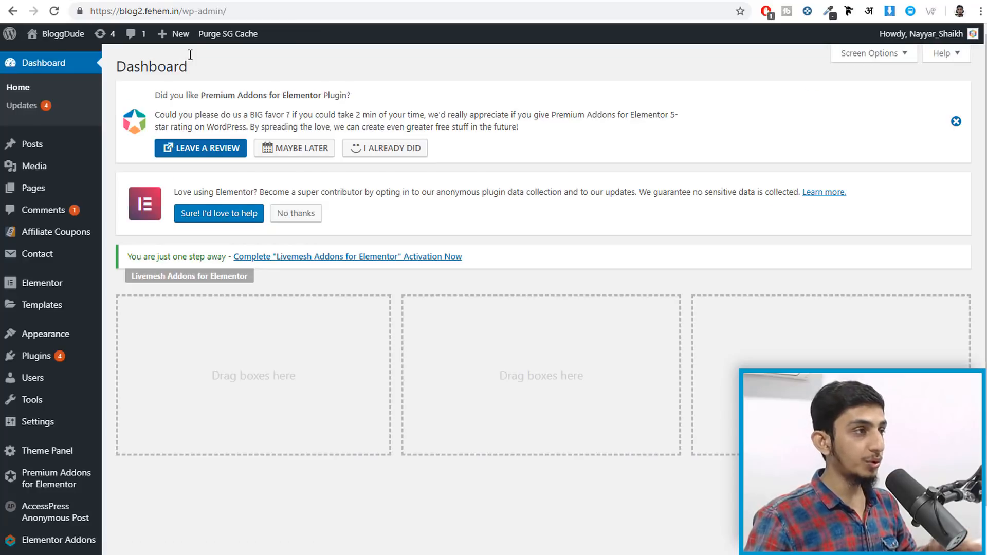
drag(92, 11, 182, 14)
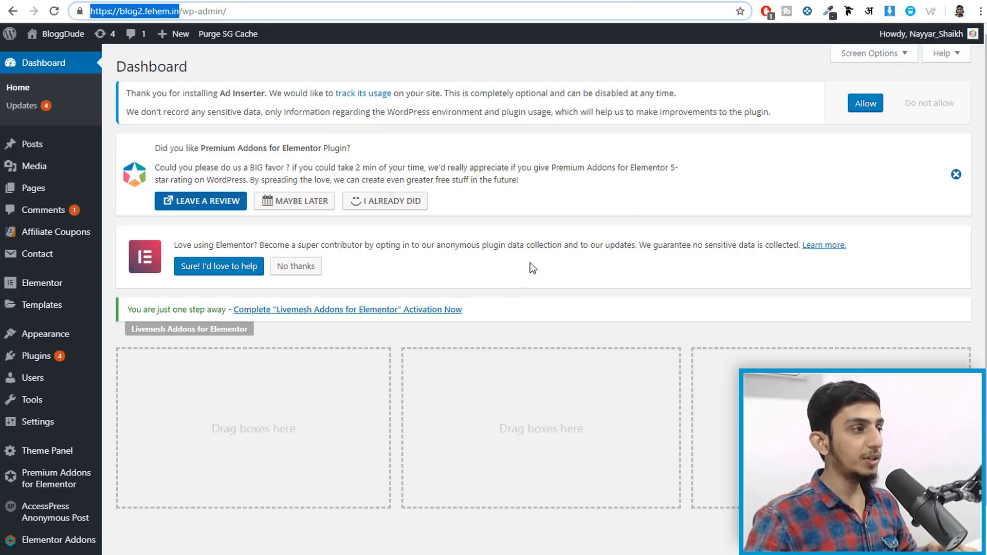
scroll(650, 245, down, 1)
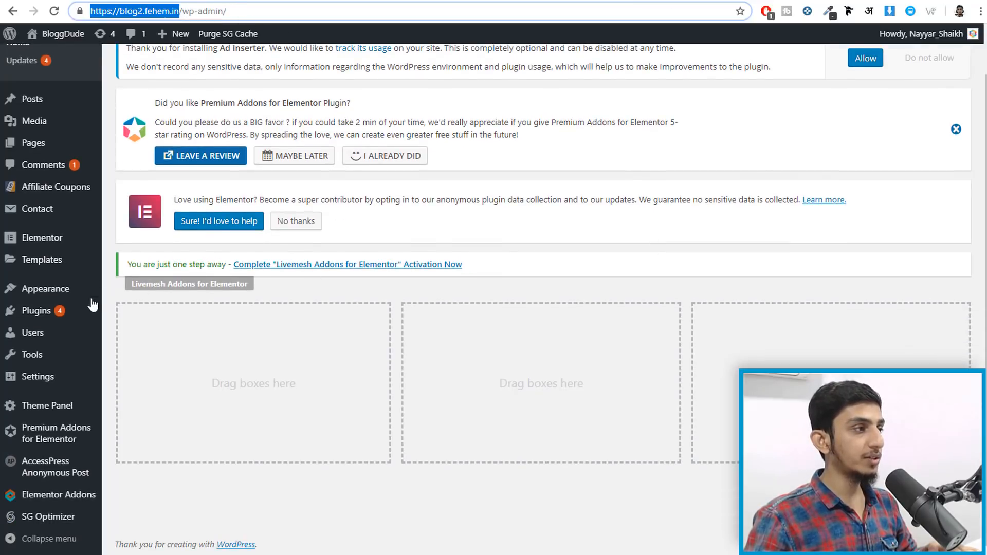
- Search the Add New Plugins directory for 'mailchimp'
mouse_move(39, 315)
click(146, 333)
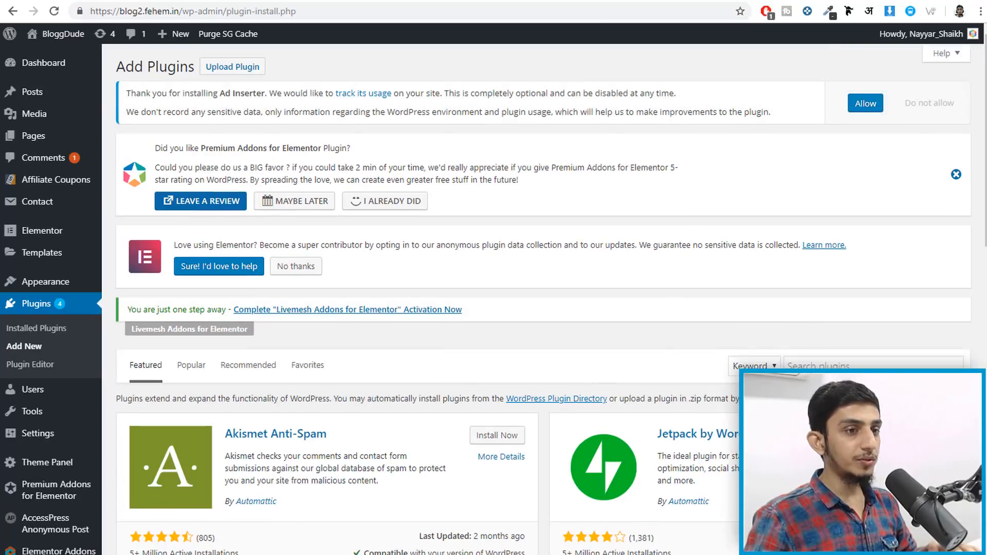
click(836, 360)
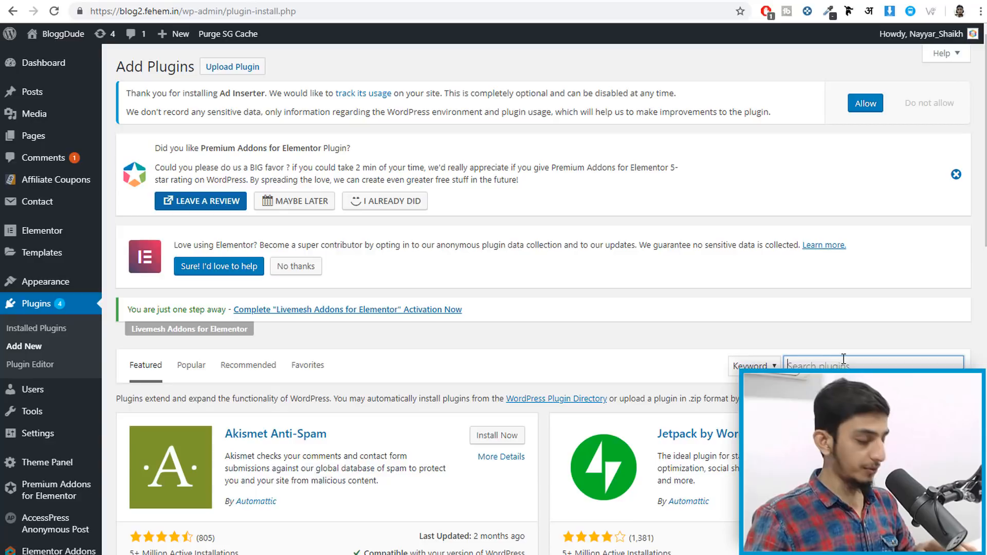
text(mailchimp)
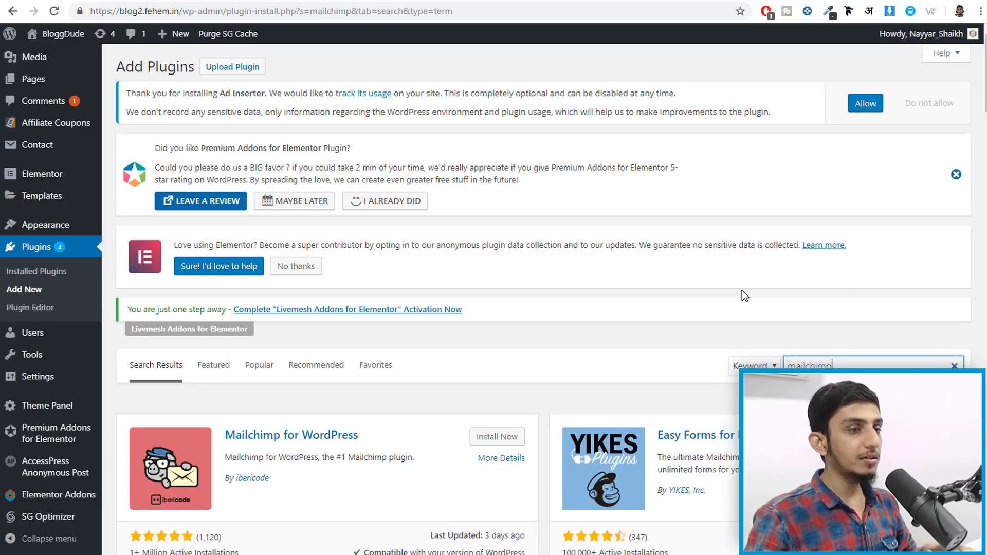
scroll(740, 291, down, 1)
scroll(737, 298, down, 3)
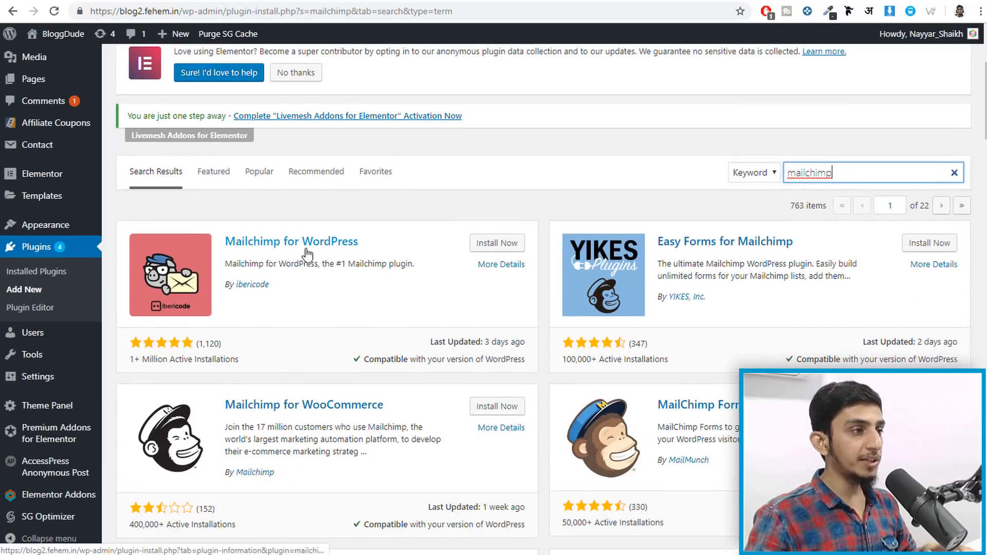
- Install the Mailchimp for WordPress and Mailchimp for WooCommerce plugins
click(496, 243)
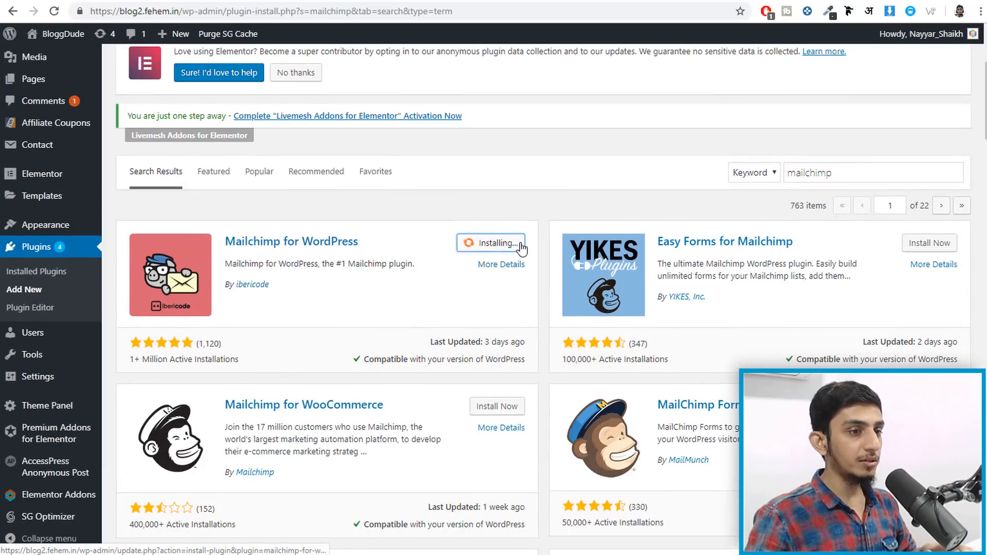
scroll(522, 248, down, 3)
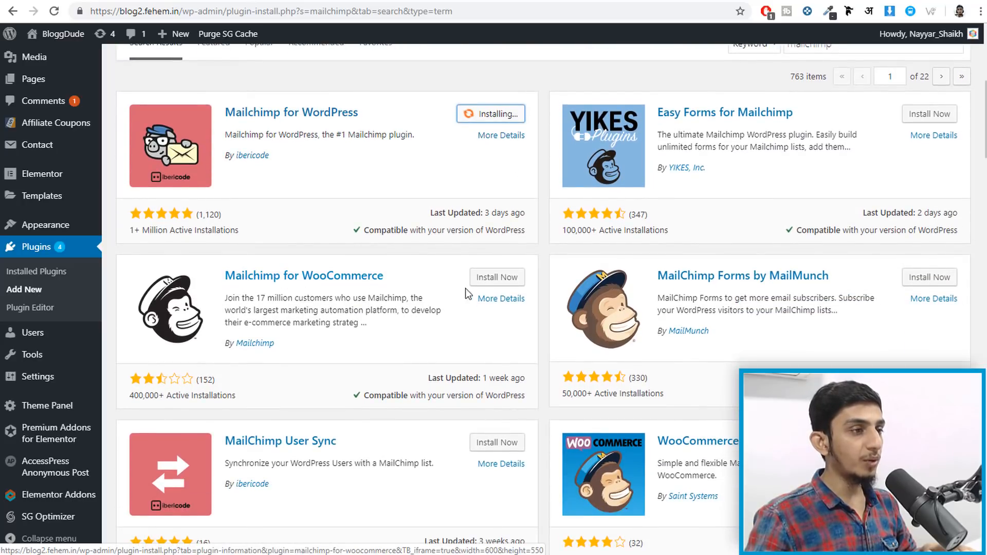
click(490, 280)
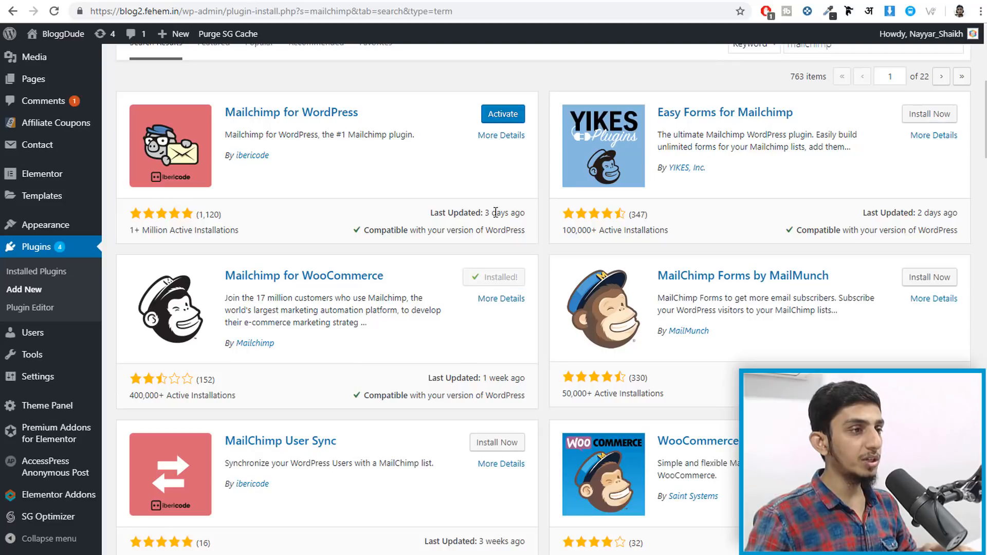
scroll(546, 307, up, 6)
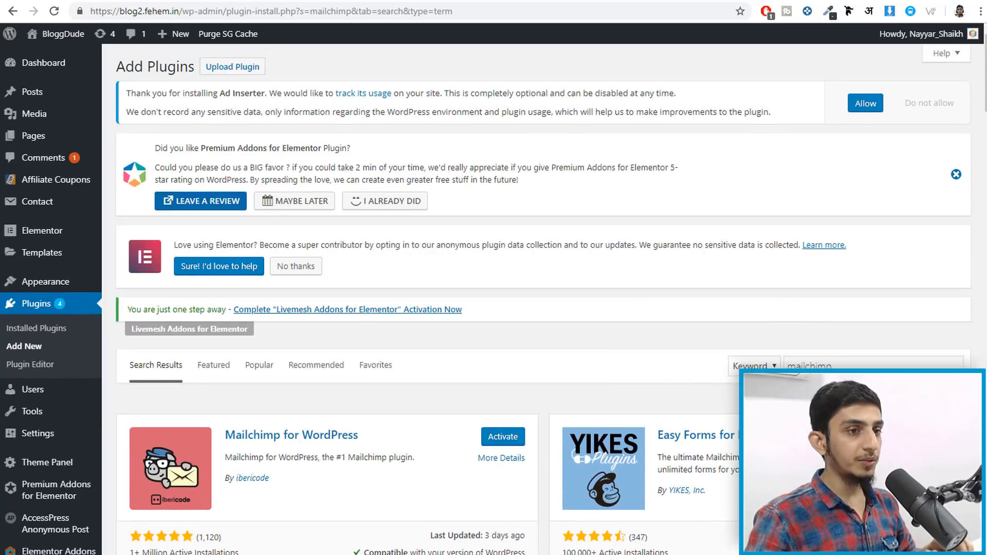
- Search 'sumo', install Sumo – Boost Conversion and Sales, then go to Installed Plugins
triple_click(873, 366)
text(sumo)
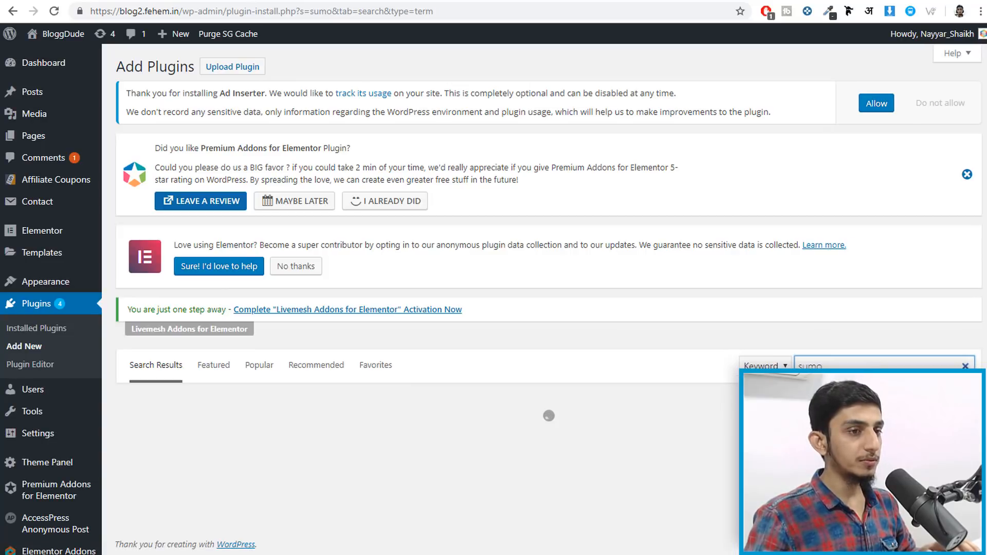
scroll(277, 313, down, 3)
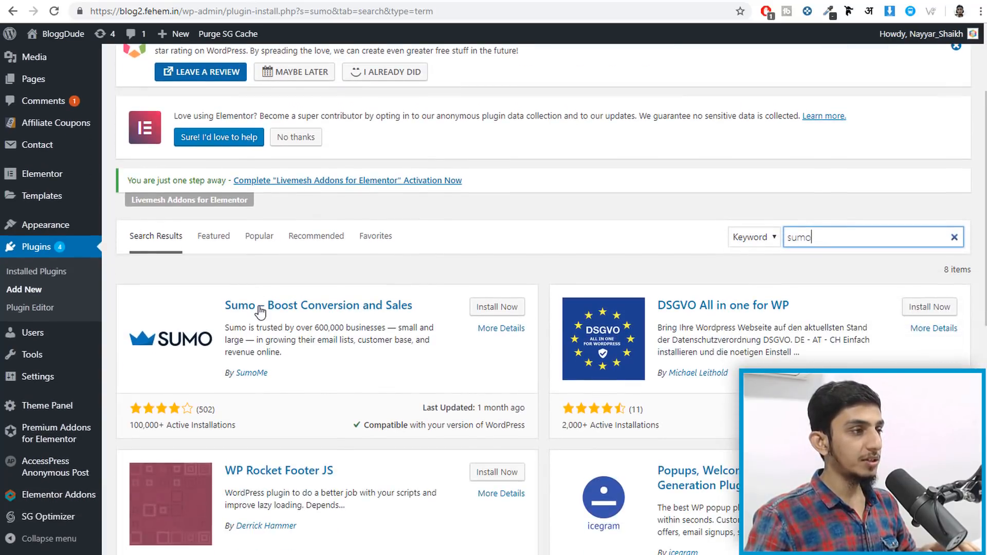
click(506, 311)
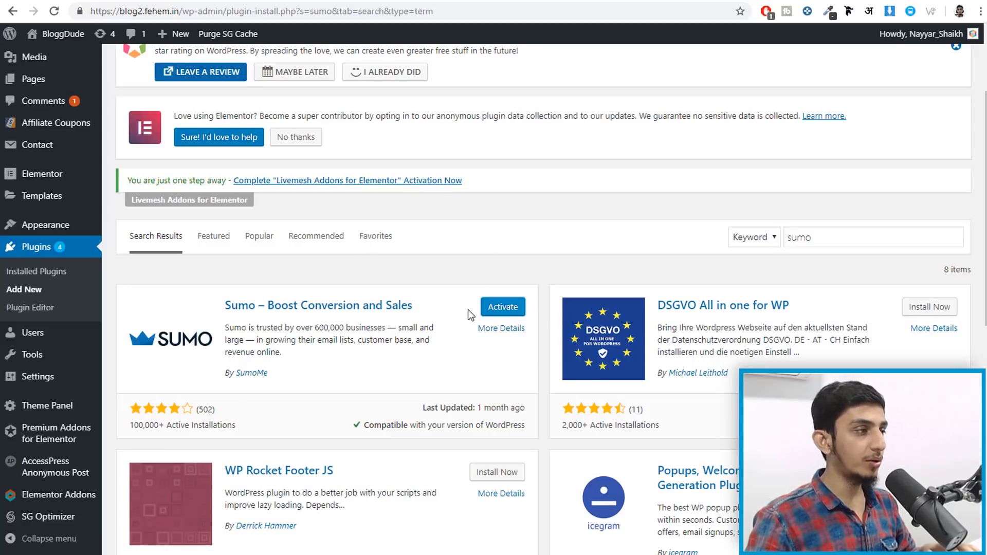
scroll(468, 309, down, 1)
click(51, 276)
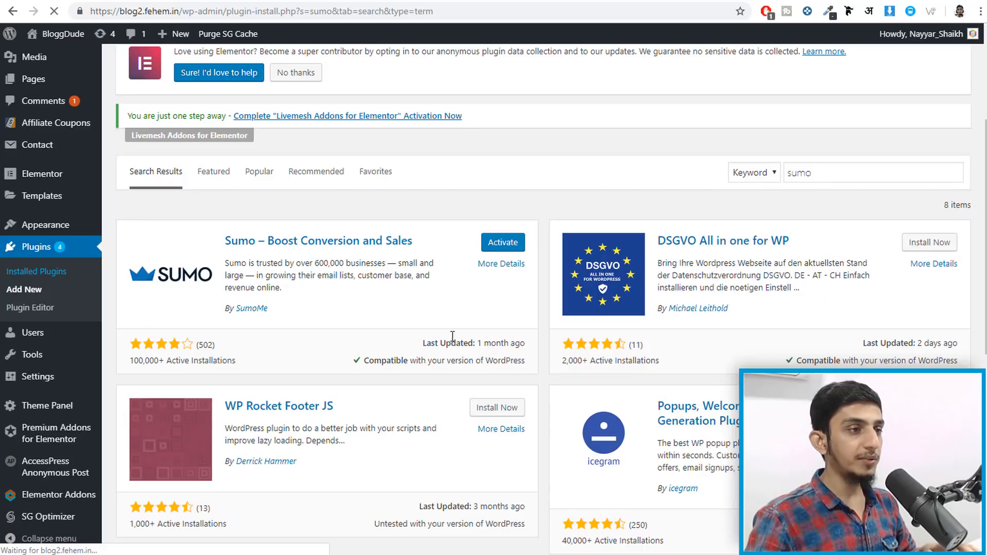
- Tick Mailchimp for WordPress and SumoMe and apply the bulk Activate action
scroll(223, 297, down, 6)
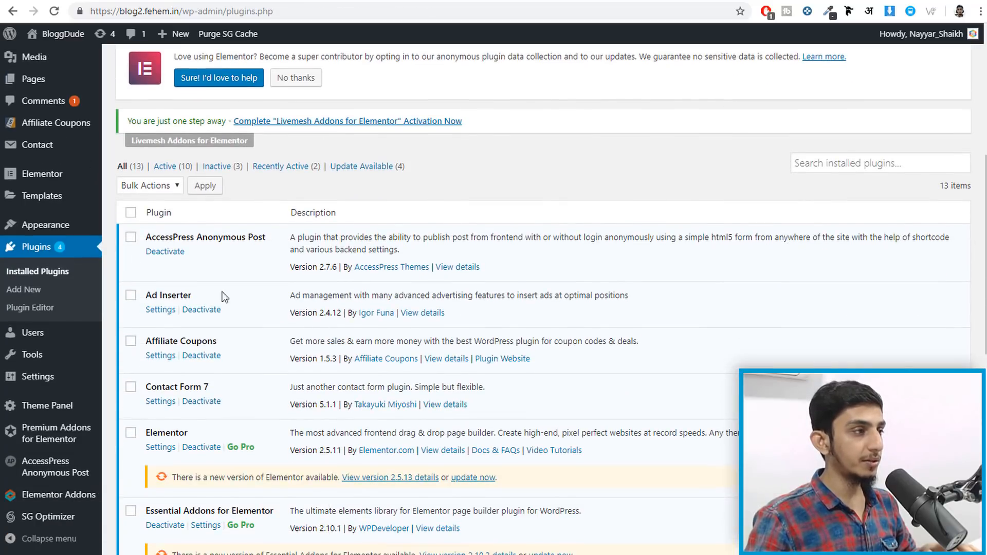
click(131, 213)
scroll(156, 244, down, 7)
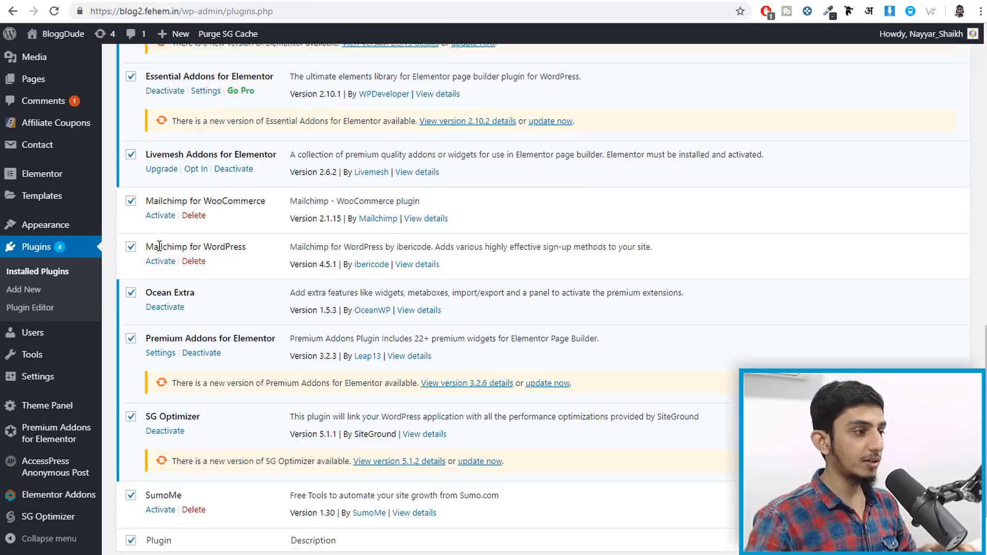
scroll(159, 246, down, 2)
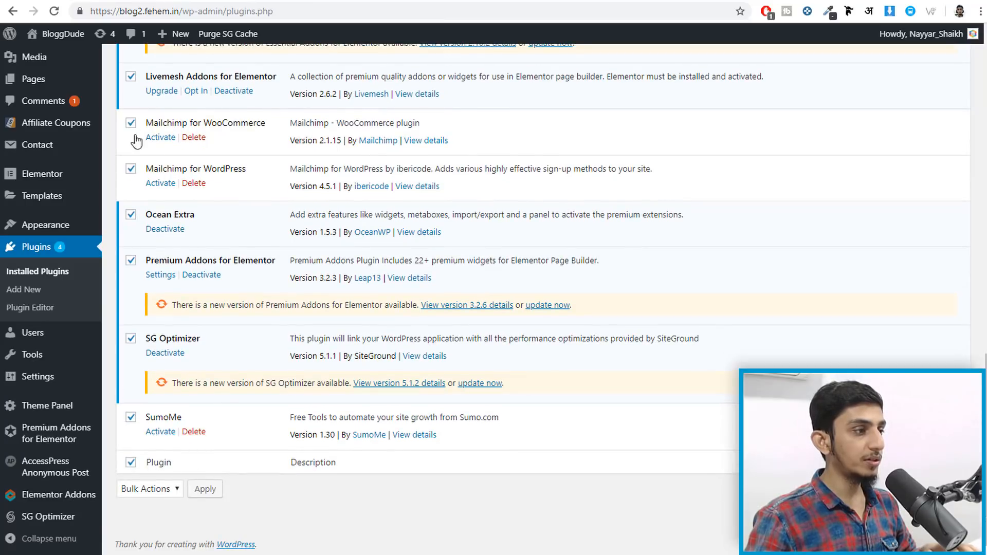
click(131, 462)
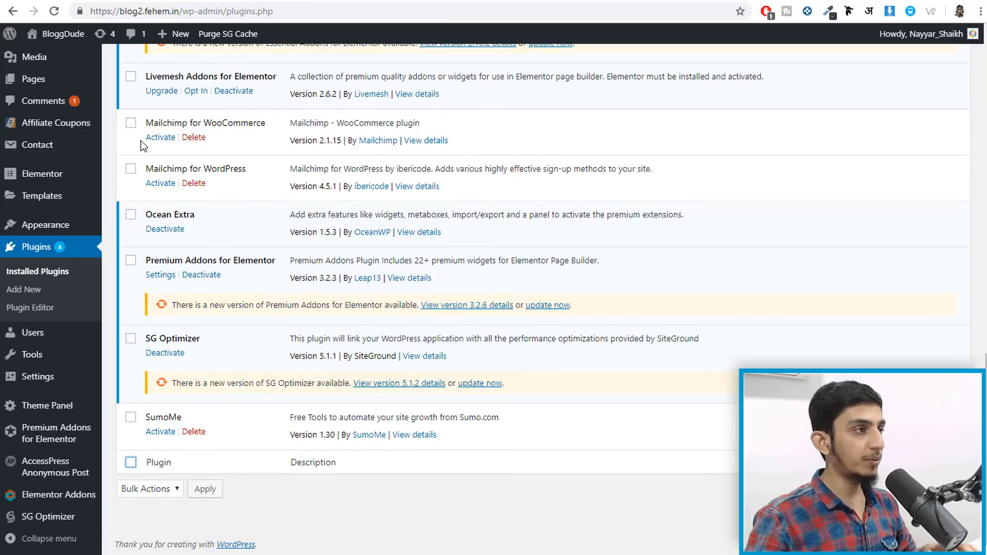
click(130, 169)
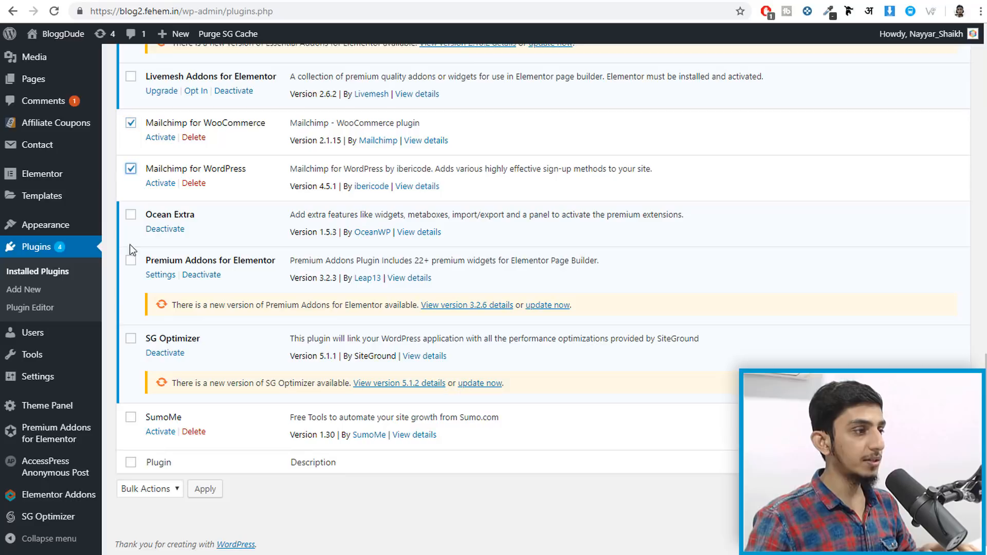
click(130, 417)
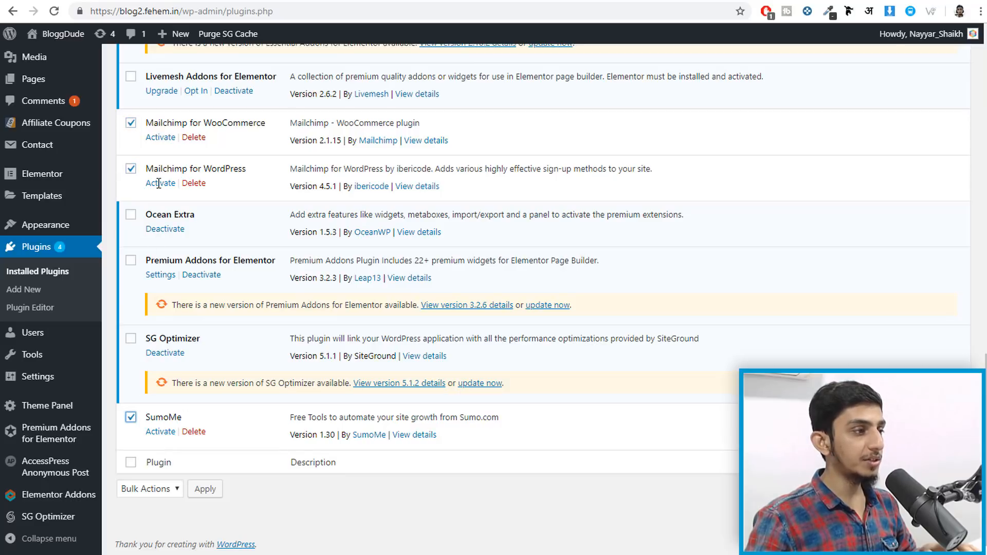
click(162, 489)
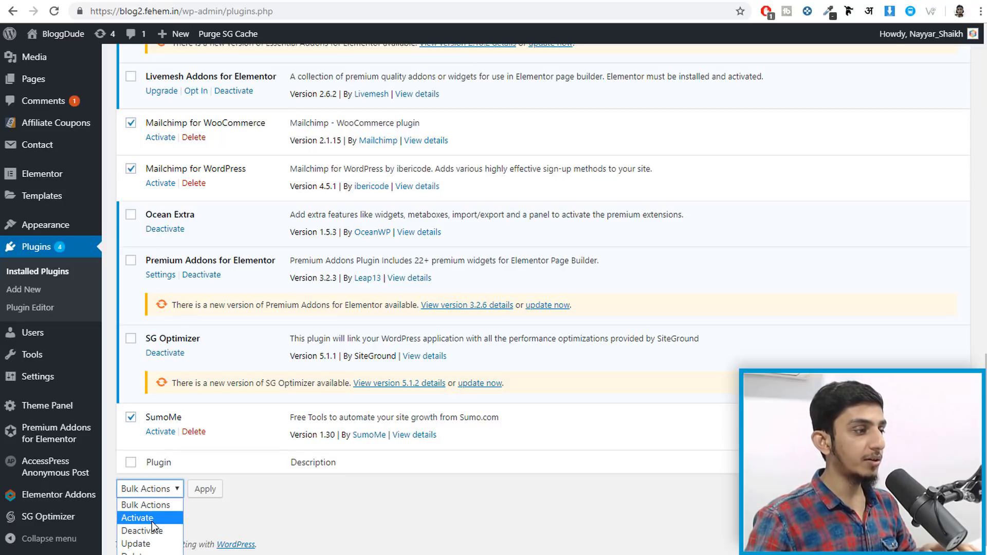
click(152, 522)
click(210, 491)
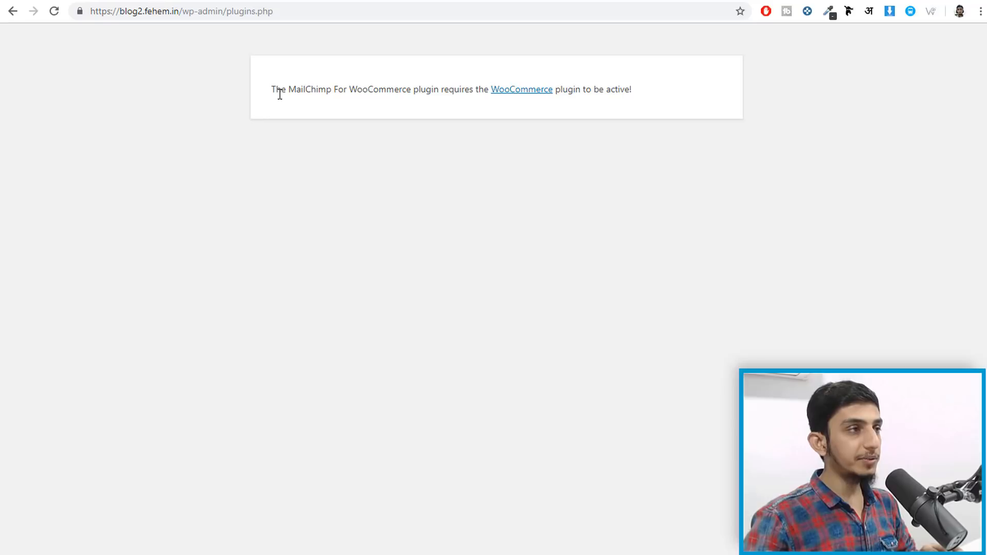
- After the WooCommerce-required error, go back and reapply activation for Mailchimp for WordPress and SumoMe
drag(273, 88, 331, 88)
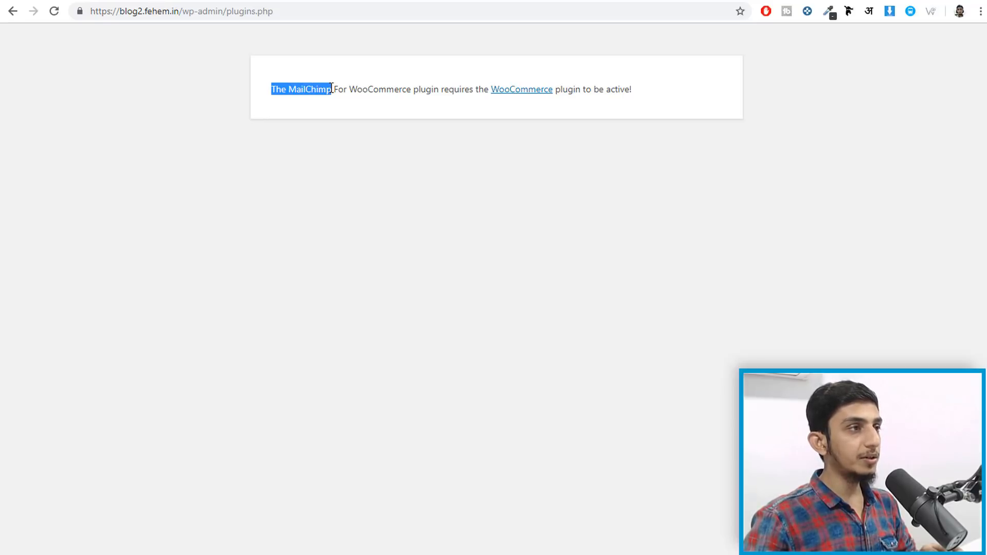
click(340, 88)
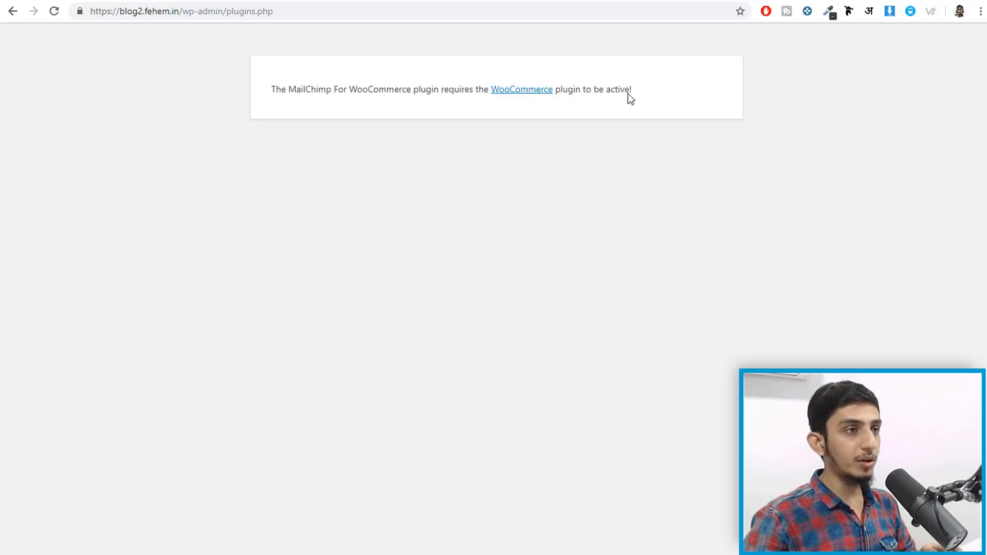
click(19, 11)
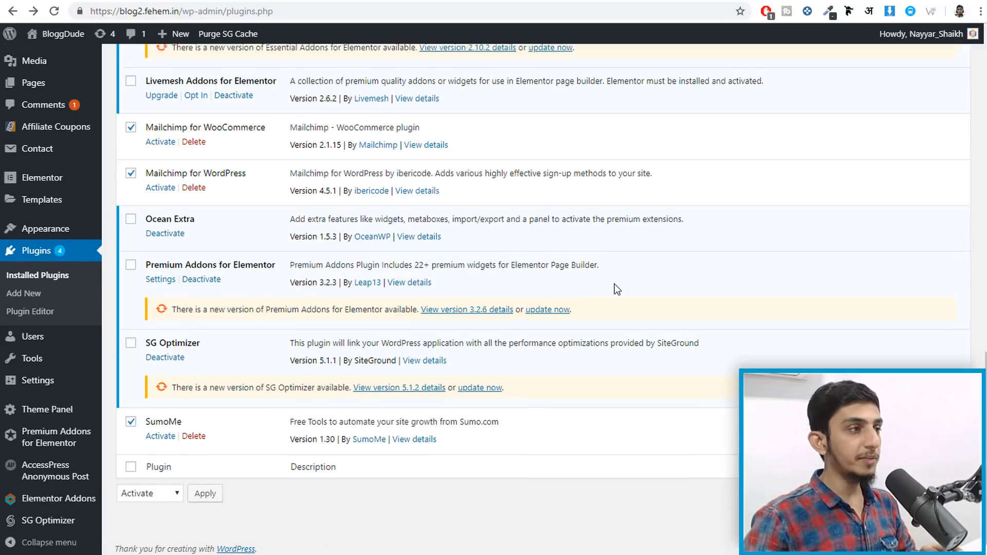
scroll(615, 286, up, 4)
scroll(615, 287, down, 3)
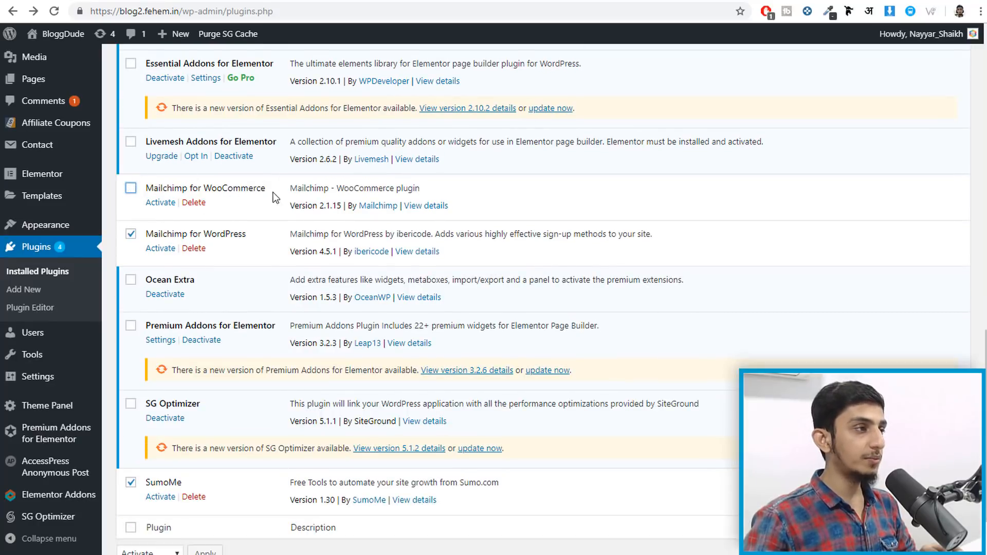
scroll(215, 354, down, 2)
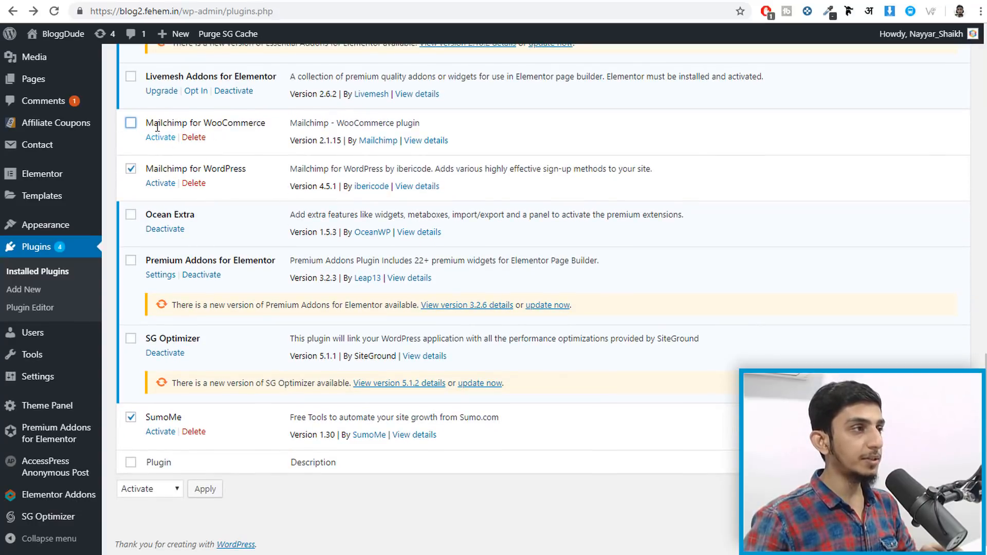
click(191, 492)
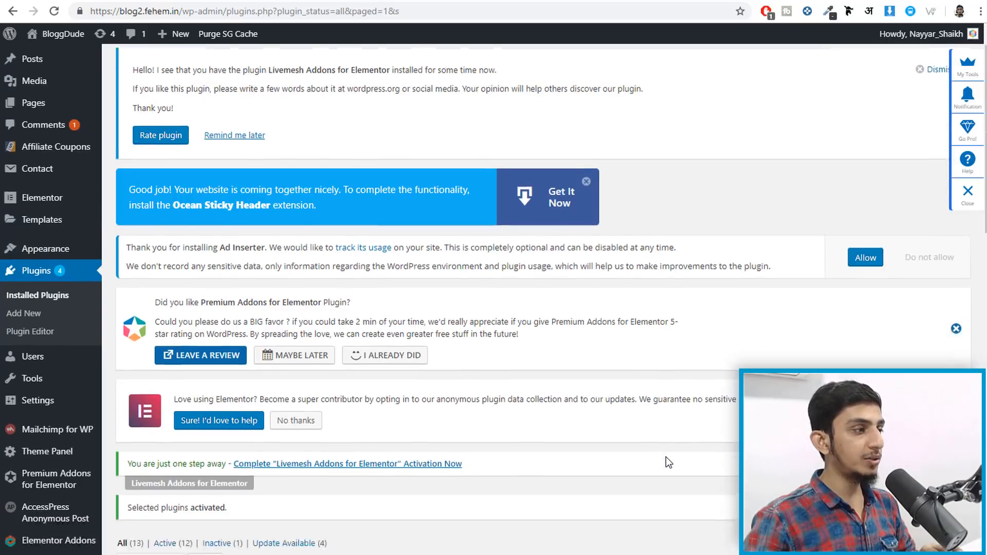
- Open the Mailchimp for WP settings page and check the API status shows CONNECTED
scroll(665, 457, down, 3)
mouse_move(43, 364)
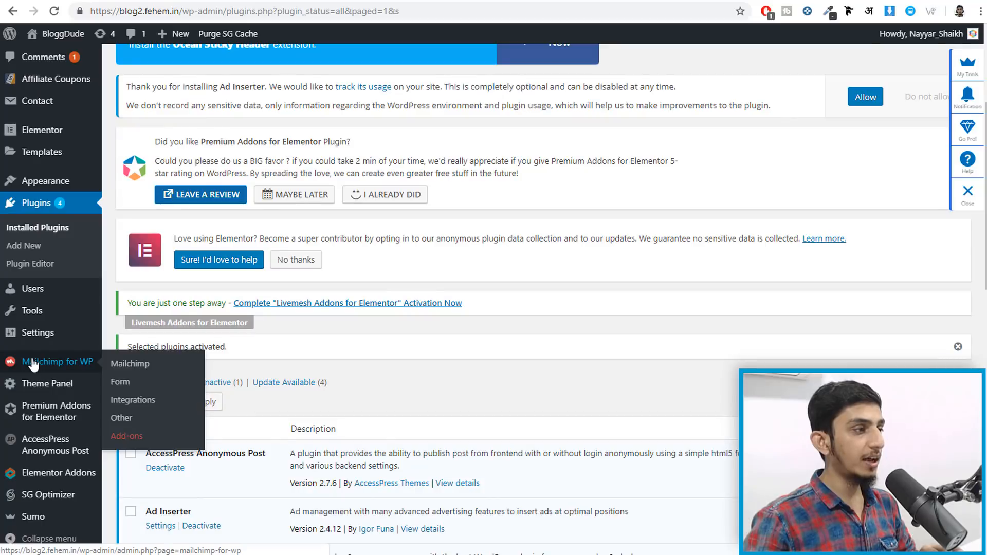
click(146, 368)
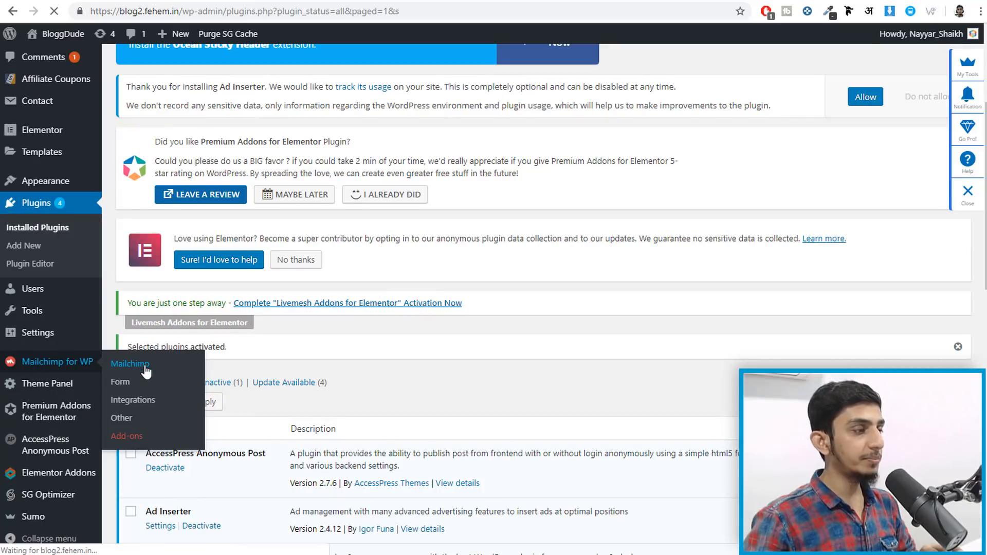
scroll(425, 440, down, 3)
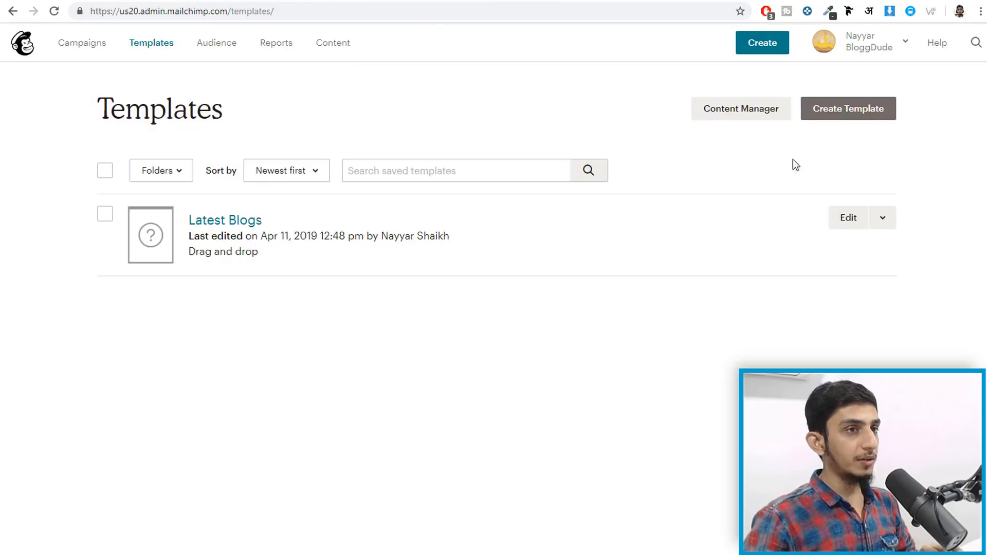
- Navigate to Account > Extras > API keys in Mailchimp
click(867, 44)
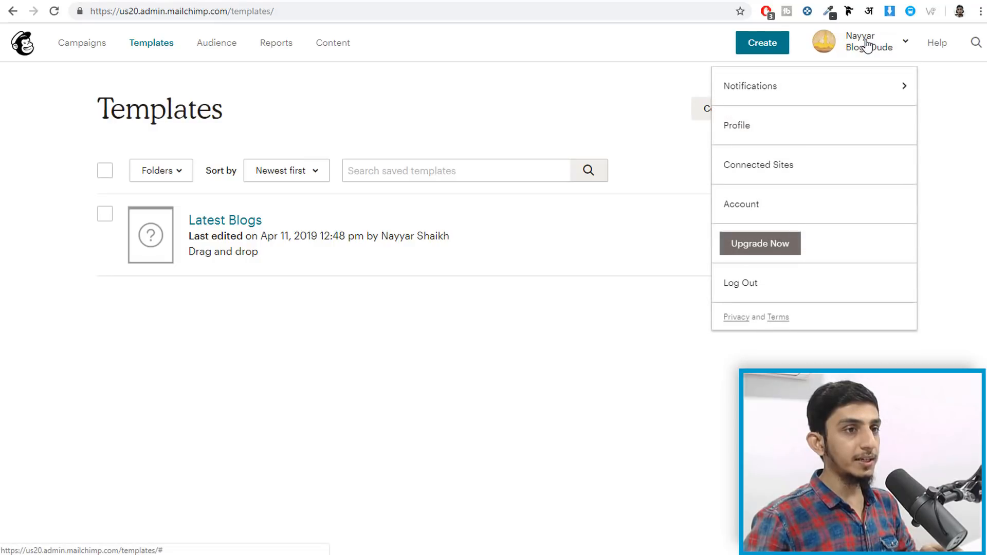
click(782, 201)
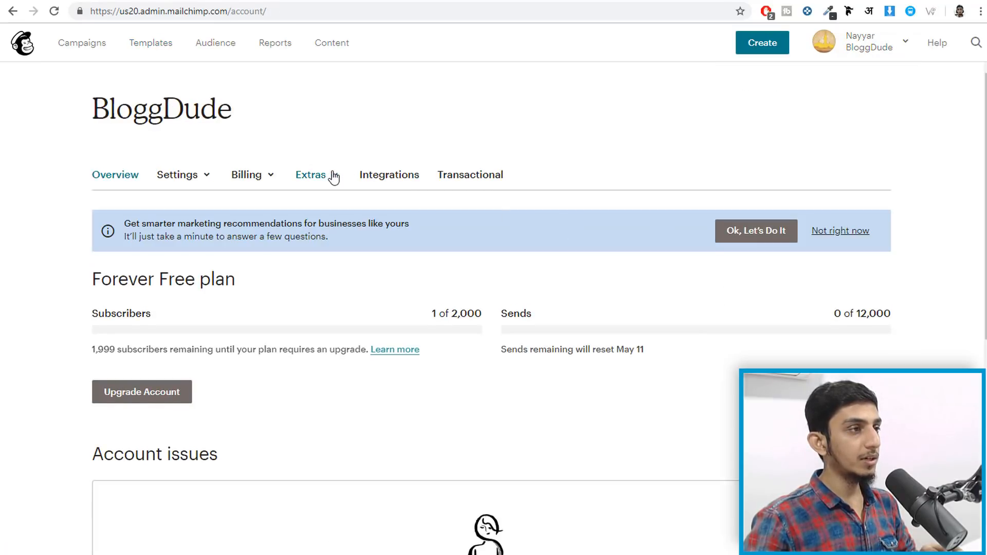
click(332, 176)
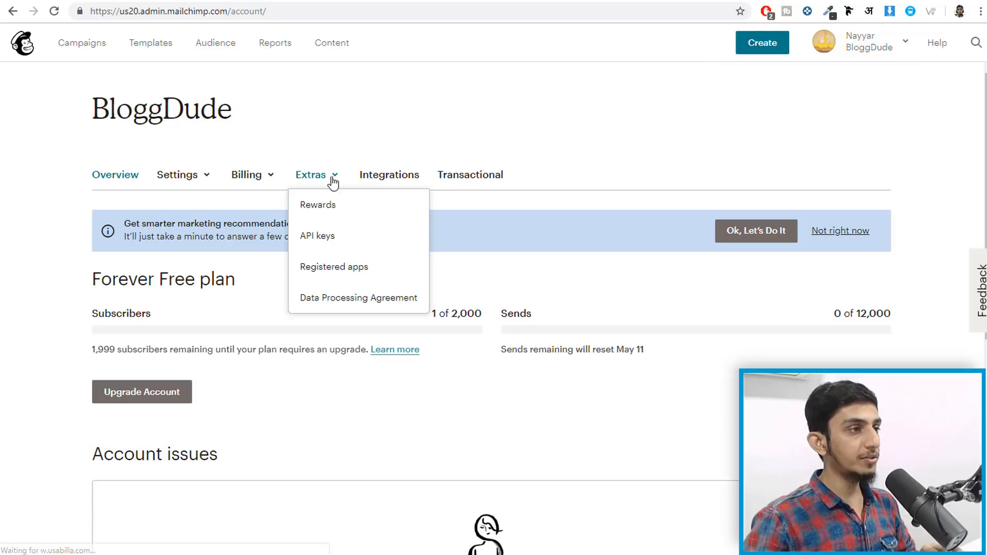
click(324, 237)
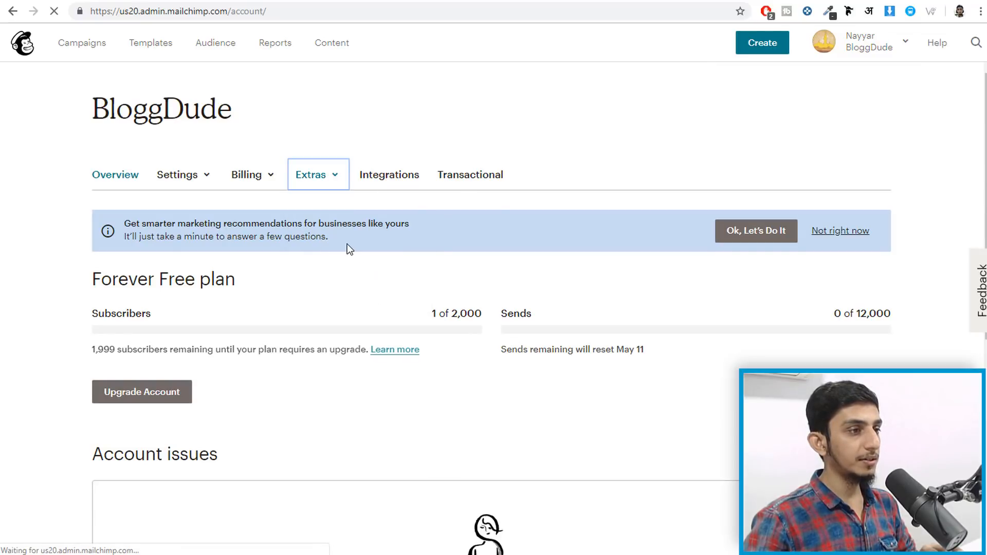
scroll(393, 265, down, 5)
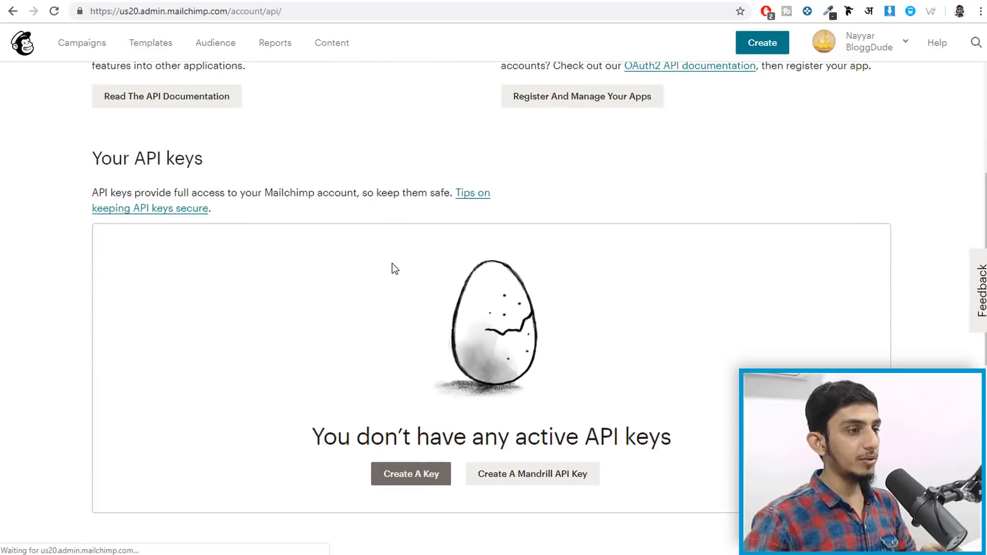
scroll(406, 283, down, 3)
scroll(416, 298, up, 2)
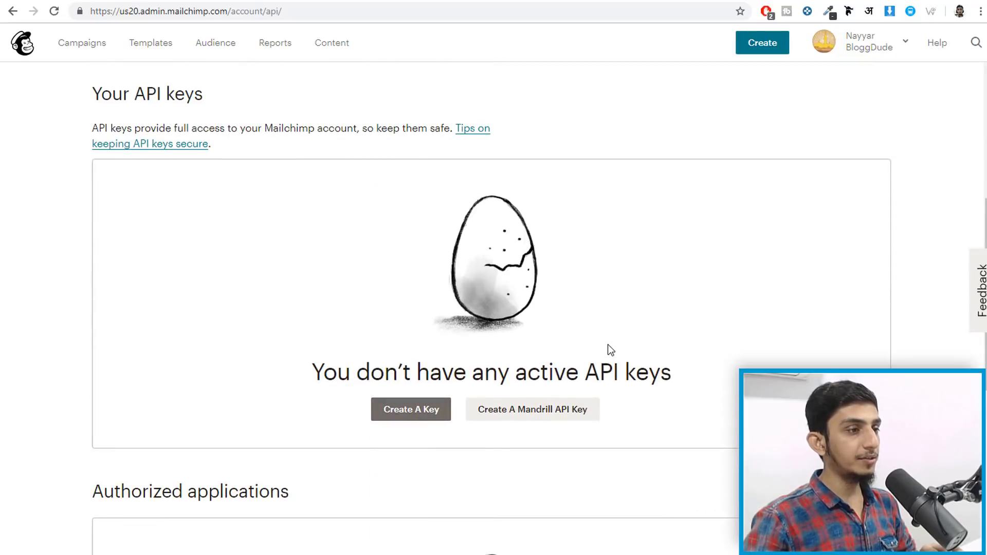
- Create a new API key and select it for copying
click(417, 411)
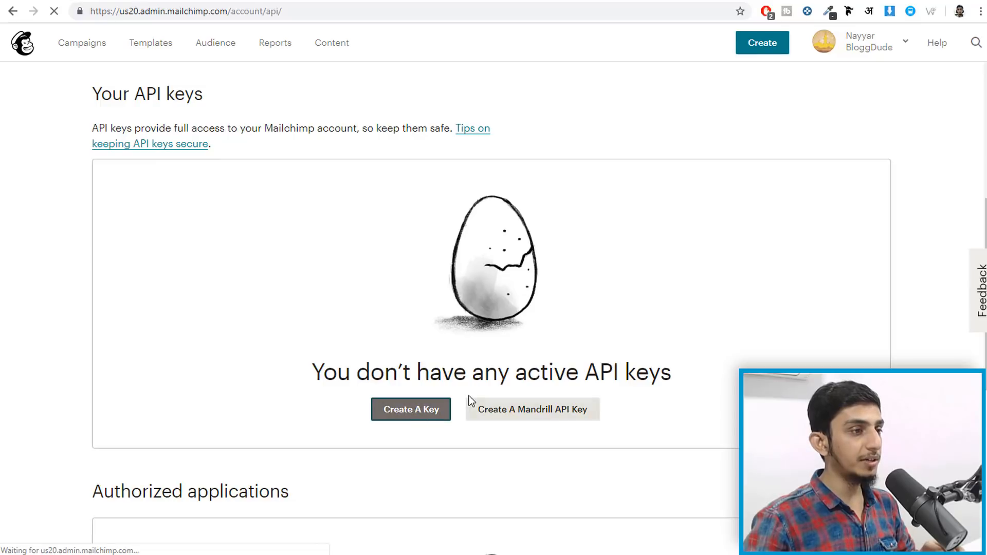
scroll(552, 308, down, 5)
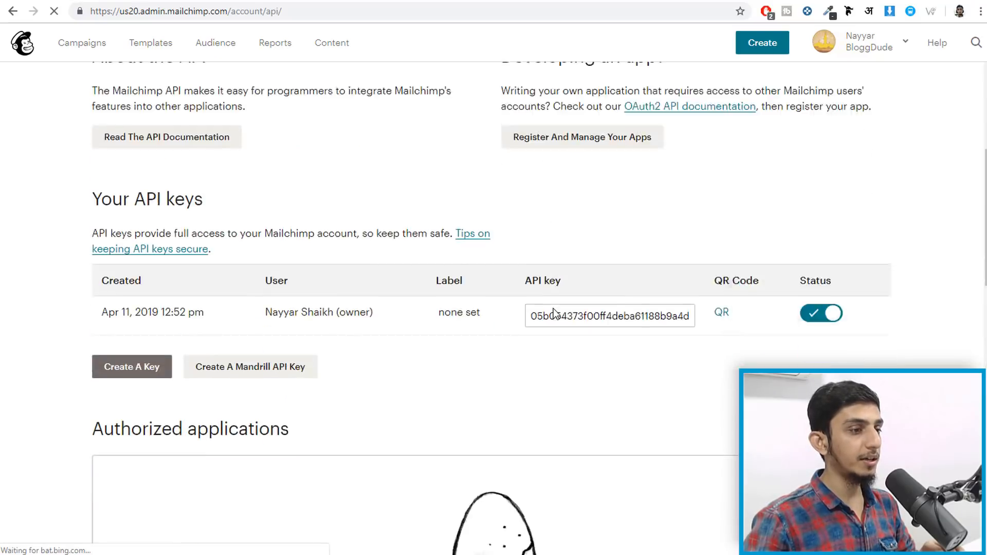
click(585, 207)
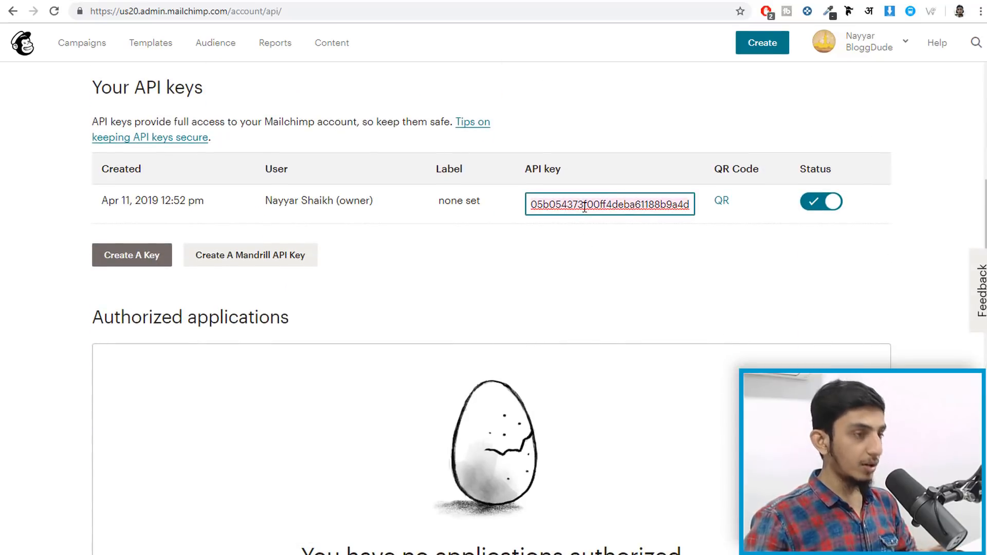
- Replace the Mailchimp for WP API key with the new key and save, confirming CONNECTED
click(550, 1)
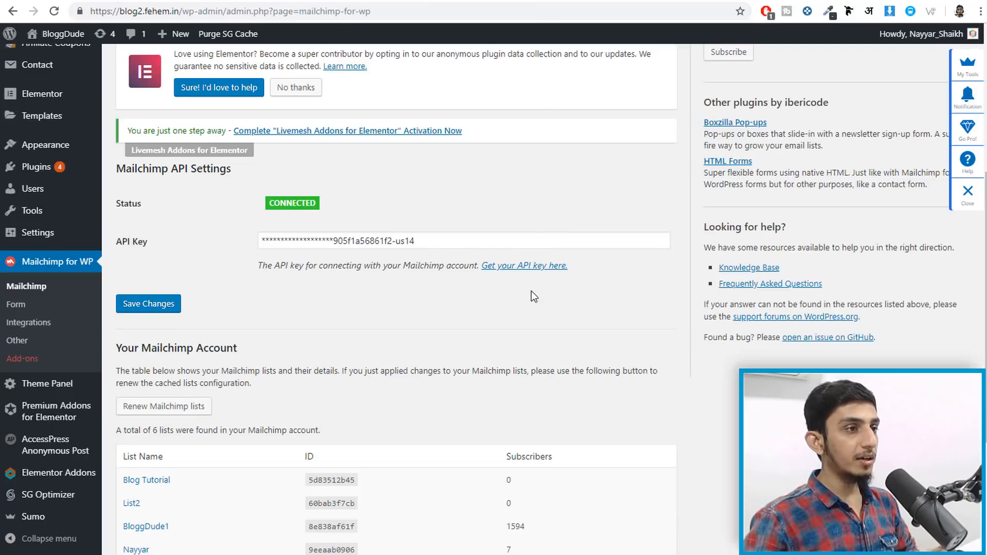
click(442, 242)
key(ctrl+a)
key(ctrl+v)
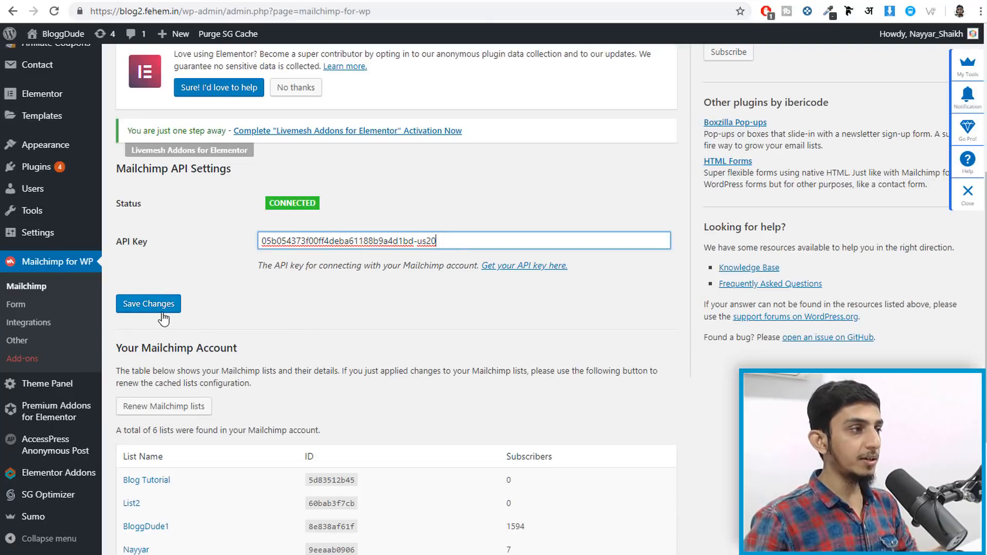
click(149, 304)
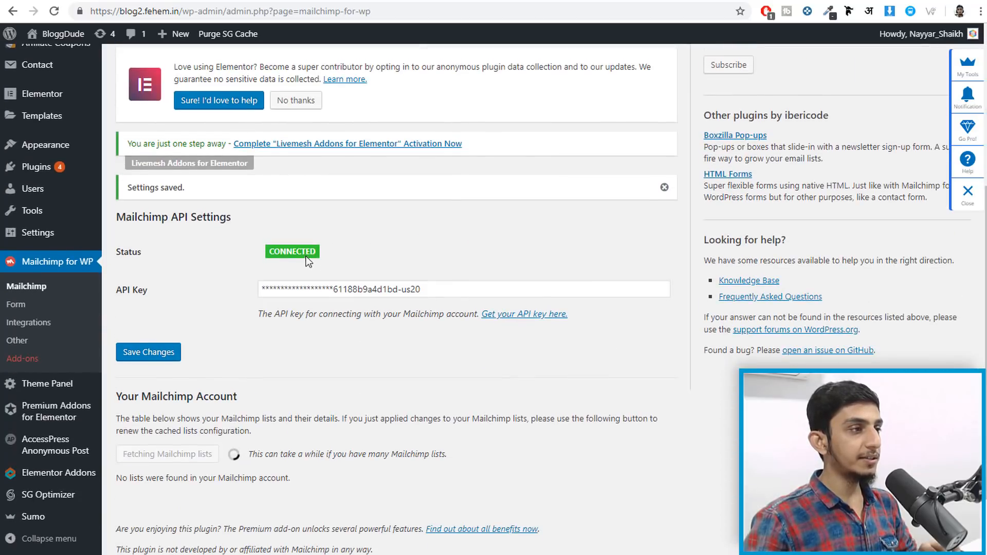
drag(323, 257, 262, 261)
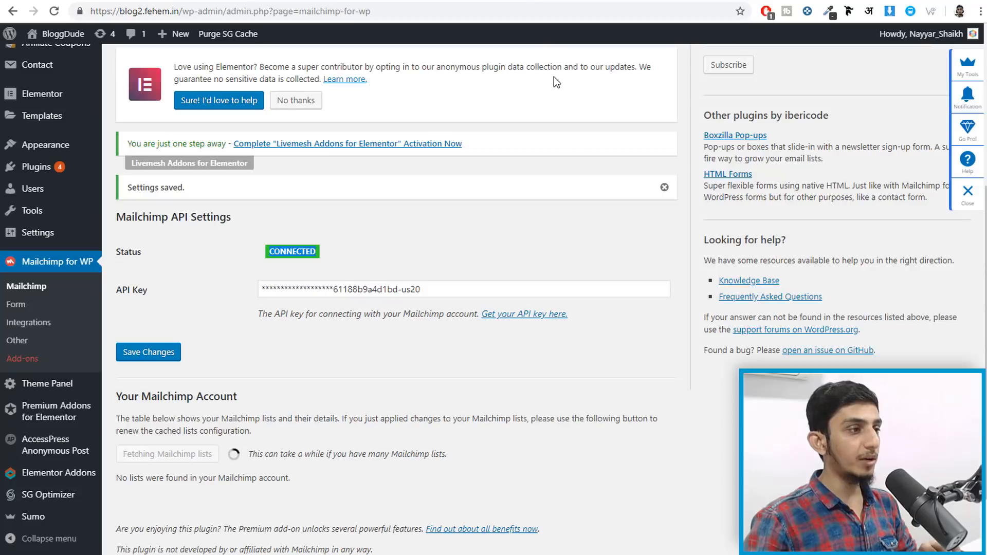
scroll(602, 232, down, 2)
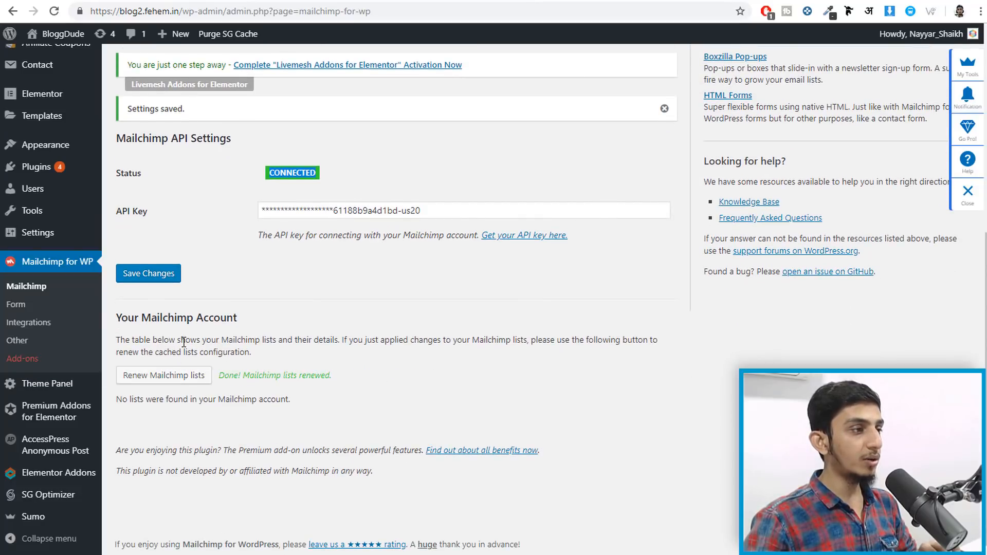
- Review the lists table: BloggDude Email Marketing Newsletter and BloggDude with its subscriber count
click(382, 0)
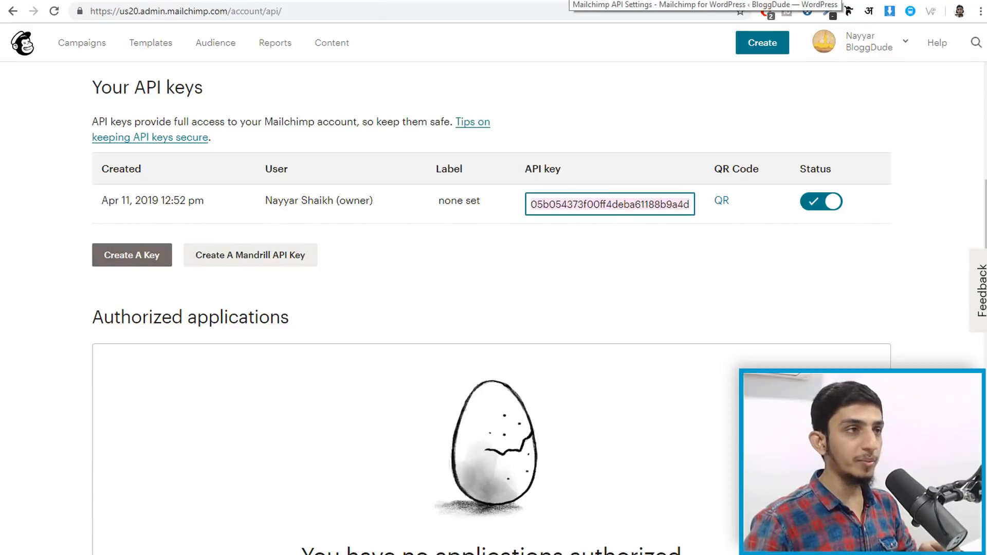
click(570, 1)
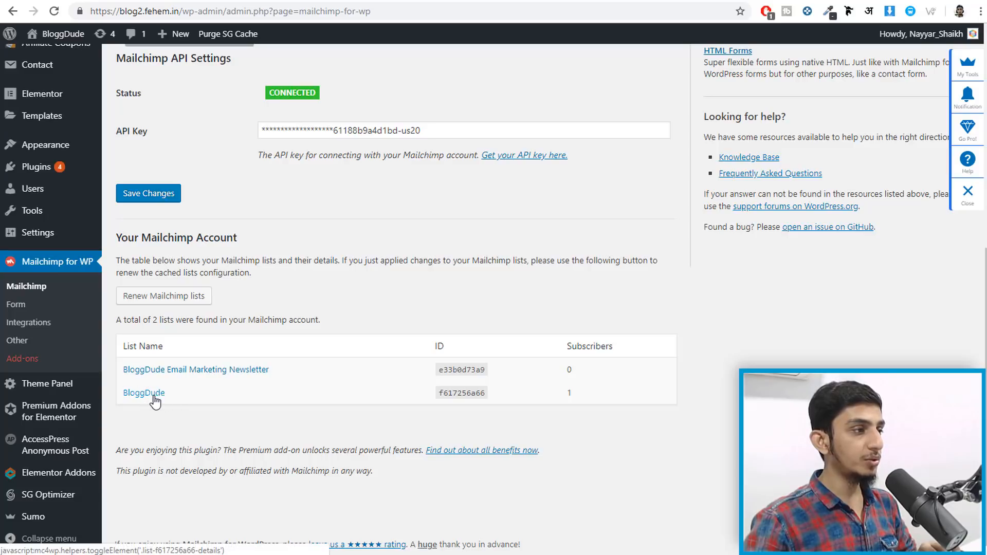
drag(121, 371, 291, 371)
click(293, 372)
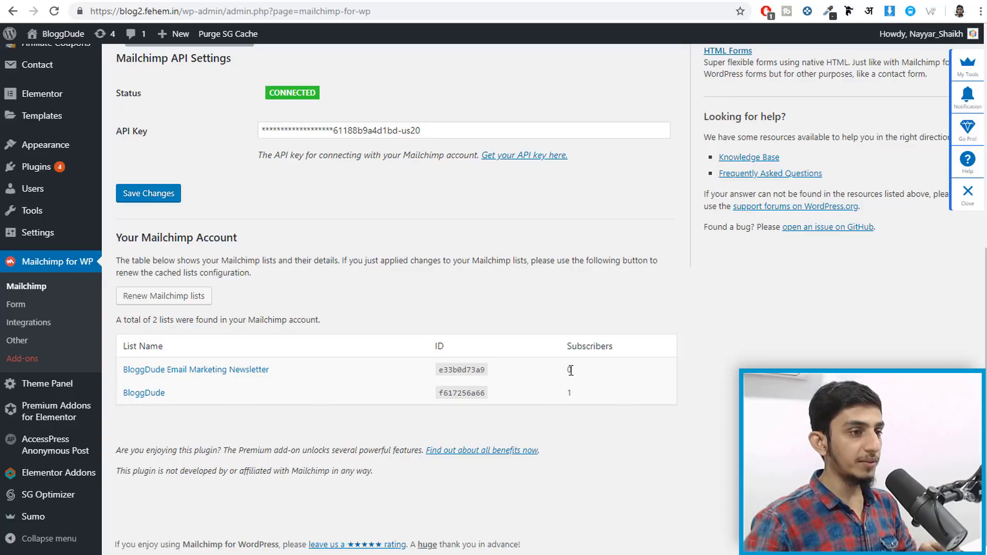
drag(566, 394, 604, 397)
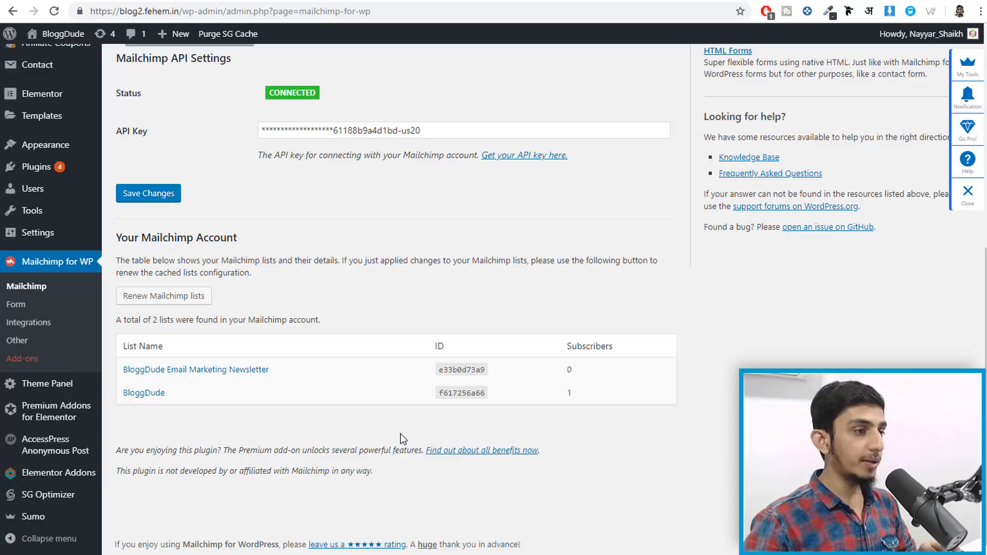
mouse_move(47, 520)
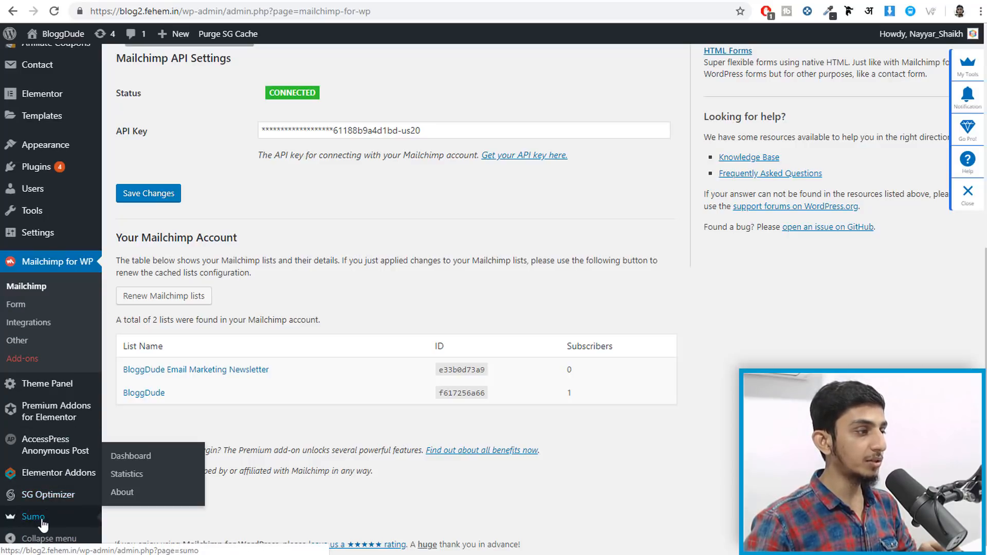
- Open the Sumo plugin dashboard and scroll through its tiles
click(130, 459)
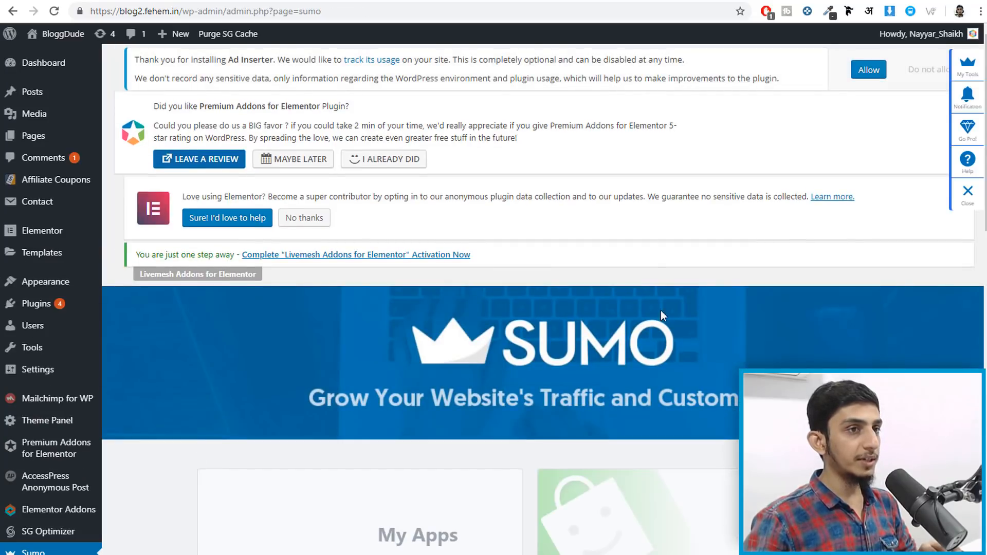
scroll(661, 315, down, 5)
scroll(667, 358, down, 6)
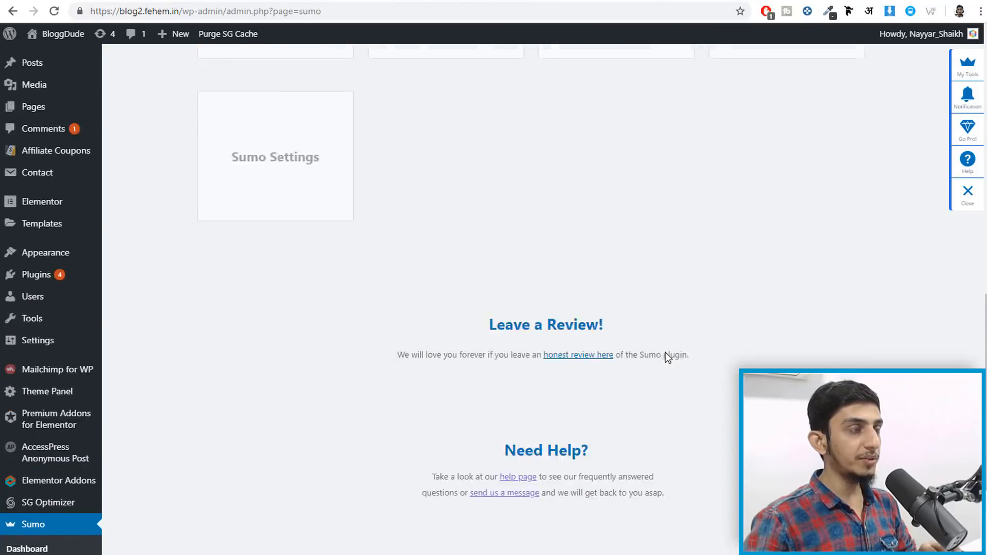
scroll(665, 355, up, 8)
scroll(548, 334, up, 4)
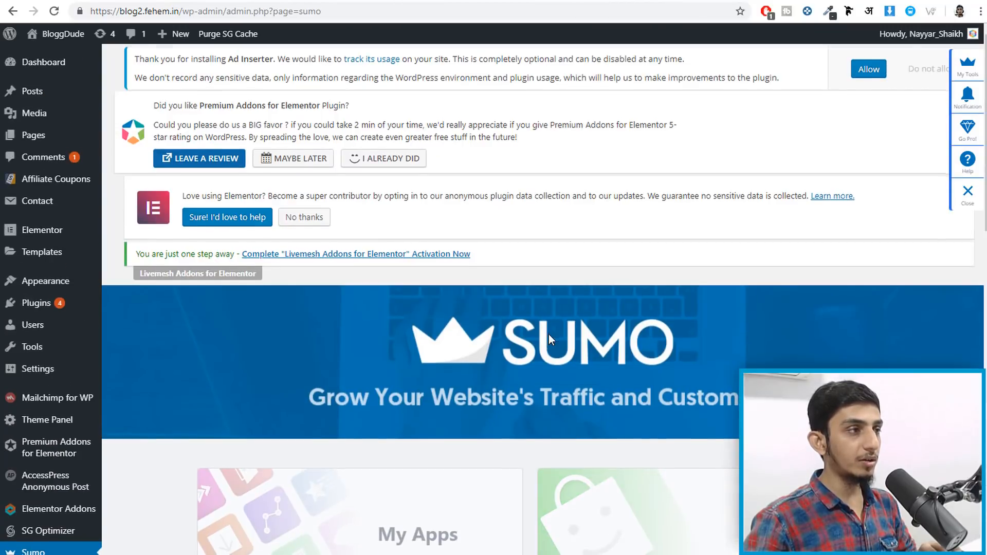
scroll(548, 335, down, 7)
- Open Sumo Settings, then return to the Sumo dashboard and look over it again
click(323, 411)
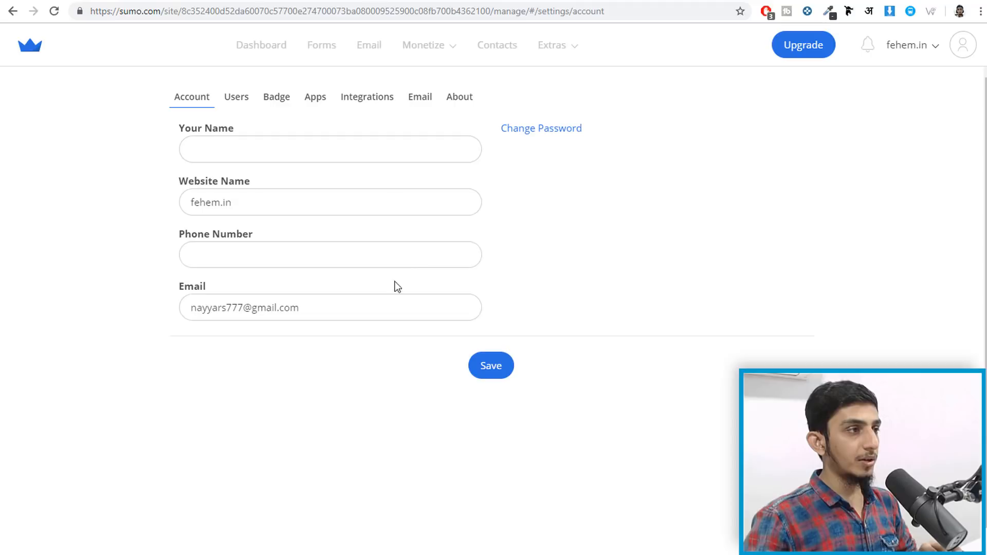
click(548, 1)
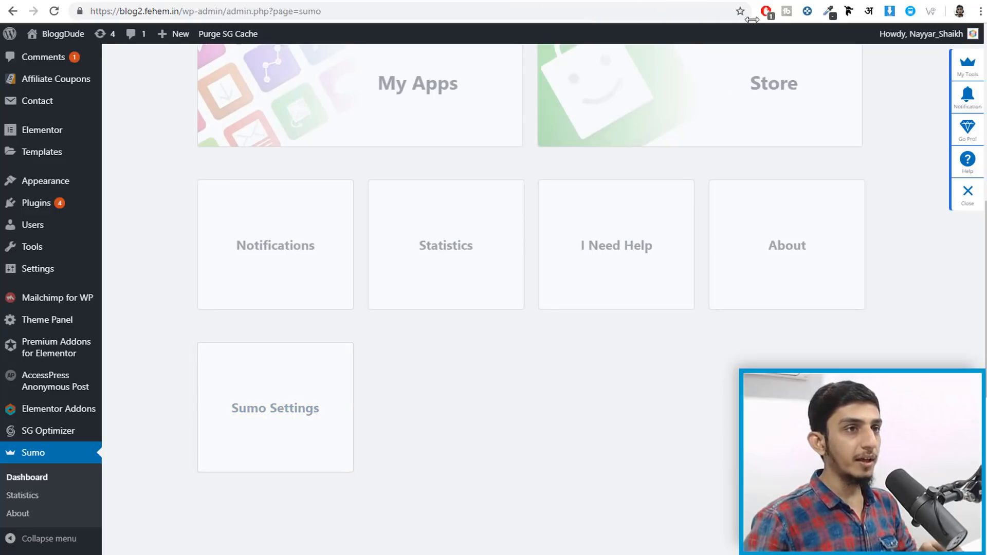
scroll(674, 262, up, 5)
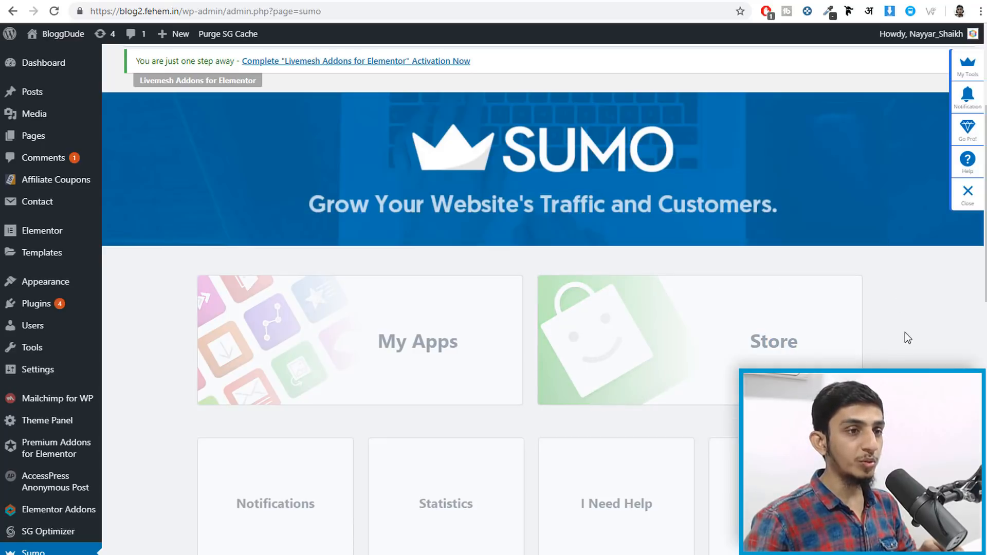
scroll(907, 338, down, 3)
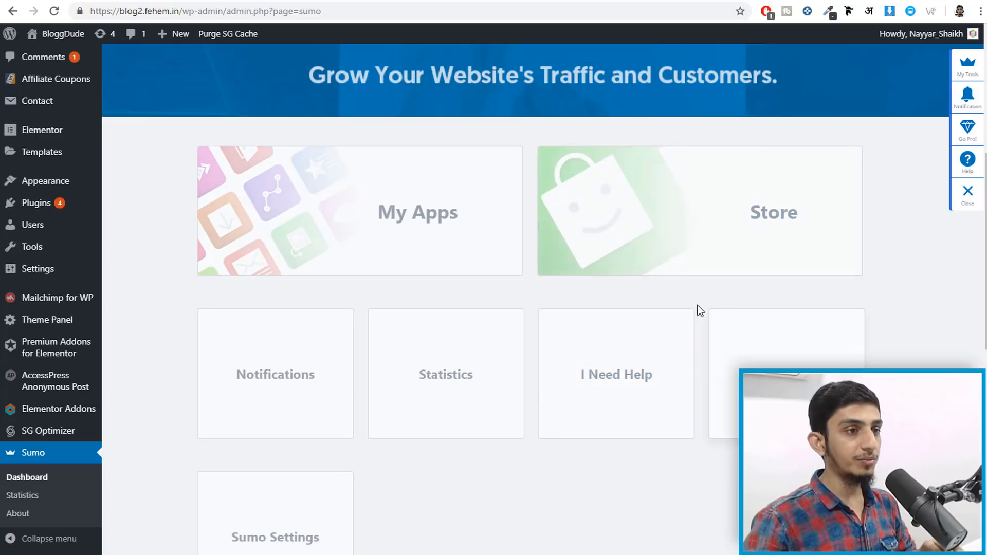
scroll(318, 238, down, 4)
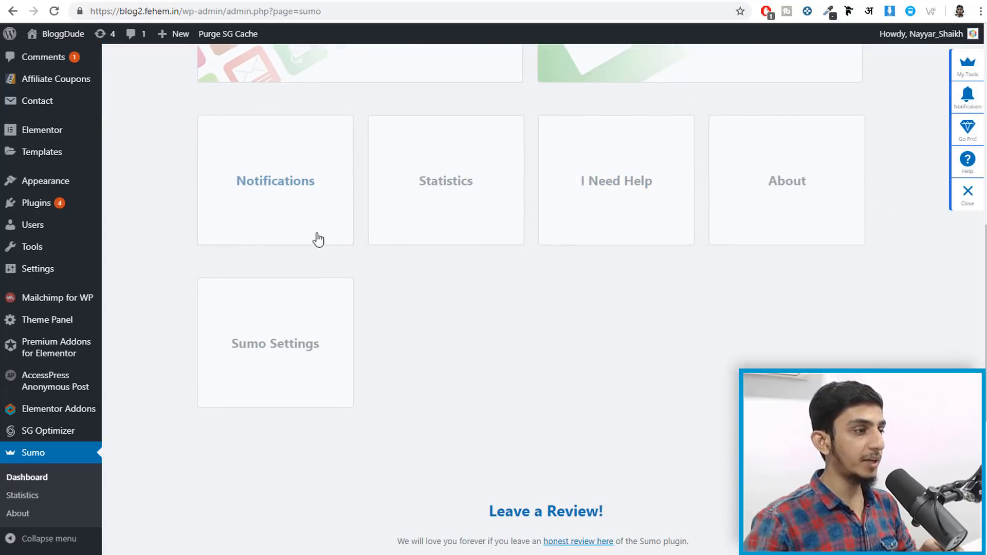
scroll(538, 221, up, 8)
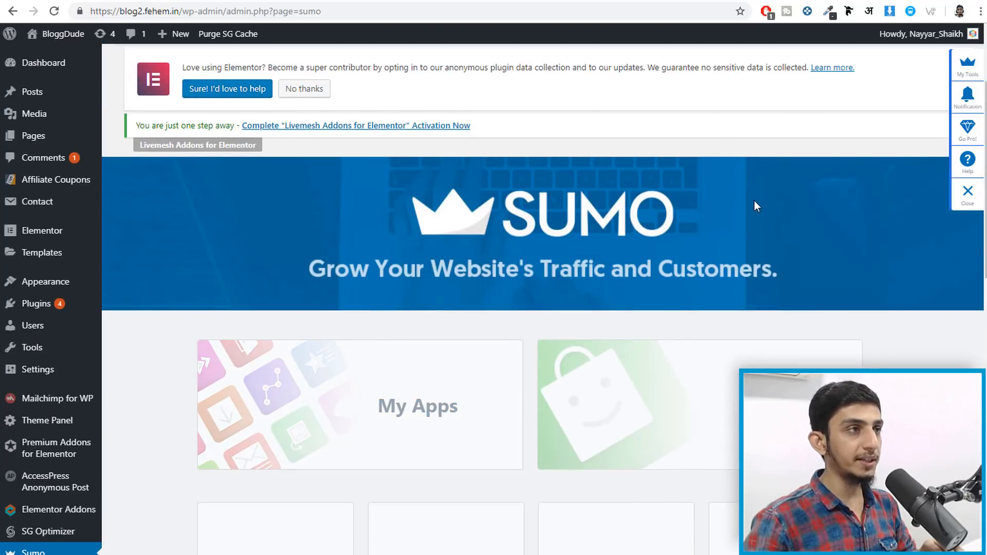
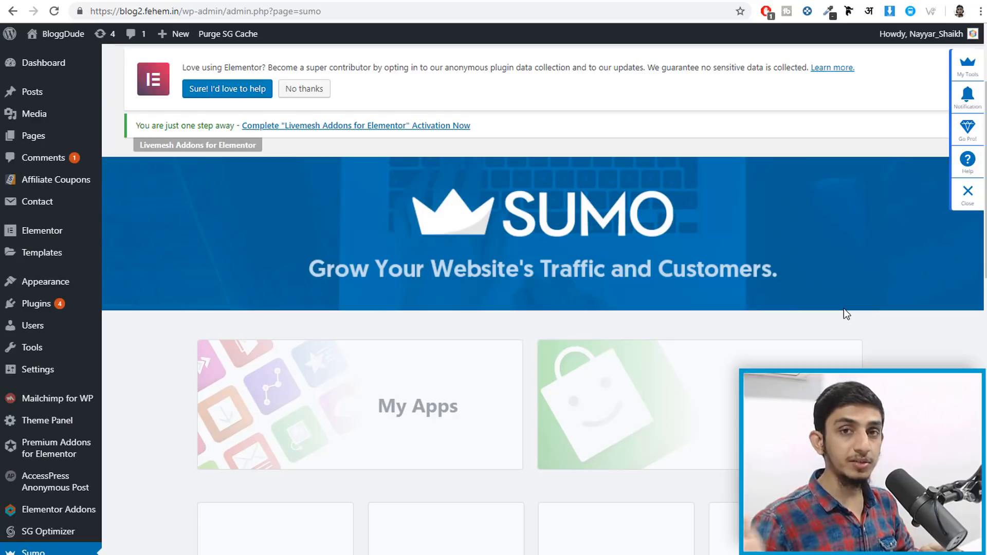
- Look over the blog homepage's BYOB sign-up section and the YouTube channel page
click(680, 1)
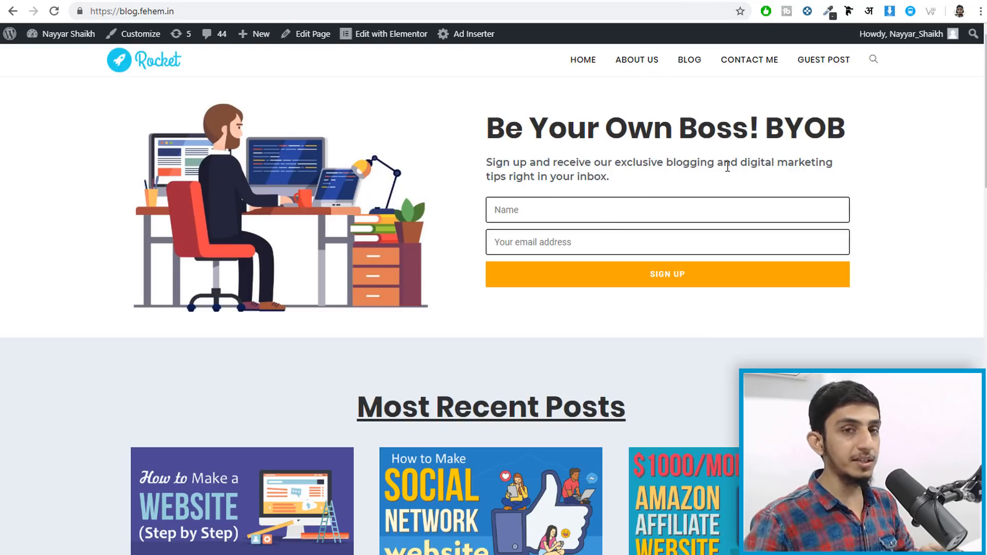
scroll(303, 316, down, 20)
scroll(301, 363, up, 20)
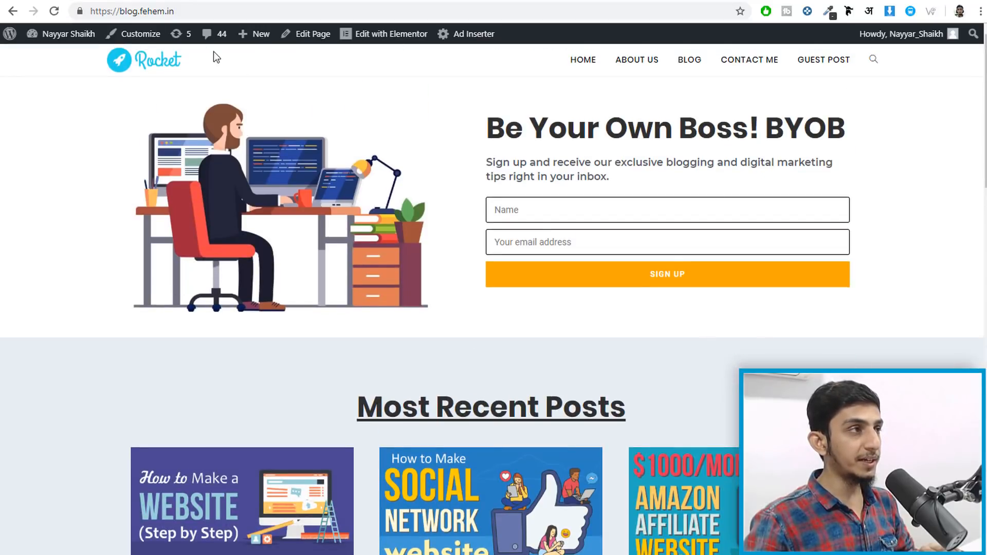
click(129, 2)
scroll(536, 185, down, 5)
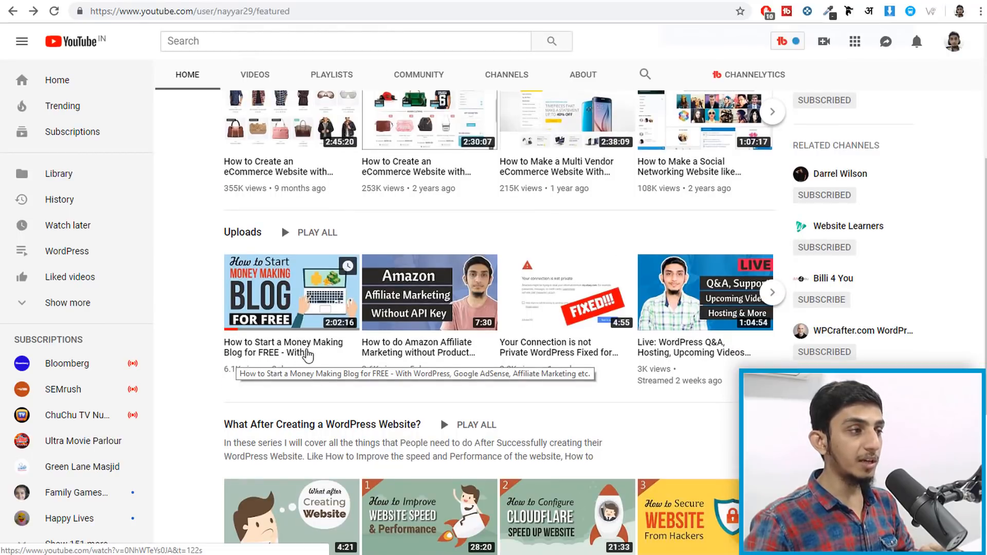
click(667, 1)
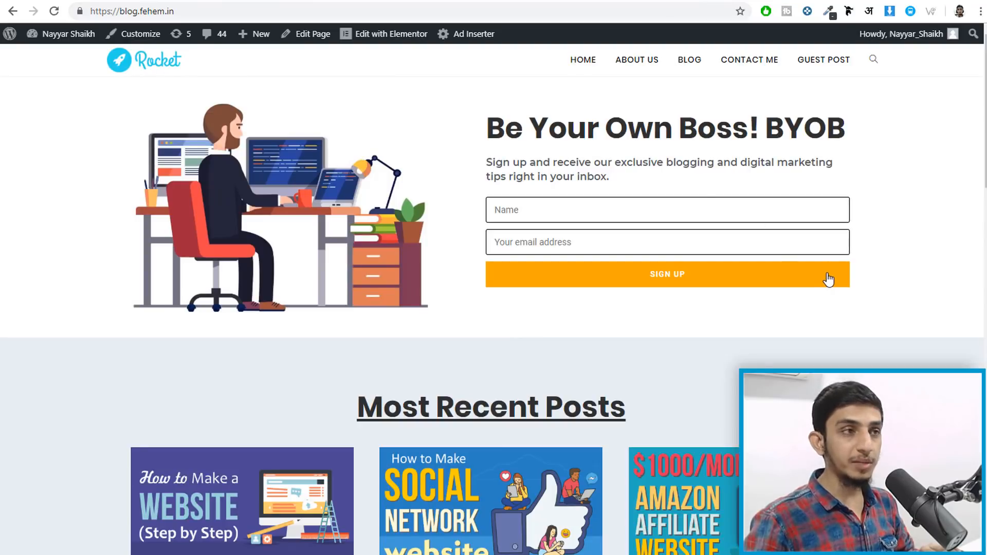
scroll(895, 283, down, 8)
scroll(898, 295, up, 8)
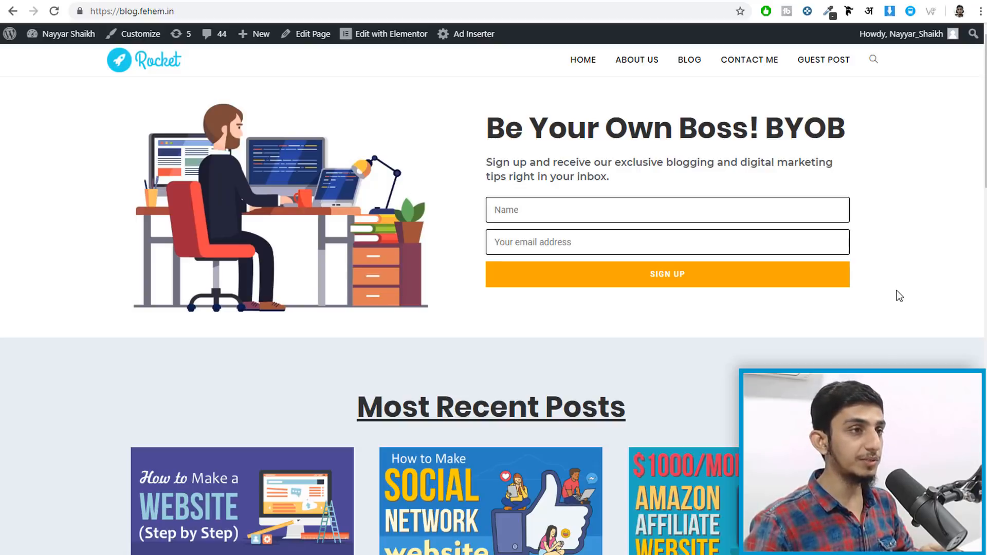
scroll(798, 268, down, 5)
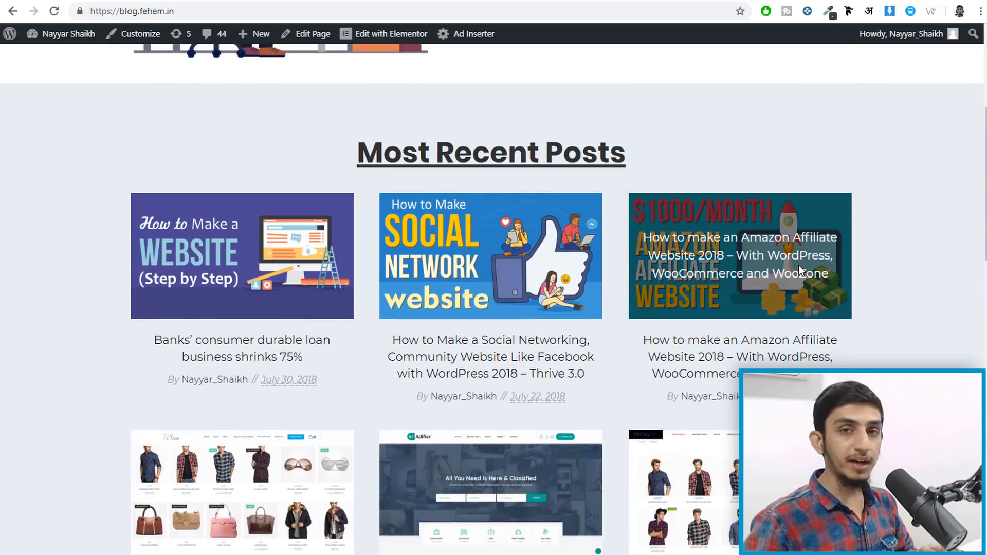
scroll(800, 270, up, 5)
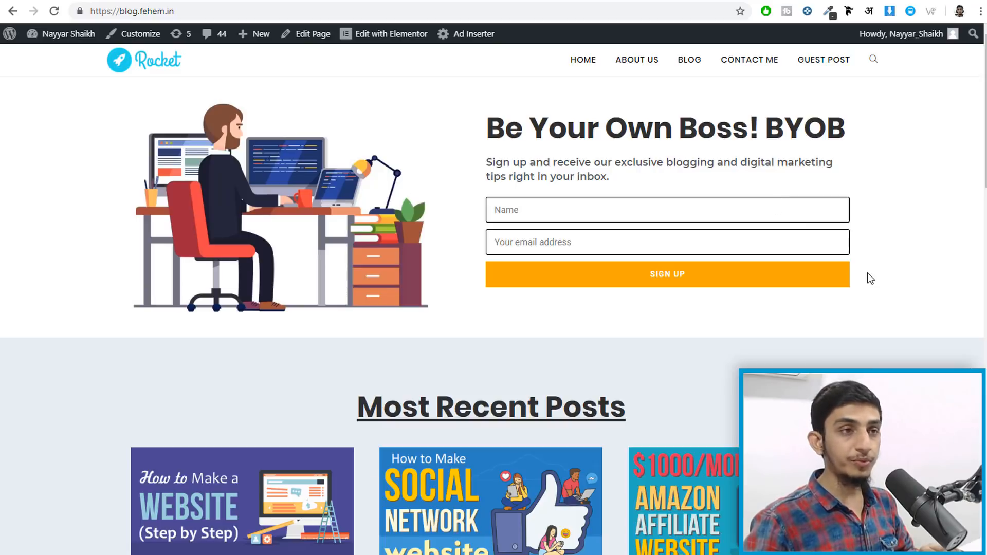
scroll(831, 355, down, 8)
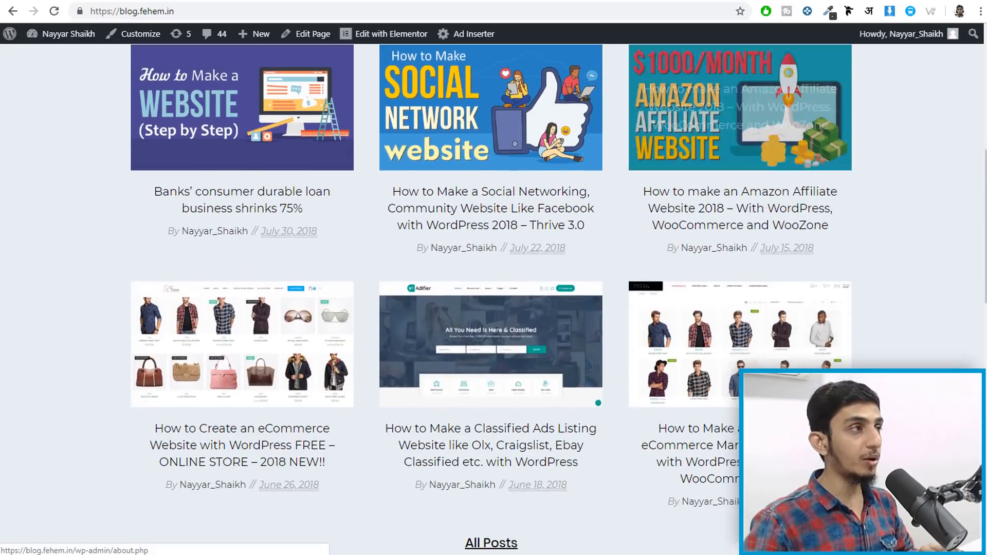
- Return to the blog homepage and click into the BYOB form's Name field
key(alt+Left)
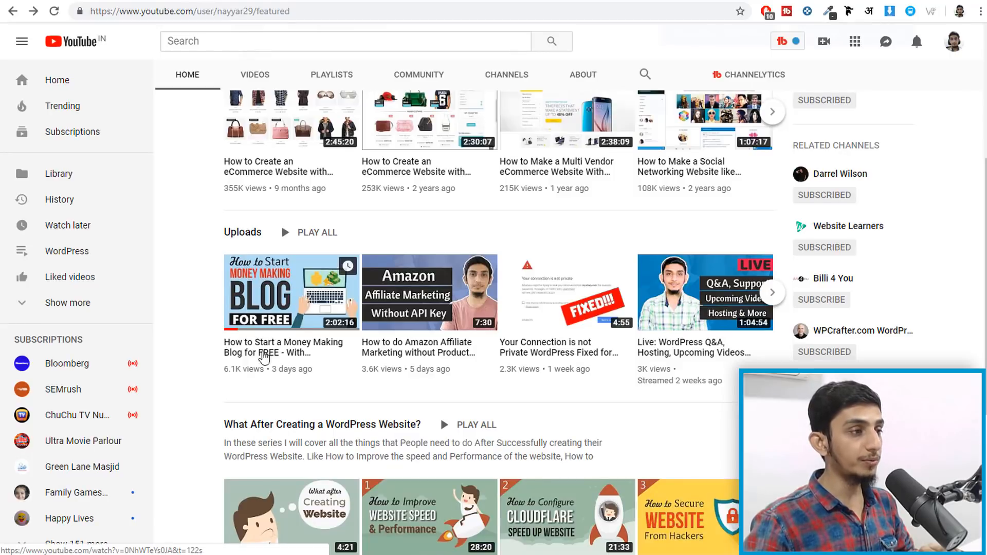
key(alt+Right)
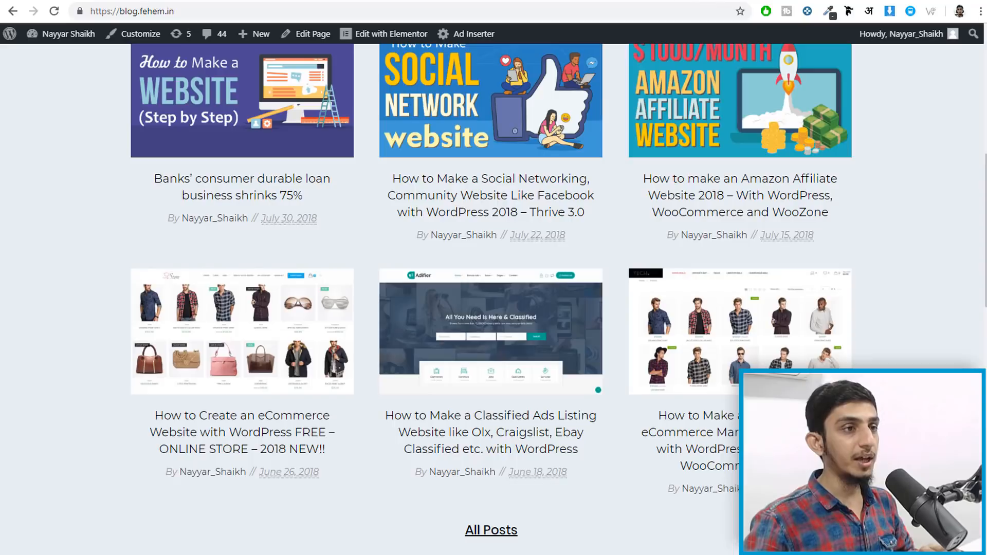
scroll(941, 330, up, 1)
scroll(941, 325, up, 7)
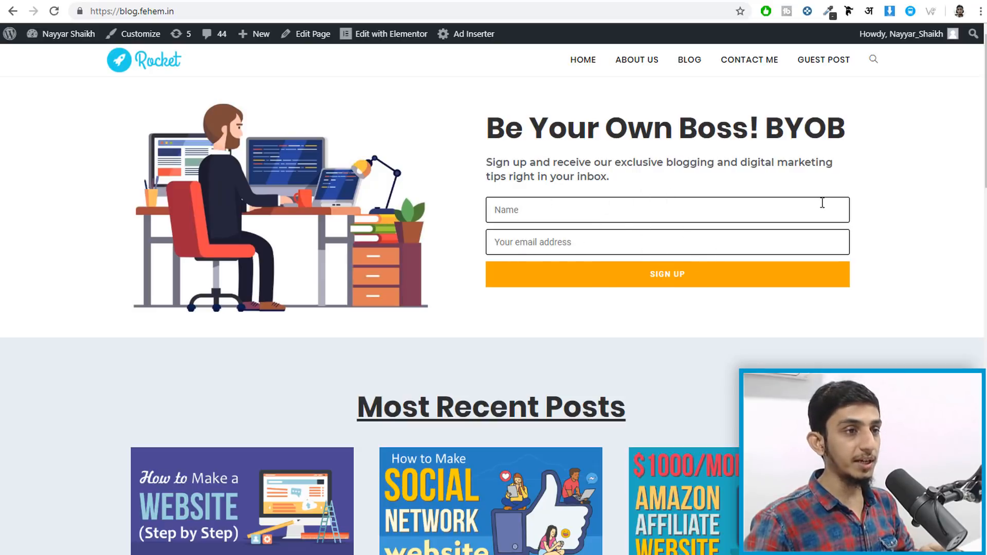
click(522, 211)
click(835, 196)
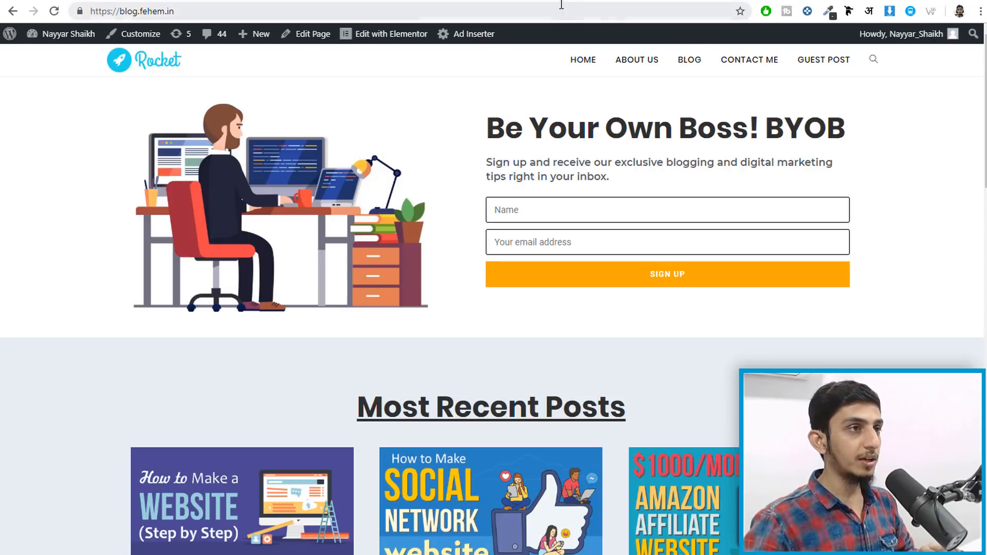
- Open the Mailchimp for WP Form1 editor and review its form code
click(527, 0)
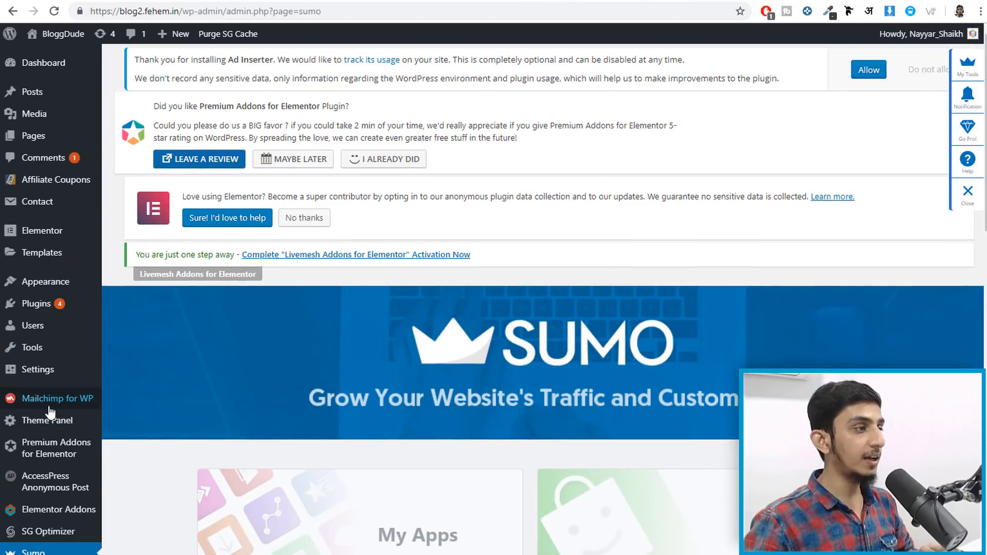
mouse_move(52, 407)
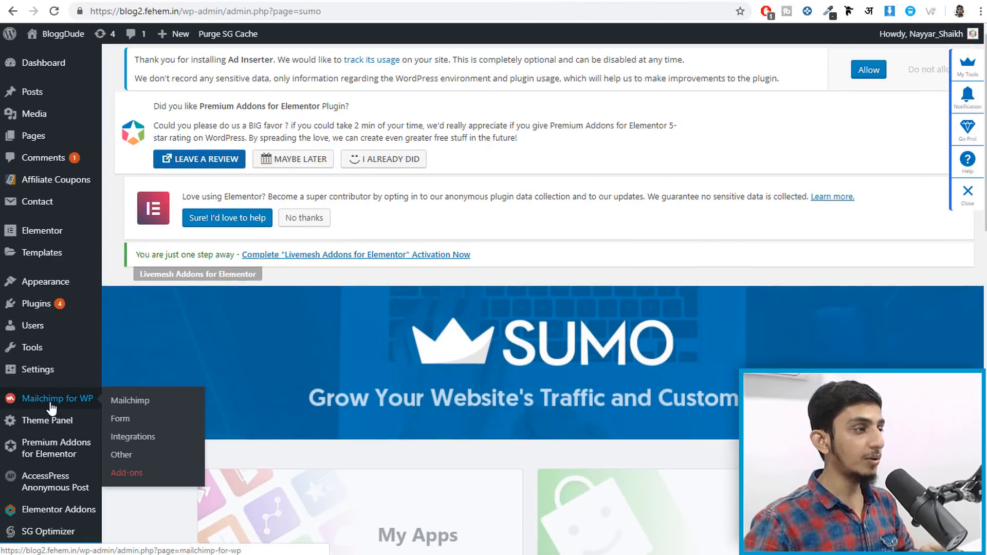
click(120, 421)
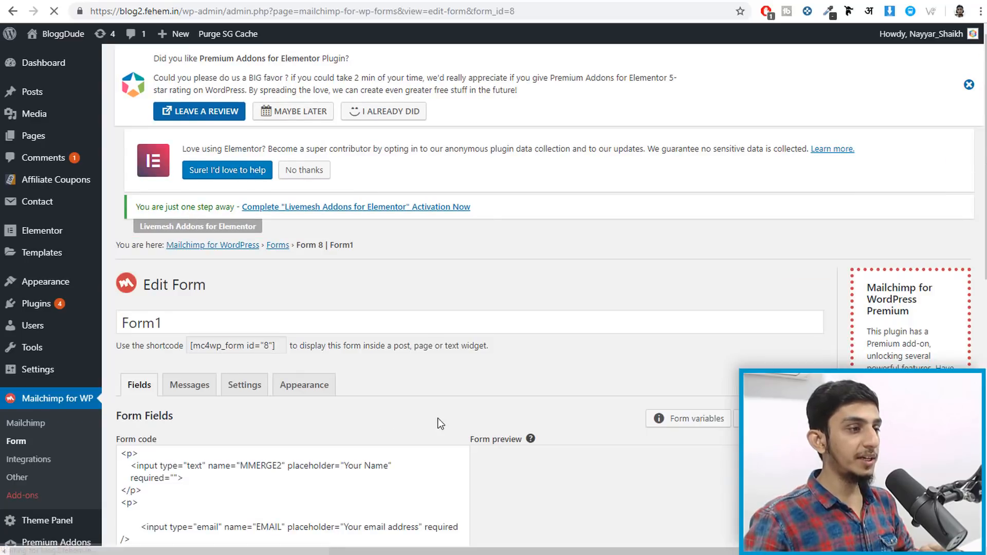
scroll(434, 403, down, 5)
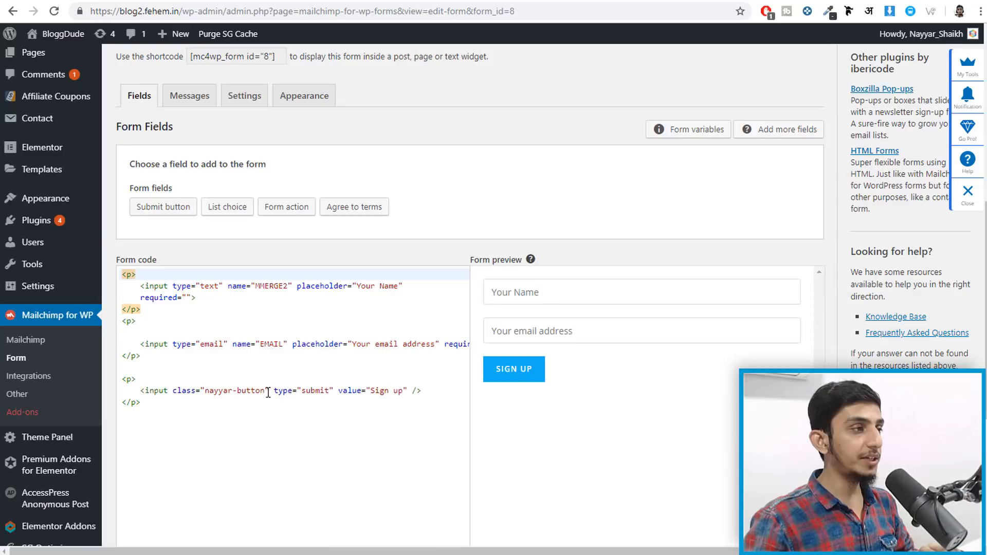
scroll(271, 346, up, 7)
scroll(272, 343, down, 8)
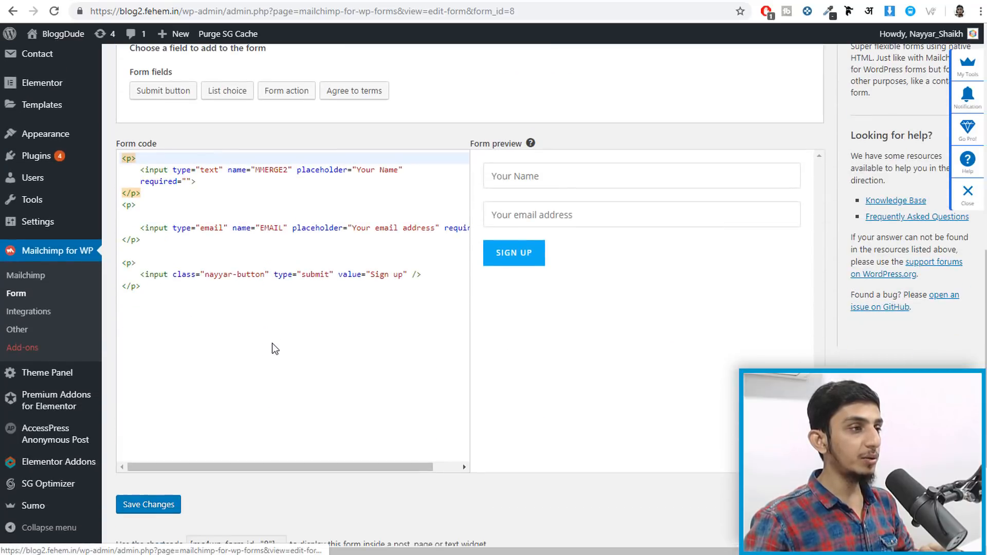
scroll(273, 342, up, 2)
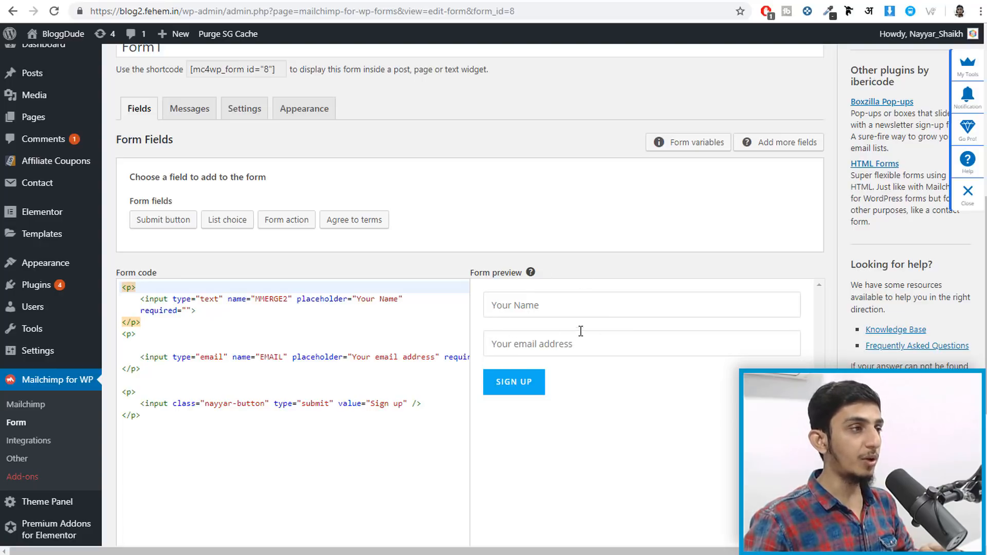
scroll(415, 285, up, 2)
scroll(415, 293, down, 2)
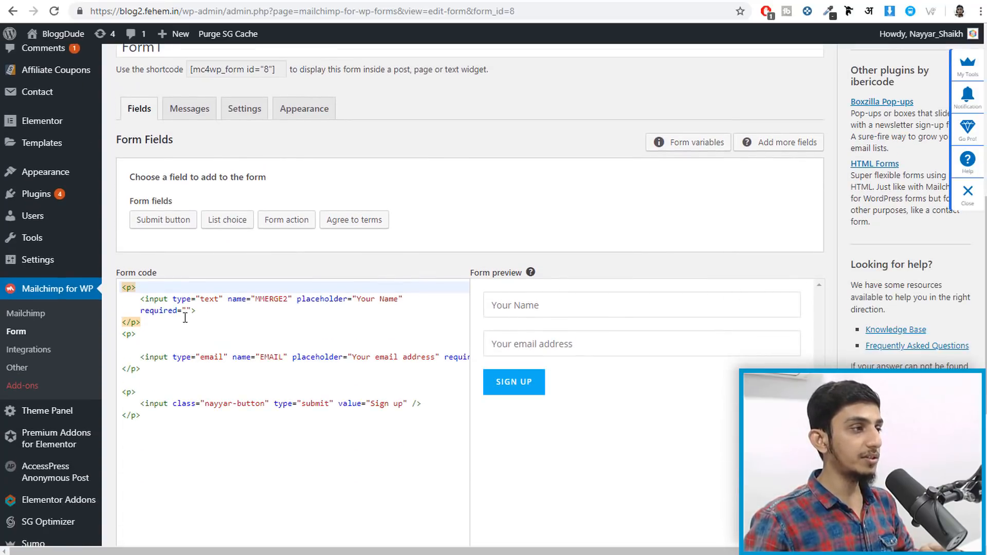
click(223, 299)
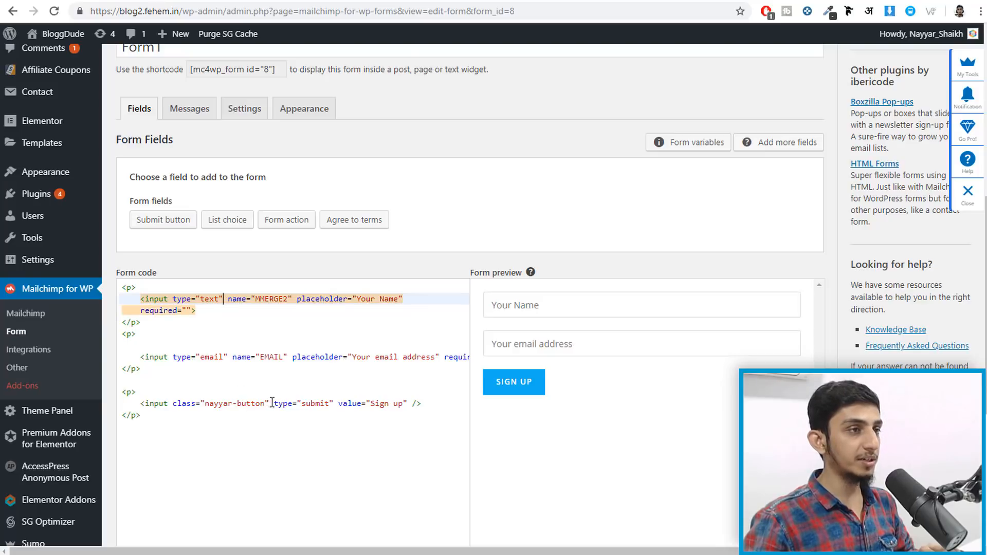
scroll(272, 402, up, 3)
scroll(278, 406, down, 3)
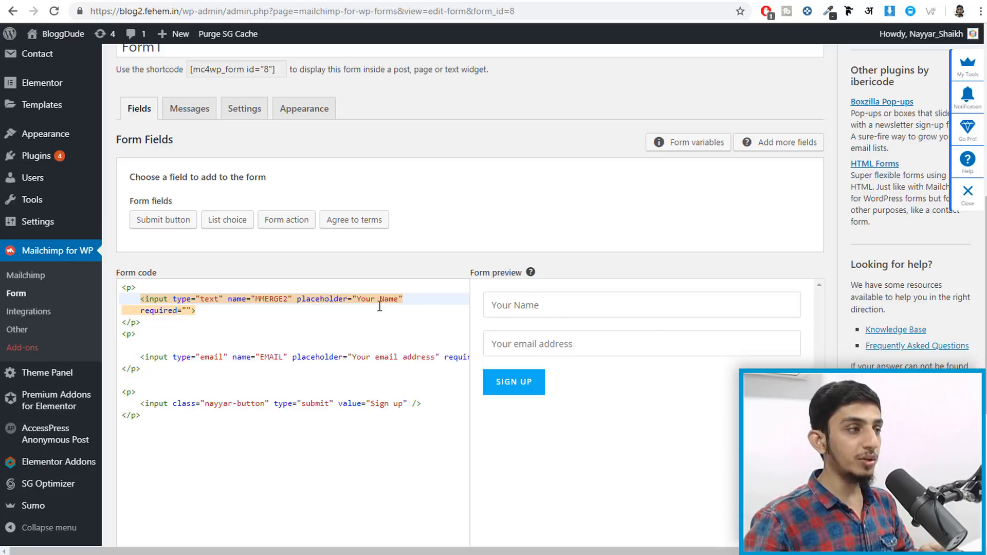
- Move the Your Name input block after the opening paragraph tag and save Form1
drag(163, 322, 113, 285)
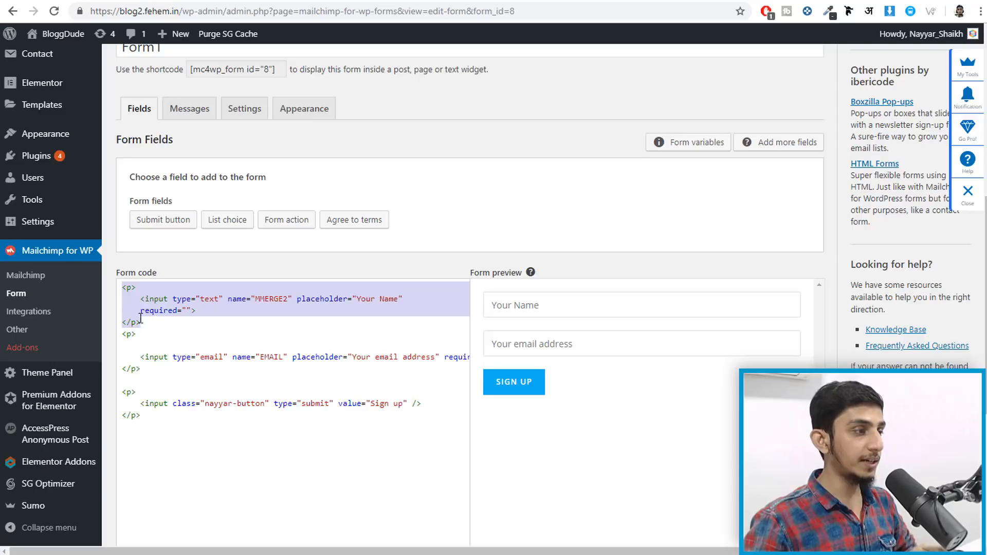
key(BackSpace)
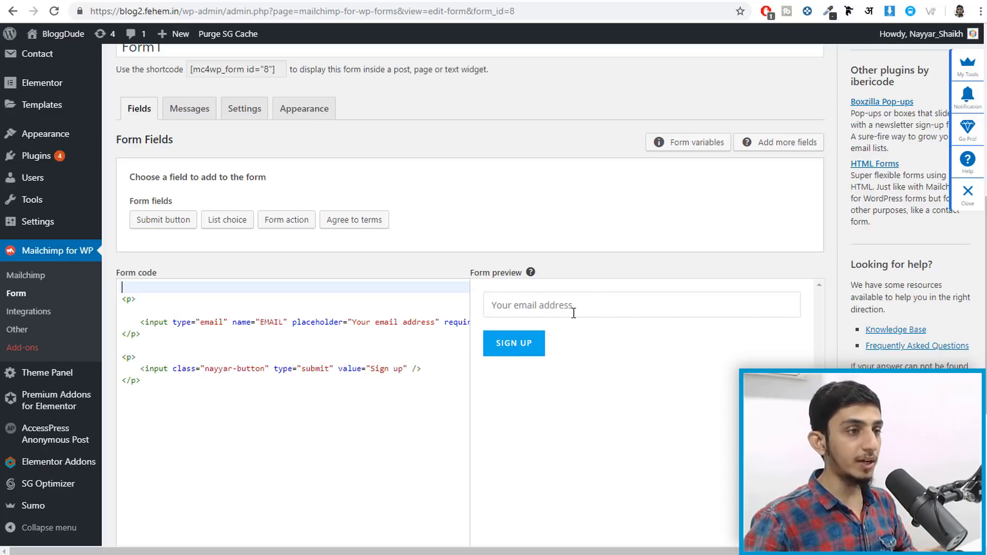
click(162, 298)
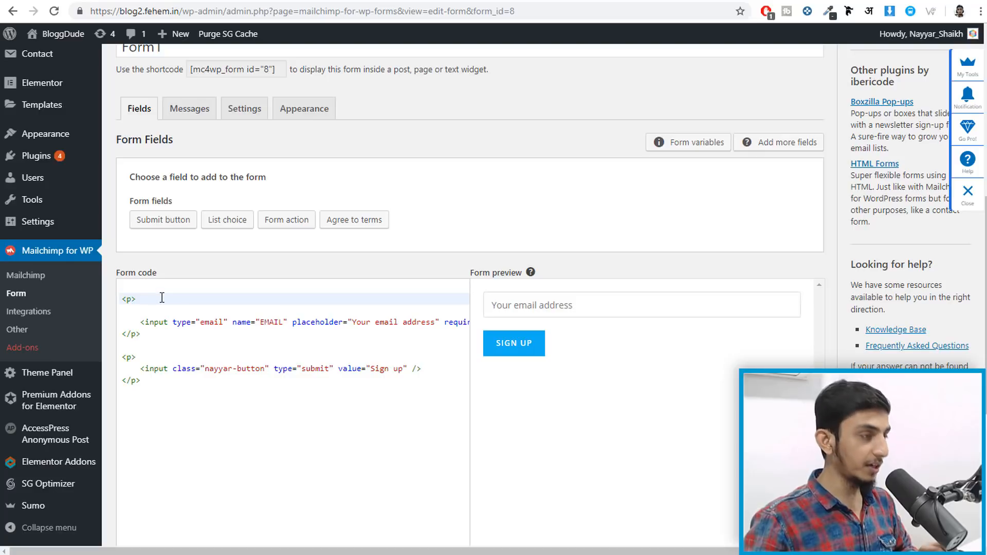
text(<input type="text" name="MMERGE2" placeholder="Your Name" required=""> </p> <p>)
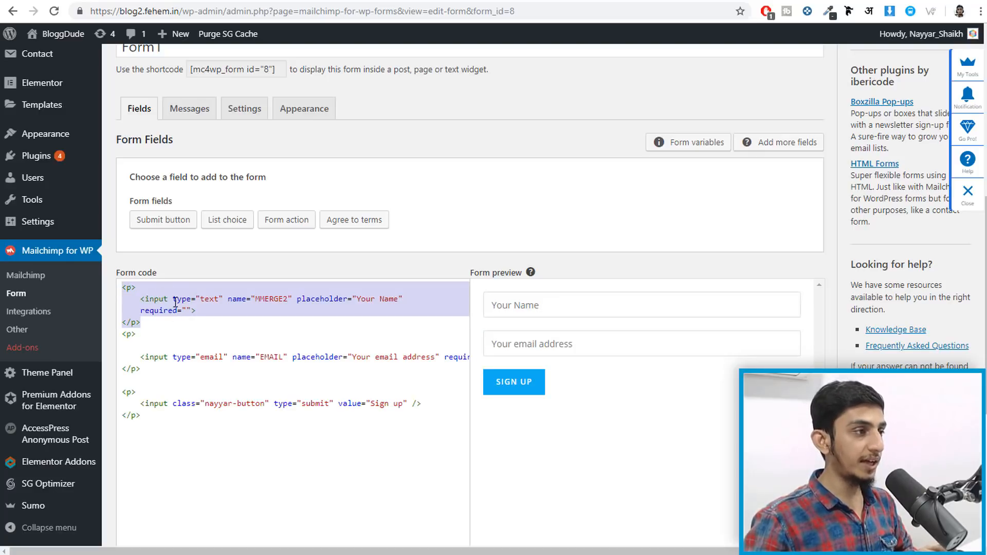
click(213, 346)
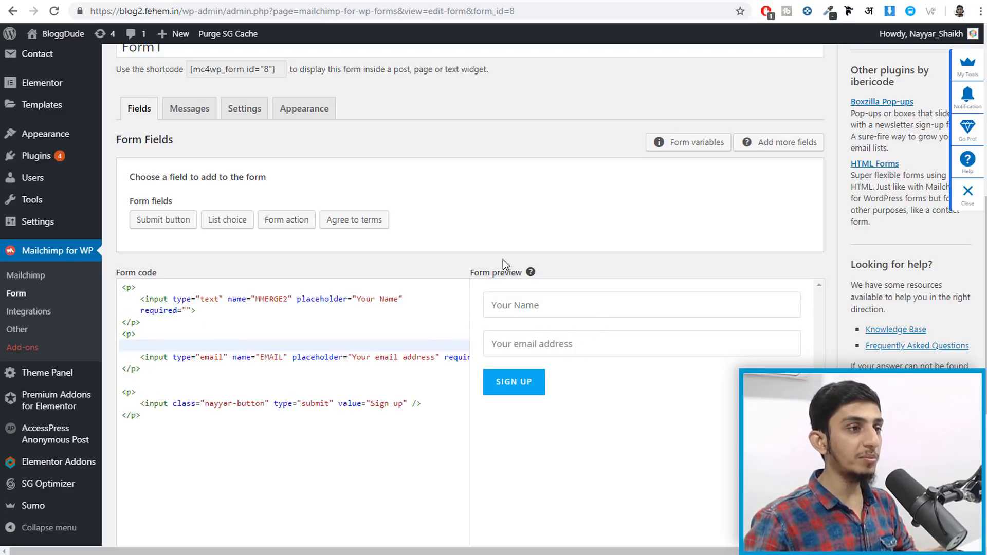
scroll(506, 277, down, 5)
click(149, 353)
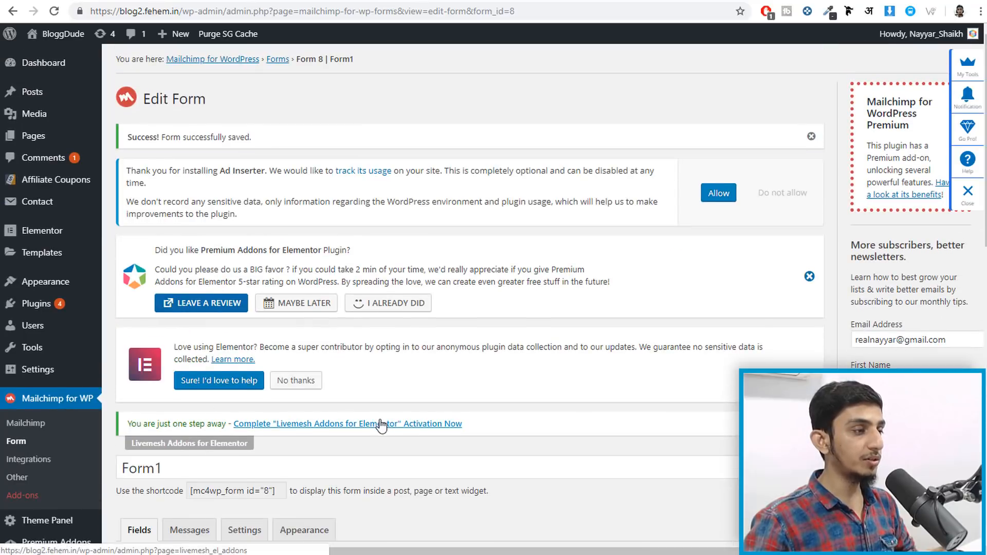
- Copy Form1's shortcode from the Mailchimp for WP form page
scroll(381, 426, down, 3)
click(237, 298)
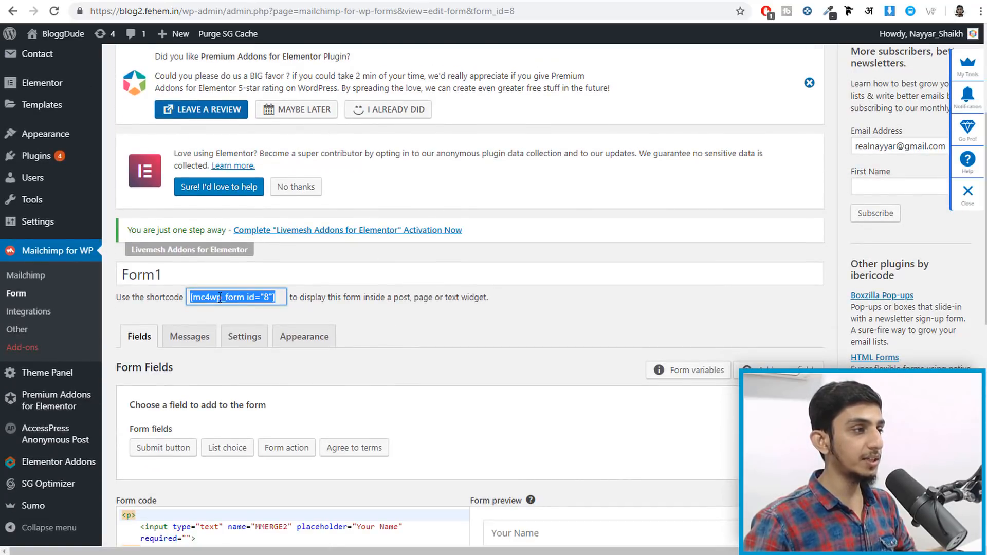
right_click(223, 297)
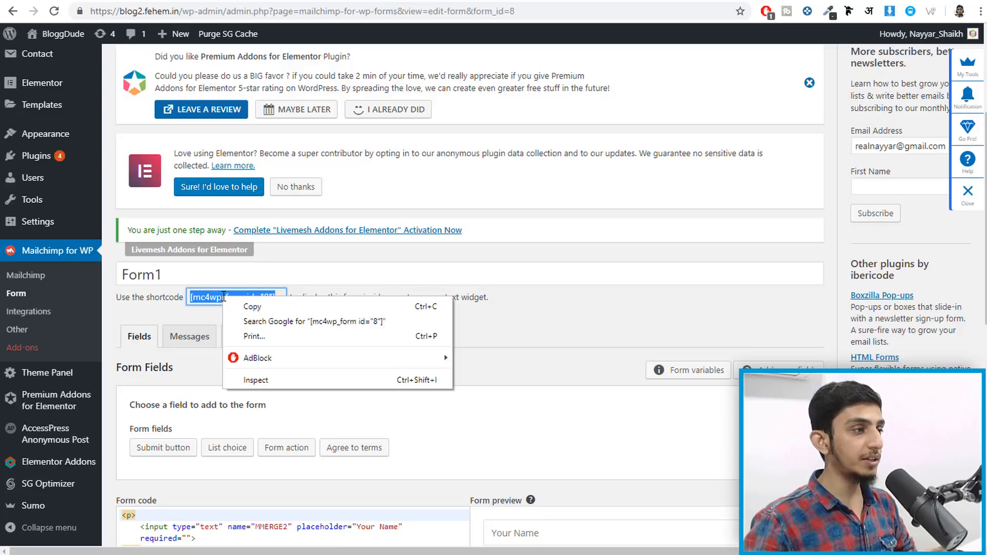
click(254, 304)
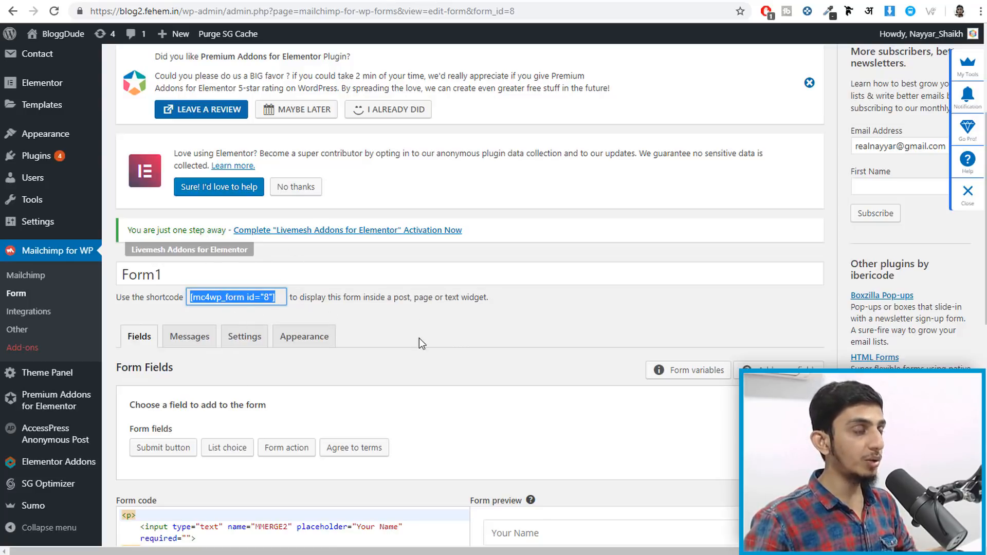
scroll(419, 340, down, 4)
scroll(535, 301, down, 3)
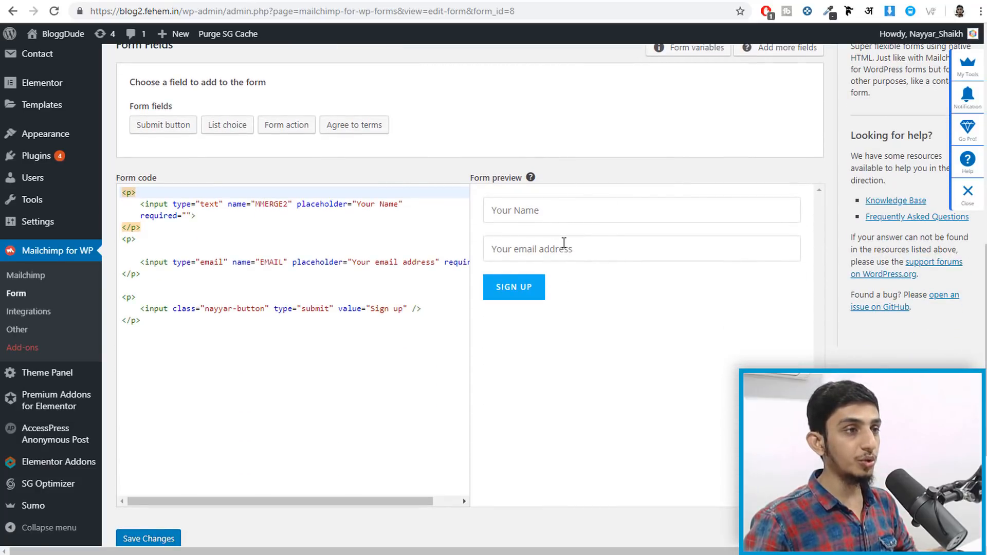
scroll(564, 242, up, 5)
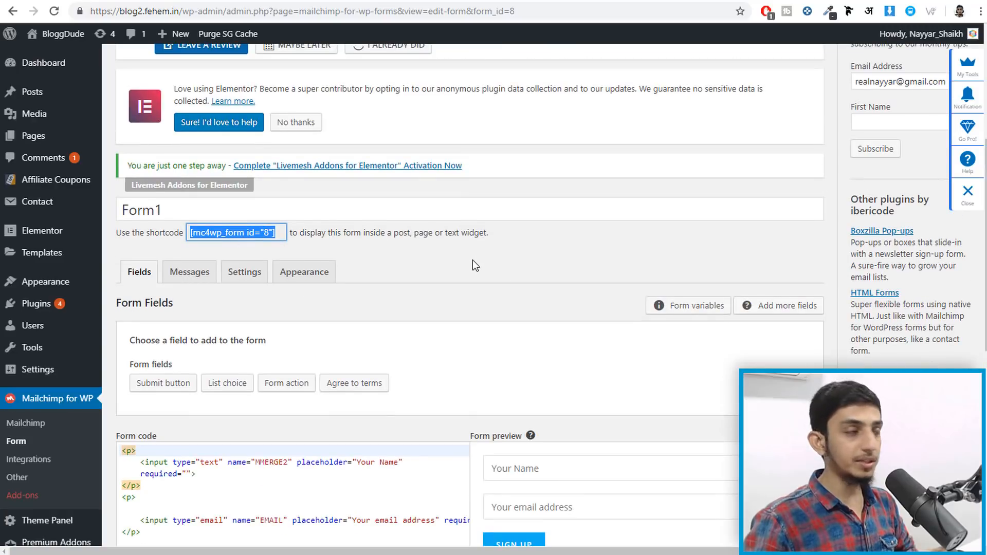
scroll(406, 234, up, 4)
- Open the BloggDude homepage in a new tab, close its newsletter bar, and launch Elementor
right_click(44, 41)
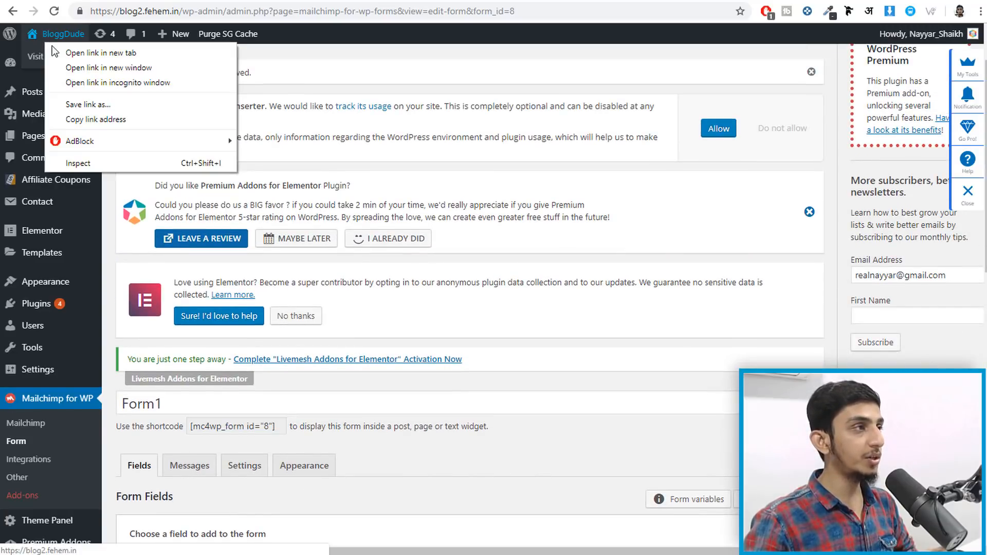
click(63, 53)
click(622, 0)
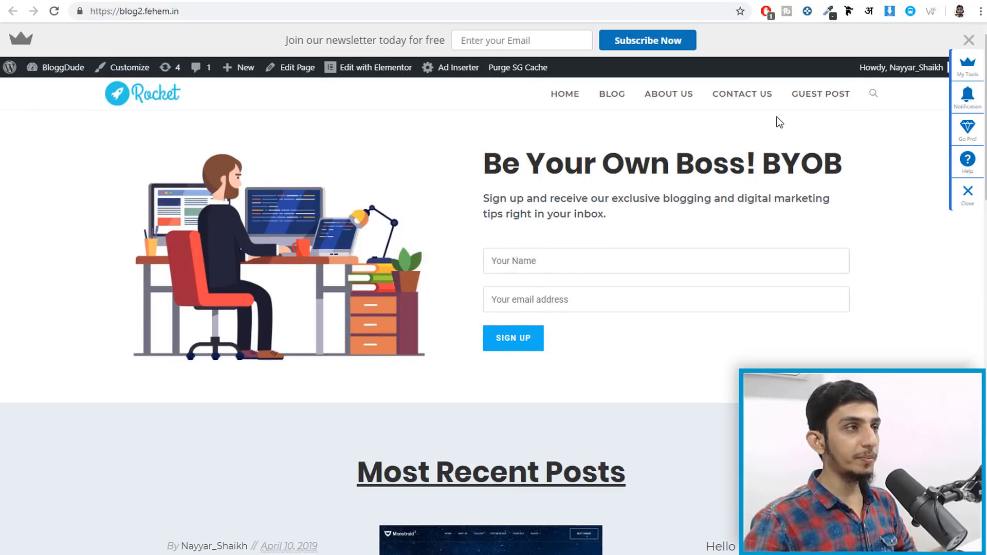
click(970, 41)
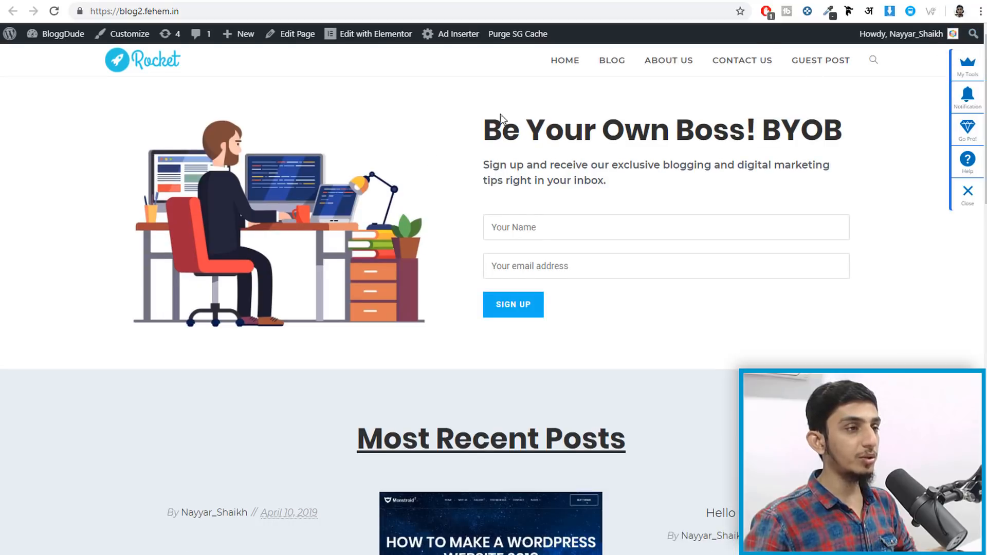
click(376, 40)
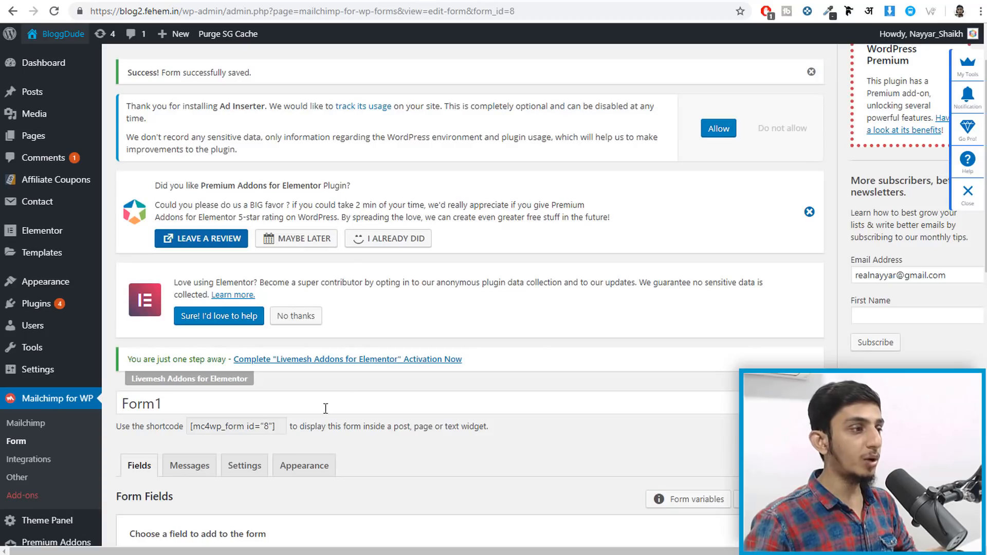
- Replace the hero's old signup form with a Text Editor widget holding the shortcode, then preview
scroll(229, 388, down, 1)
triple_click(237, 362)
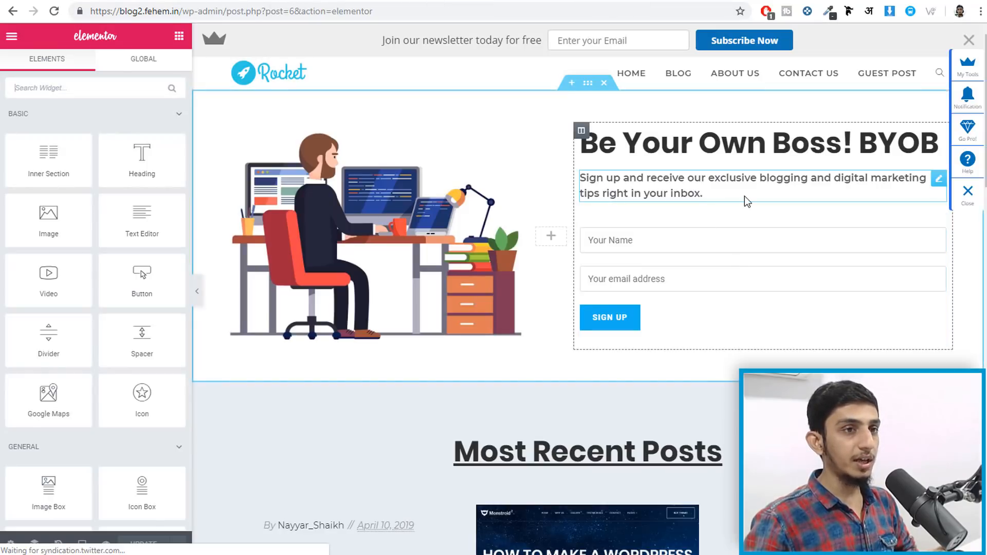
right_click(714, 280)
key(Delete)
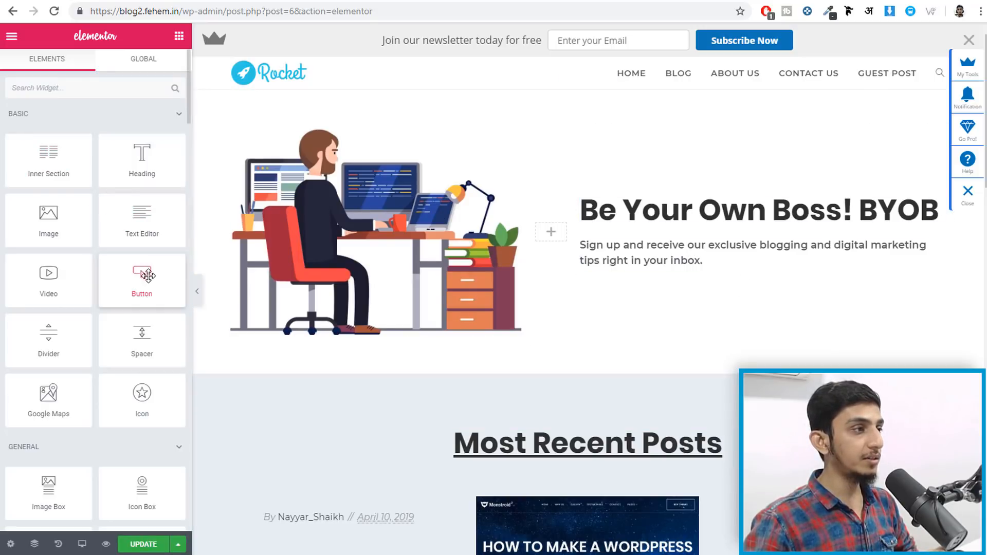
drag(134, 225, 661, 266)
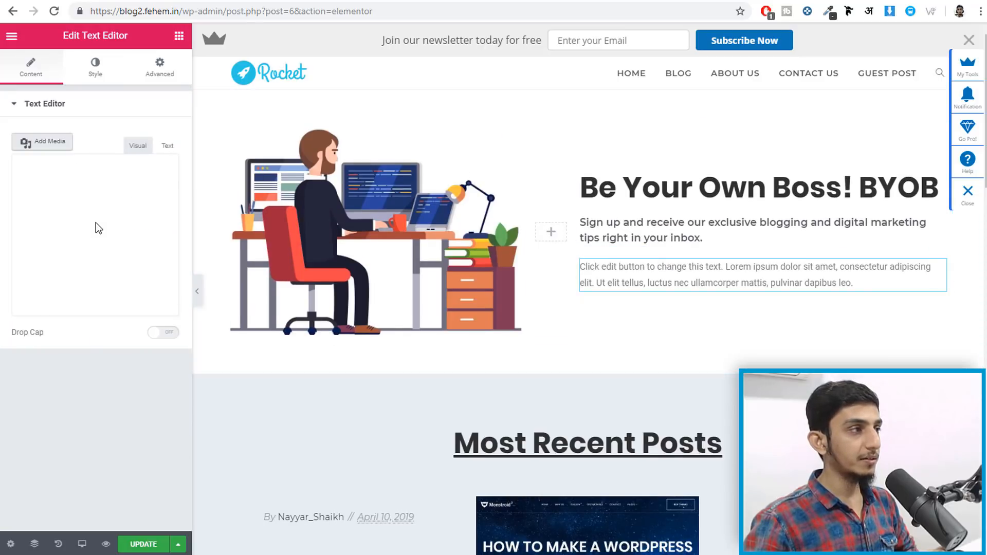
key(ctrl+a)
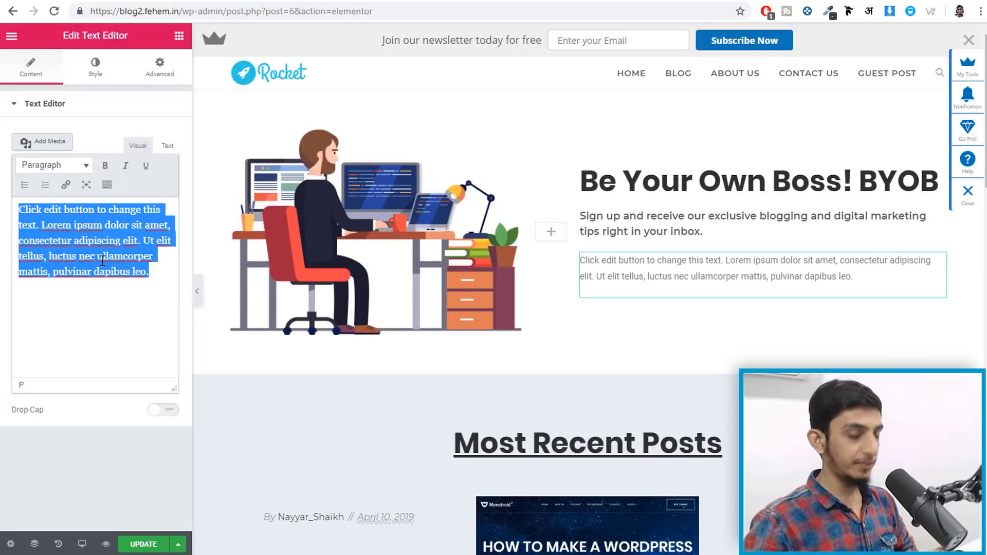
key(BackSpace)
key(ctrl+v)
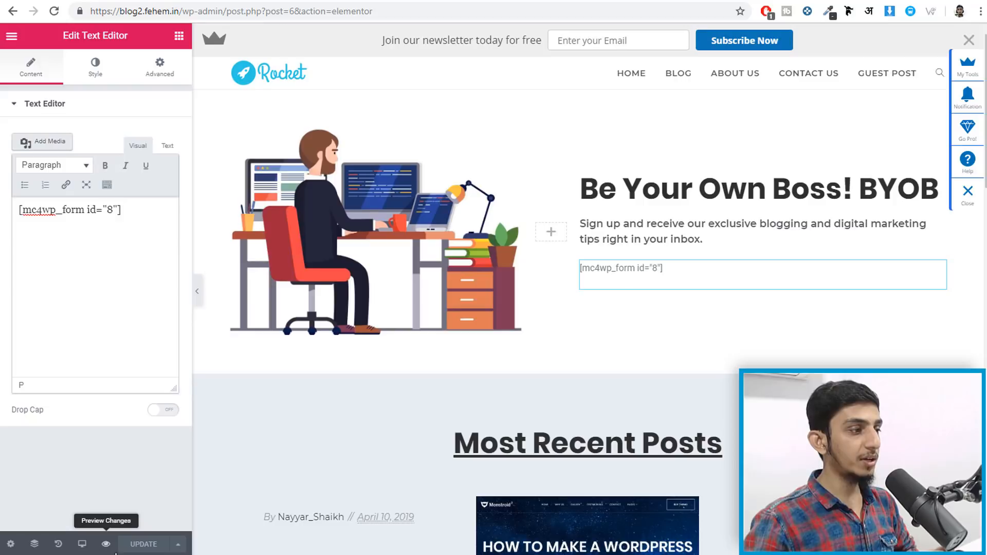
click(106, 545)
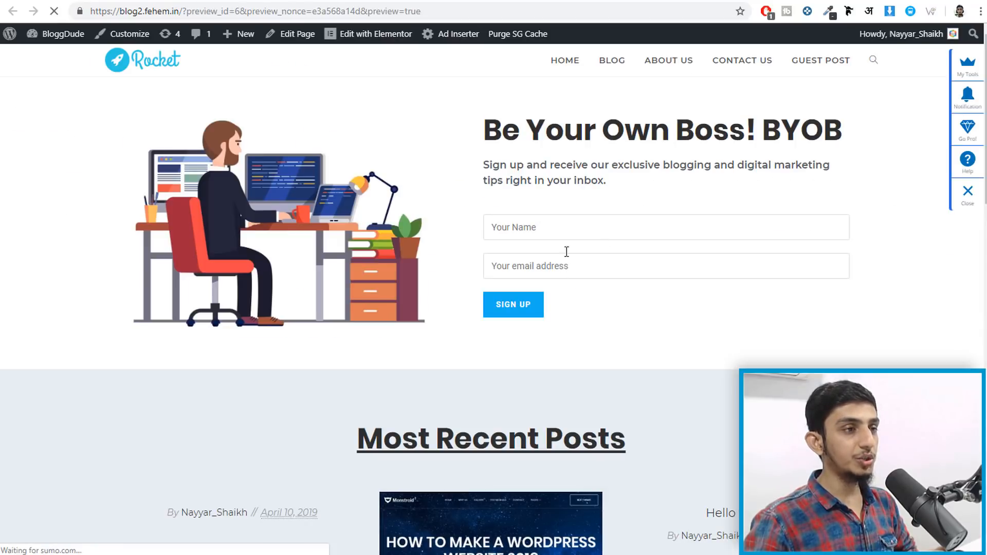
key(ctrl+w)
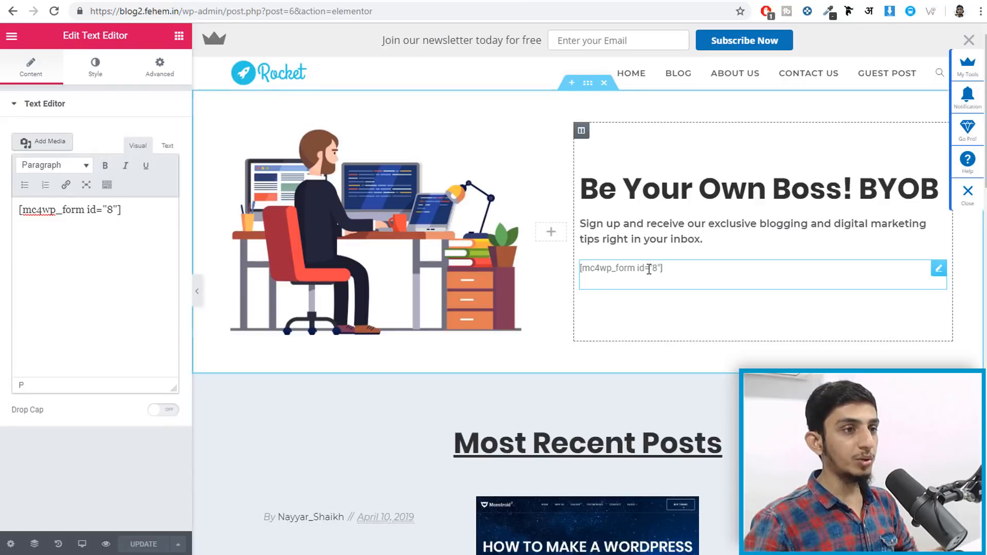
- Add a one-column section below All Deals & Promos with a Text Editor widget containing [mc4wp_form id="8"]
scroll(715, 287, down, 2)
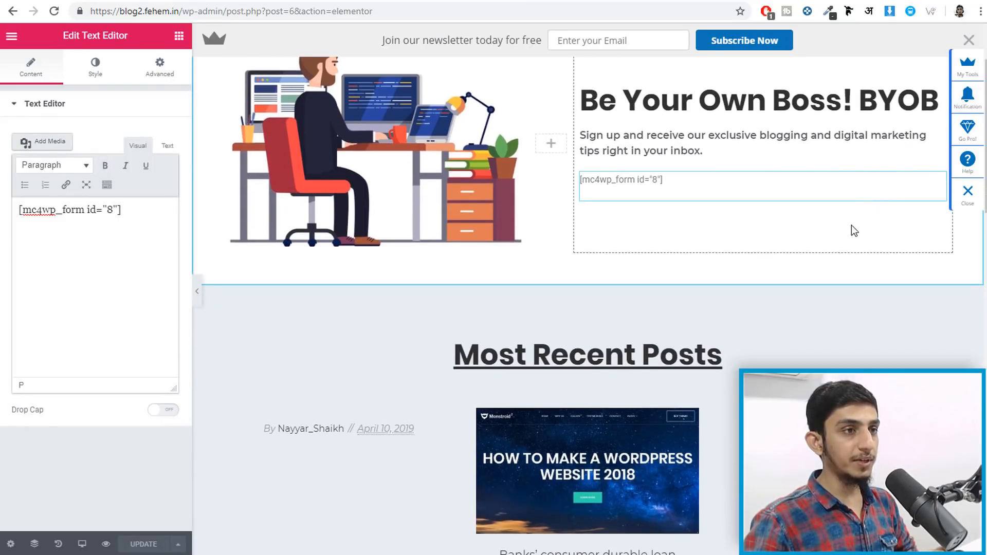
scroll(852, 242, down, 10)
scroll(850, 258, up, 3)
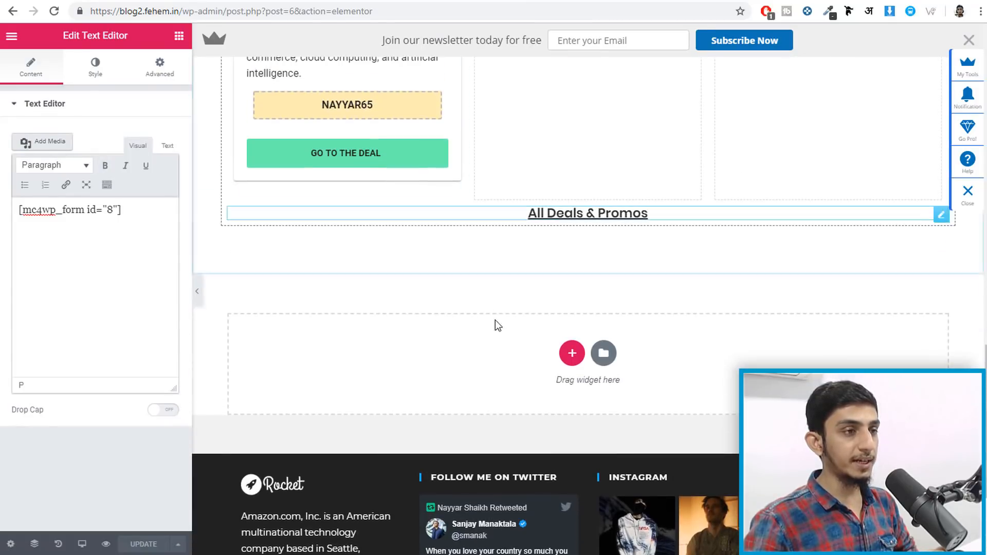
click(572, 353)
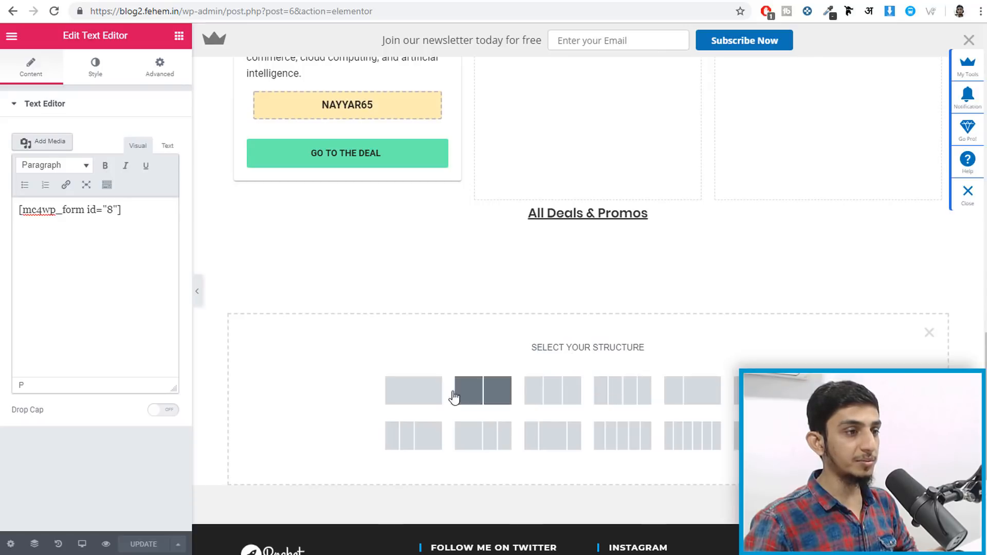
click(413, 391)
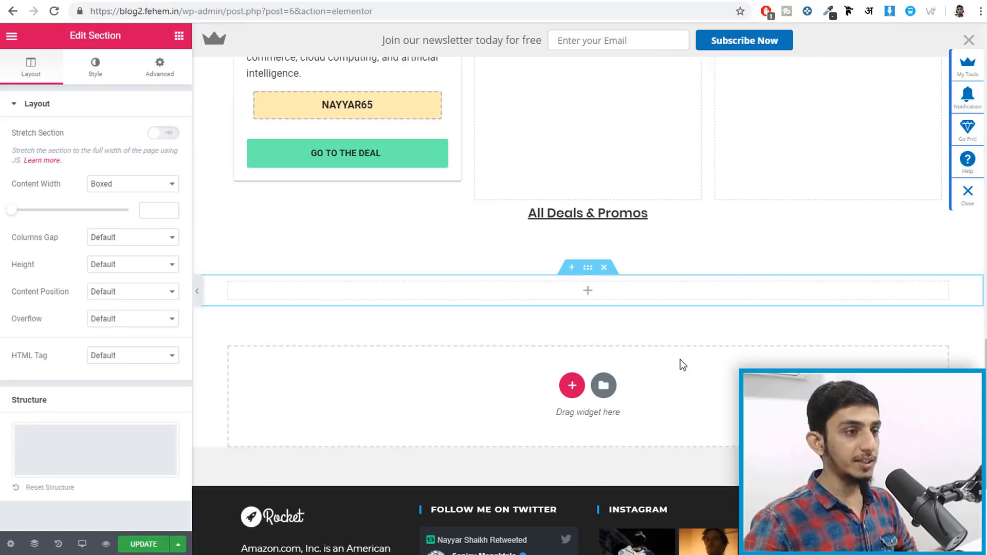
click(179, 36)
drag(142, 222, 585, 301)
key(ctrl+a)
key(ctrl+v)
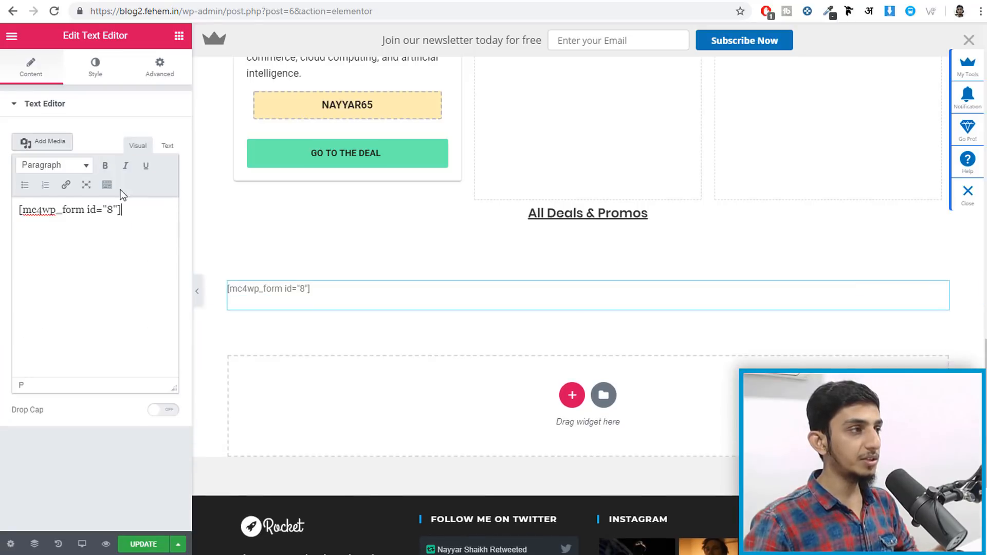
- Update the page and reload the preview to check the hero and lower signup forms
click(142, 549)
click(671, 1)
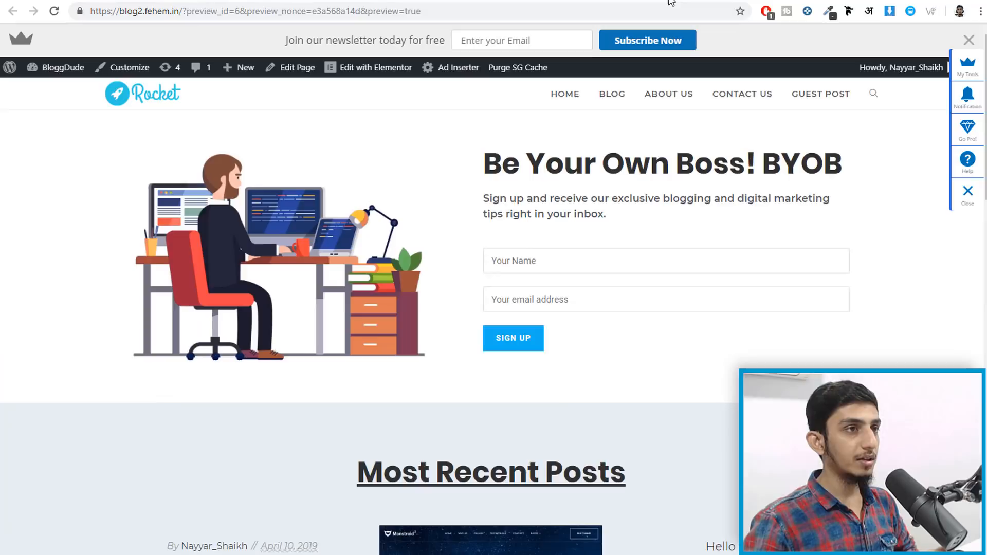
click(54, 12)
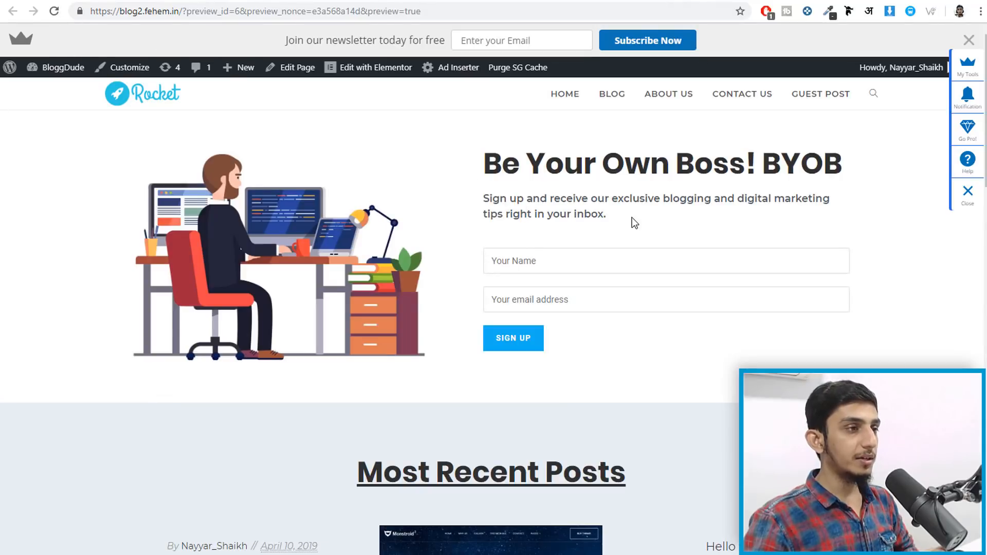
scroll(624, 306, down, 15)
scroll(626, 307, down, 3)
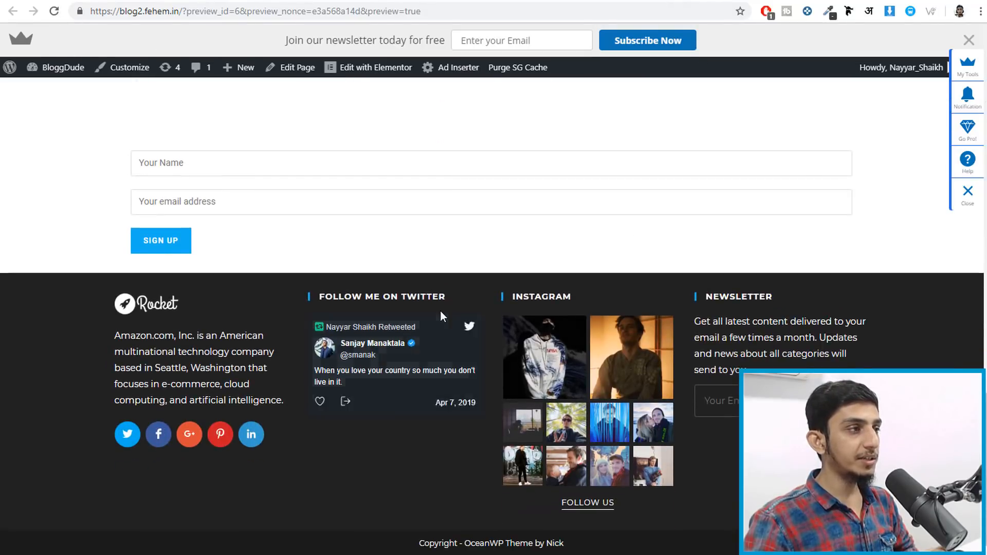
scroll(440, 310, up, 3)
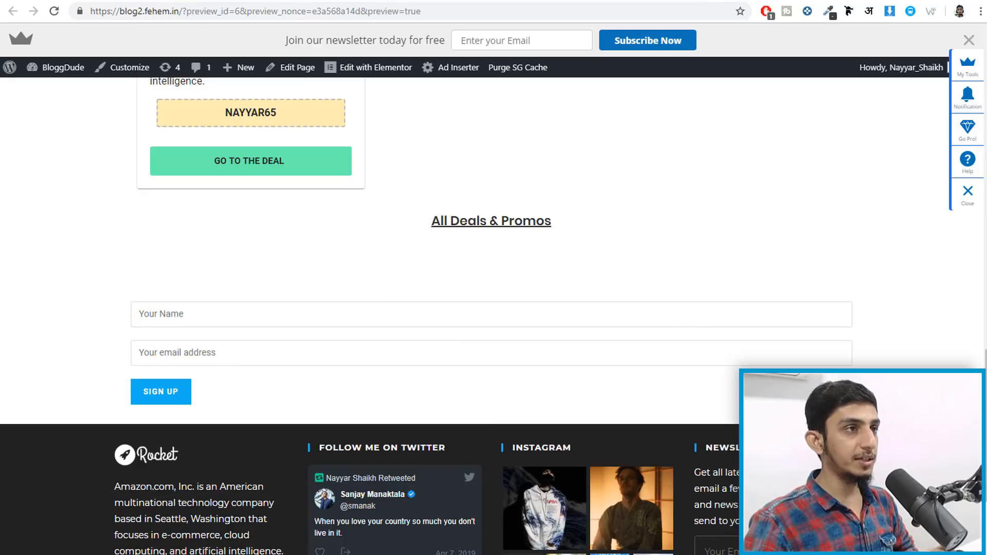
click(437, 1)
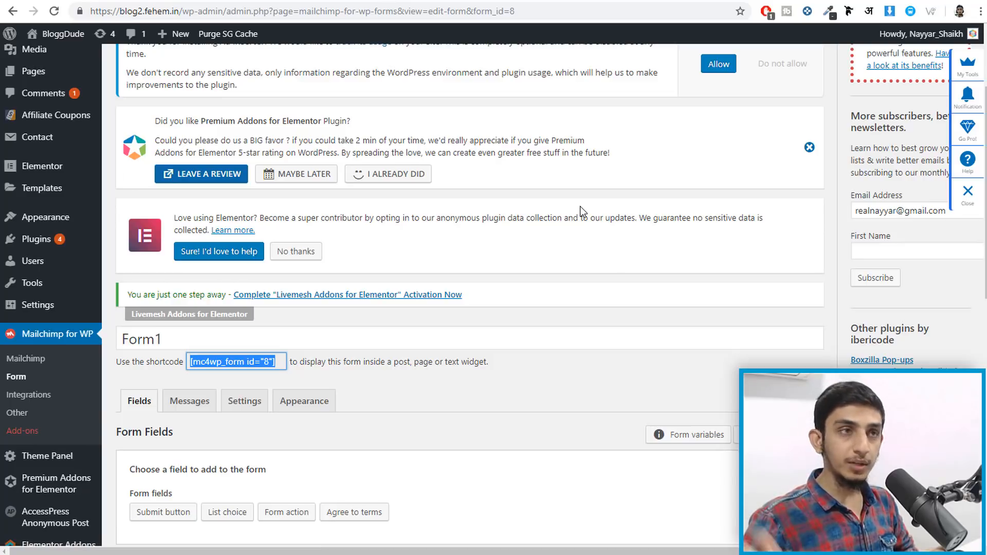
click(673, 0)
scroll(670, 234, up, 15)
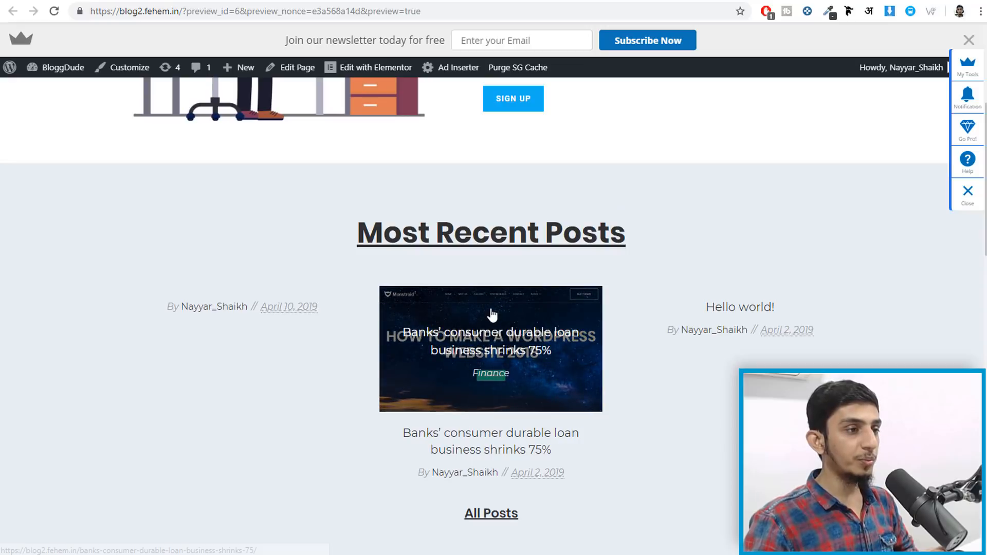
- Open the 'Banks' consumer durable loan business shrinks 75%' post and scroll through it
click(492, 314)
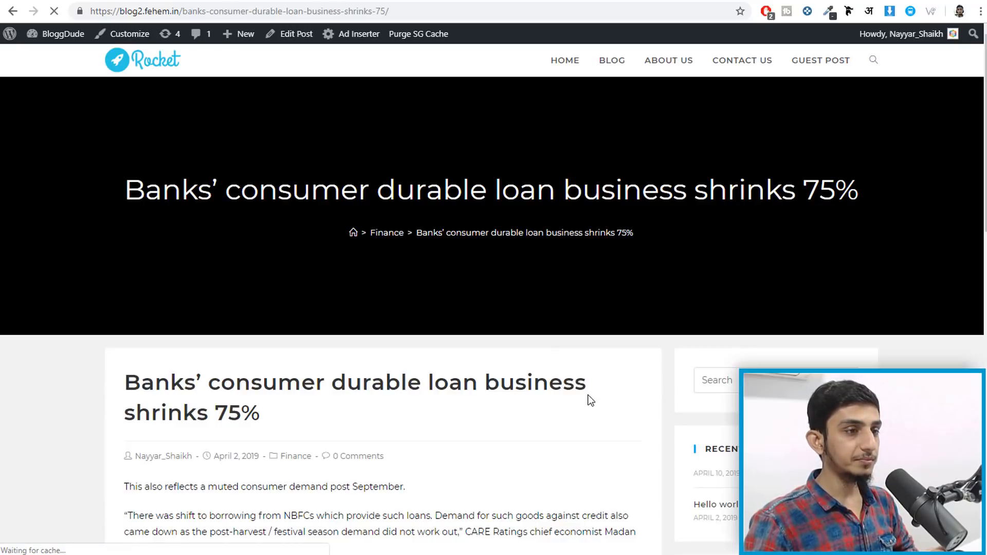
scroll(682, 392, down, 5)
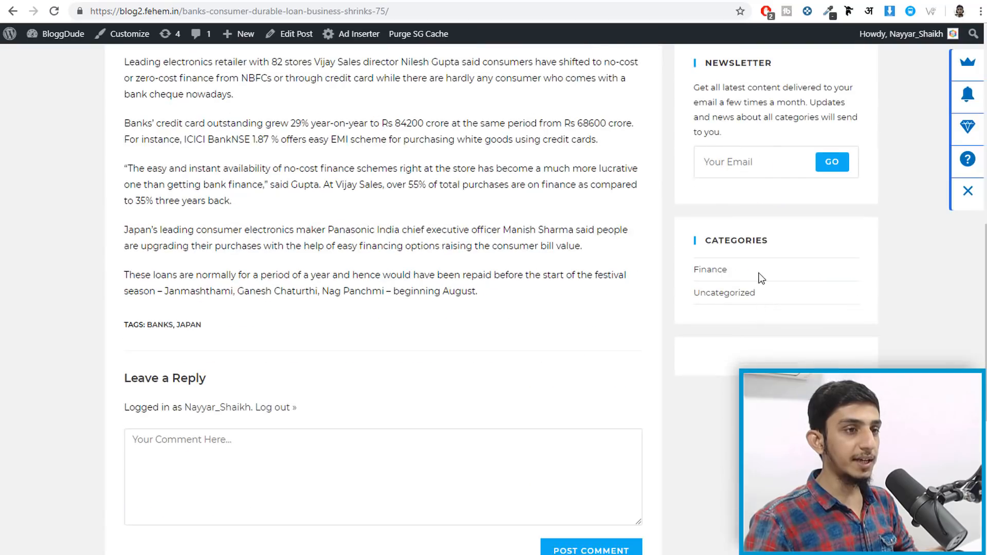
scroll(760, 277, up, 5)
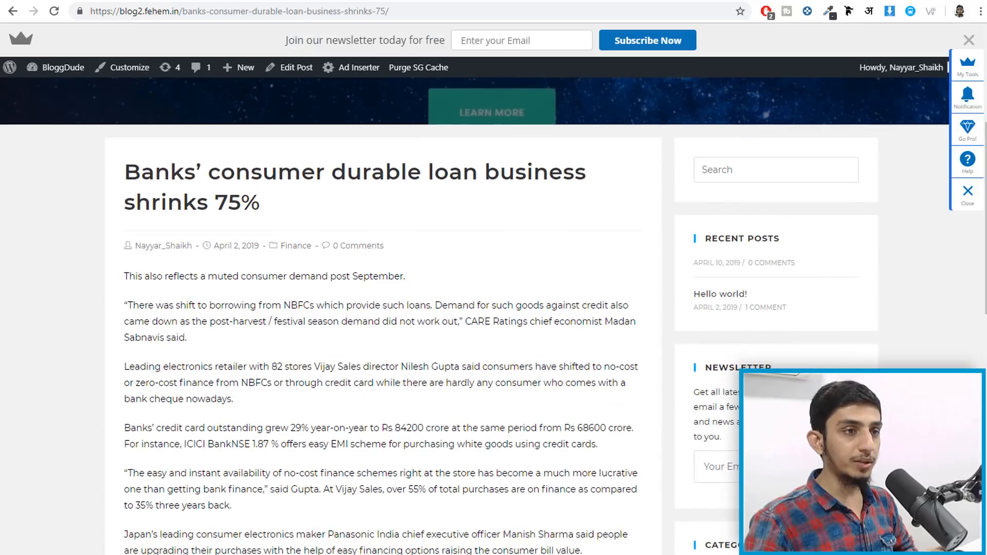
scroll(770, 272, down, 1)
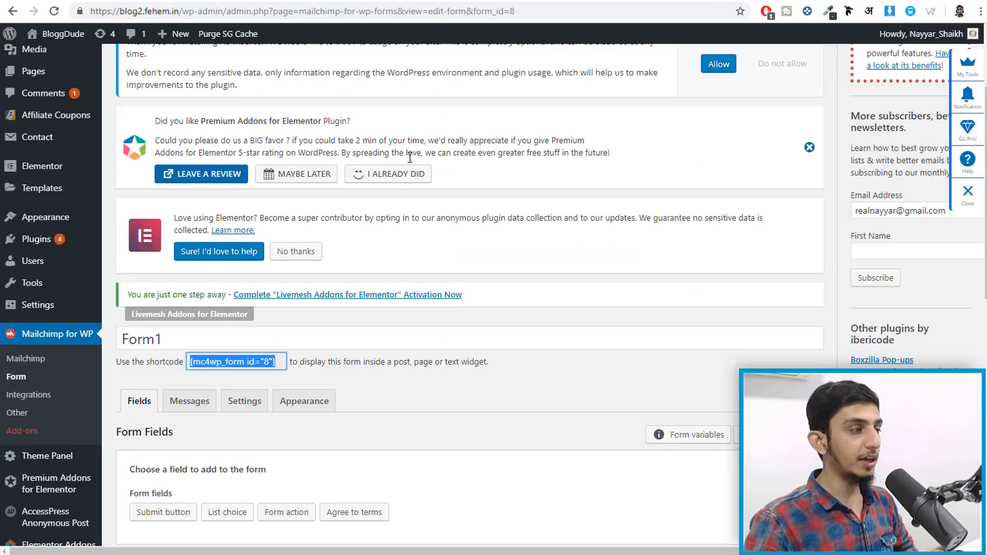
scroll(426, 192, down, 3)
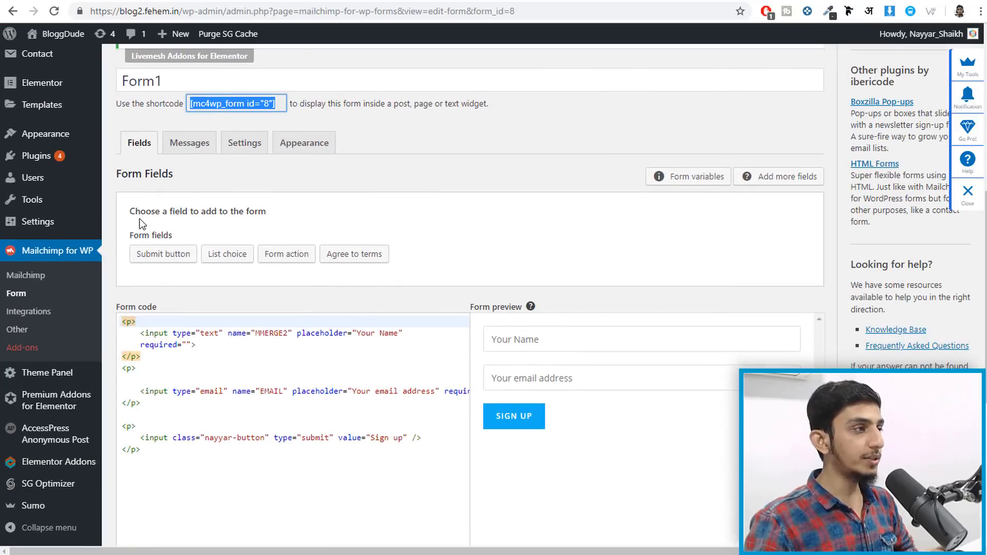
- Add a Mailchimp Sign-Up Form widget to the Default Sidebar, then reload the loan post
mouse_move(48, 138)
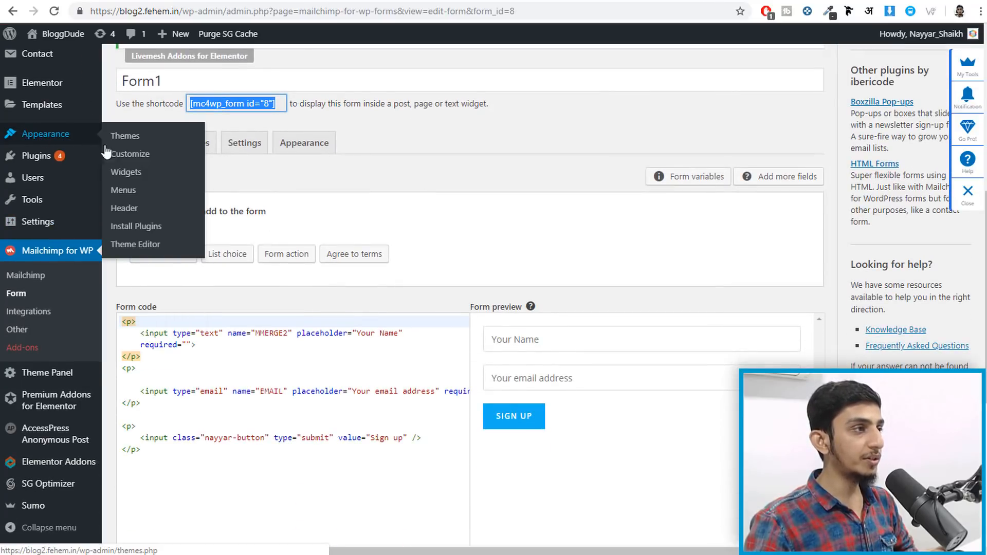
click(120, 175)
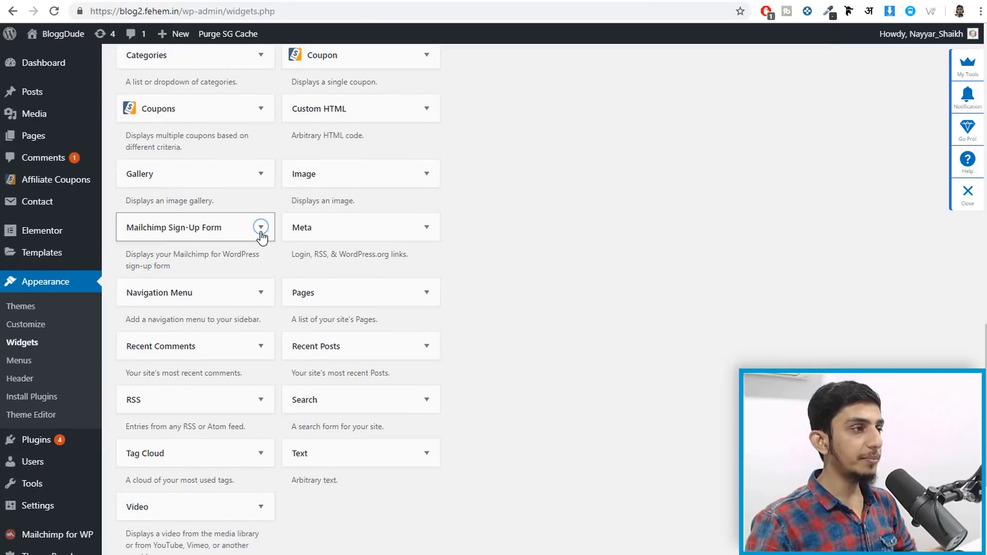
click(260, 229)
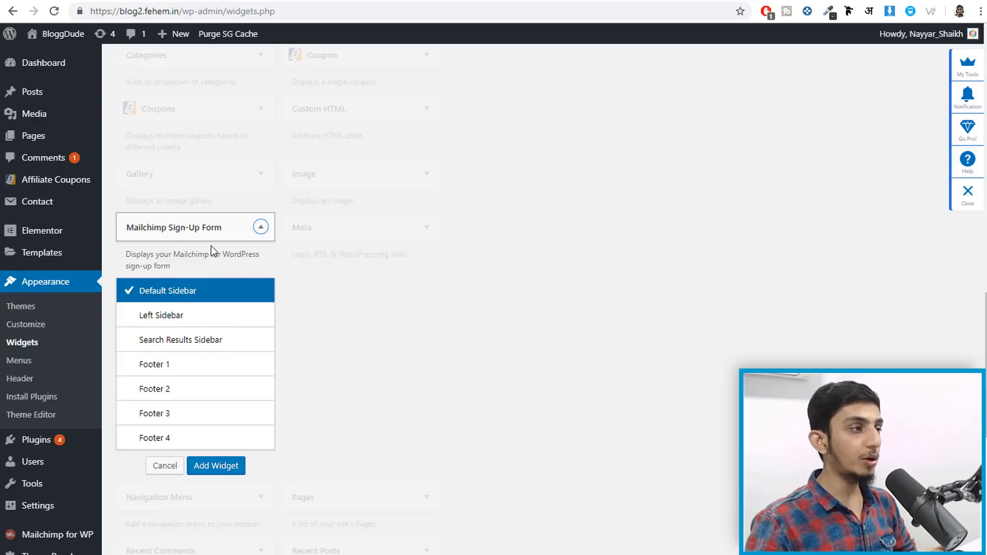
click(204, 465)
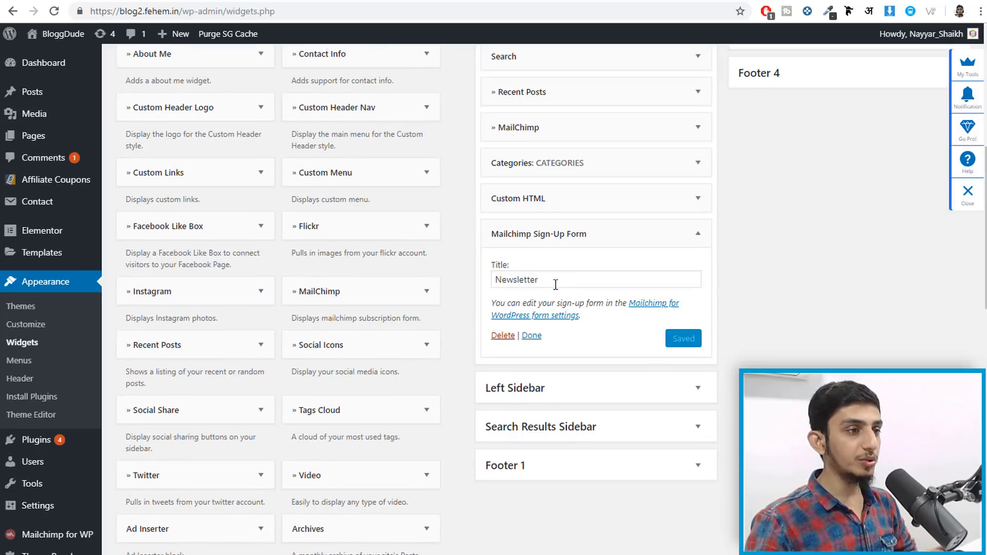
click(532, 336)
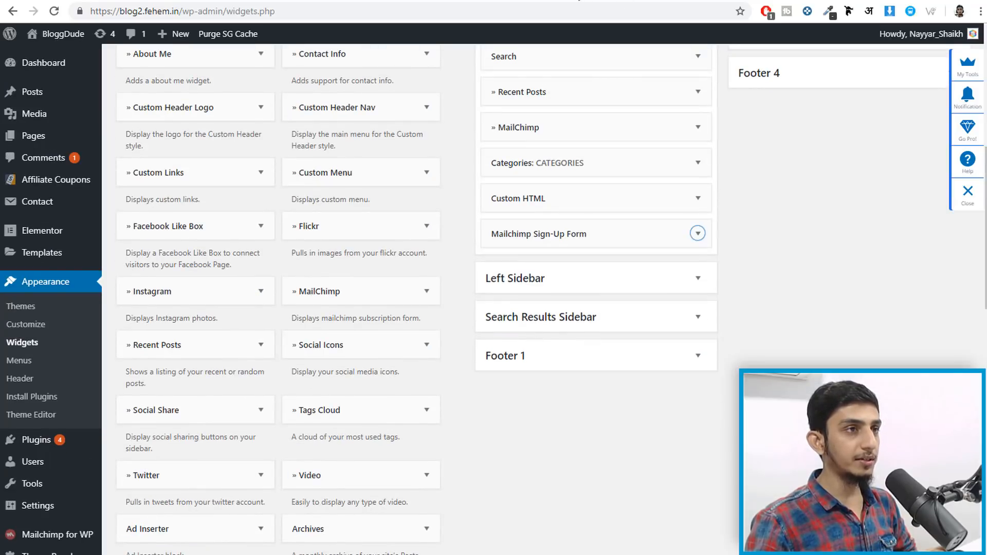
click(576, 0)
click(53, 13)
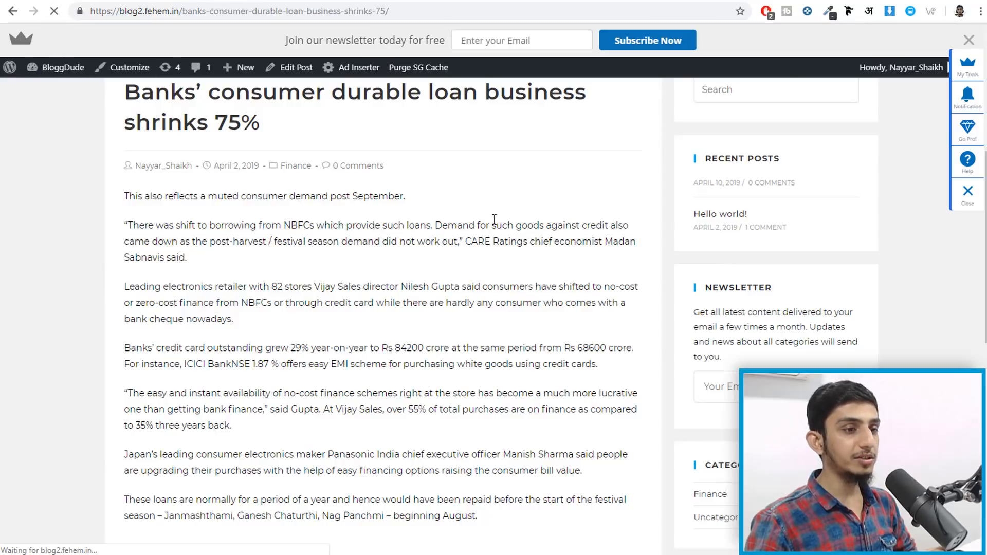
- Find the Newsletter form in the loan post's sidebar, click its name field, then return to Widgets
scroll(897, 304, down, 7)
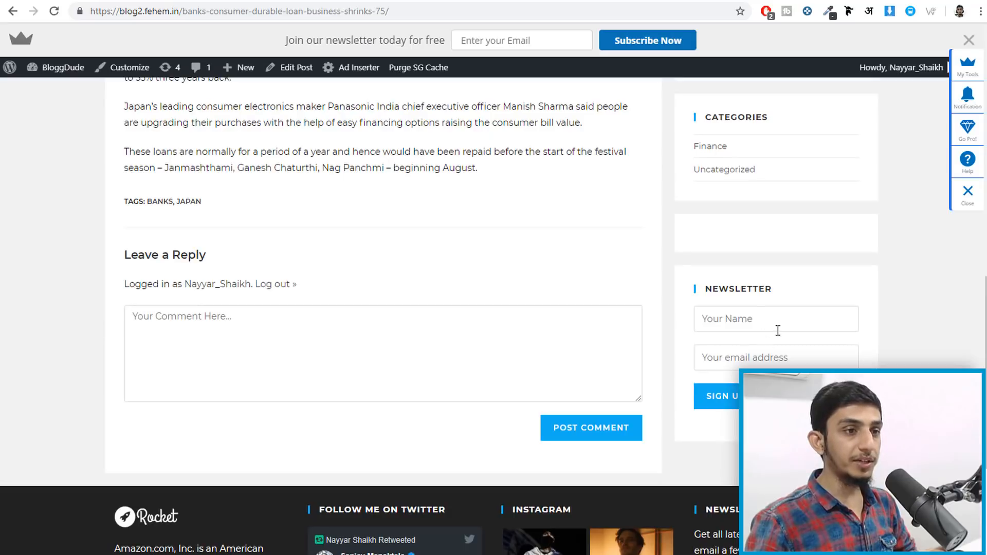
drag(771, 288, 707, 282)
click(708, 281)
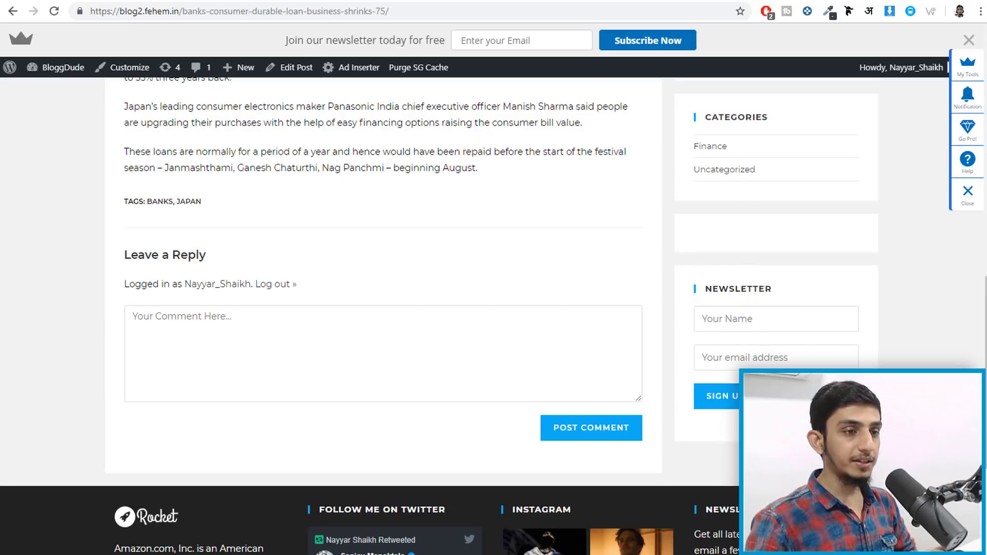
scroll(775, 266, up, 14)
scroll(678, 302, down, 6)
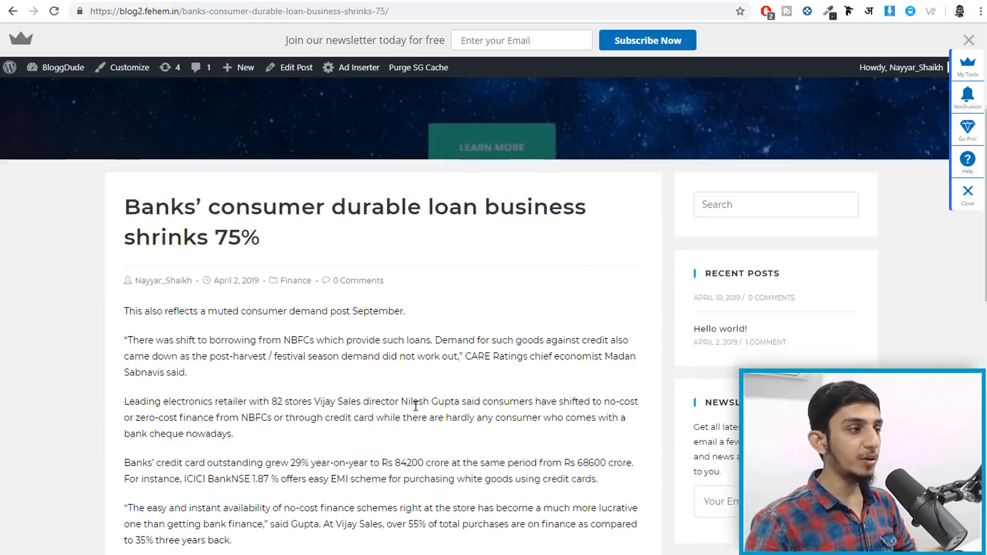
scroll(762, 311, down, 7)
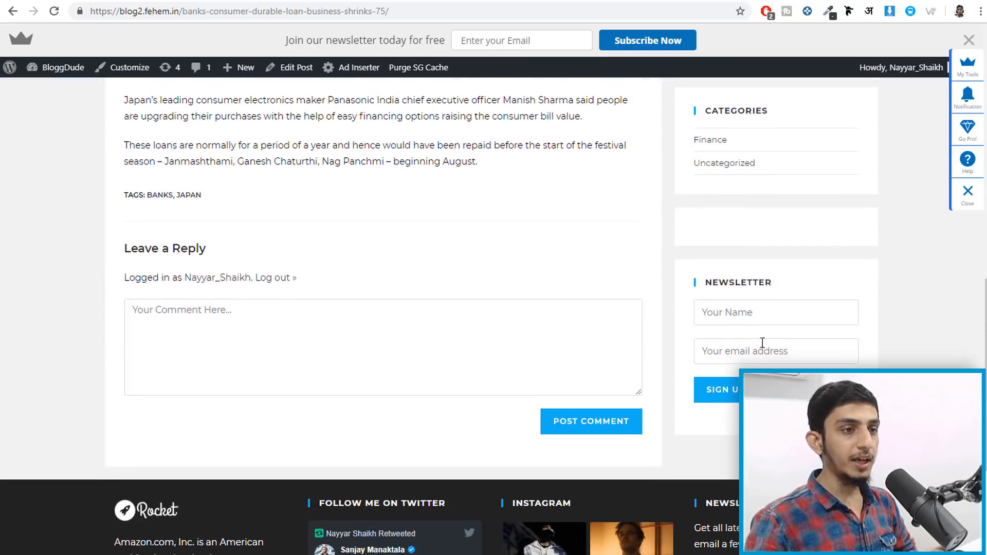
click(763, 310)
click(825, 294)
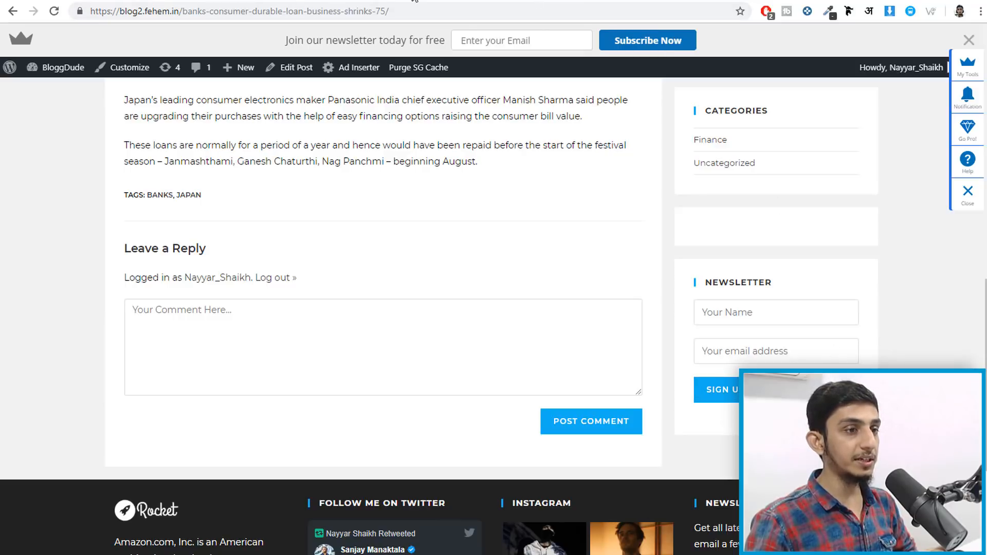
click(450, 2)
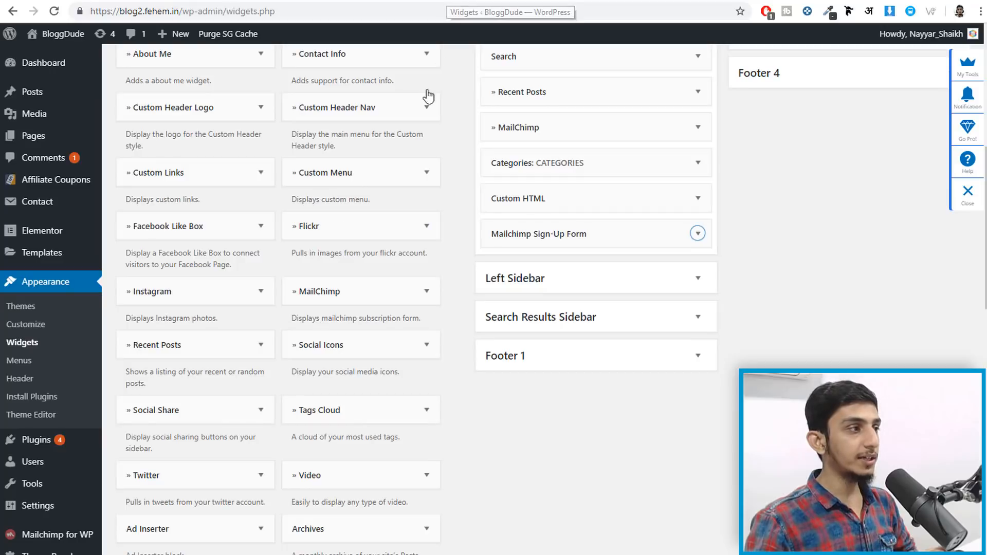
- Open the Settings tab of Mailchimp for WP Form1
scroll(140, 250, down, 1)
scroll(140, 250, down, 4)
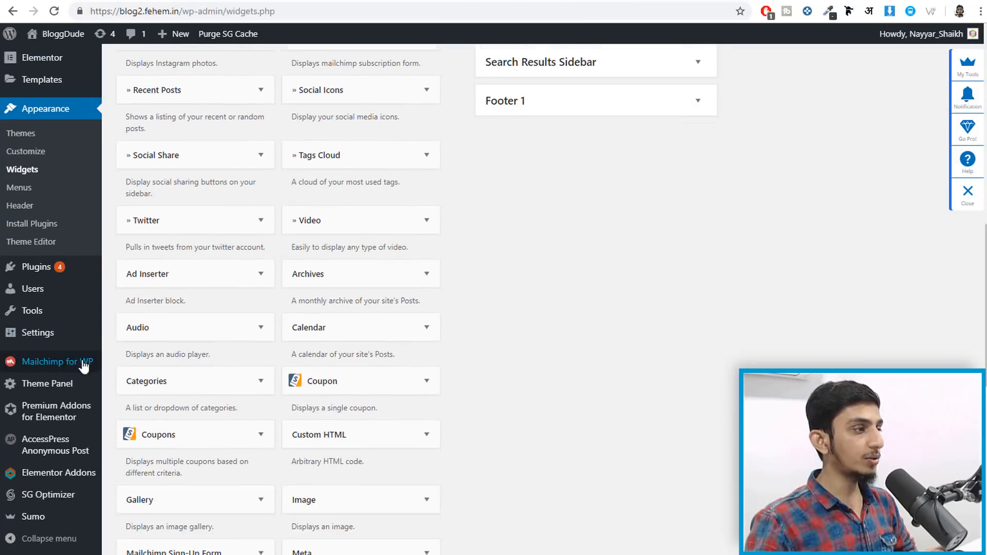
click(55, 369)
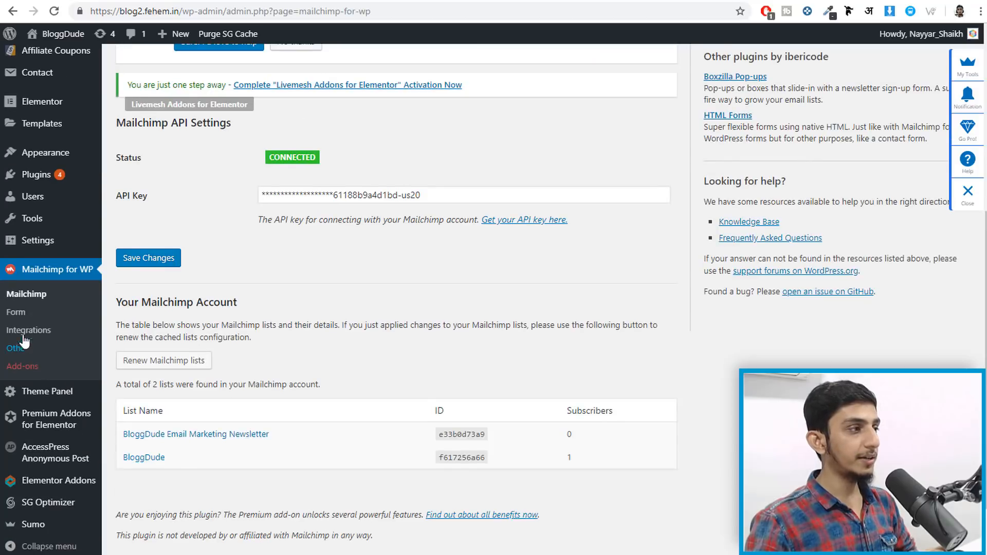
click(14, 314)
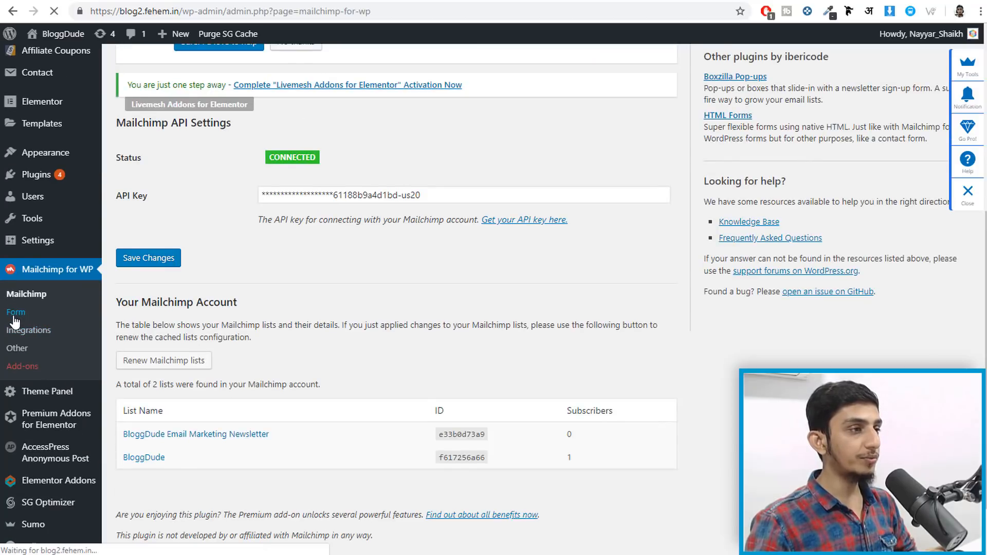
scroll(541, 321, down, 3)
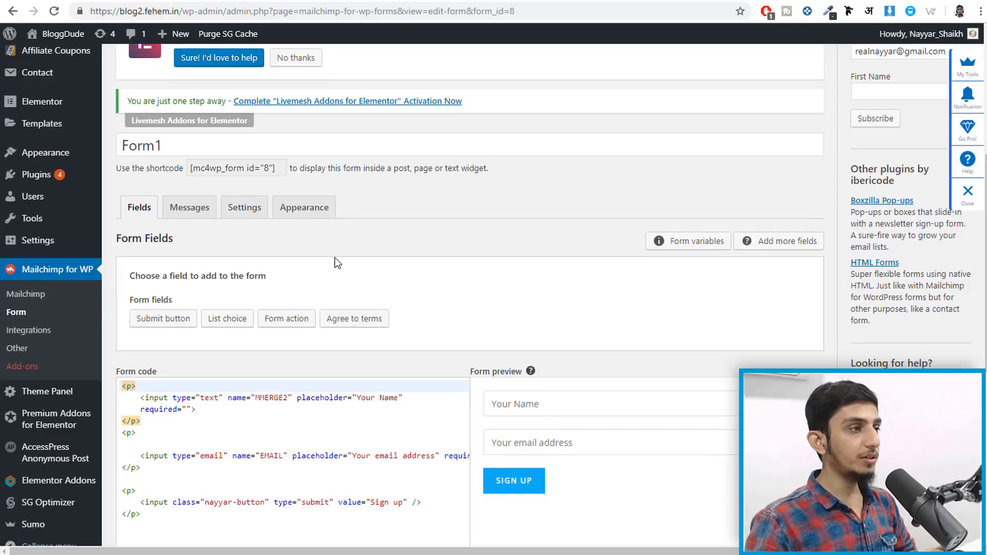
click(250, 210)
scroll(508, 320, down, 4)
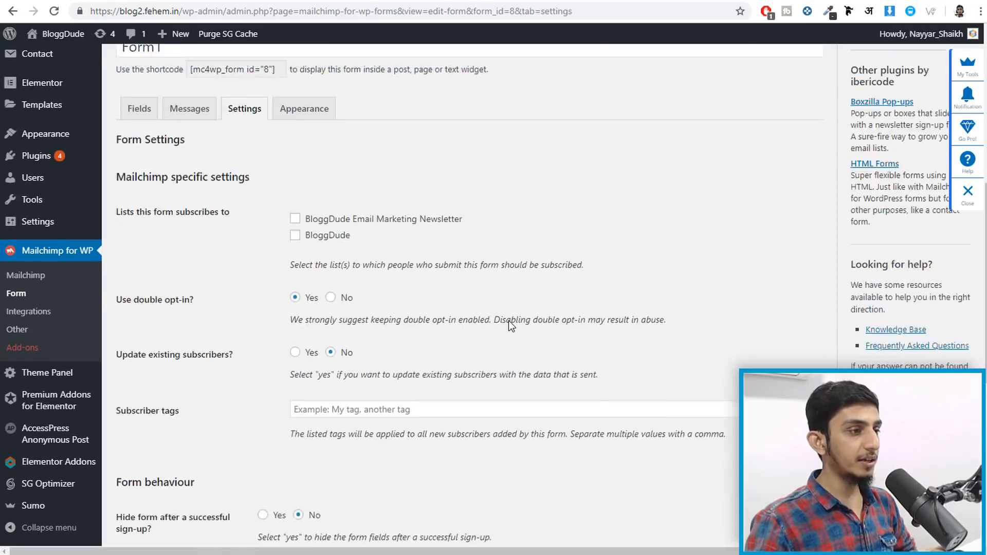
scroll(508, 320, up, 3)
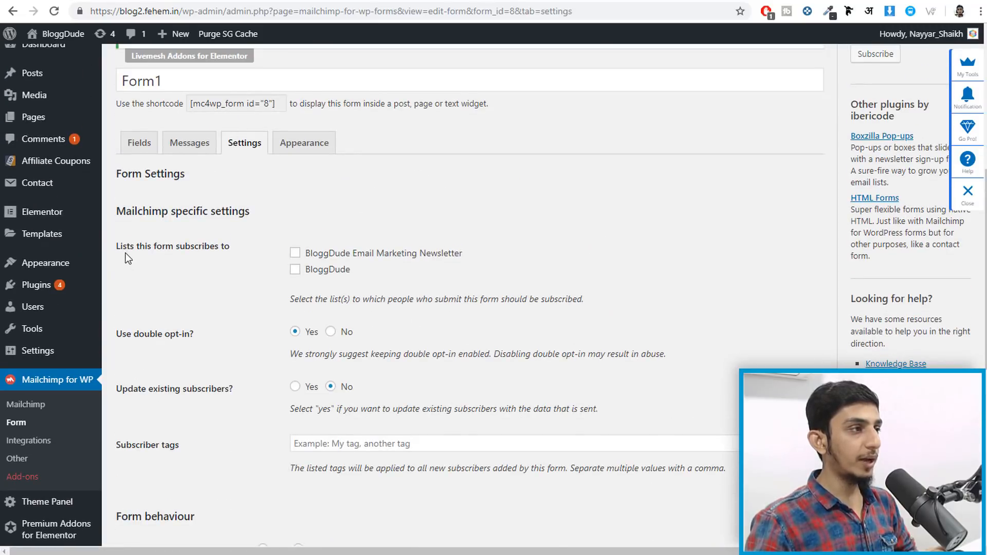
- Subscribe Form1 to the BloggDude Email Marketing Newsletter list and save the settings
drag(117, 250, 209, 250)
click(244, 249)
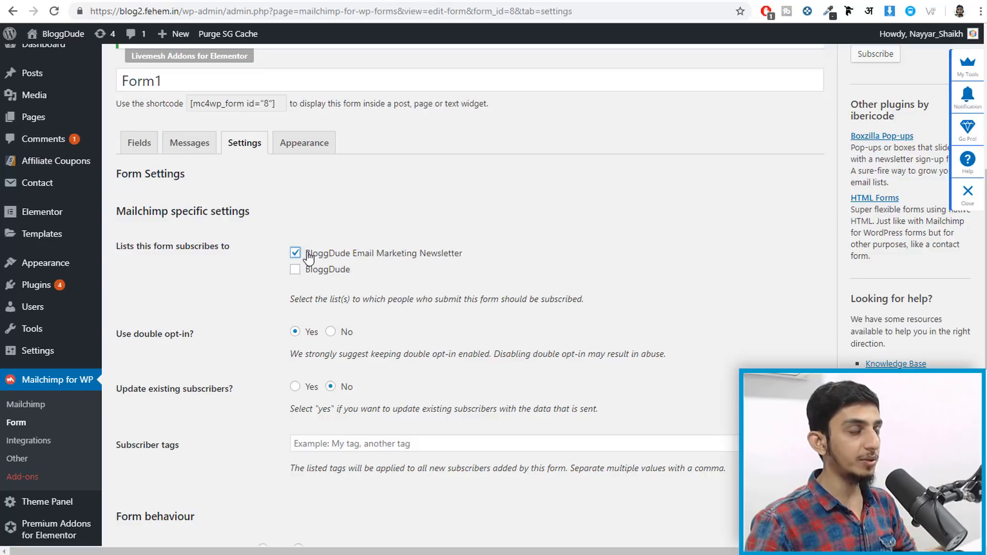
scroll(309, 257, down, 8)
click(143, 417)
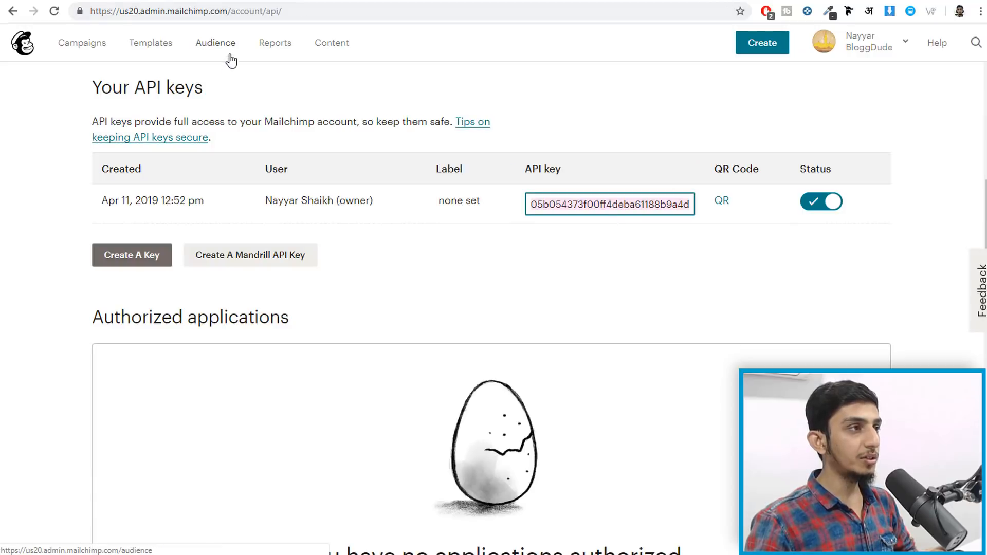
click(224, 49)
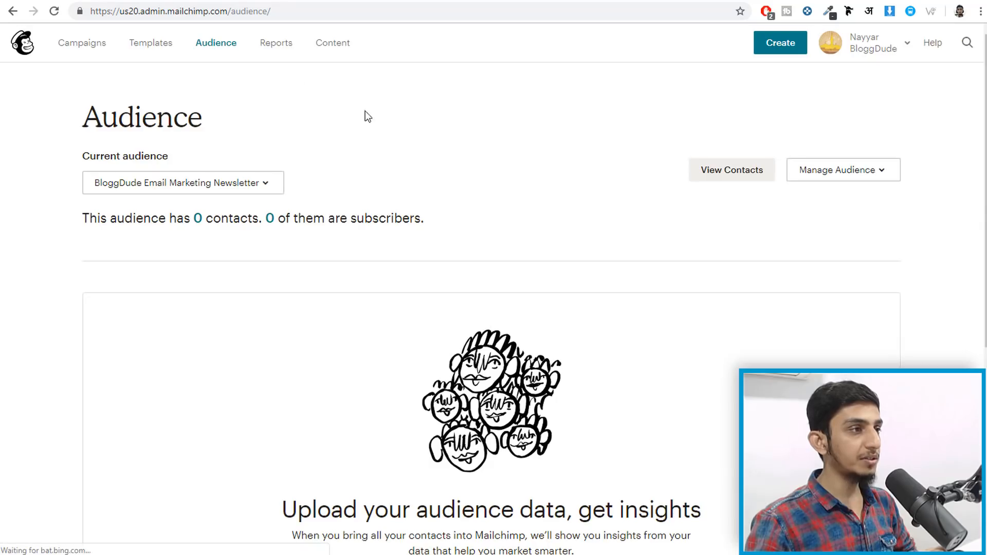
- Check the Current audience list showing BloggDude Email Marketing Newsletter, then reload the blog post
click(133, 186)
click(157, 188)
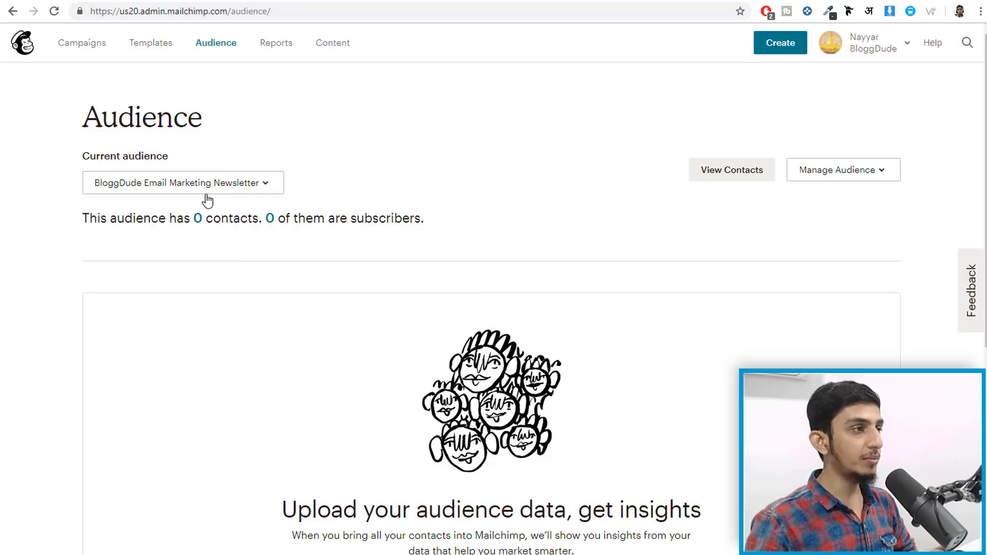
drag(224, 218, 228, 218)
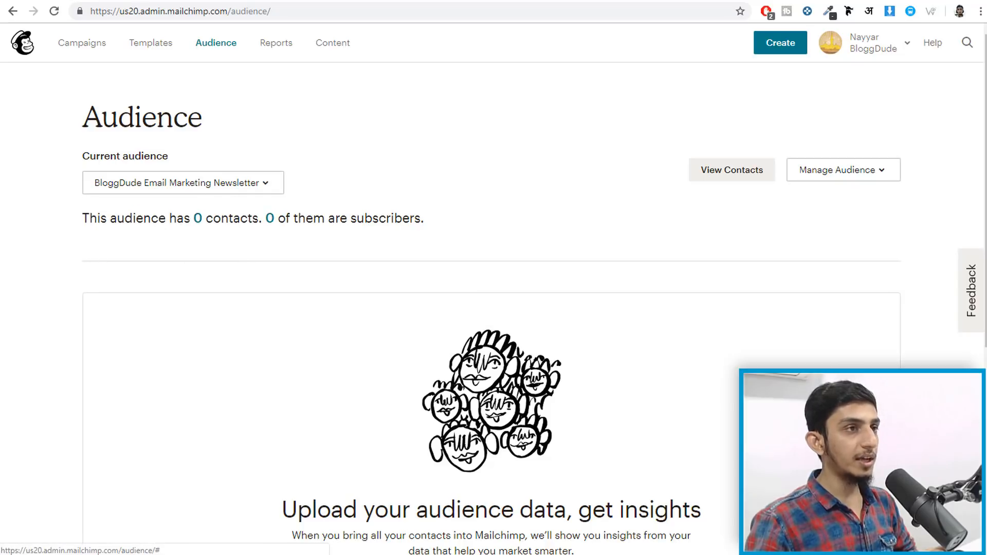
key(ctrl+Tab)
click(54, 11)
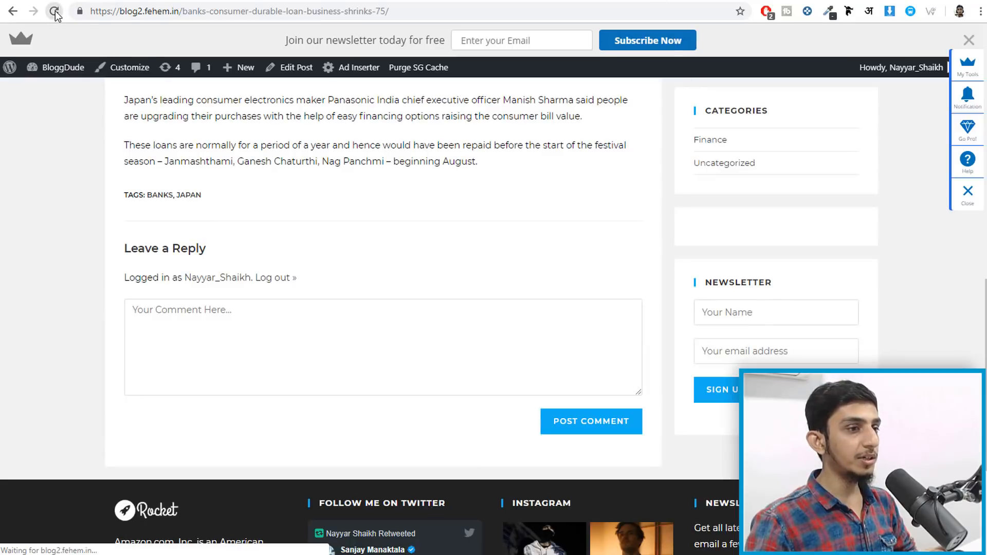
- Sign up through the sidebar Newsletter form with a test name and email address
click(758, 278)
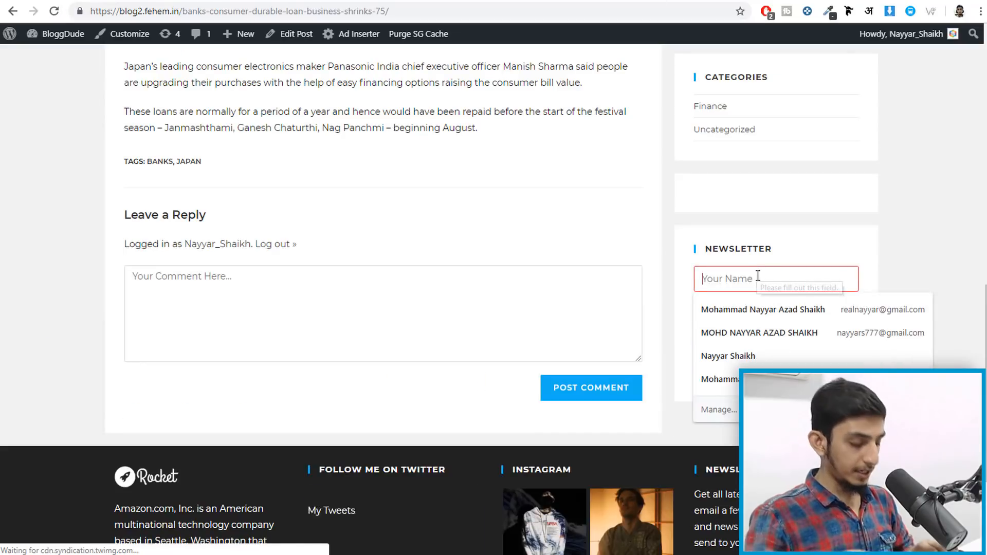
text(Nayyar)
key(Tab)
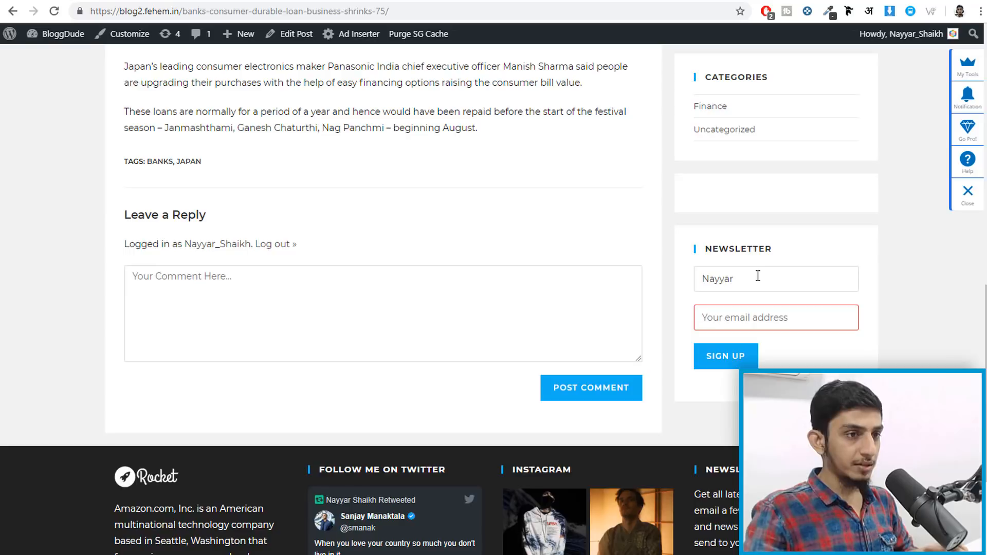
text(realn)
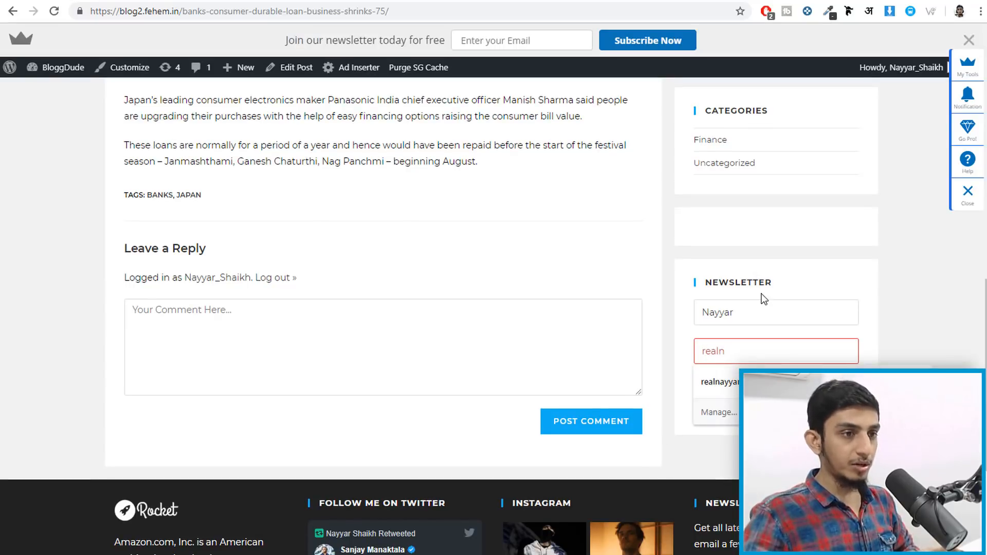
click(720, 381)
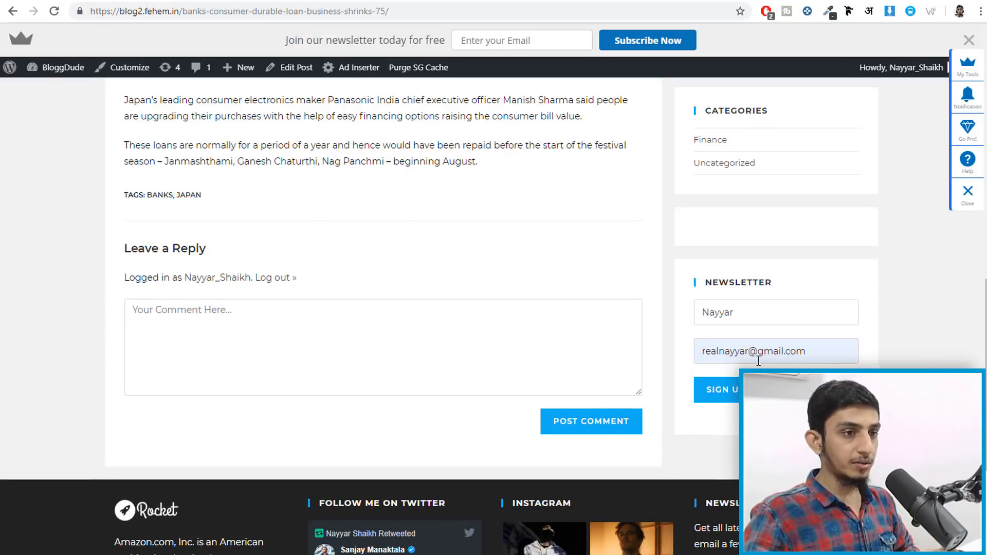
click(725, 395)
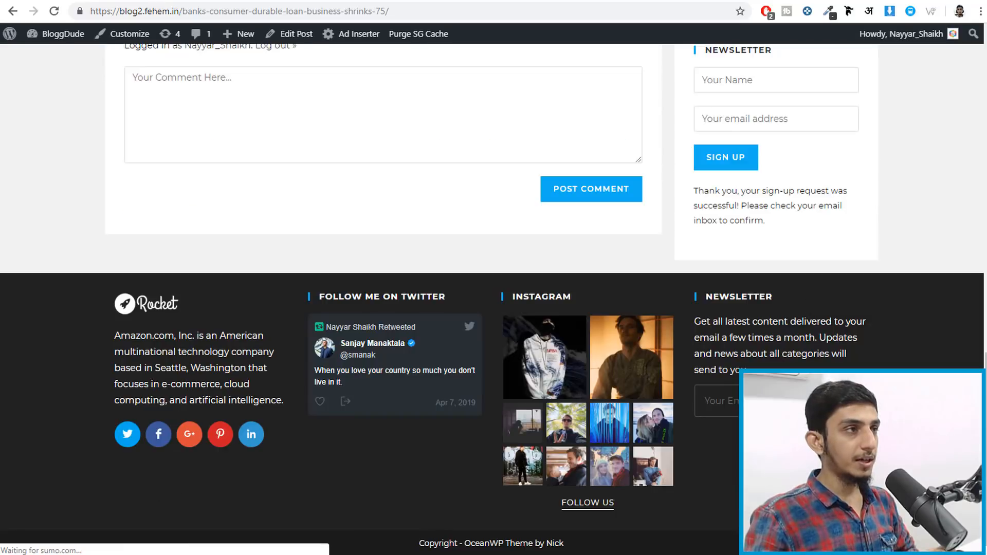
- Reload the Mailchimp Audience page for new contacts, then review the sign-up success message
click(295, 3)
click(54, 11)
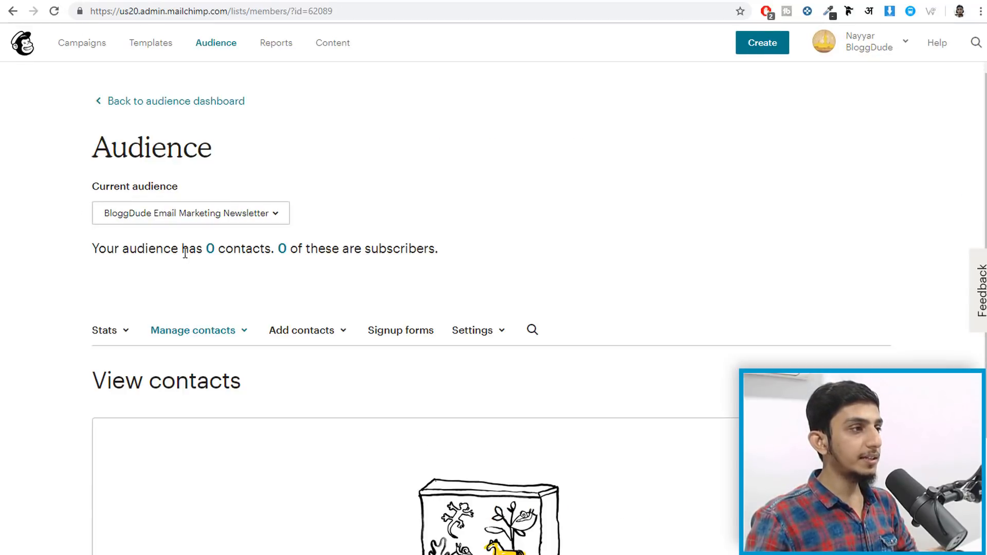
click(644, 2)
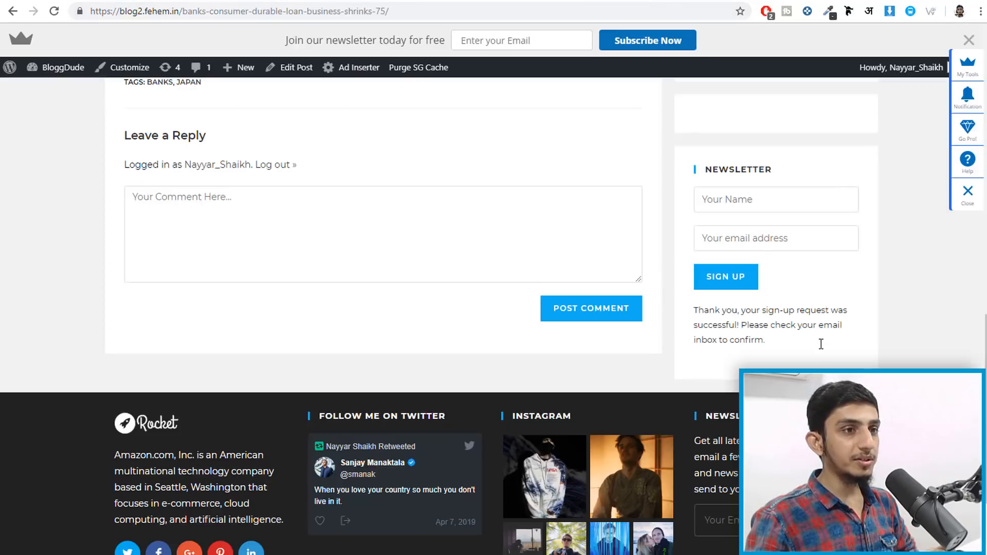
drag(696, 310, 837, 338)
click(816, 338)
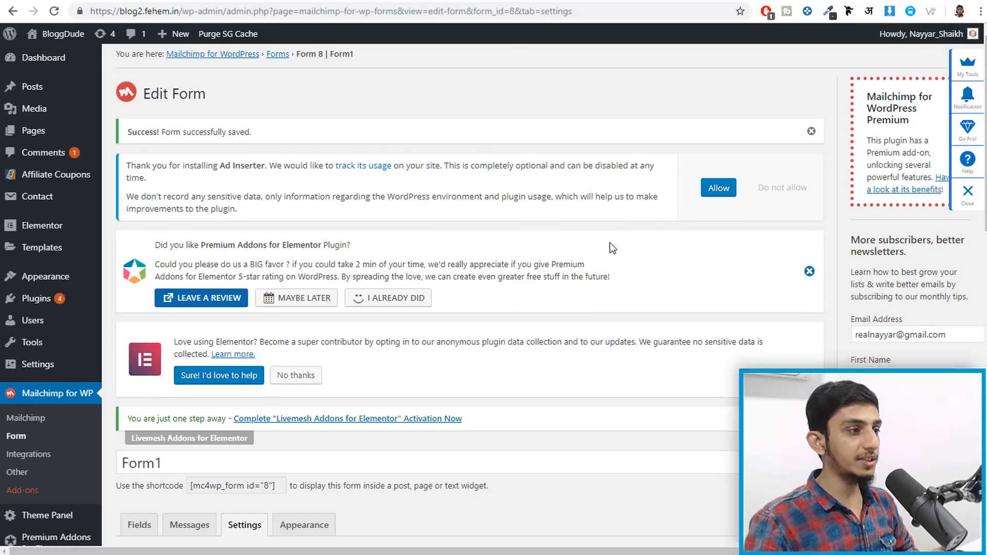
scroll(612, 247, down, 7)
- Set Use double opt-in to No for the Mailchimp for WP form and save the changes
scroll(614, 251, down, 1)
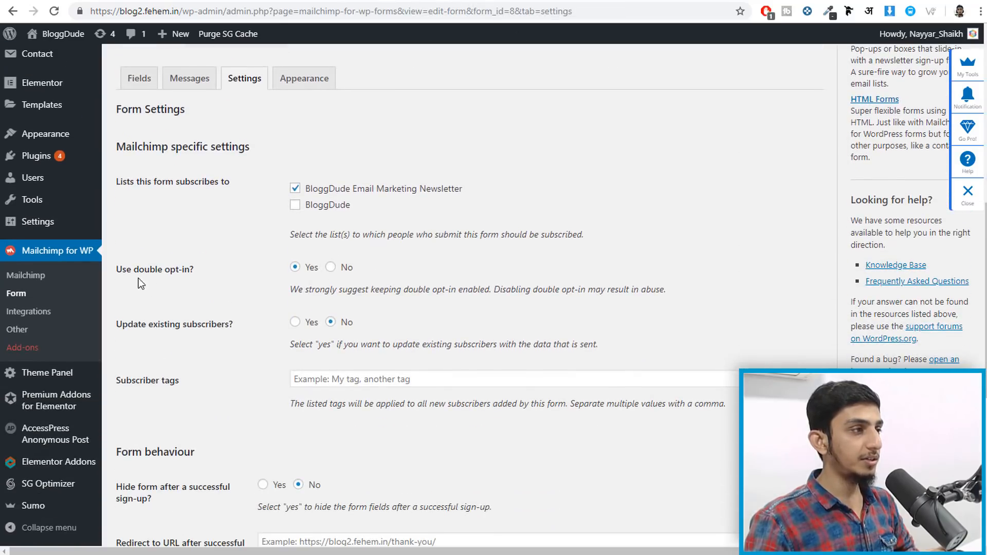
drag(120, 271, 190, 275)
click(191, 275)
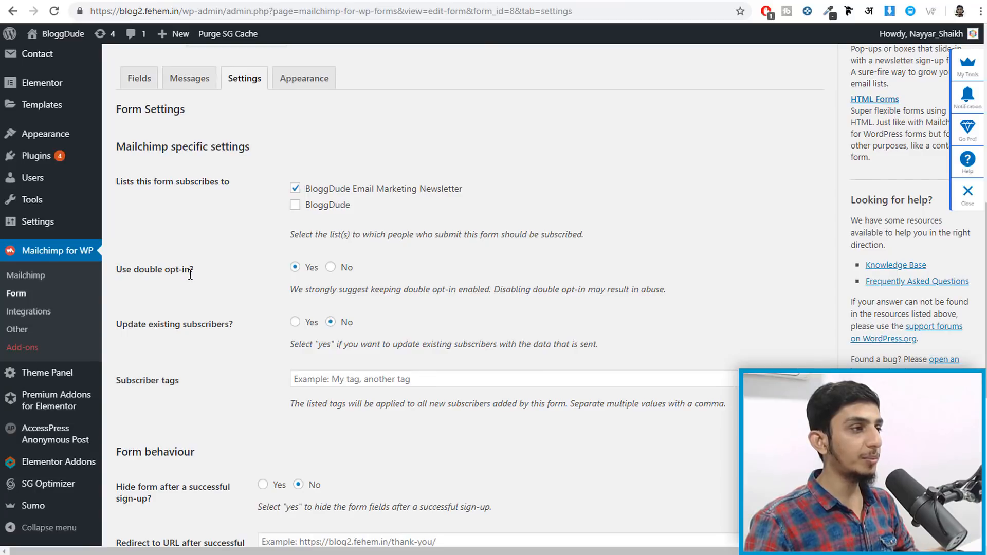
click(331, 267)
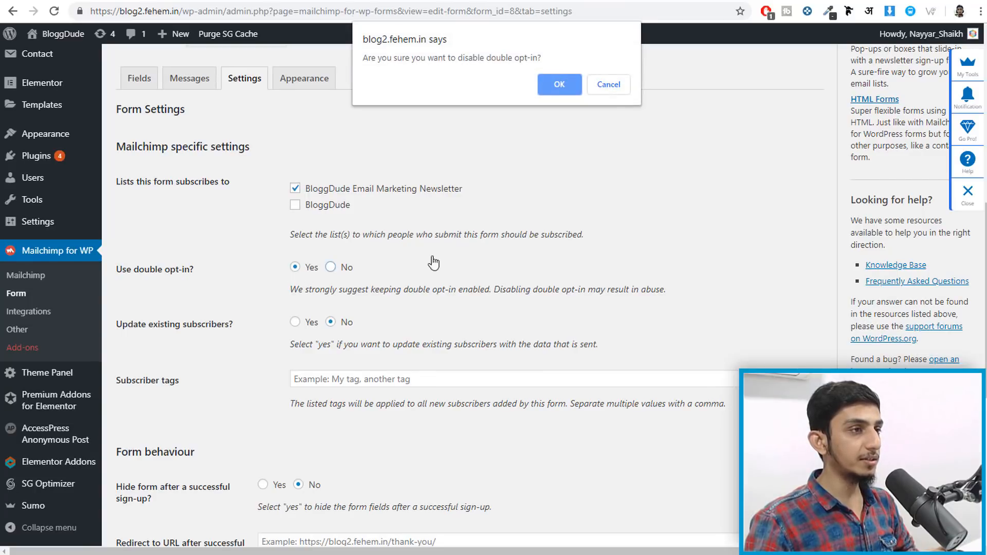
click(559, 84)
scroll(560, 359, down, 5)
scroll(558, 359, down, 1)
click(150, 371)
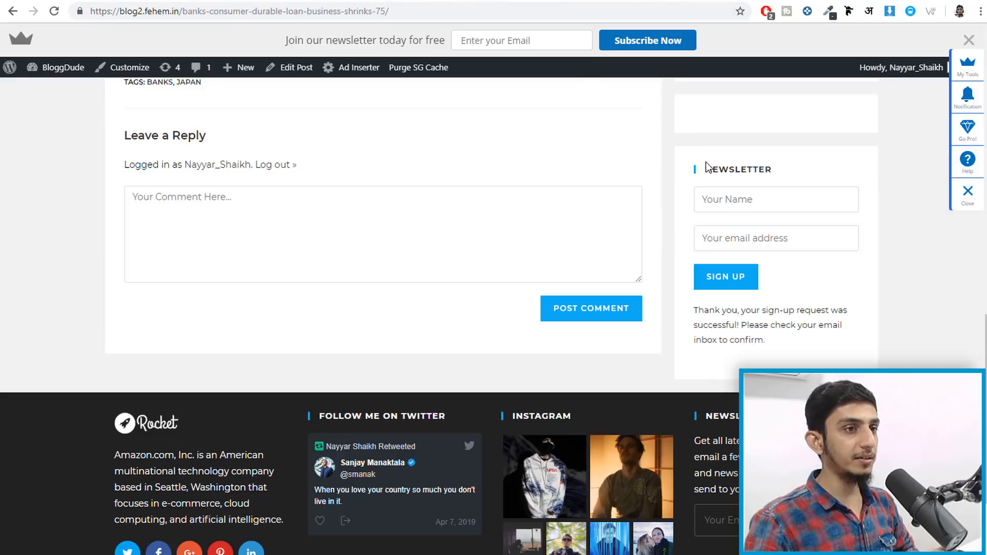
- Submit a test sign-up with a name and a saved email address in the blog's Newsletter widget
click(742, 206)
text(nayyar)
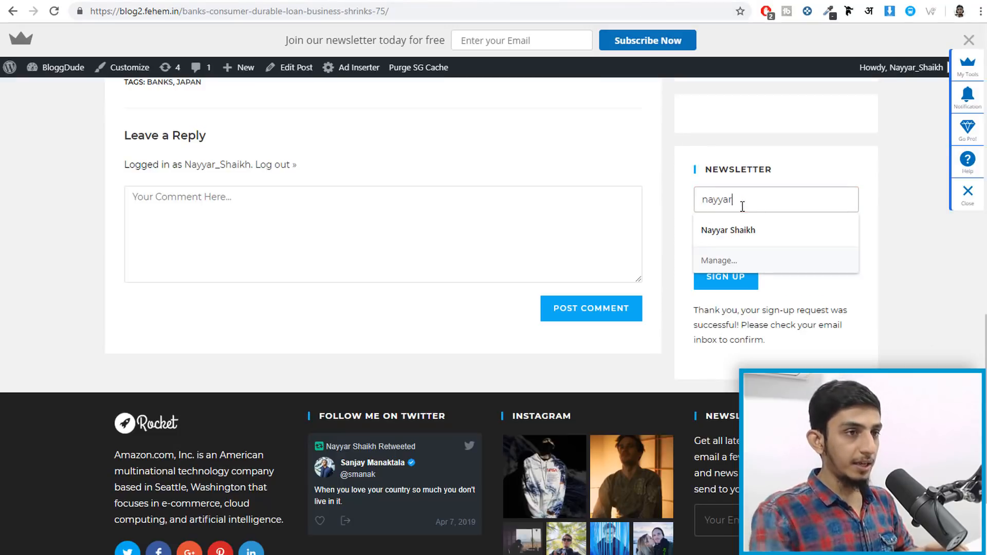
key(Tab)
text(r)
click(760, 269)
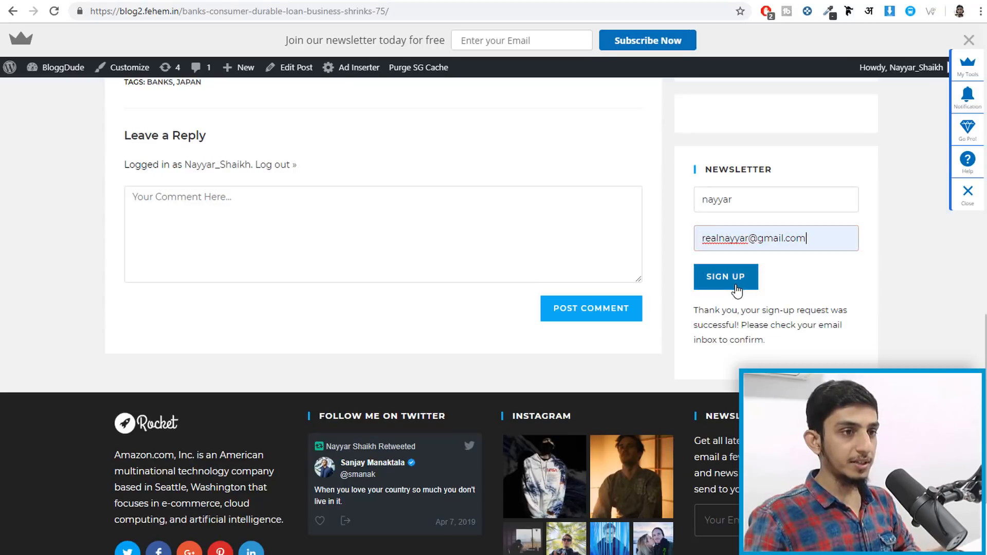
click(737, 289)
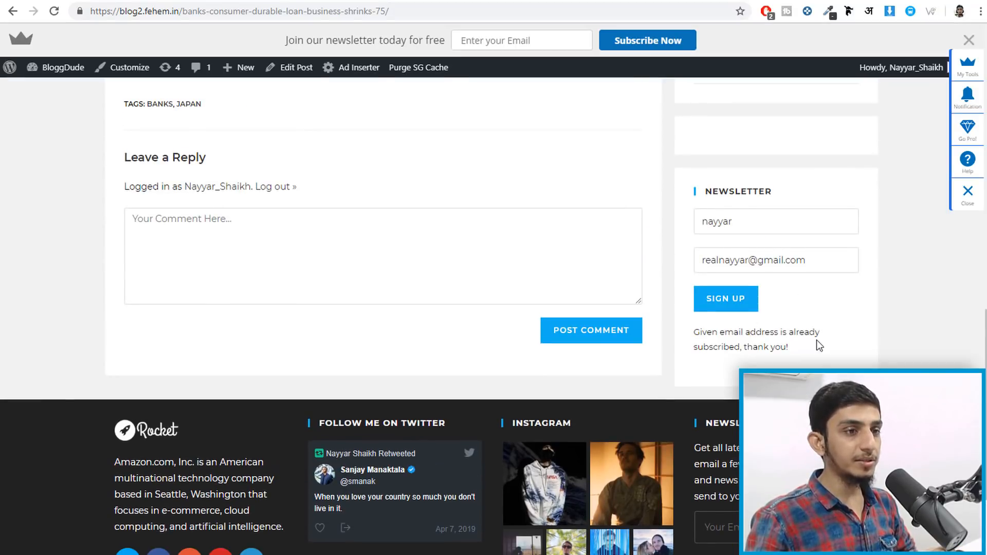
click(49, 0)
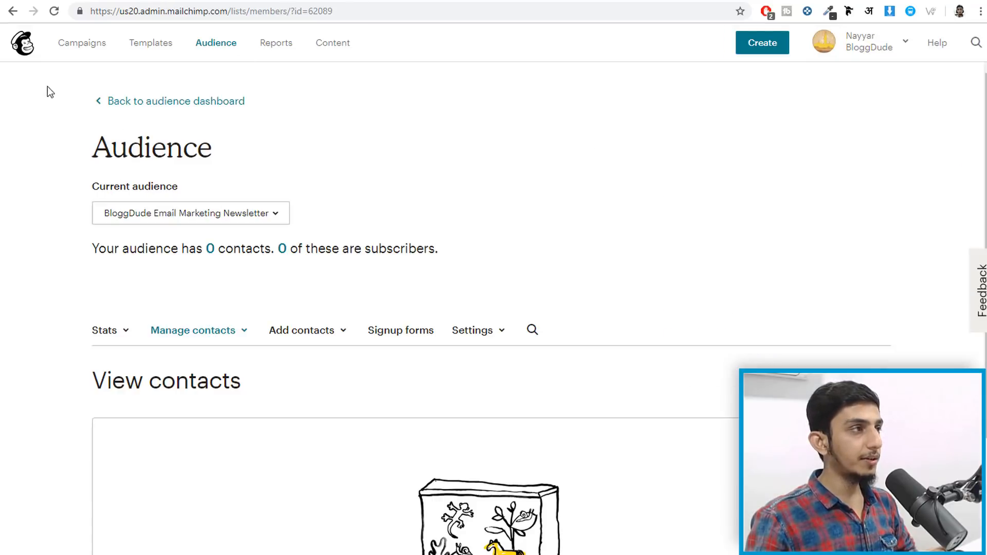
- Reload the Mailchimp audience to see 1 contact, then return to the WordPress form settings
click(54, 11)
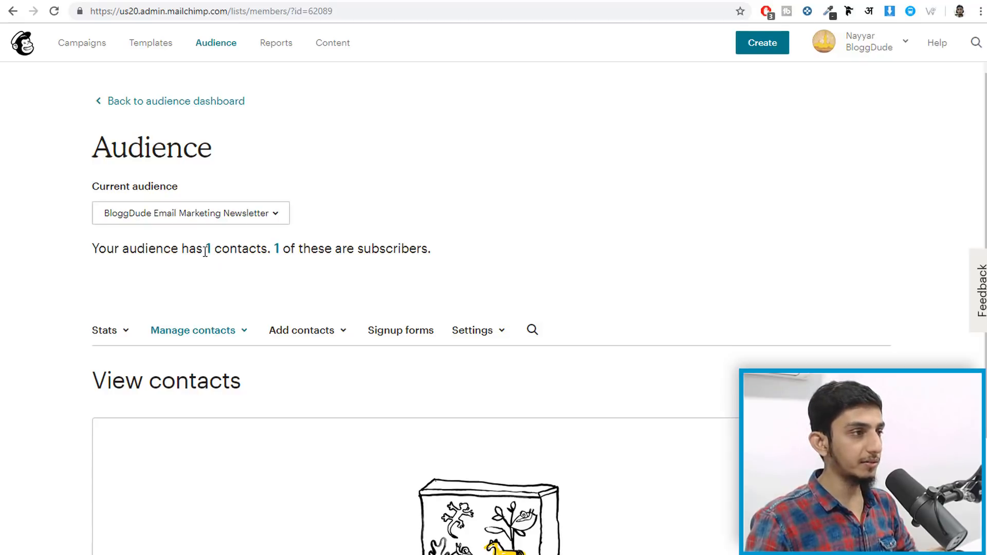
click(652, 0)
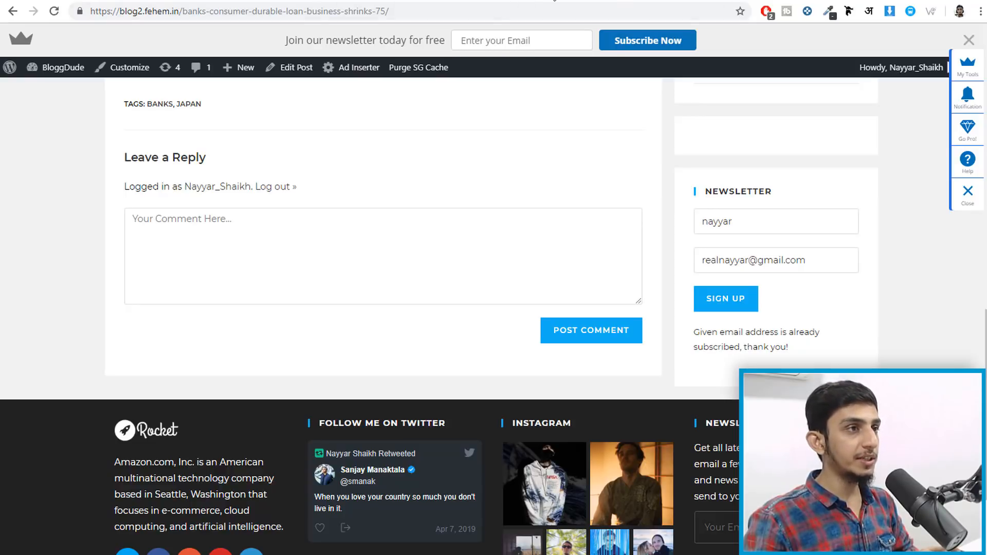
click(554, 2)
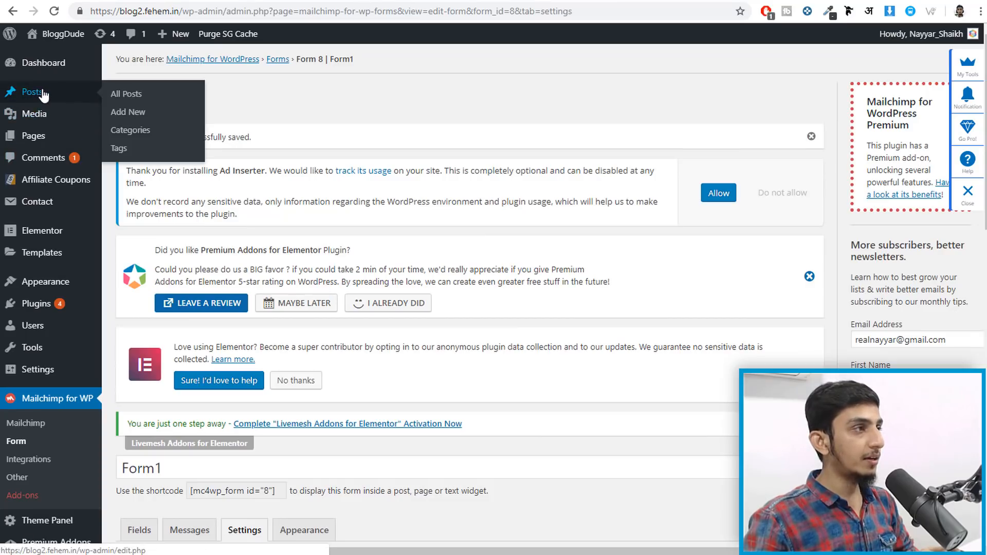
- Open the Banks' consumer durable loan post in the WordPress editor
click(122, 113)
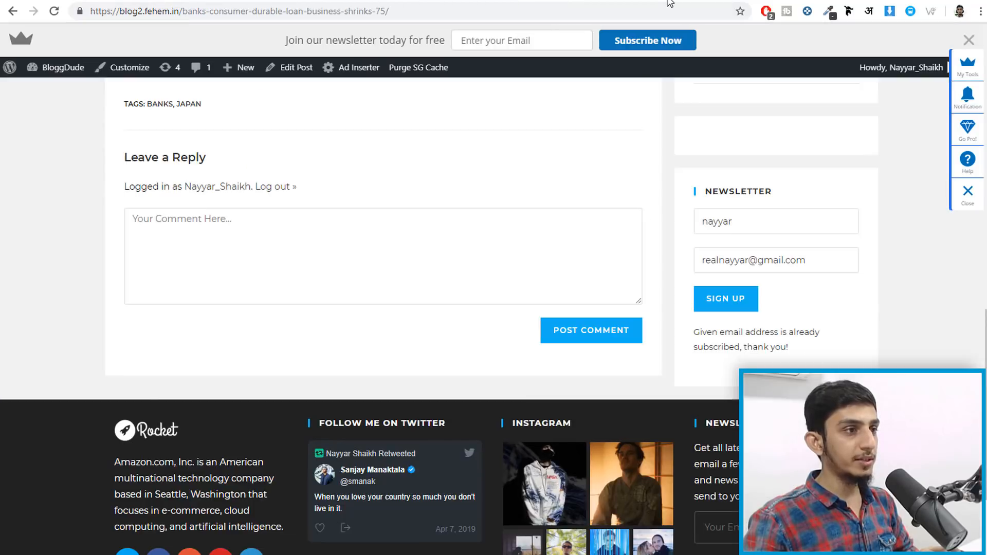
scroll(549, 271, up, 15)
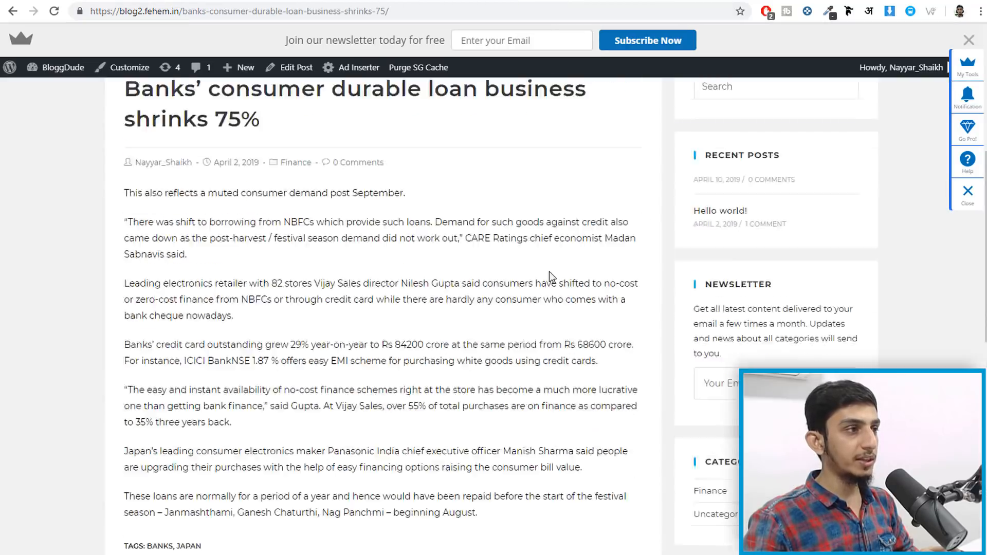
scroll(94, 338, down, 15)
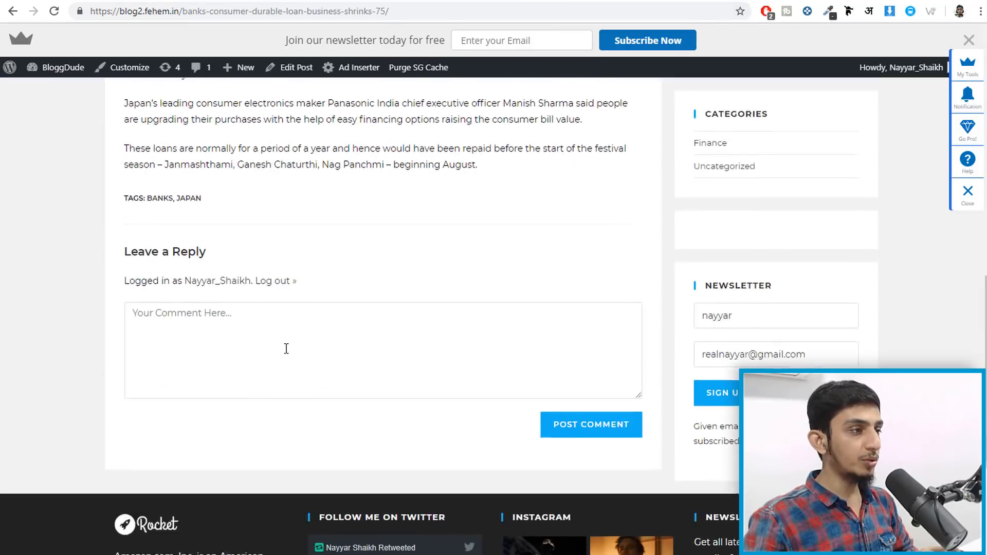
scroll(279, 343, up, 3)
scroll(279, 349, up, 1)
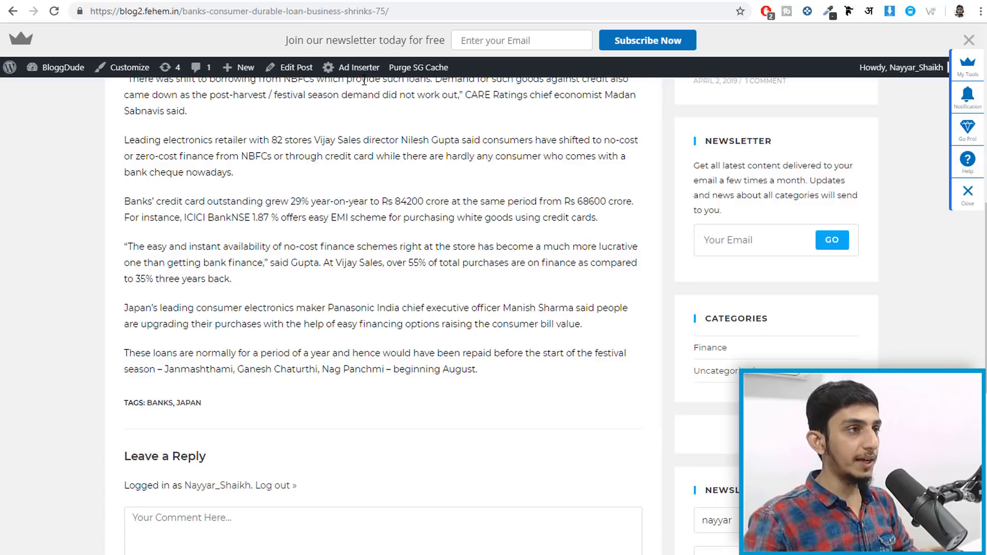
click(289, 67)
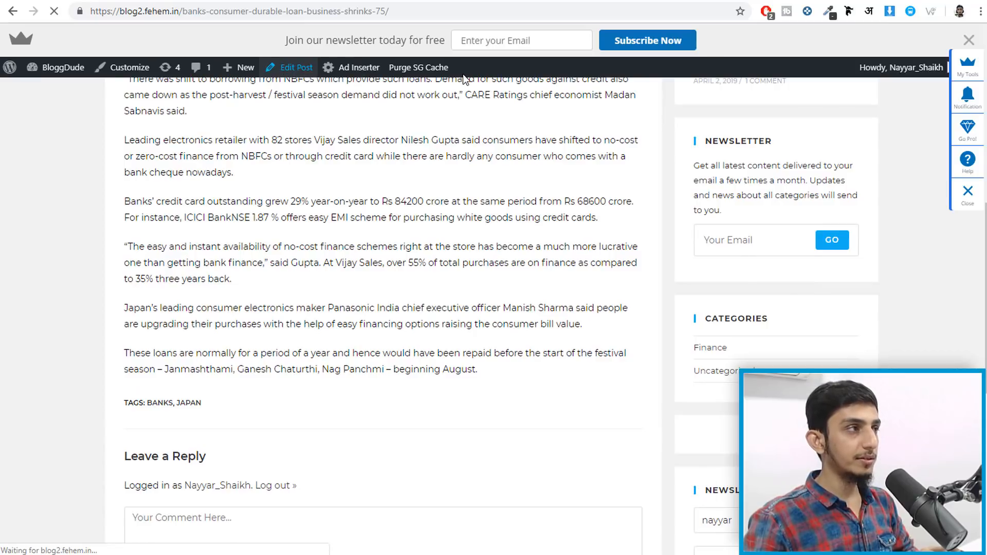
- Insert a Shortcode block with [mc4wp_form id="8"] above the no-cost finance paragraph and update the post
scroll(465, 244, down, 4)
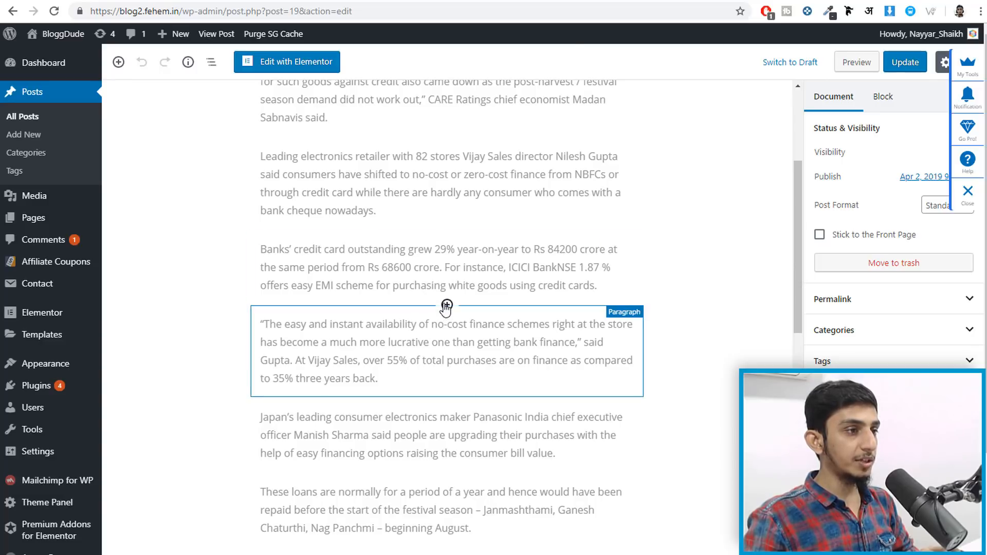
click(446, 306)
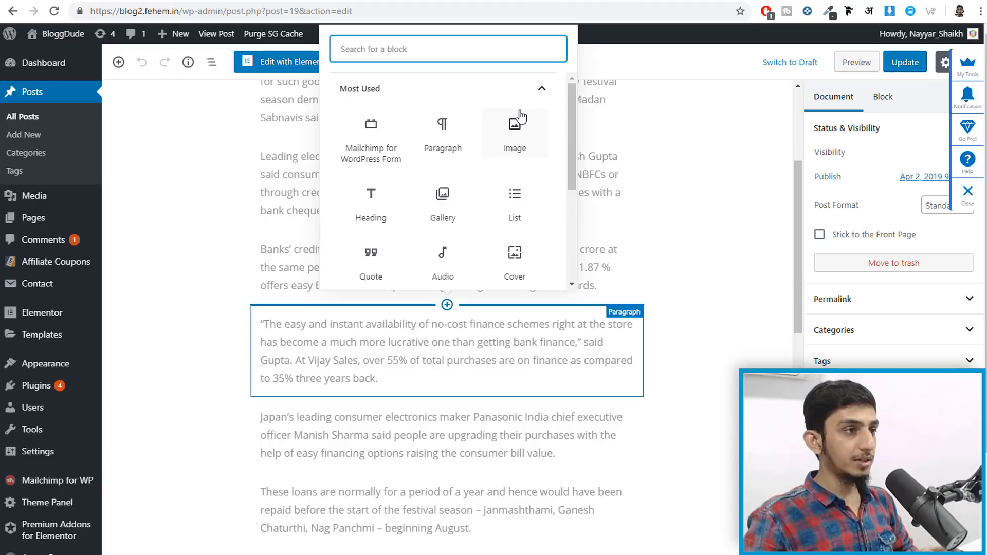
text(short)
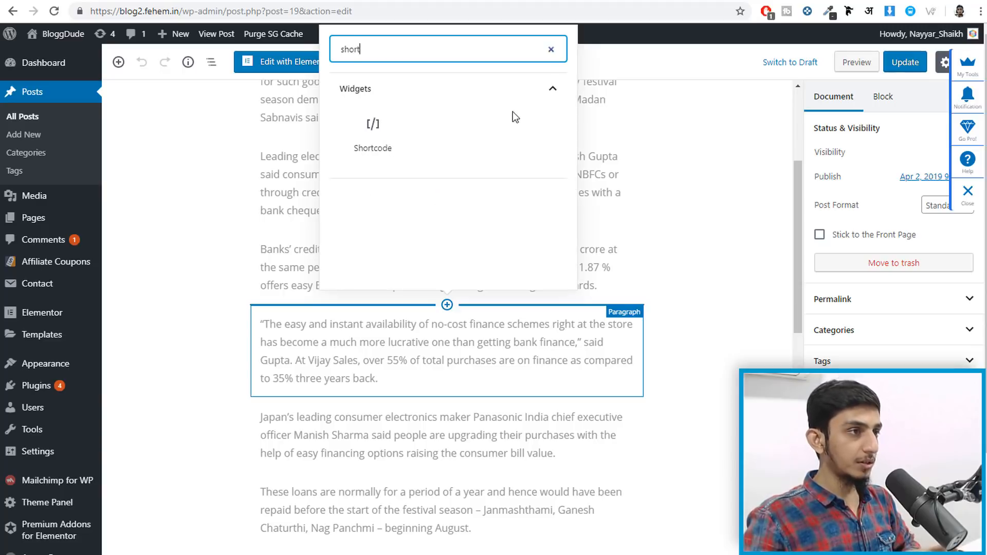
click(375, 132)
click(423, 339)
text([mc4wp_form id="8"])
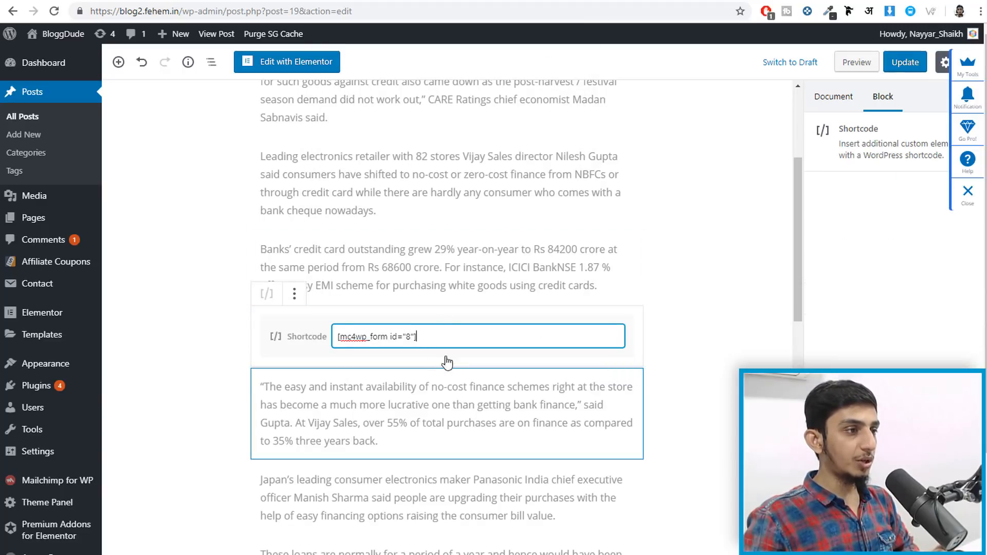
drag(430, 342, 377, 337)
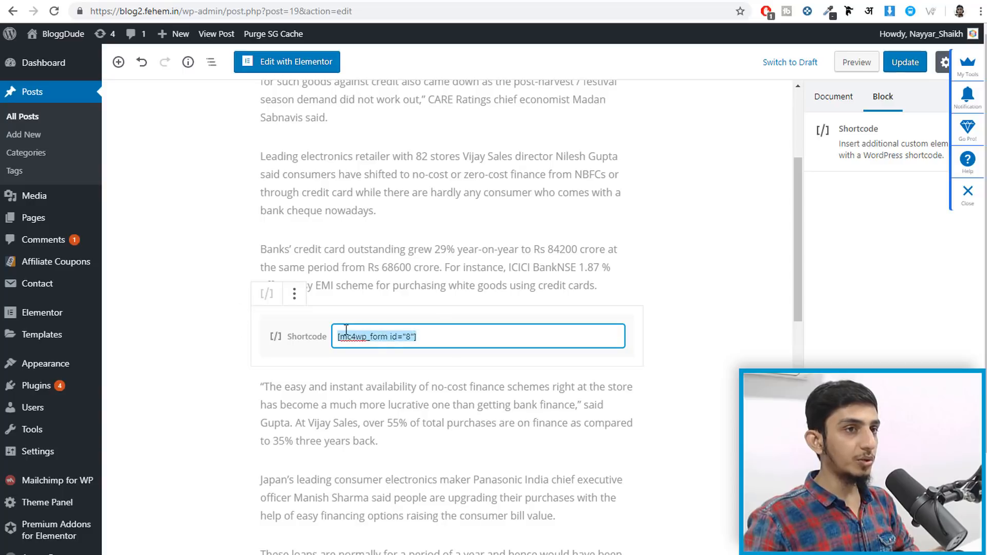
click(921, 69)
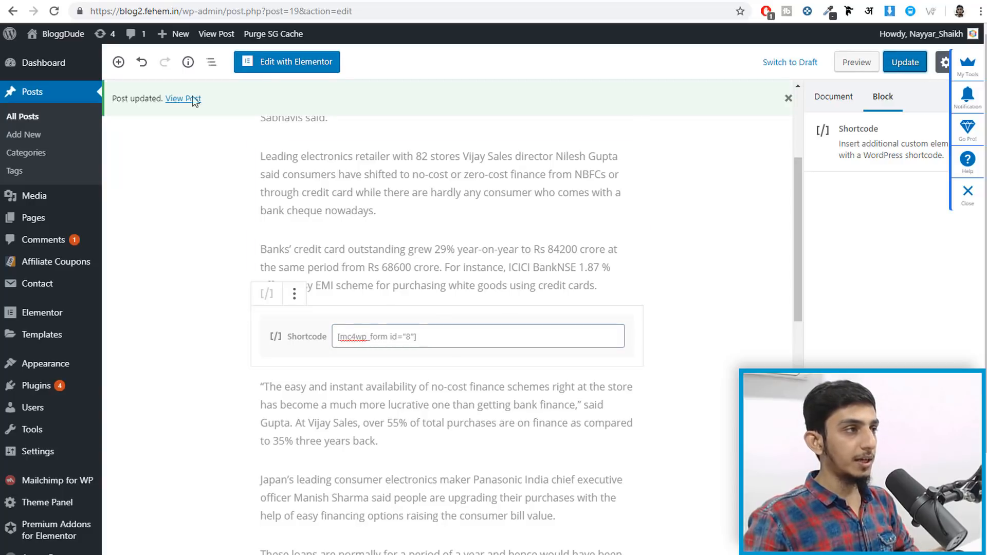
- Open the updated live post in a new tab and switch to it
right_click(174, 101)
right_click(159, 99)
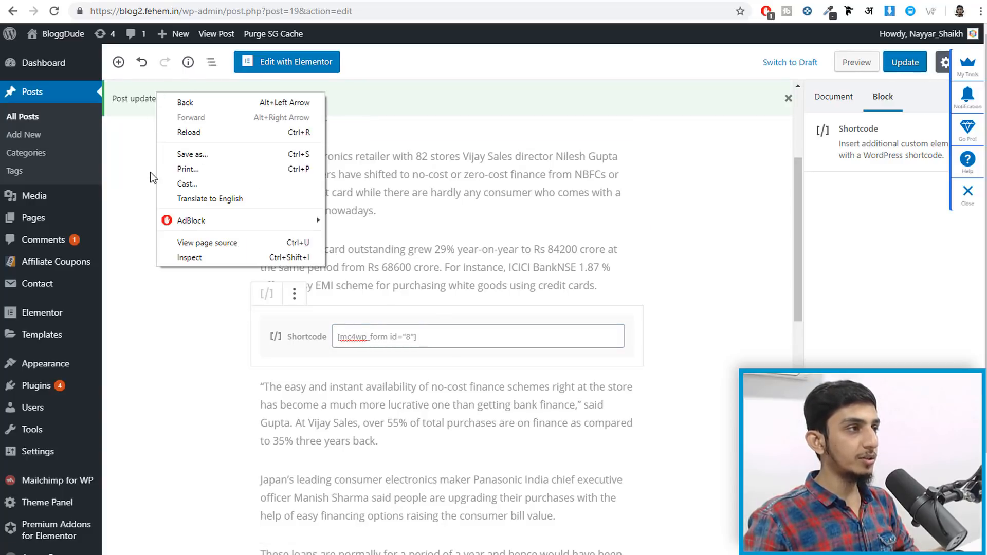
click(175, 108)
right_click(194, 98)
click(204, 105)
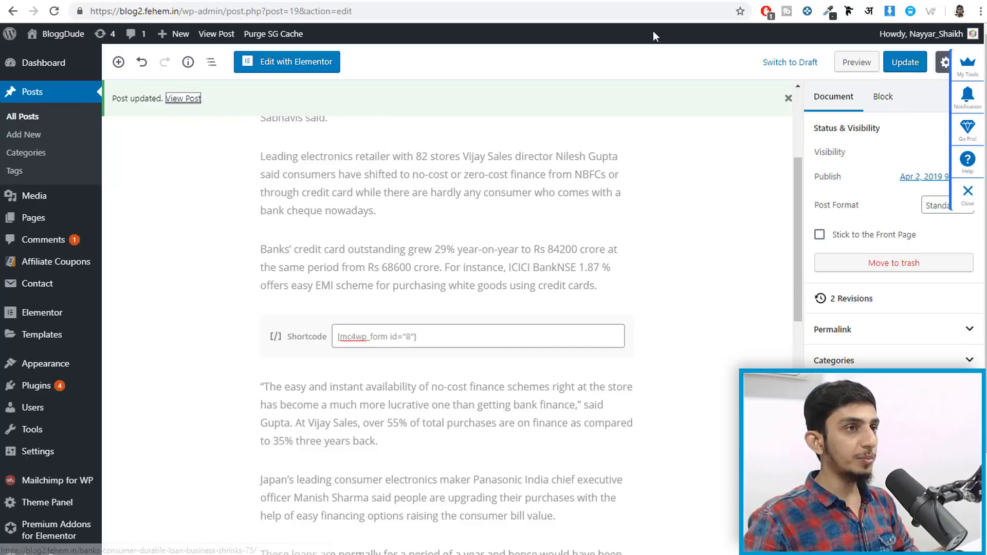
click(668, 3)
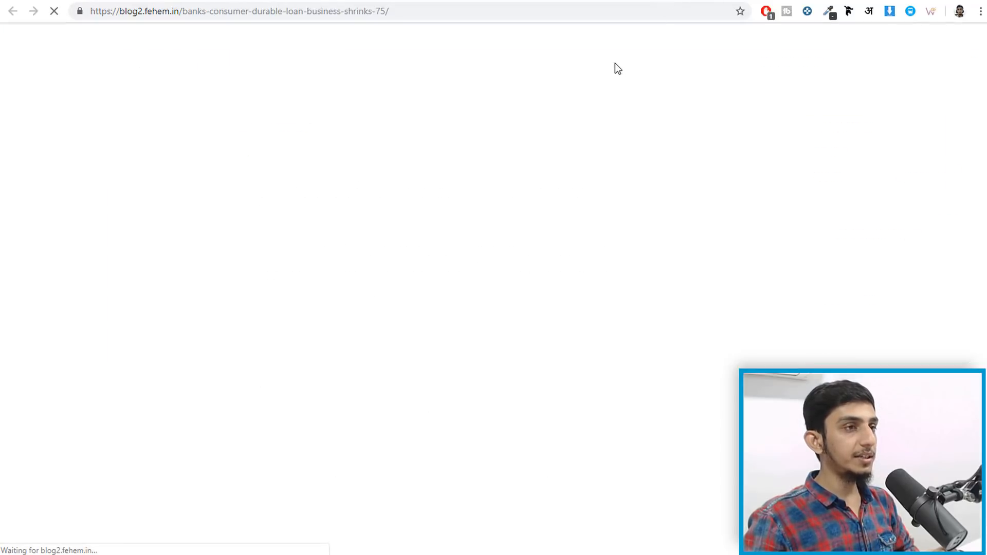
- Check the sign-up form on the live loan post, close the top newsletter bar, and return to the new-post editor
scroll(605, 138, down, 12)
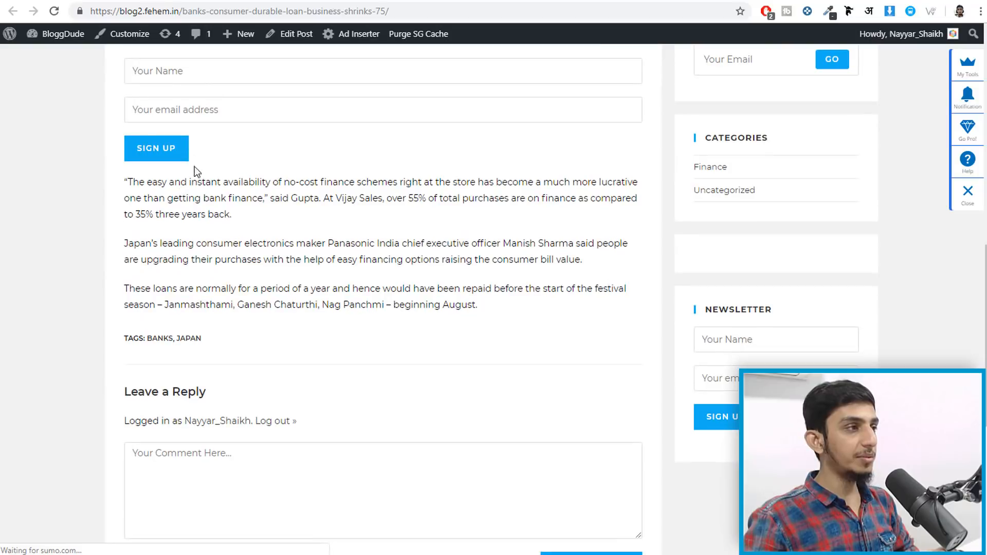
scroll(195, 172, up, 3)
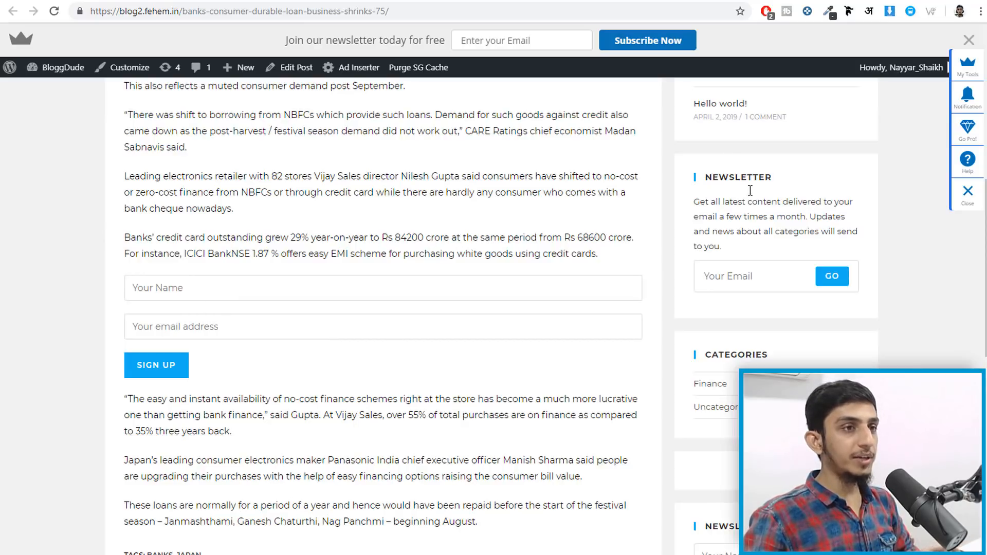
scroll(751, 216, up, 8)
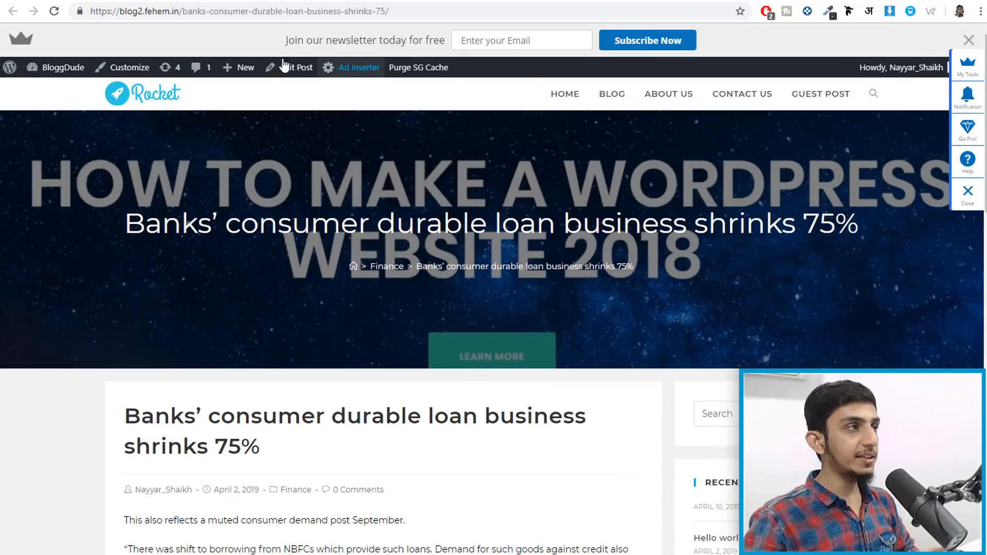
drag(399, 43, 426, 41)
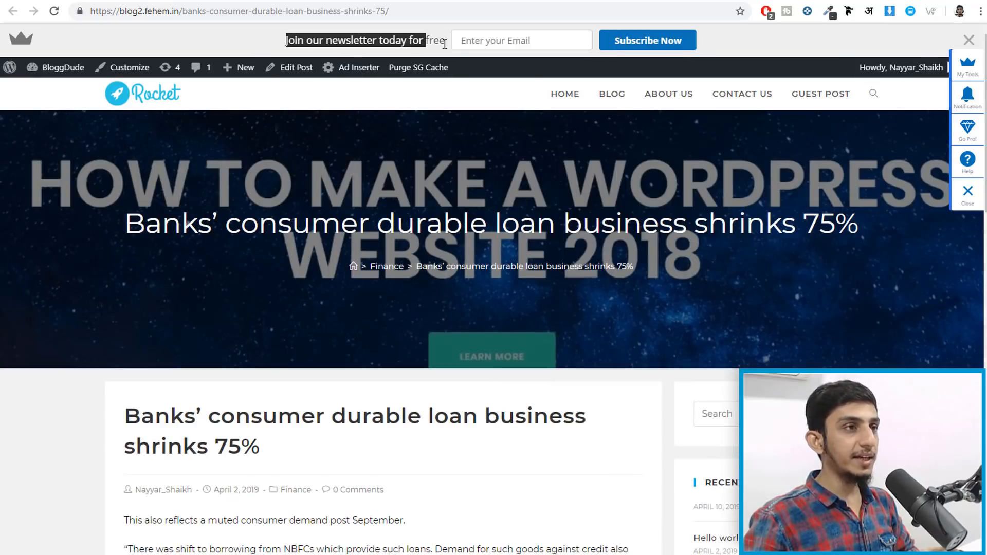
click(969, 41)
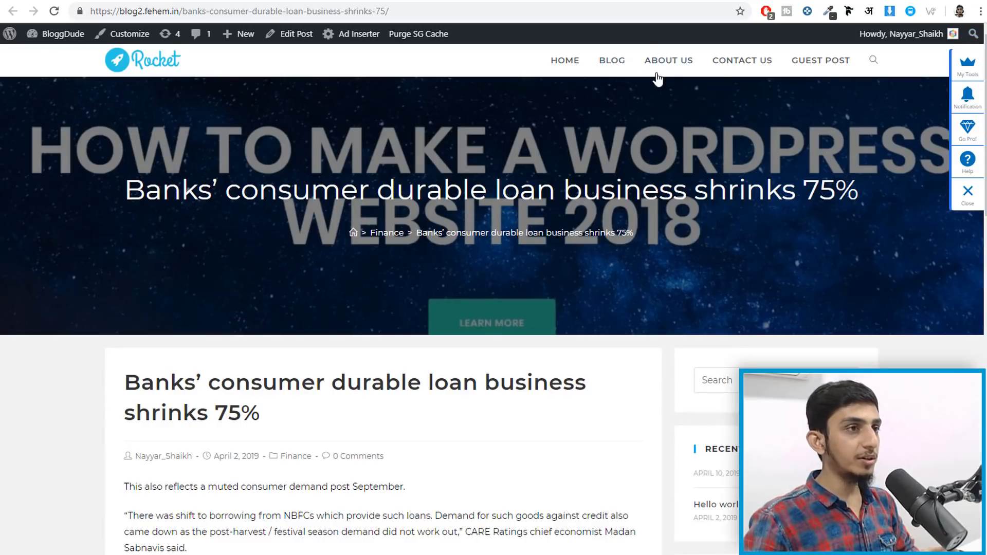
scroll(642, 295, down, 7)
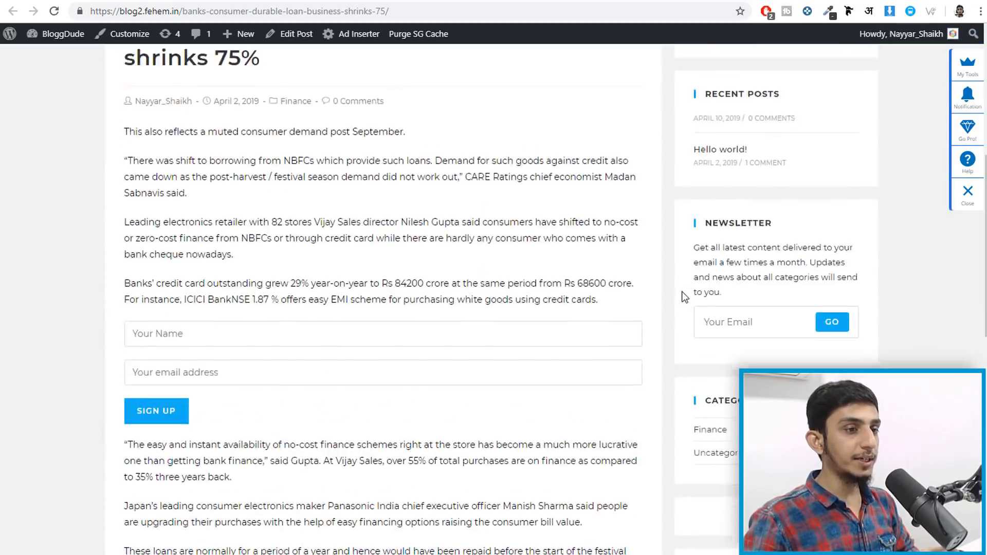
scroll(684, 308, up, 8)
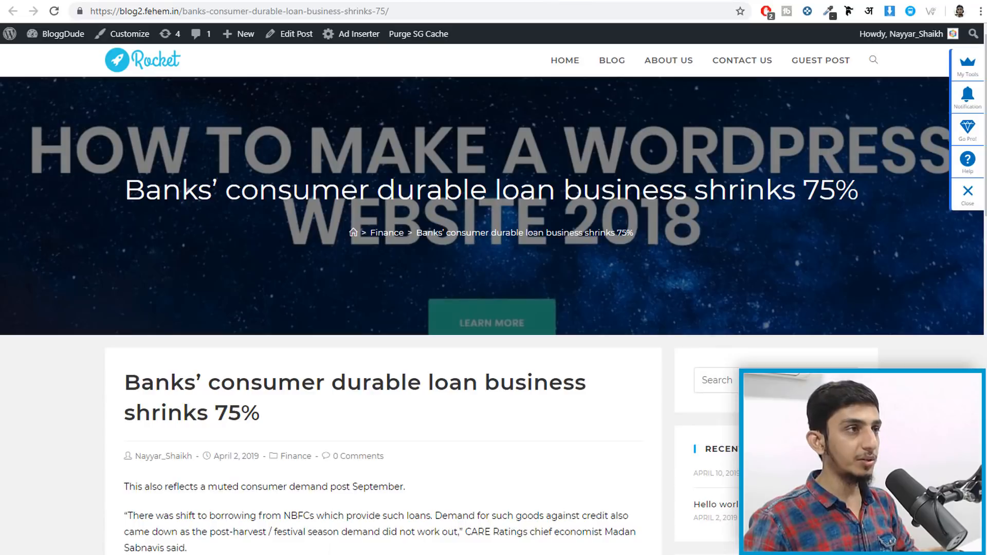
click(398, 1)
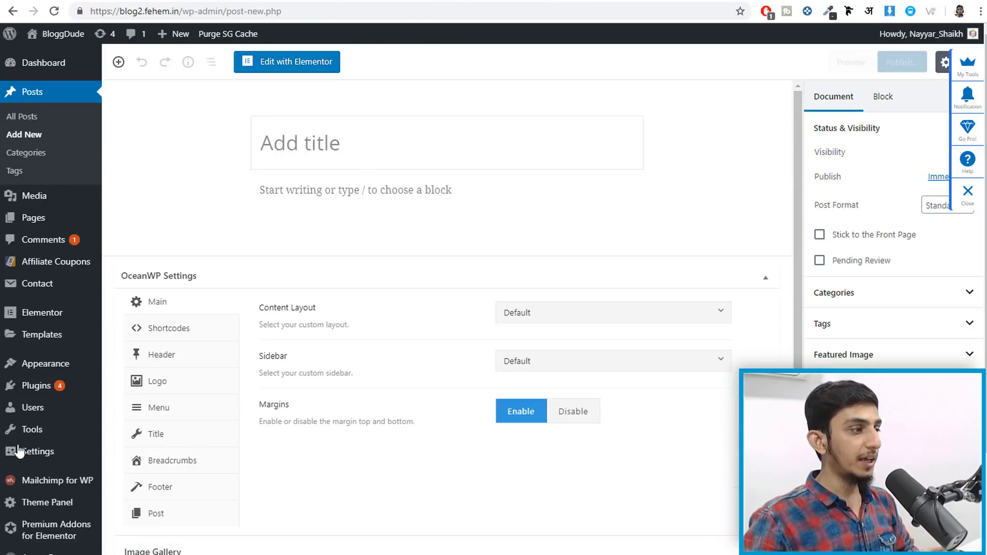
scroll(18, 450, down, 3)
- Go from the Sumo plugin dashboard to the Sumo web app's Forms list
mouse_move(57, 521)
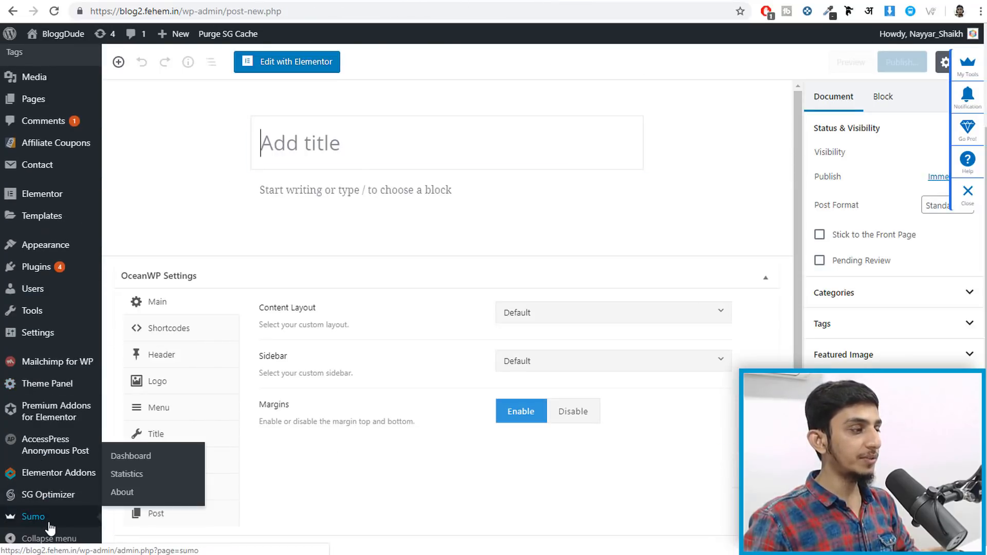
click(50, 524)
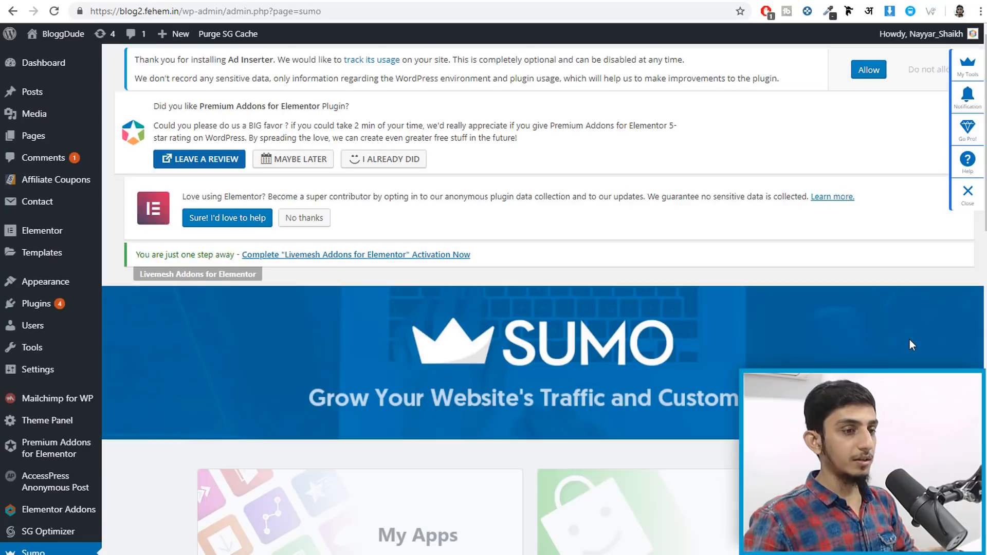
scroll(910, 339, down, 8)
scroll(910, 340, down, 1)
click(462, 132)
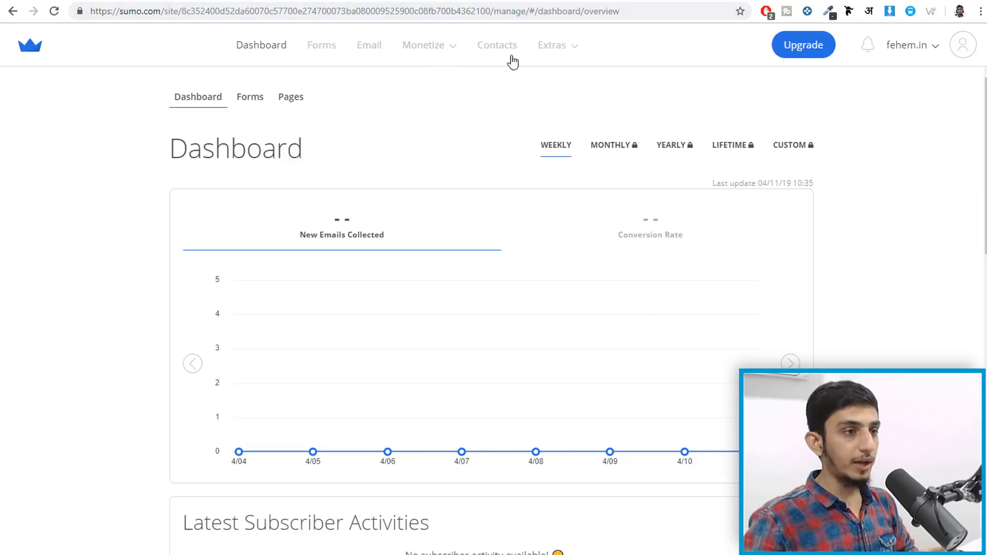
scroll(837, 275, down, 8)
scroll(844, 291, up, 8)
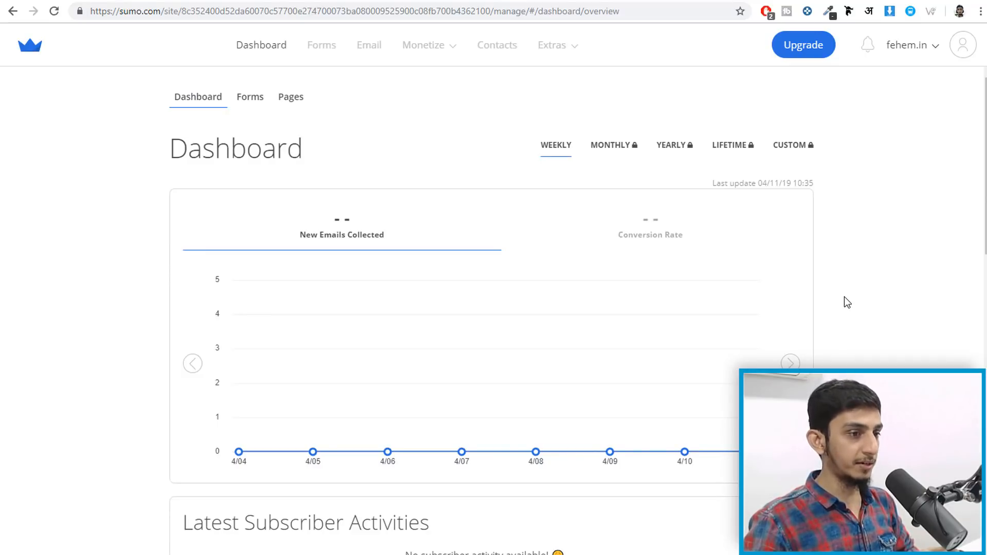
click(321, 54)
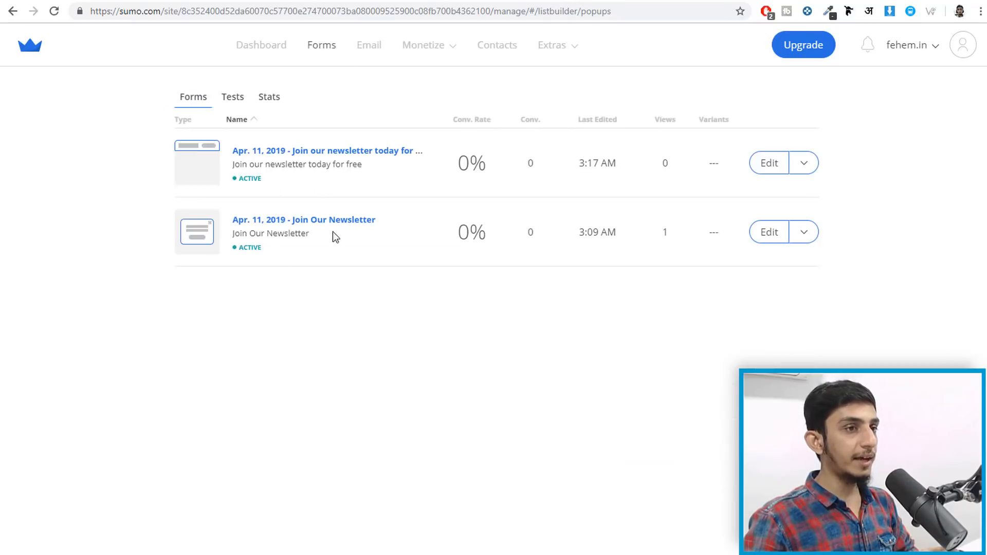
- Delete both Join Our Newsletter forms, confirming each deletion
click(805, 163)
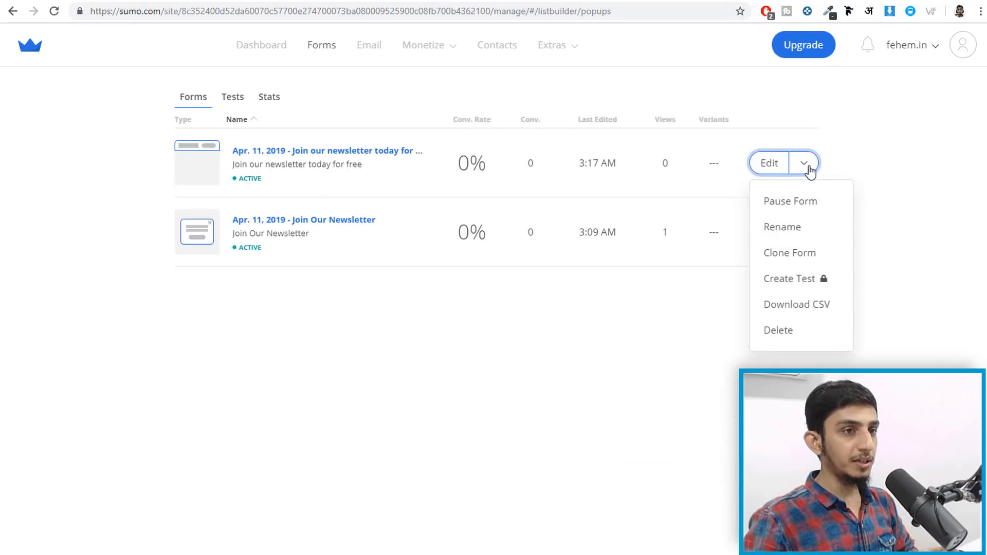
click(797, 339)
click(506, 334)
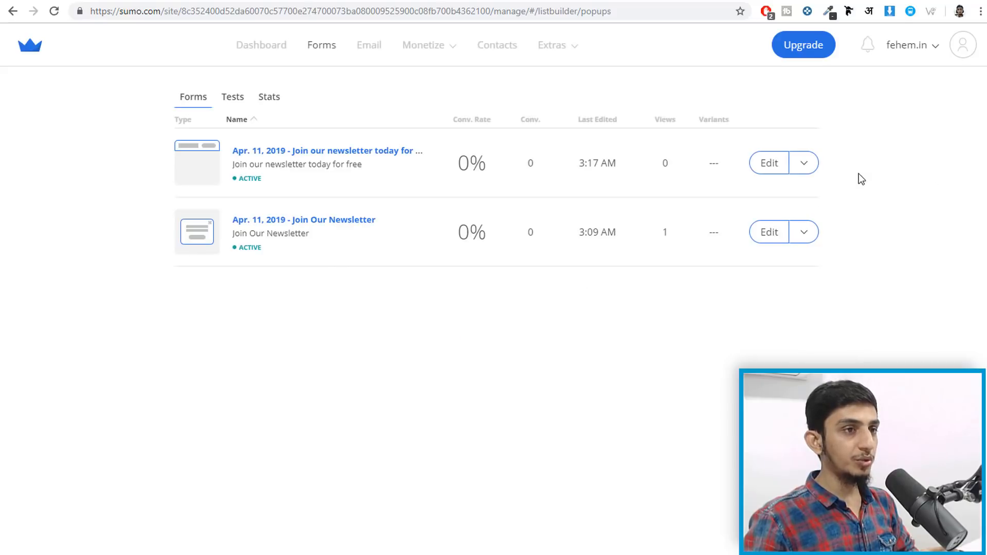
click(805, 163)
click(914, 154)
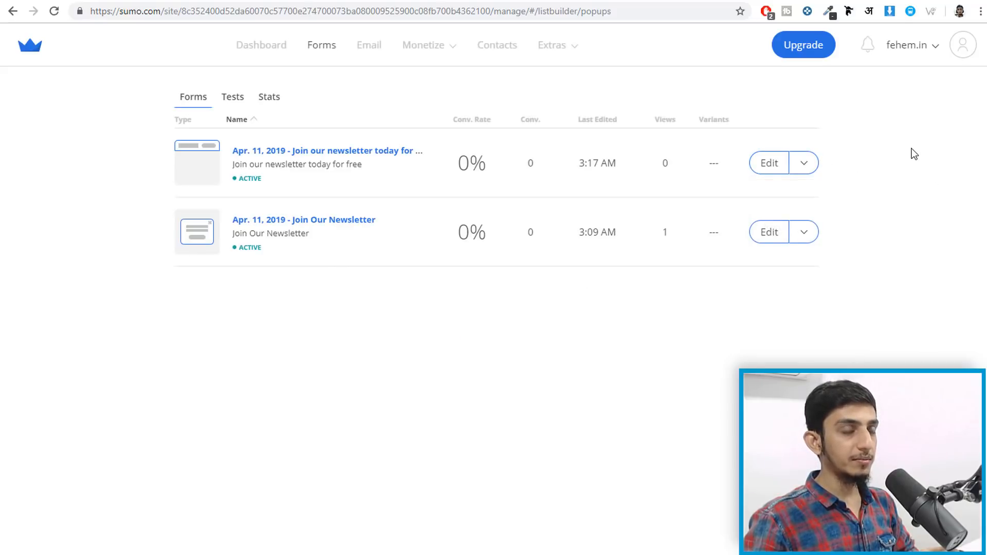
click(805, 232)
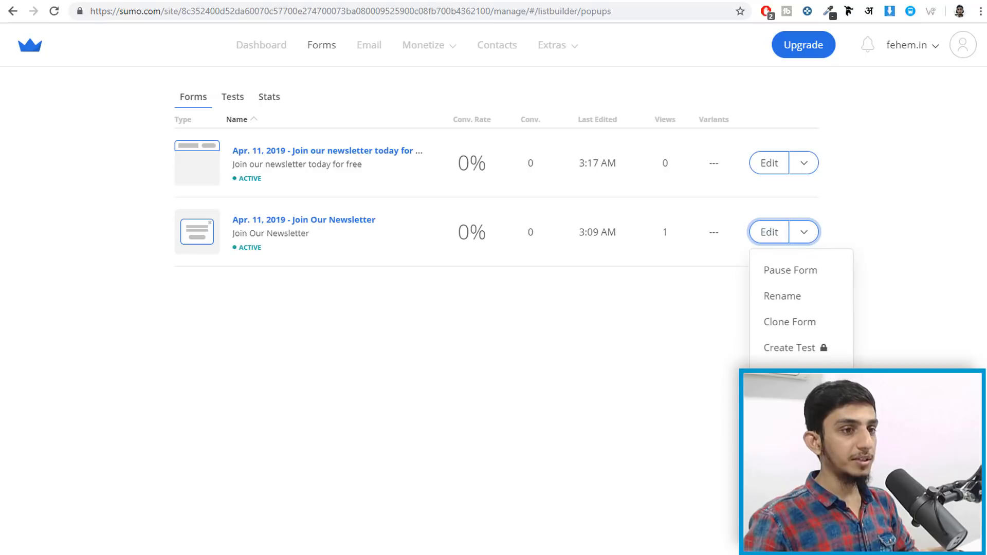
click(783, 373)
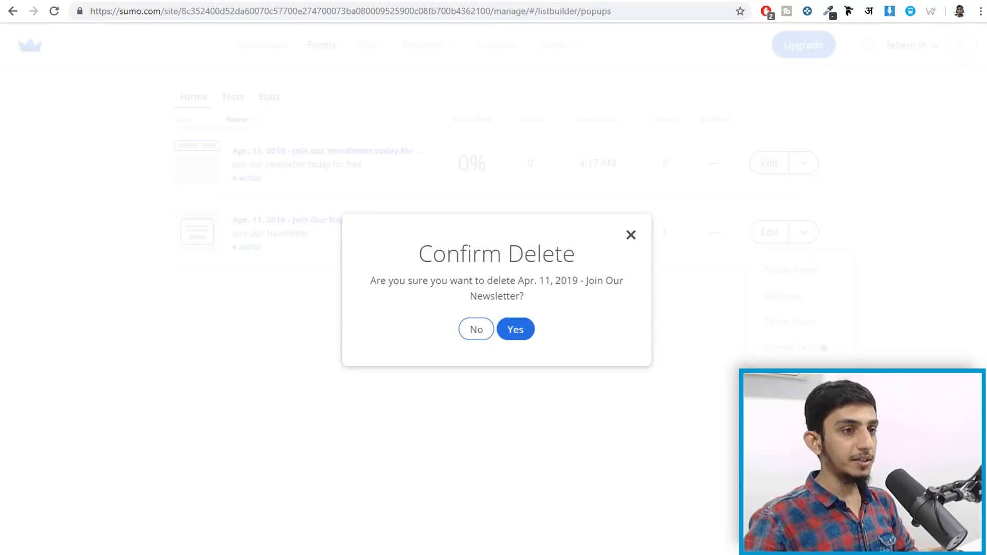
click(524, 330)
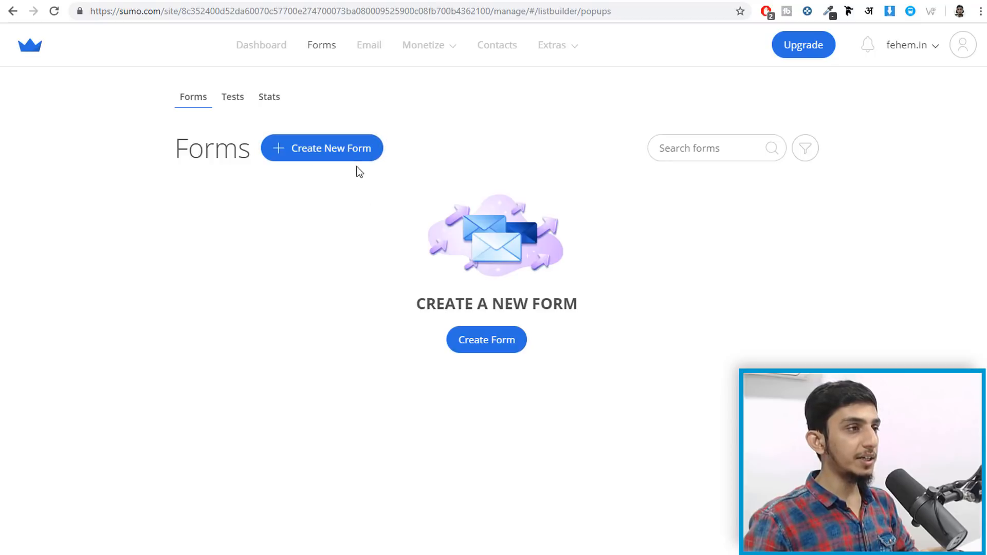
- Create a new Sumo form, compare the call-to-action, social-share and custom-code goals, and settle on Collect Emails
click(336, 153)
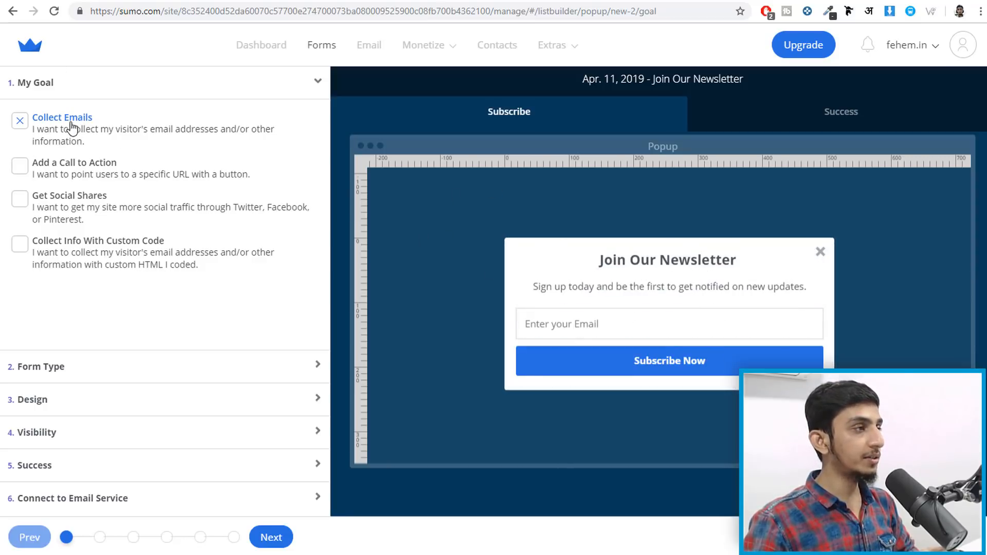
click(91, 170)
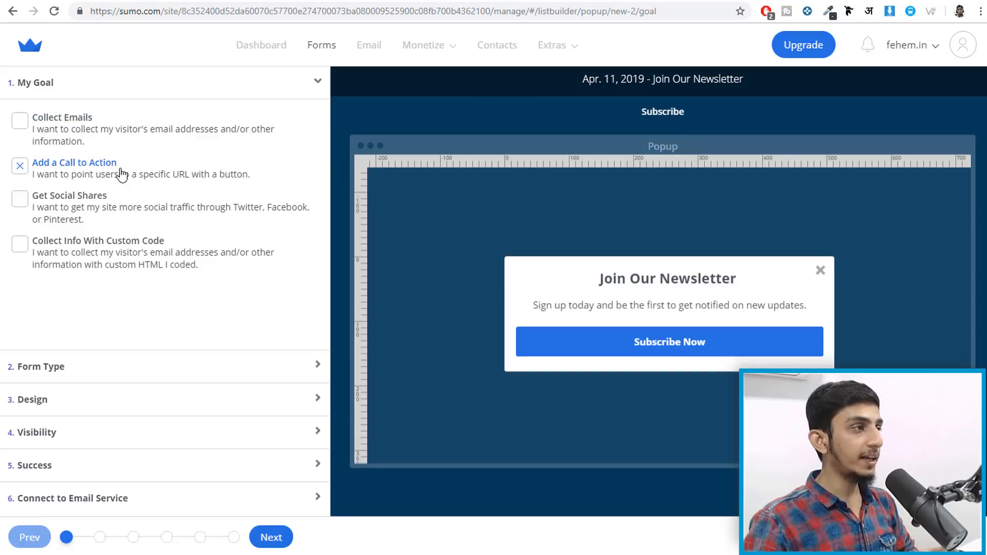
click(103, 195)
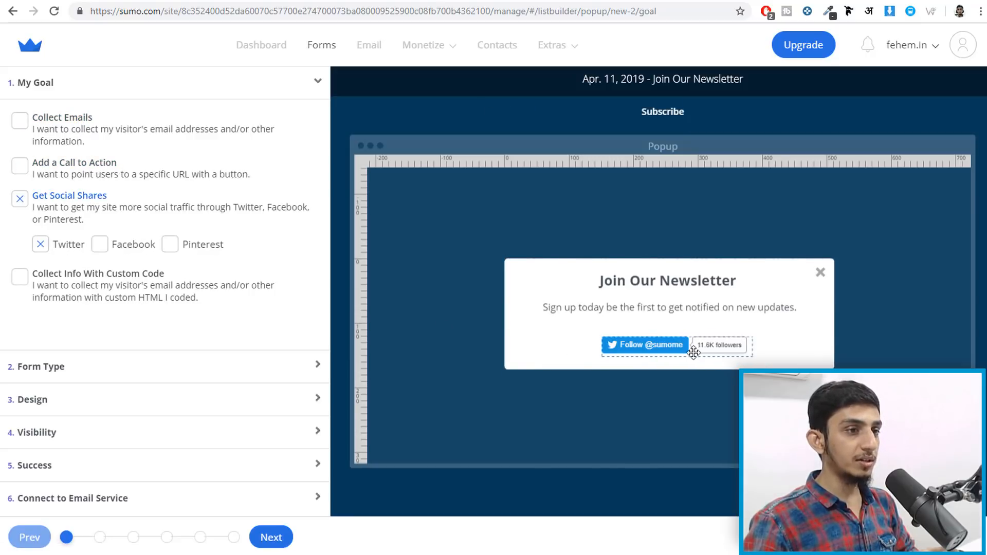
click(117, 247)
click(67, 246)
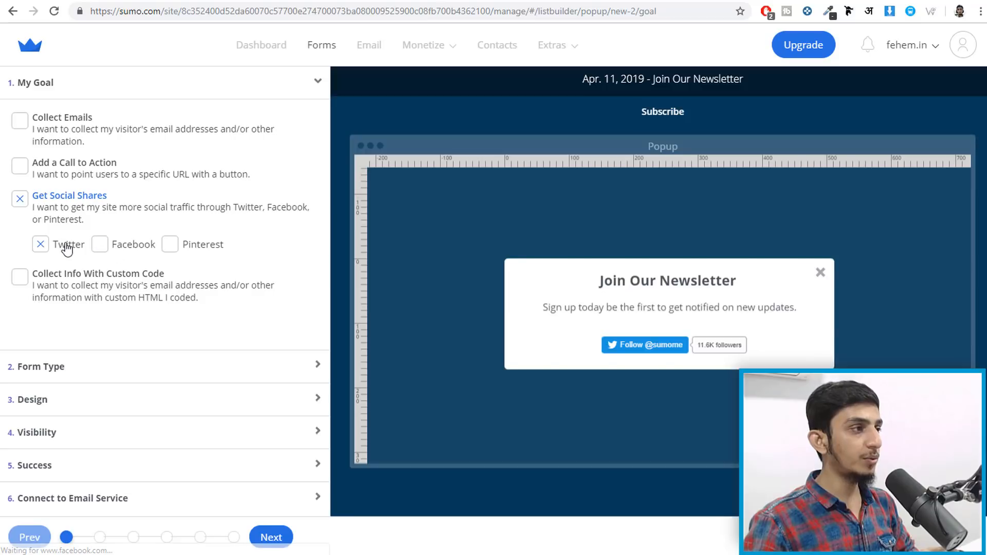
click(106, 249)
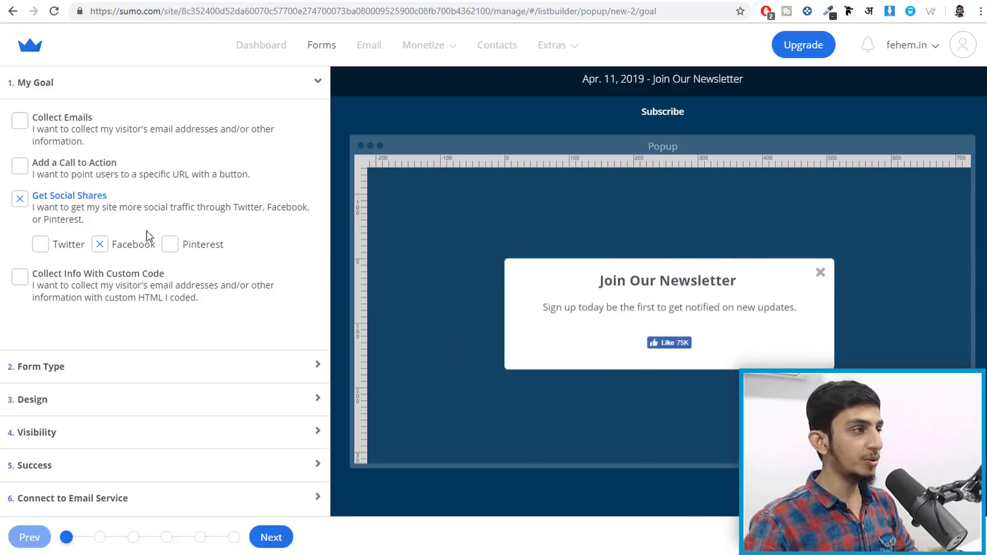
click(63, 165)
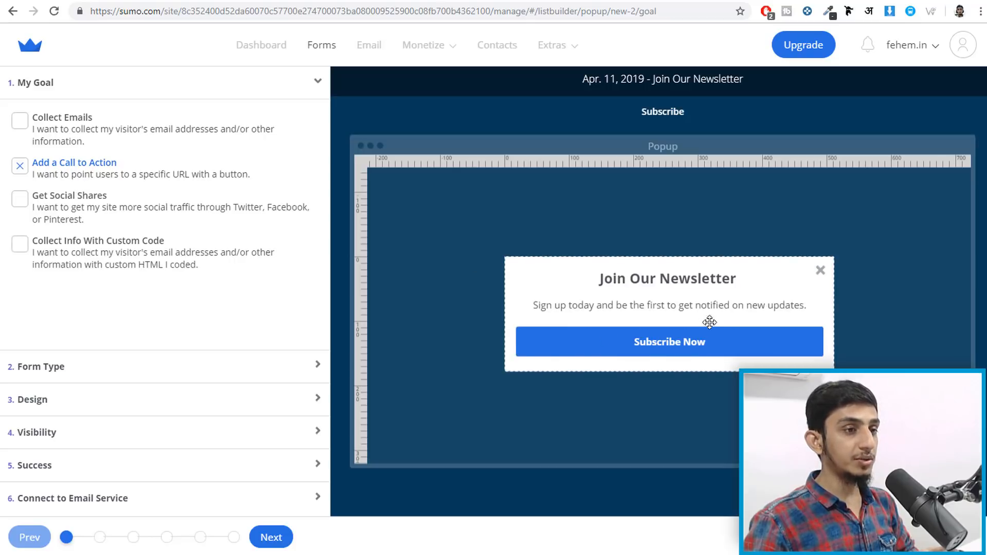
click(117, 252)
click(83, 132)
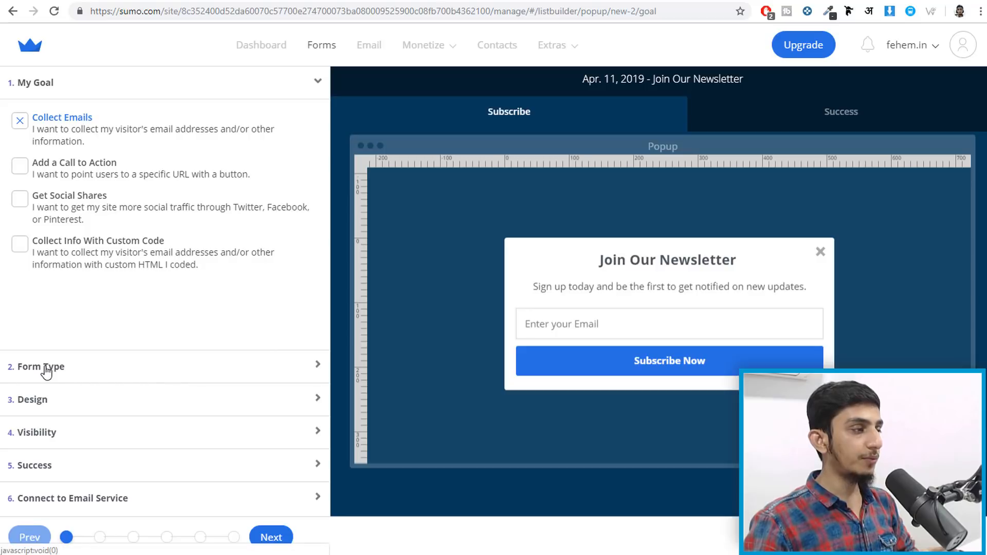
click(65, 366)
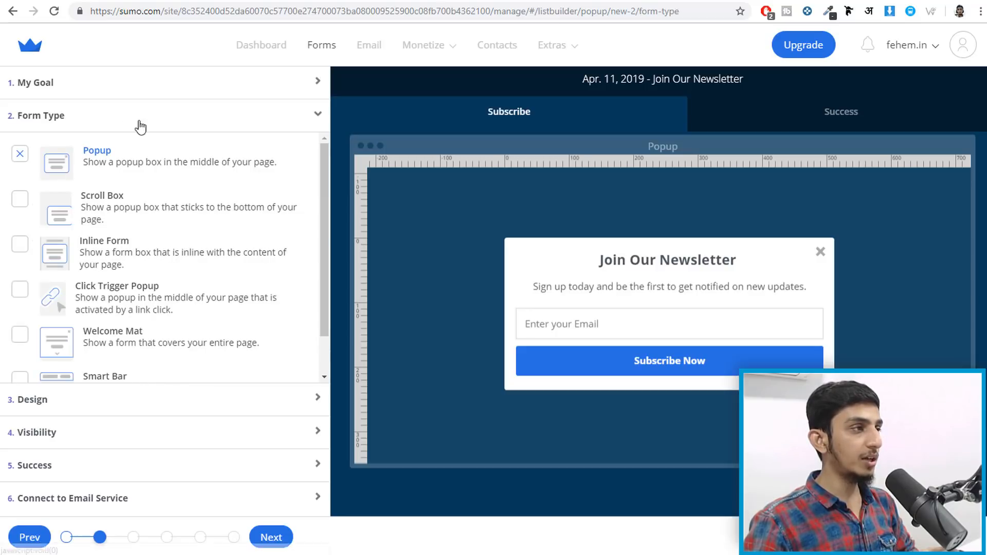
- Preview the Scroll Box, Inline Form and Click Trigger Popup types, keep Popup, and move to Design
click(121, 214)
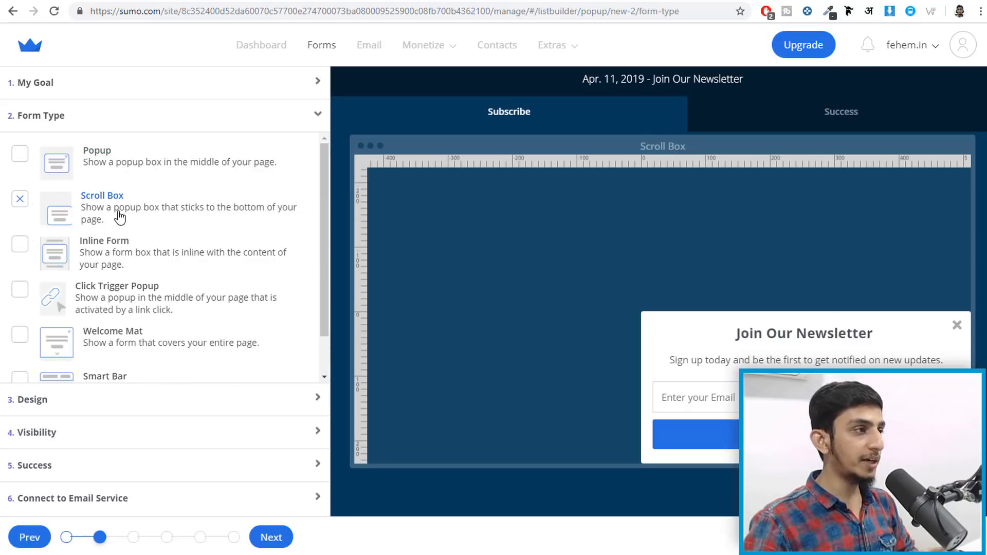
click(126, 253)
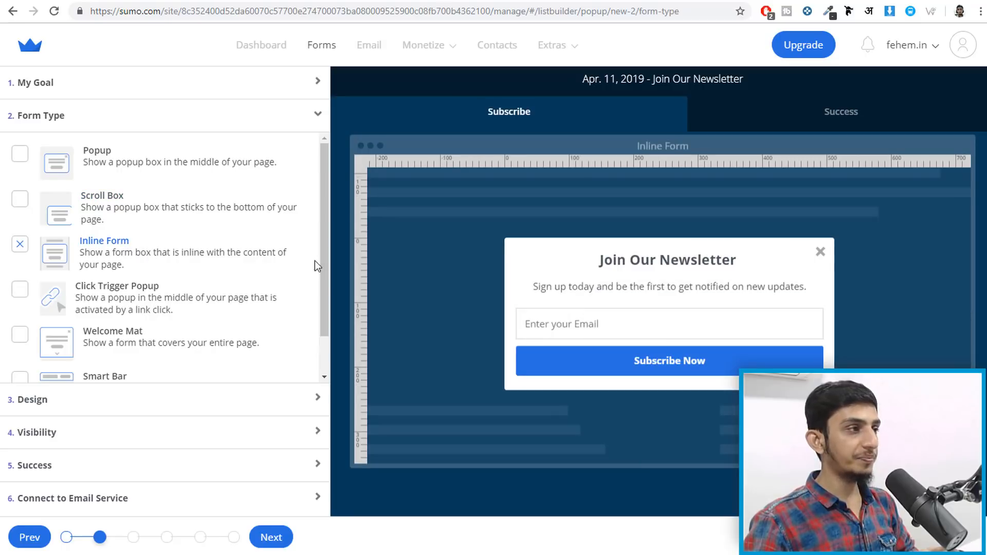
click(166, 303)
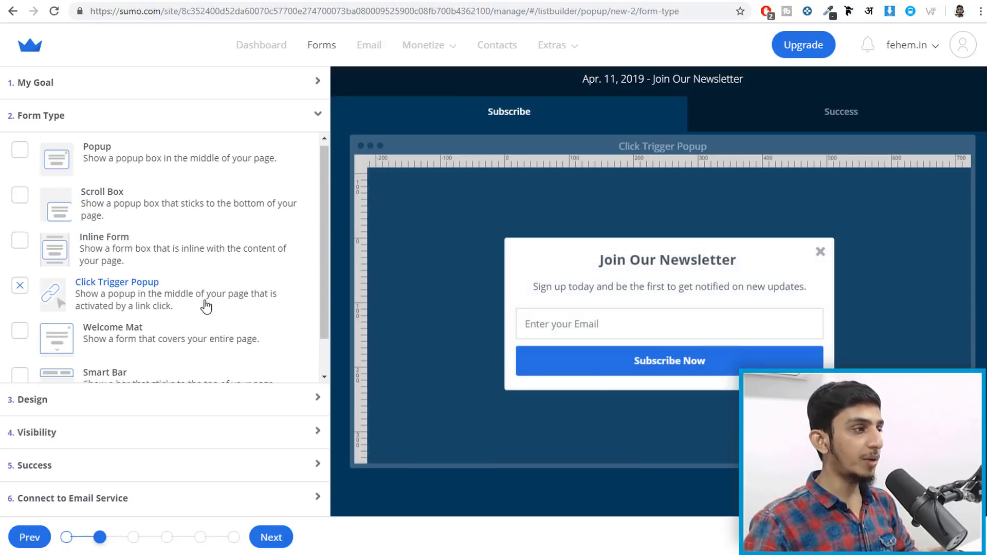
scroll(196, 303, down, 1)
scroll(149, 307, up, 1)
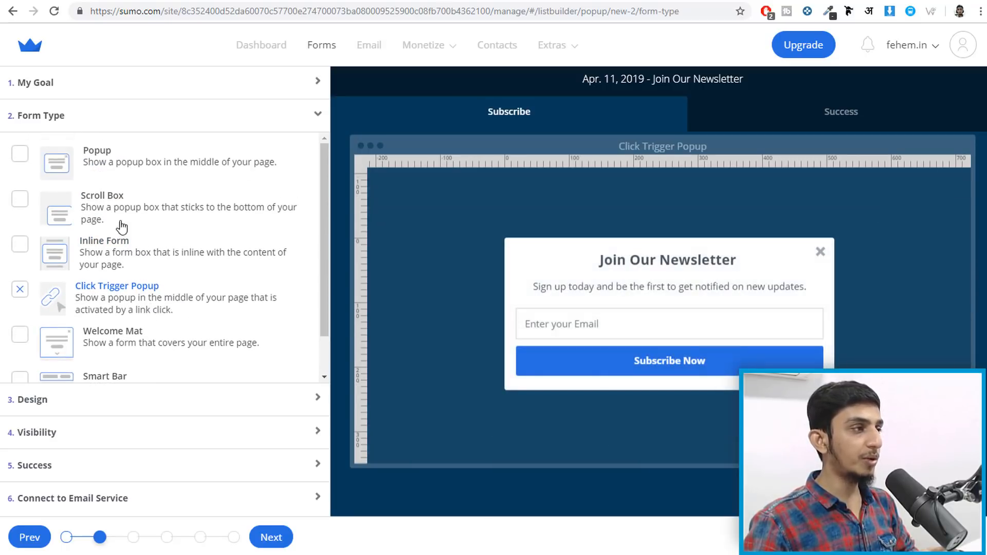
click(97, 164)
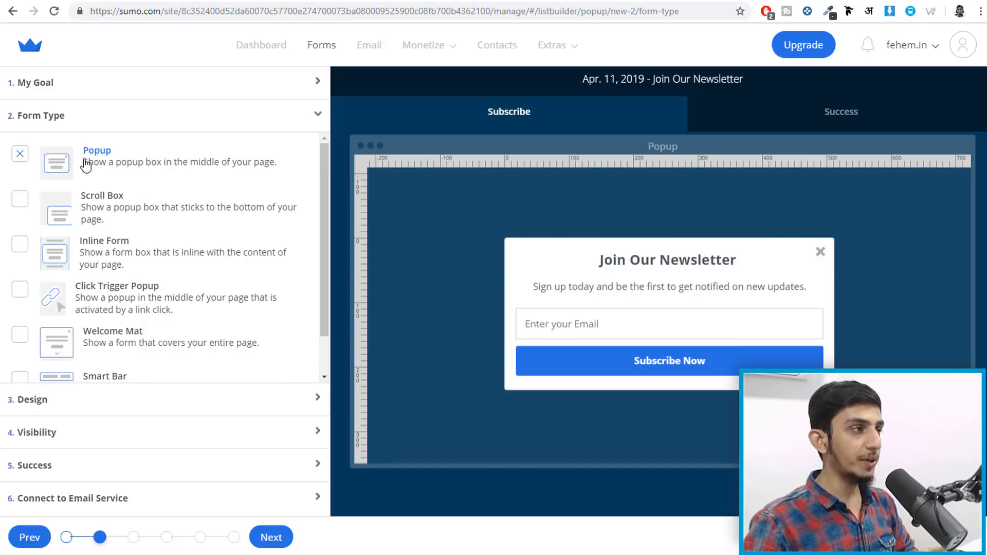
click(95, 409)
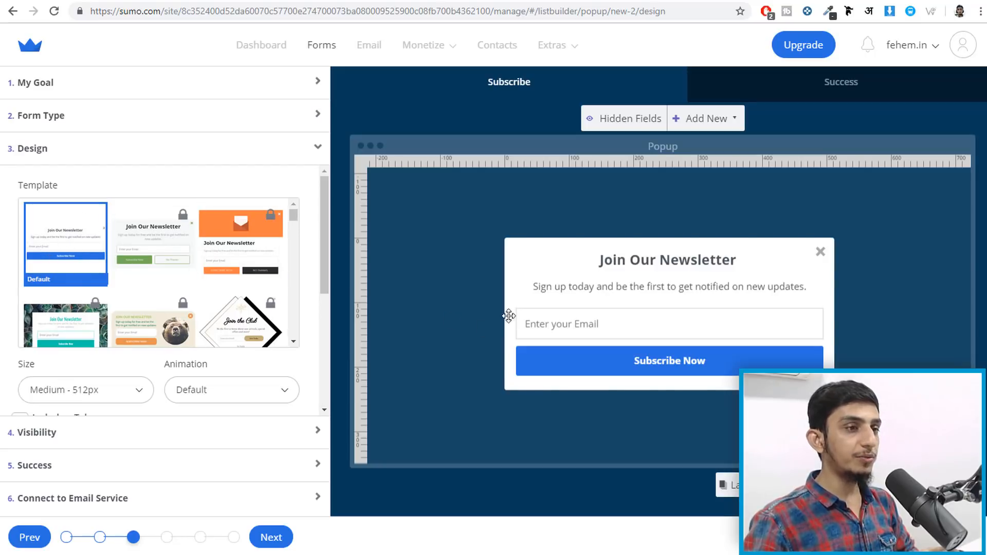
- Try the locked Boost template, dismiss the upgrade offer, and move on to the Visibility step
scroll(166, 319, down, 2)
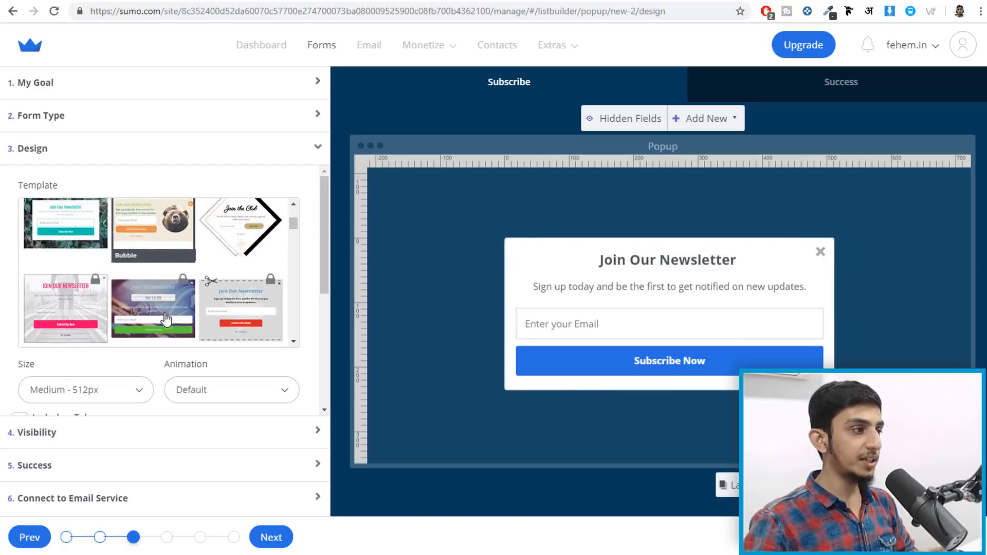
scroll(165, 319, up, 3)
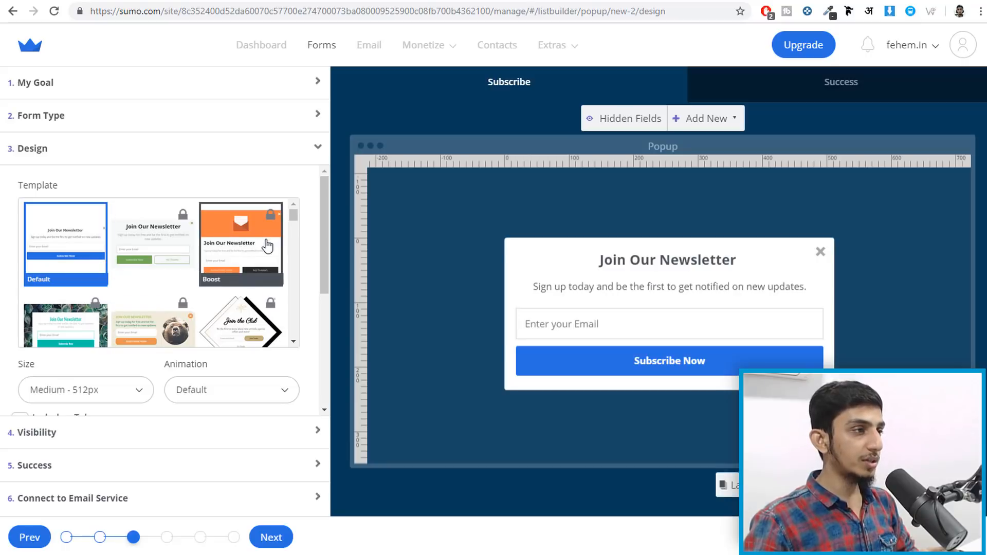
click(266, 247)
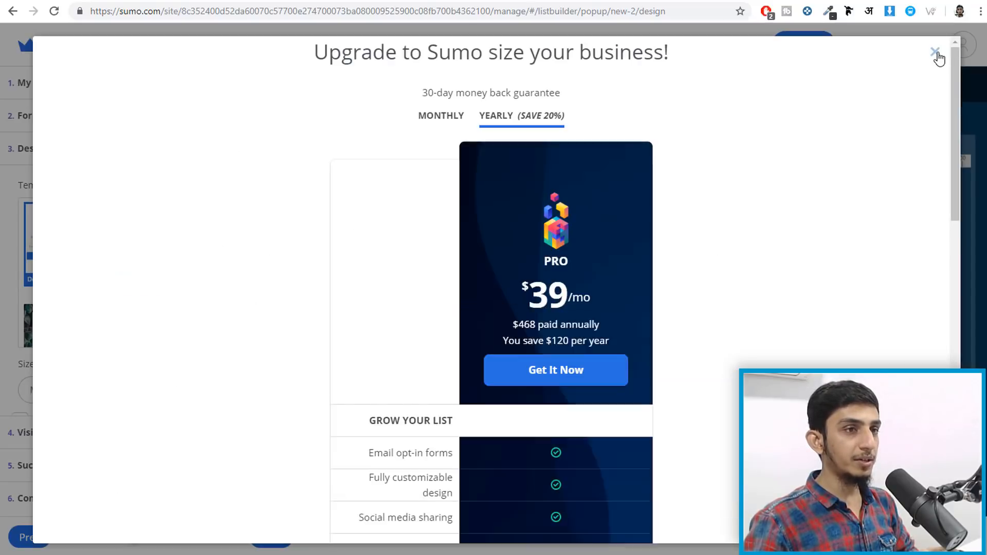
click(936, 53)
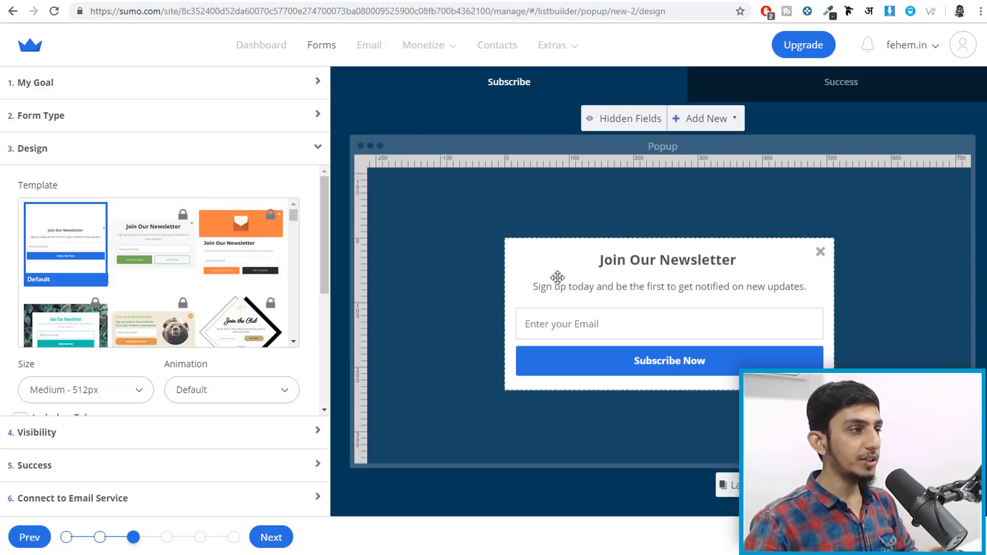
scroll(297, 284, down, 5)
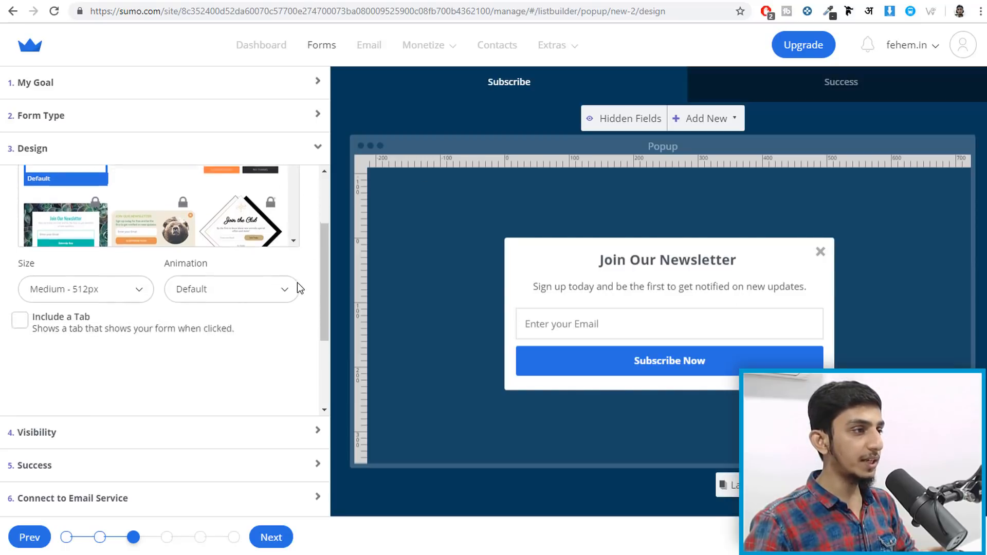
scroll(298, 284, up, 2)
scroll(297, 289, down, 3)
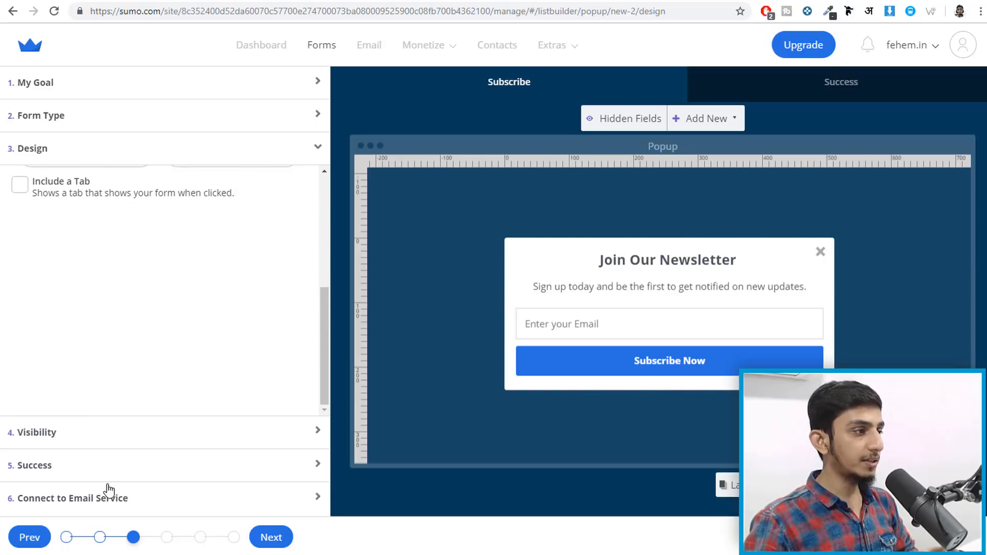
click(106, 427)
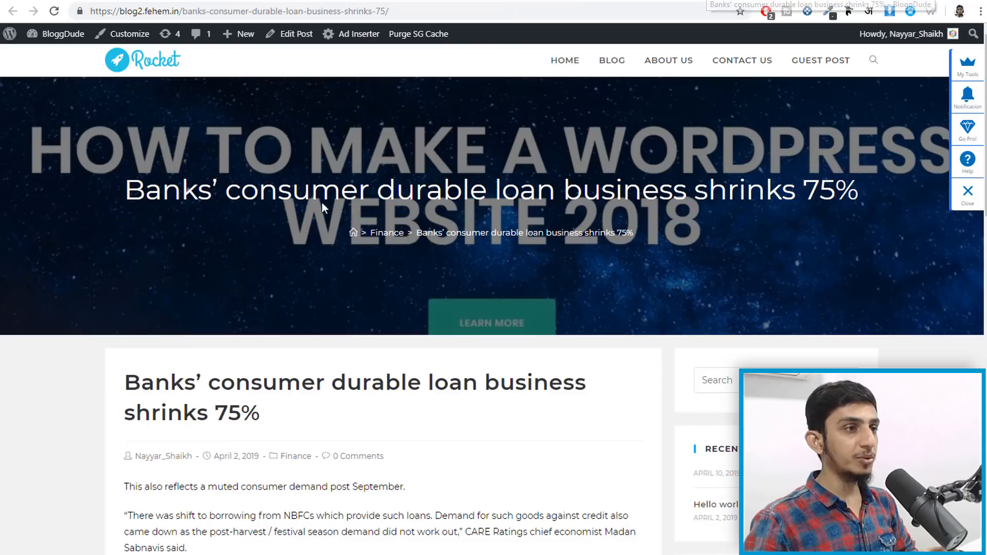
scroll(506, 431, down, 15)
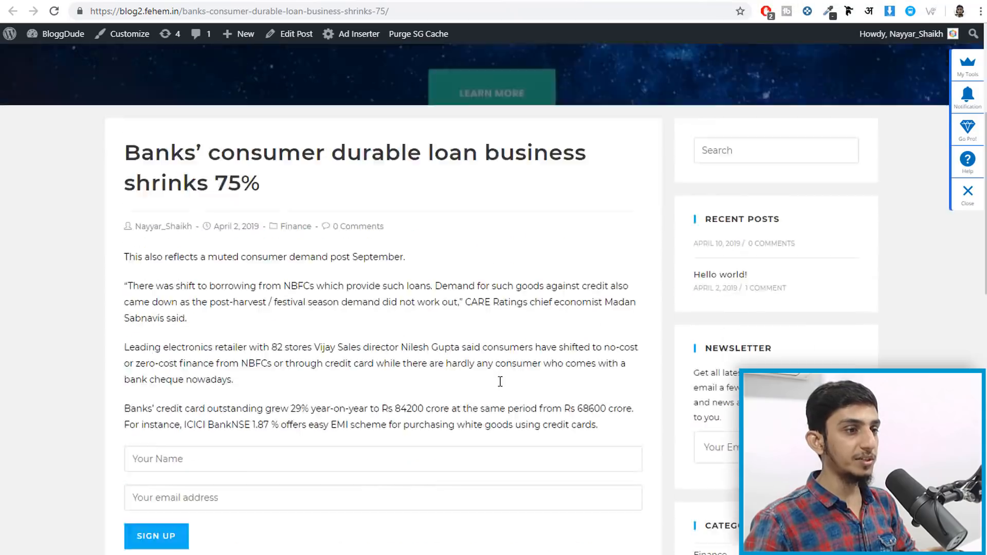
scroll(504, 480, up, 7)
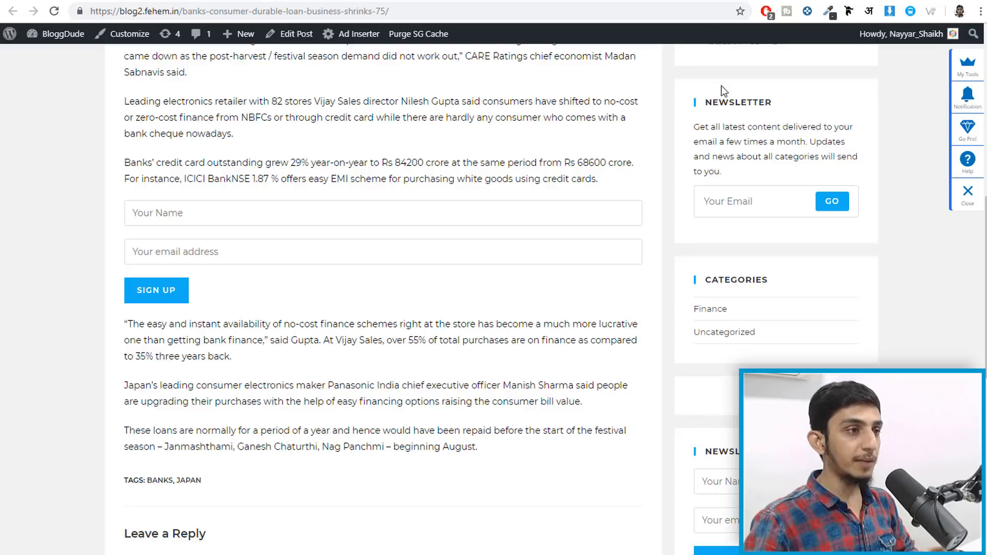
click(612, 1)
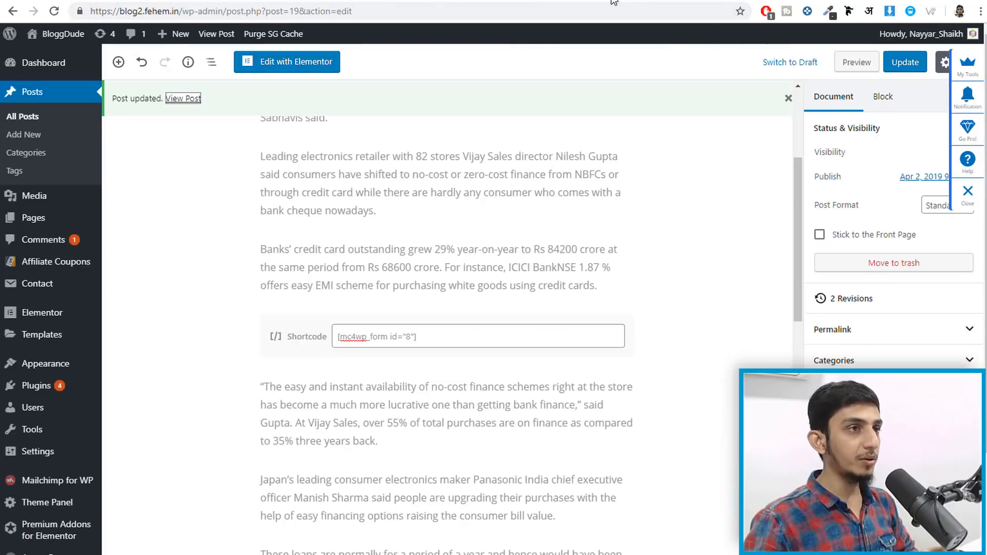
click(697, 1)
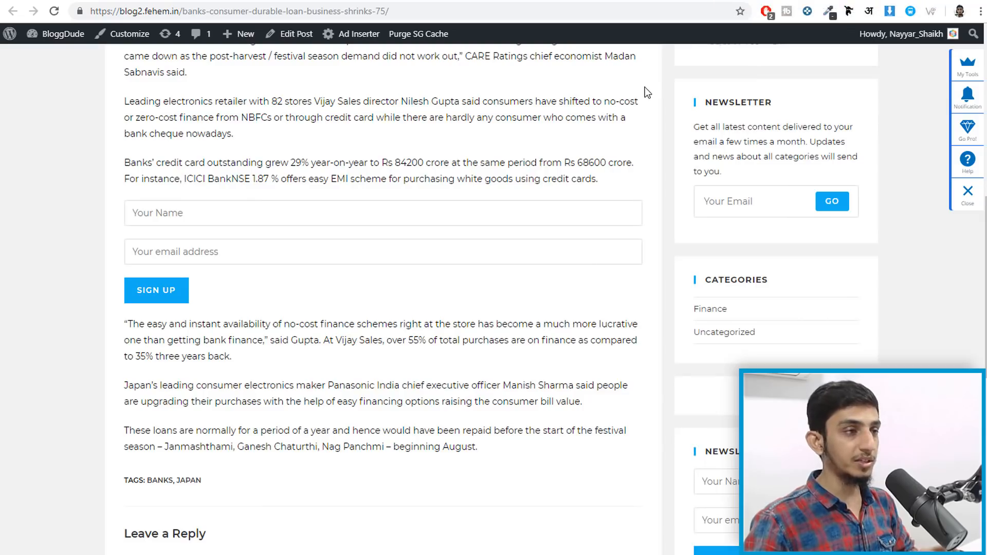
scroll(338, 235, up, 8)
scroll(344, 271, down, 9)
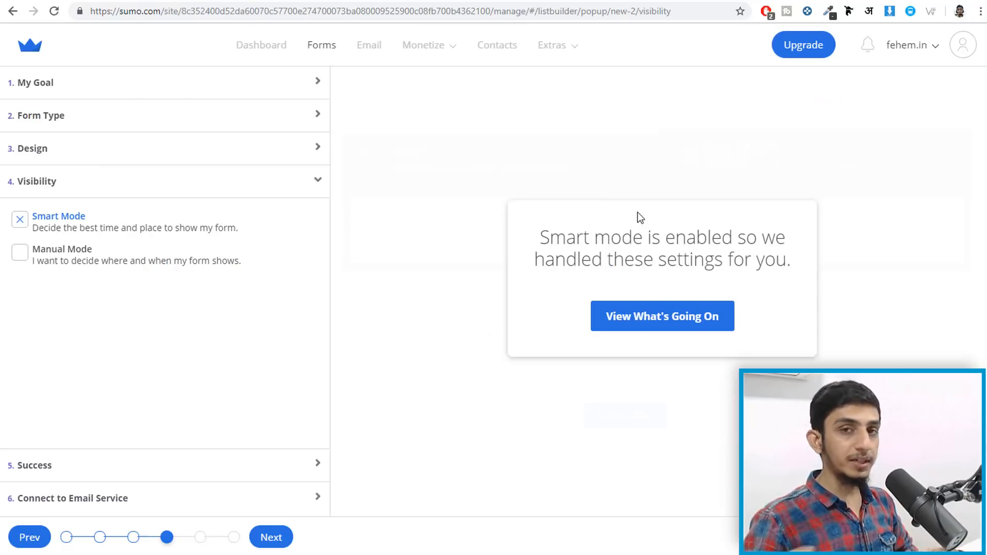
- Explore Manual Mode's timed-delay options, revert to Smart Mode, and move on to the Success step
click(85, 251)
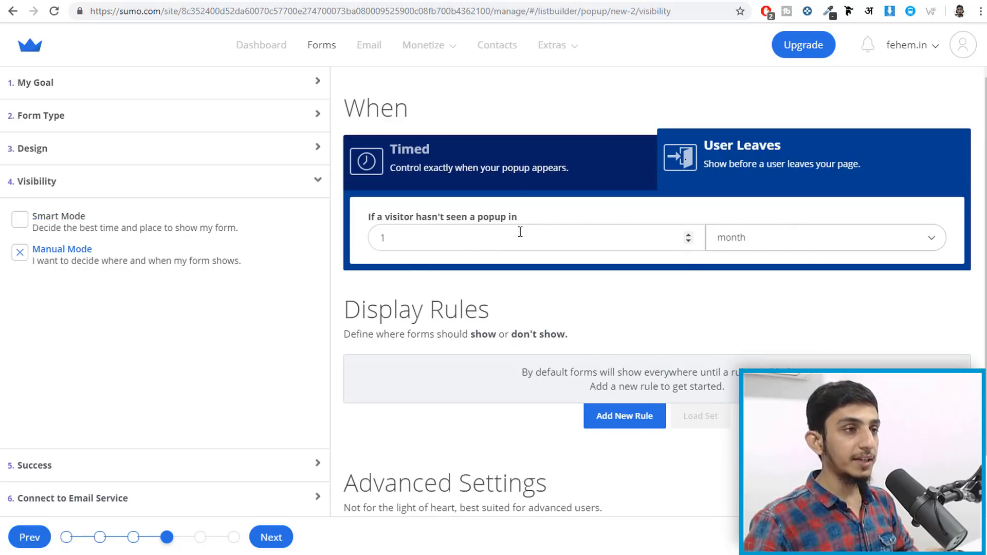
click(786, 250)
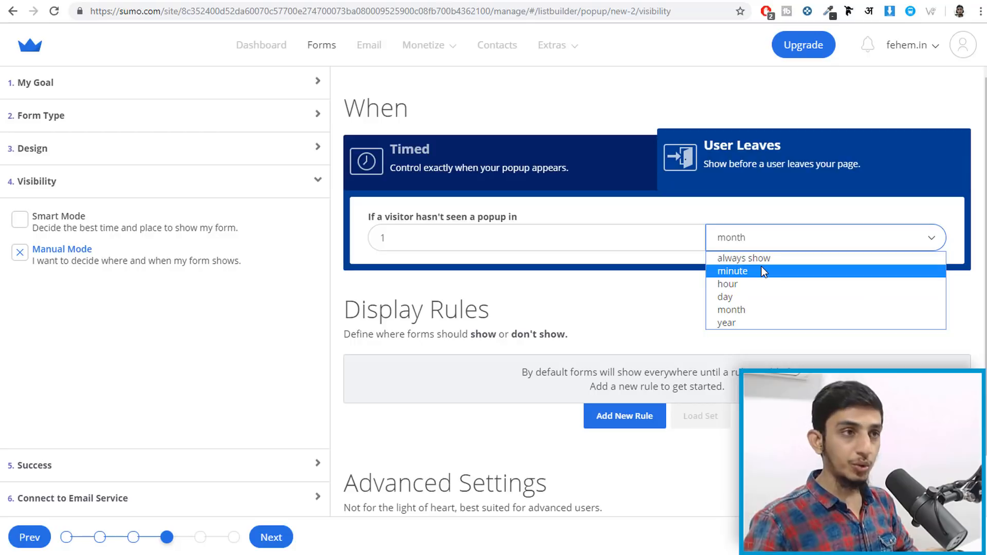
click(536, 163)
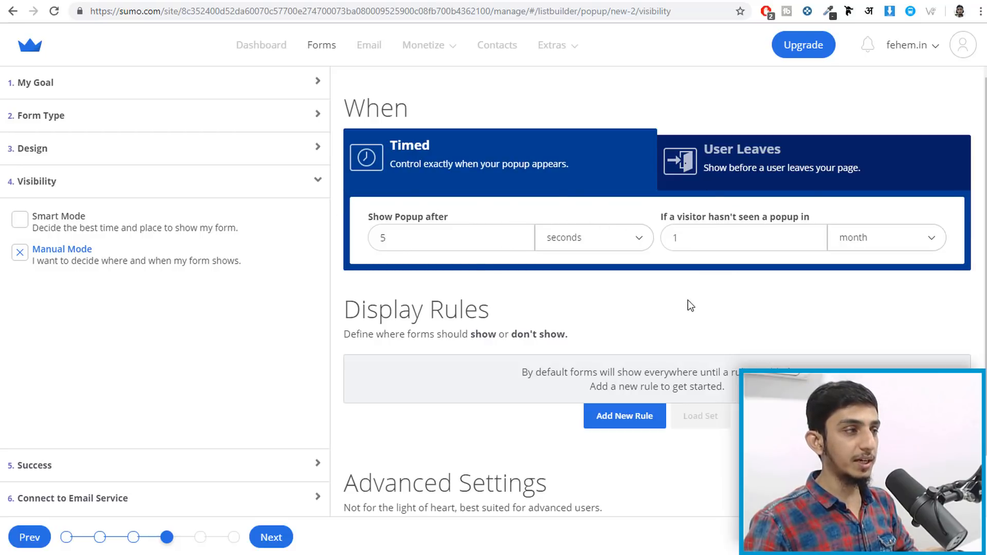
click(95, 224)
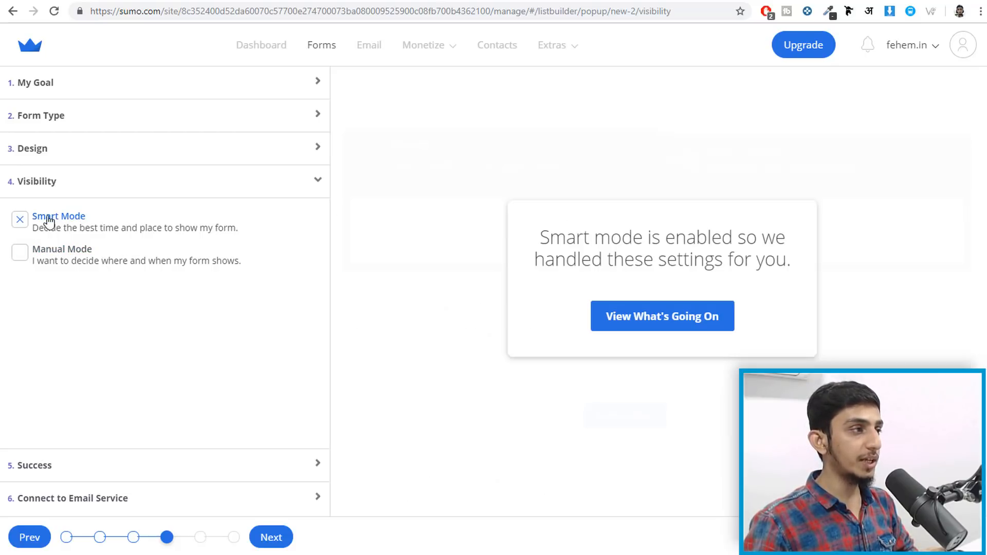
click(108, 459)
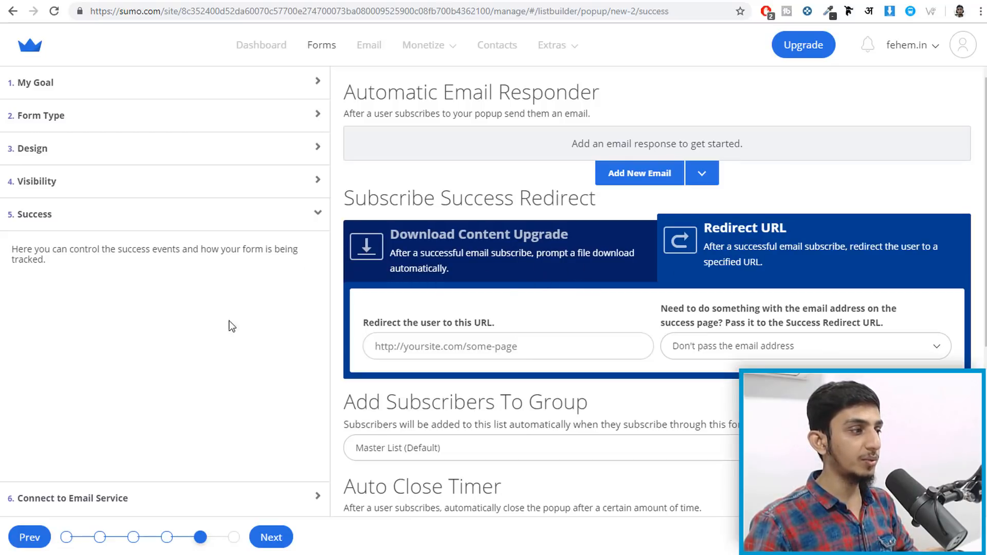
- Disconnect and reconnect MailChimp with the saved login, save the integration, then save the popup form
click(85, 507)
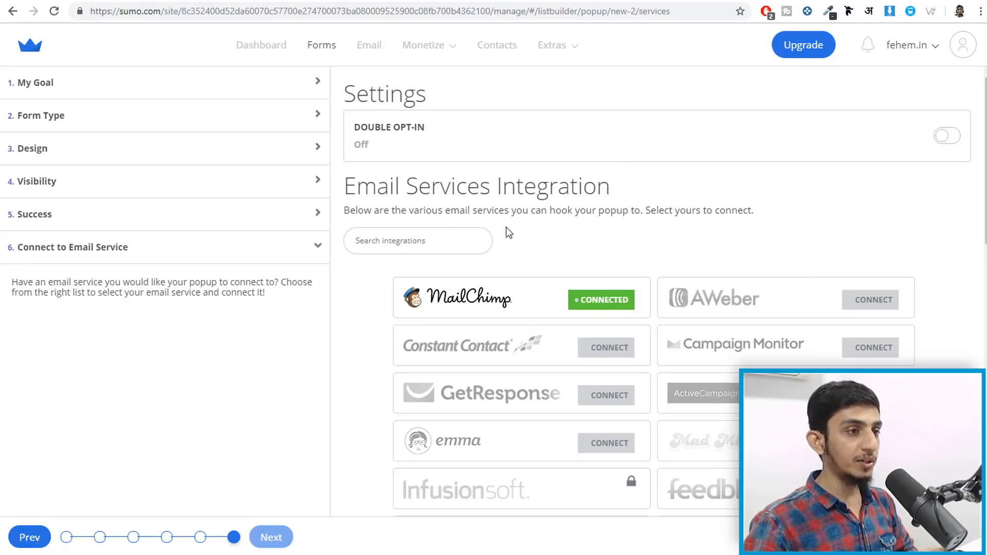
click(562, 298)
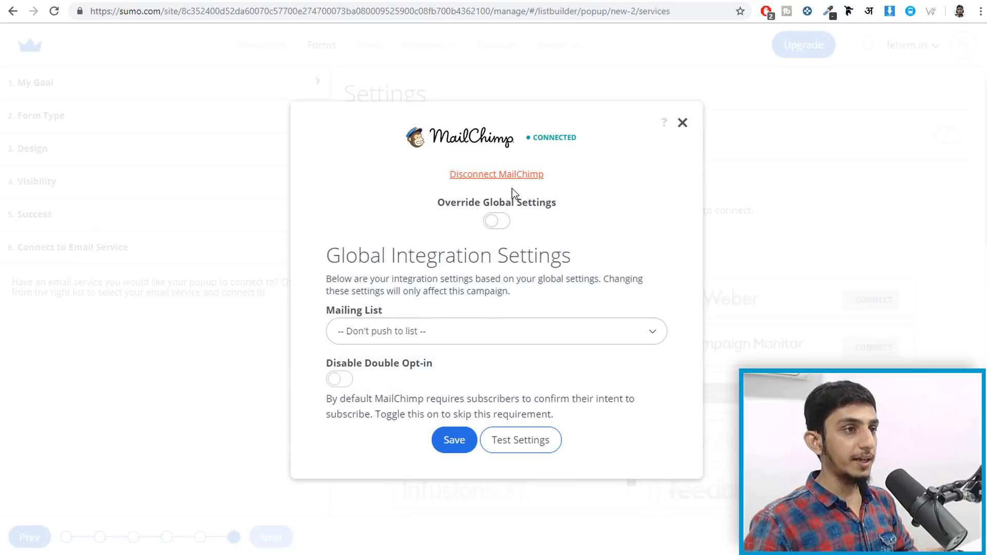
click(516, 175)
click(516, 344)
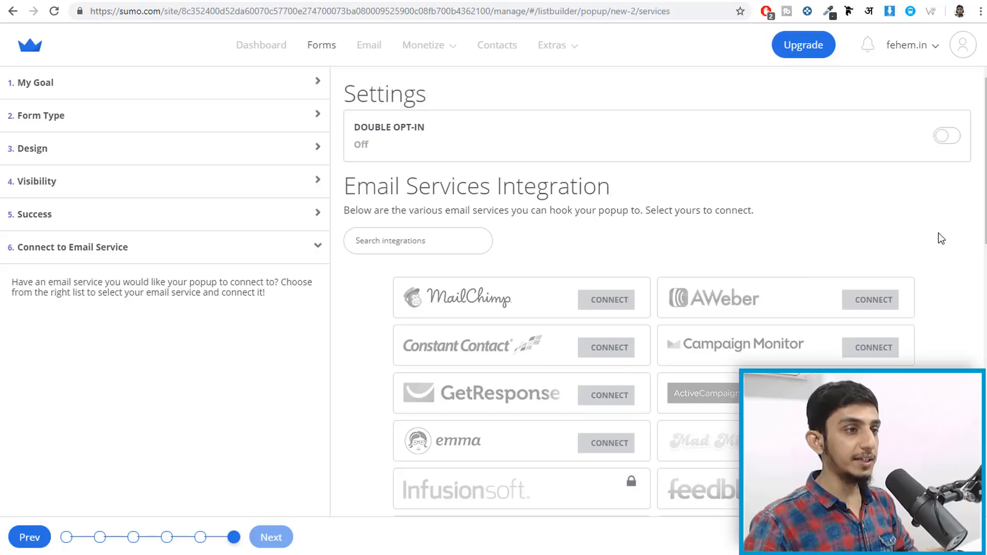
click(601, 302)
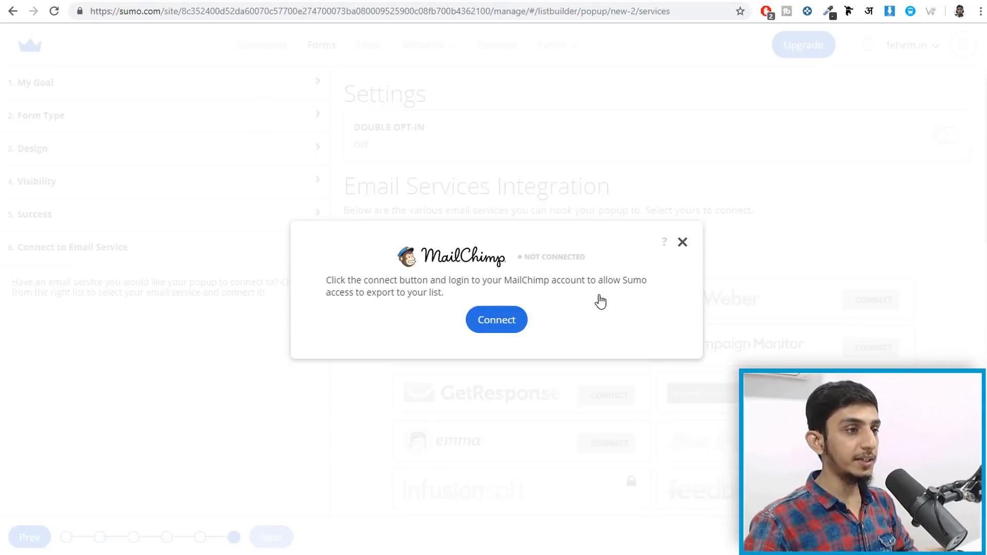
click(489, 329)
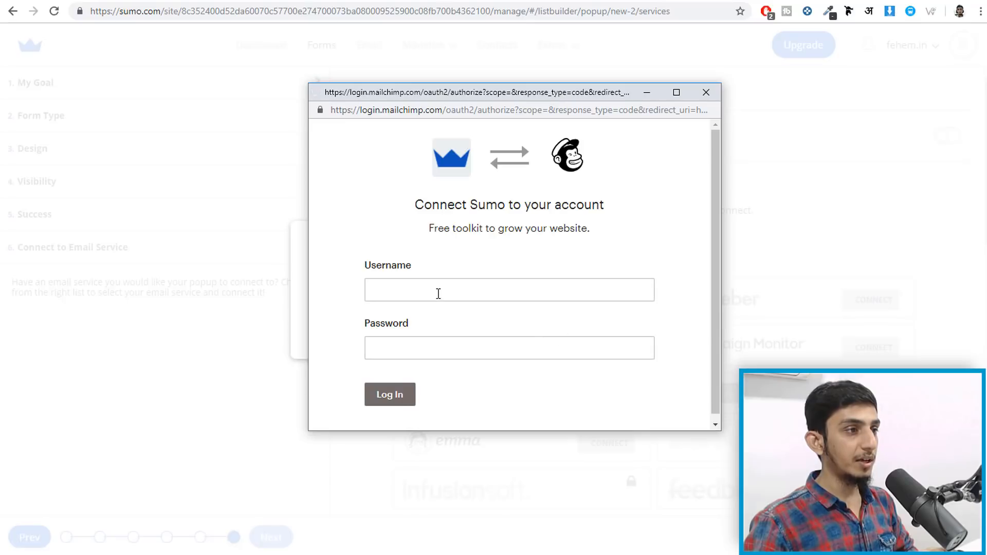
click(438, 291)
click(439, 341)
click(390, 401)
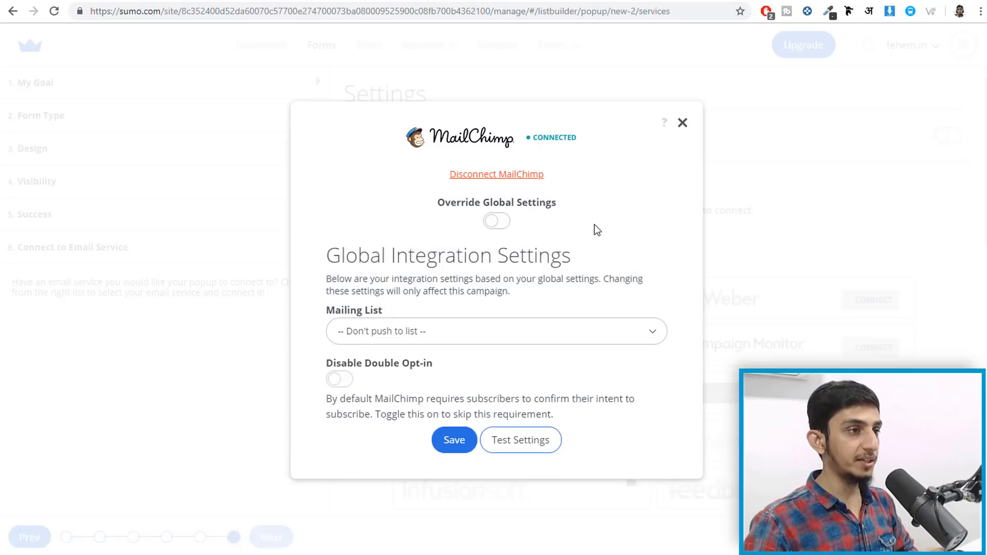
click(453, 440)
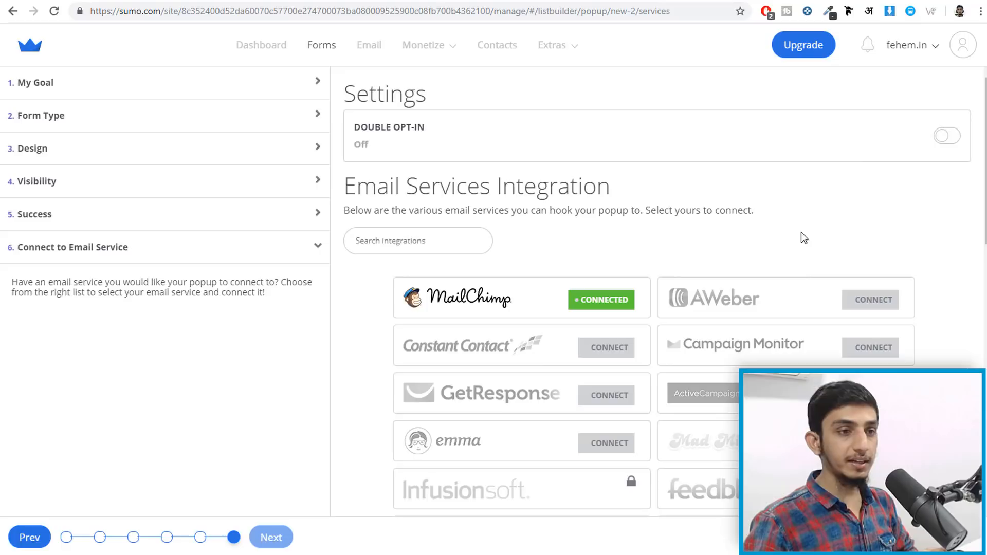
click(946, 537)
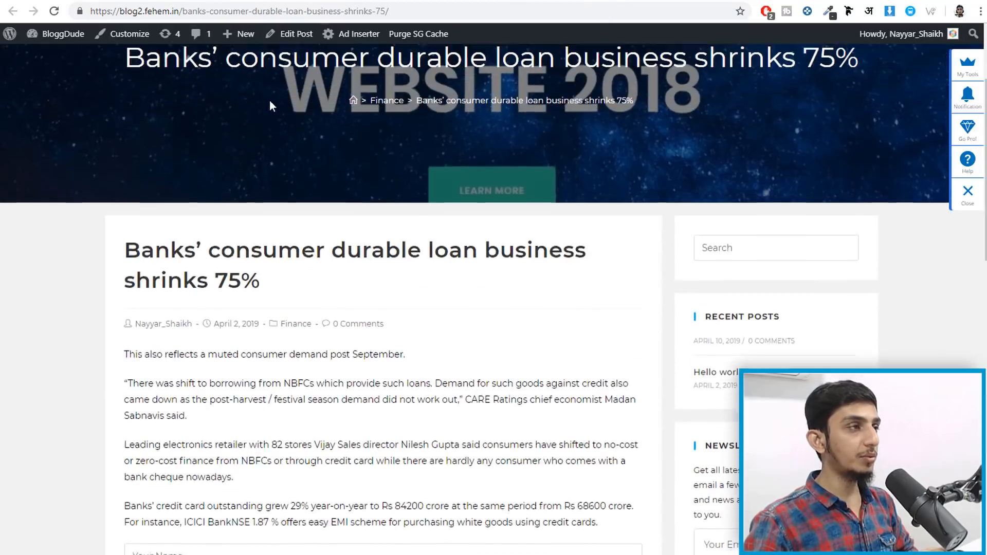
scroll(270, 101, up, 3)
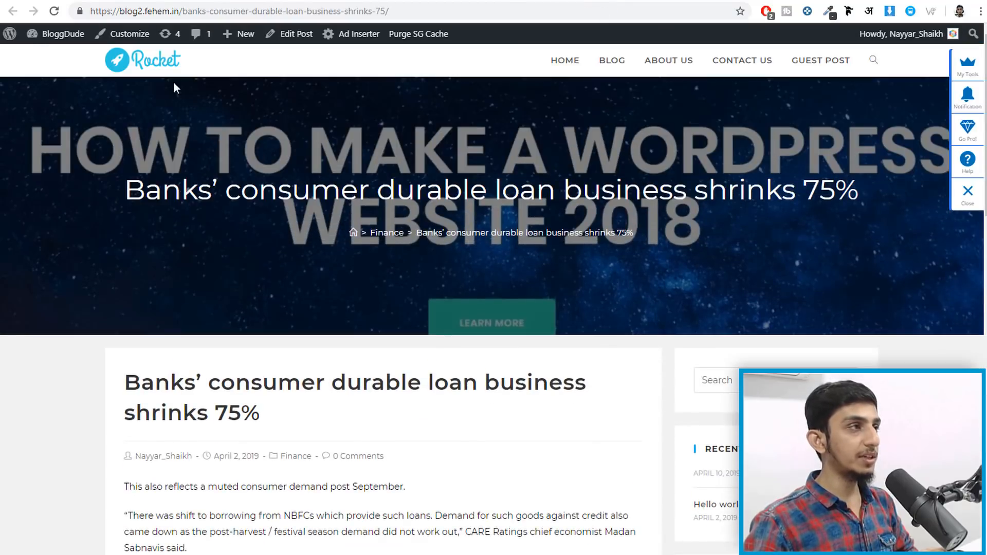
click(55, 11)
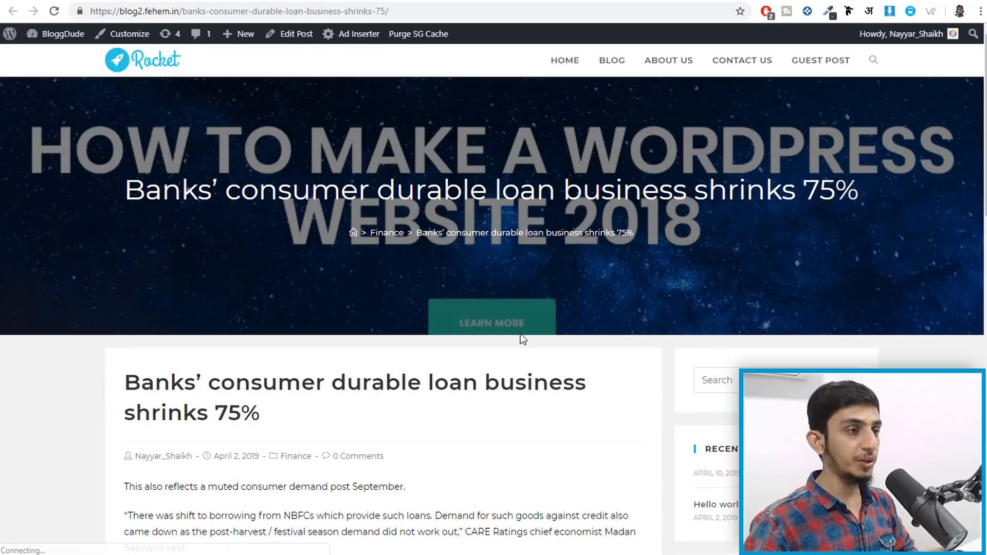
scroll(518, 351, down, 10)
scroll(392, 379, down, 5)
scroll(393, 380, up, 10)
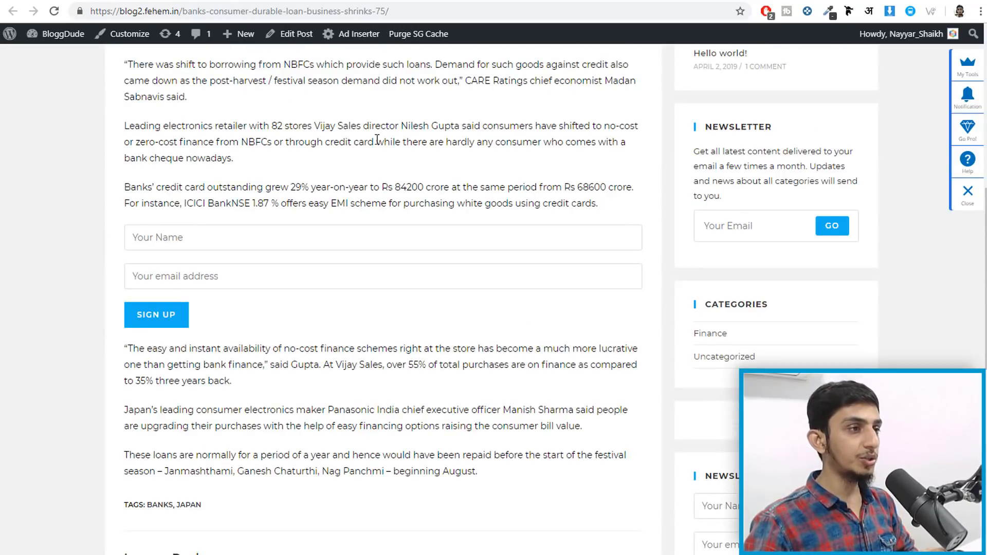
scroll(727, 371, up, 9)
scroll(727, 371, down, 10)
scroll(727, 372, up, 10)
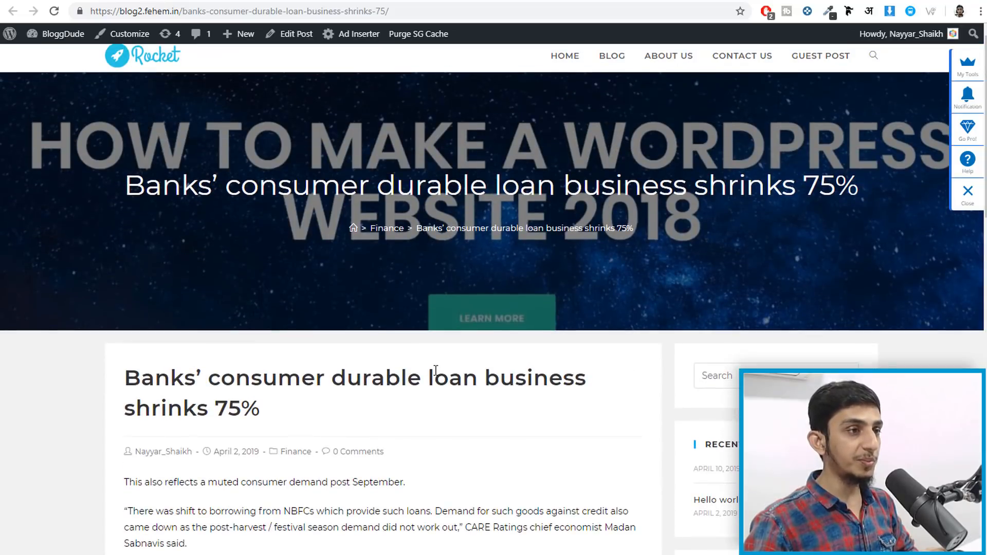
click(740, 1)
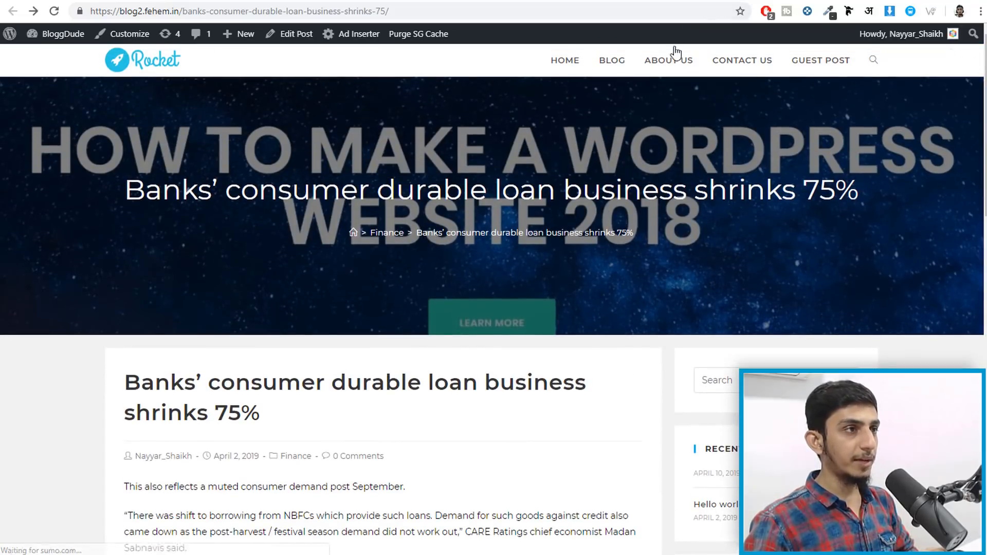
click(631, 5)
key(ctrl+c)
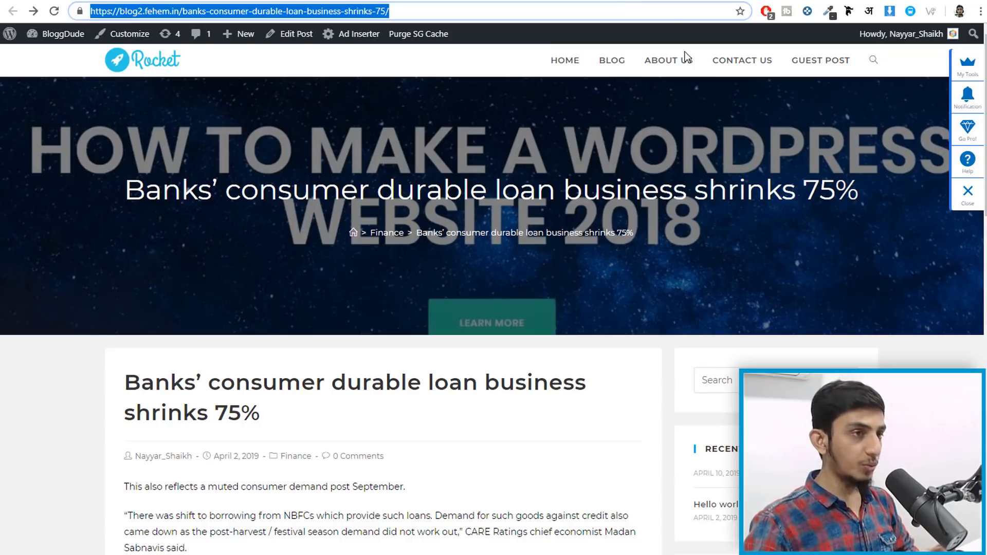
click(980, 11)
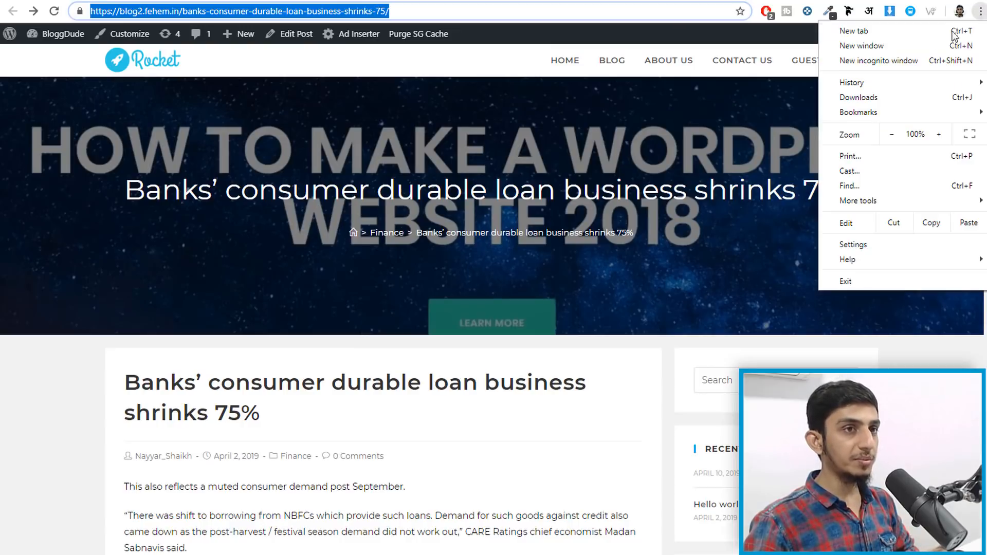
click(909, 62)
key(ctrl+v)
key(Return)
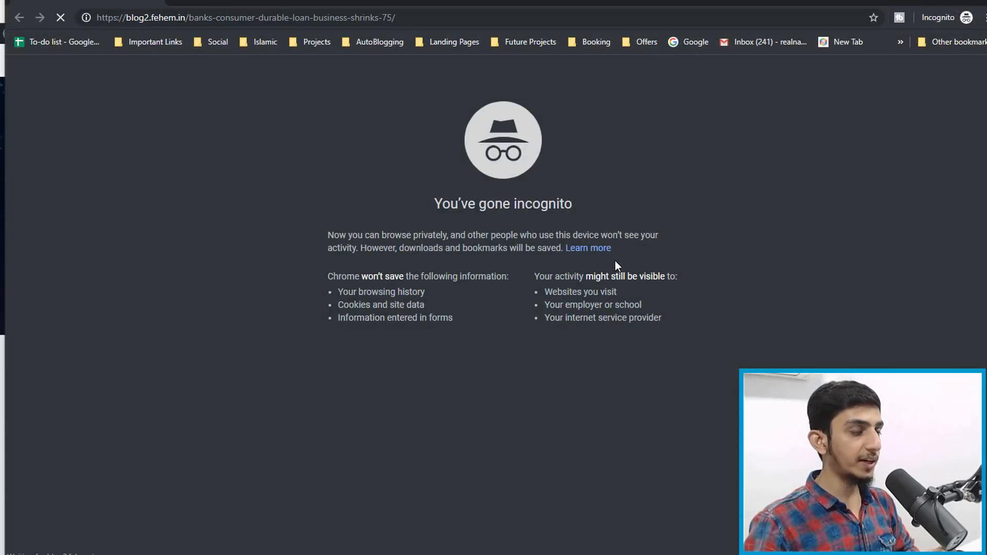
scroll(370, 410, down, 20)
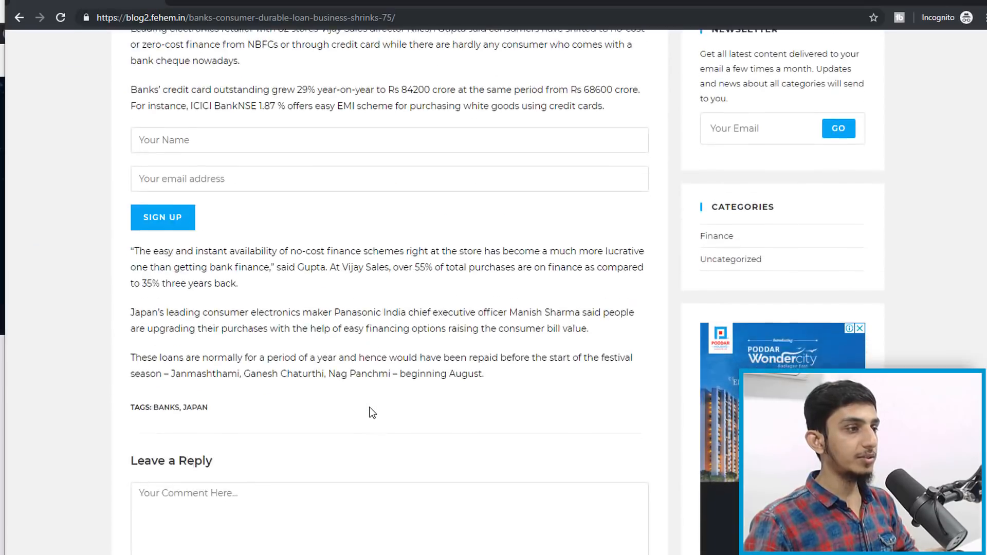
scroll(370, 412, up, 13)
scroll(370, 412, up, 8)
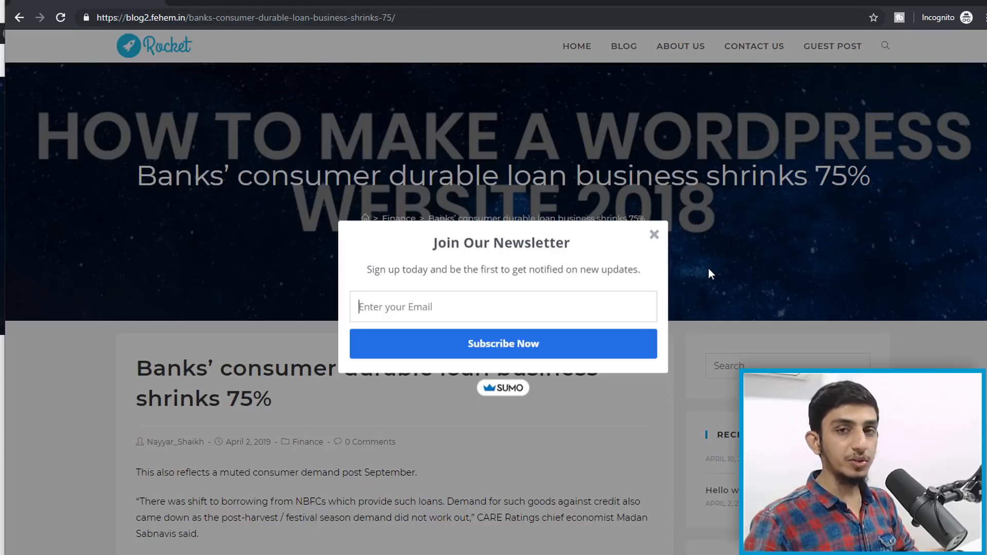
click(654, 234)
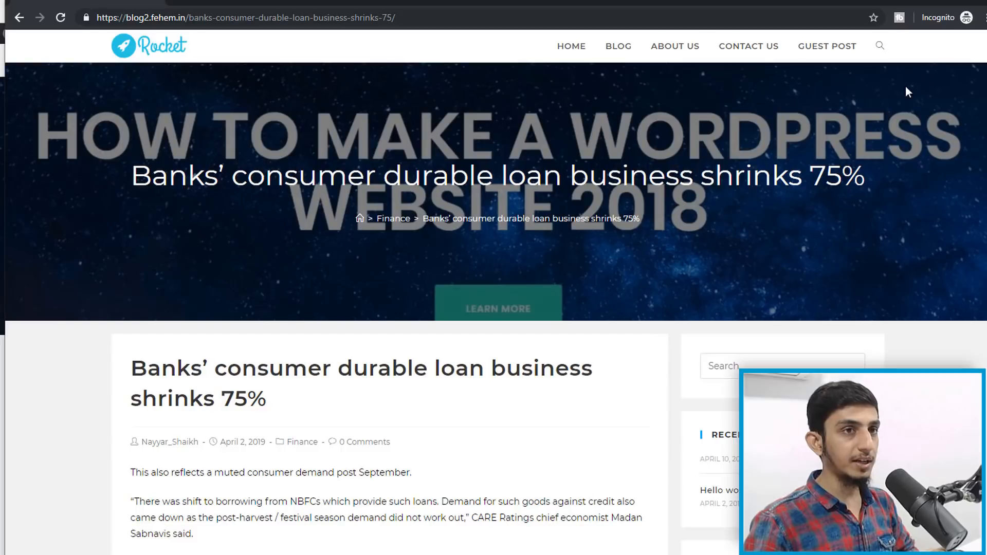
click(981, 3)
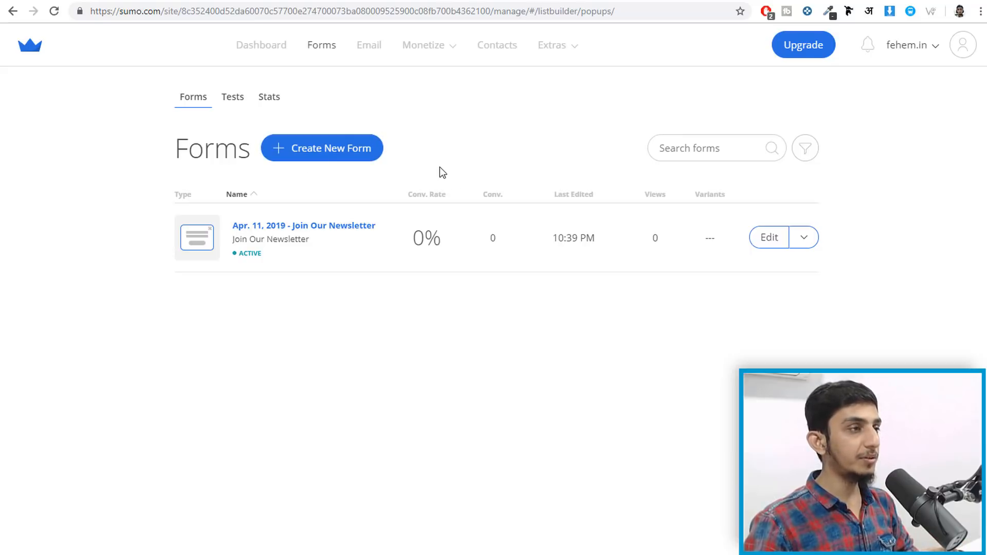
- Start a new Sumo form and set its form type to Smart Bar
click(338, 152)
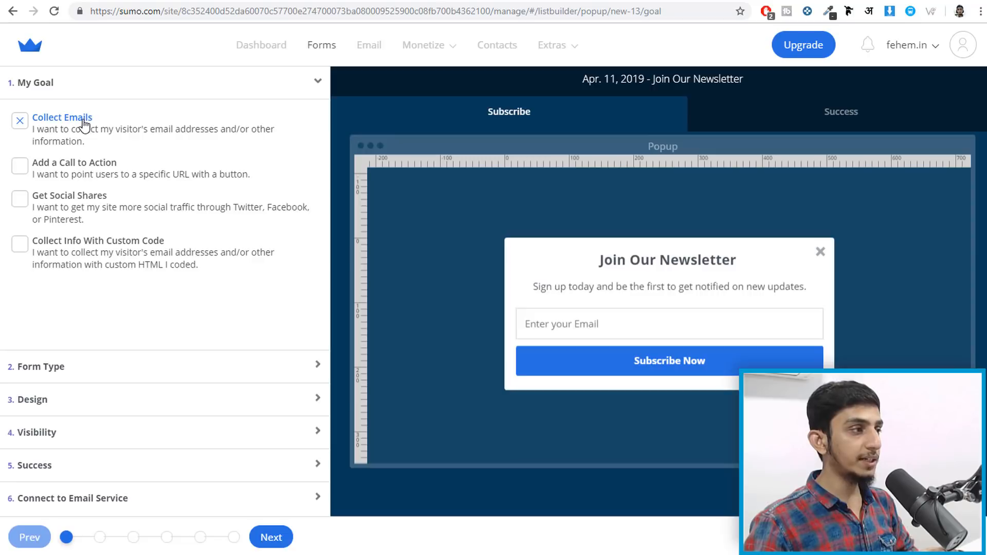
click(104, 383)
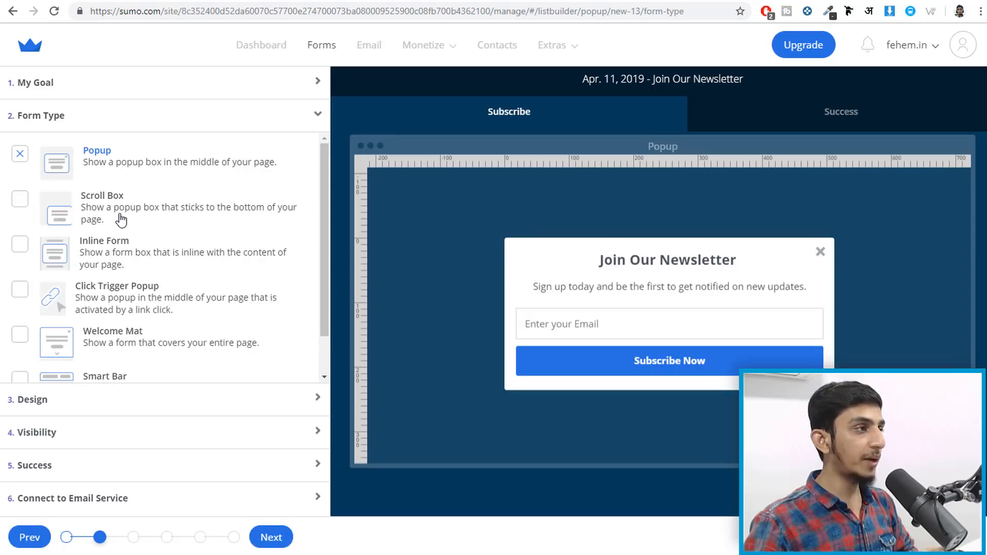
scroll(149, 308, down, 1)
click(116, 337)
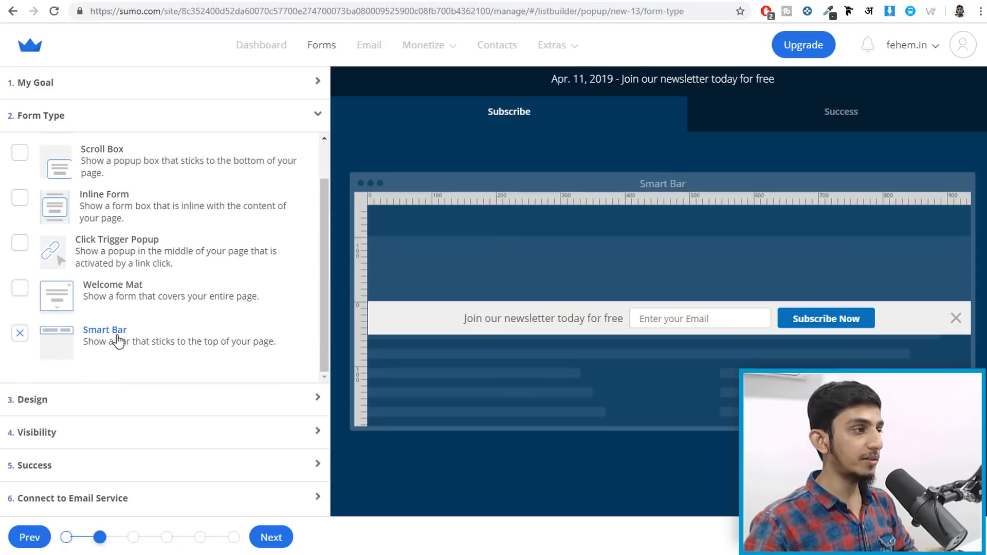
- Keep the Subscribe Now button's click action as Submit Form
drag(797, 316, 787, 350)
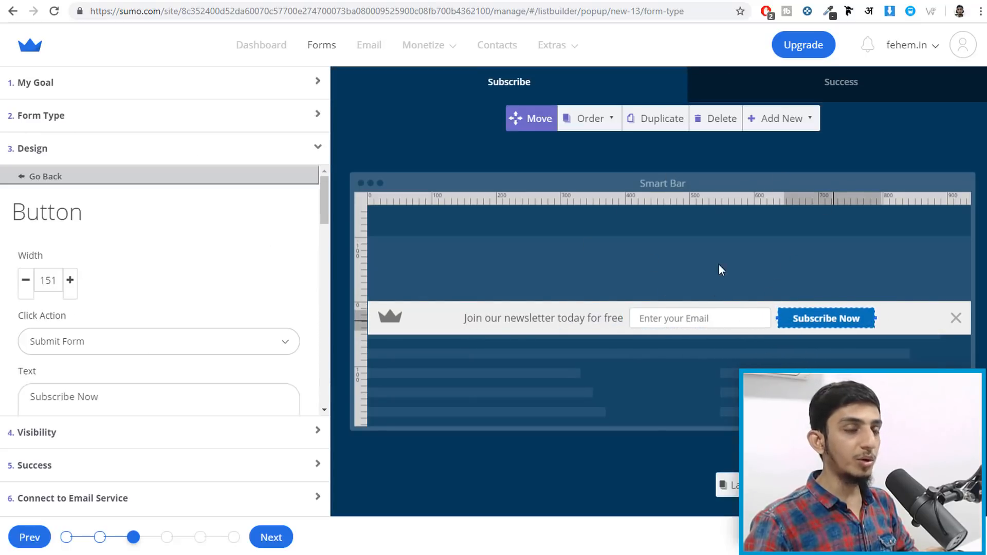
scroll(154, 342, down, 4)
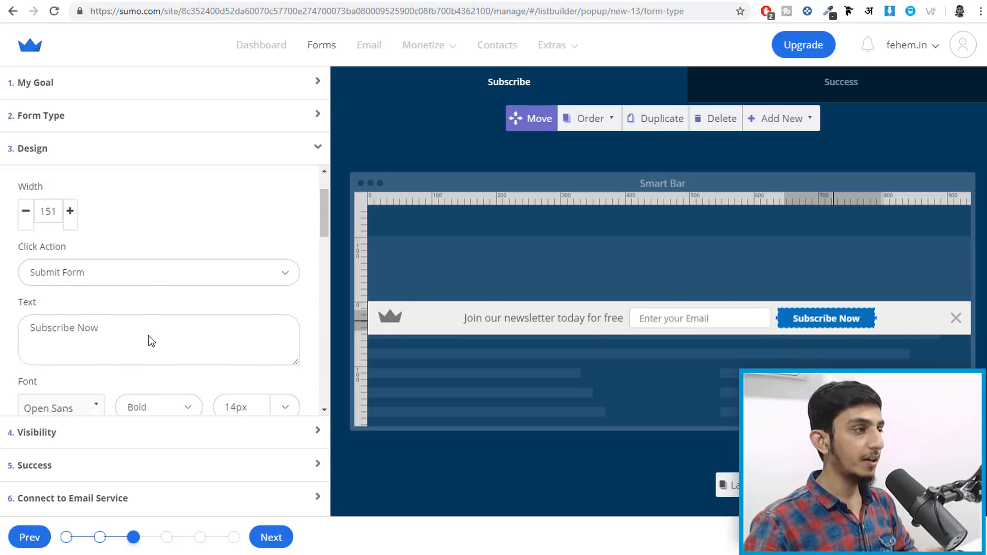
scroll(140, 335, up, 3)
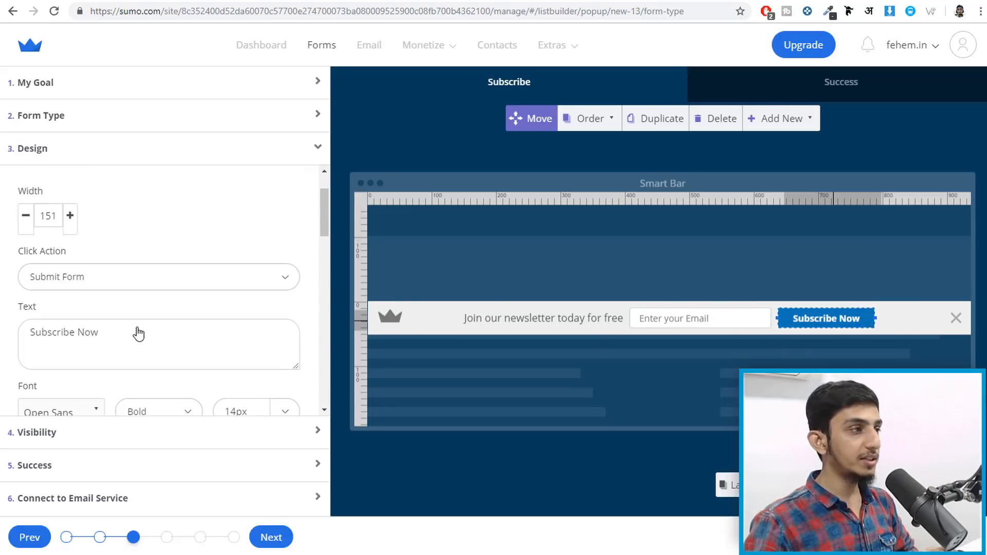
click(97, 282)
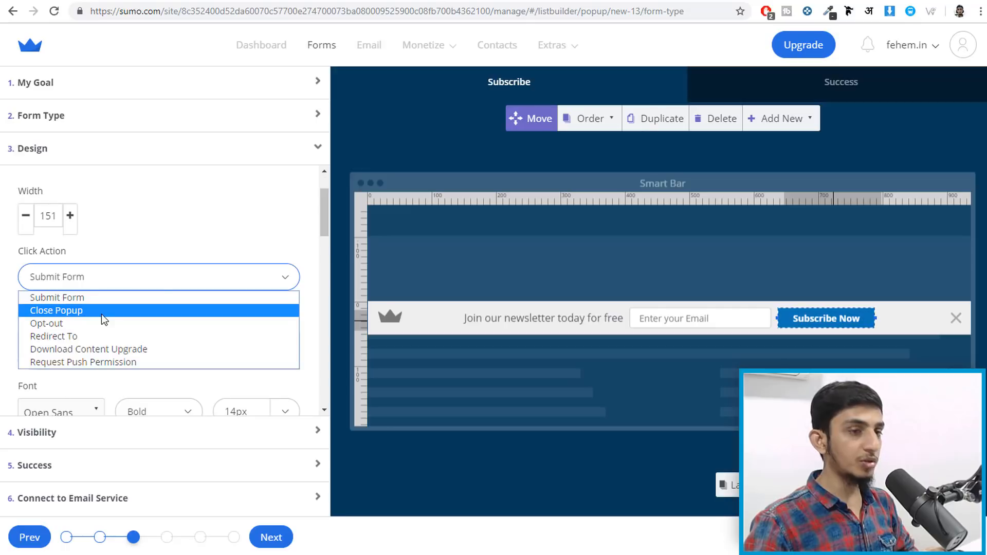
click(210, 257)
- Step through the Visibility and Success settings to the Connect to Email Service step
scroll(138, 335, down, 3)
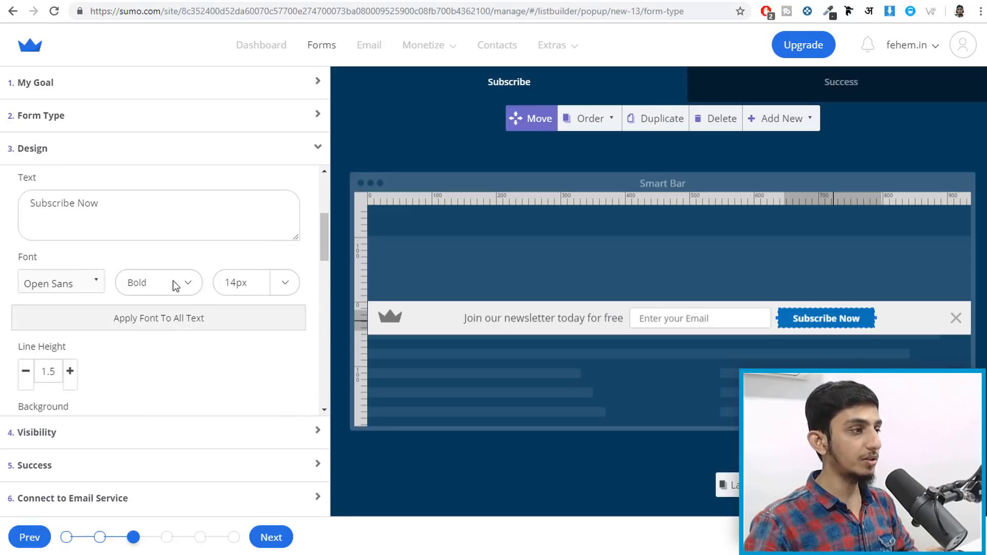
scroll(103, 298, down, 2)
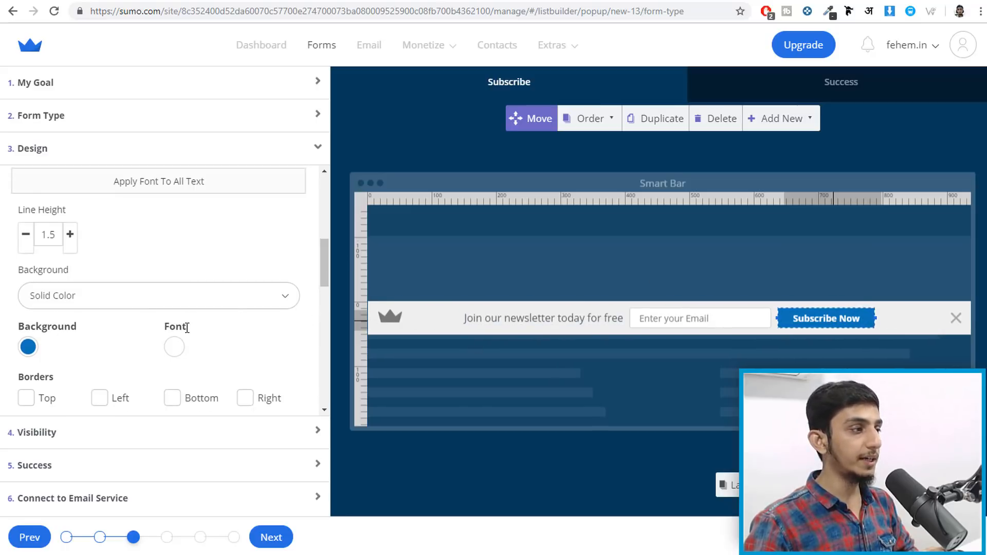
scroll(154, 360, down, 2)
click(119, 434)
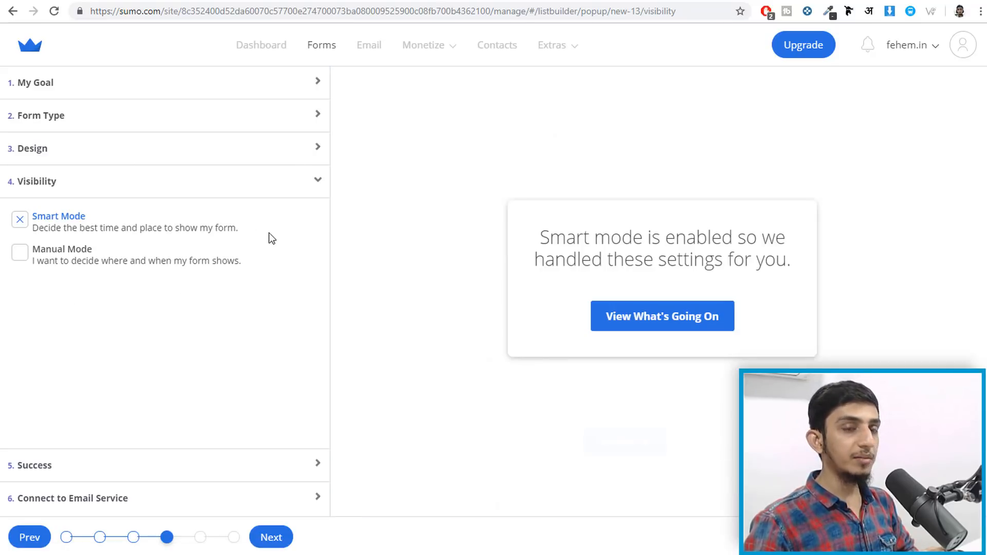
click(99, 469)
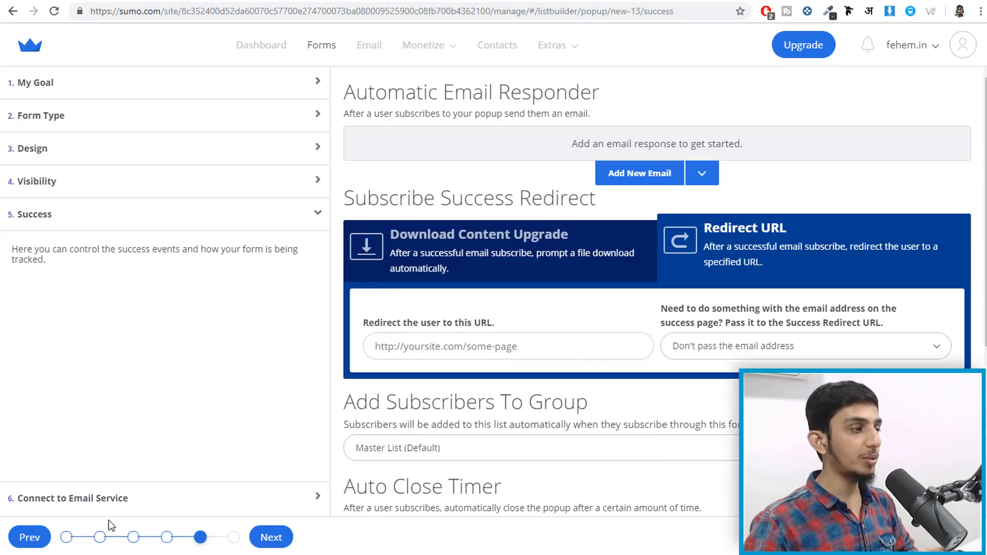
click(121, 501)
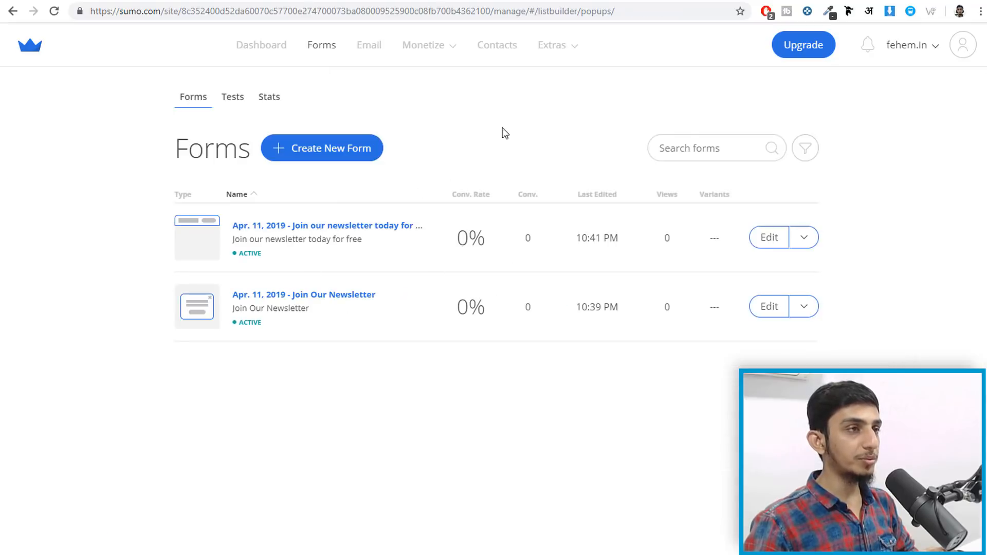
- Load the blog post's URL in a new Chrome incognito window
click(980, 11)
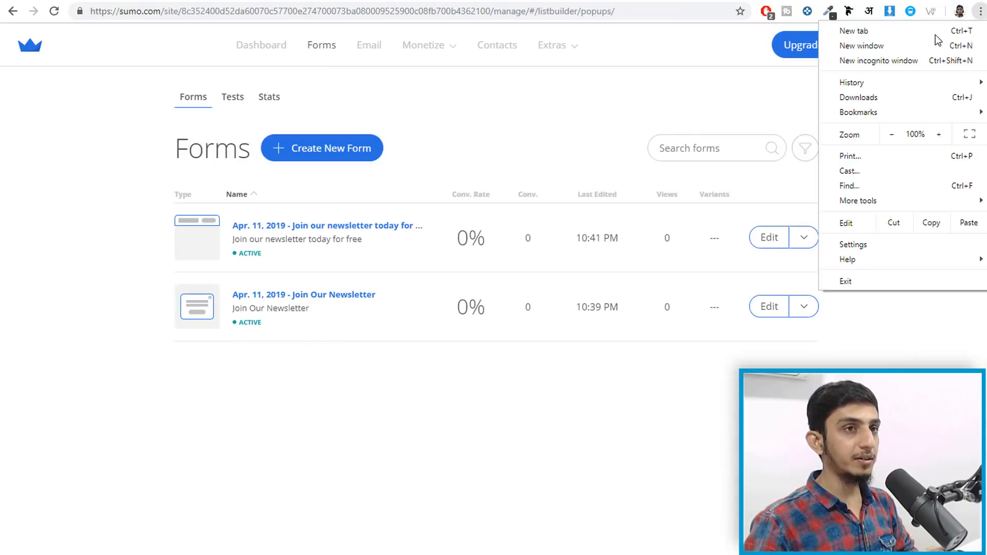
click(898, 60)
text(https://blog2.fehem.in/banks-consumer-durable-loan-business-shrinks-75/)
key(Return)
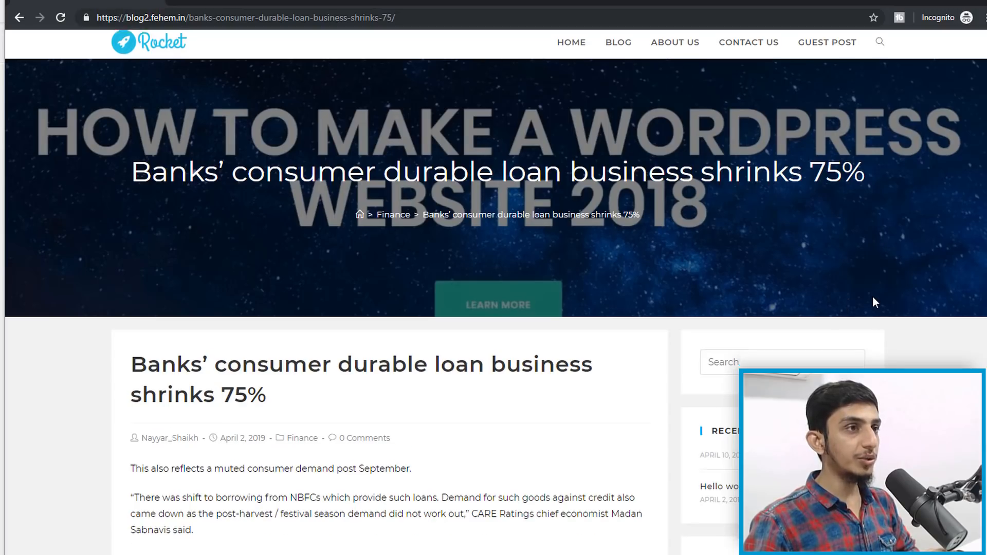
scroll(873, 299, down, 15)
scroll(874, 303, up, 10)
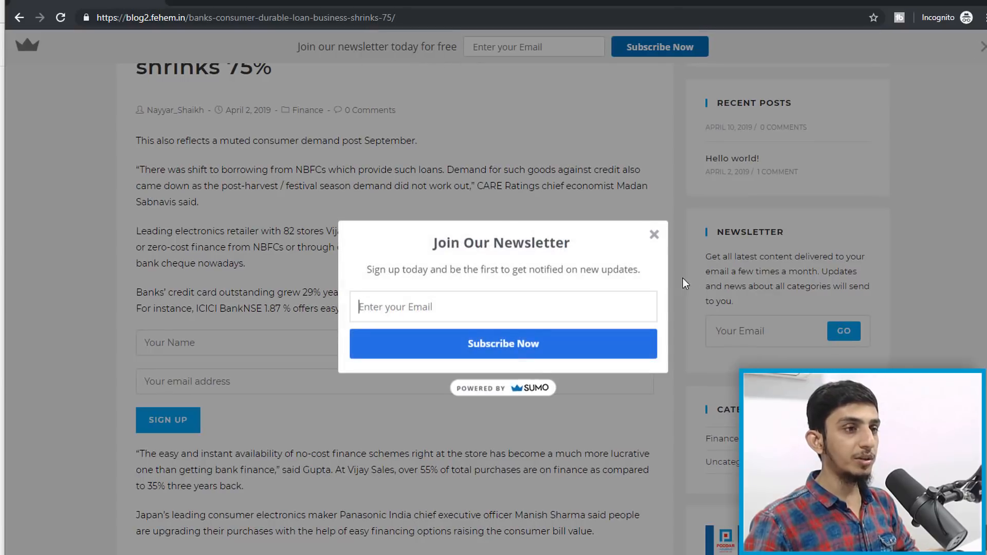
- Dismiss the newsletter popup and the 'Join our newsletter today for free' Smart Bar
click(654, 235)
scroll(364, 88, up, 5)
scroll(899, 196, down, 20)
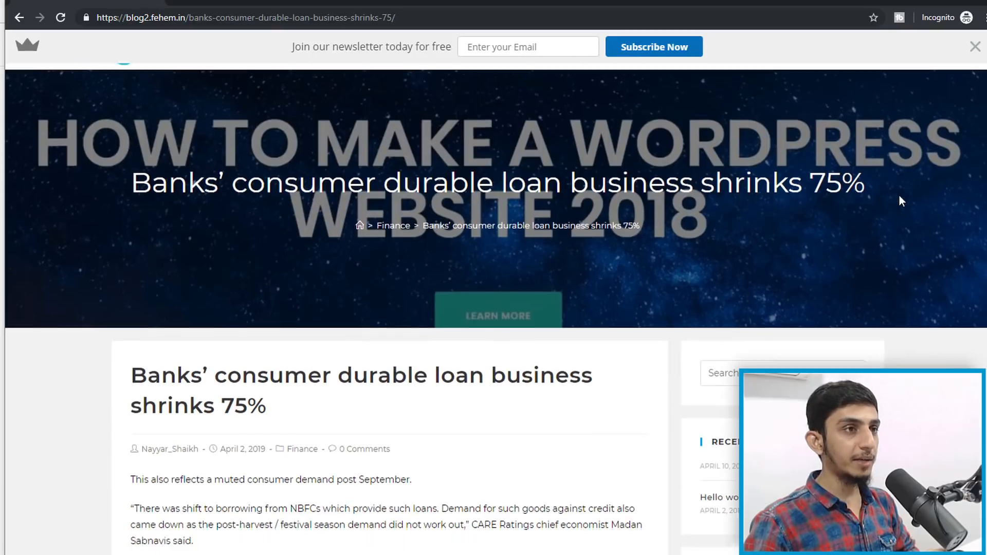
scroll(884, 208, up, 10)
scroll(885, 208, up, 10)
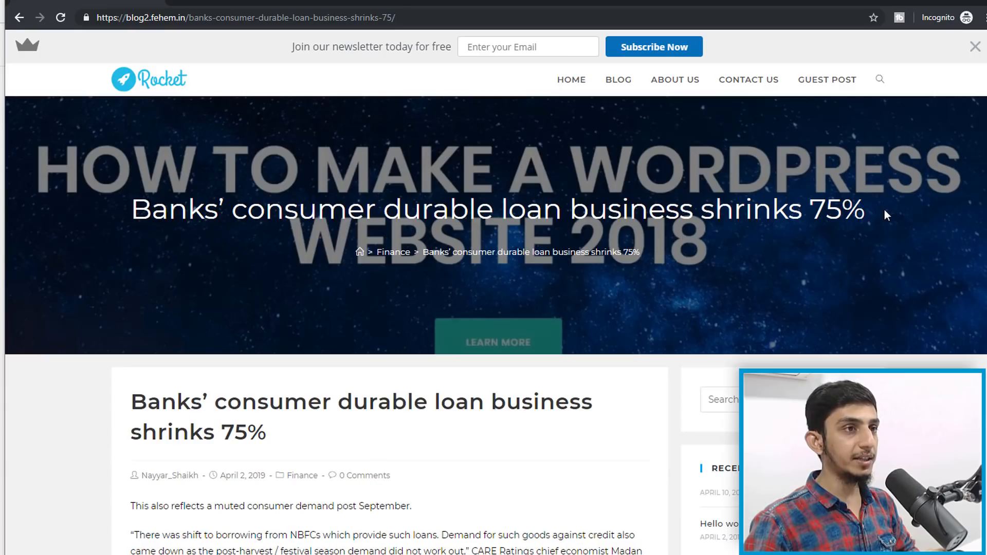
click(975, 46)
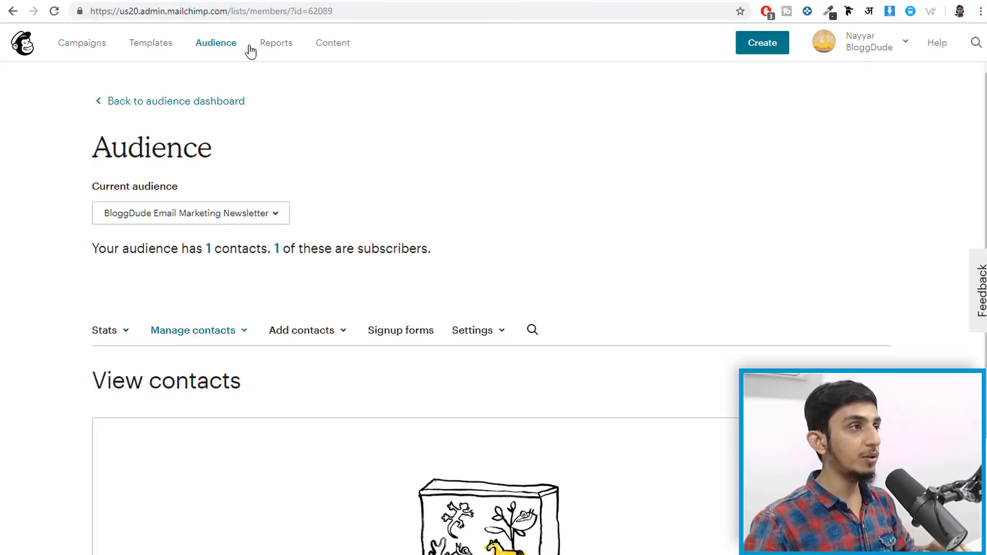
- Create a plain-text email campaign named 'Plain Text' and begin its setup
click(82, 47)
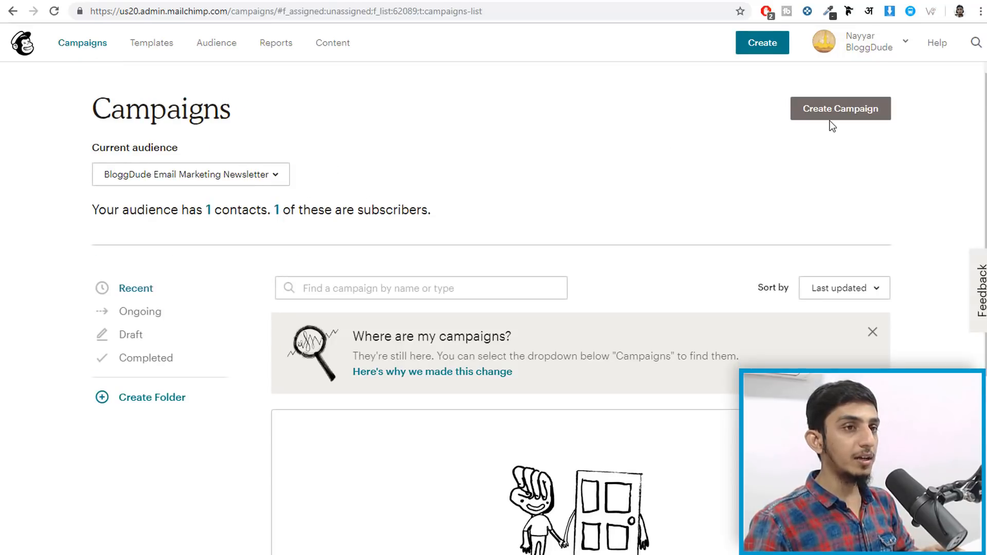
click(833, 117)
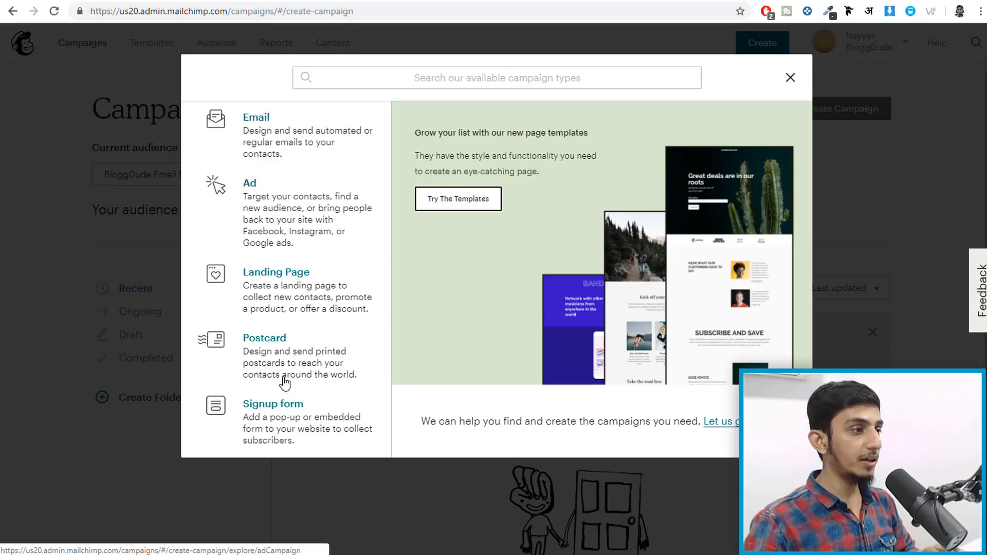
click(267, 133)
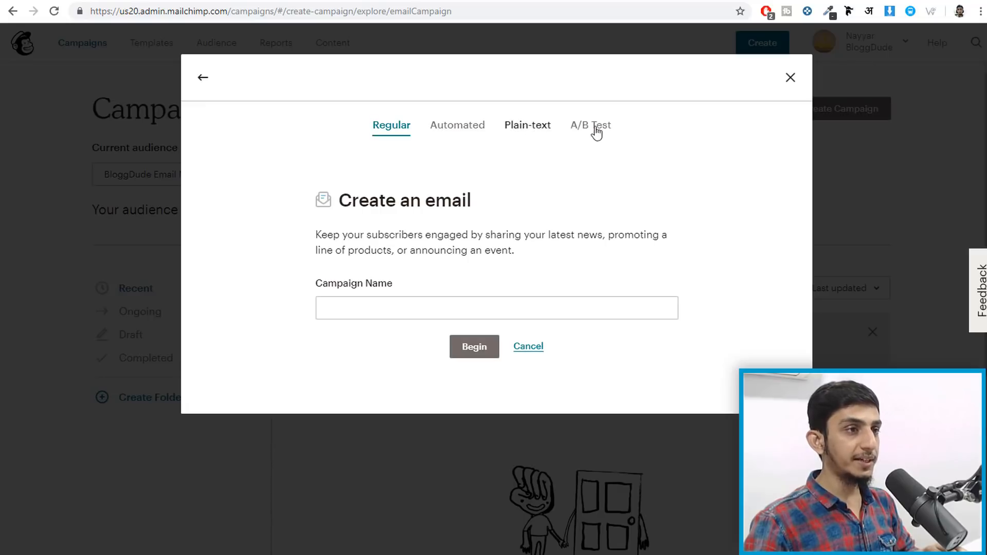
click(524, 130)
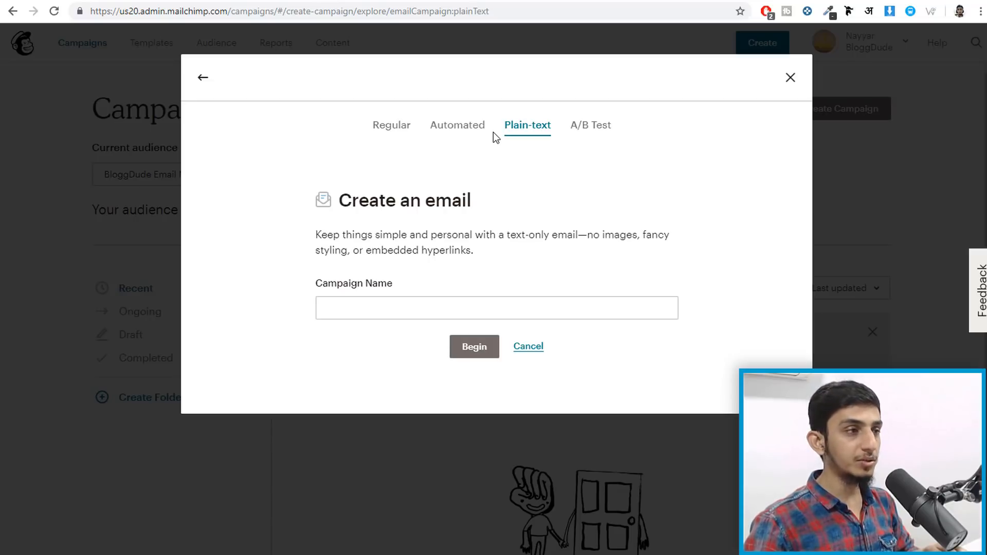
click(379, 314)
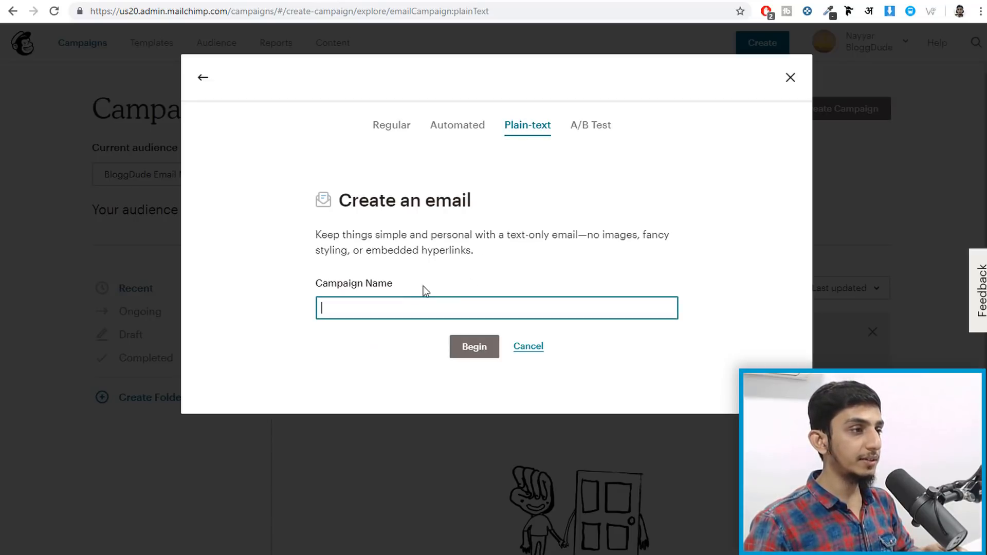
text(Pla)
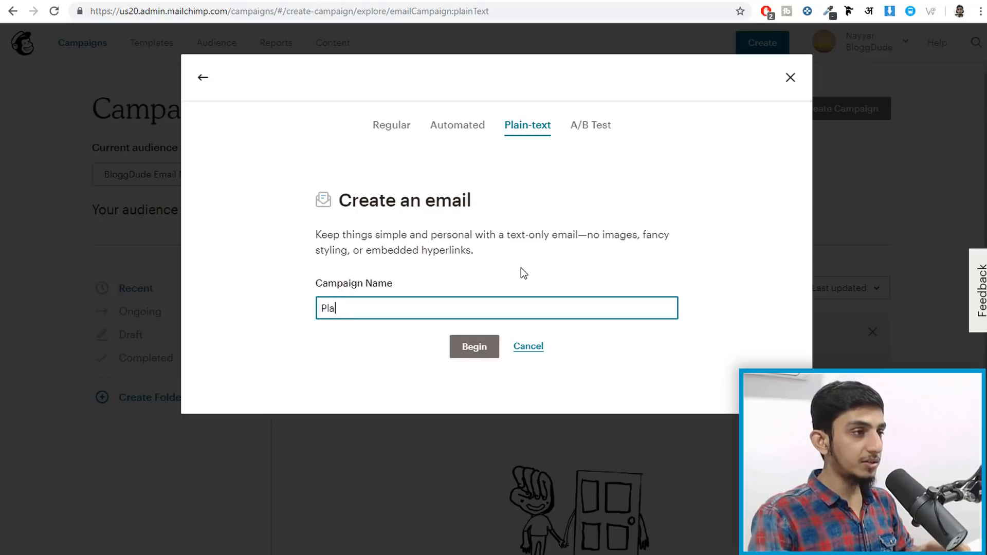
text(in Text)
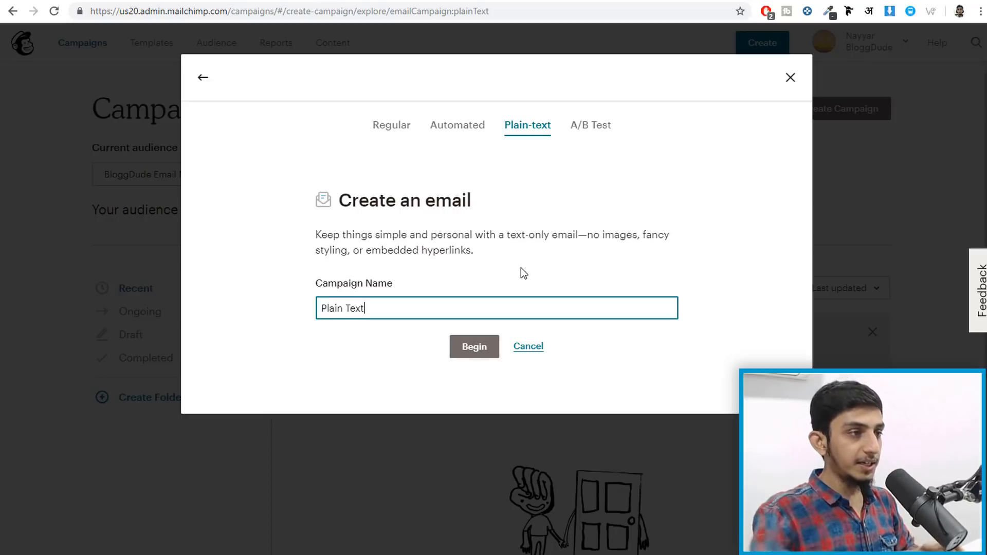
click(474, 348)
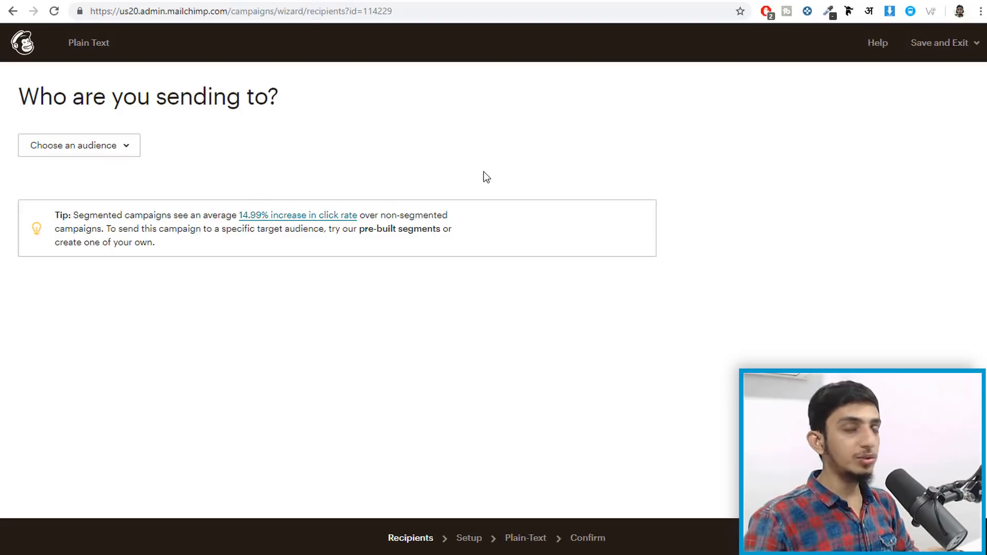
- Send the campaign to the BloggDude Email Marketing Newsletter audience
click(114, 143)
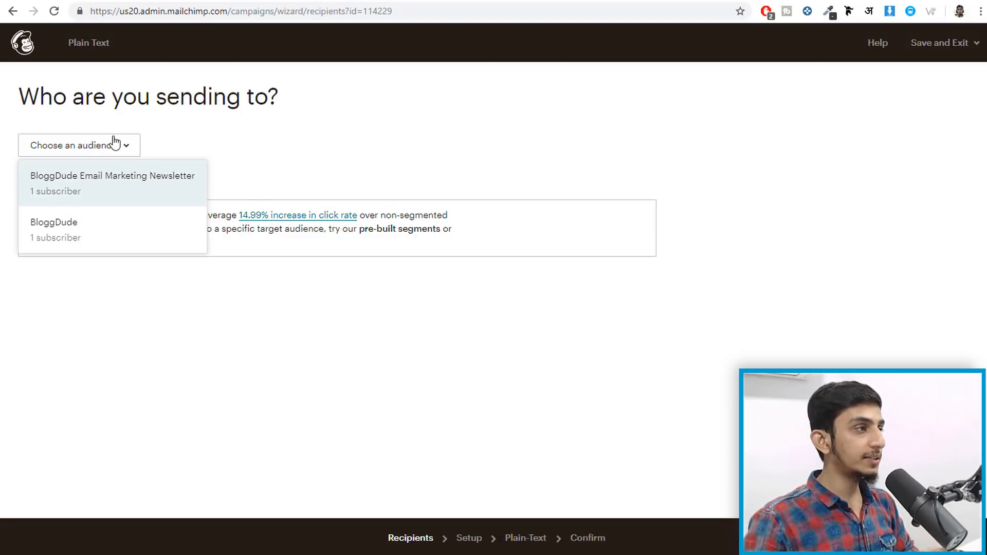
click(90, 194)
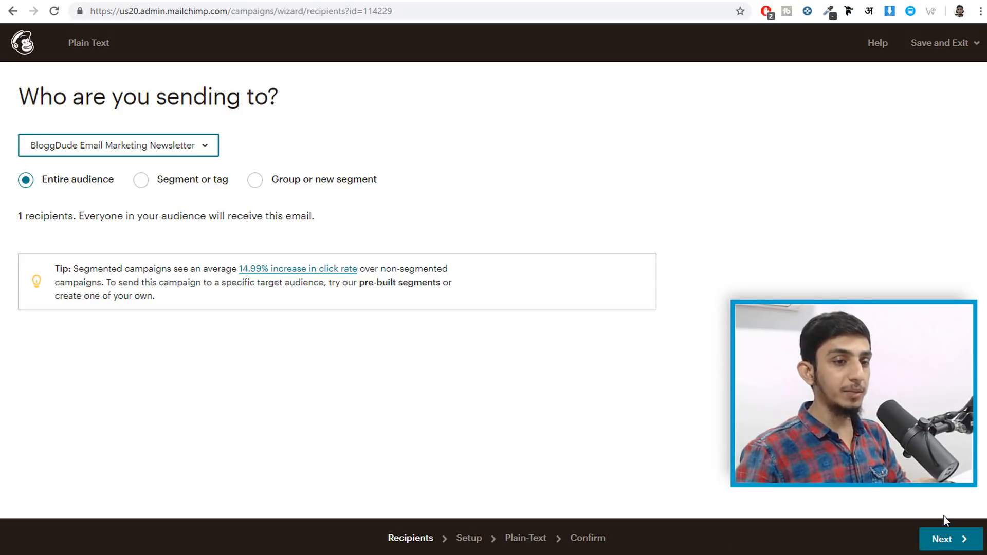
click(945, 539)
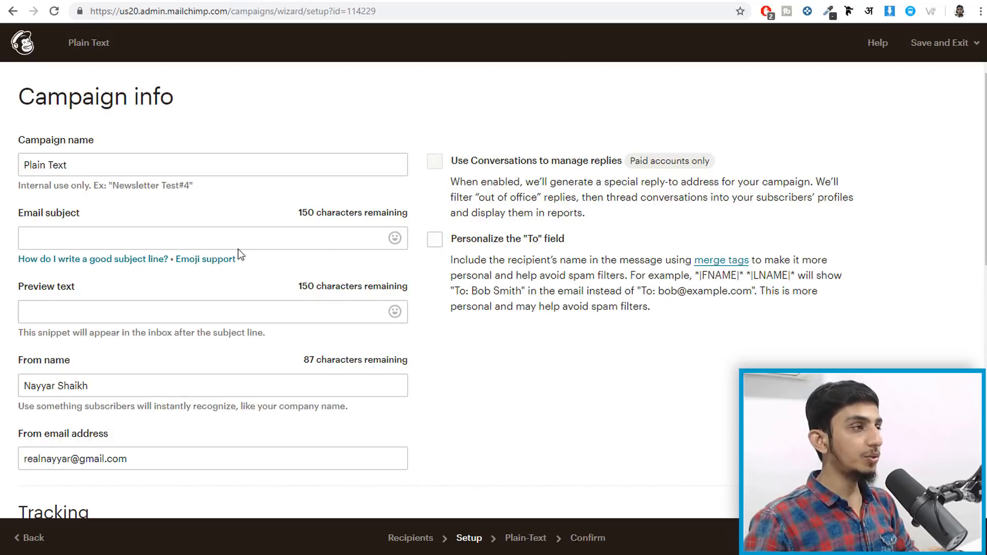
- Set the email subject to 'Email Marketing Newsletter' and open a new browser tab
click(210, 232)
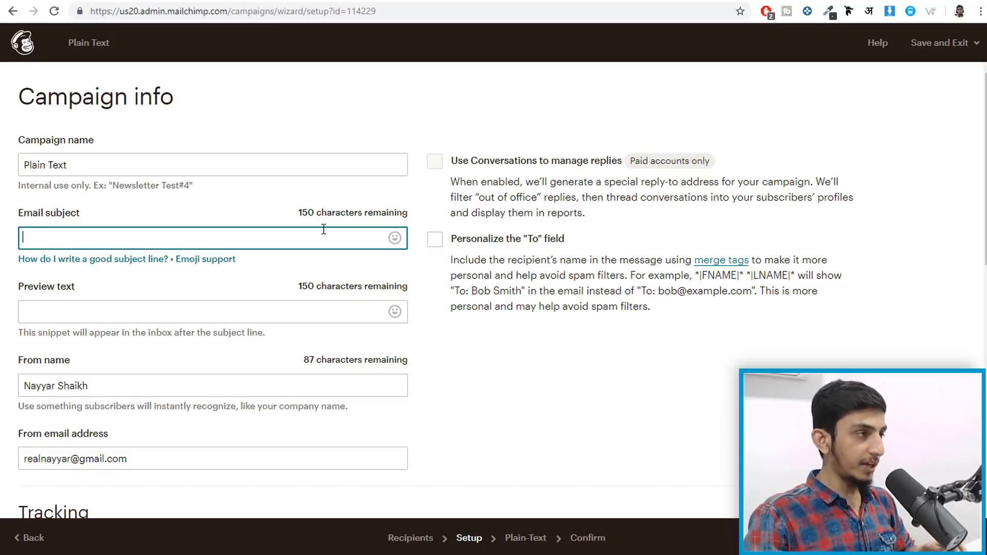
text(Email Ma)
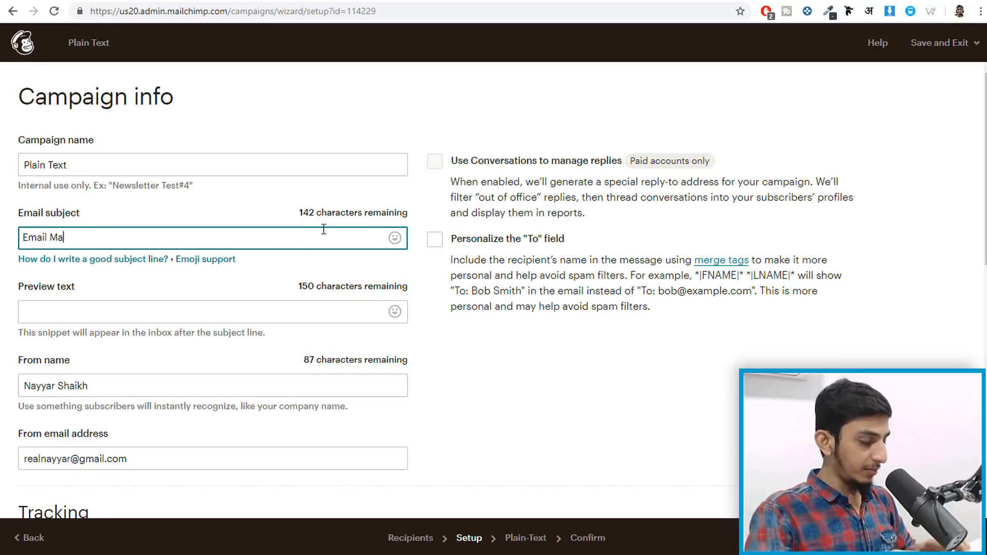
text(rketing N)
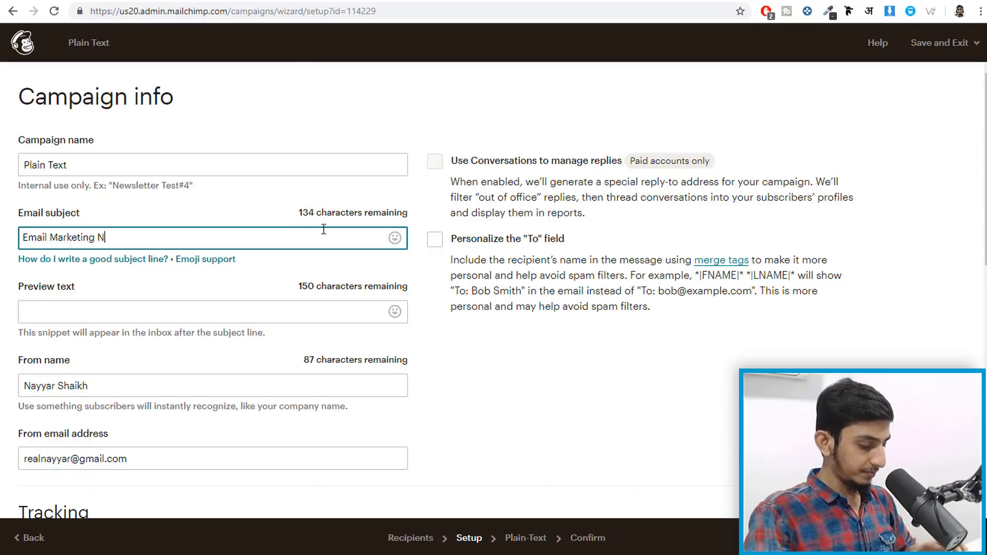
text(ewsletter)
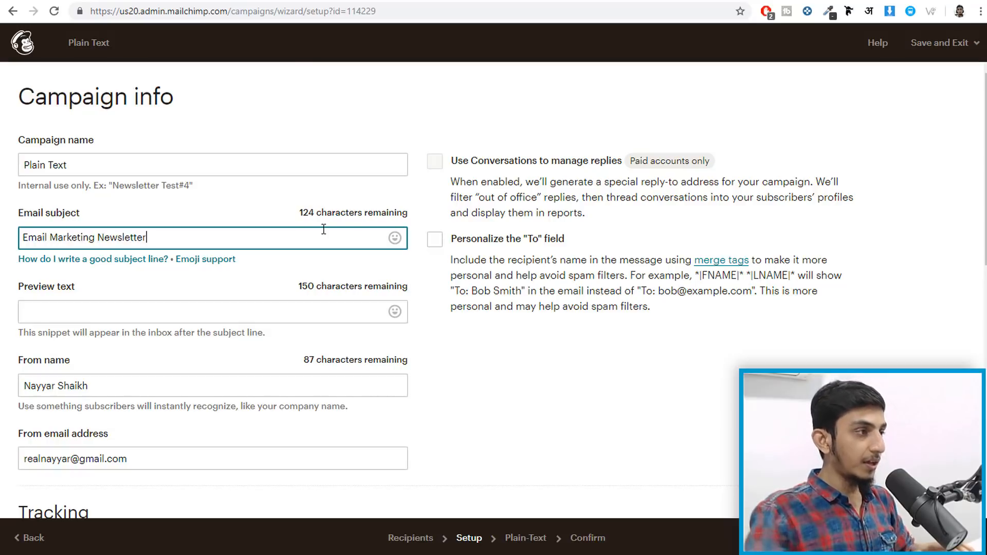
click(240, 311)
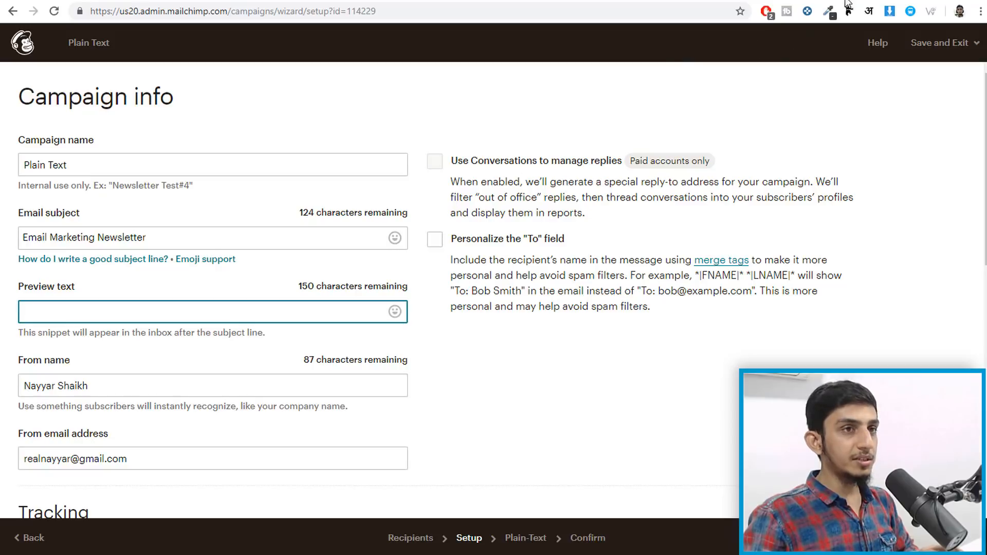
key(ctrl+t)
- Open the Gmail inbox and skim the Elementor newsletter in Promotions
text(g)
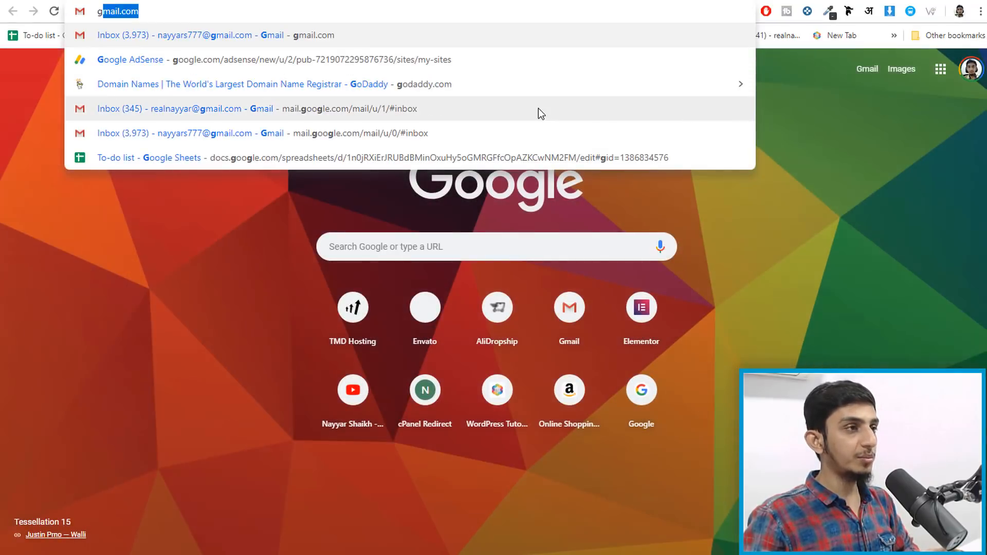
click(539, 109)
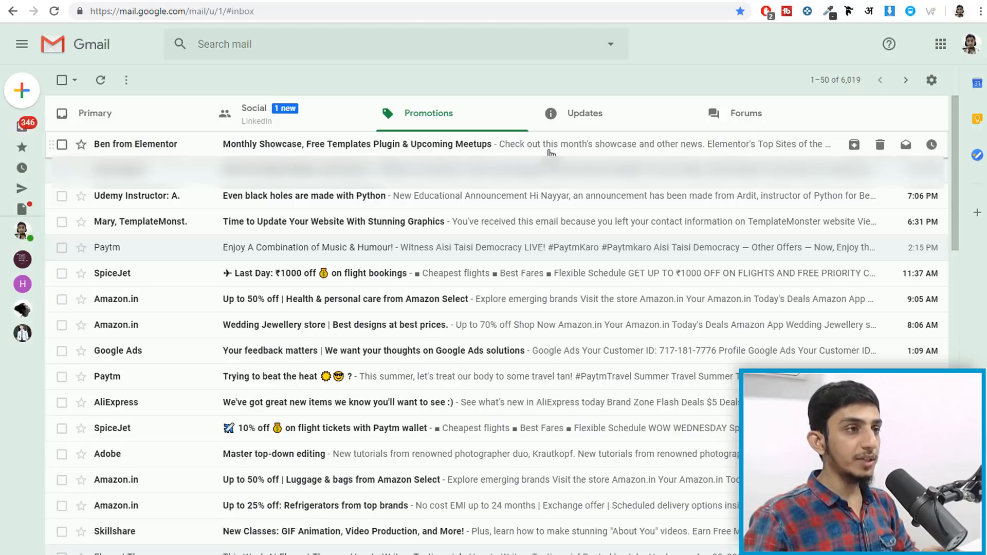
click(513, 149)
scroll(581, 192, down, 4)
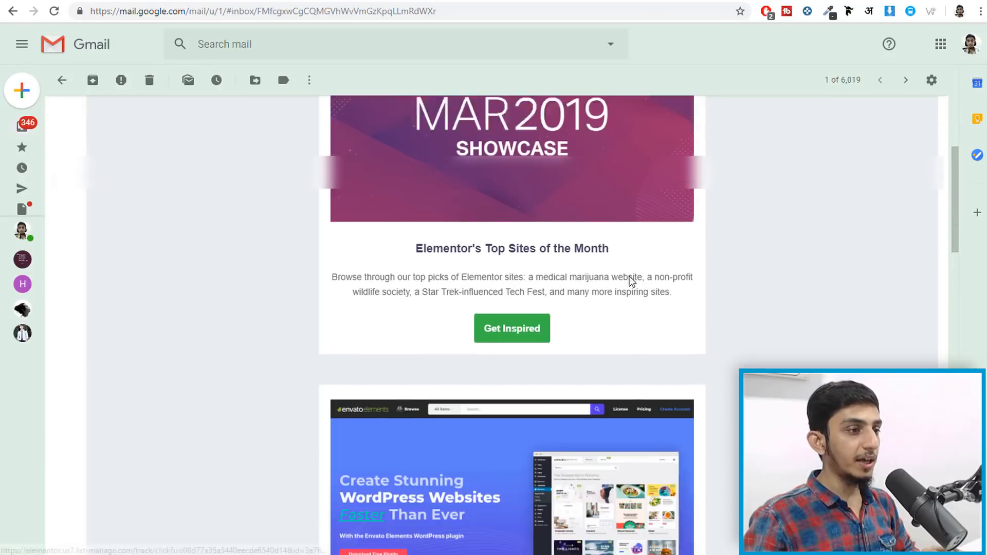
scroll(633, 279, up, 5)
key(alt+Left)
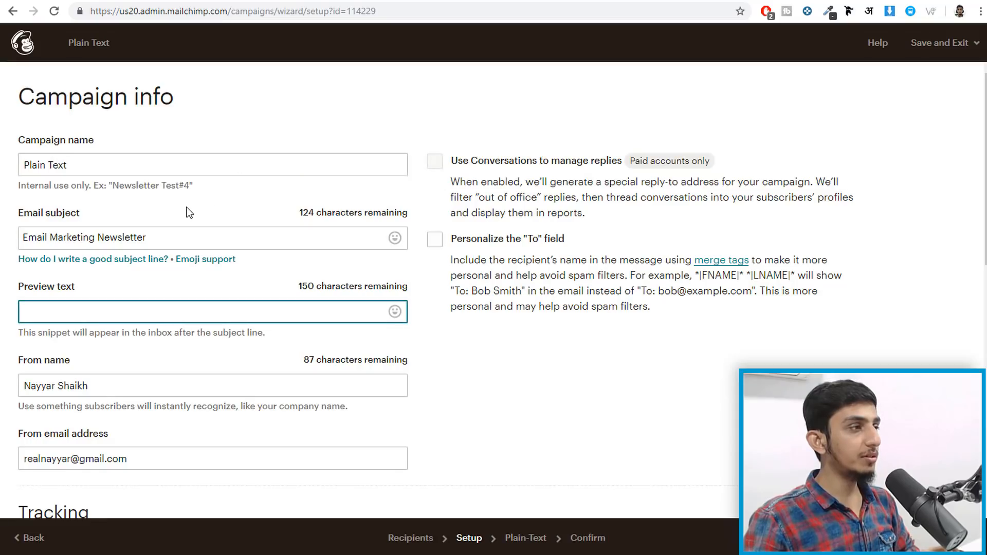
- Copy the subject 'Email Marketing Newsletter' into the preview text field
drag(178, 233, 17, 225)
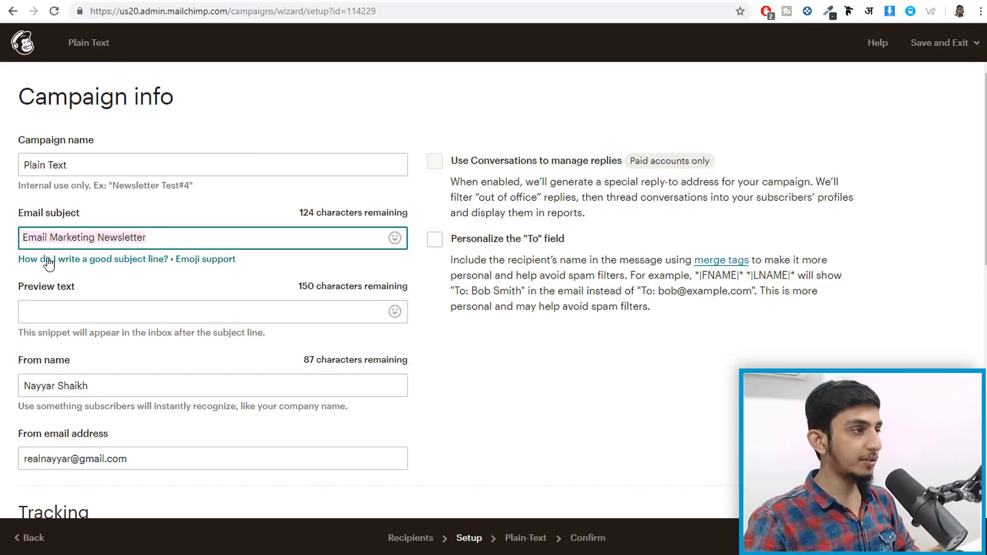
key(ctrl+c)
click(48, 311)
key(ctrl+v)
scroll(533, 403, down, 1)
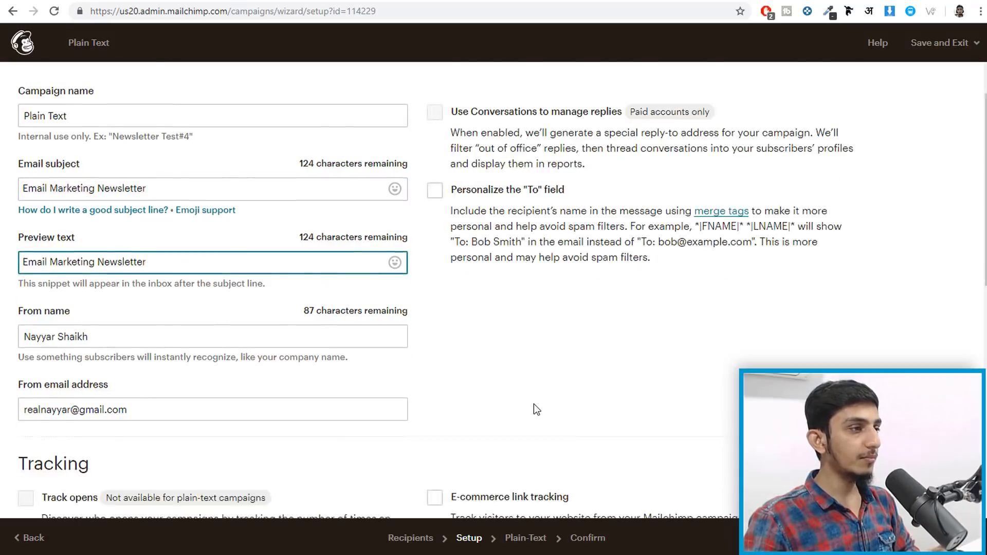
scroll(536, 409, down, 3)
click(509, 327)
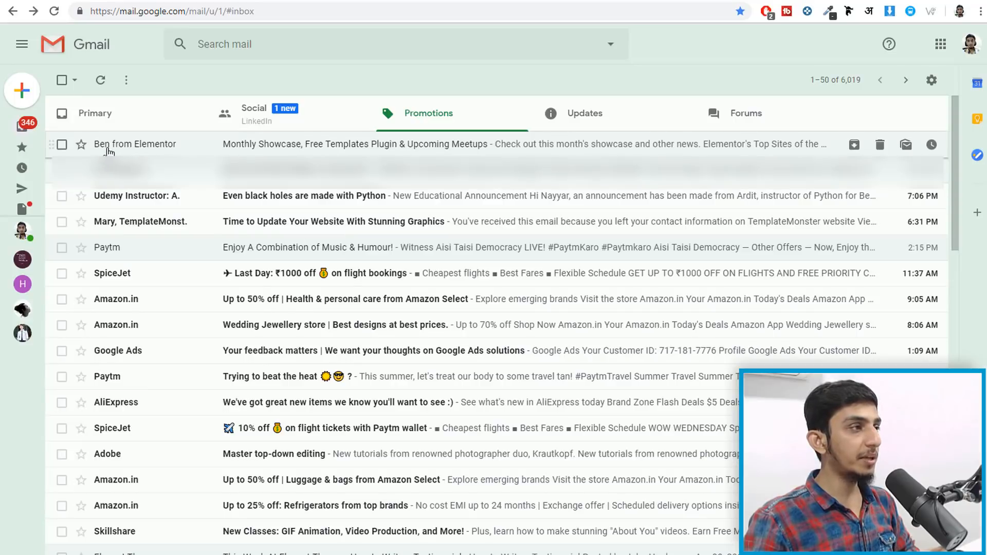
mouse_move(117, 150)
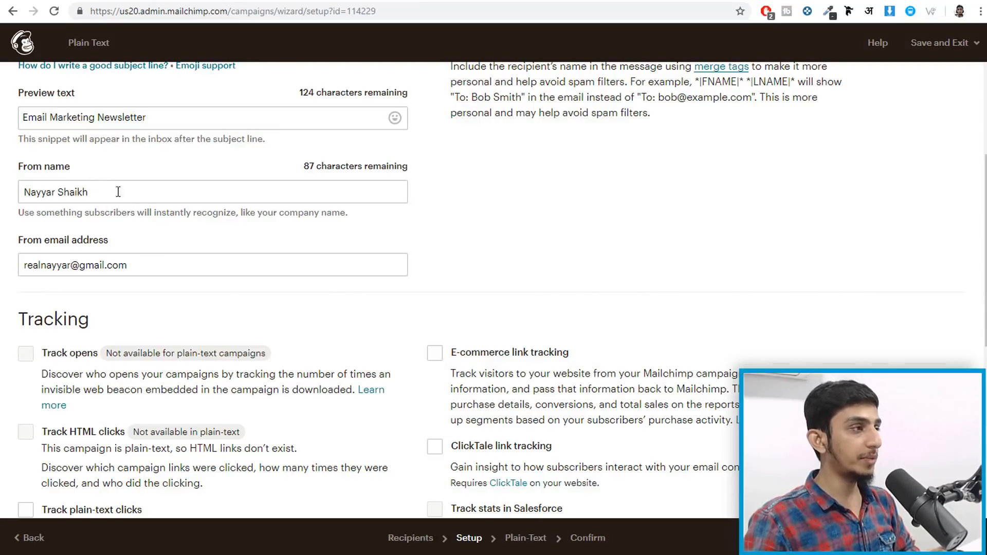
scroll(148, 255, down, 3)
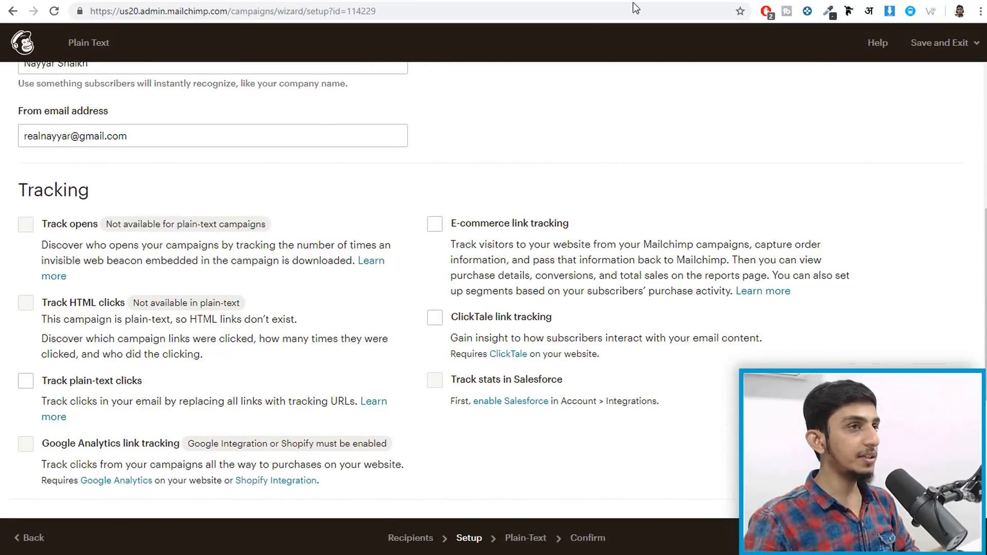
scroll(109, 234, up, 3)
- Check the Elementor email's sender address in Gmail, then return to Mailchimp
key(ctrl+Tab)
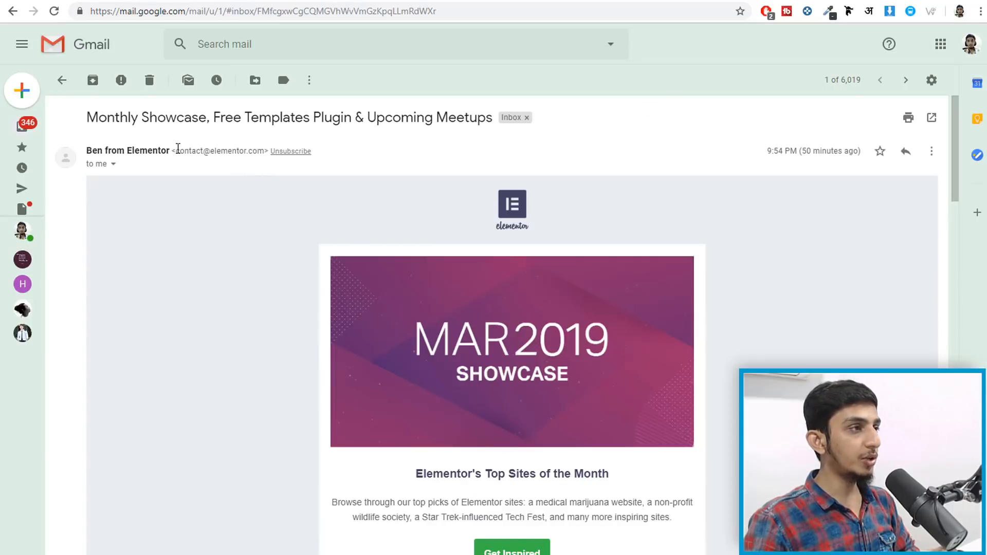
drag(177, 151, 265, 151)
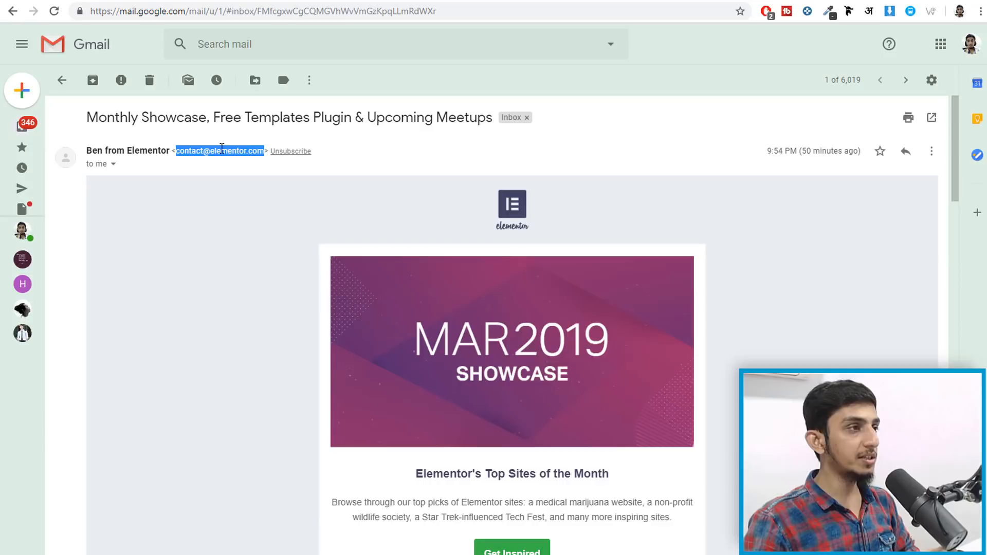
click(209, 1)
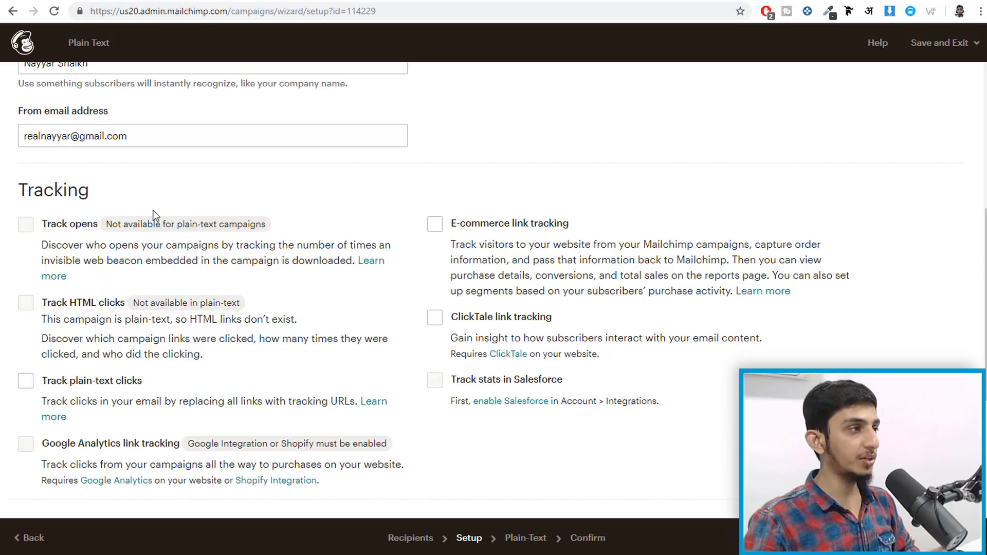
- Advance the Plain Text campaign from Setup to the Plain-Text content step
scroll(119, 226, down, 2)
scroll(294, 218, down, 3)
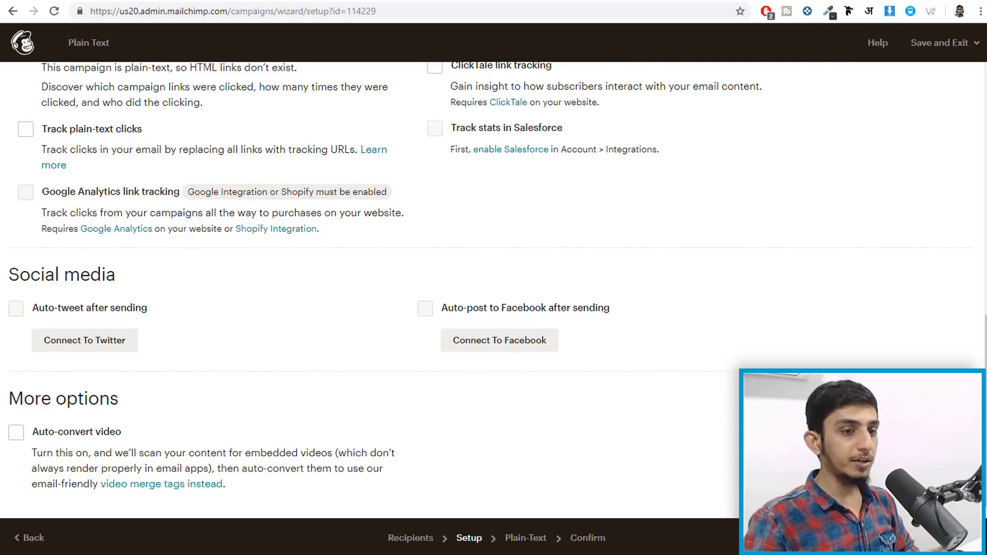
click(941, 538)
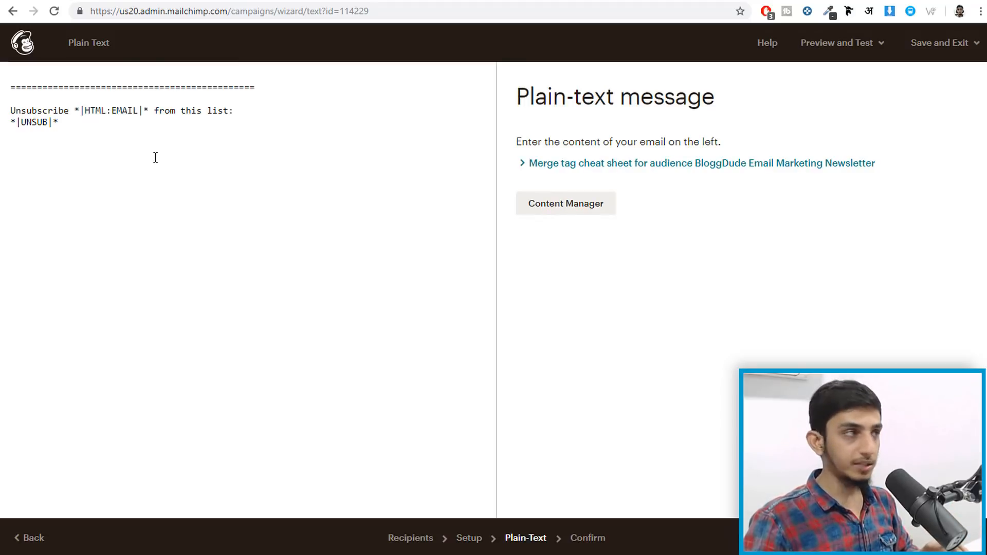
- Add the greeting 'Hello,' at the top of the plain-text message
click(33, 77)
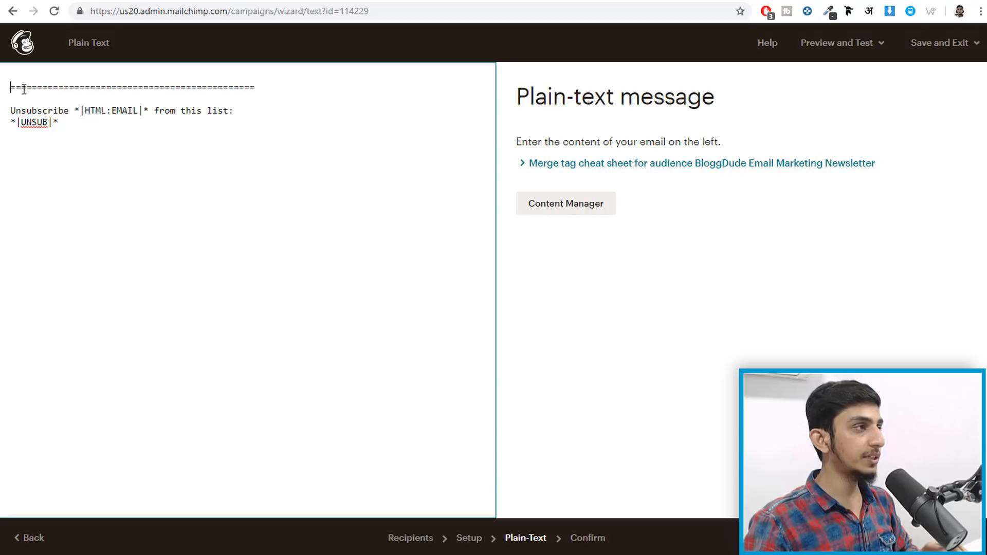
key(Return)
click(11, 70)
text(H)
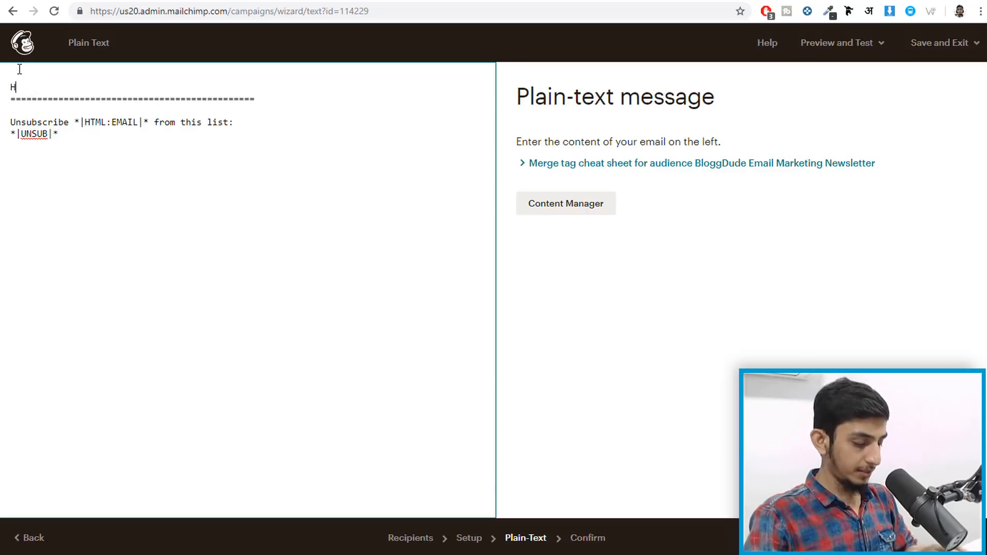
text(el)
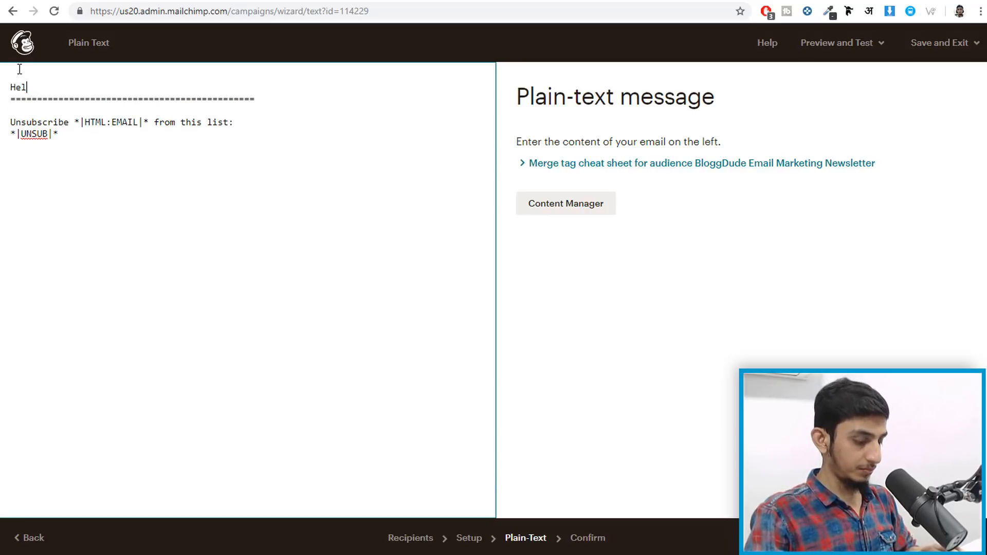
text(lo,)
key(Return)
key(Return)
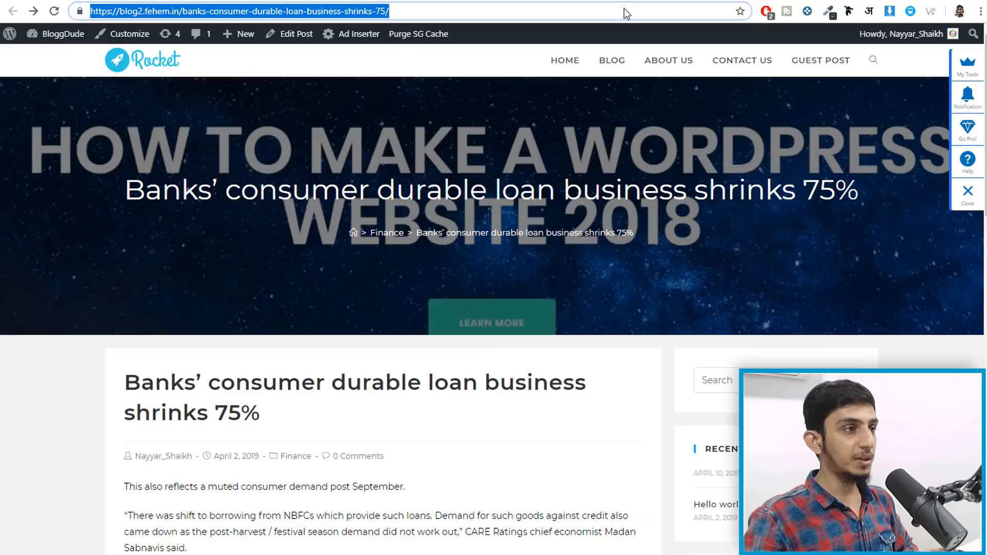
- Paste the loan article's four paragraphs twice, separated by blank lines, and continue to Confirm
scroll(337, 291, down, 3)
drag(126, 321, 616, 500)
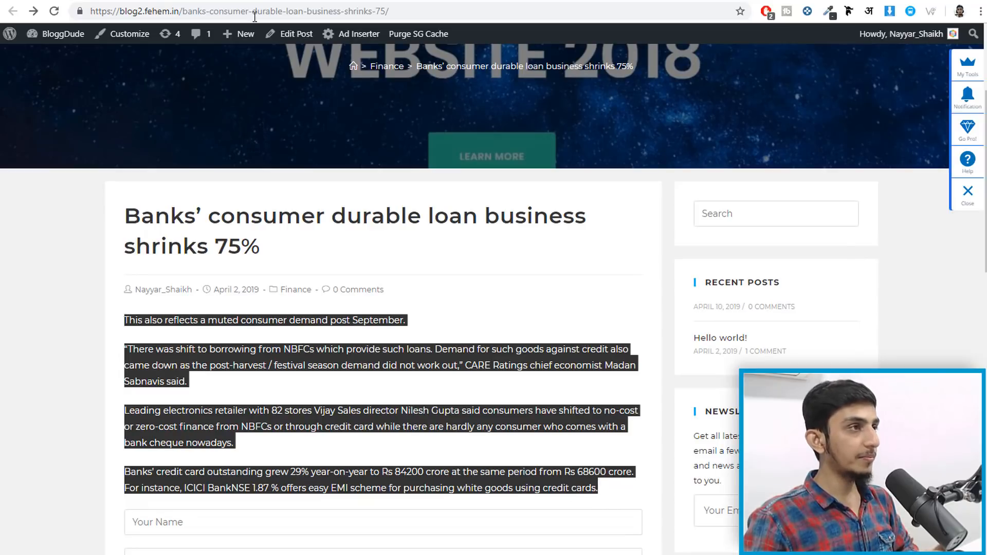
click(211, 1)
key(ctrl+v)
key(Return)
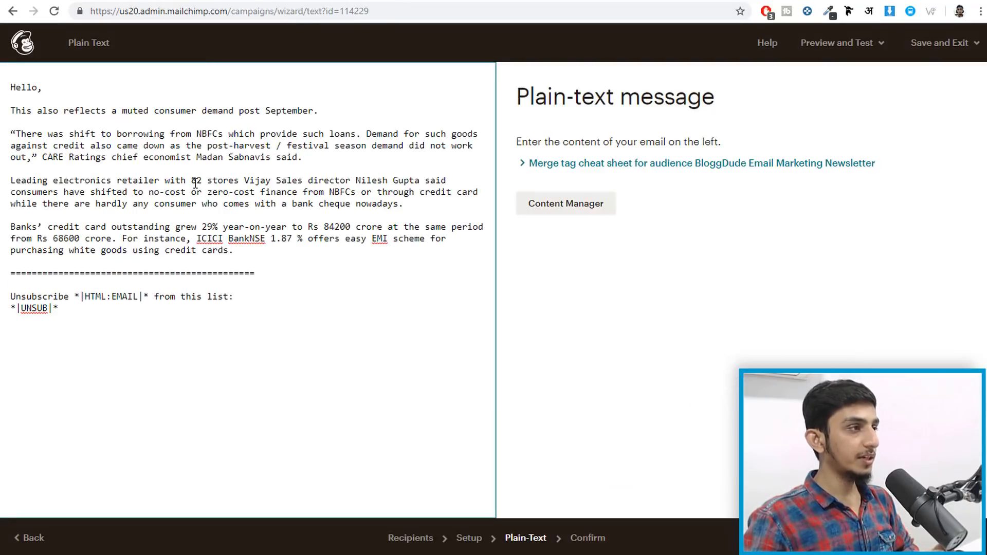
key(Return)
key(ctrl+v)
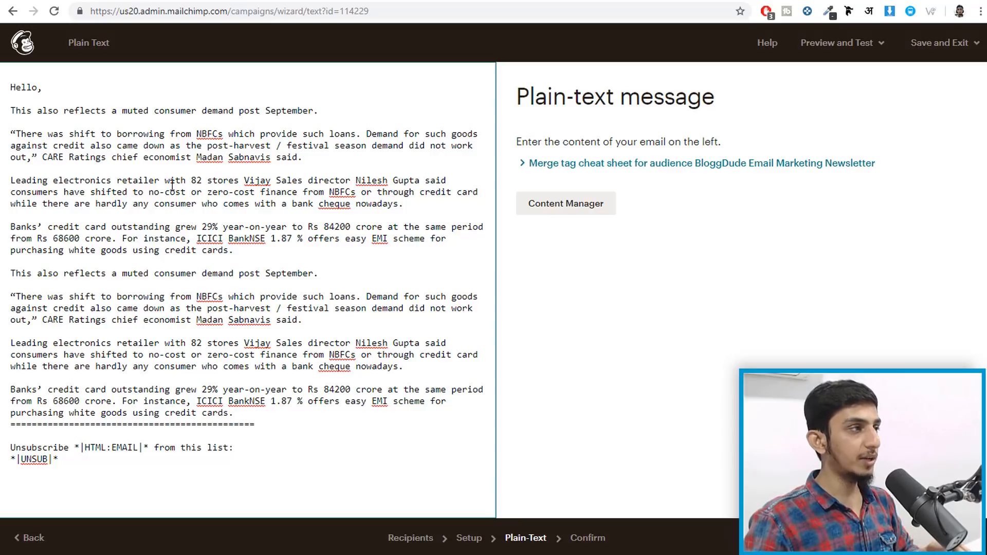
click(957, 538)
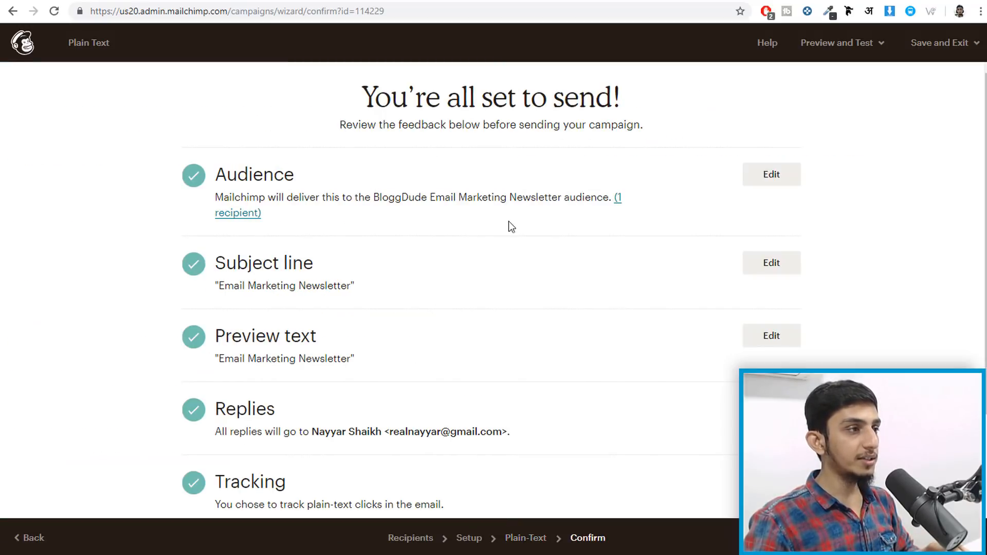
- Send the Plain Text campaign now to the BloggDude audience's 1 subscriber
scroll(486, 229, down, 1)
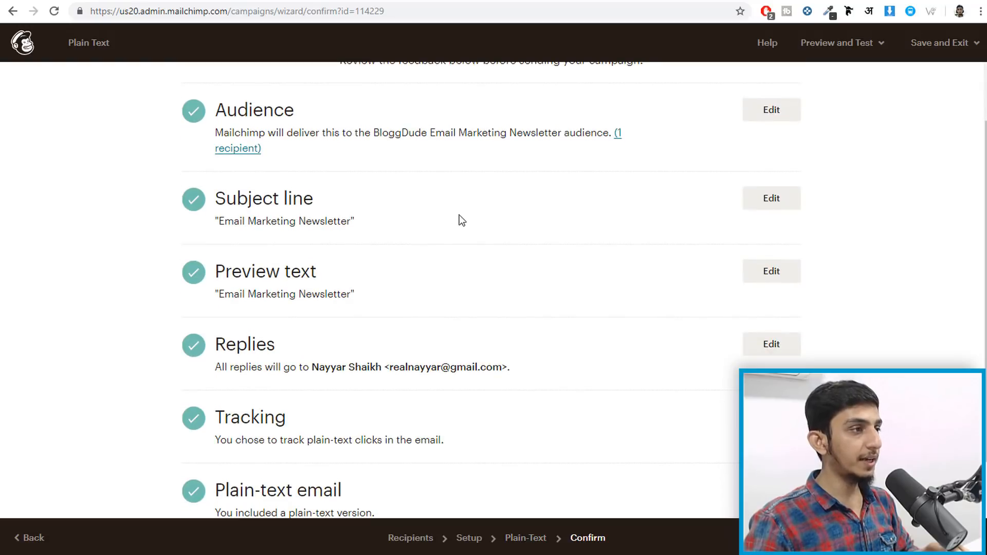
scroll(462, 222, down, 1)
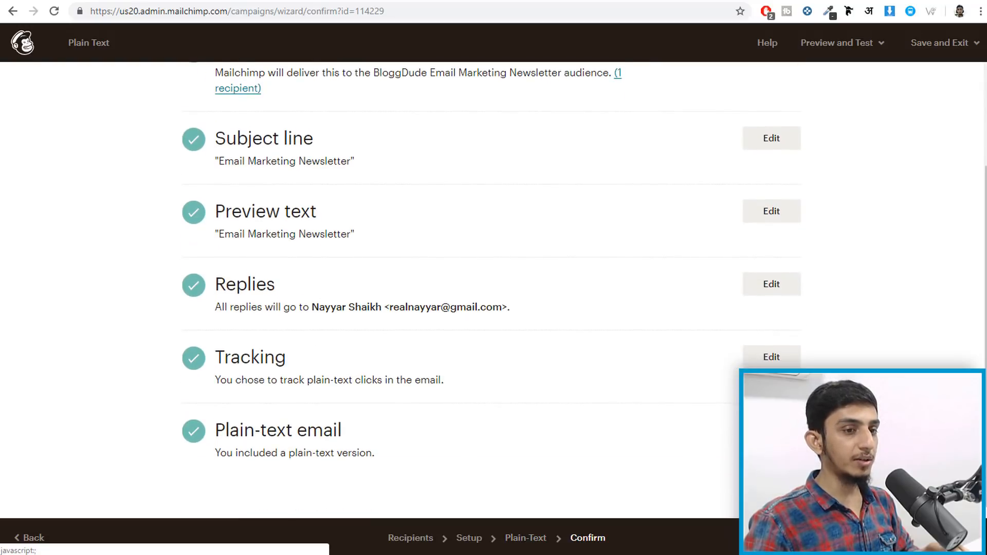
click(951, 538)
scroll(470, 351, down, 1)
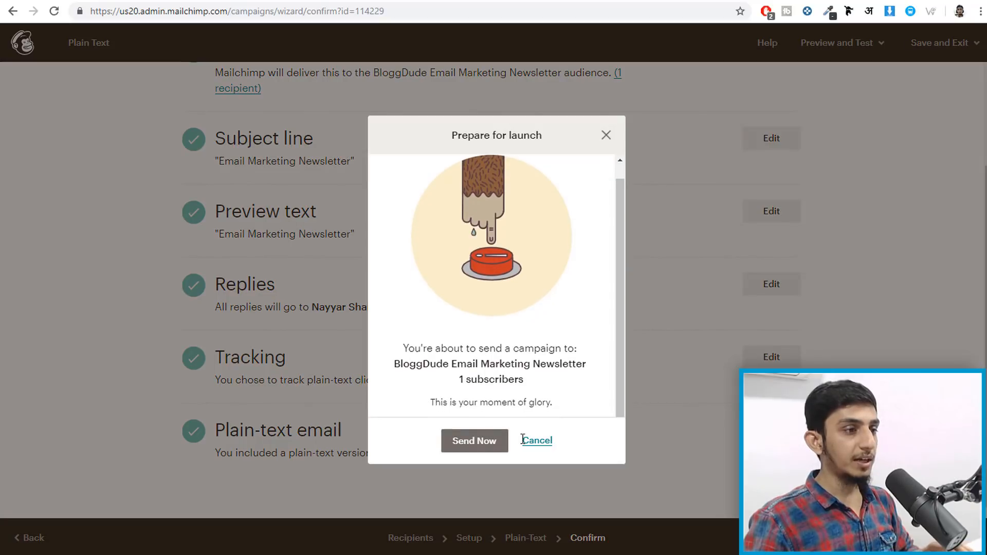
click(479, 442)
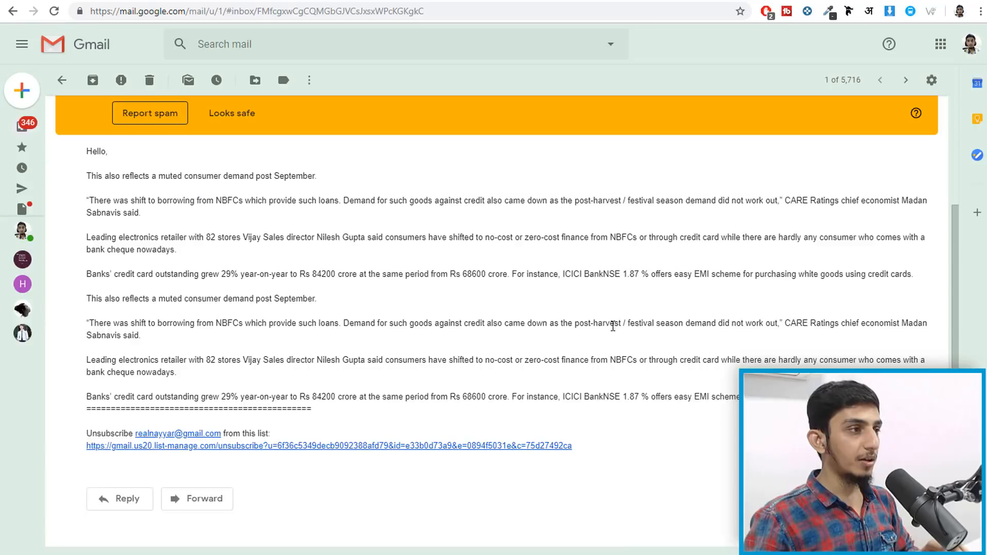
- Inspect the received newsletter's spoofing warning and sender and reply-to details
scroll(613, 326, up, 1)
scroll(277, 289, down, 1)
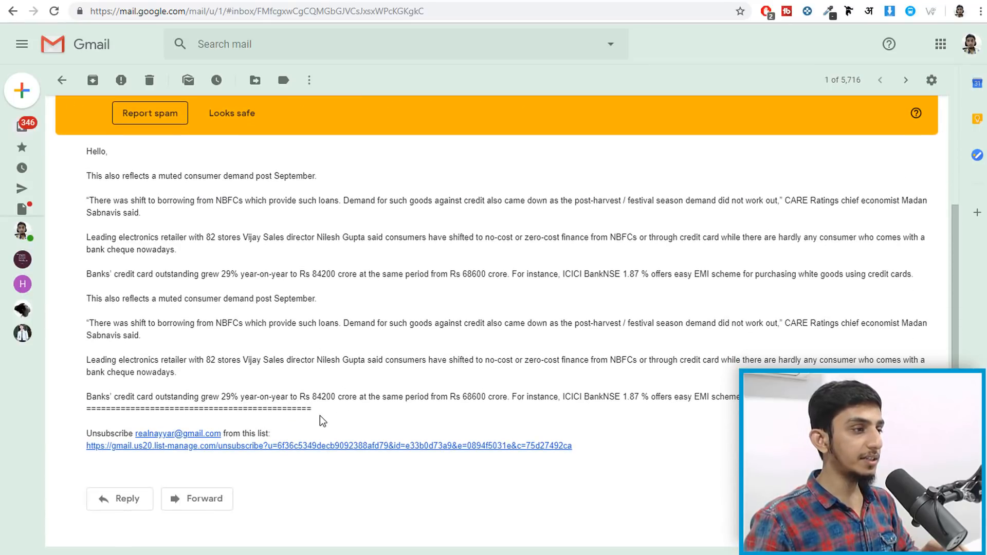
scroll(318, 417, up, 2)
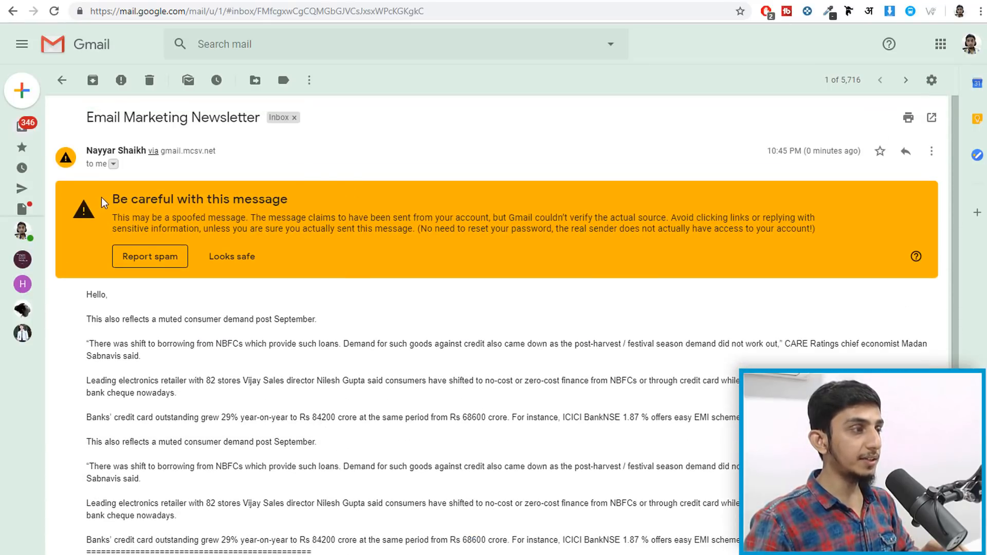
drag(106, 200, 301, 208)
click(455, 302)
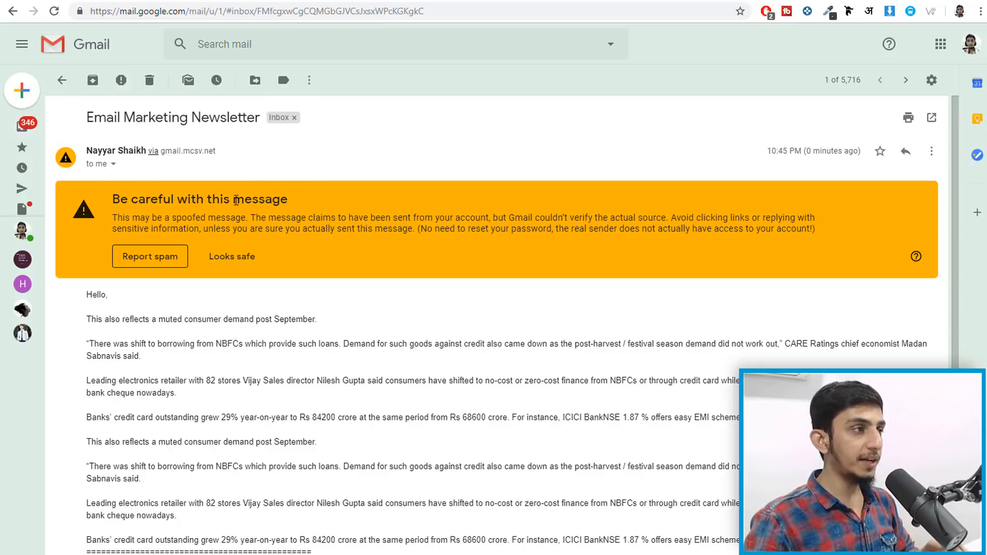
drag(288, 200, 121, 202)
click(114, 202)
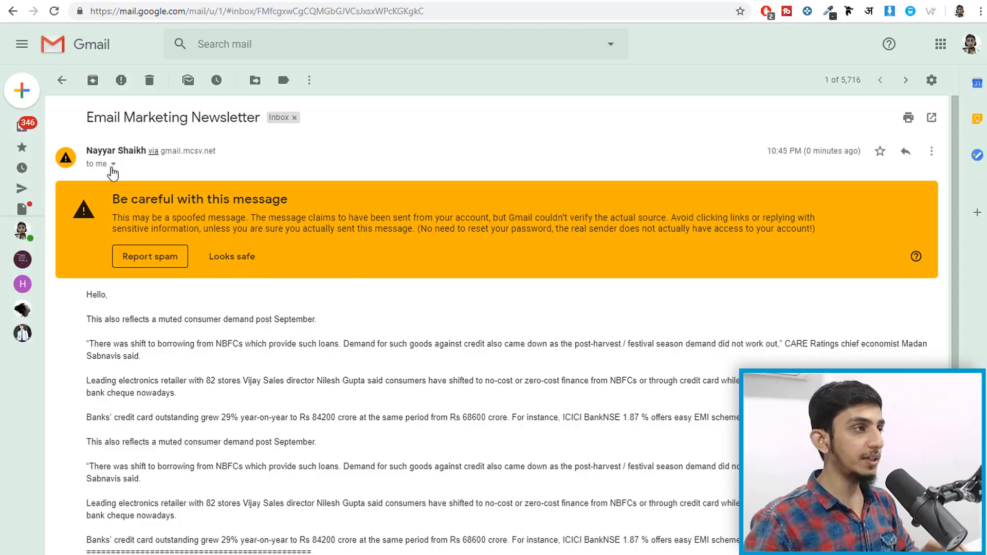
click(113, 164)
drag(177, 208, 276, 209)
click(276, 209)
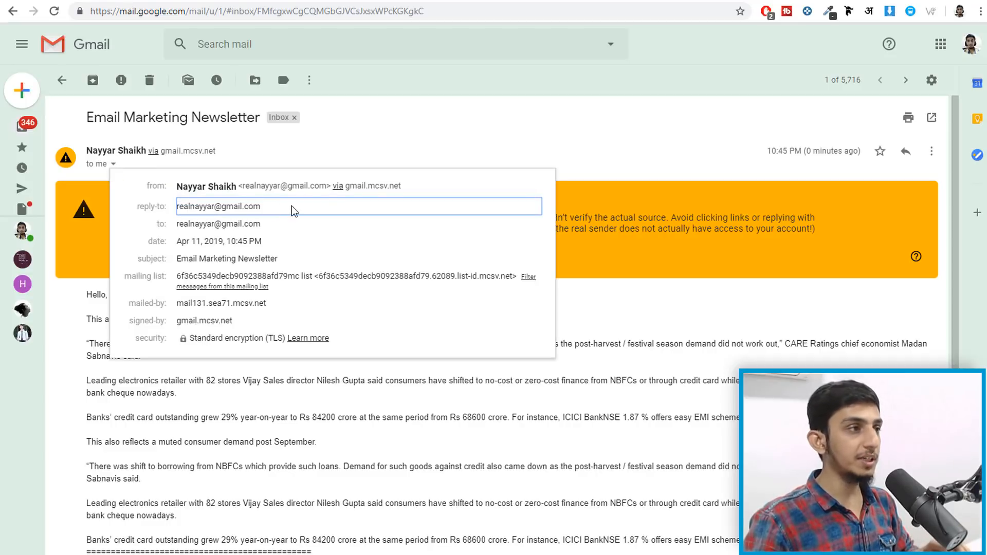
click(434, 128)
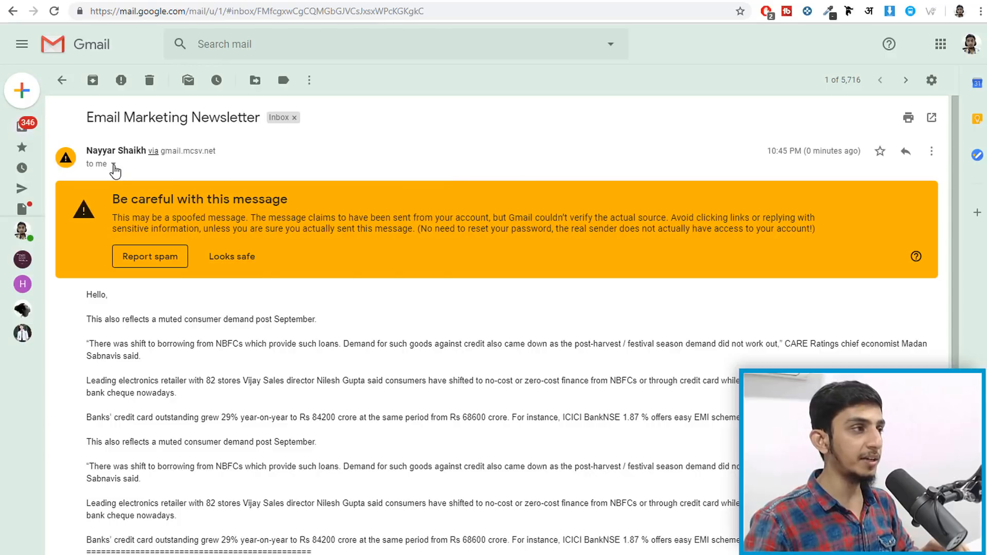
click(114, 166)
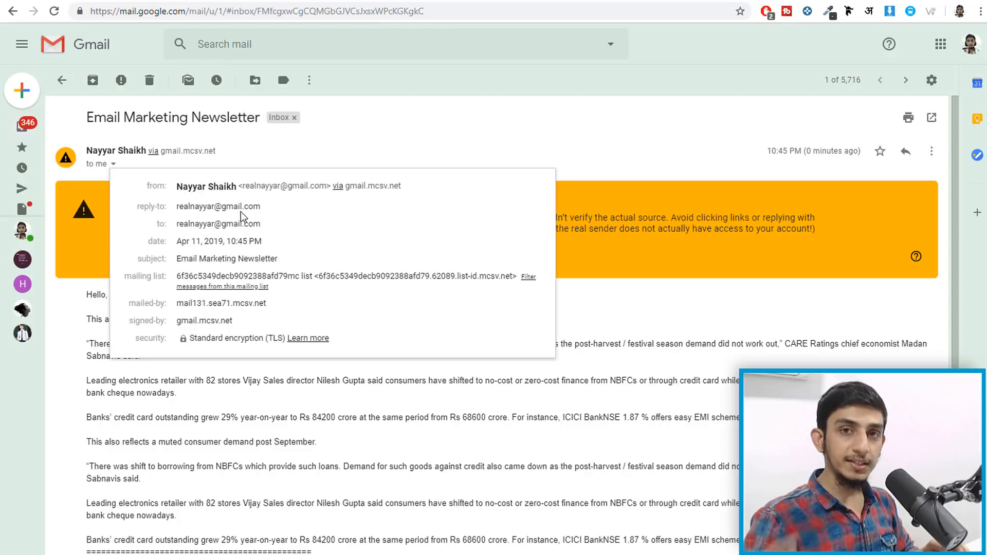
click(619, 99)
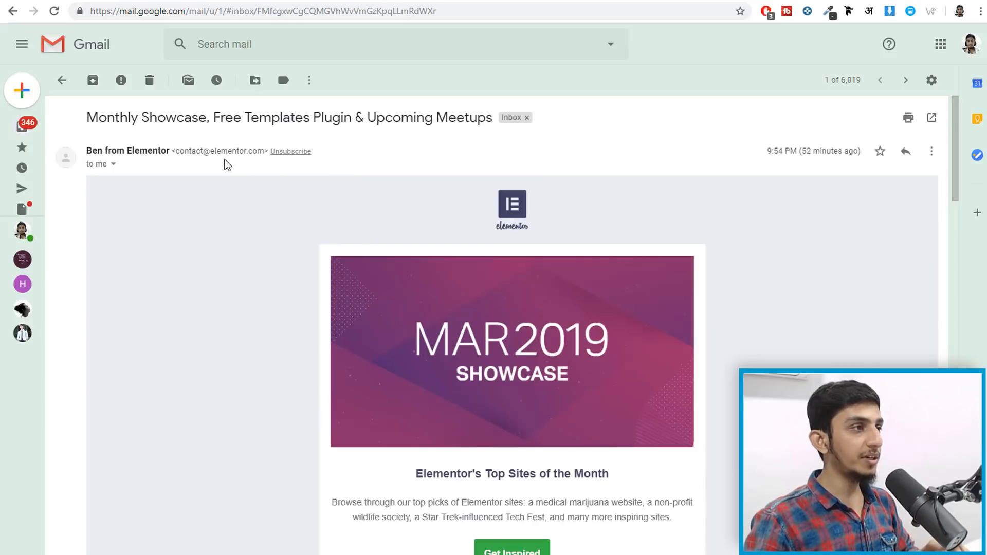
- Compare with another email's sender address and read the message to its unsubscribe link
drag(177, 151, 263, 148)
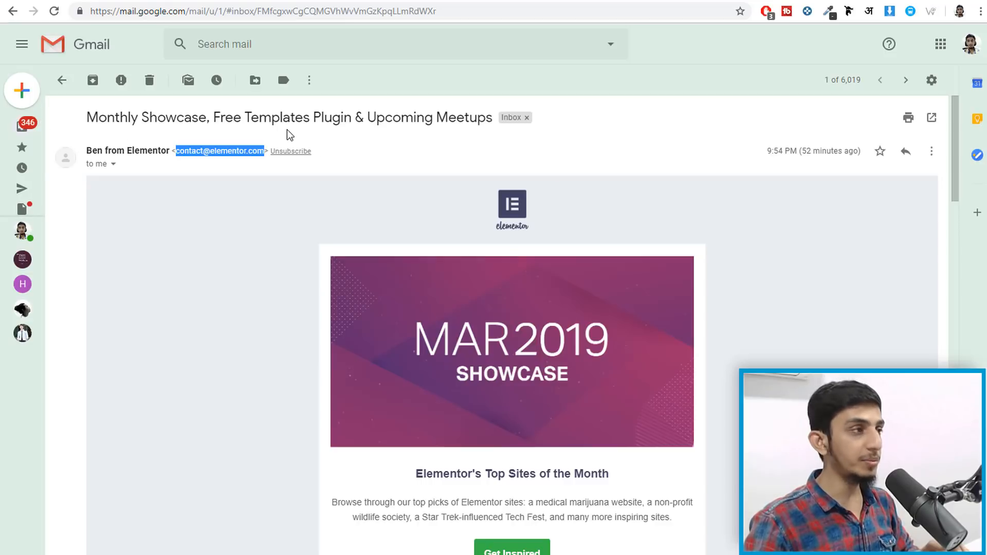
click(365, 171)
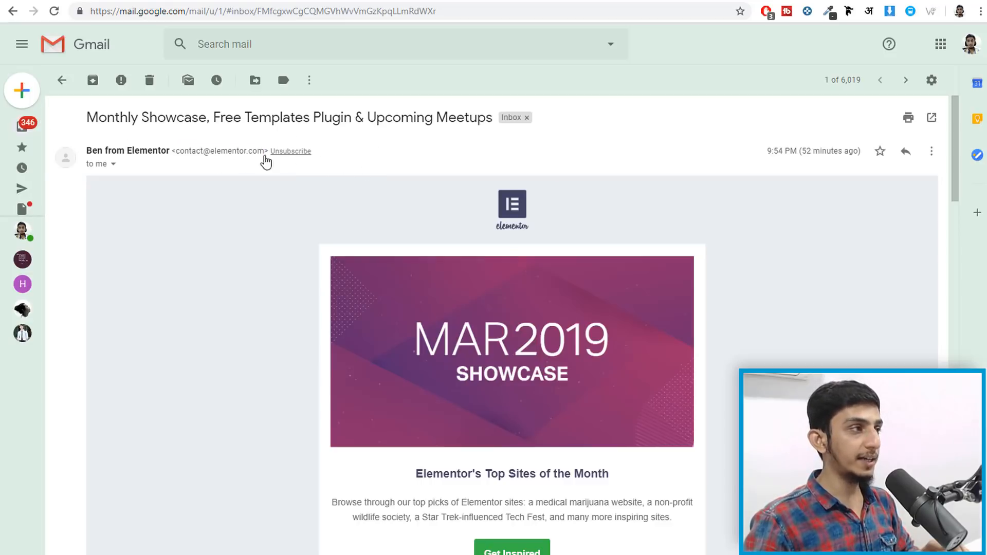
drag(175, 150, 294, 154)
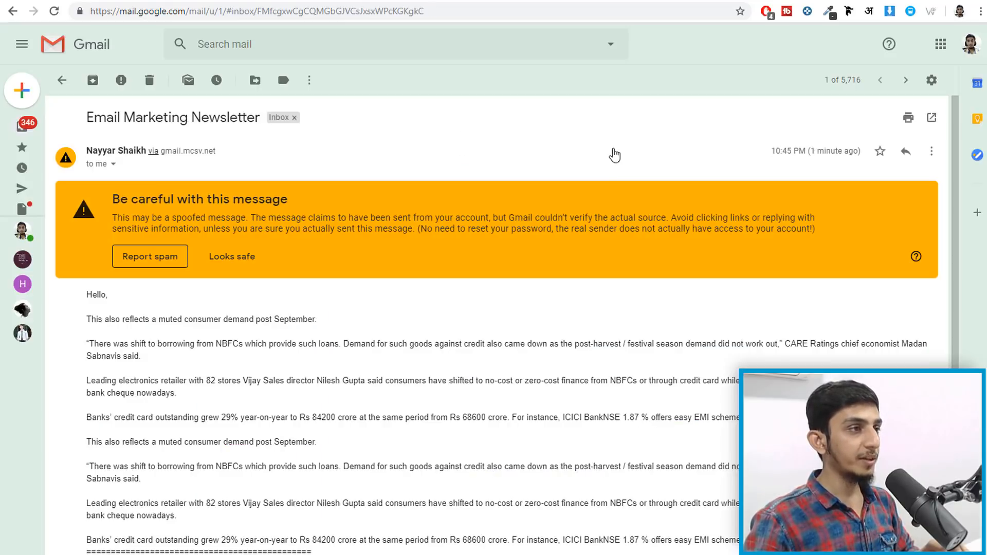
scroll(451, 326, down, 3)
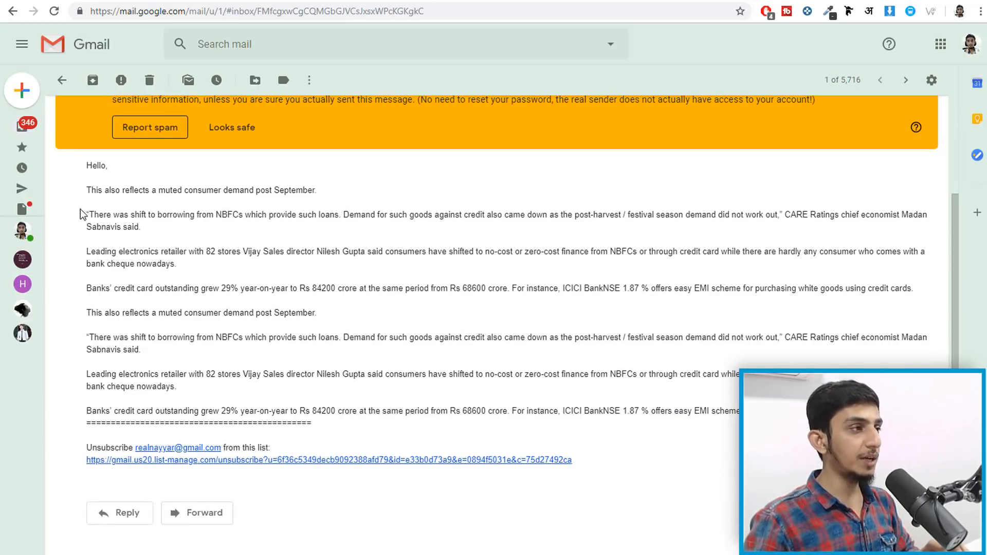
drag(80, 193, 649, 413)
click(649, 413)
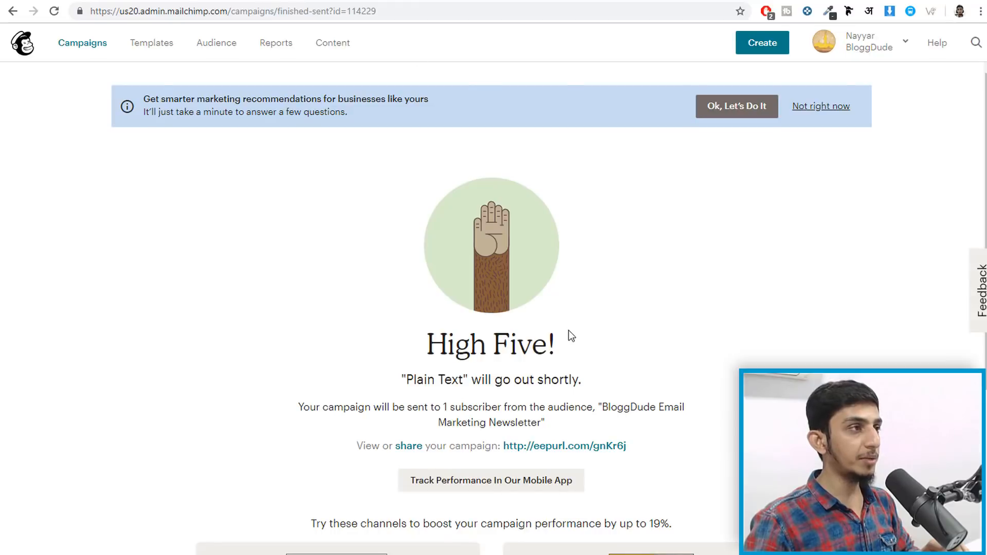
- Start a new regular email campaign from Campaigns and name it 'Regular Campiagn'
click(86, 44)
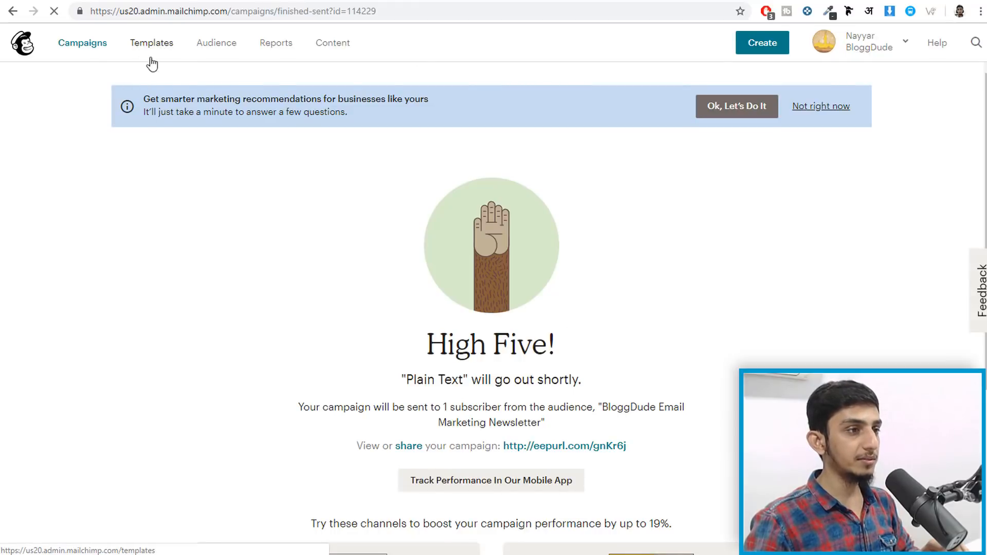
click(846, 115)
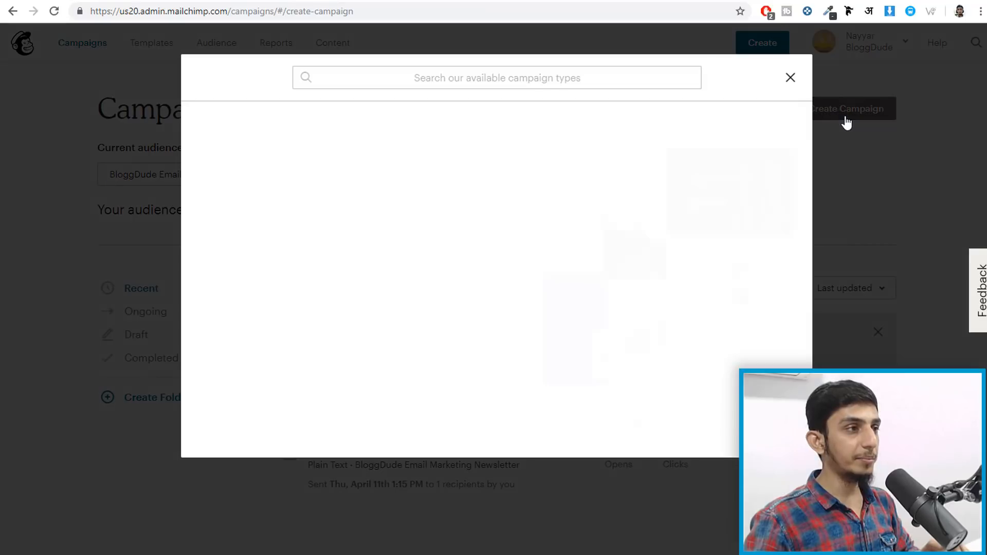
click(227, 149)
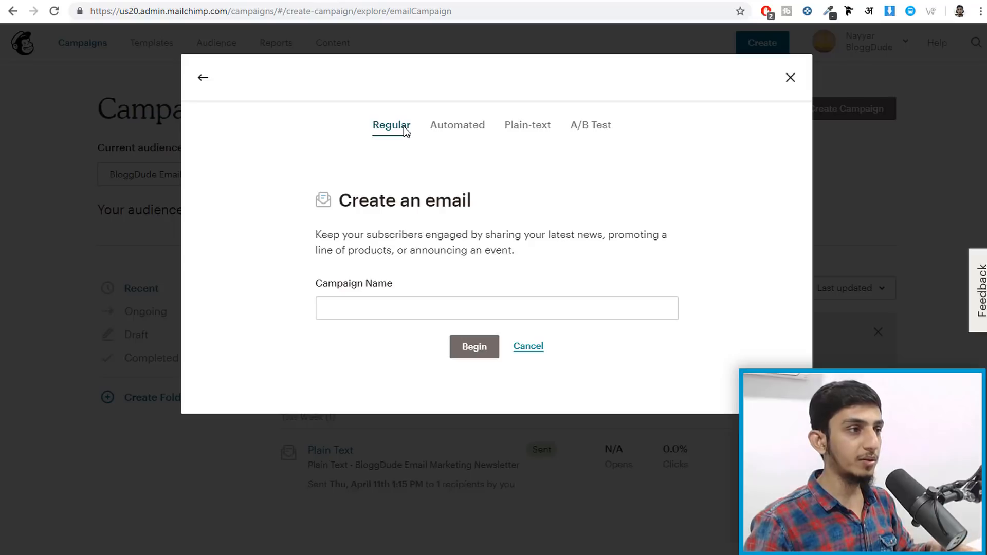
click(419, 303)
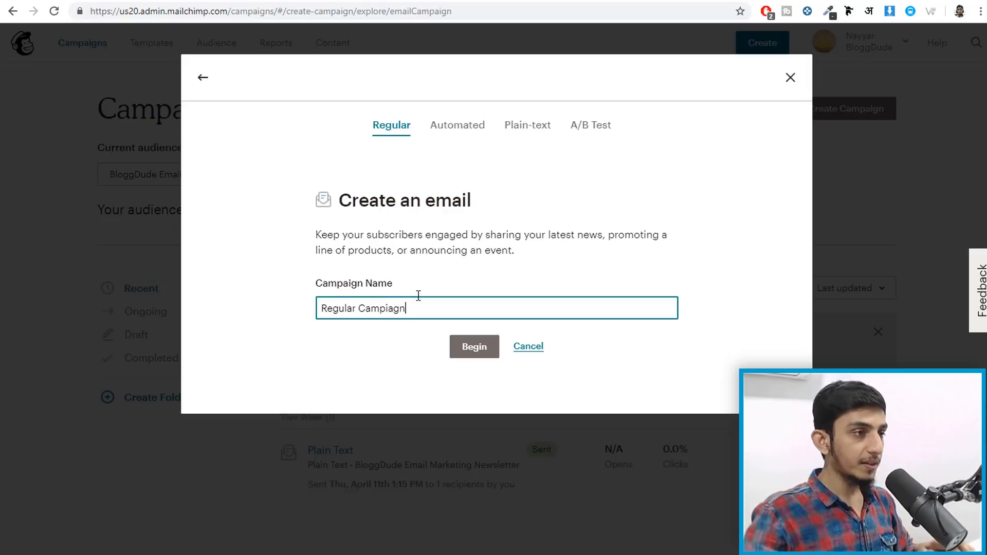
click(473, 355)
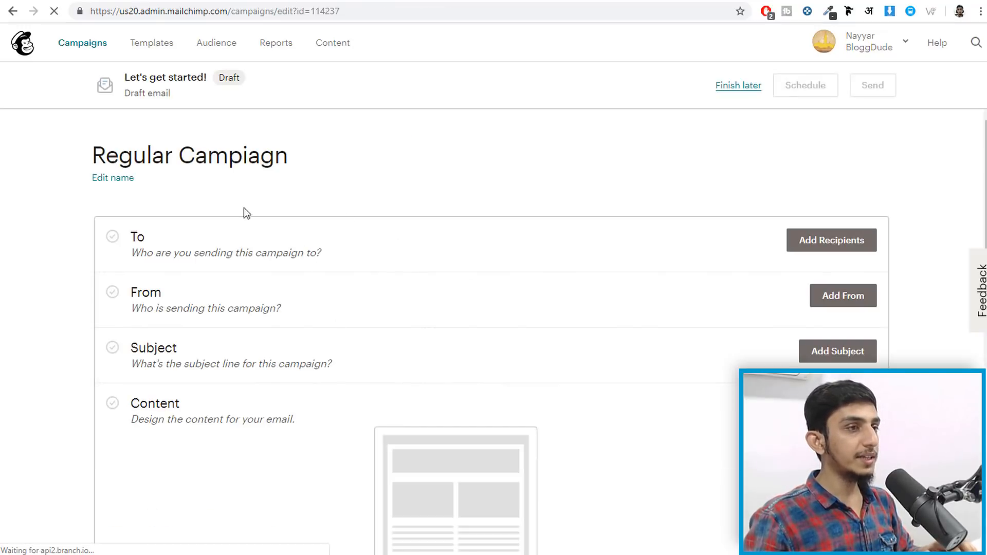
- Set recipients to the BloggDude Email Marketing Newsletter audience with the To field personalized as *|FNAME|*
scroll(159, 237, down, 1)
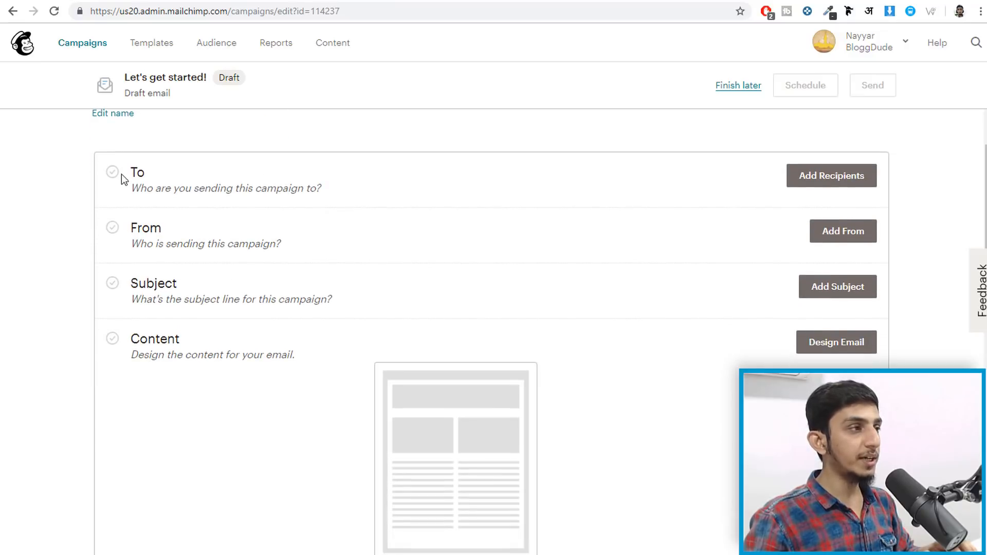
click(795, 184)
click(212, 244)
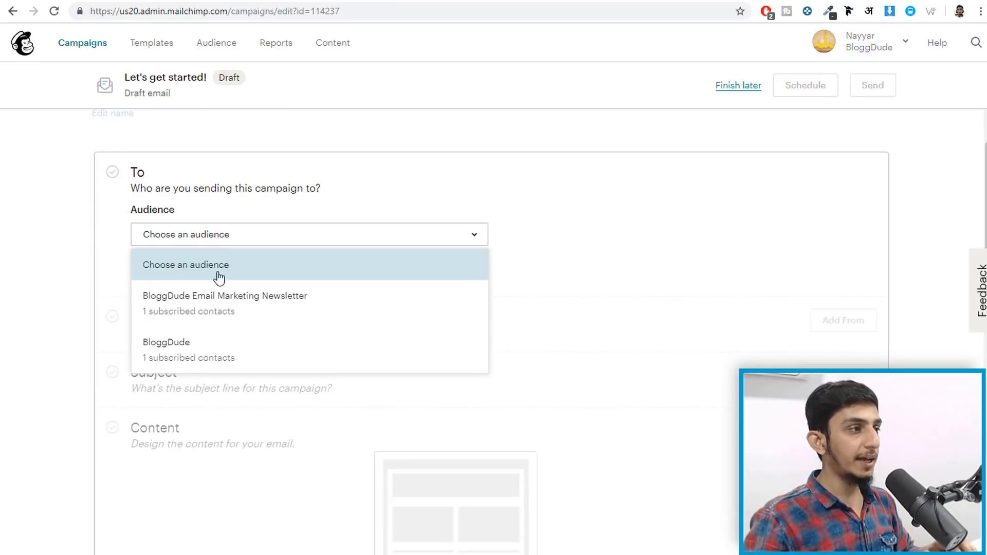
click(247, 312)
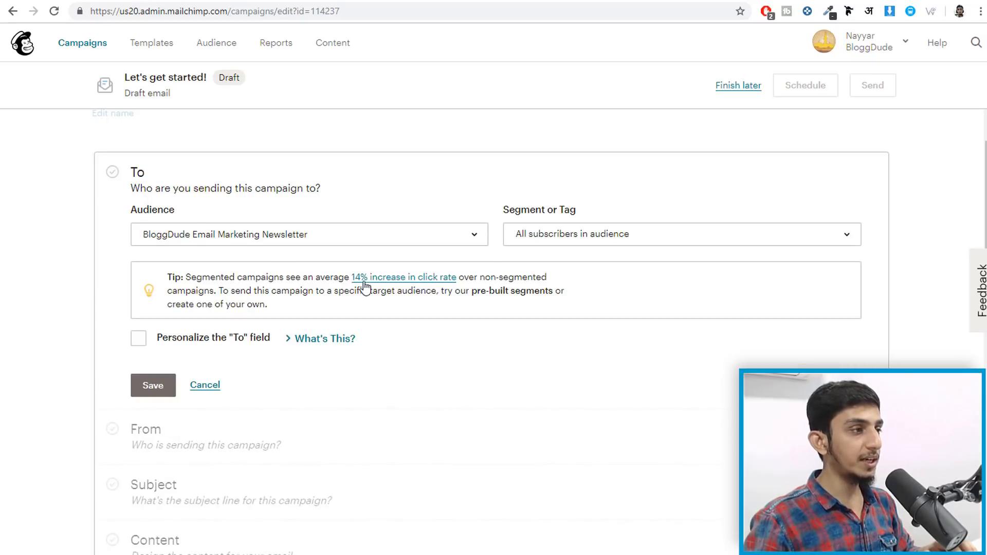
scroll(434, 331, down, 2)
click(139, 211)
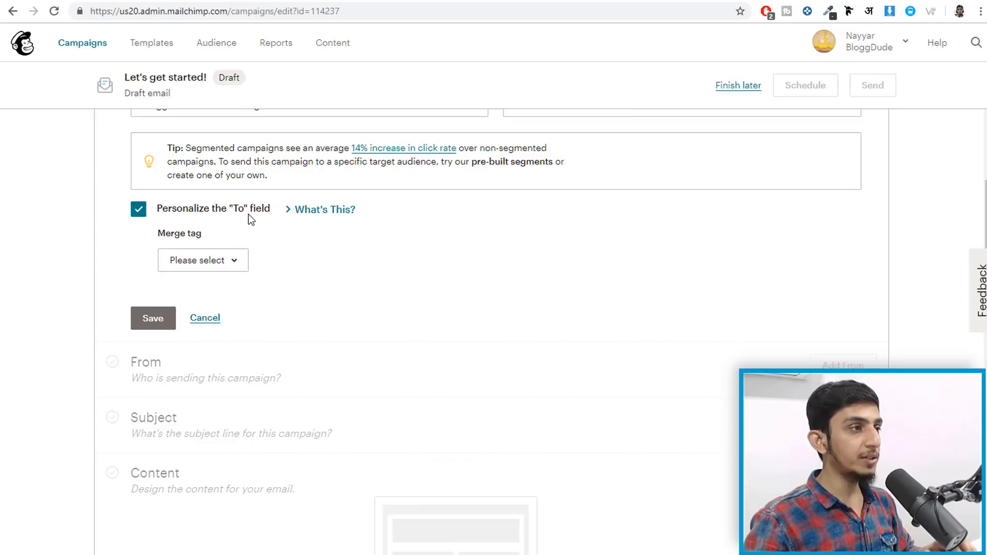
click(220, 268)
click(205, 320)
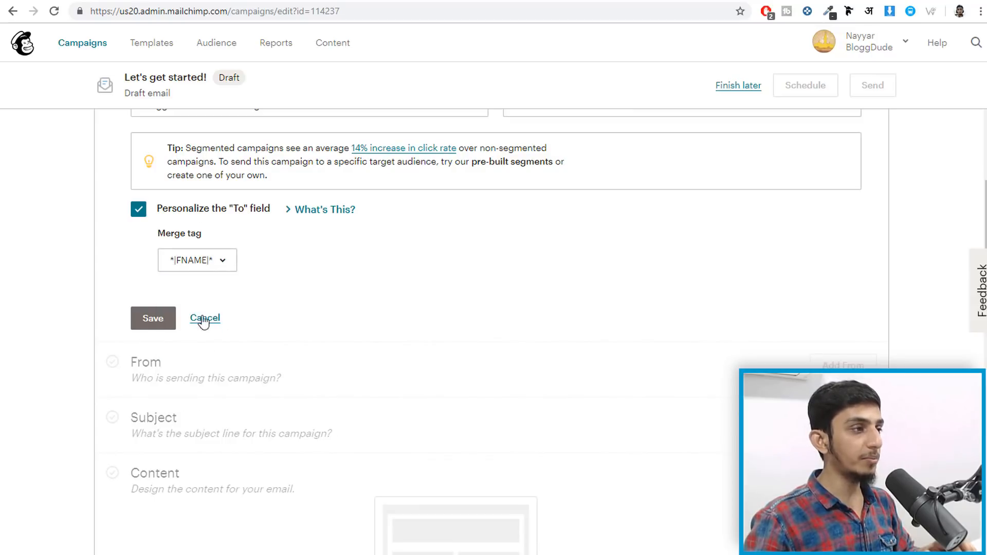
click(153, 319)
scroll(555, 296, up, 5)
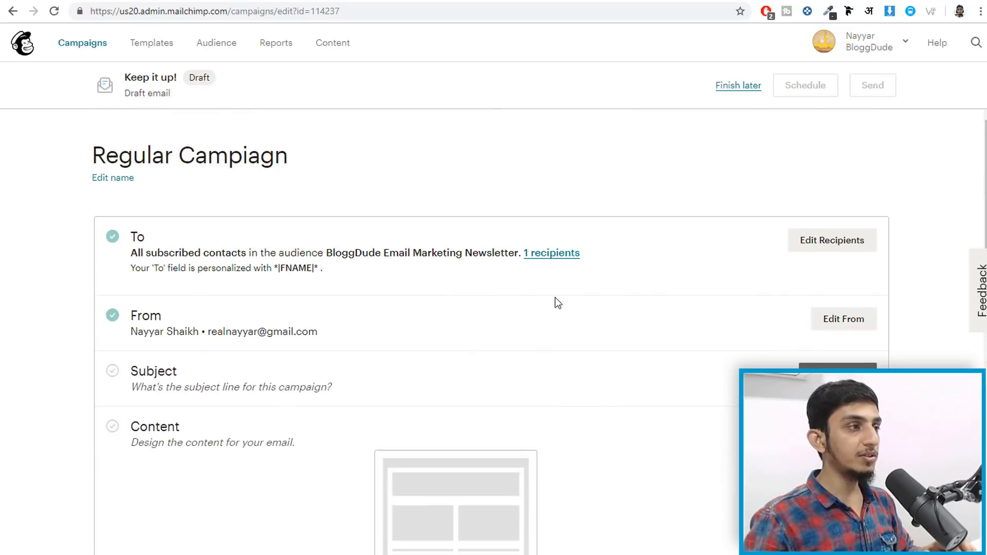
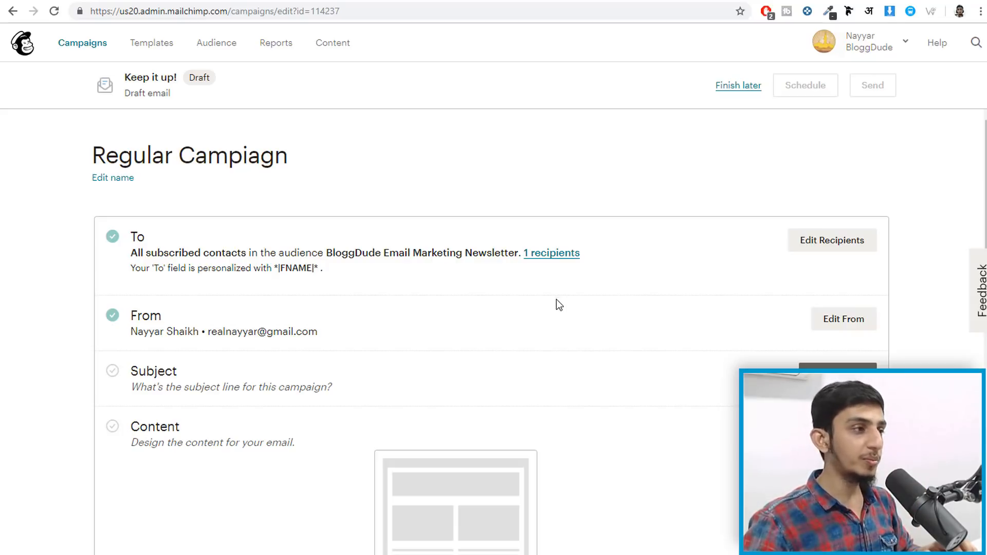
- Set both the campaign subject line and preview text to 'Subject' and save them
scroll(527, 313, down, 3)
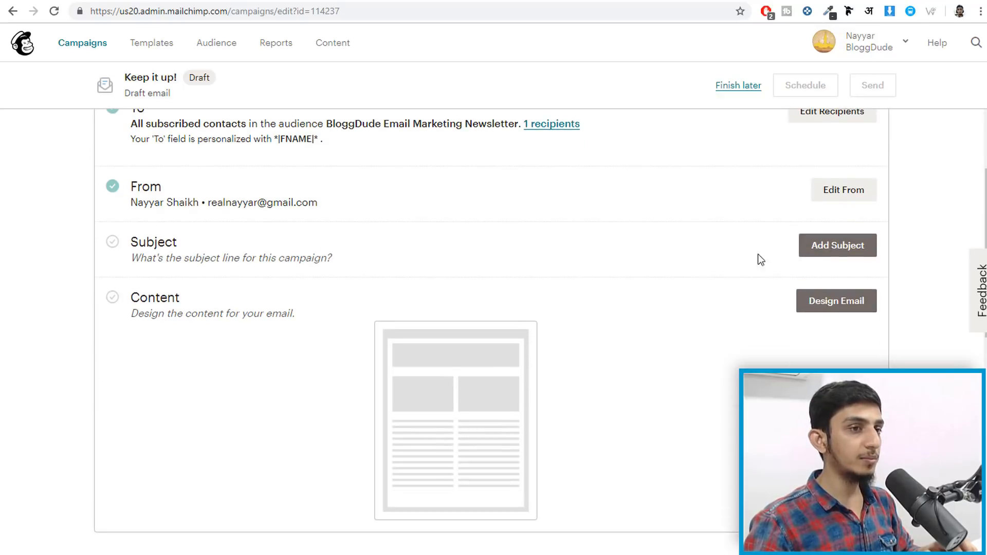
click(838, 251)
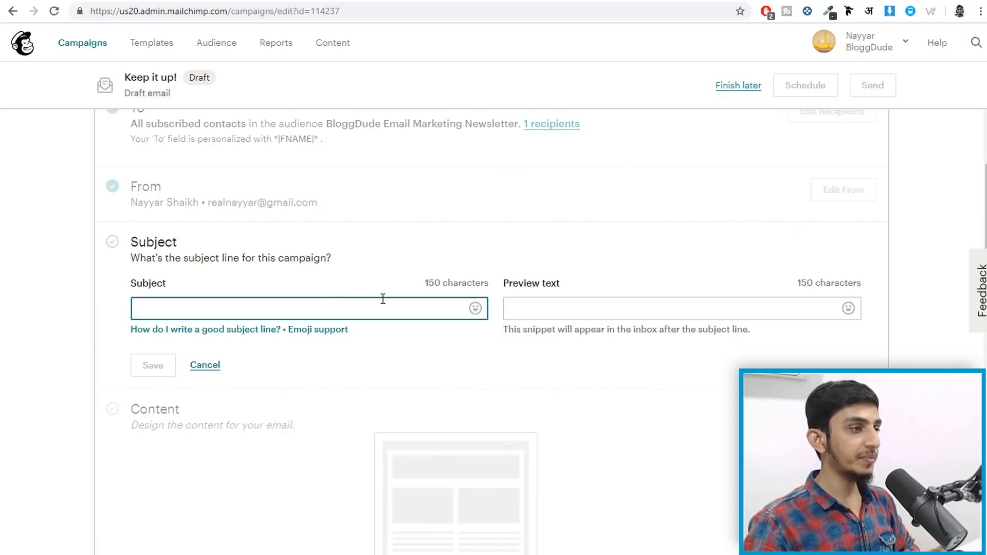
text(Subject)
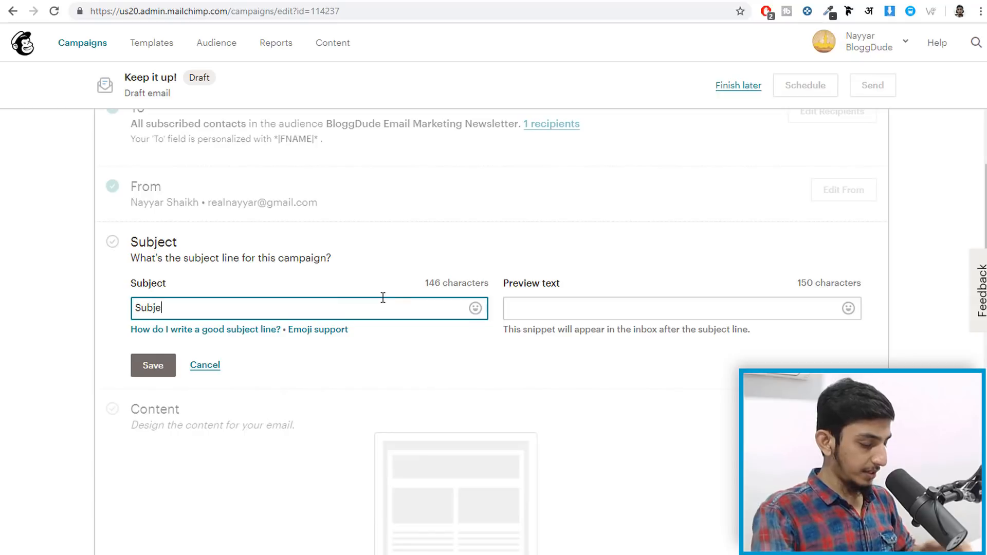
key(Tab)
key(Tab)
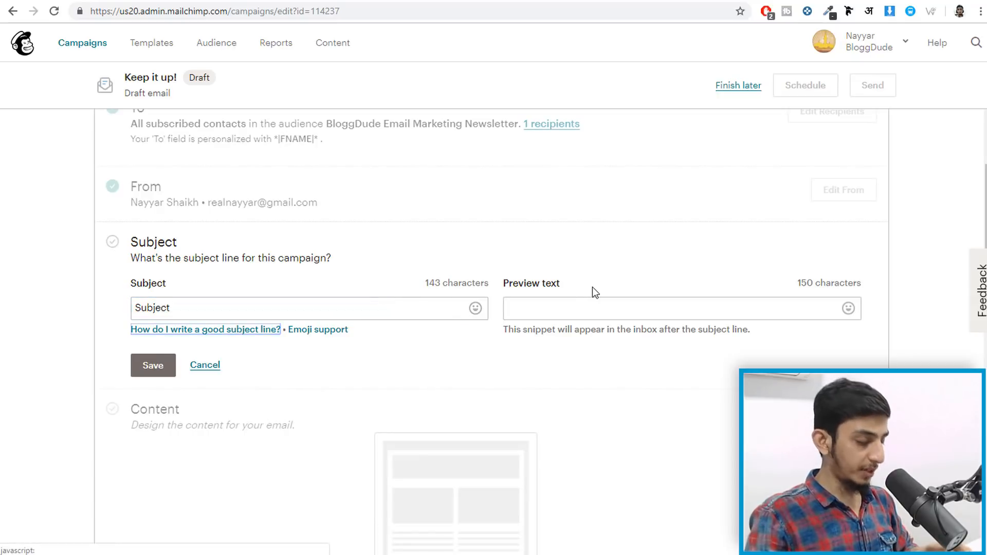
key(Tab)
click(587, 310)
text(Subject)
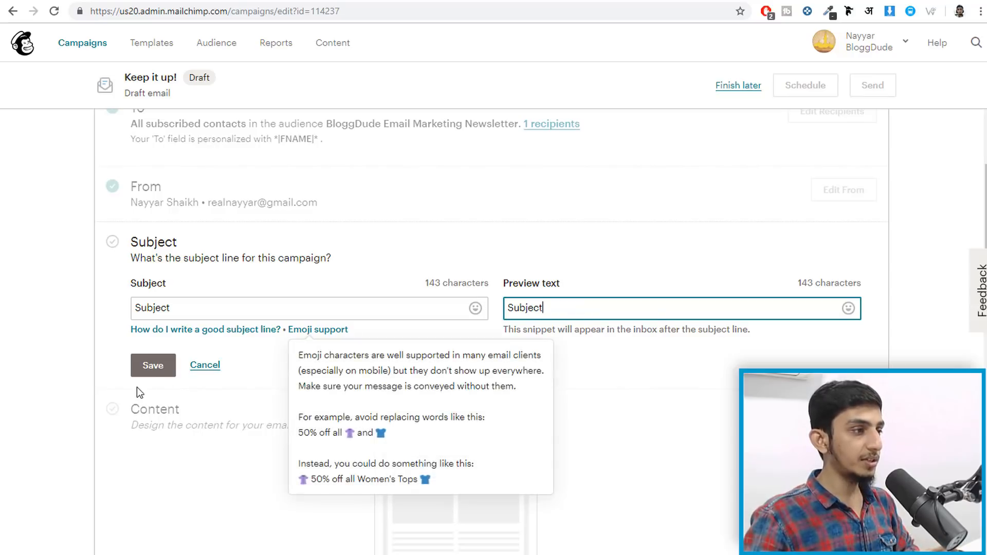
click(137, 367)
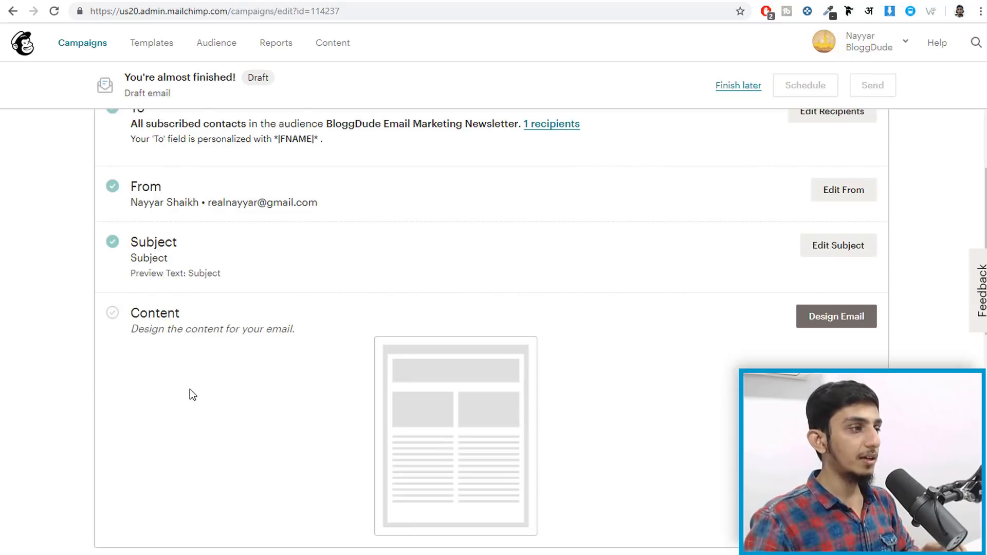
click(838, 317)
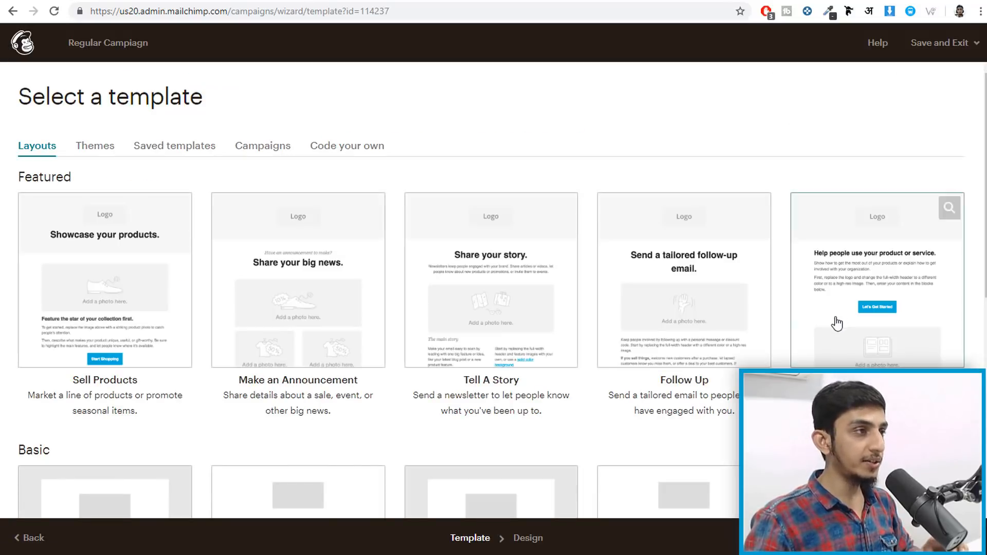
- Apply the saved 'Latest Blogs' template to the email and save the design
click(179, 145)
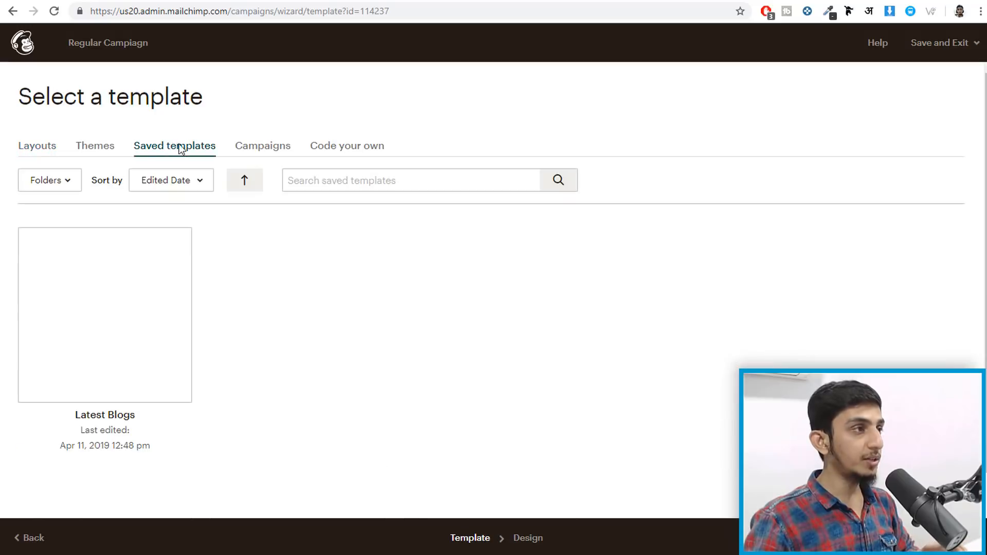
mouse_move(124, 286)
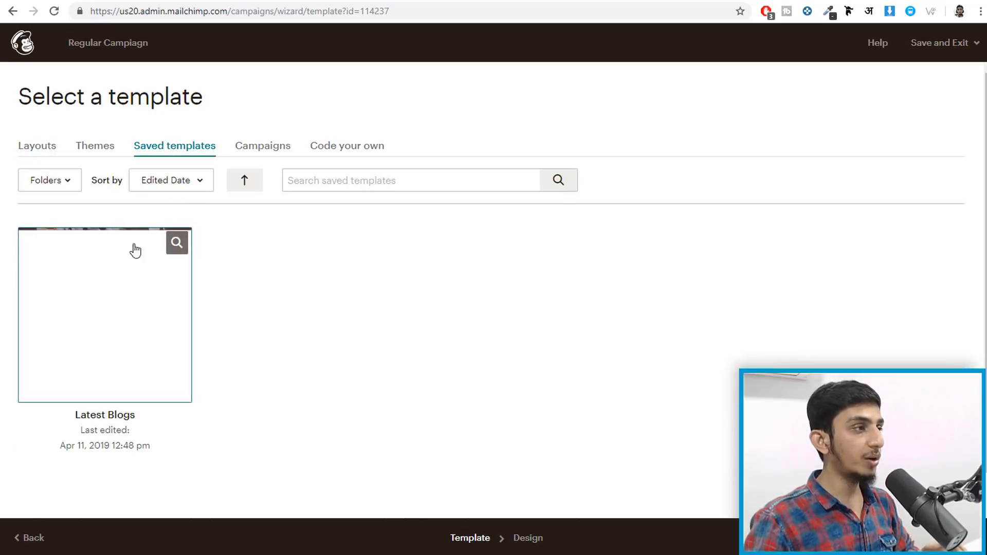
click(130, 304)
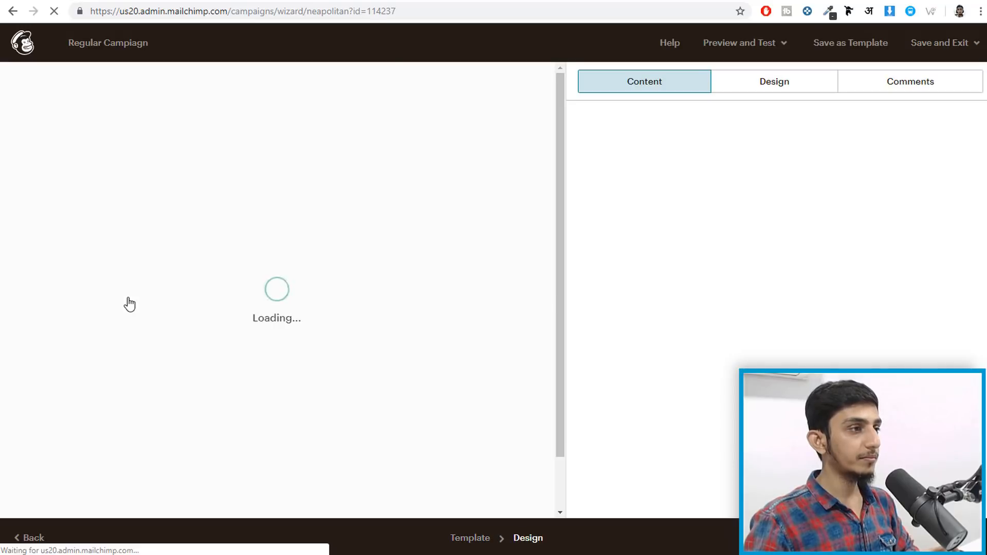
scroll(438, 308, down, 15)
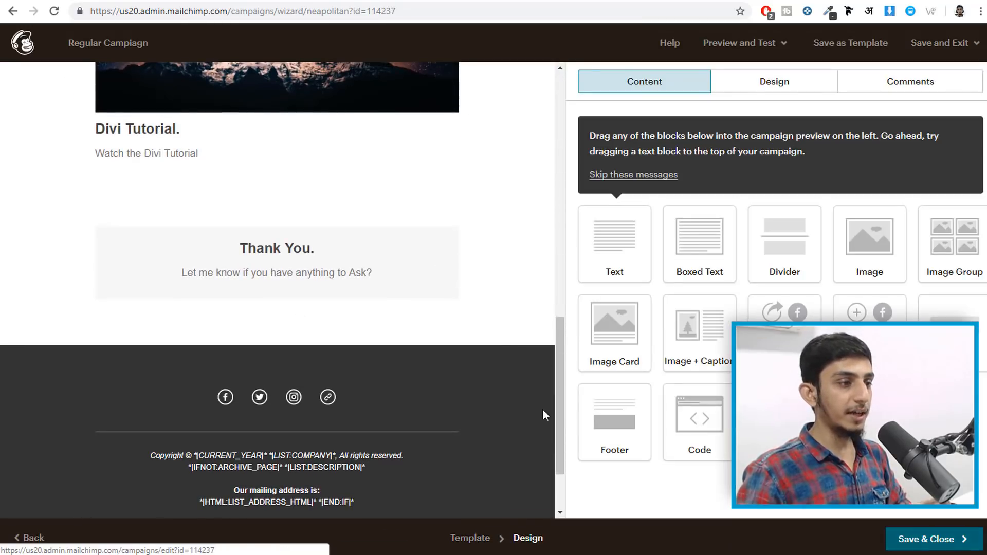
click(911, 548)
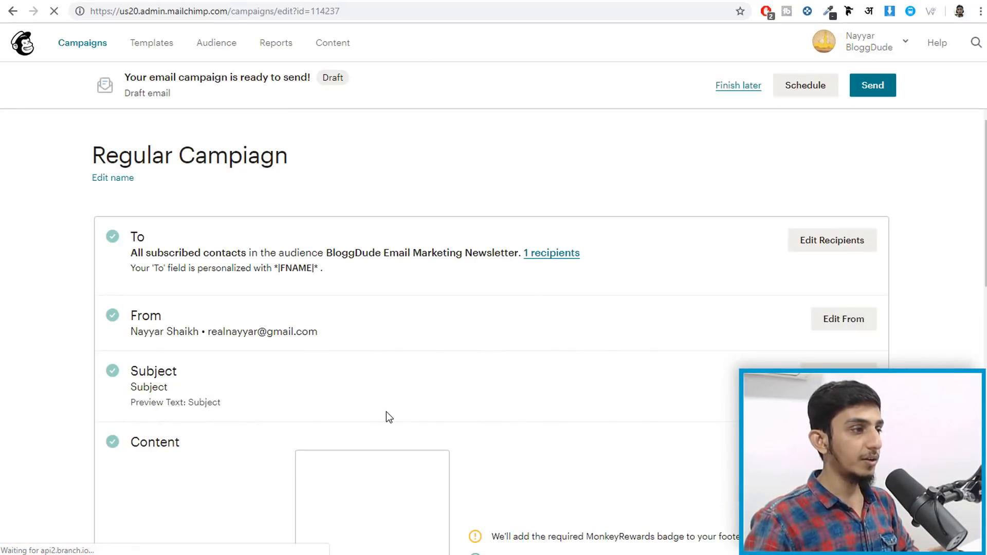
- Pick April 15 2019 as the delivery date in Schedule, then close without scheduling
scroll(555, 401, down, 4)
scroll(559, 381, down, 10)
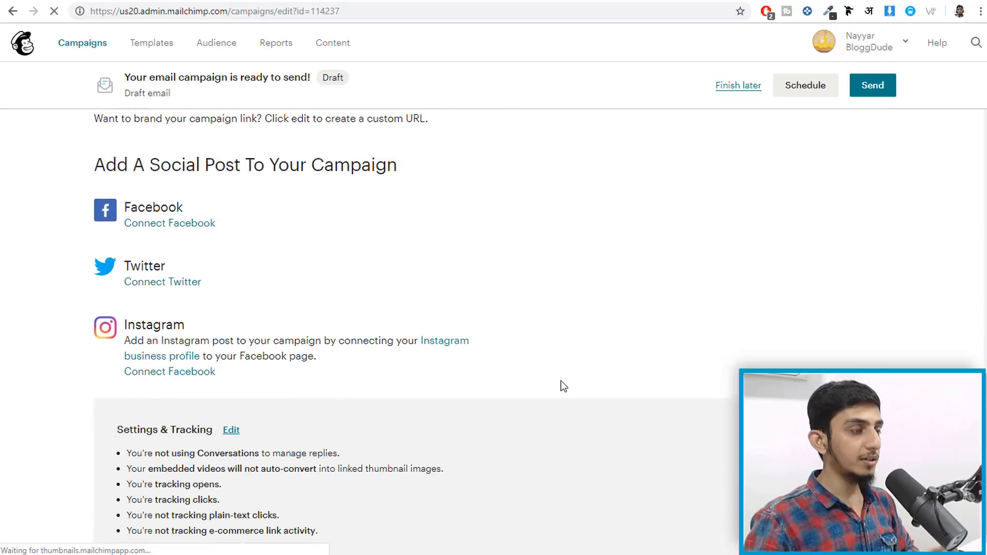
scroll(562, 381, up, 8)
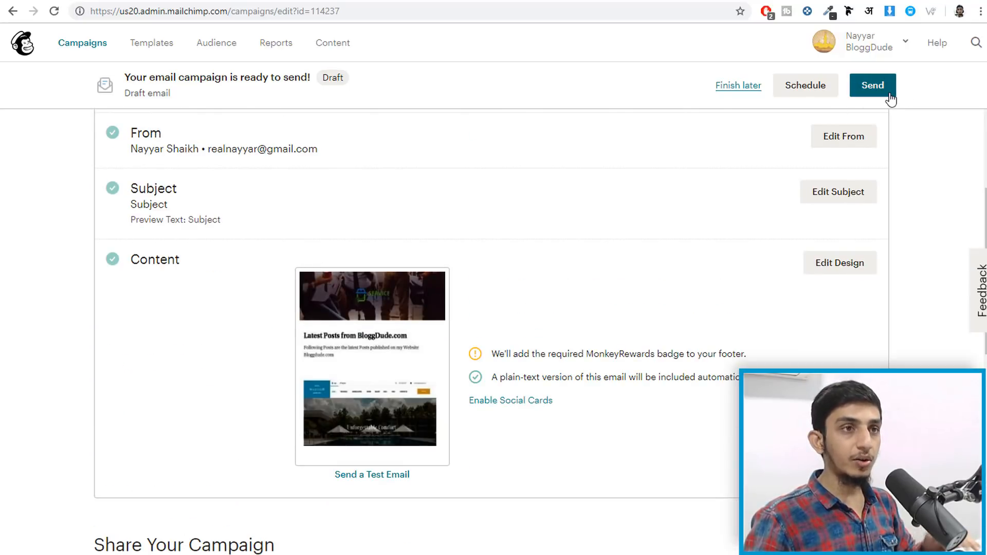
click(818, 85)
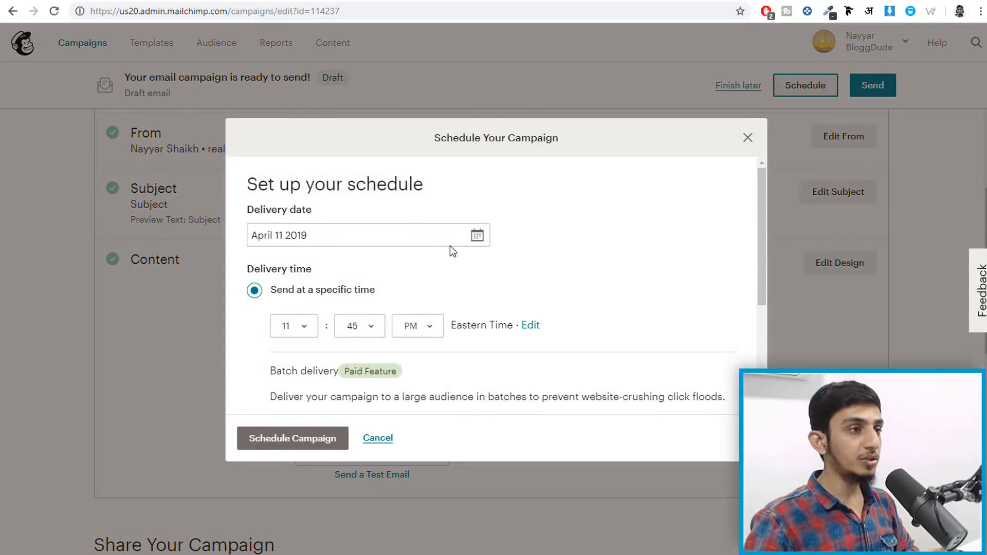
click(474, 237)
click(431, 350)
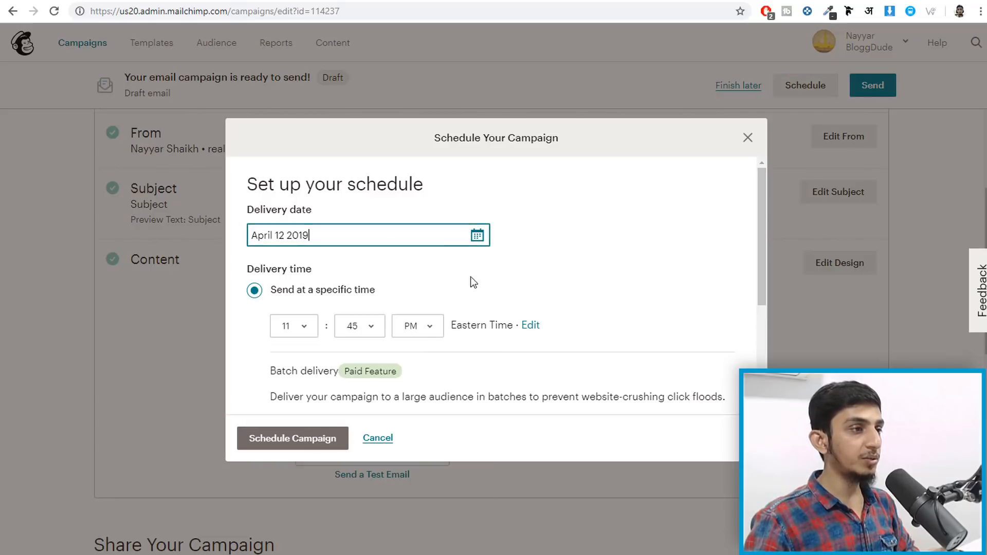
click(474, 237)
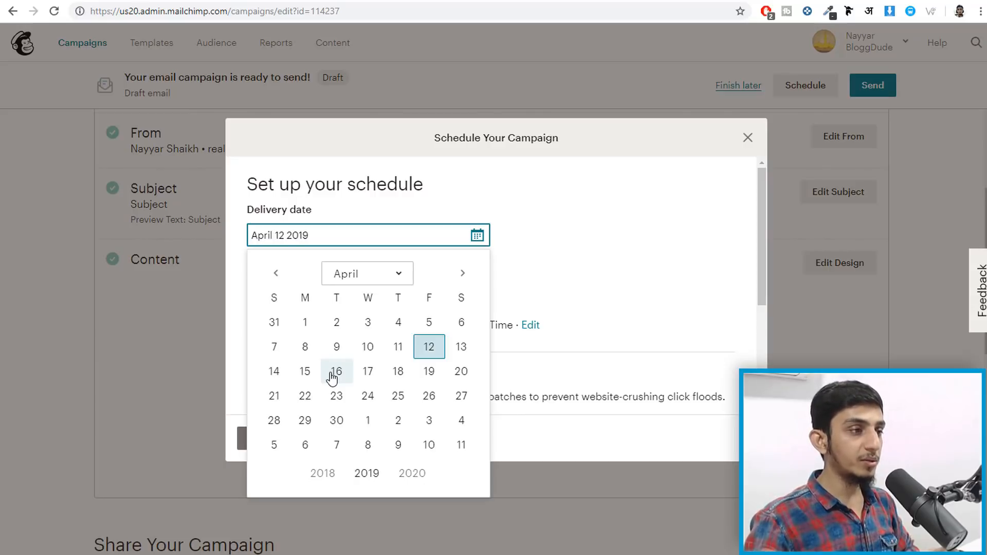
click(304, 372)
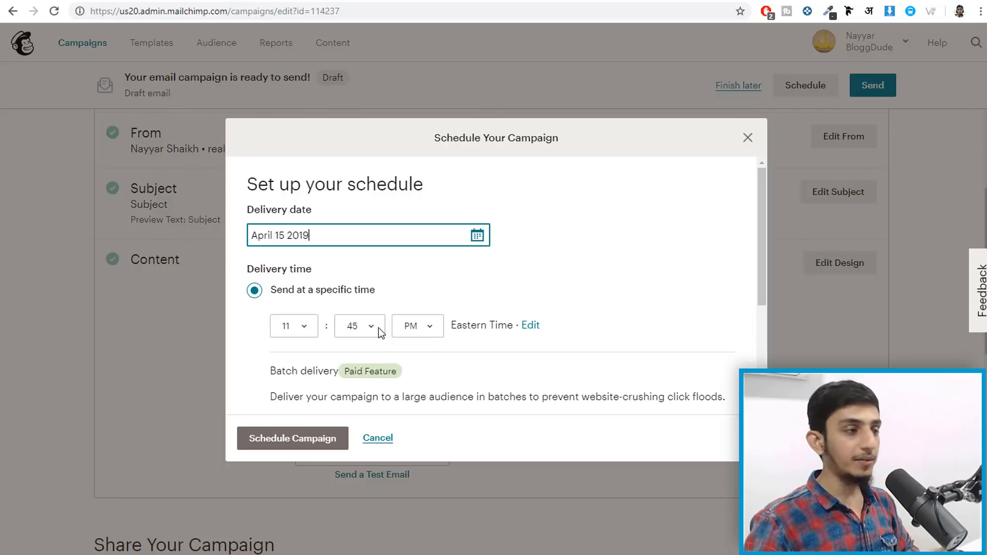
scroll(325, 308, down, 3)
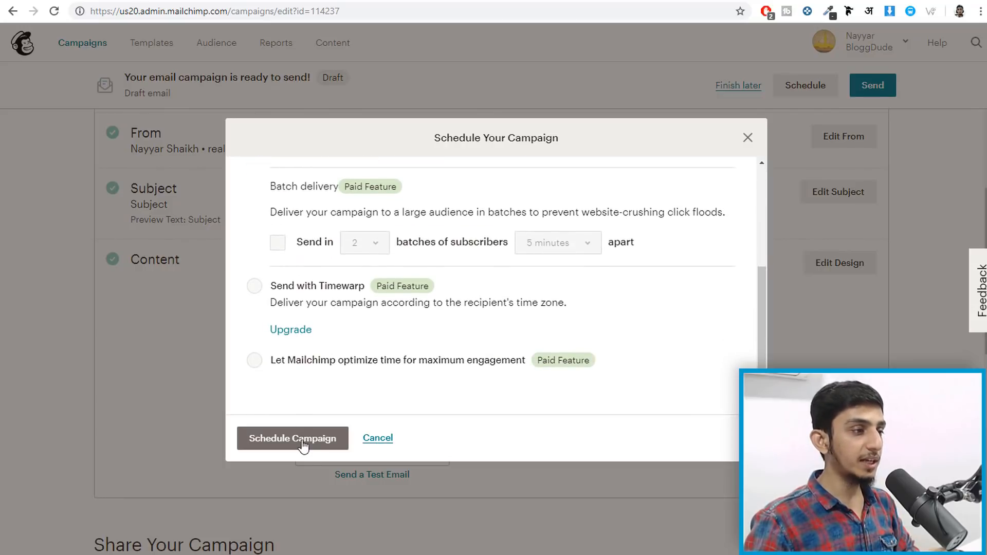
scroll(489, 387, up, 4)
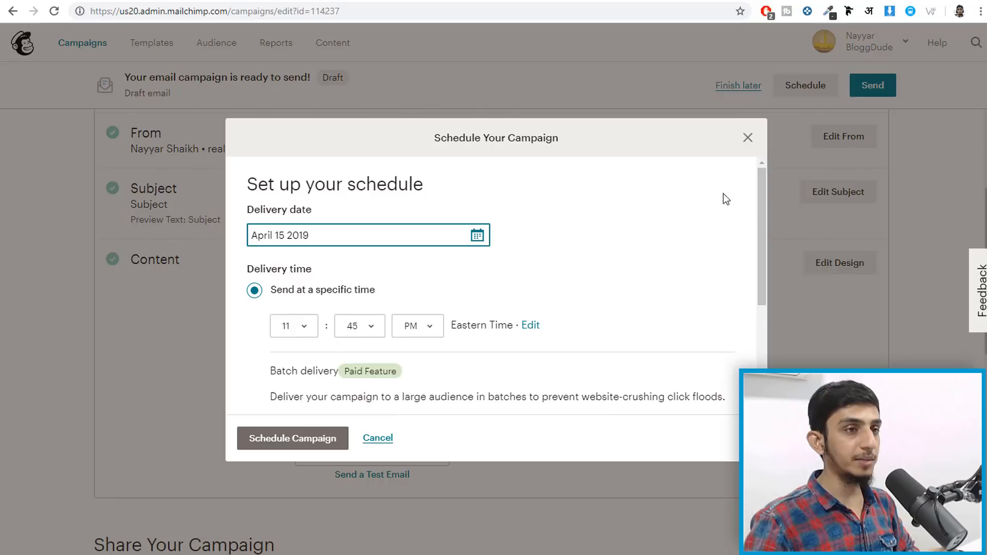
click(748, 137)
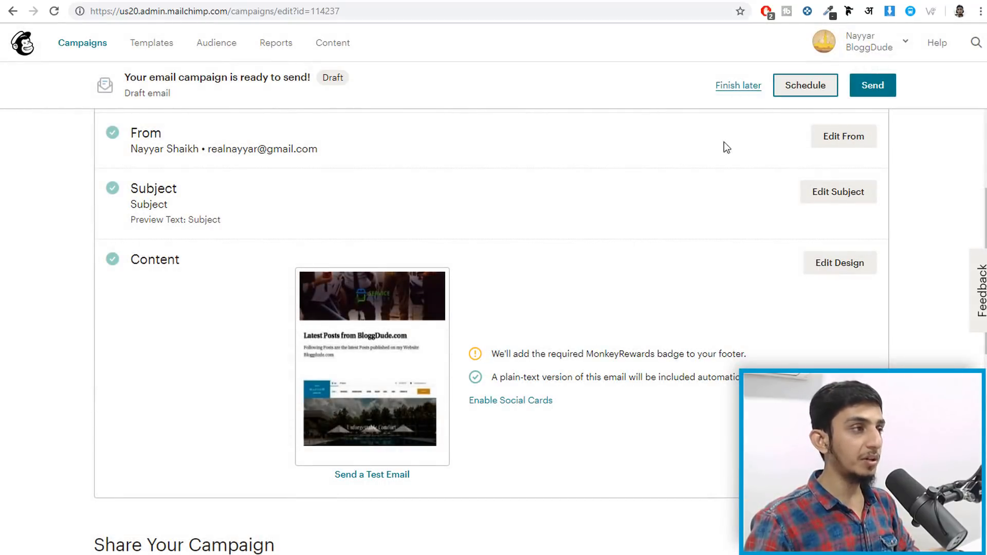
scroll(674, 205, up, 4)
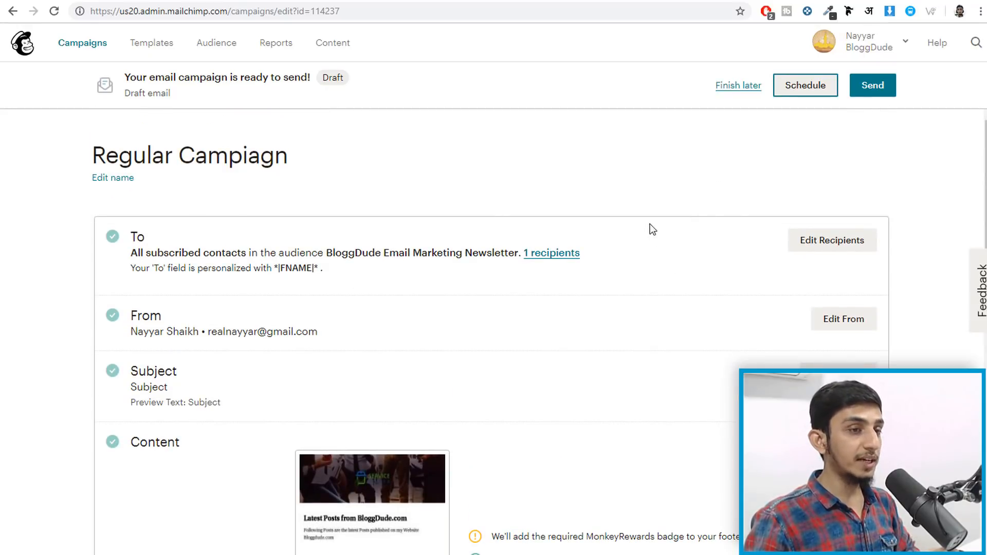
- Send the Regular Campaign immediately with Send Now
click(877, 89)
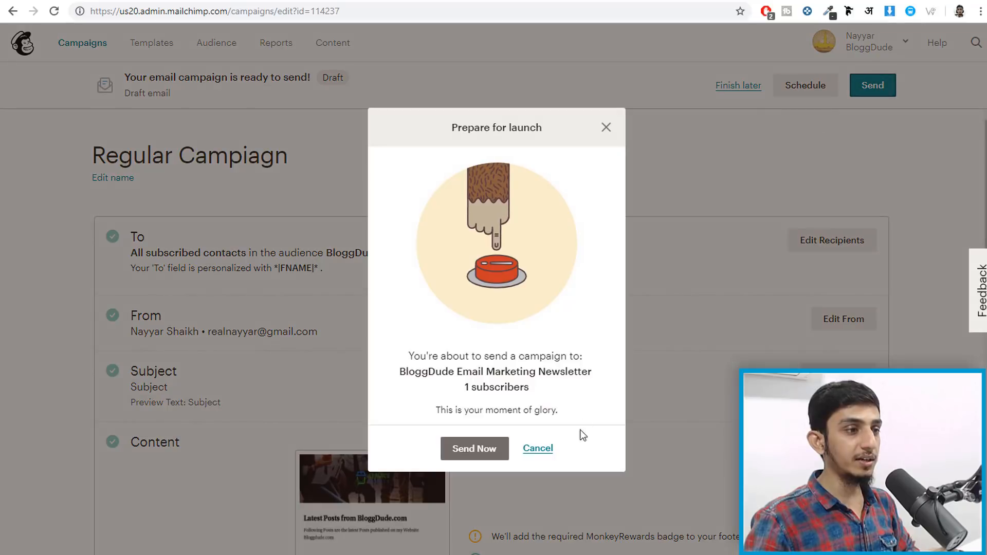
click(453, 452)
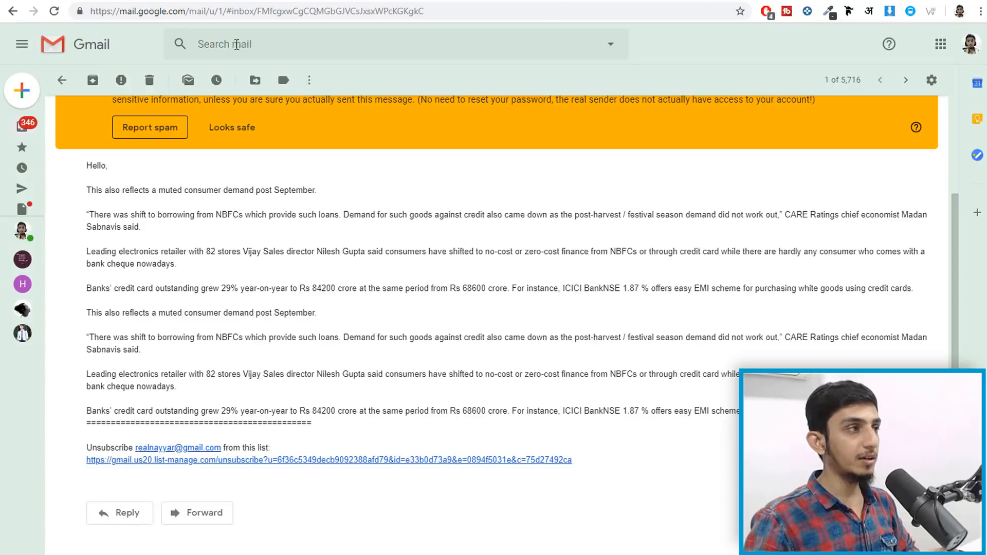
- Scroll through the received Latest Posts email and select words in its BloggDude heading
scroll(58, 149, down, 2)
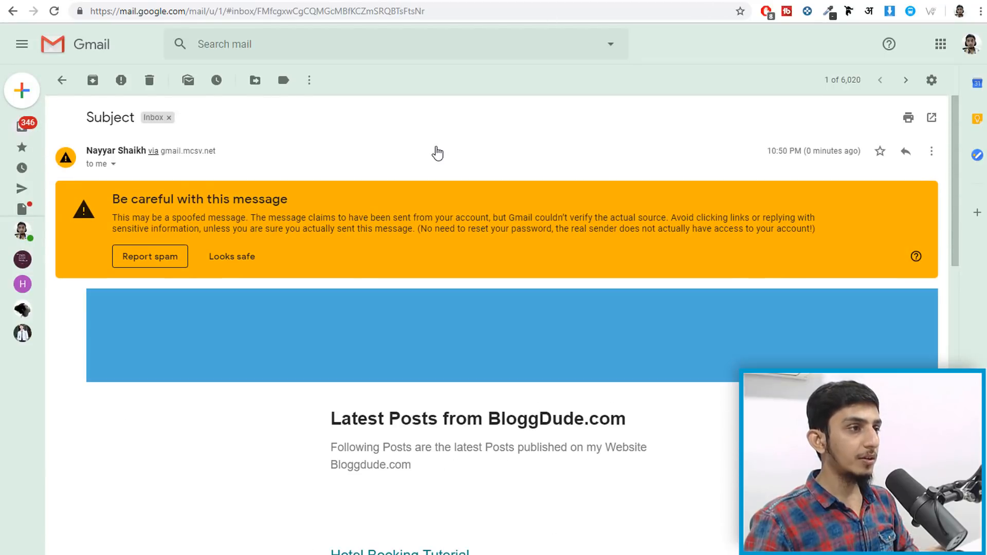
scroll(533, 343, down, 2)
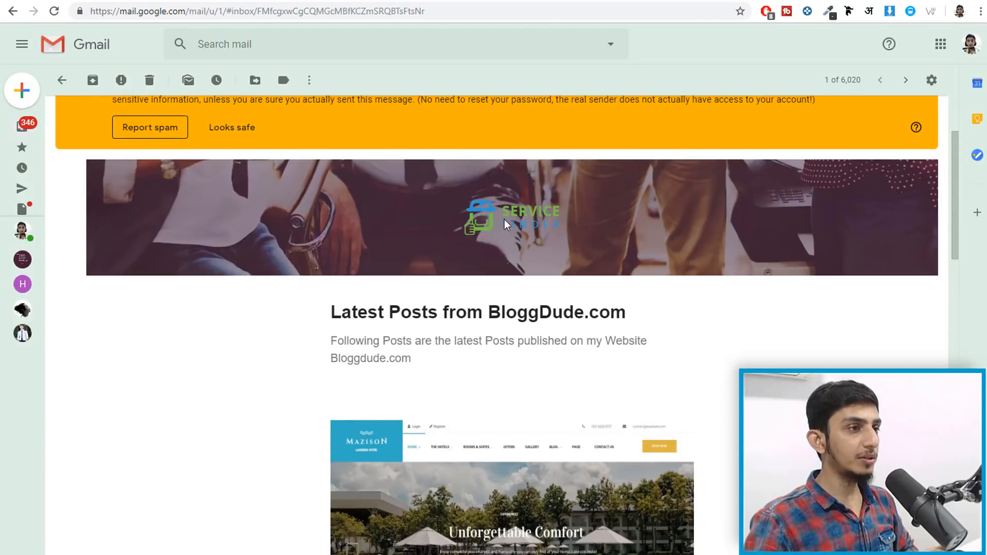
scroll(533, 234, up, 2)
scroll(564, 251, down, 3)
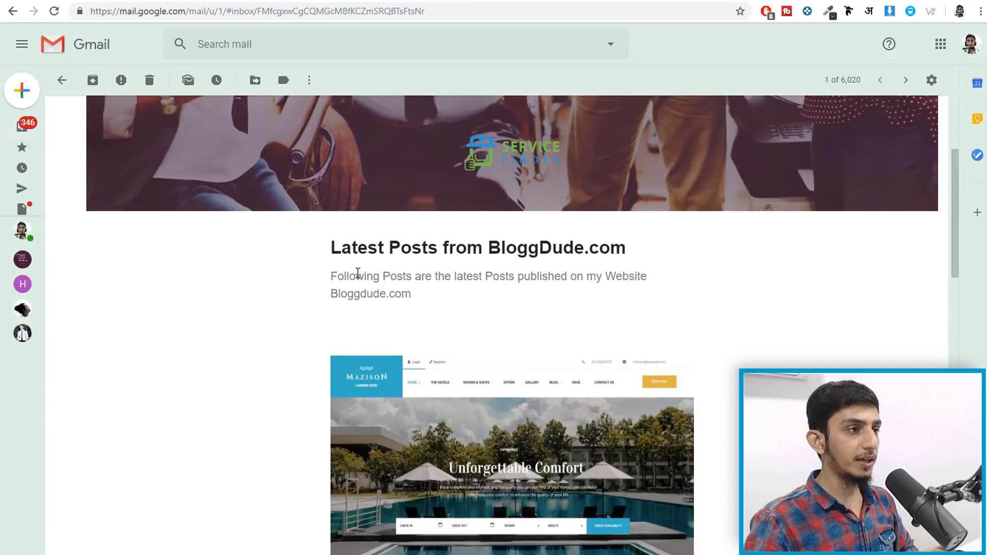
drag(334, 244, 587, 244)
double_click(586, 244)
double_click(534, 244)
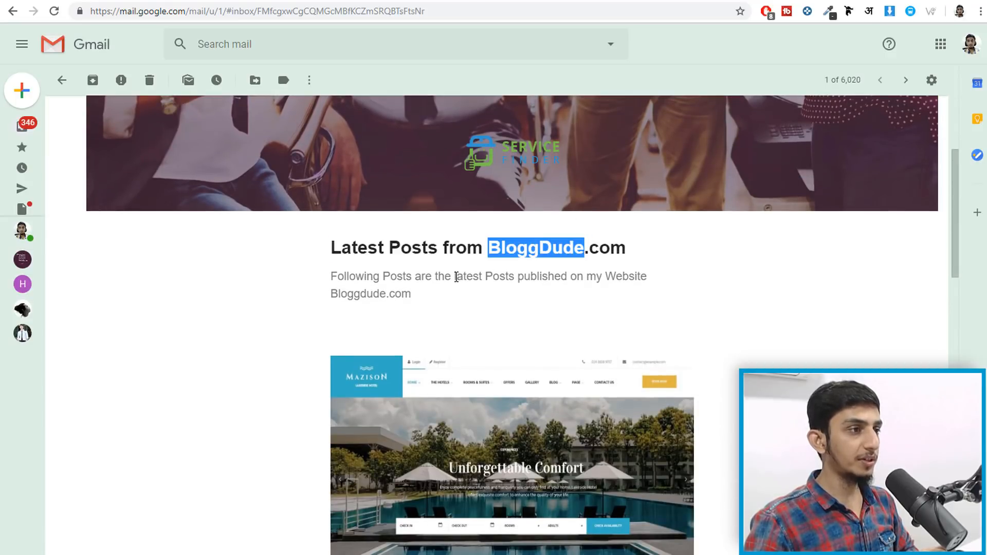
- Review the rest of the email and mark it Looks safe on the warning banner
scroll(391, 279, down, 1)
scroll(445, 264, down, 7)
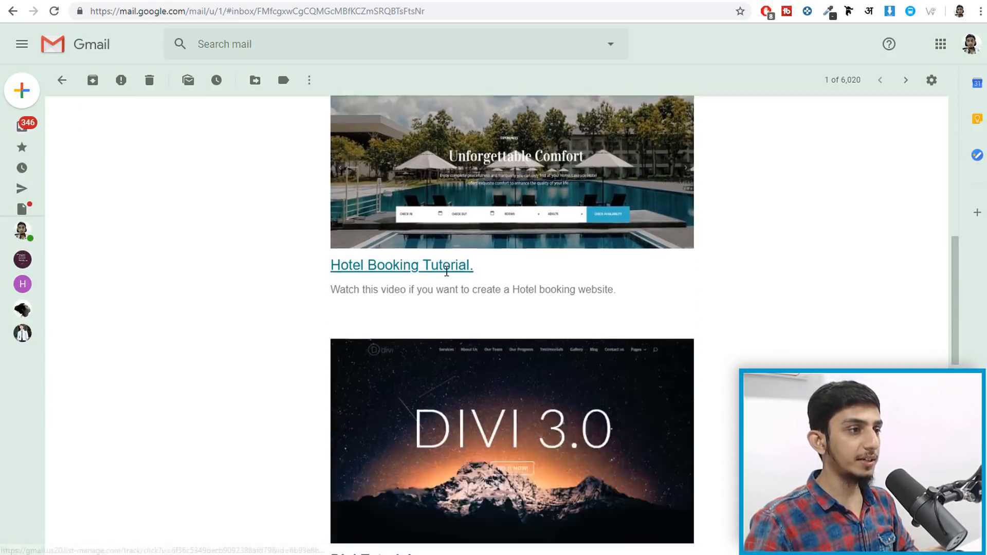
scroll(442, 277, up, 4)
scroll(448, 285, down, 10)
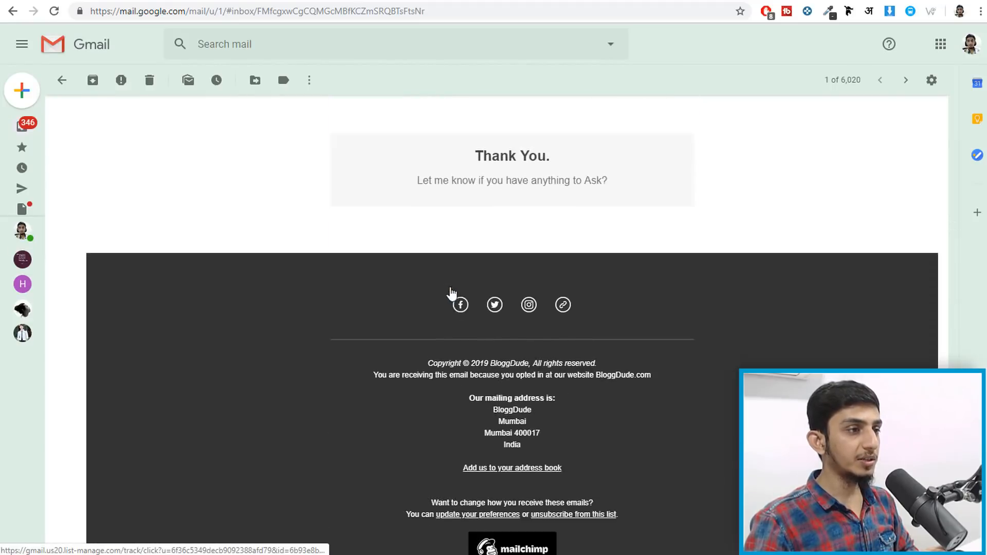
scroll(480, 338, up, 15)
scroll(492, 366, up, 1)
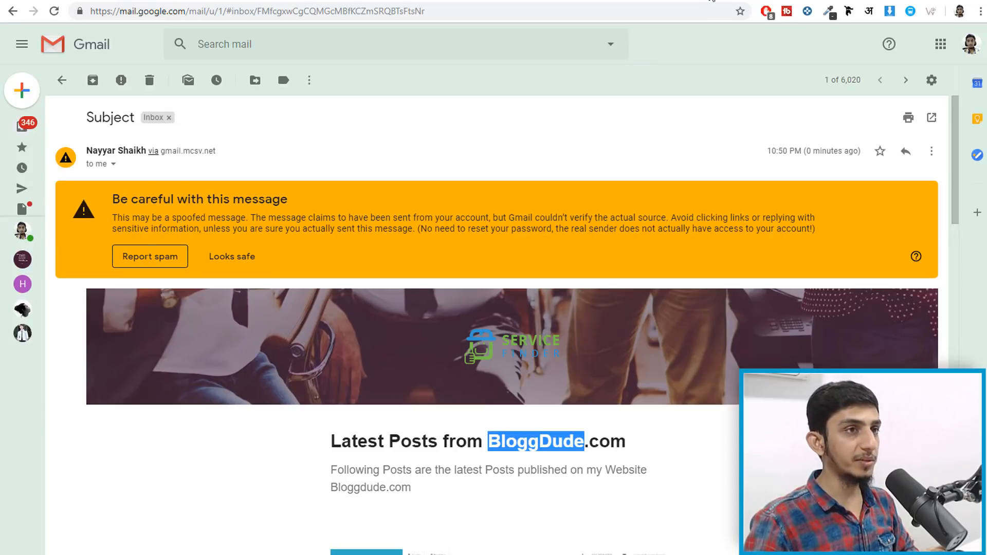
click(232, 256)
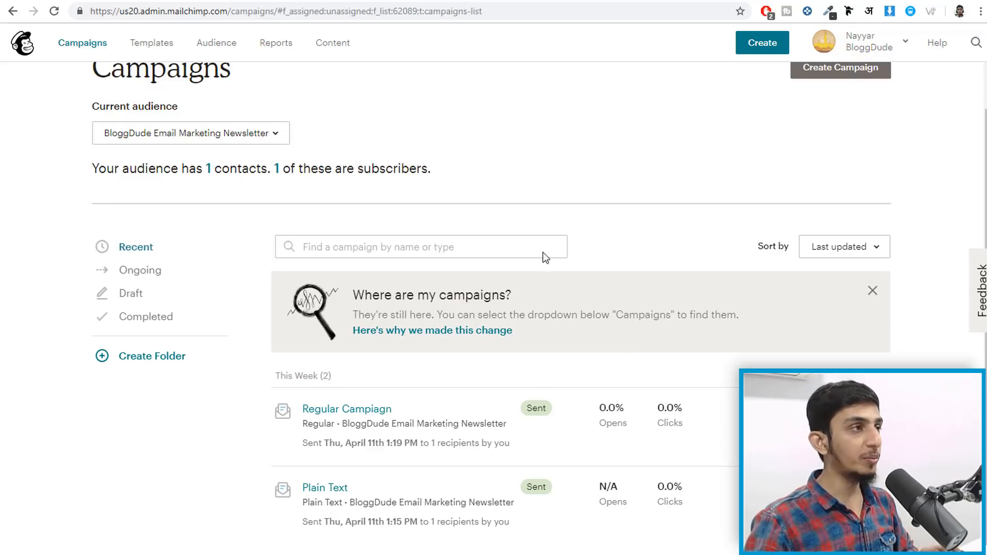
- Create an automated Welcome new subscribers email for the BloggDude Email Marketing Newsletter list
scroll(502, 246, up, 1)
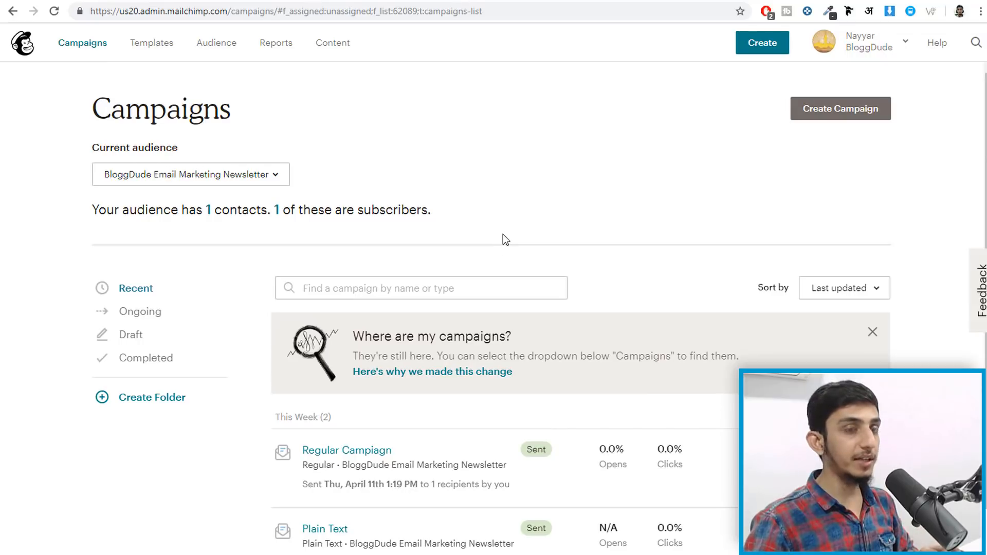
click(82, 46)
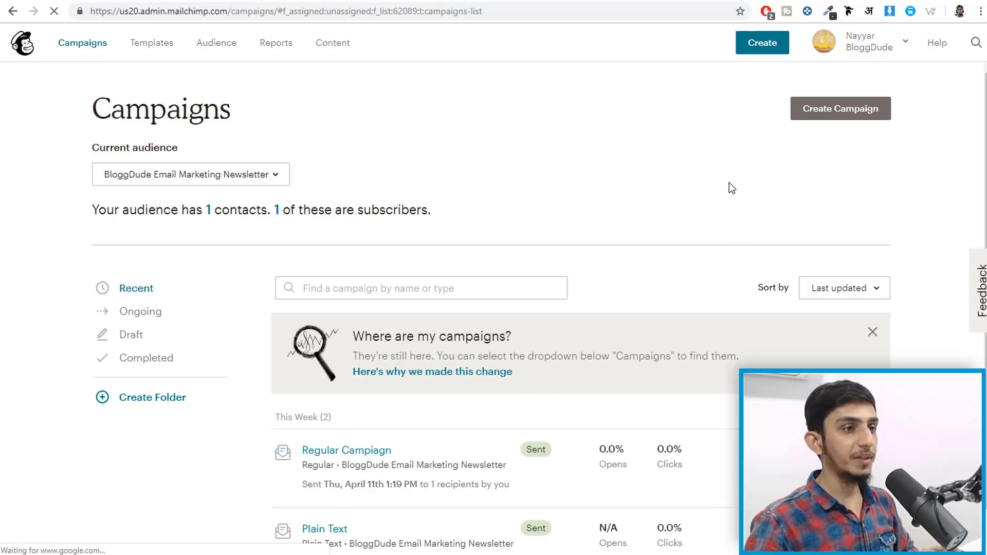
click(842, 113)
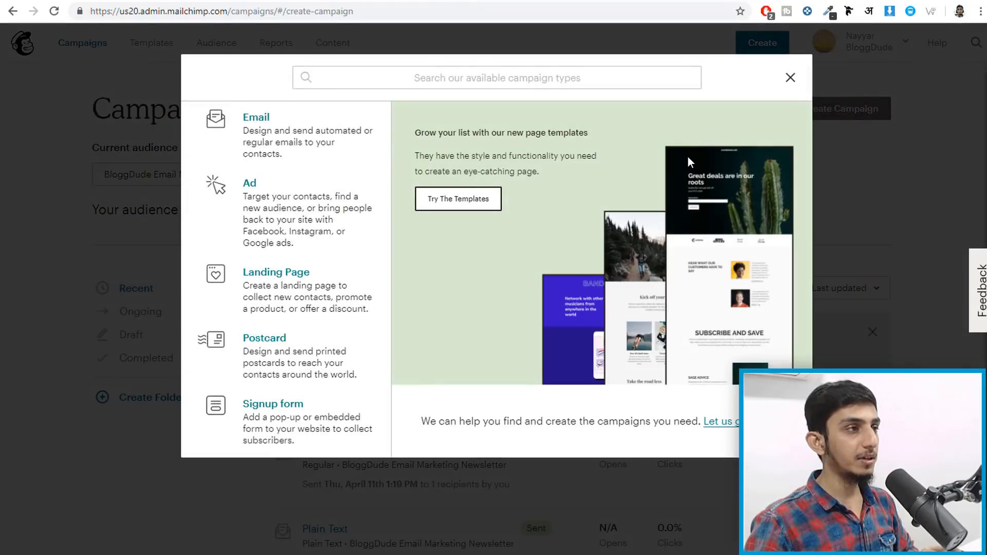
click(302, 146)
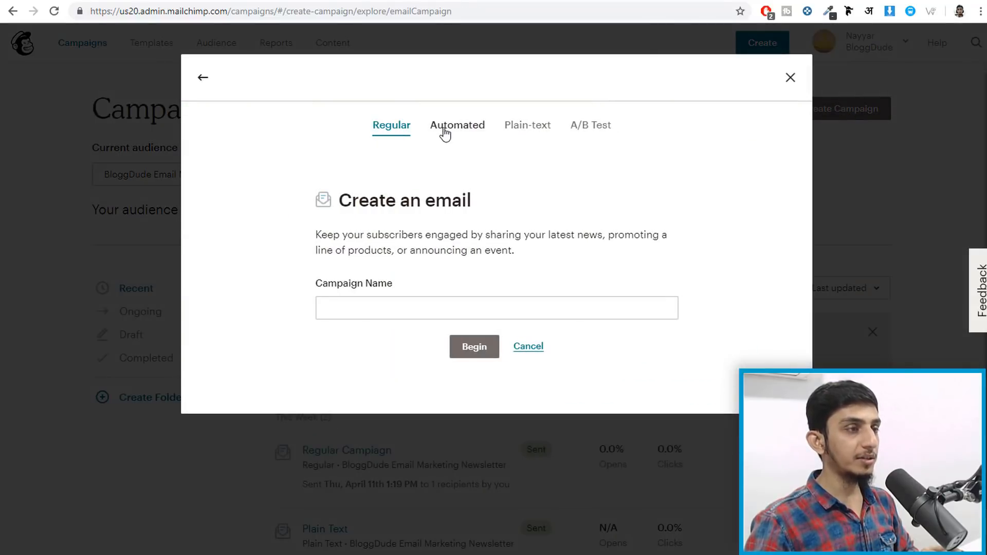
click(445, 134)
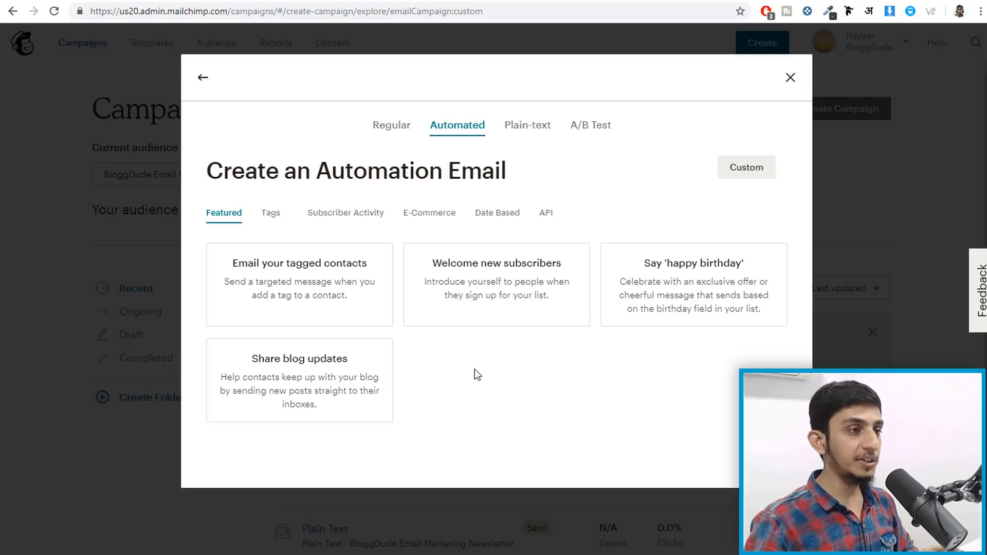
key(Tab)
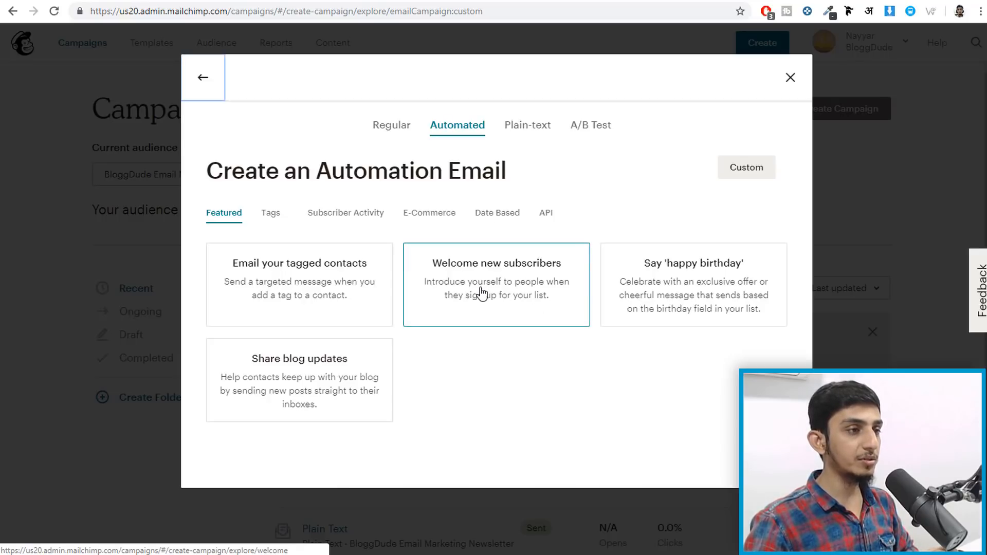
click(498, 290)
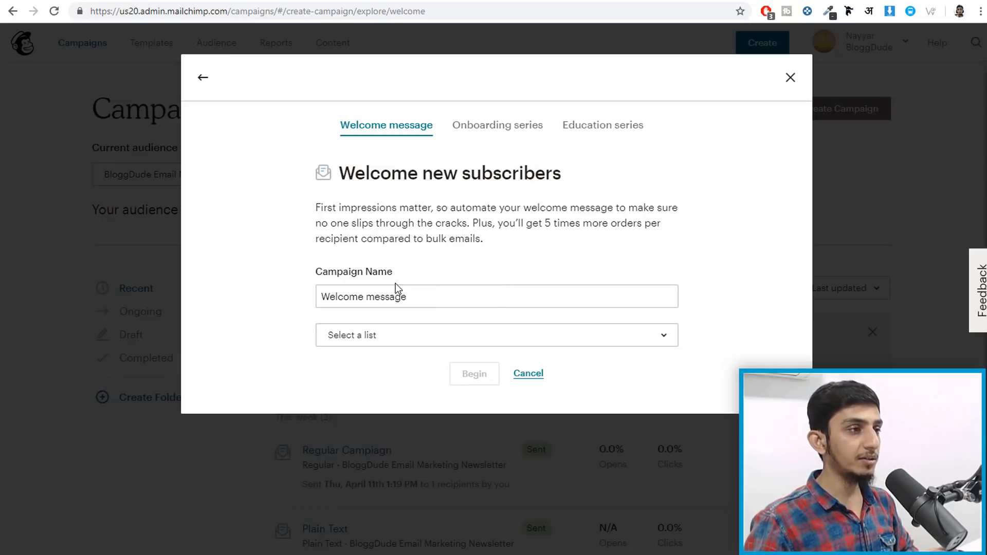
click(375, 341)
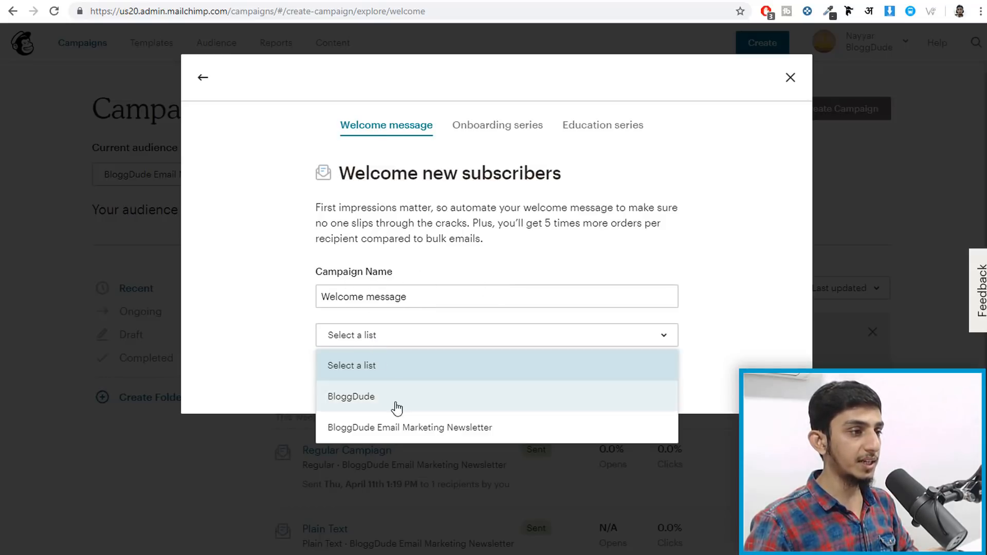
click(403, 434)
click(474, 375)
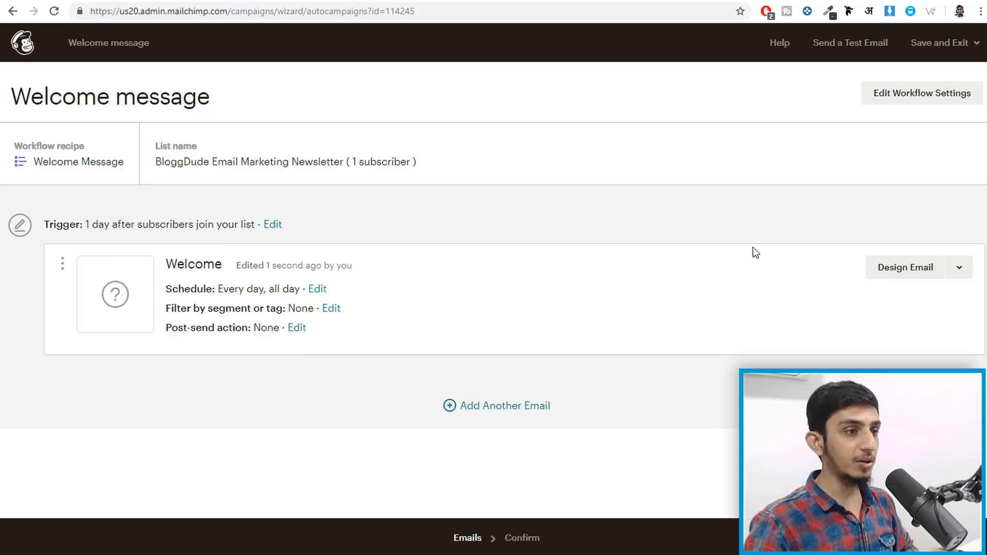
- Set the Welcome email's subject and preview text to 'Welcome to our Family'
click(899, 268)
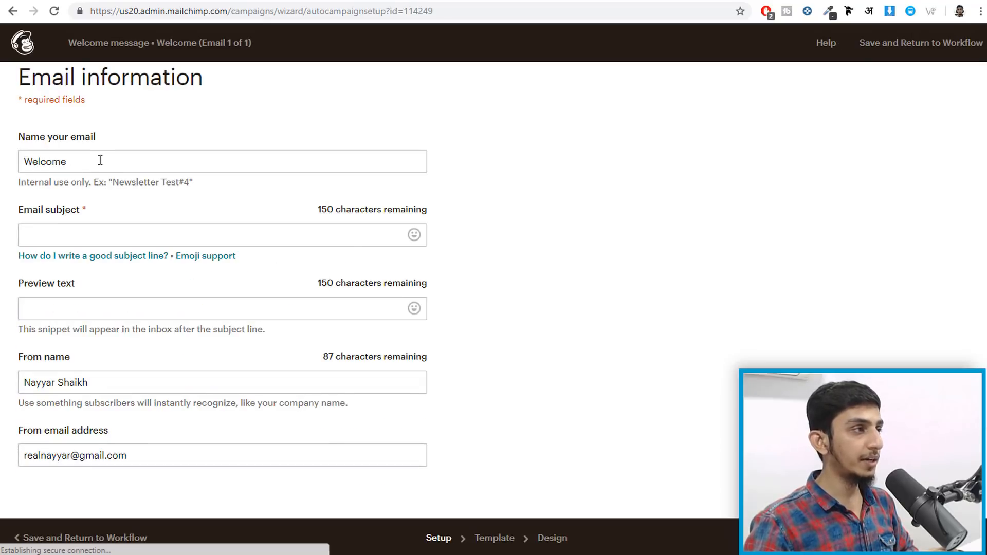
click(108, 235)
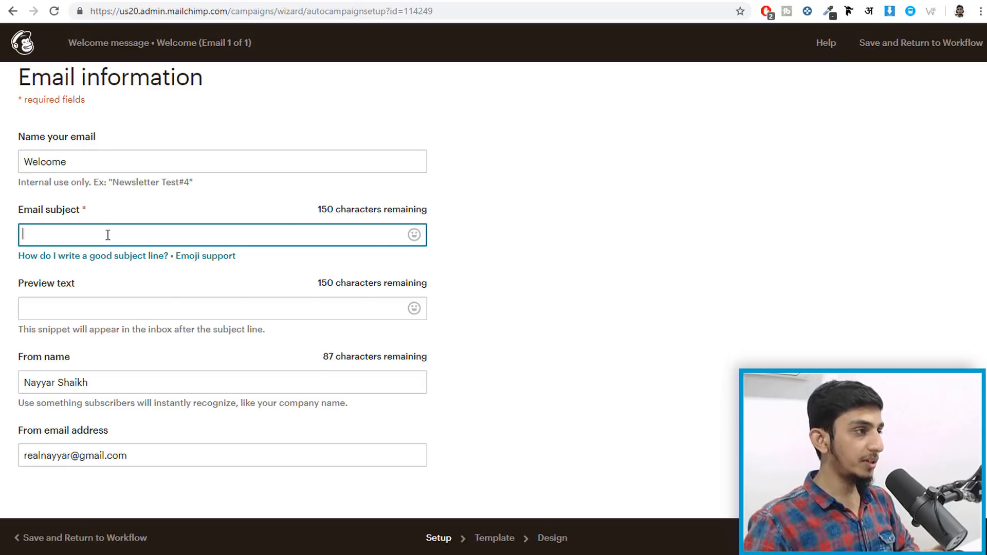
key(ctrl+v)
key(ctrl+z)
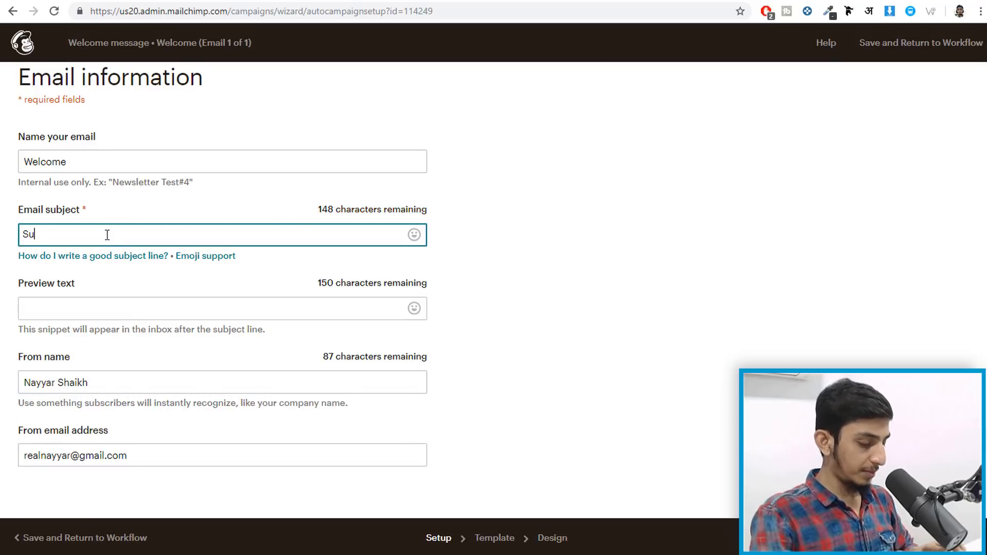
text(Welcome to our Family)
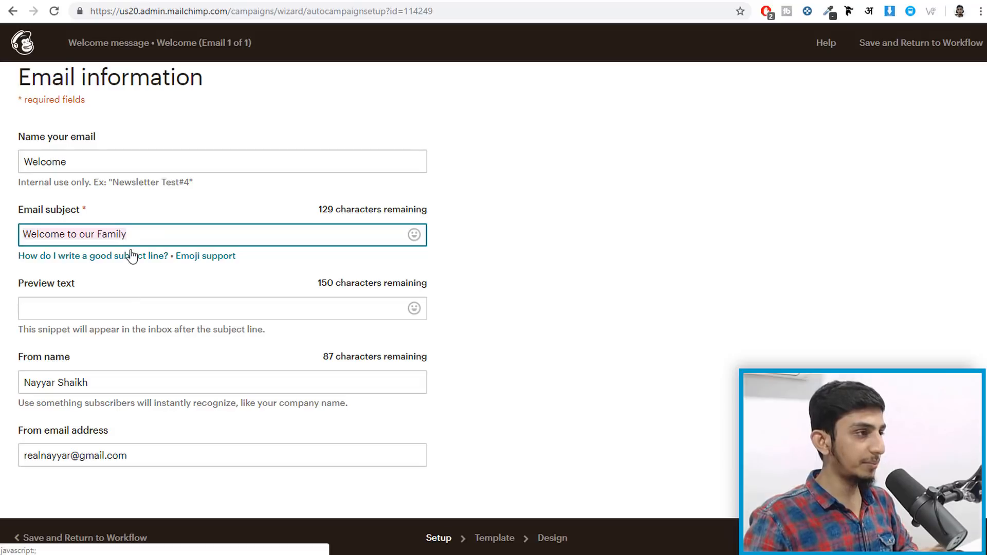
click(113, 301)
text(Welcome to our Family)
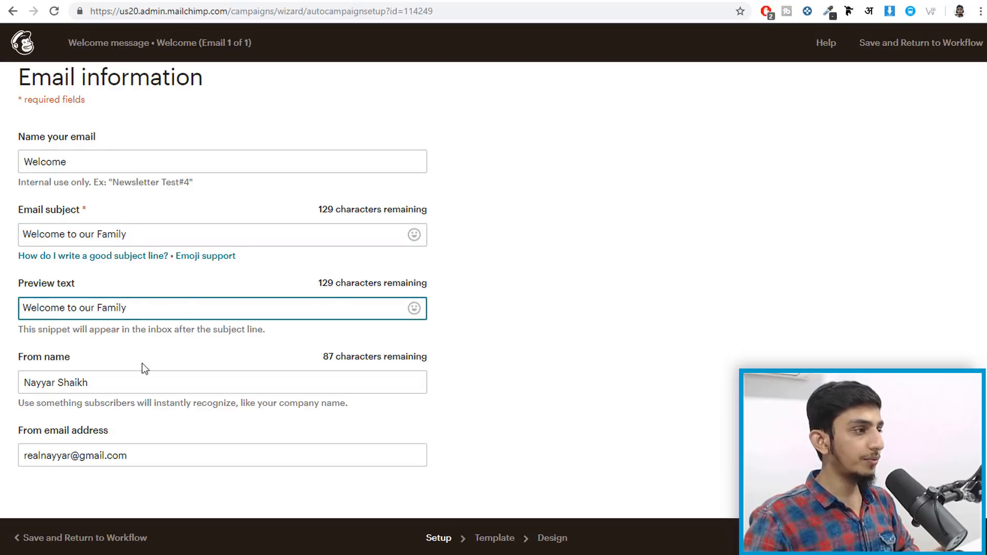
- Replace the From email address with a different sender address
click(153, 462)
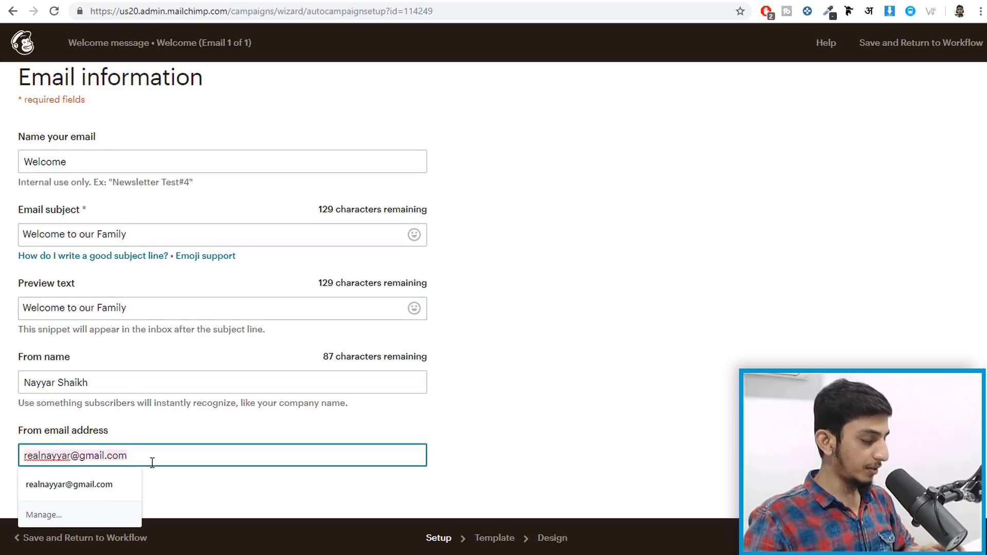
key(ctrl+a)
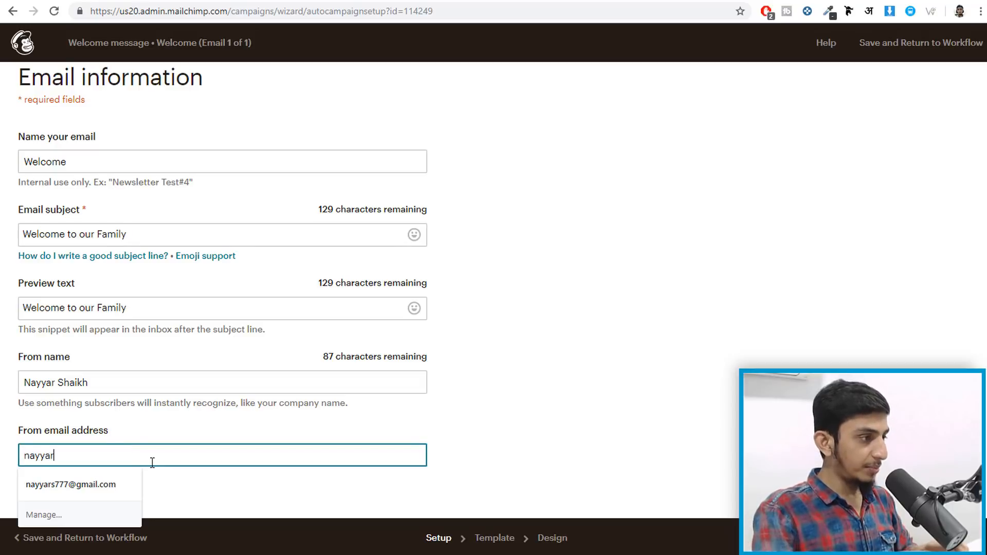
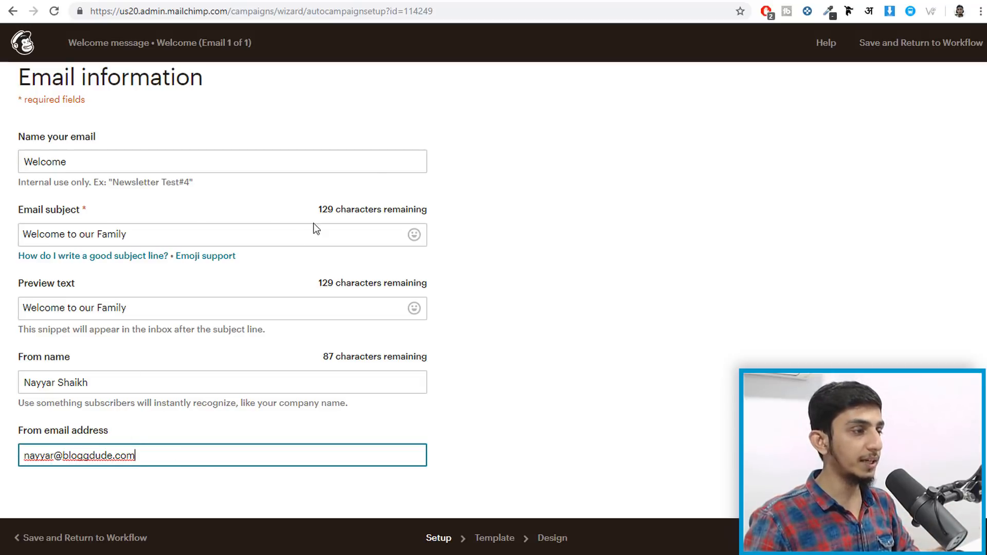
- Build the Welcome email on the saved Latest Blogs template and return to the workflow
click(960, 537)
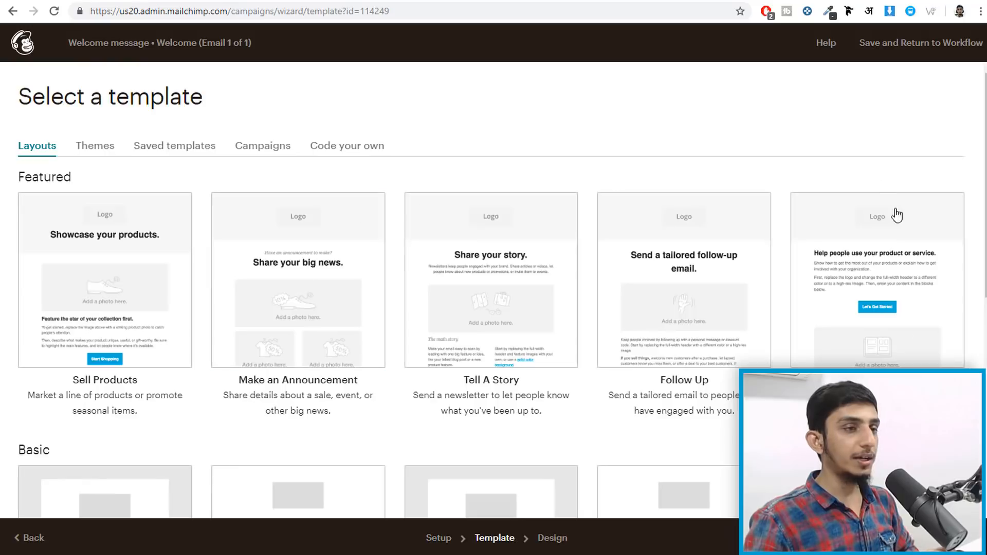
click(262, 148)
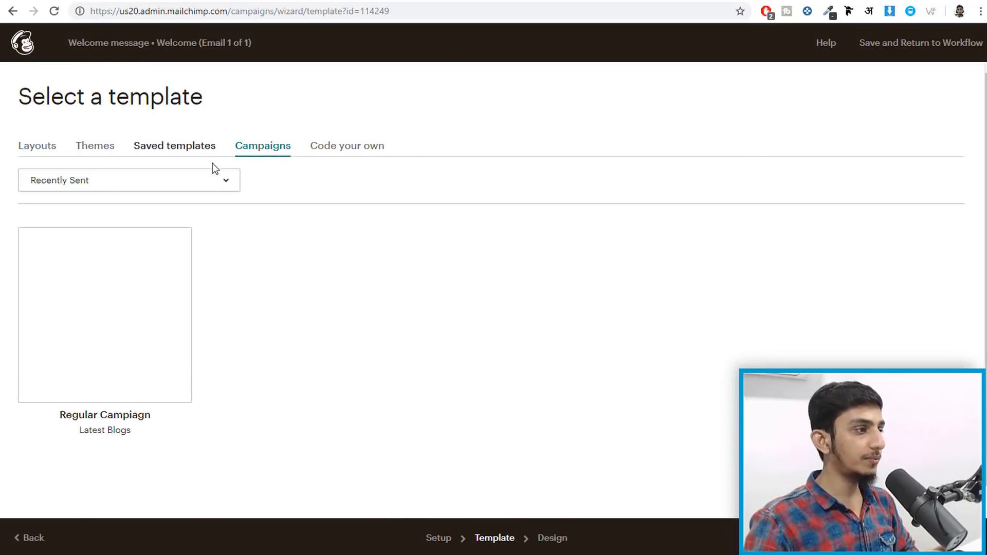
click(162, 150)
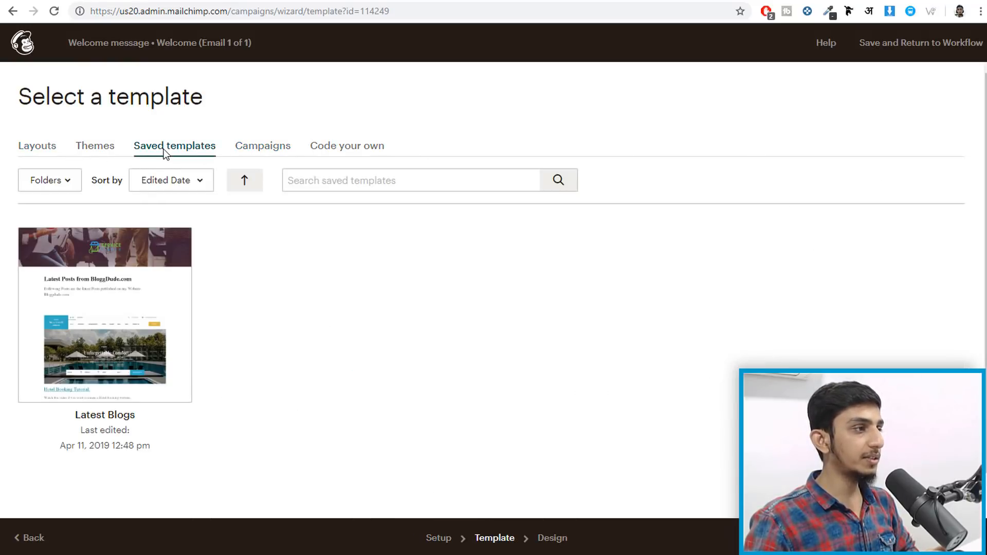
click(43, 150)
scroll(216, 286, down, 1)
scroll(252, 316, up, 1)
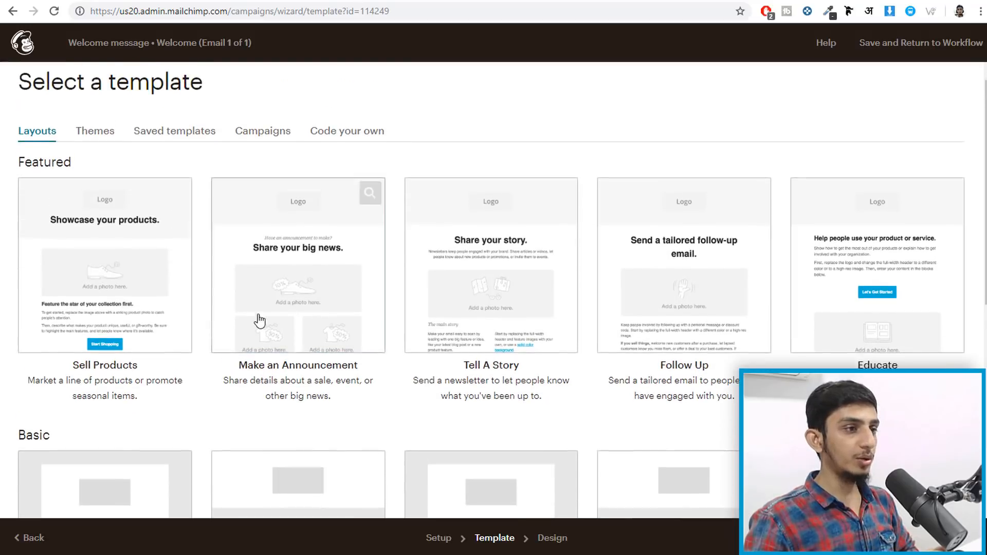
scroll(669, 396, down, 4)
scroll(260, 436, up, 4)
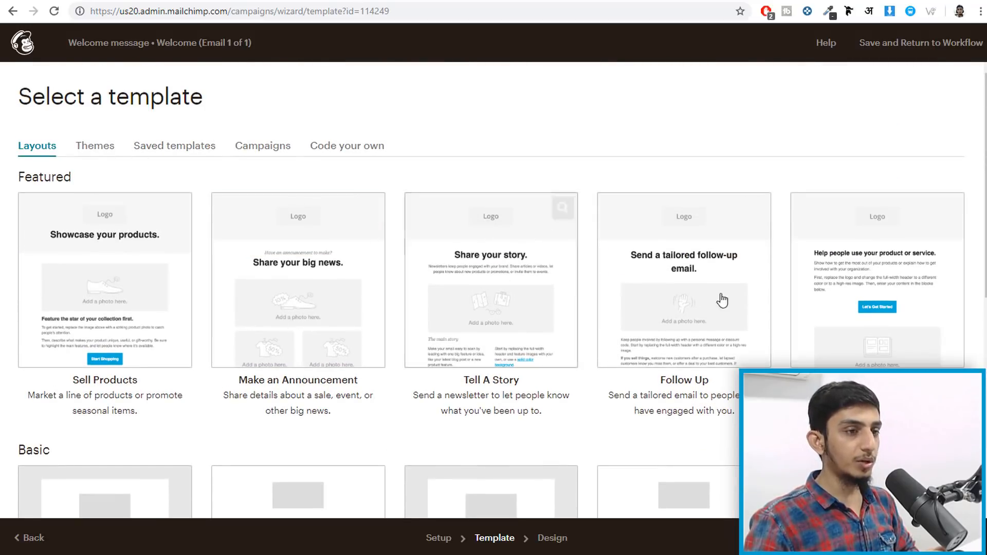
click(185, 149)
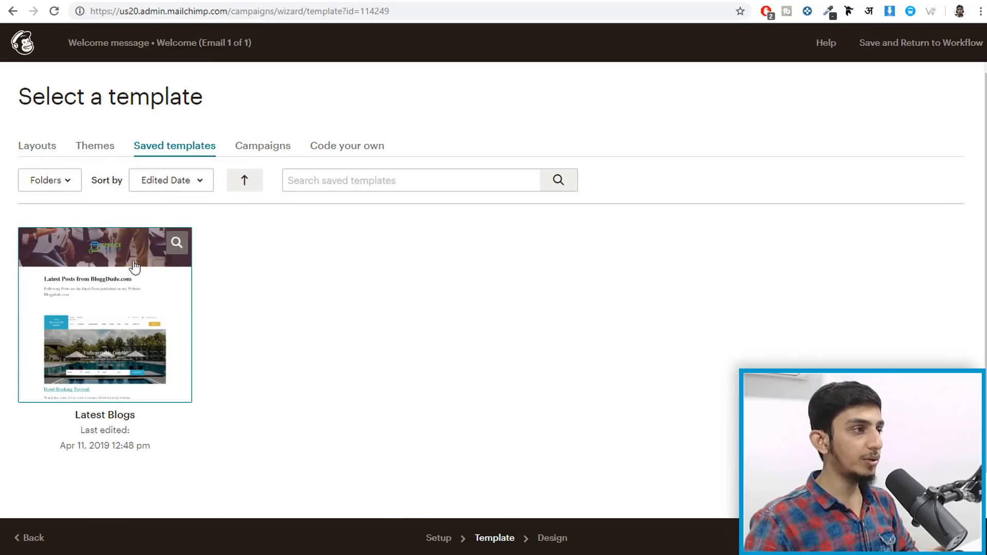
click(127, 296)
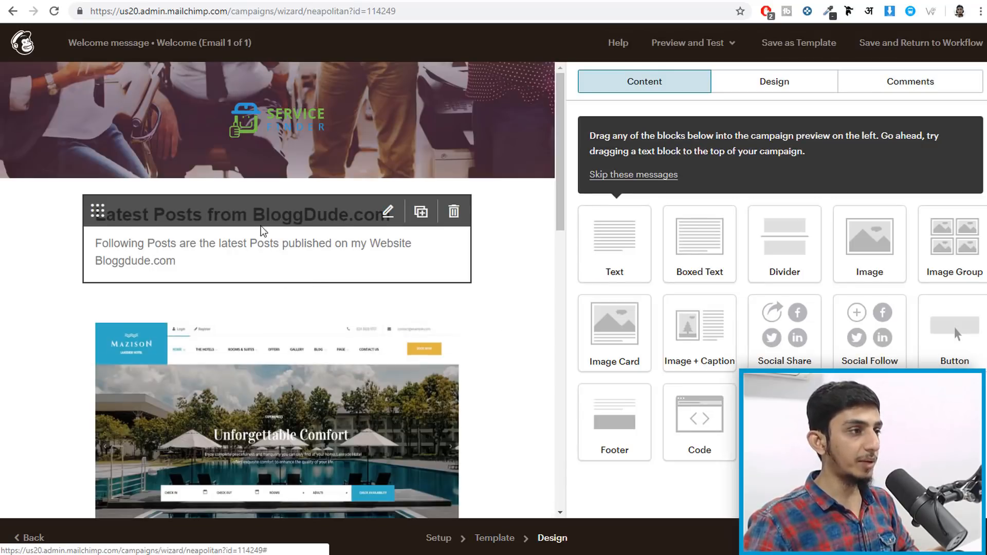
scroll(241, 380, down, 8)
scroll(244, 385, up, 8)
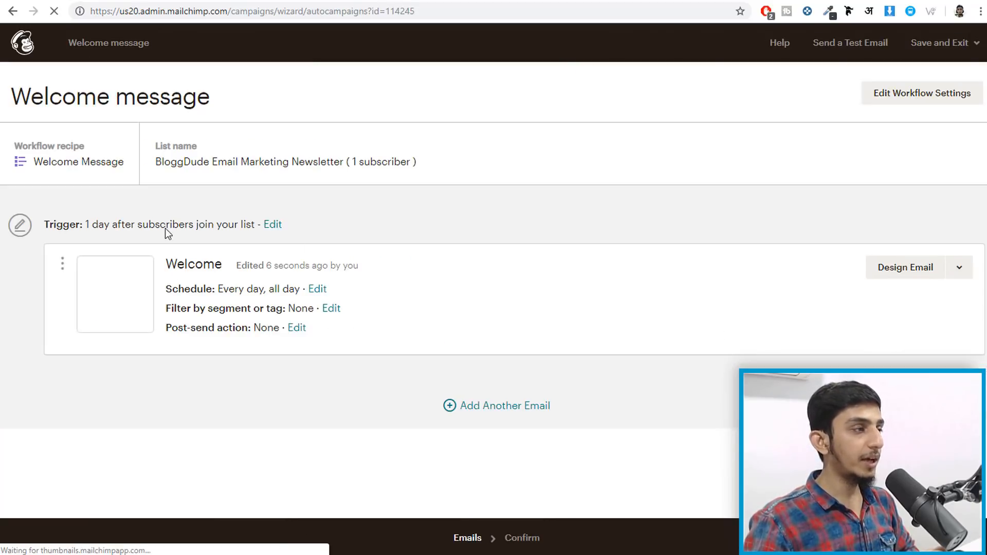
- Change the signup trigger delay from 1 day to 5 hours and update it
click(273, 225)
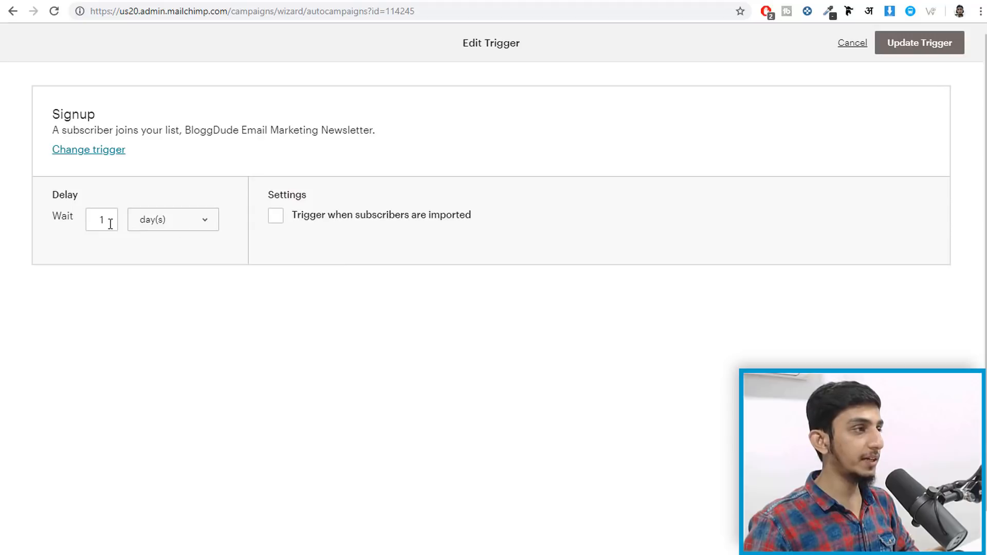
click(91, 218)
click(164, 219)
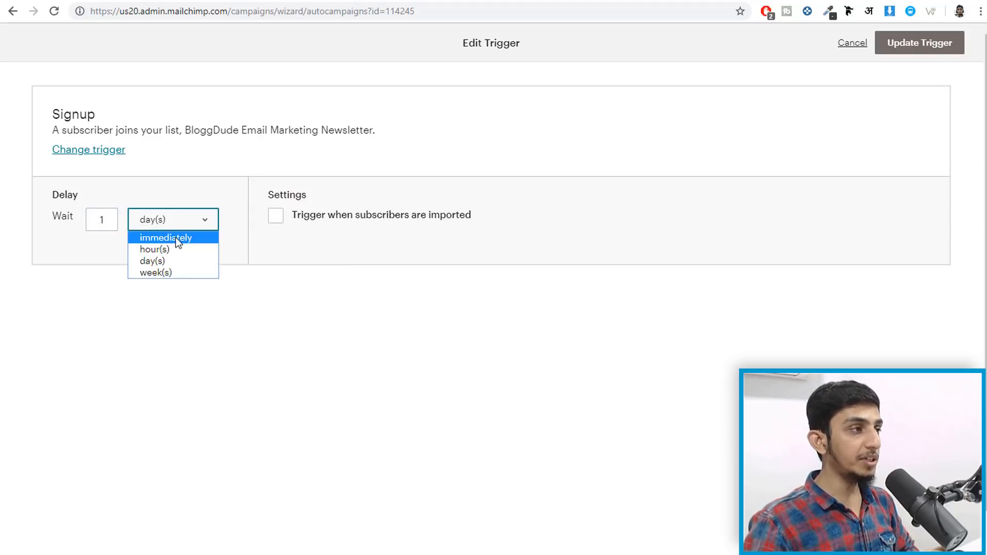
click(175, 238)
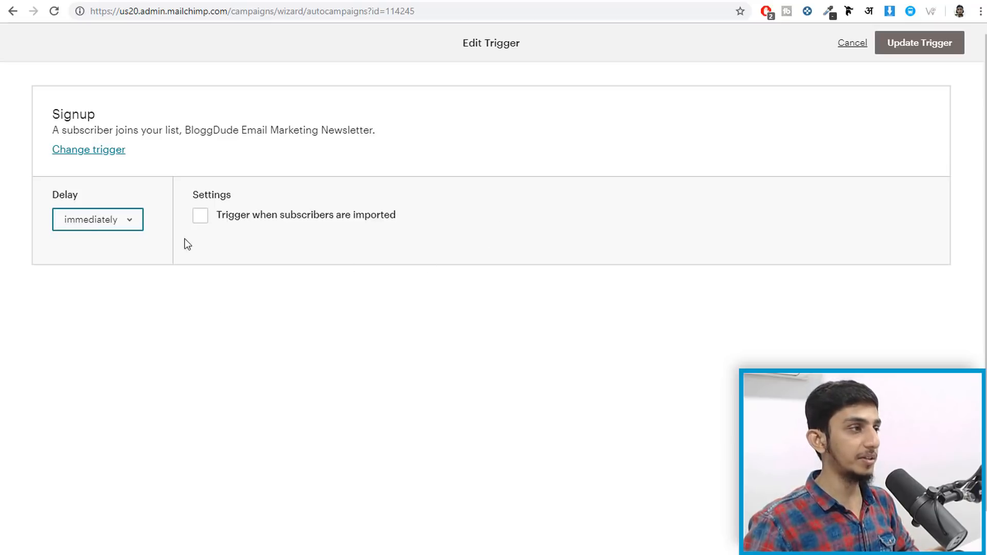
click(89, 220)
click(108, 250)
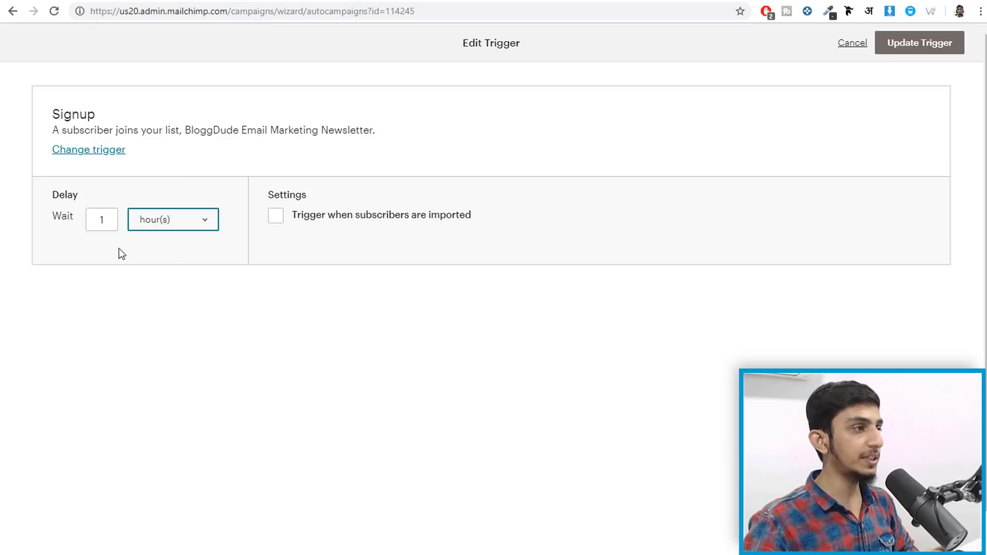
click(111, 218)
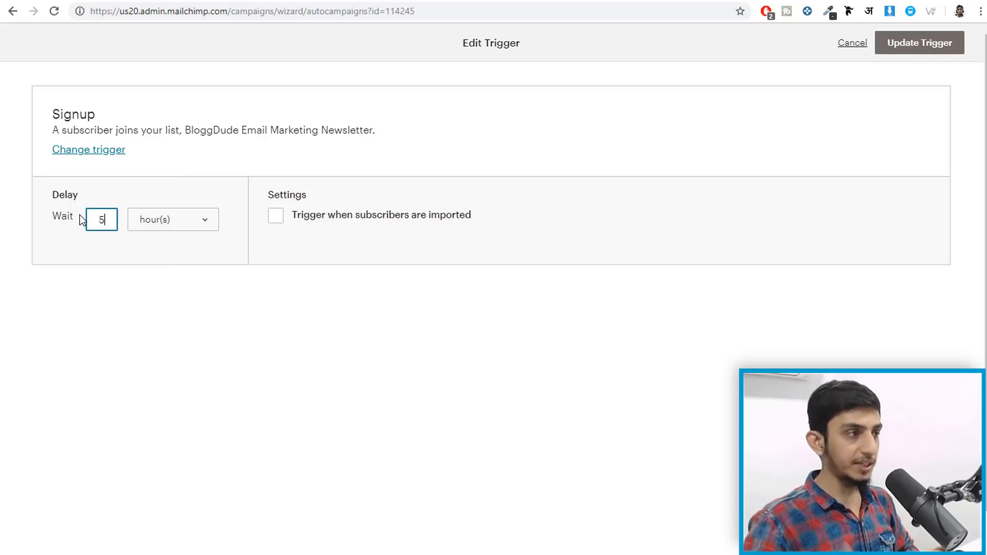
key(BackSpace)
text(5)
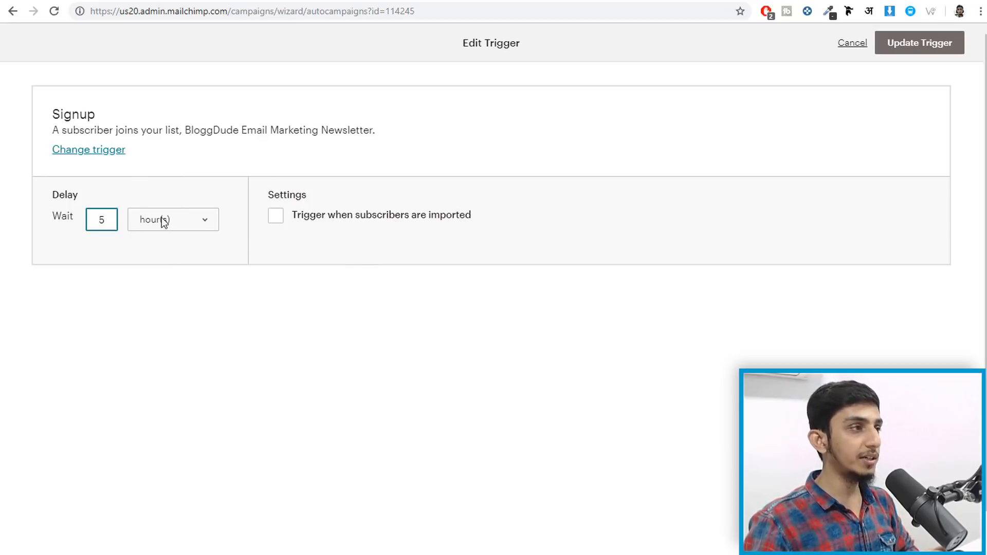
click(908, 48)
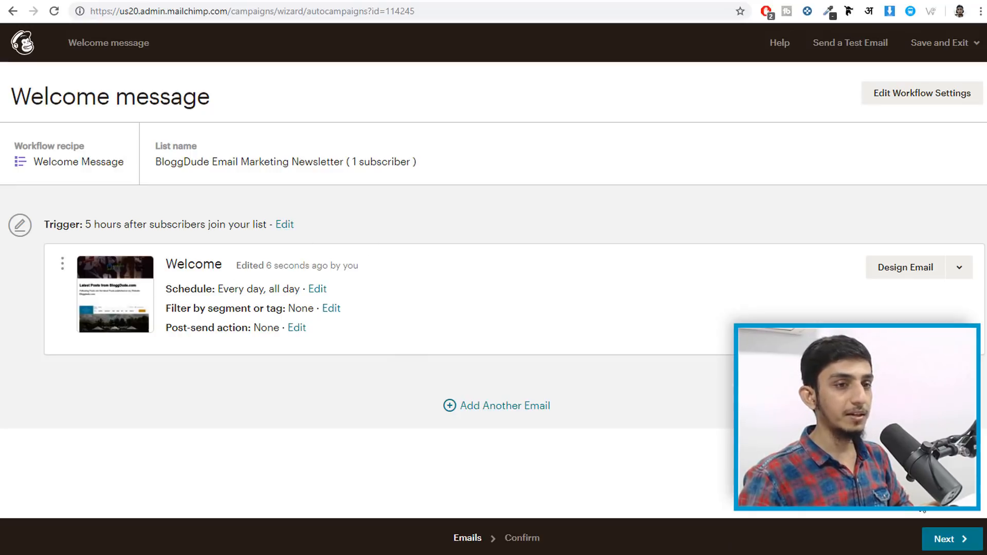
- Review the workflow and confirm Start Sending to launch the Welcome automation
click(944, 529)
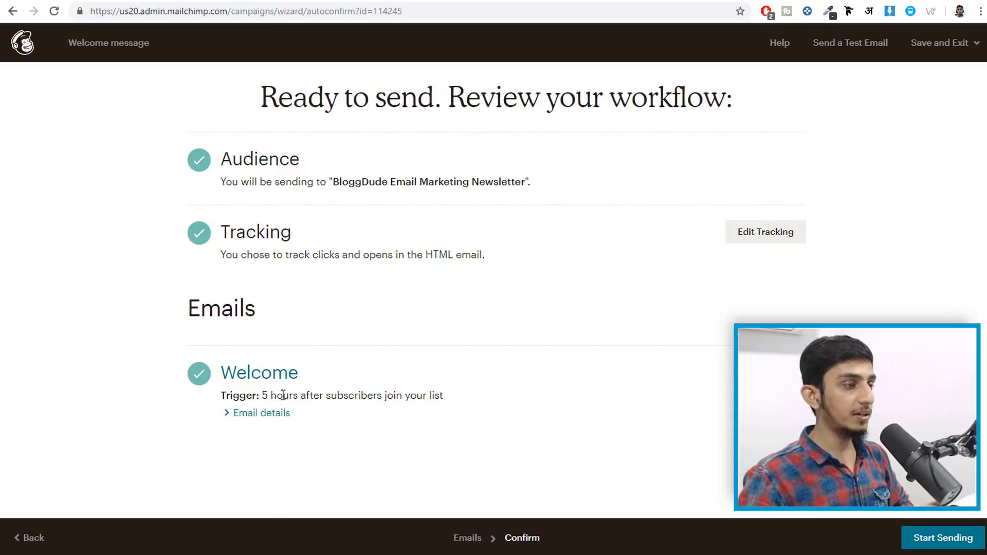
click(946, 537)
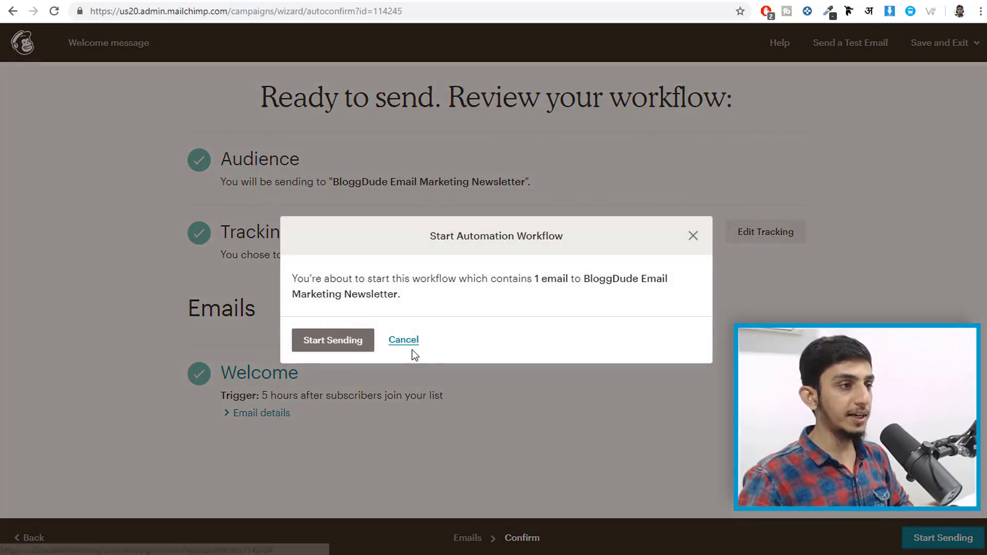
click(322, 341)
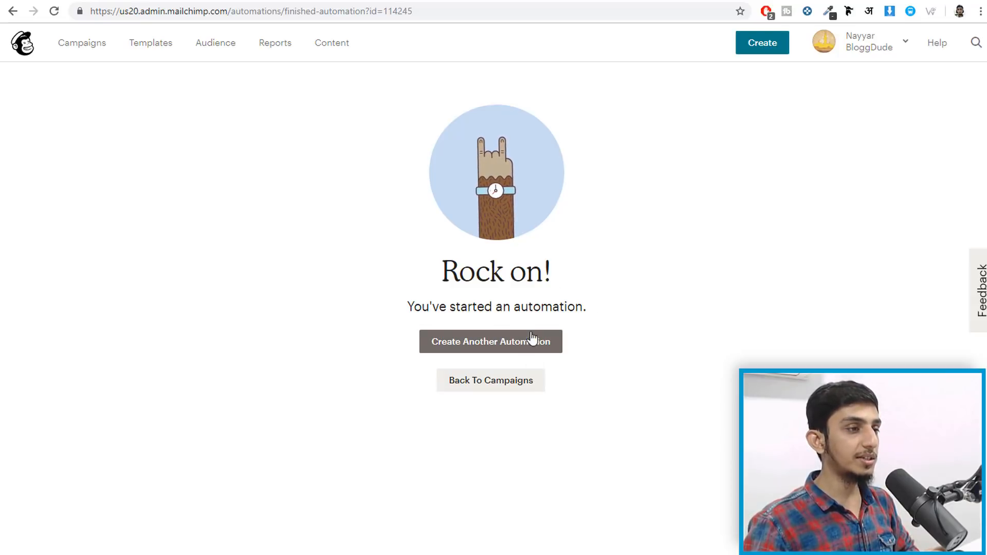
- Create a new A/B test email campaign named 'A/B Testing' from the campaigns list
click(508, 381)
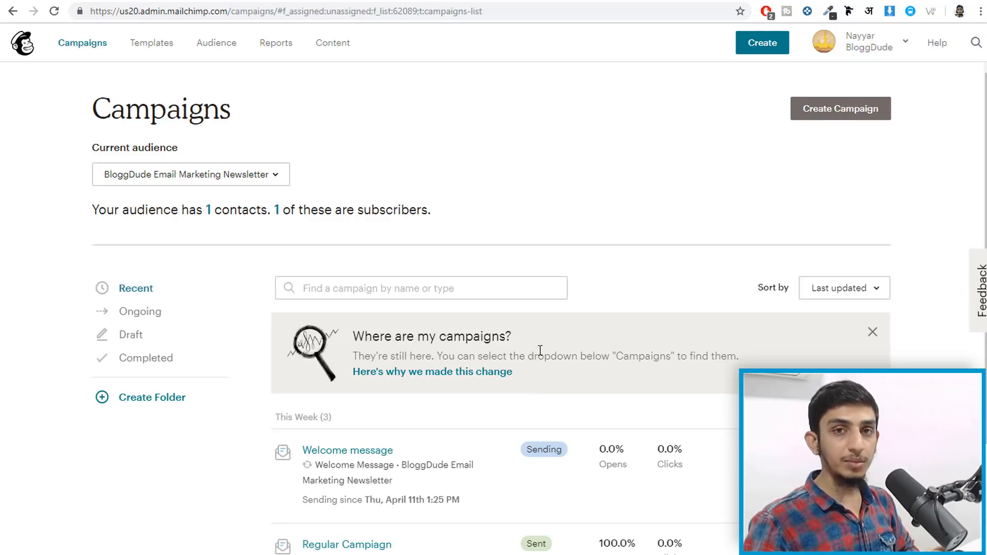
click(817, 115)
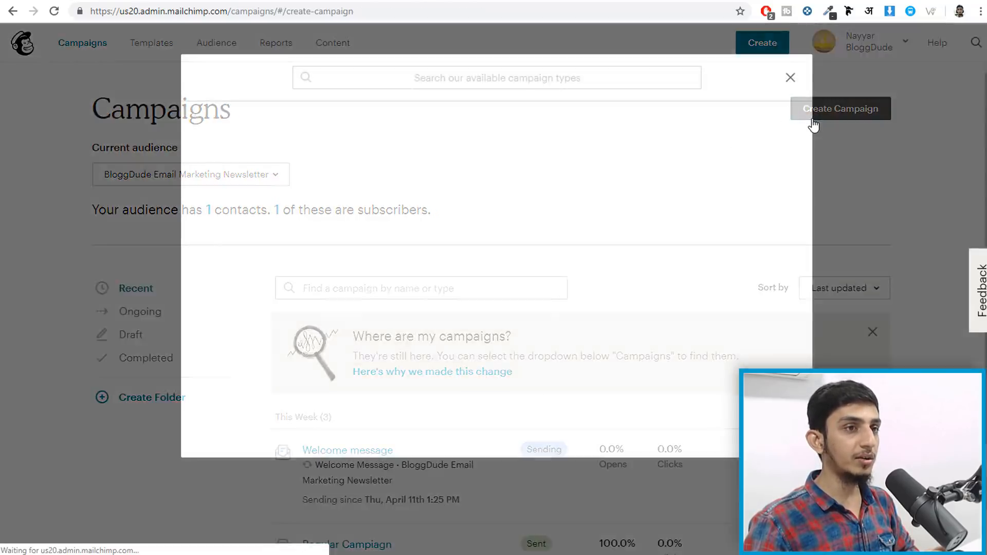
click(300, 149)
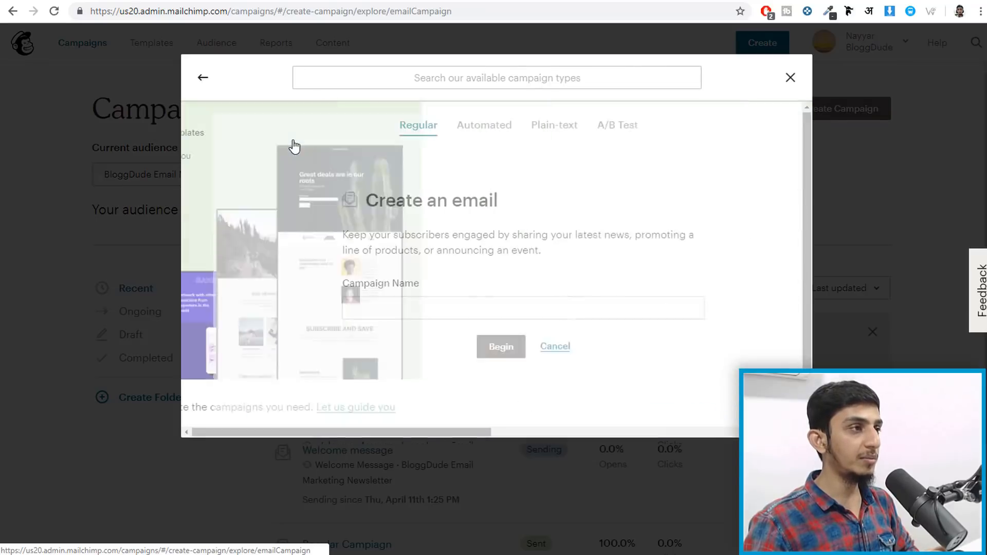
click(583, 128)
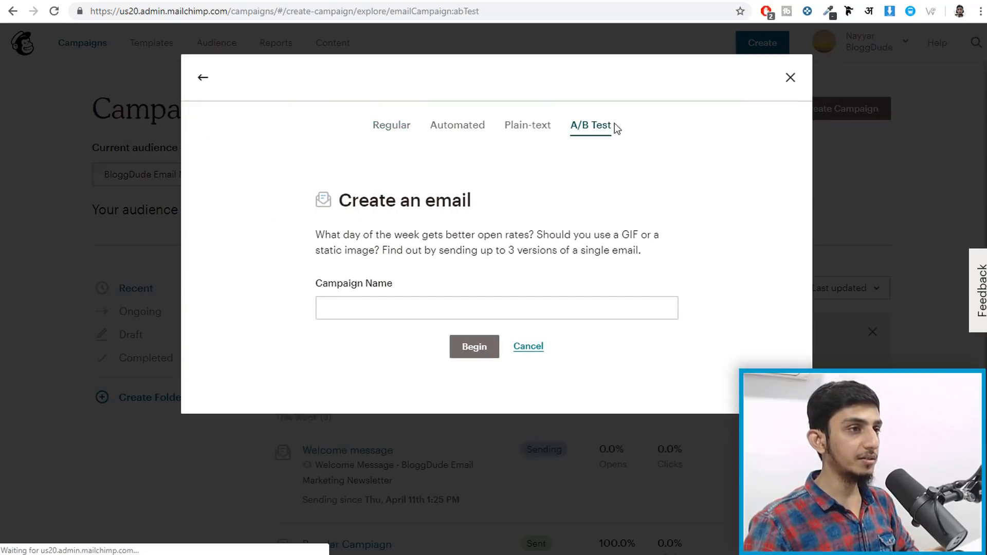
click(453, 302)
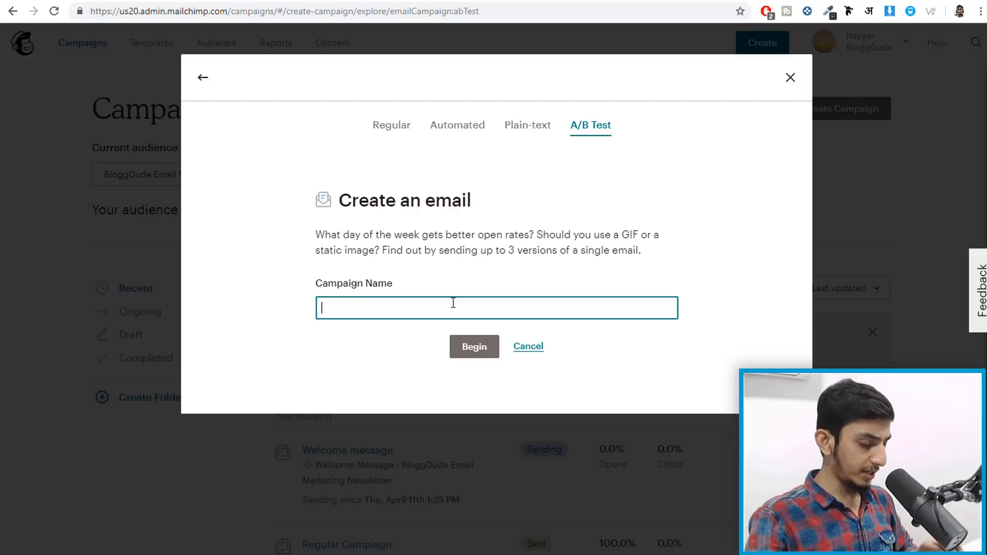
text(A/B T)
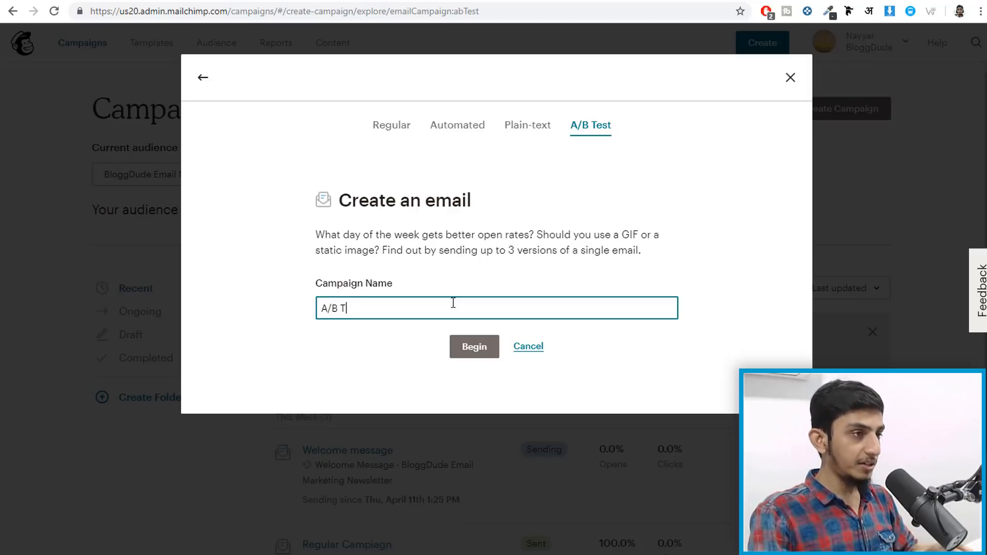
text(estiinhg)
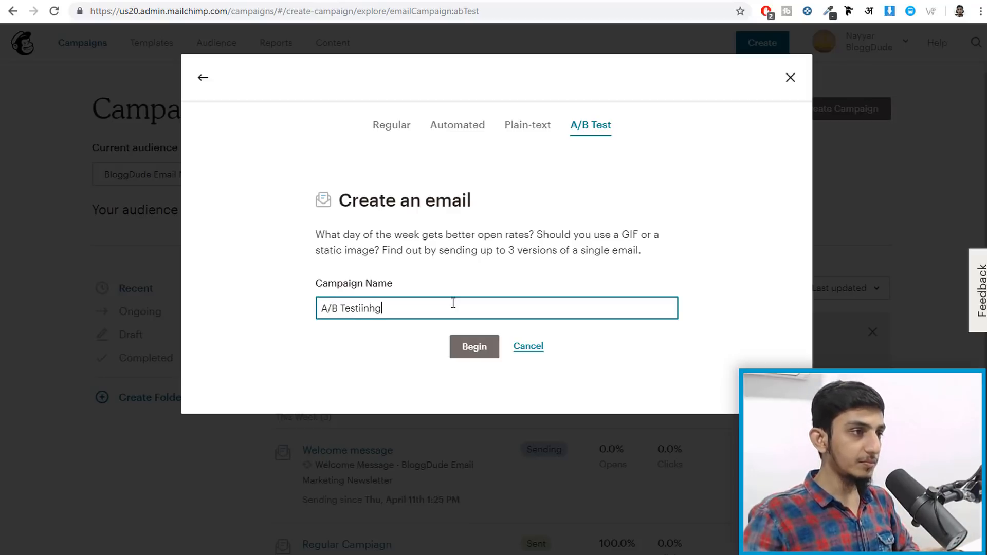
key(BackSpace)
key(BackSpace)
key(BackSpace)
key(BackSpace)
text(ng)
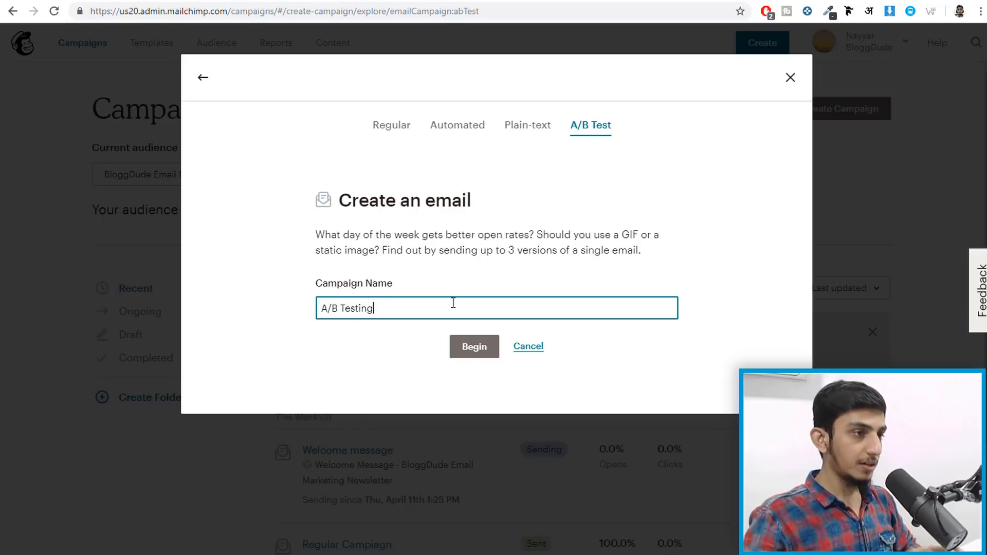
click(461, 353)
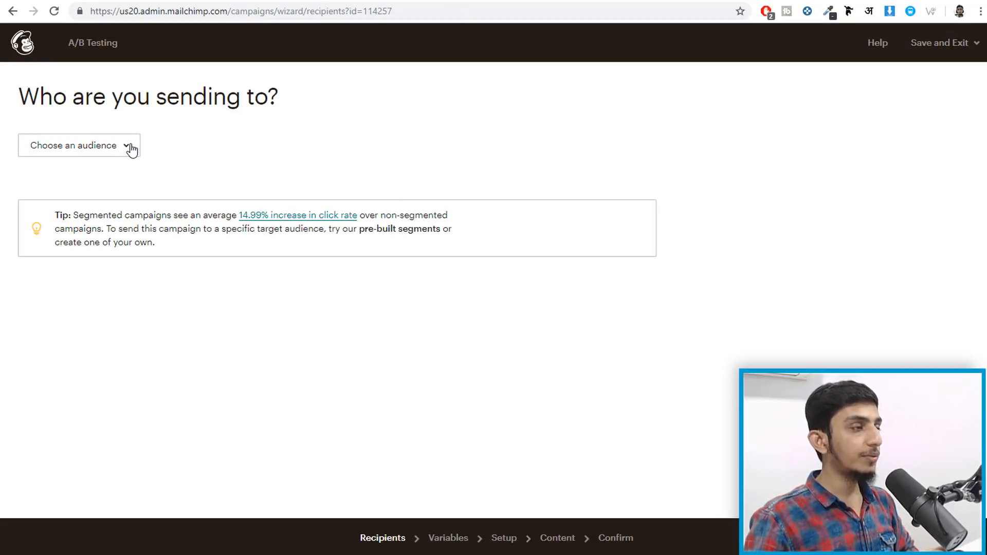
- Target the BloggDude Email Marketing Newsletter audience and send test combinations to 100% of recipients
click(131, 150)
click(88, 196)
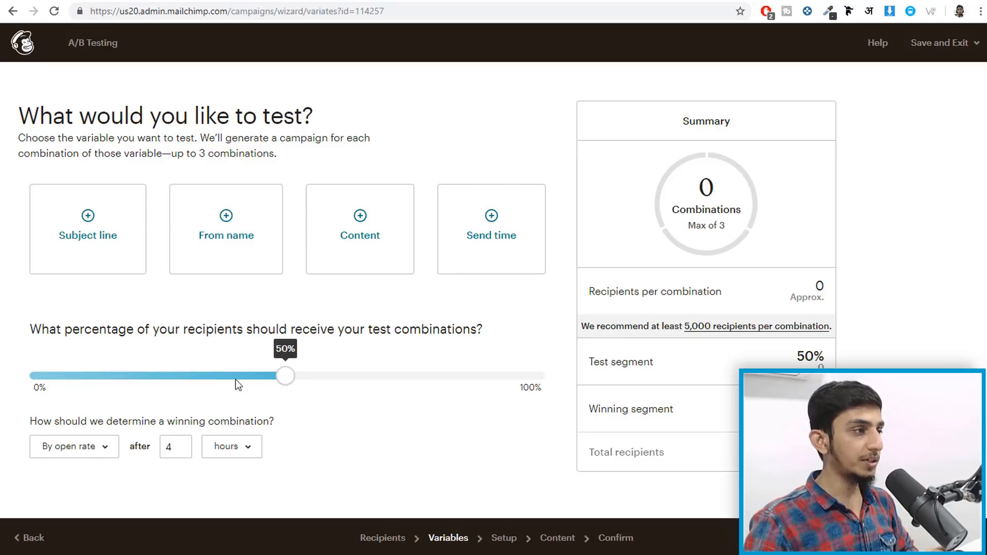
drag(30, 329, 511, 334)
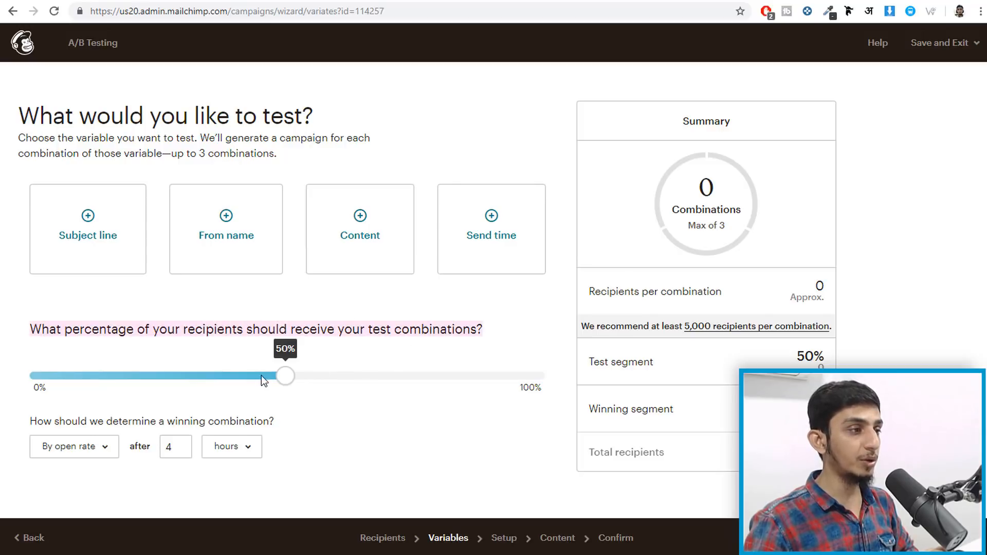
drag(287, 380, 587, 384)
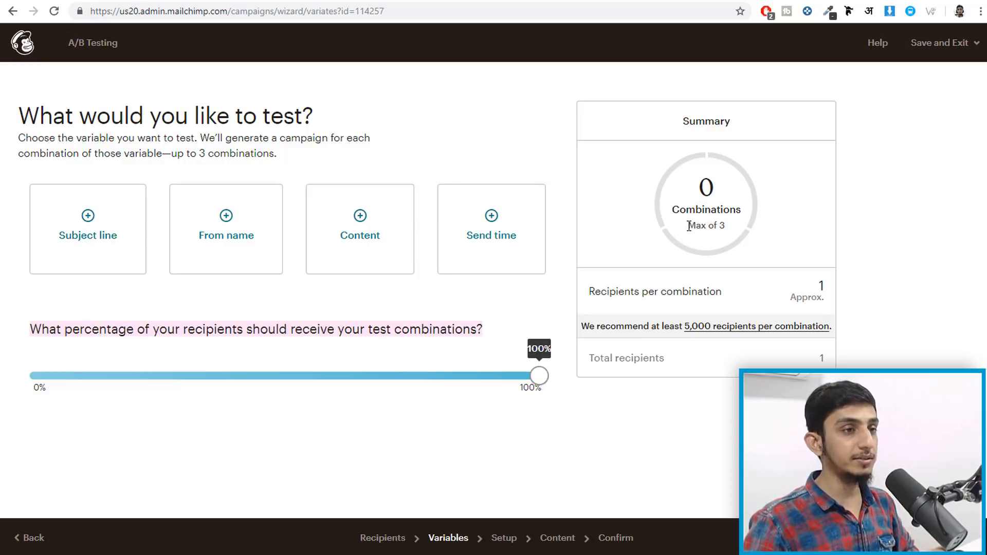
drag(689, 226, 737, 226)
click(735, 225)
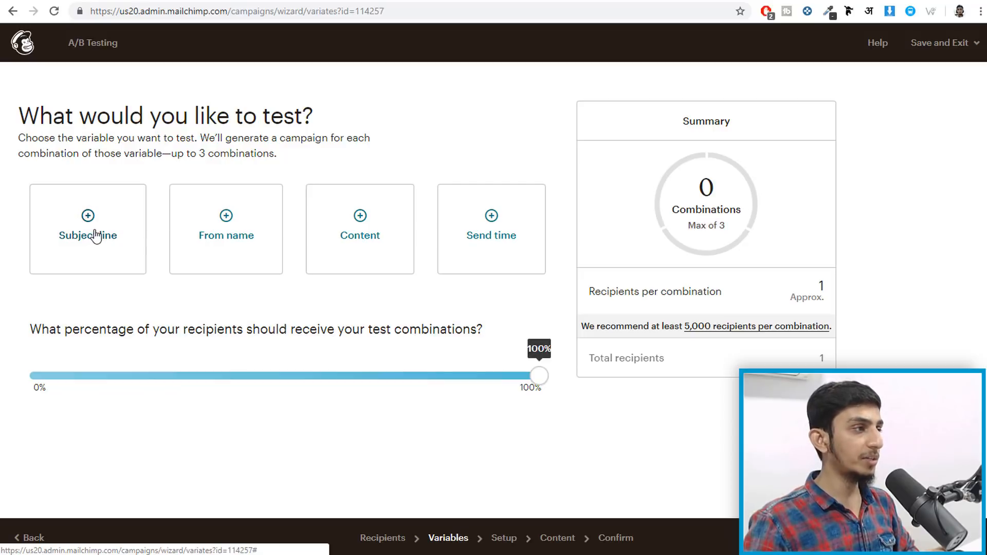
click(96, 236)
click(118, 262)
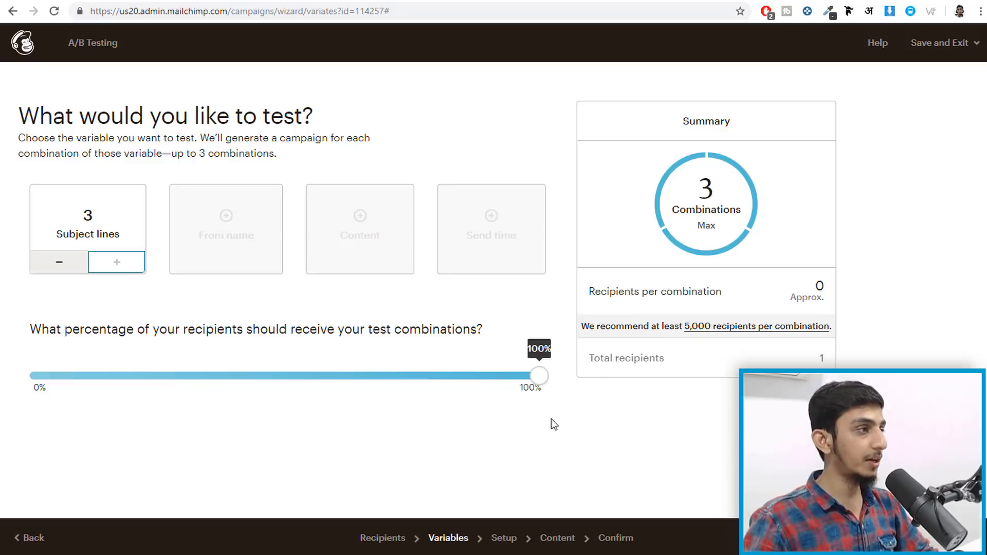
click(84, 264)
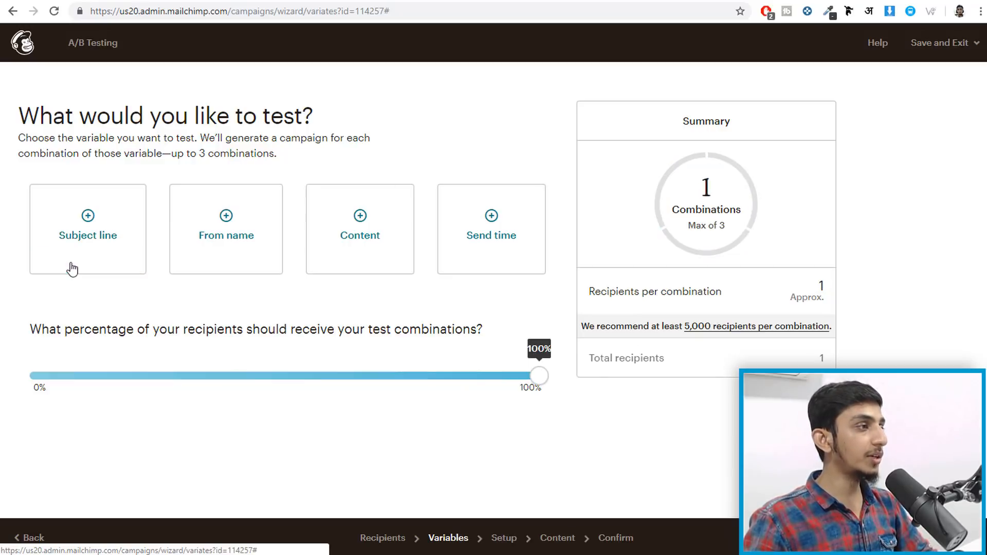
- Test 2 From names as the variable, then save the campaign and log out
click(215, 229)
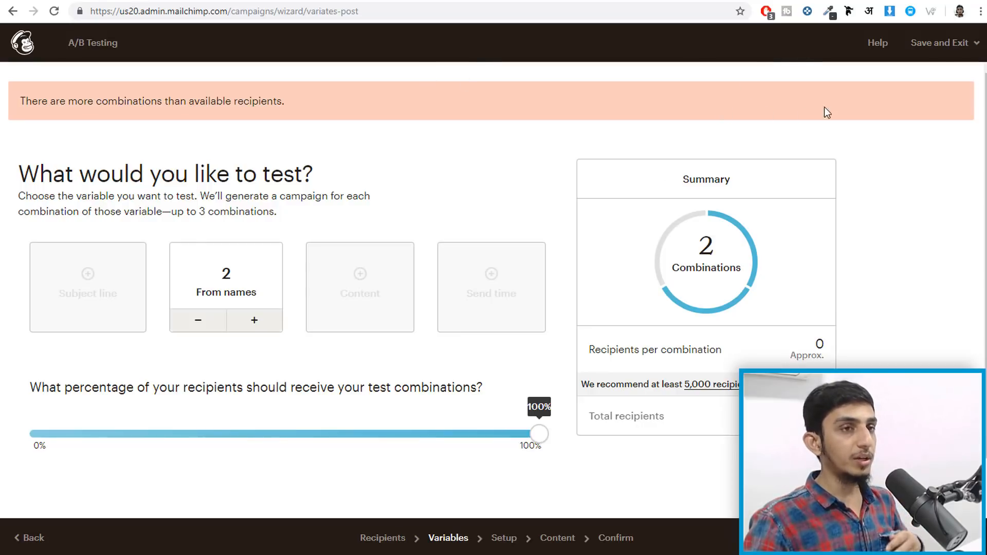
click(949, 43)
click(943, 298)
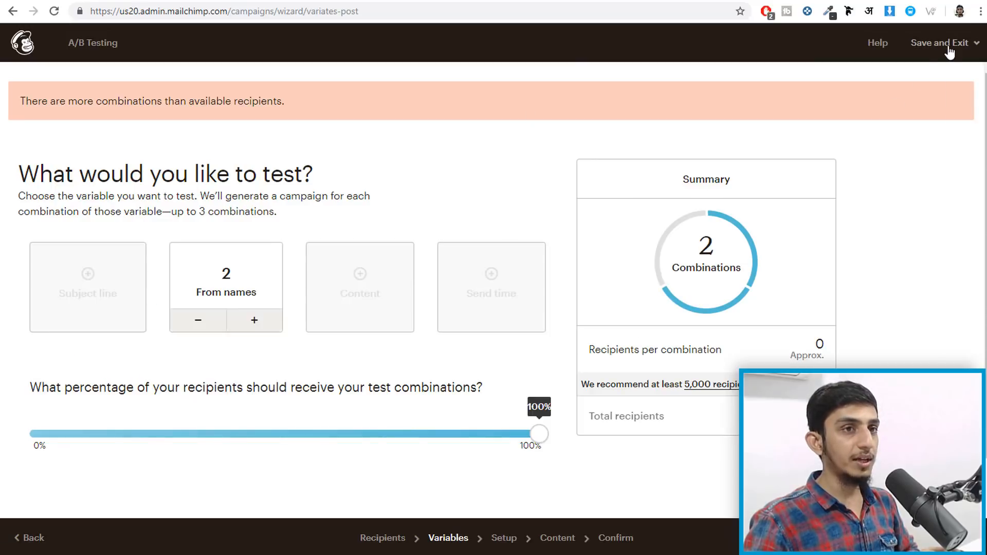
click(949, 42)
click(931, 296)
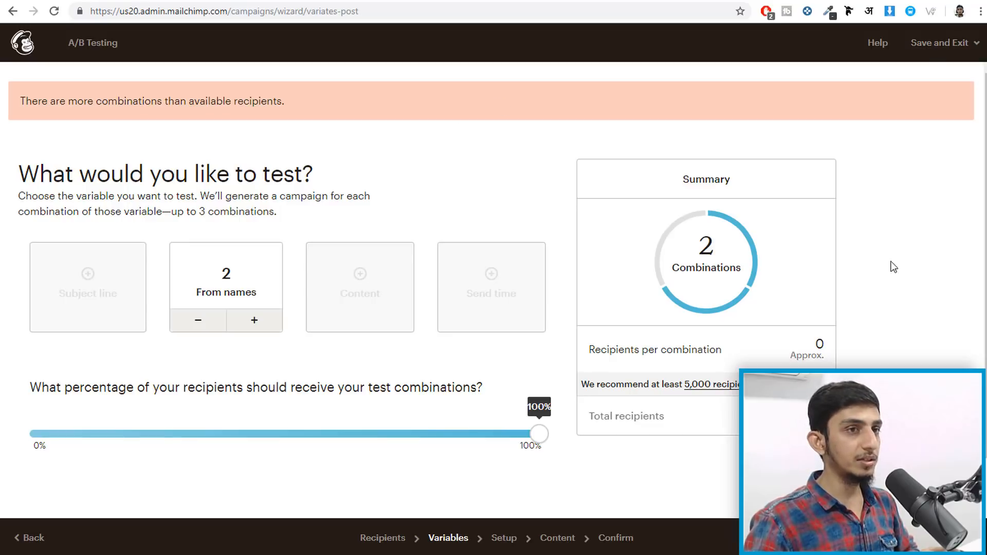
click(947, 57)
click(933, 293)
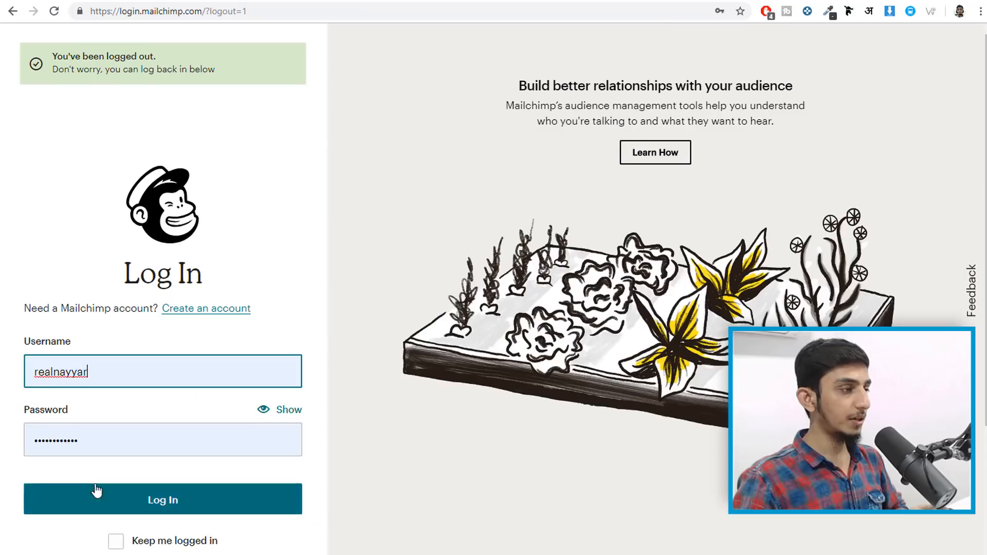
- Log back in and create a new A/B test email campaign named 'A/b Test'
click(111, 491)
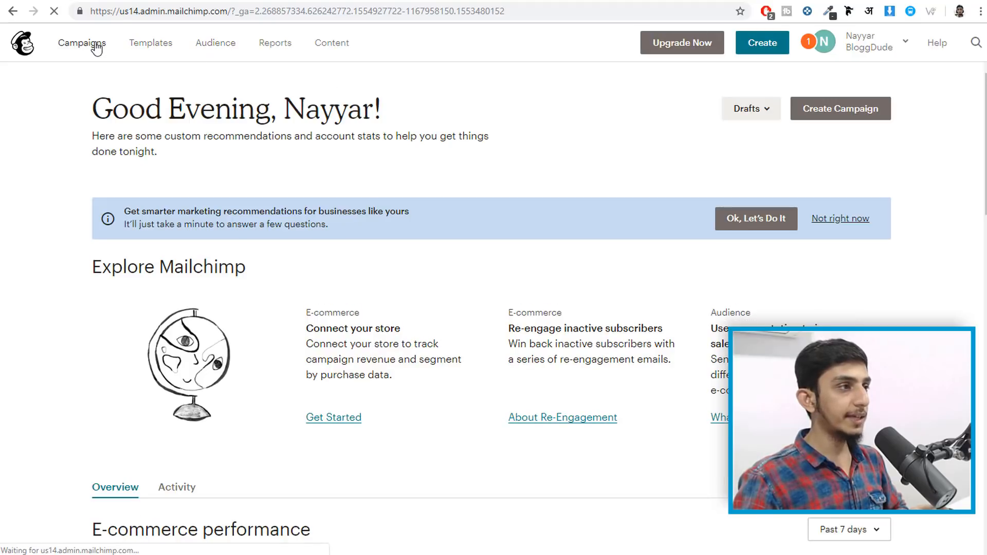
click(97, 46)
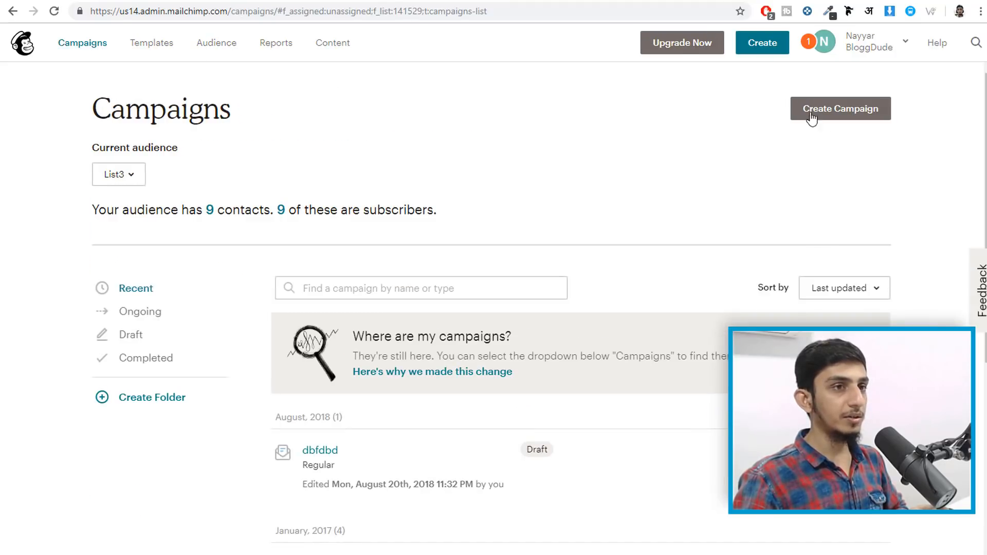
click(816, 109)
click(227, 115)
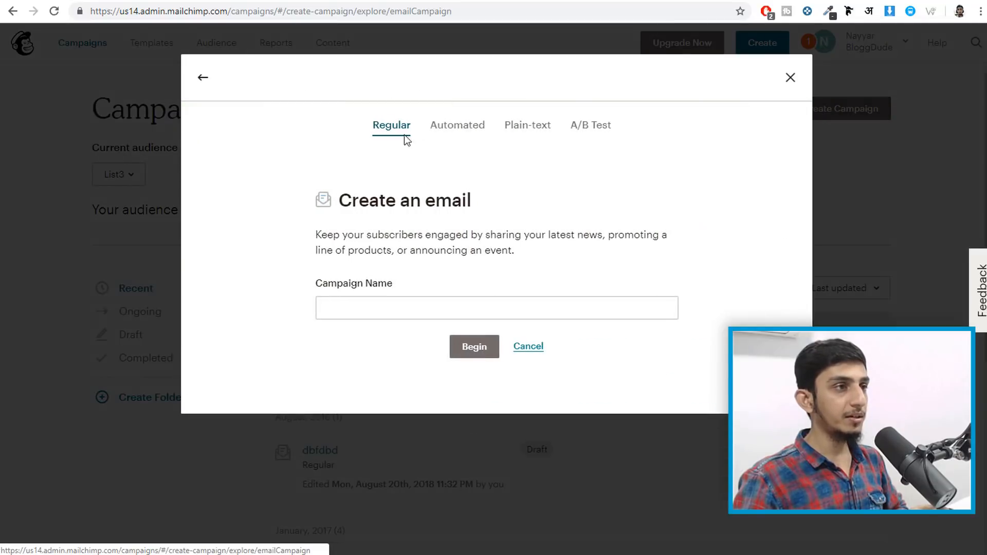
click(441, 133)
click(529, 131)
click(578, 133)
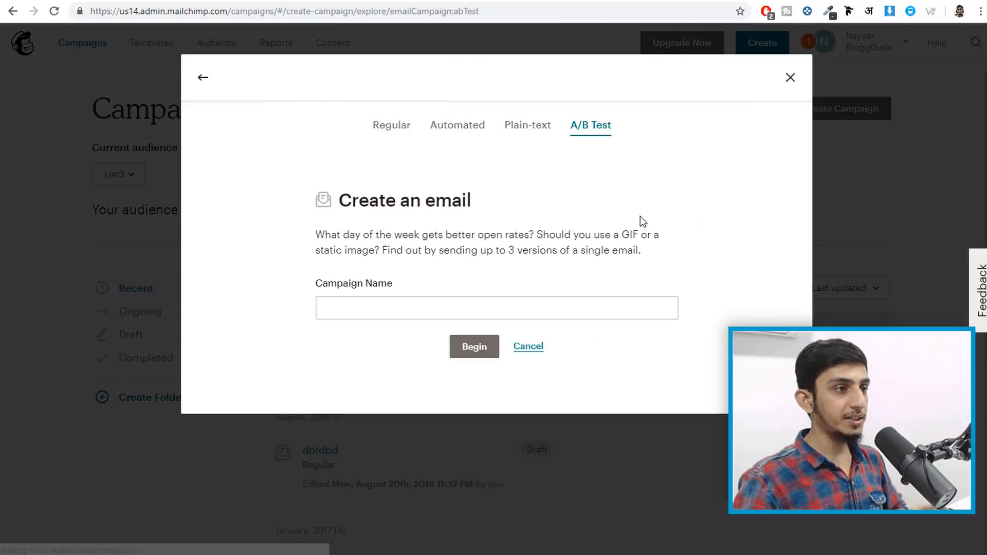
click(431, 303)
text(A/)
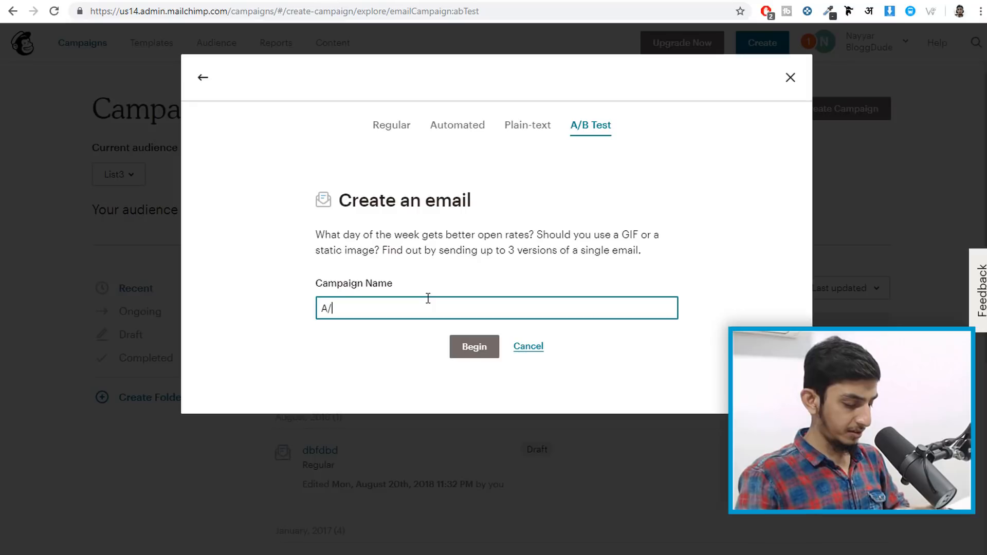
text(b Test)
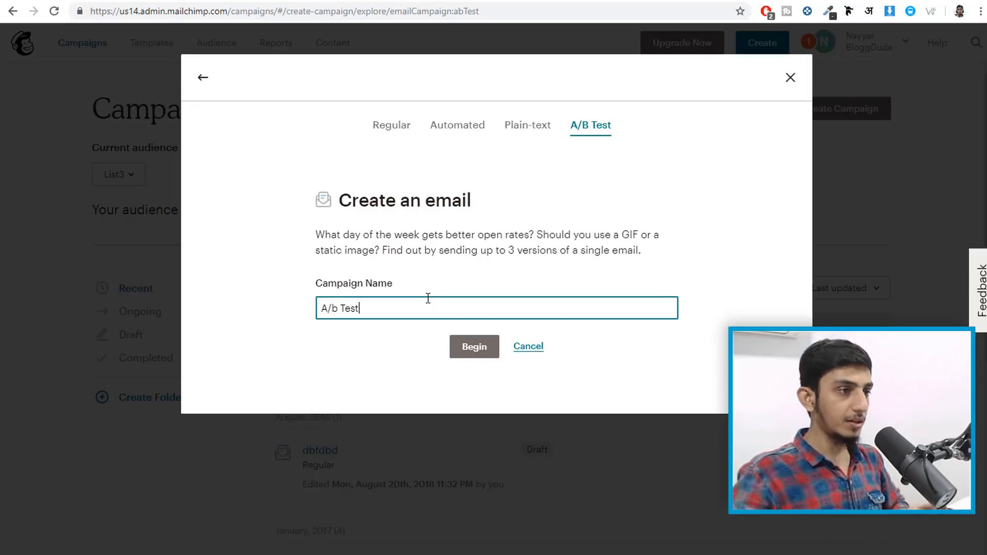
click(463, 353)
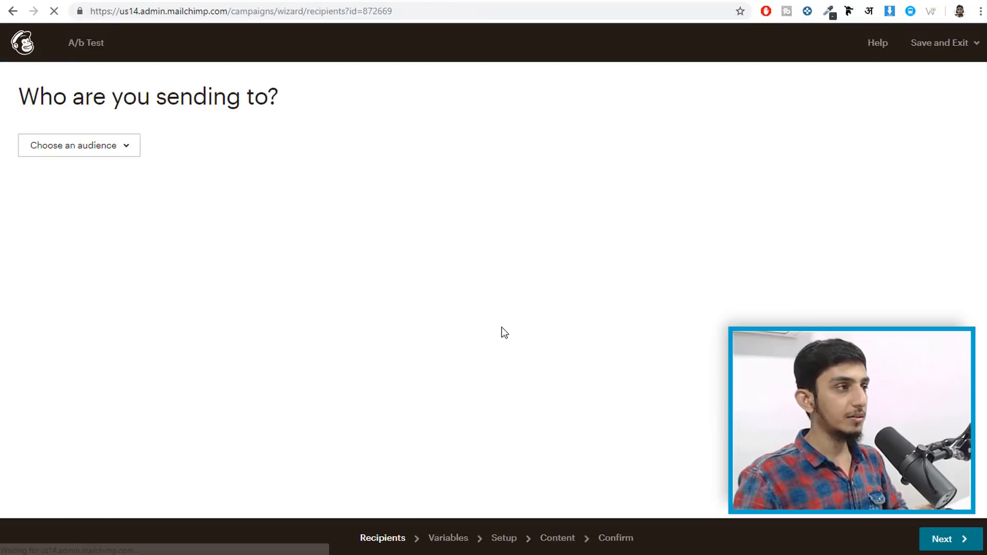
- Send the campaign to the entire BloggDude1 audience of 1,594 recipients
click(52, 150)
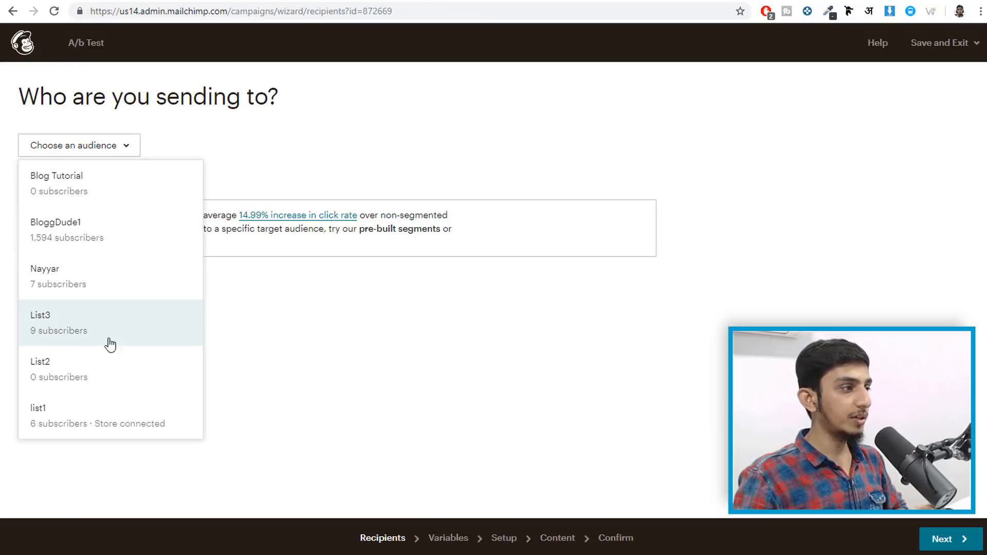
click(77, 238)
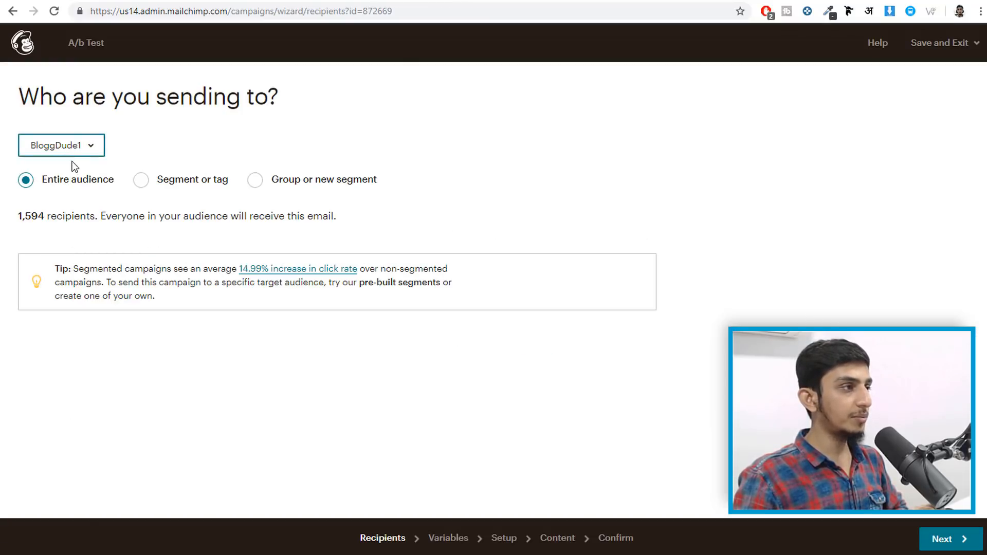
click(942, 540)
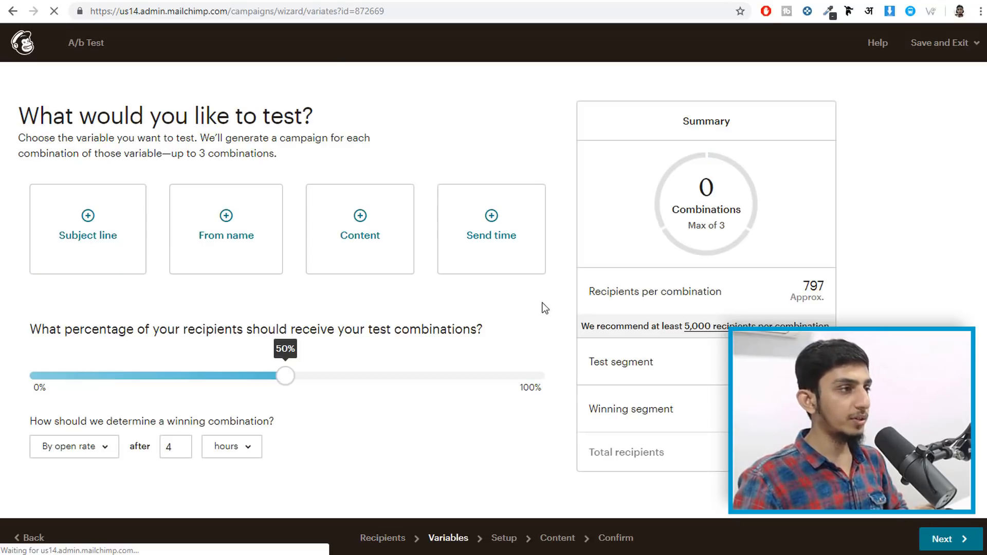
- Test 2 From names with the test going to 100% of recipients, about 797 per combination
click(227, 220)
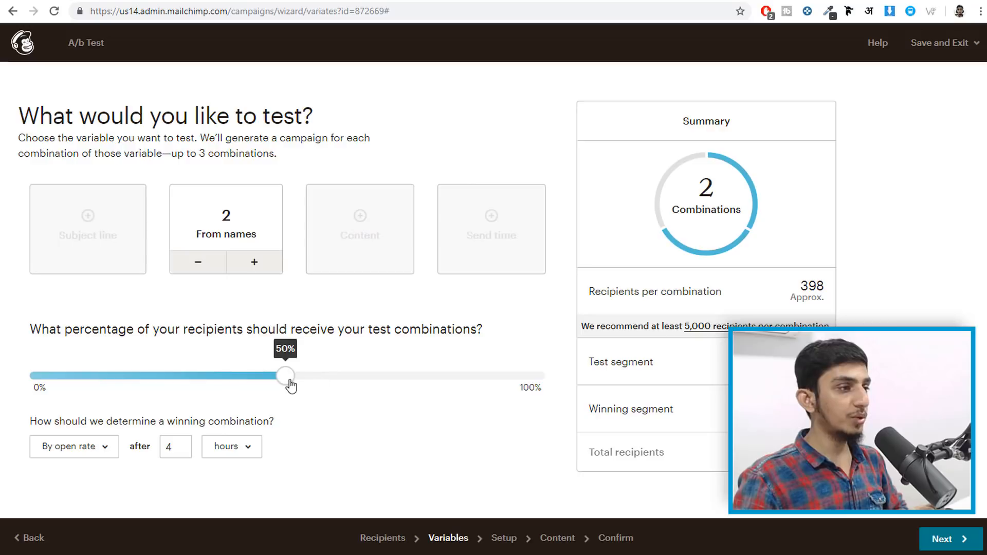
drag(286, 376, 688, 399)
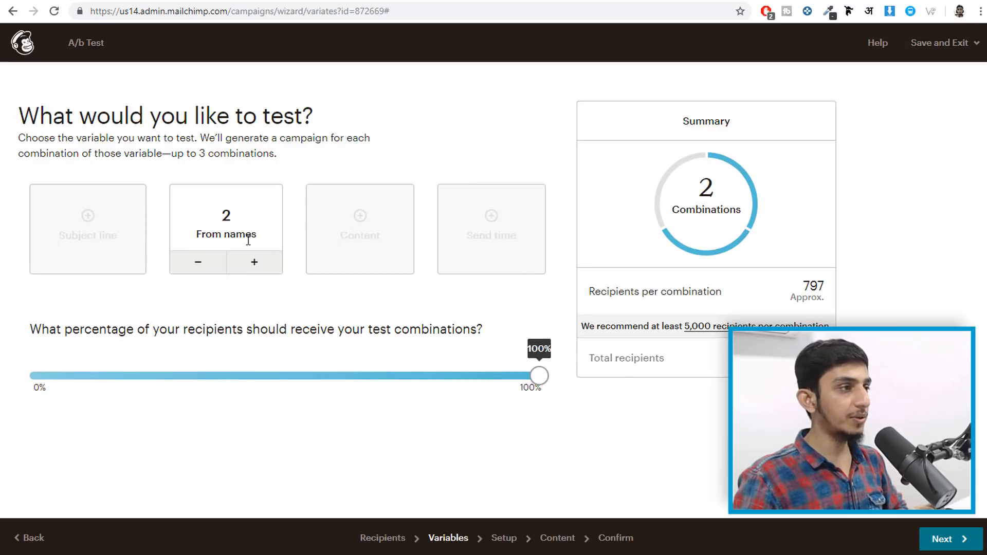
drag(595, 288, 725, 296)
click(726, 296)
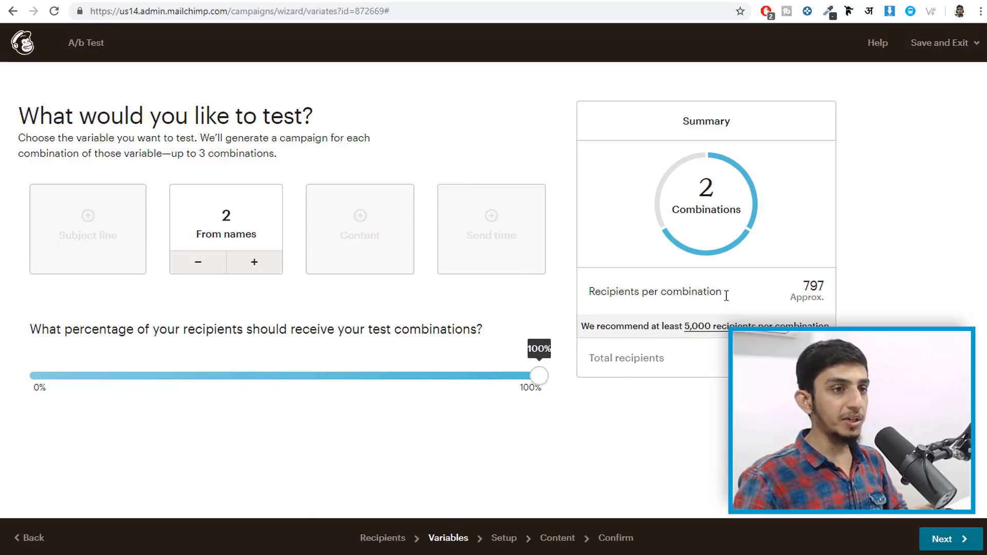
click(828, 285)
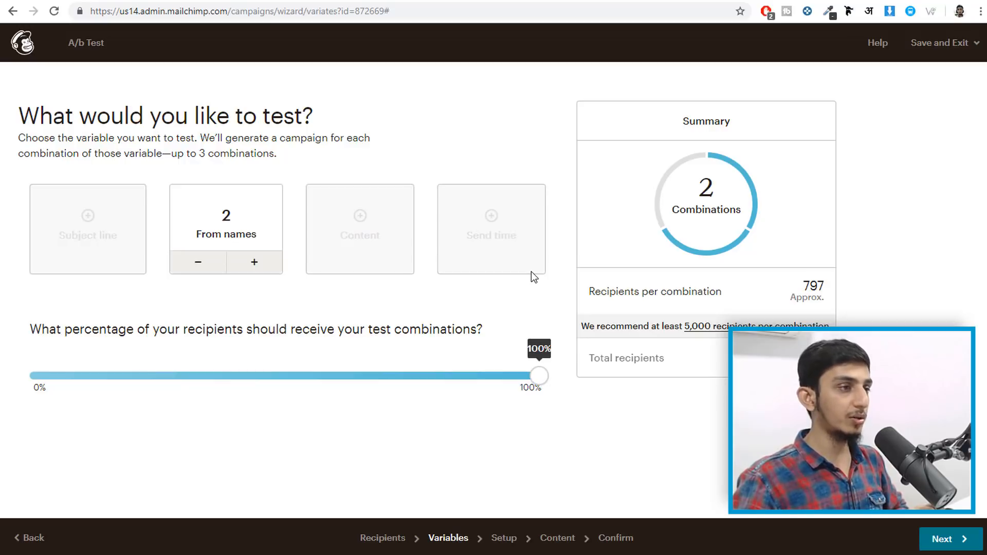
click(944, 541)
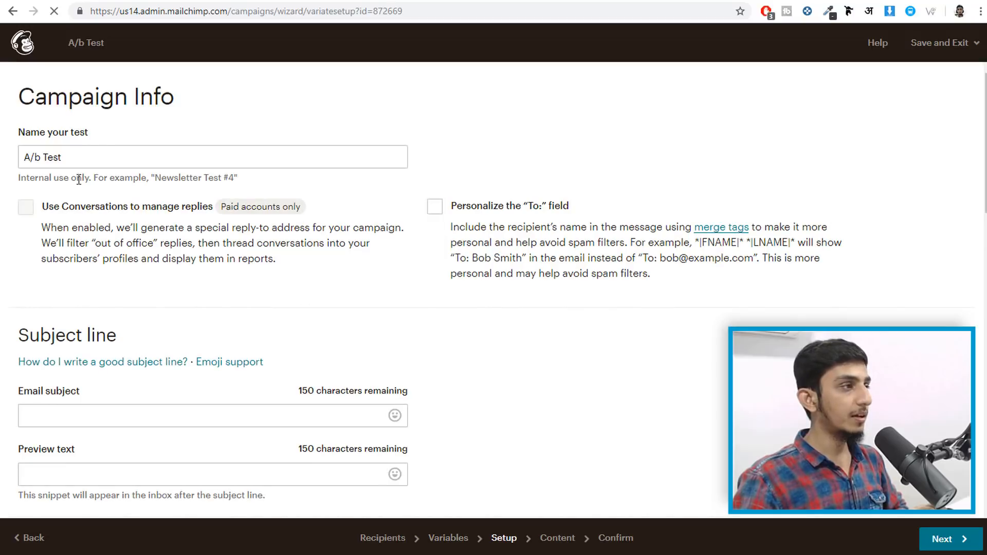
- Enter 'Subject' as both the email subject and the preview text
scroll(136, 221, down, 4)
click(100, 216)
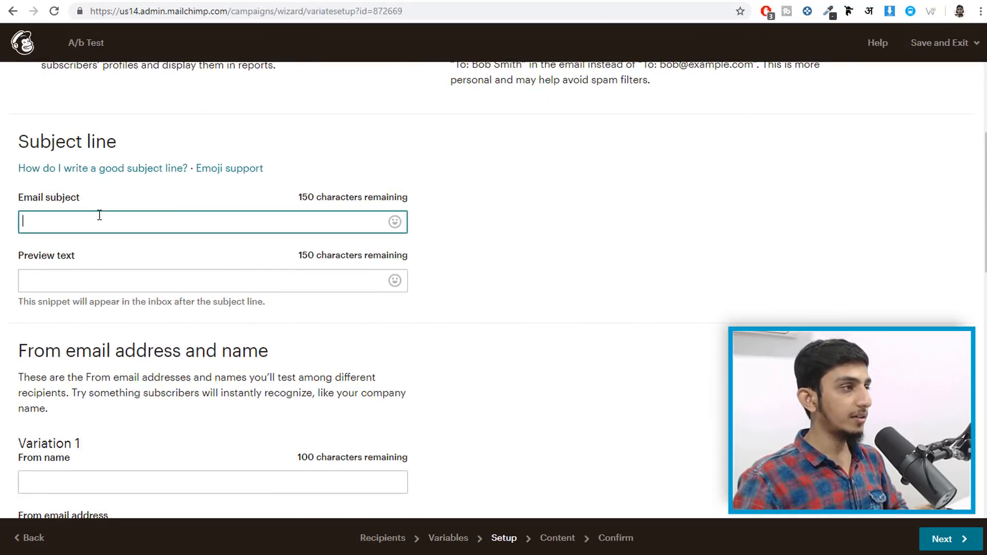
scroll(212, 218, down, 1)
text(Sub)
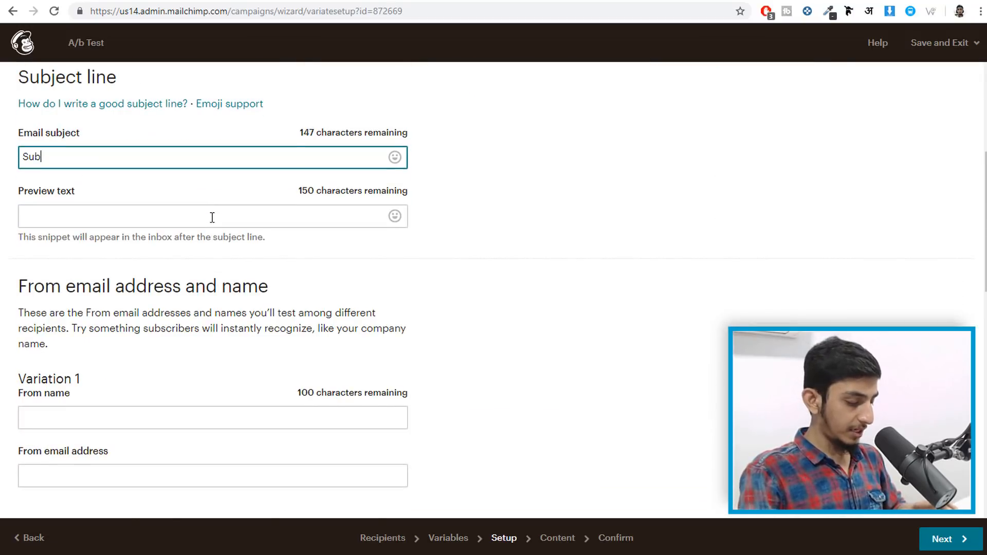
text(ject)
click(208, 217)
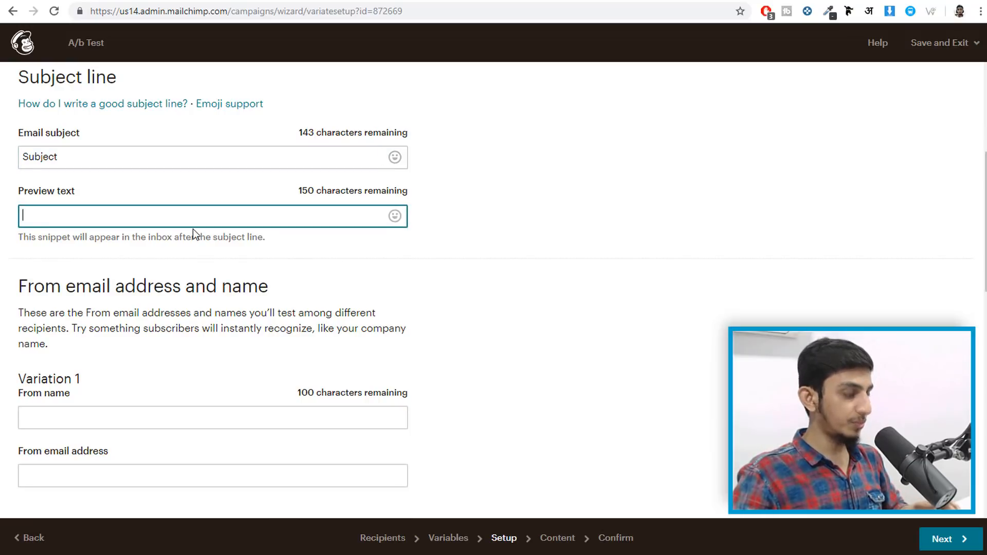
text(Subject)
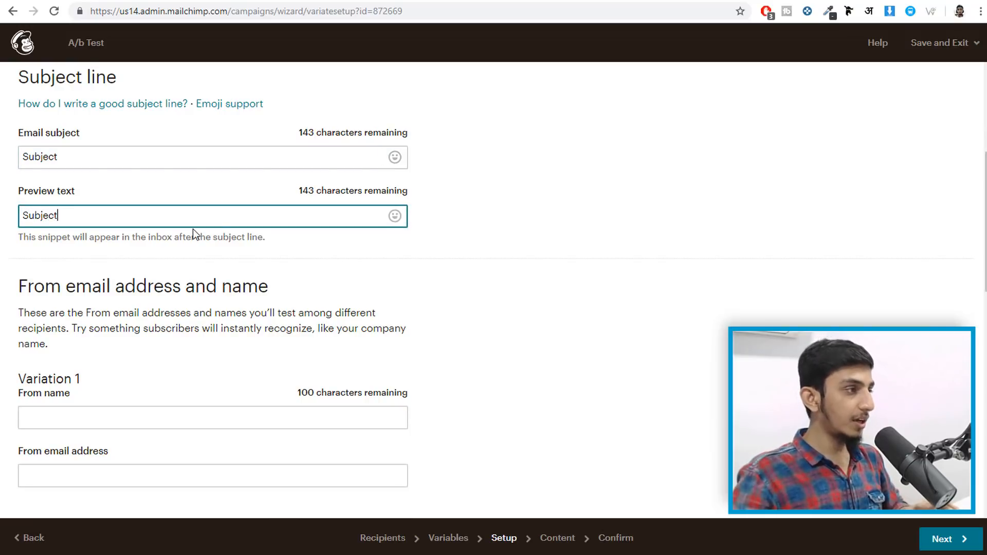
scroll(202, 261, down, 2)
scroll(202, 262, down, 2)
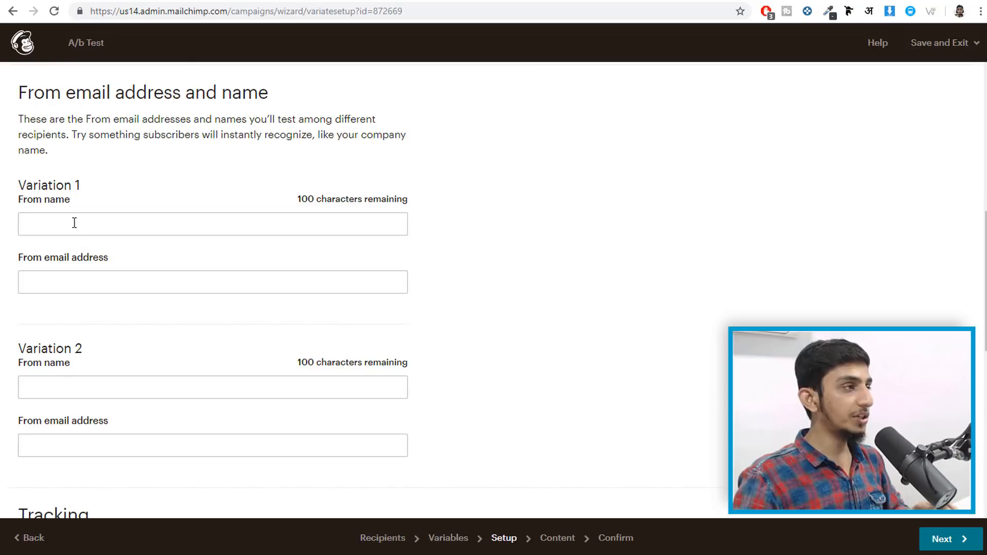
- Fill Variation 1 with the sender's full name and an autofilled email address
click(74, 222)
text(Nayya)
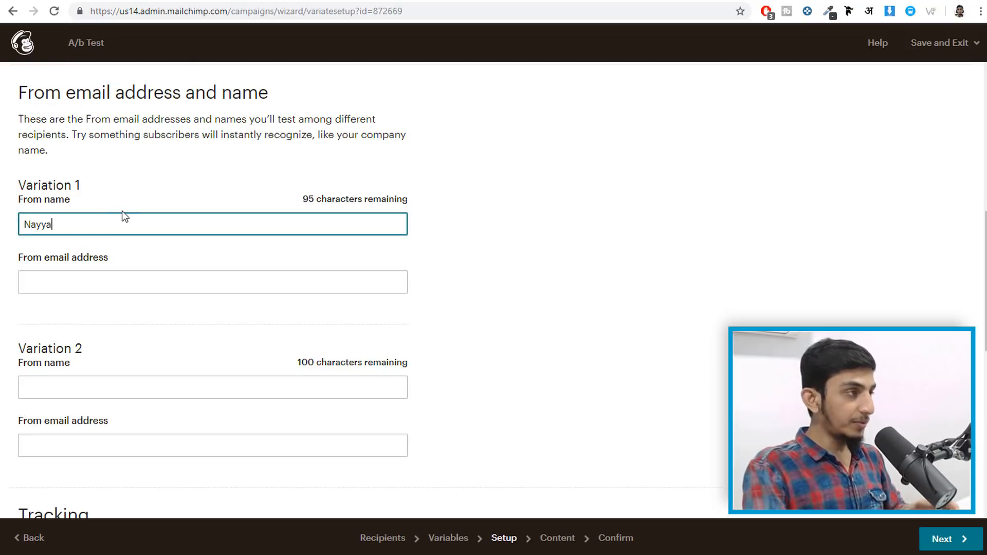
text(r Shaikh)
key(Tab)
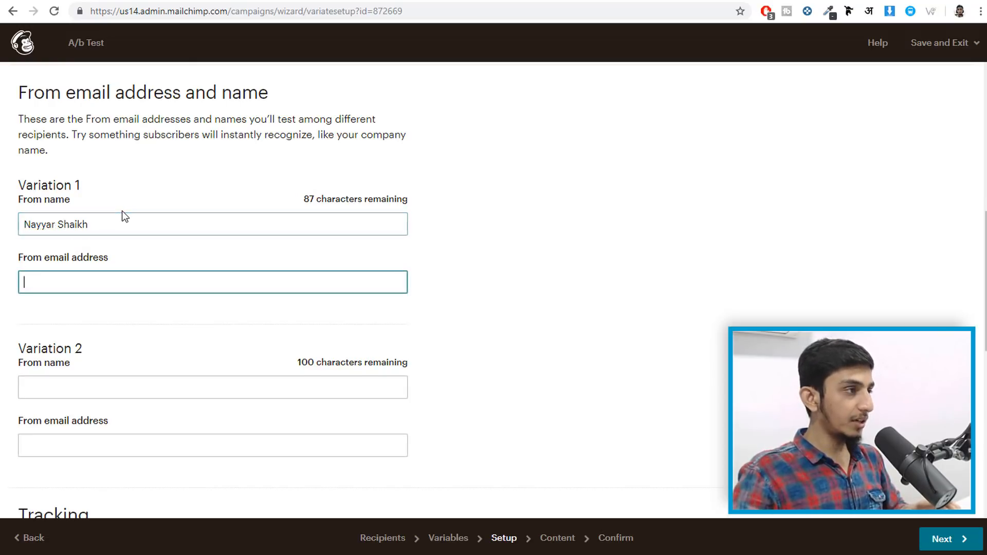
click(83, 311)
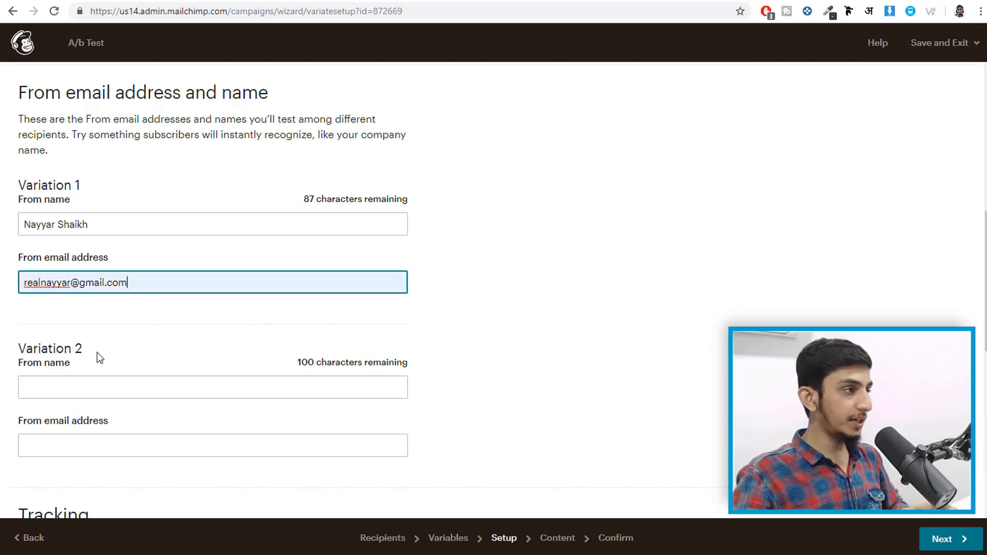
- Fill Variation 2 as BloggDude with an autofilled sender email address
click(81, 389)
scroll(105, 388, down, 1)
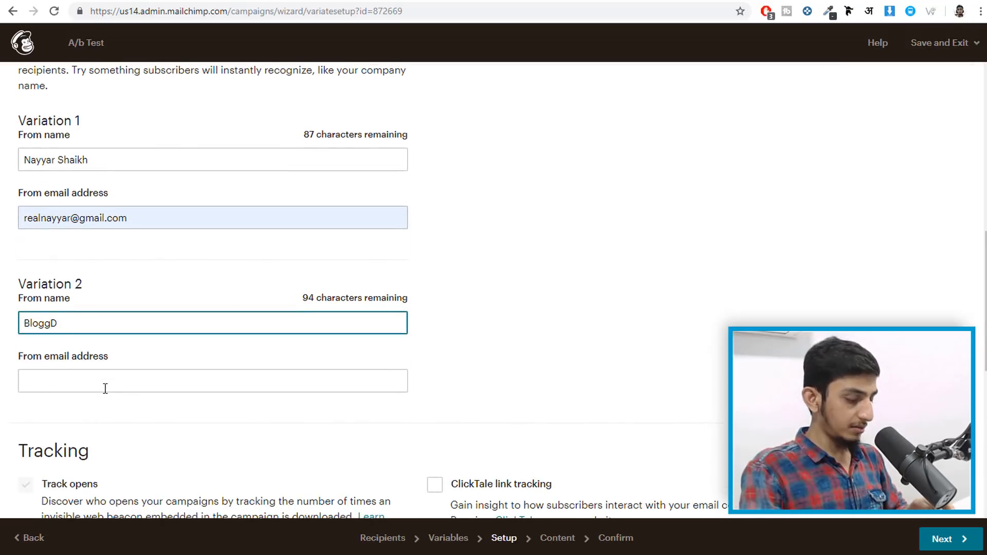
click(136, 207)
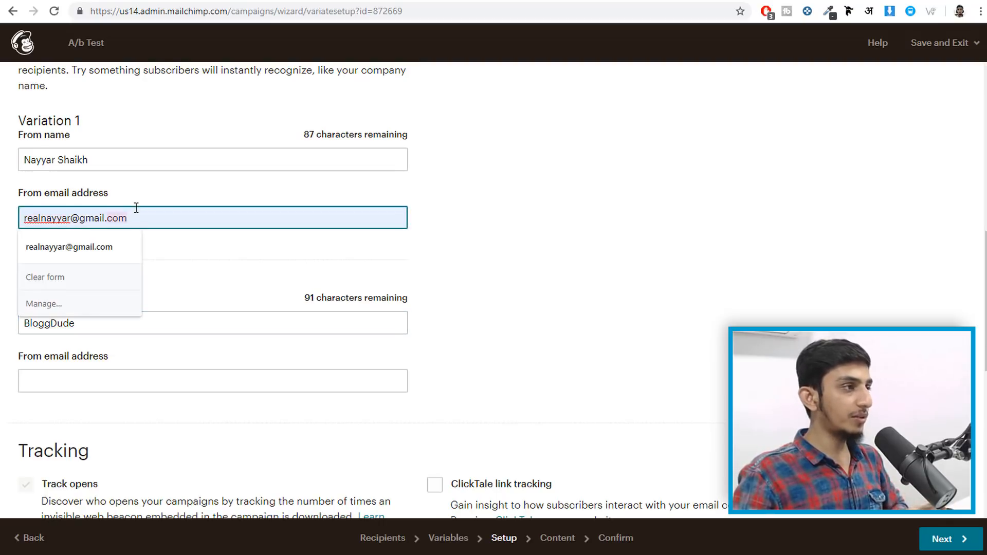
click(181, 378)
click(70, 410)
click(498, 340)
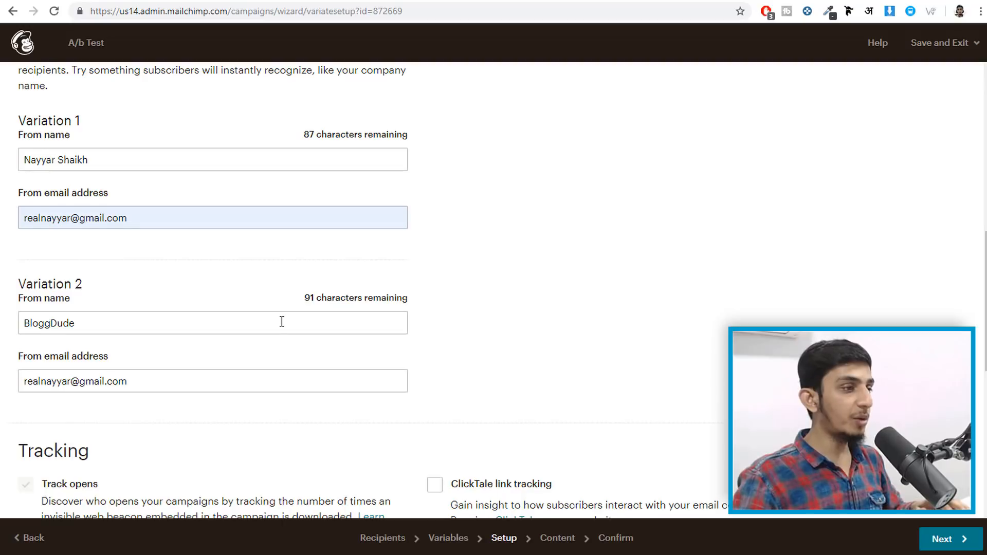
scroll(301, 316, down, 4)
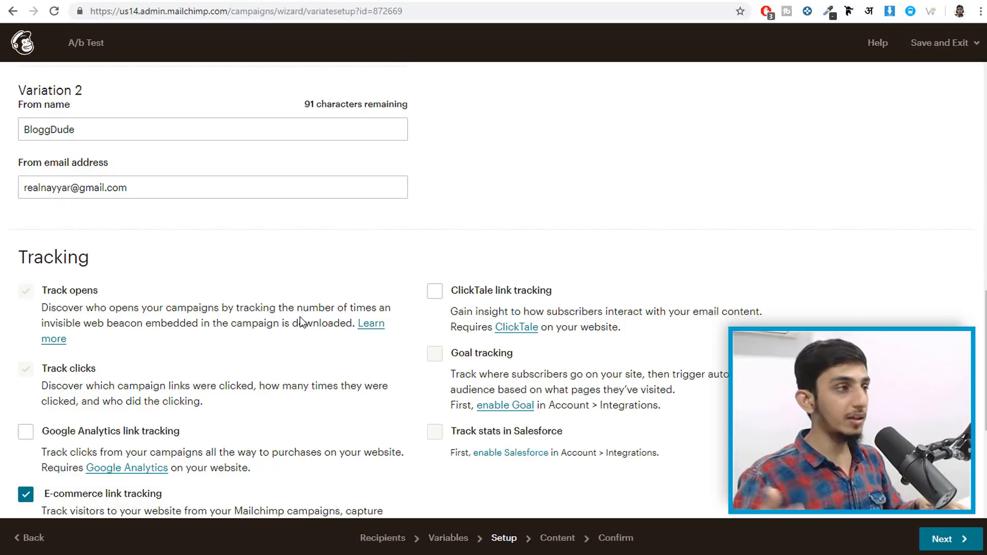
- Turn off e-commerce link tracking for the A/b Test campaign
scroll(273, 281, down, 1)
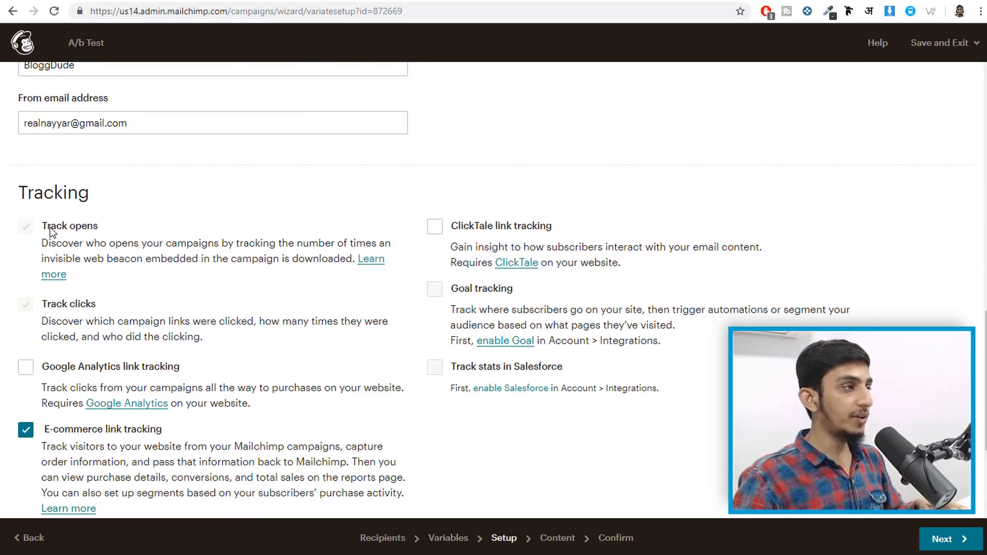
scroll(113, 319, down, 2)
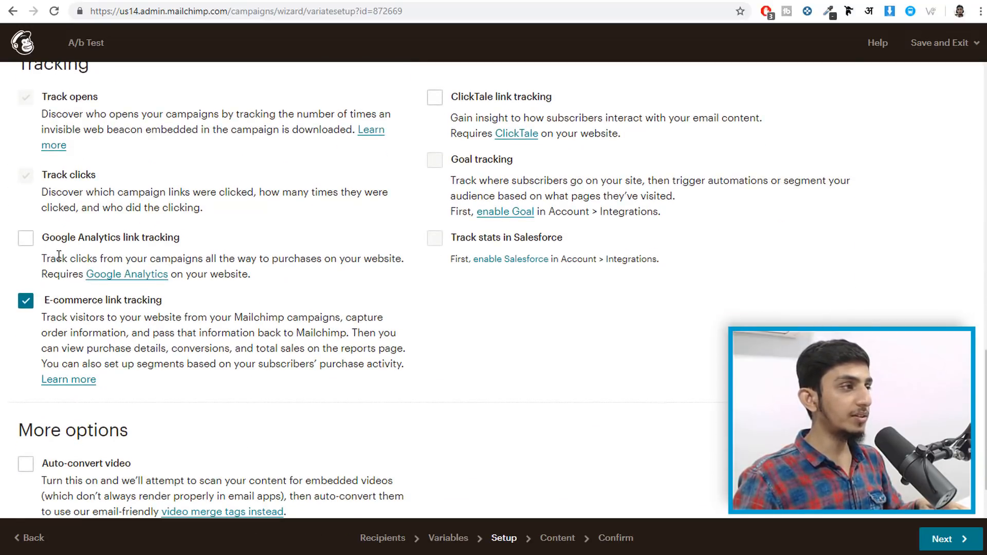
click(27, 303)
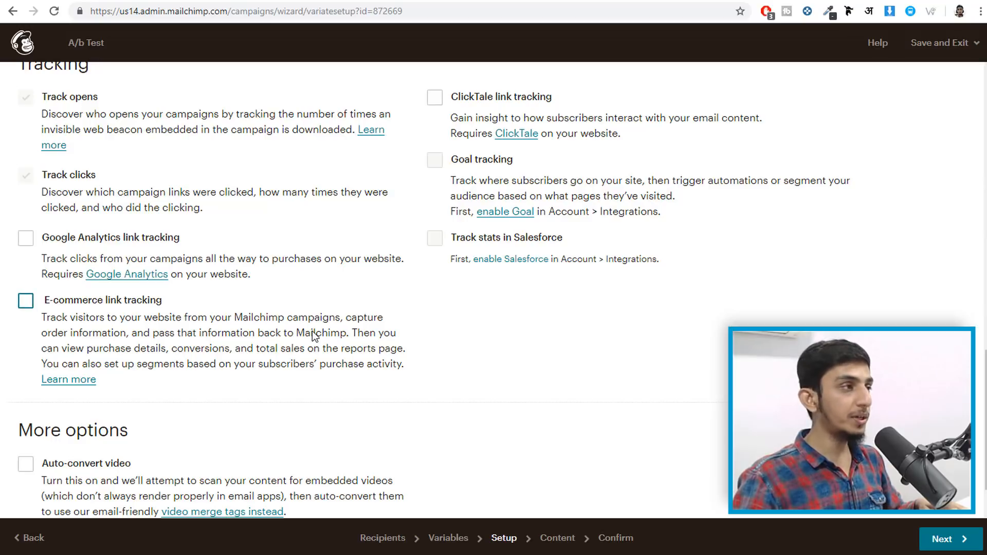
scroll(315, 336, down, 1)
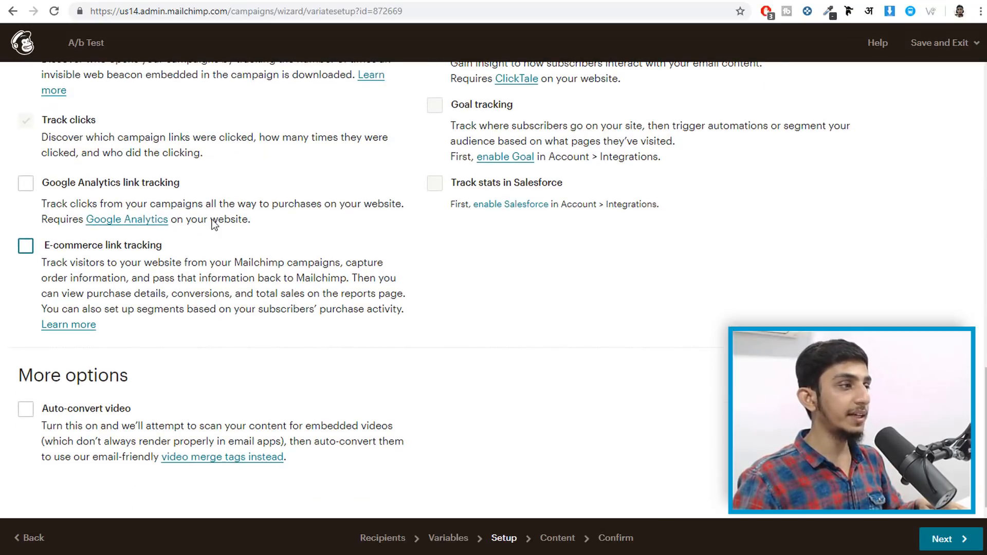
click(964, 549)
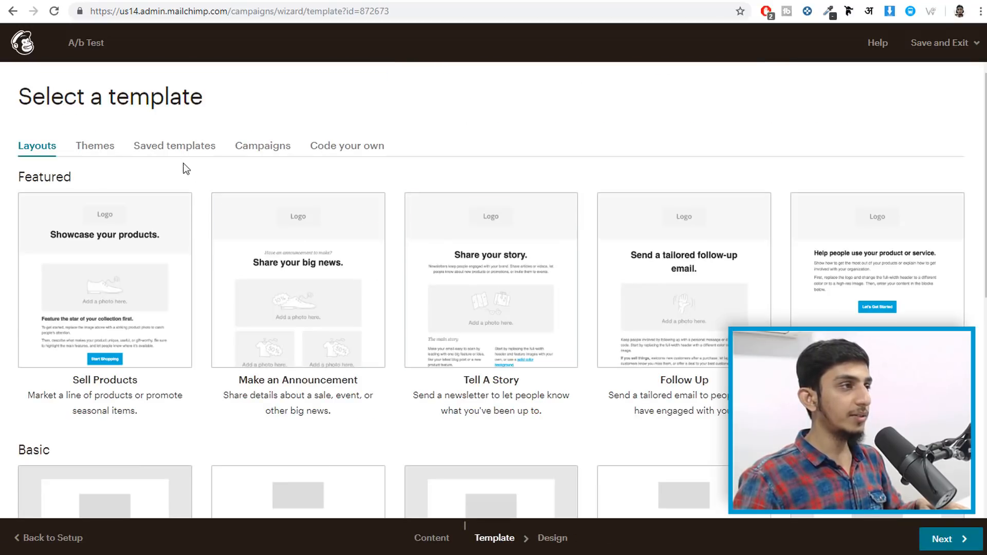
- Pick the saved Black Friday template for the campaign's content
click(165, 149)
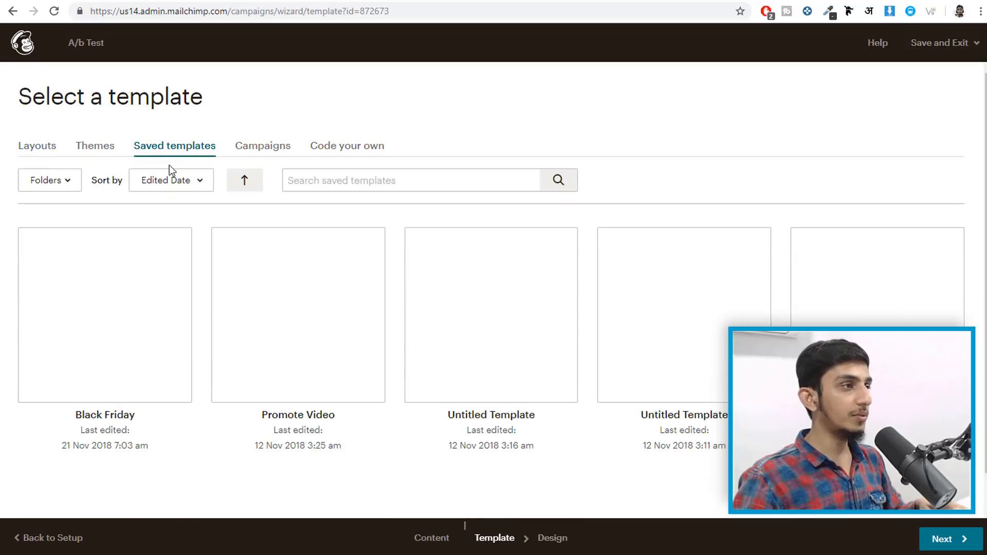
click(20, 146)
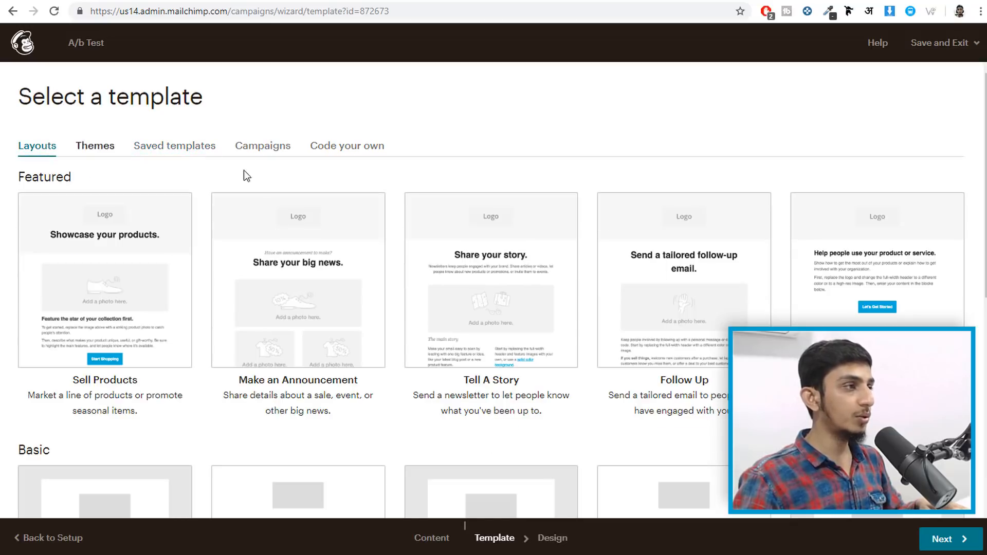
click(194, 149)
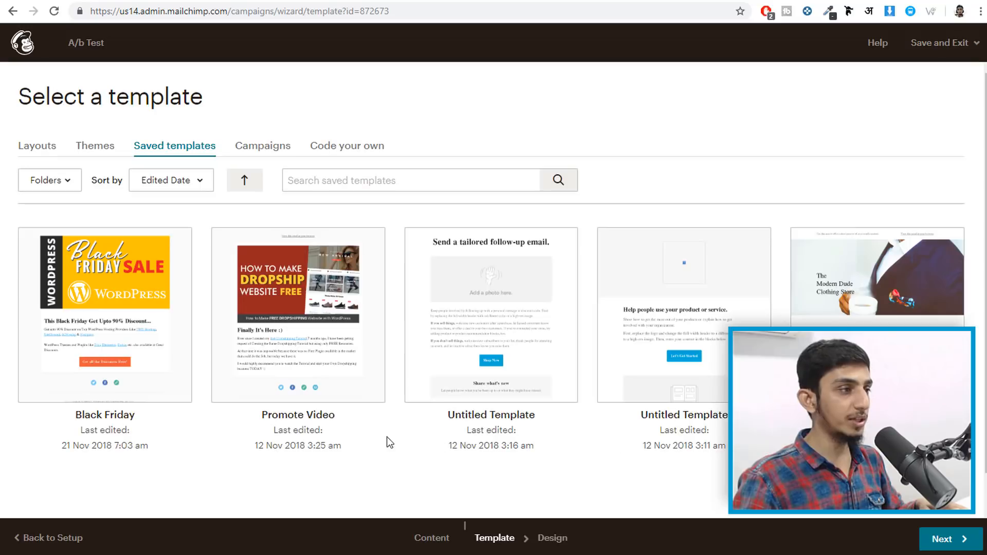
click(113, 316)
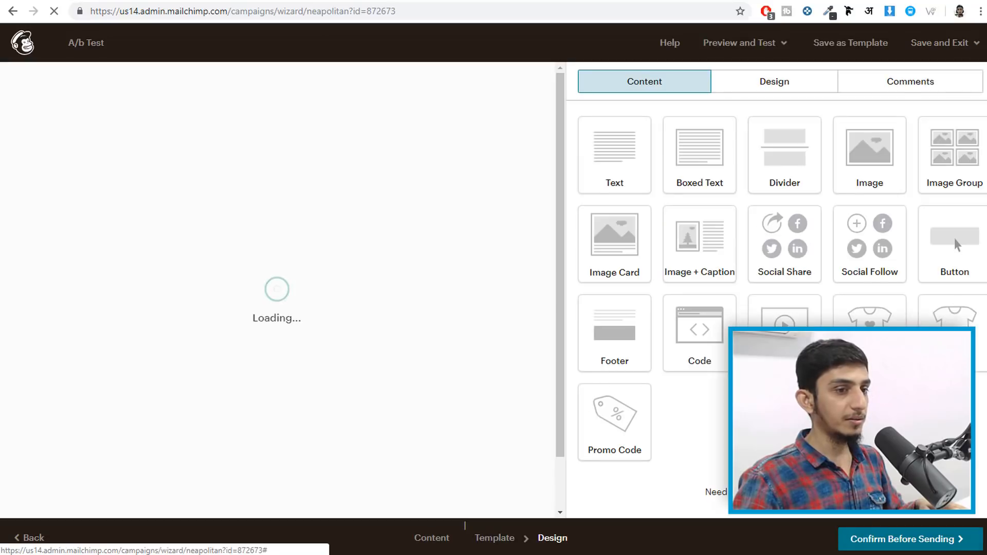
- Review the Black Friday email preview and proceed to the Confirm checklist
scroll(424, 295, down, 4)
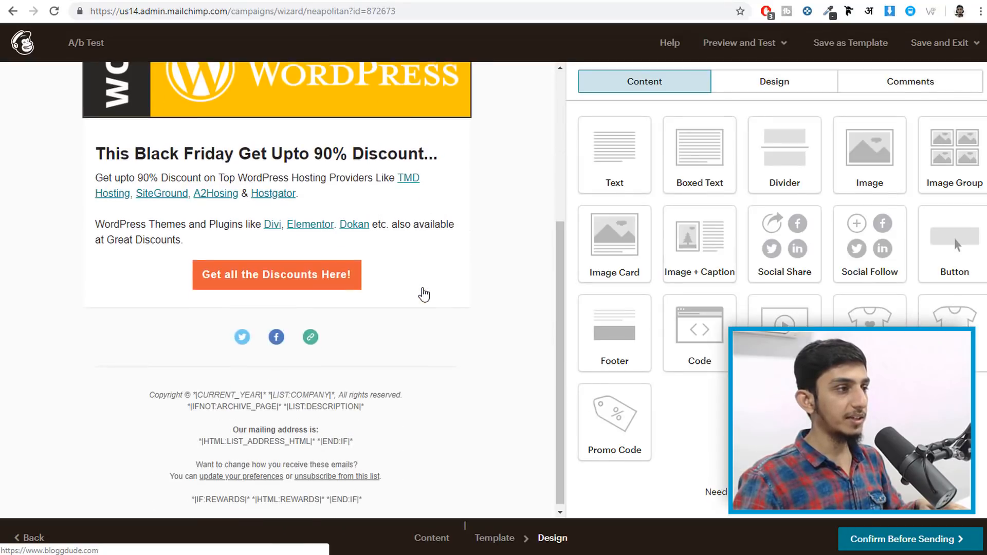
scroll(424, 295, up, 5)
scroll(241, 455, down, 1)
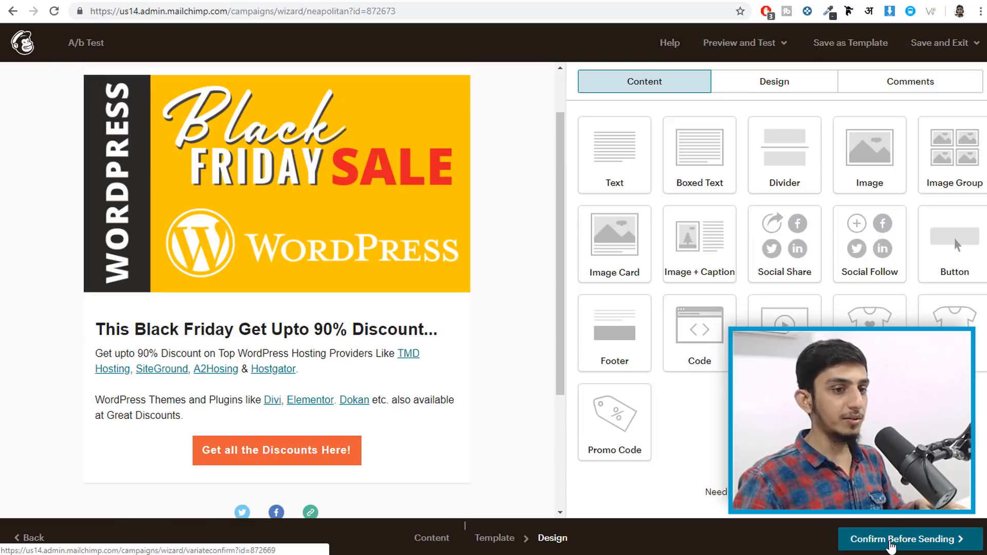
click(891, 546)
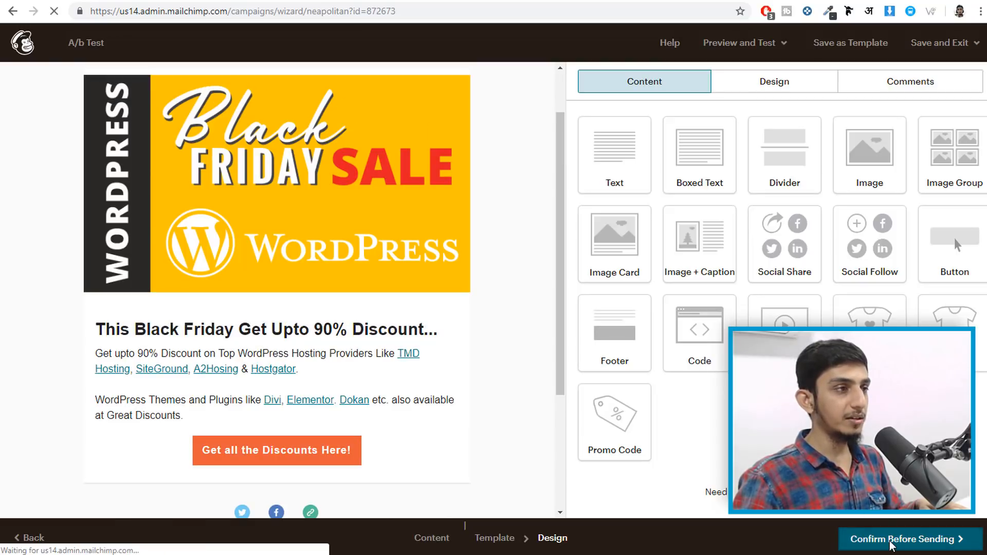
scroll(648, 298, down, 6)
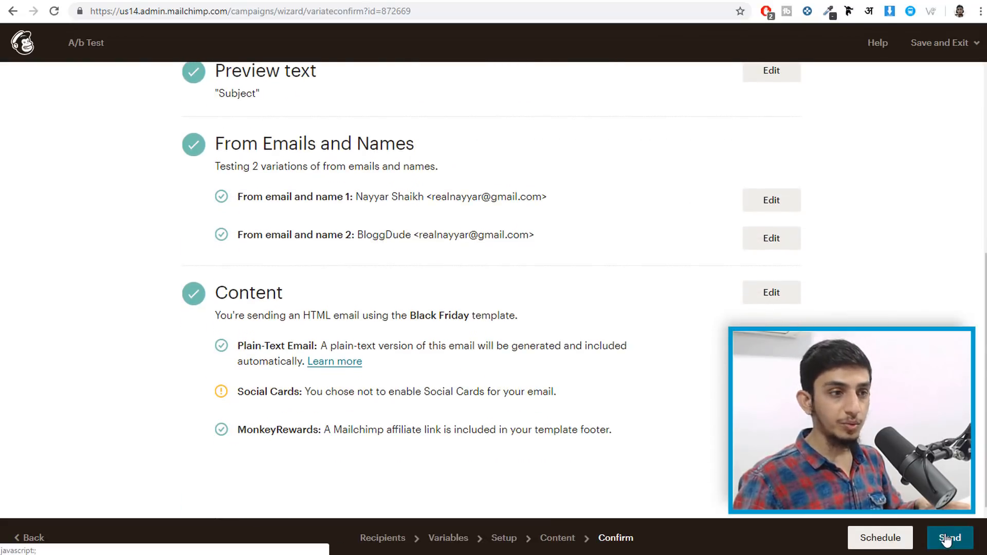
- Return to the account dashboard and close the 'Get personalized advice' prompt
scroll(945, 539, up, 6)
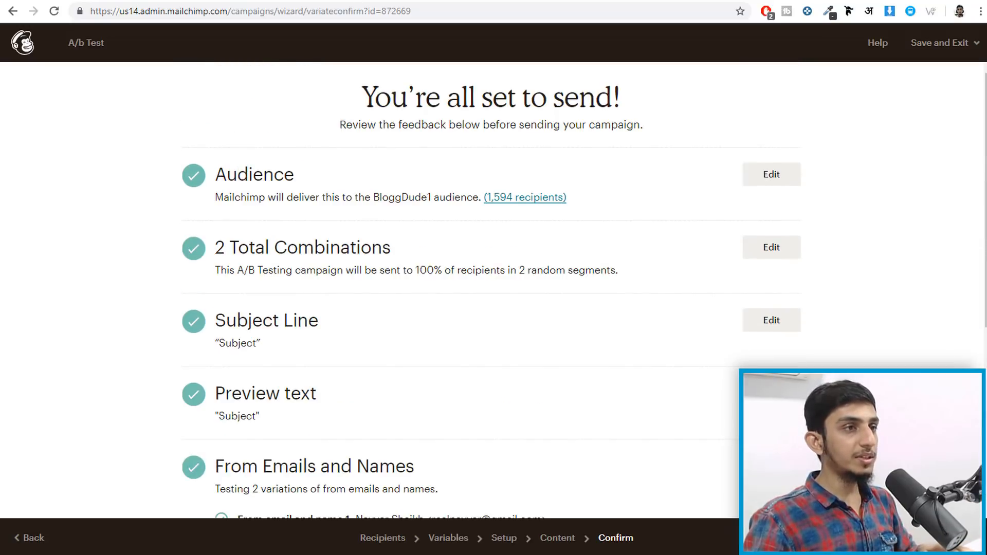
click(25, 45)
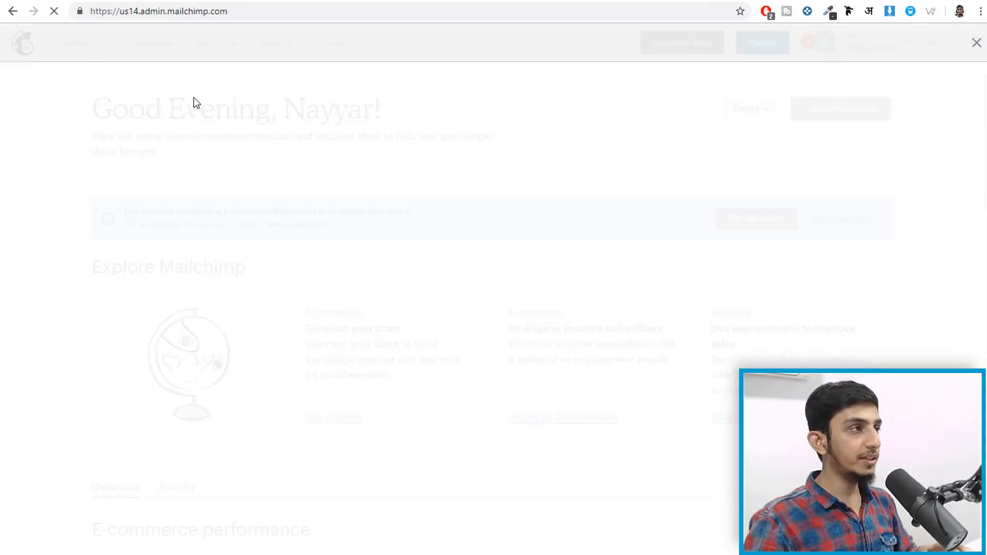
click(976, 43)
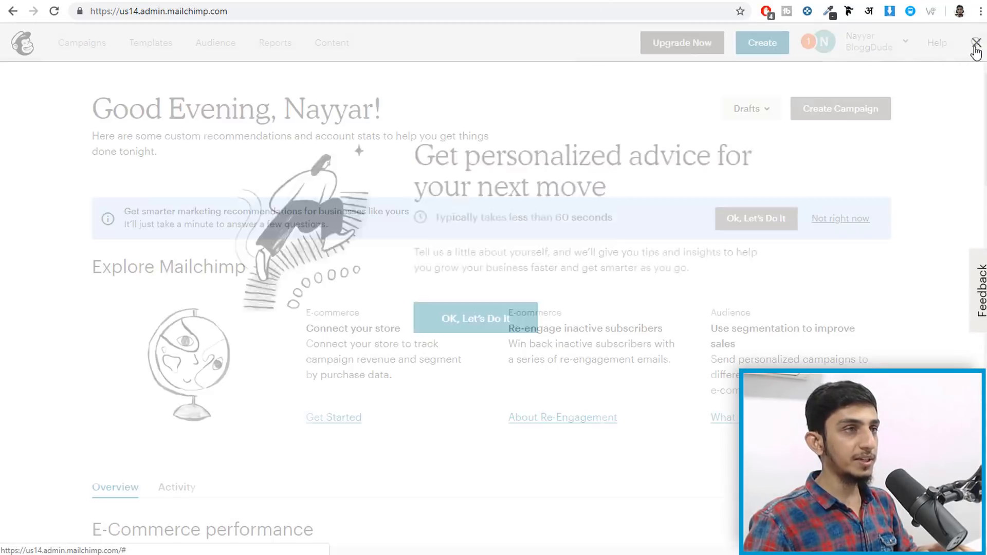
- From Campaigns, keep the BloggDude1 audience and open the Pre Black Friday campaign report
click(64, 45)
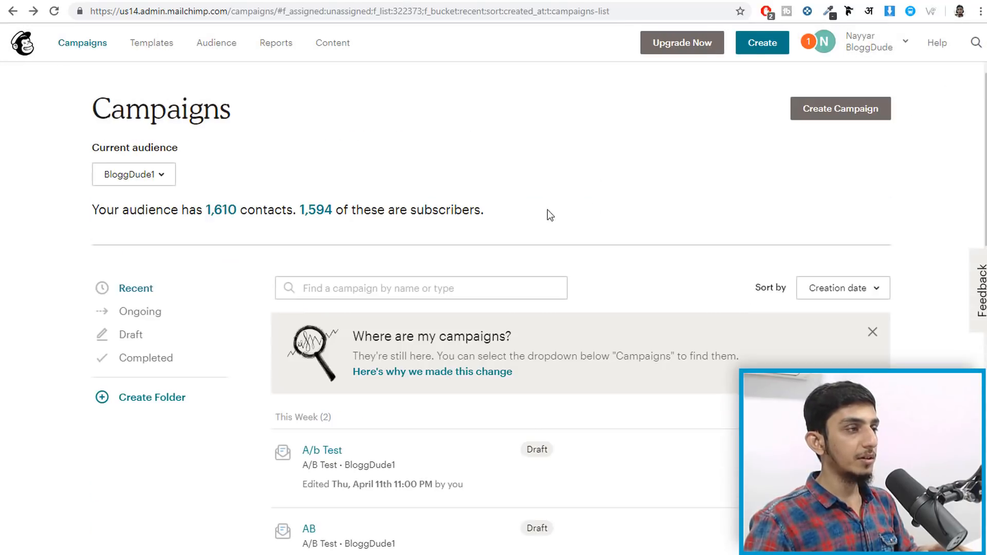
click(149, 175)
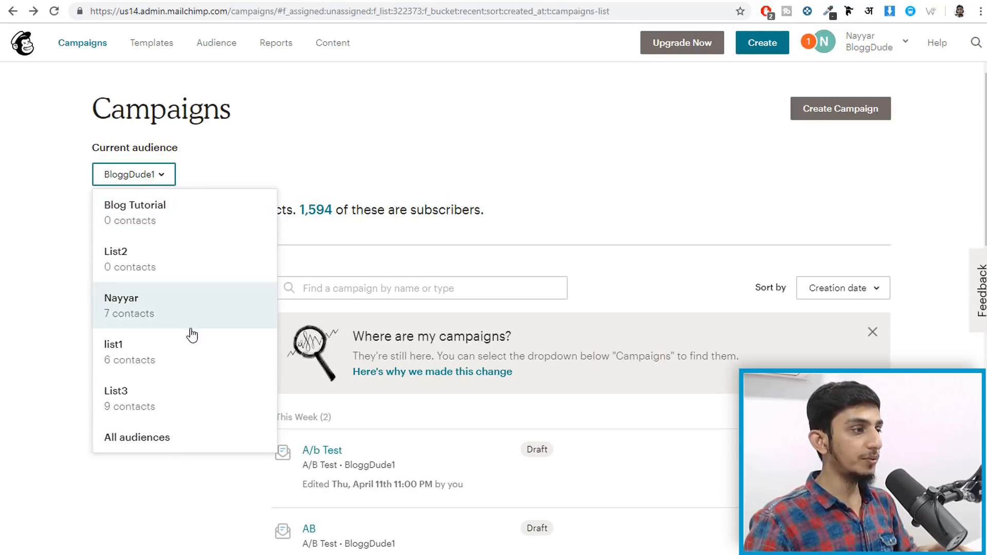
click(153, 173)
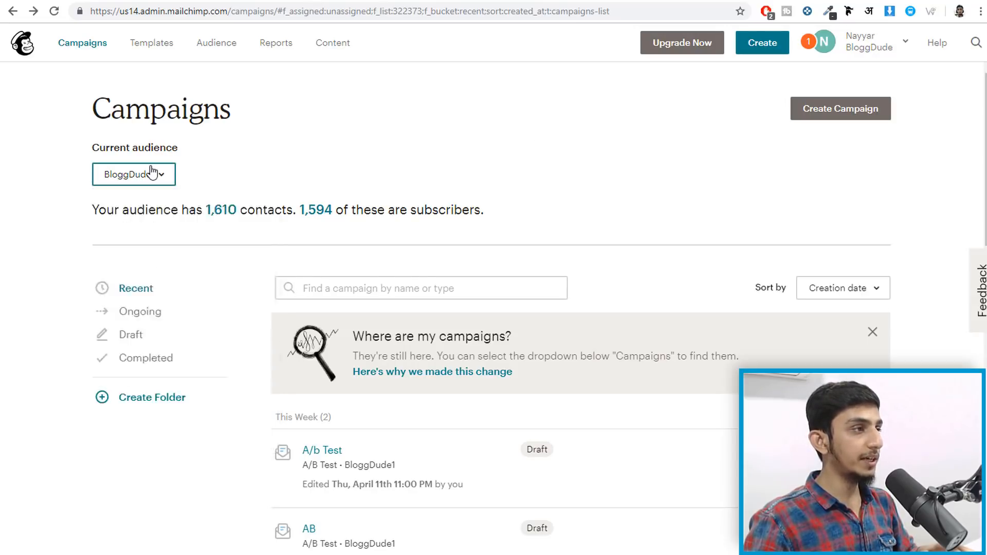
scroll(470, 274, down, 6)
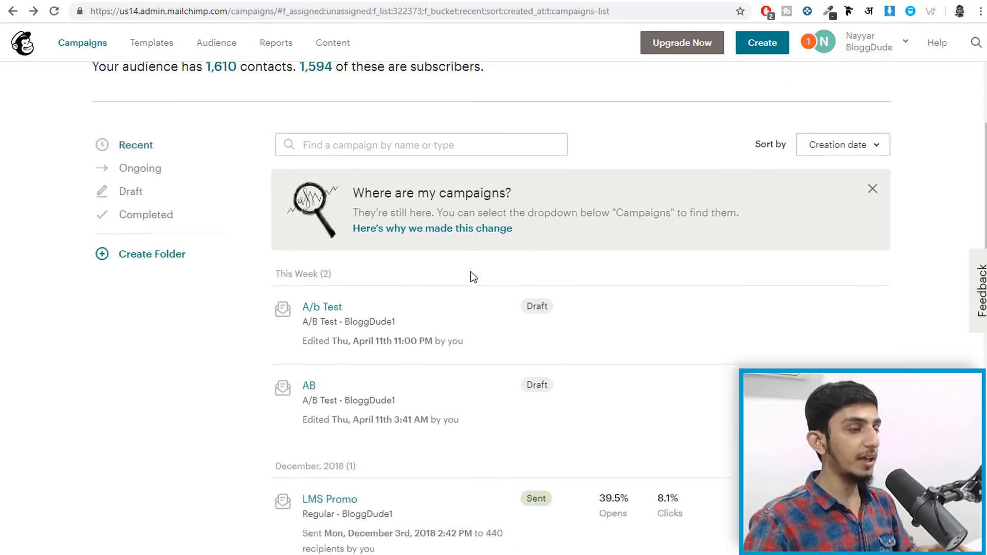
scroll(470, 278, down, 2)
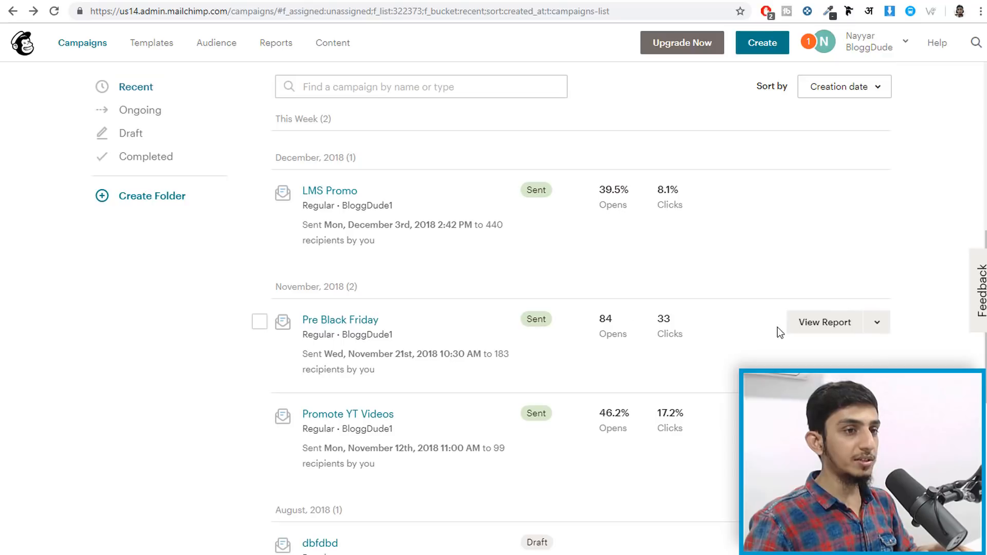
click(825, 323)
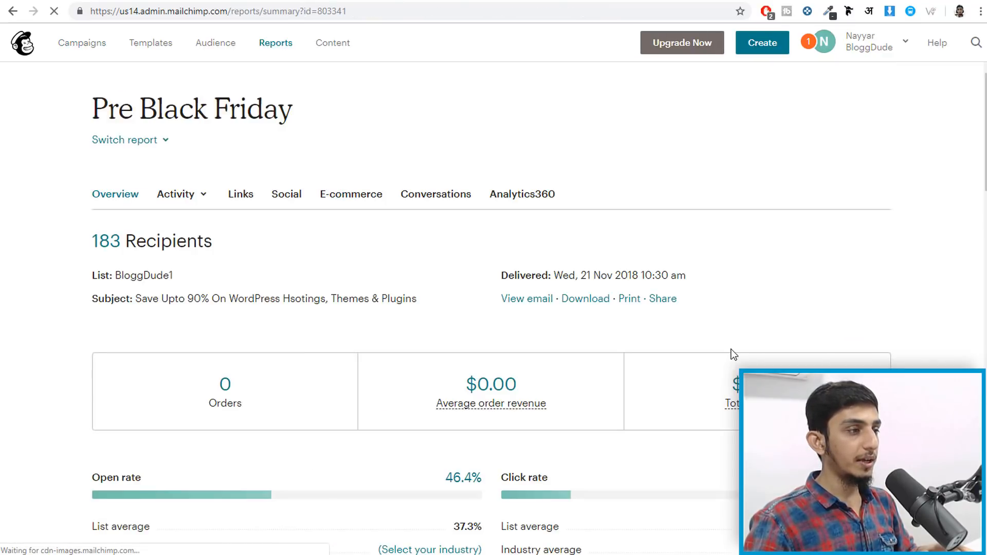
- Scroll through the Pre Black Friday report's stats, chart and top links
scroll(635, 234, down, 2)
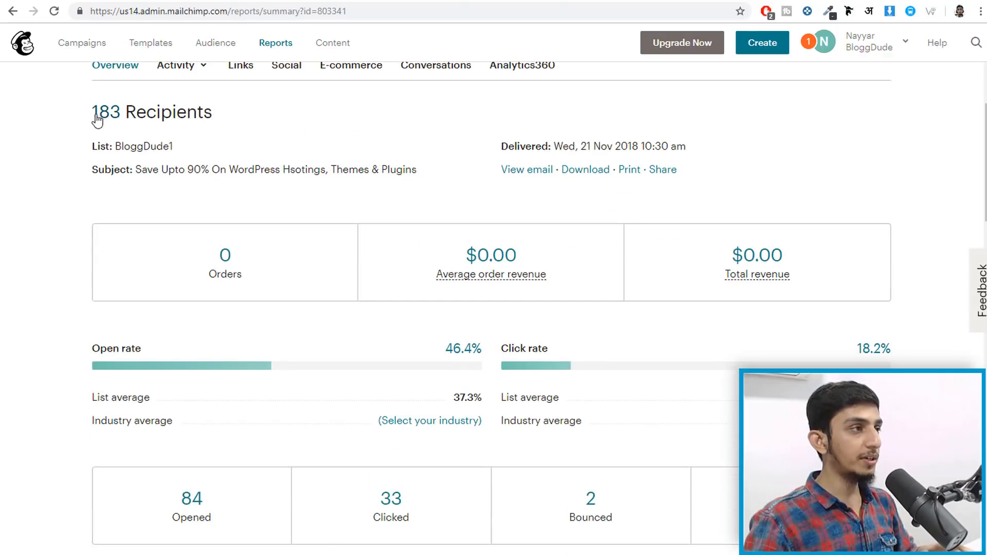
scroll(277, 181, down, 4)
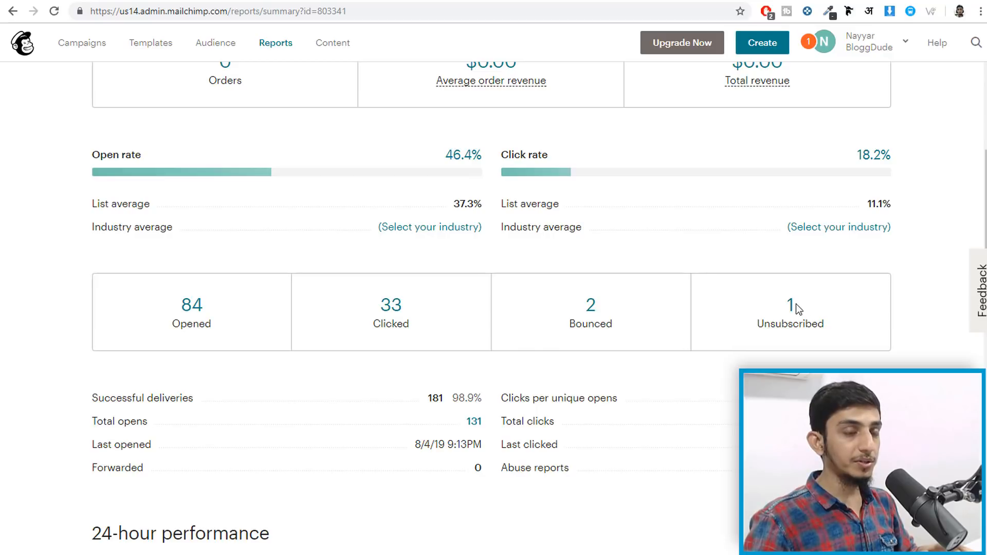
scroll(540, 357, down, 4)
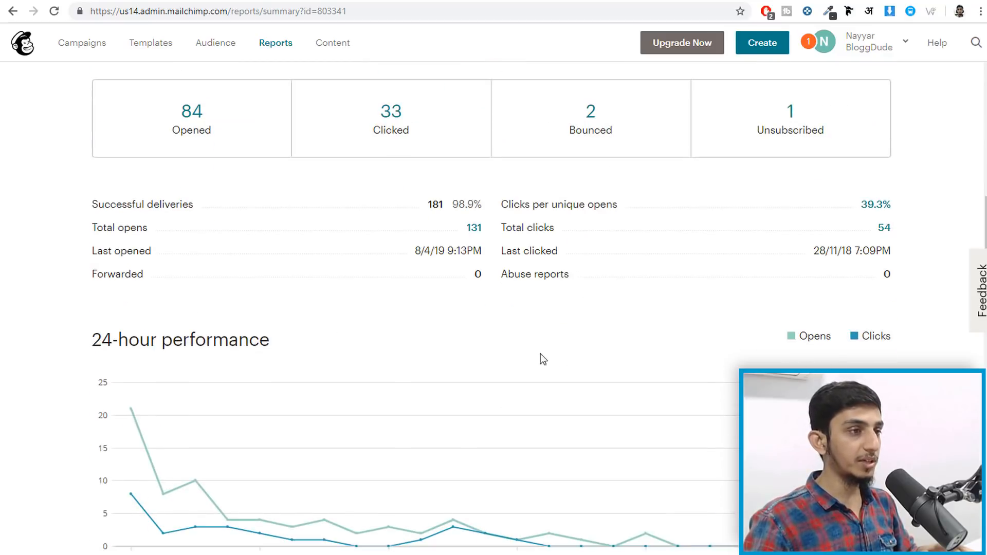
scroll(473, 334, down, 4)
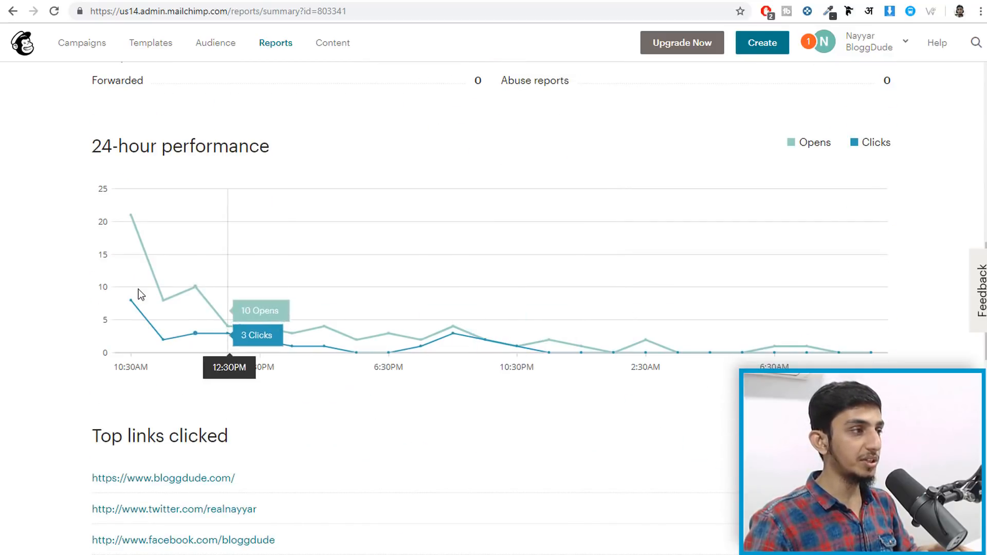
mouse_move(132, 285)
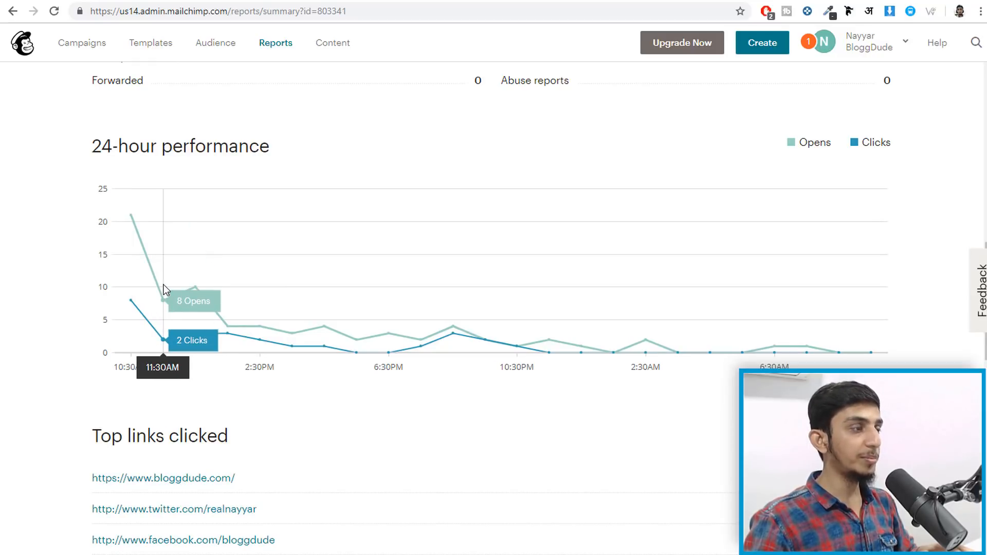
mouse_move(197, 290)
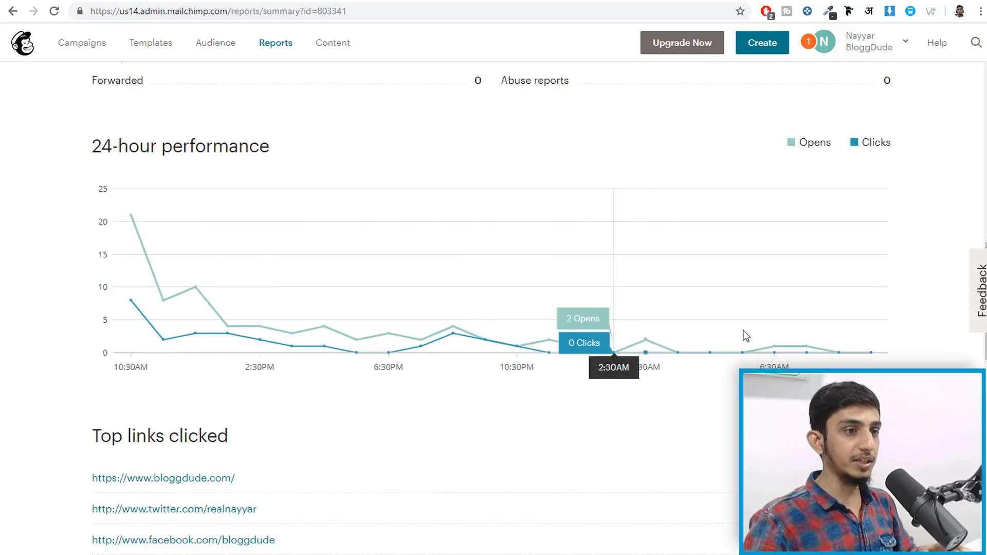
scroll(488, 362, down, 4)
scroll(474, 376, down, 1)
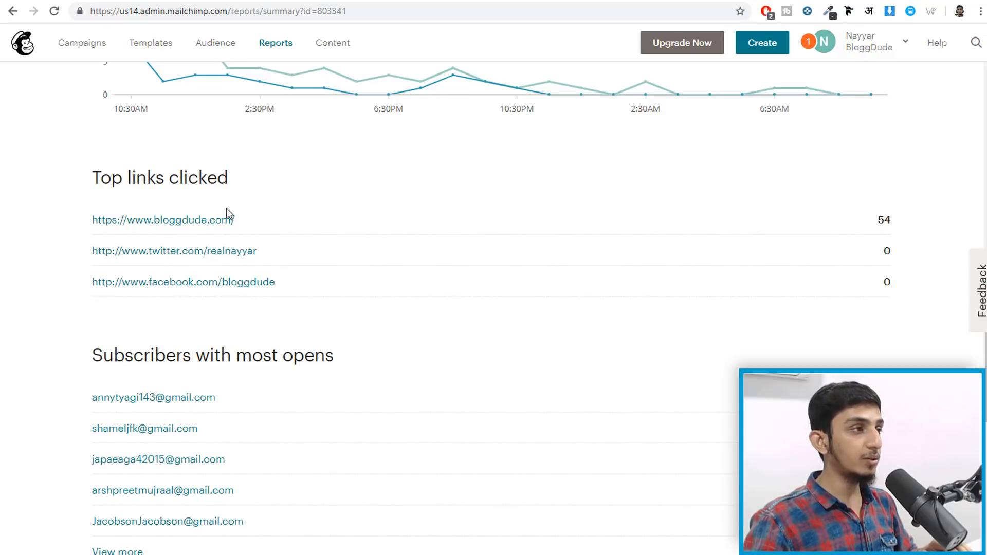
scroll(311, 225, down, 1)
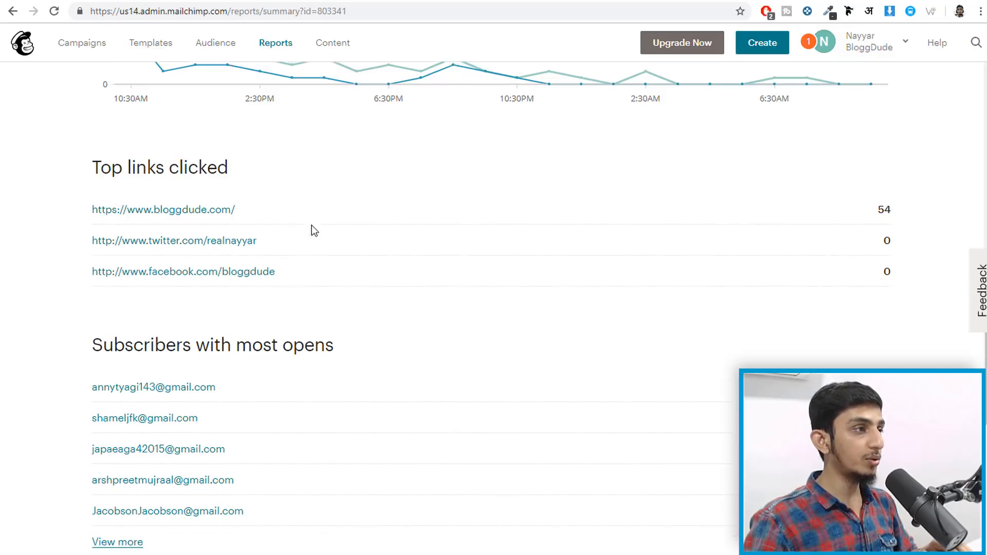
scroll(364, 256, down, 2)
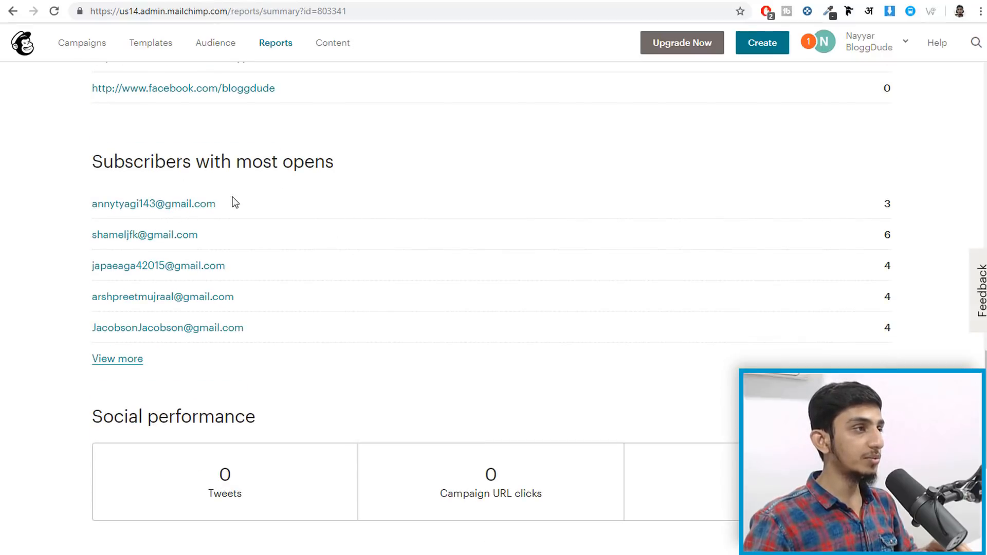
- Inspect subscribers and locations, noting the USA's 104 opens and India's 3, then show the store homepage
drag(291, 207, 41, 203)
click(419, 195)
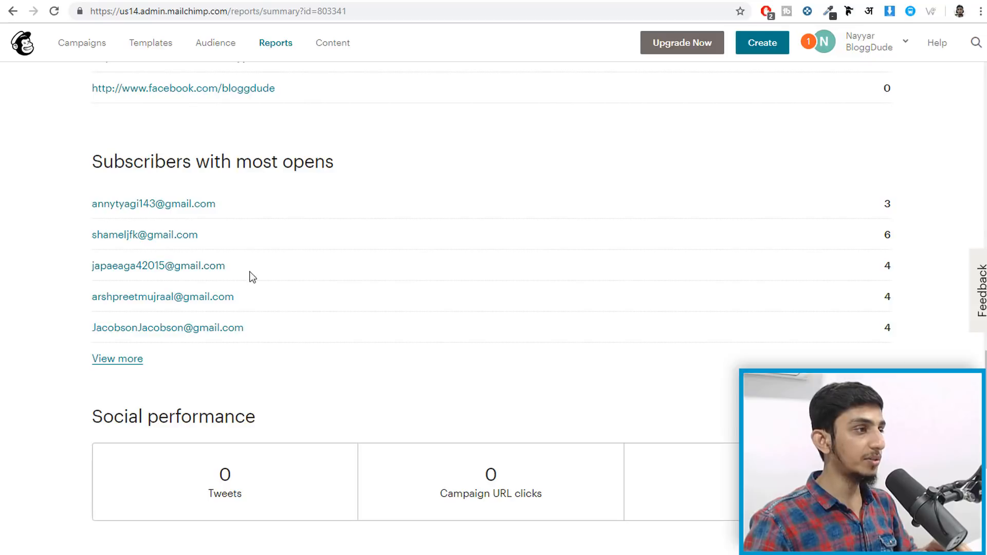
scroll(346, 363, down, 2)
scroll(358, 404, up, 16)
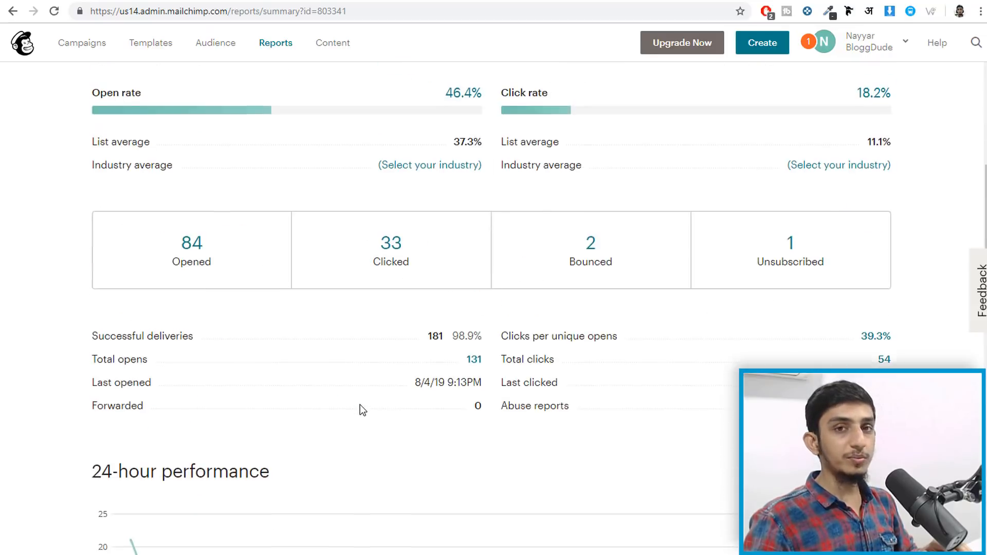
scroll(360, 406, down, 7)
scroll(360, 405, down, 10)
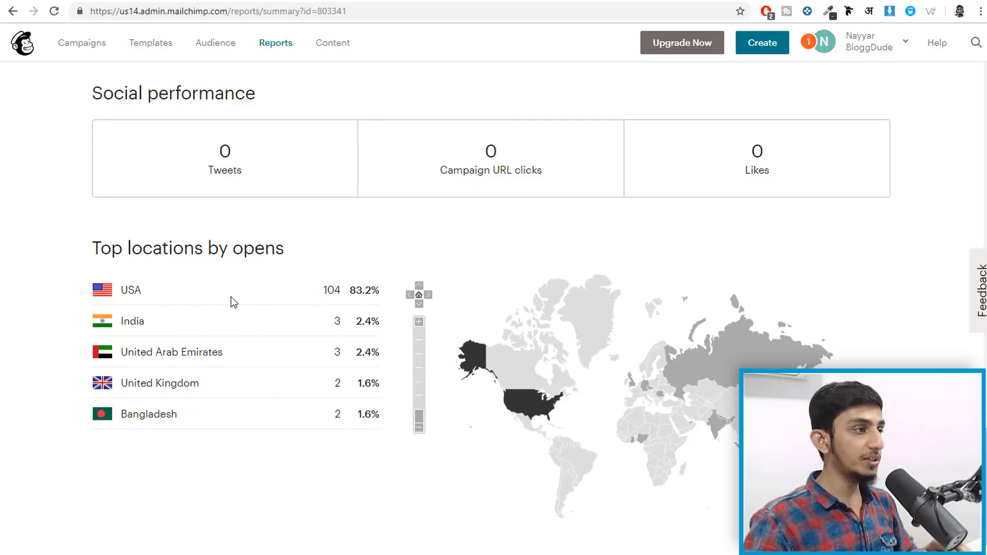
drag(340, 289, 322, 292)
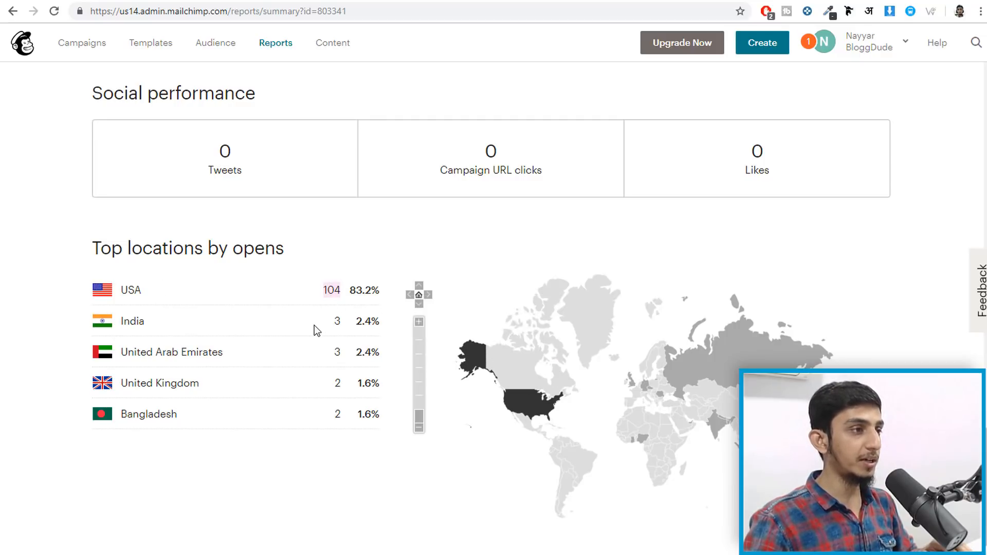
double_click(339, 321)
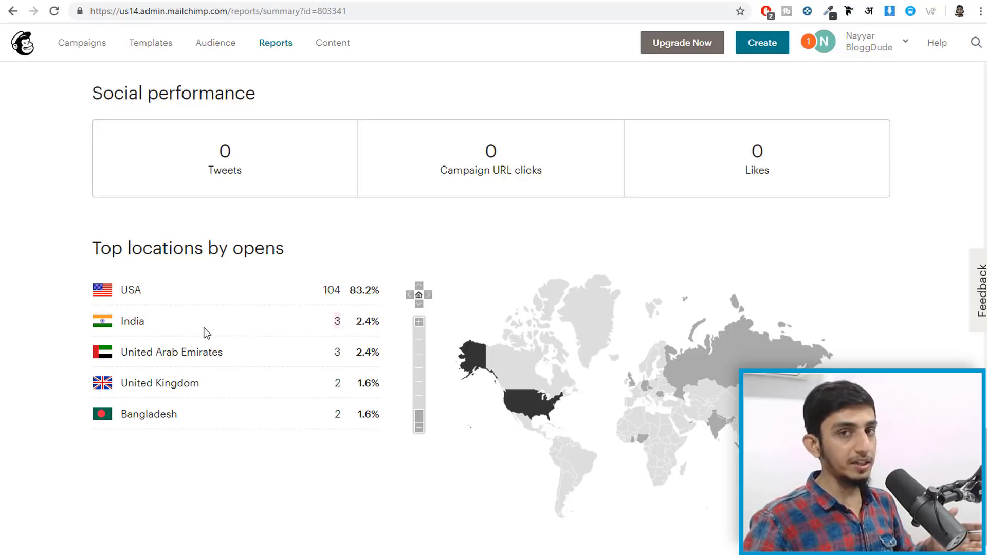
drag(986, 478, 986, 119)
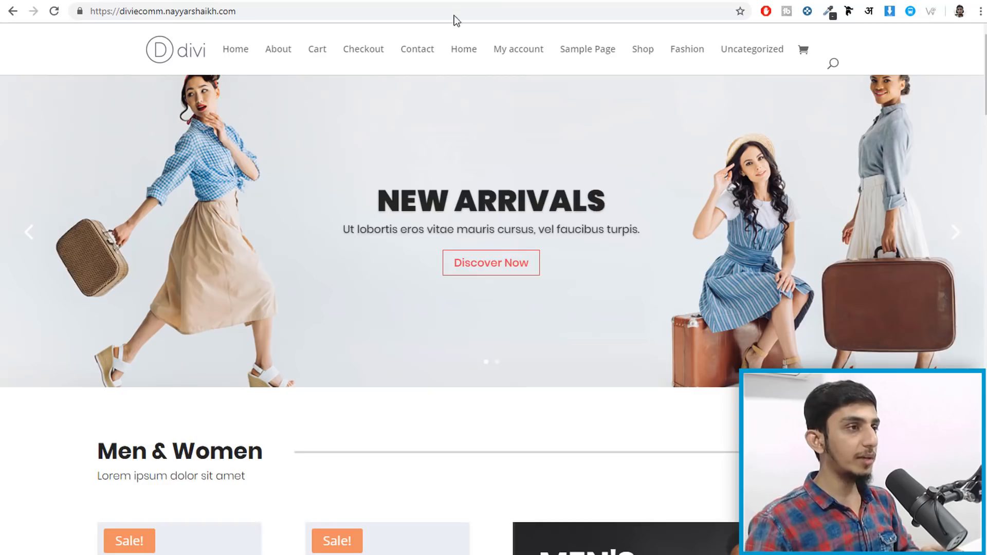
- Load the store's WordPress admin dashboard by adding /wp-admin/ to the homepage URL
scroll(345, 242, down, 20)
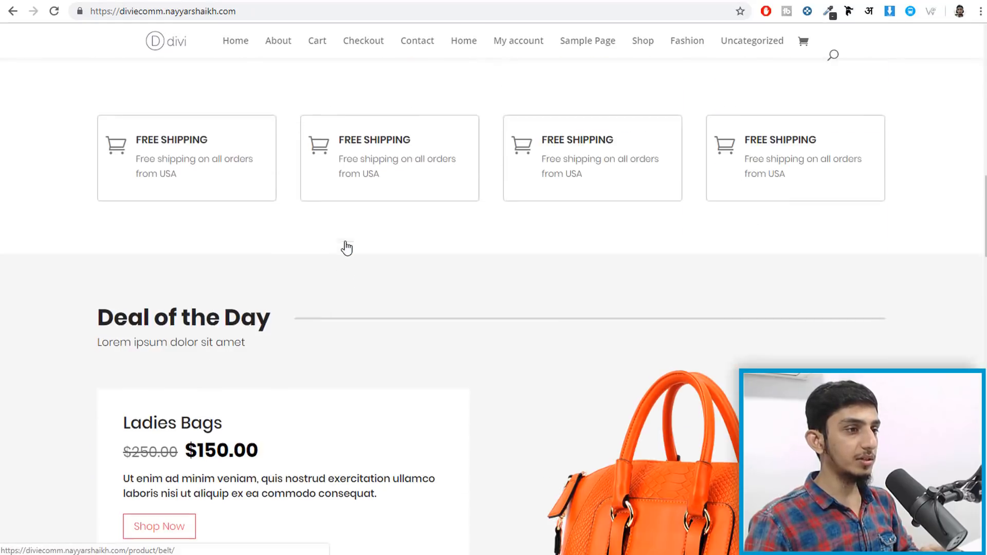
scroll(344, 241, down, 8)
scroll(345, 246, up, 20)
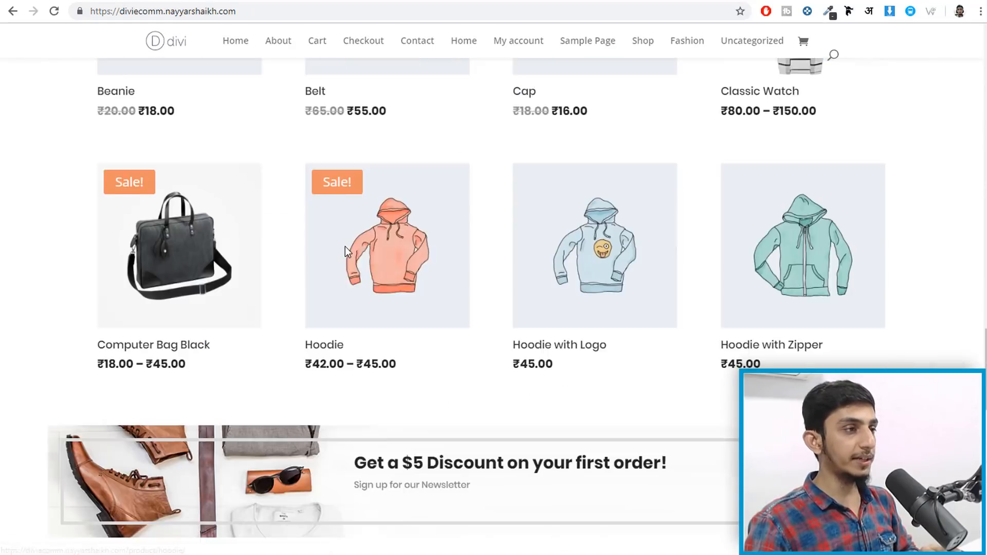
scroll(343, 245, up, 12)
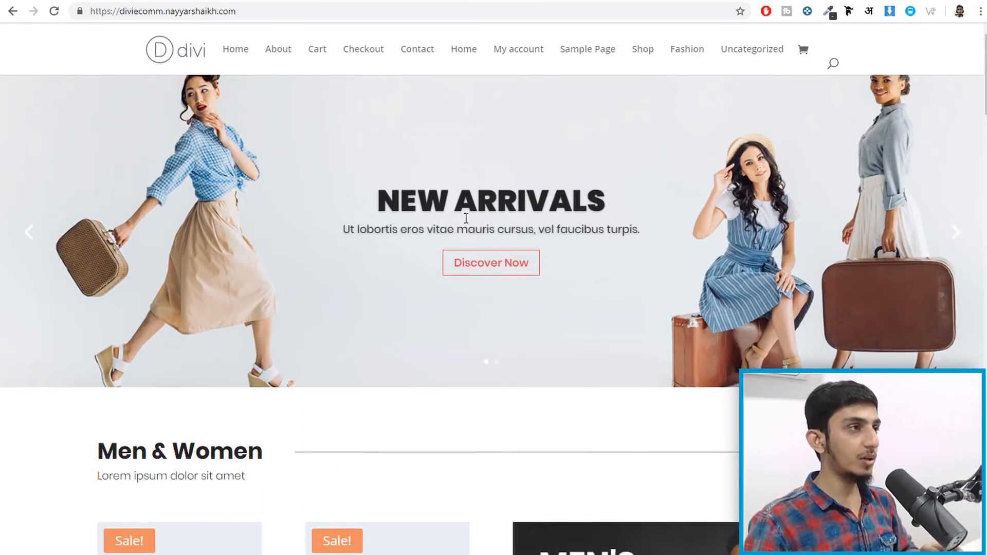
click(284, 14)
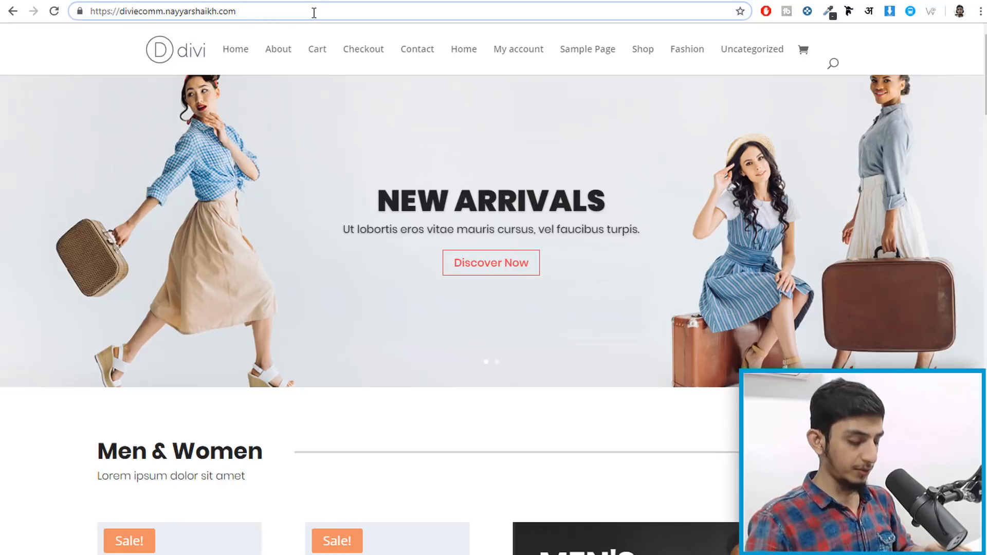
text(/wp-admin/)
key(Return)
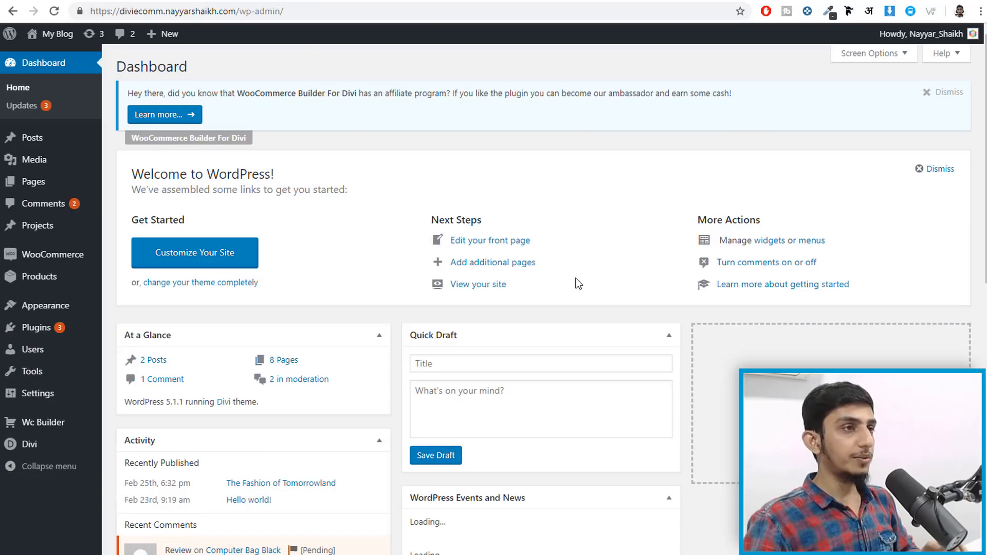
- Go to Plugins > Add New
mouse_move(36, 327)
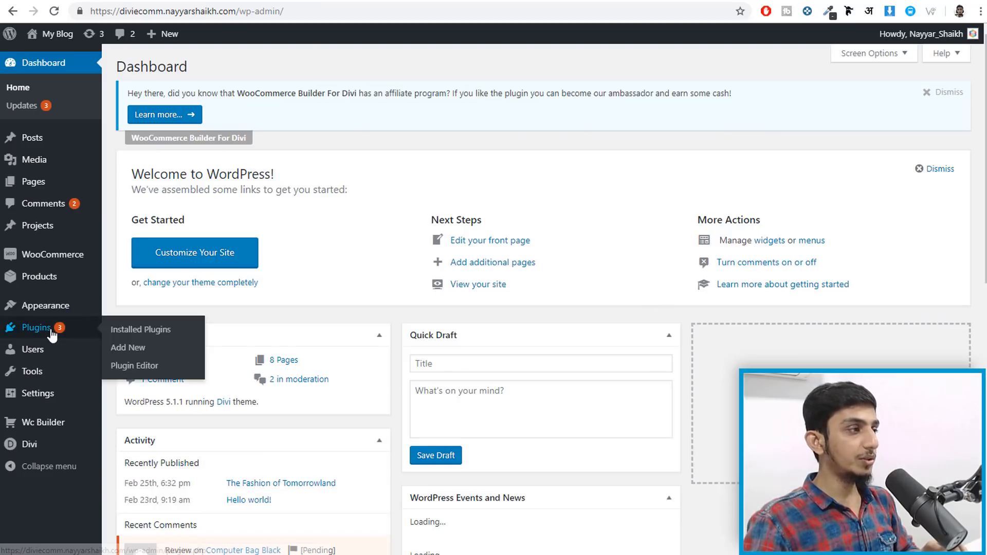
click(149, 347)
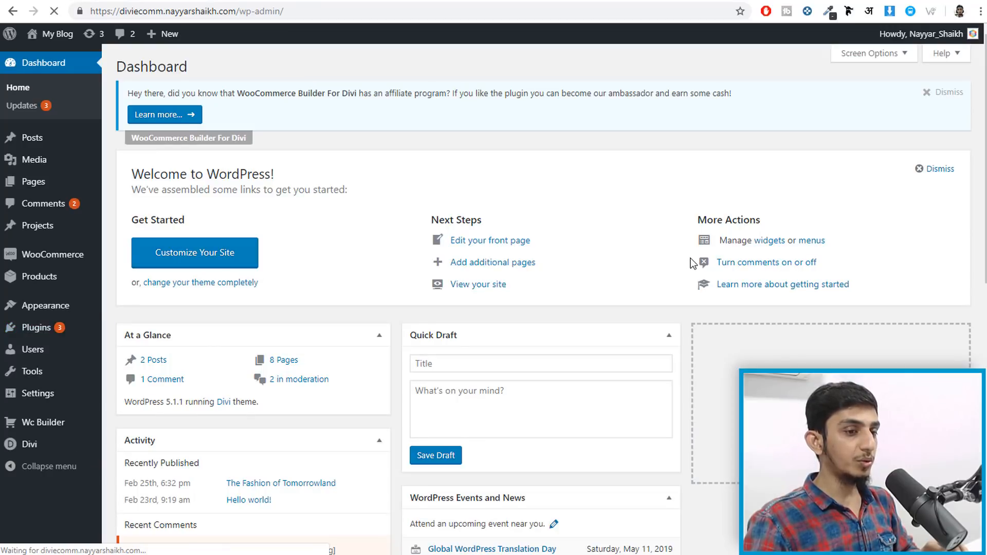
mouse_move(73, 335)
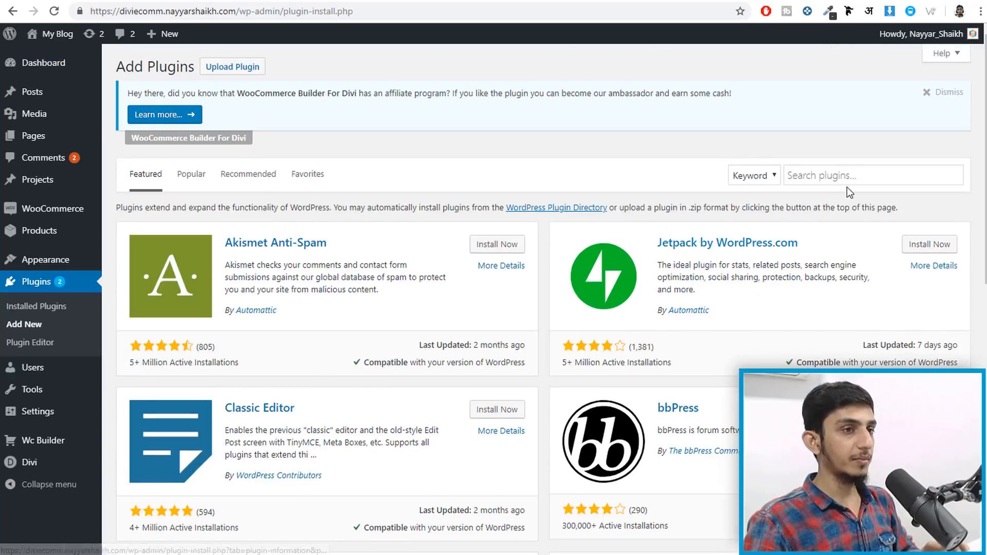
- Search 'mailchimp for woocomerce', then install and activate the Mailchimp for WooCommerce plugin
click(849, 177)
text(m)
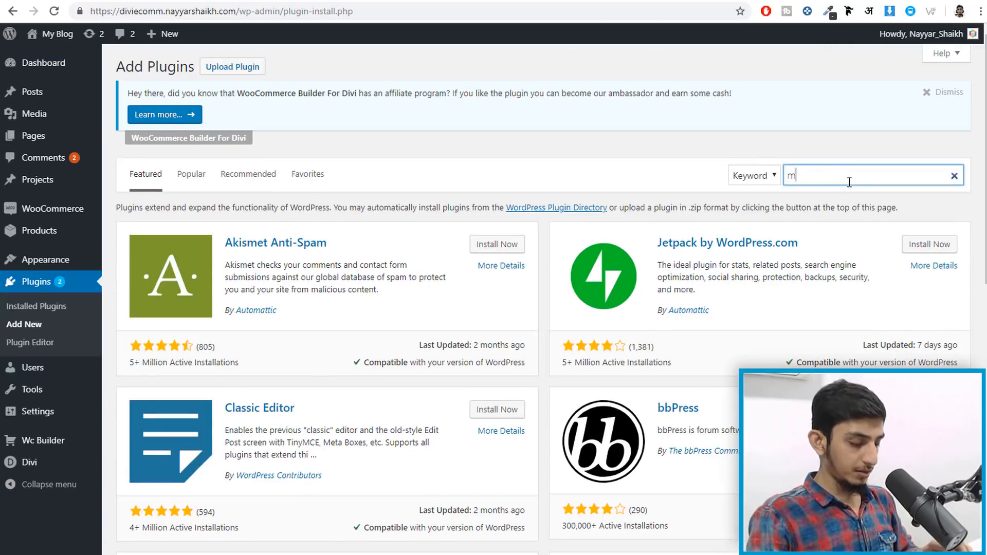
text(ailchimp for w)
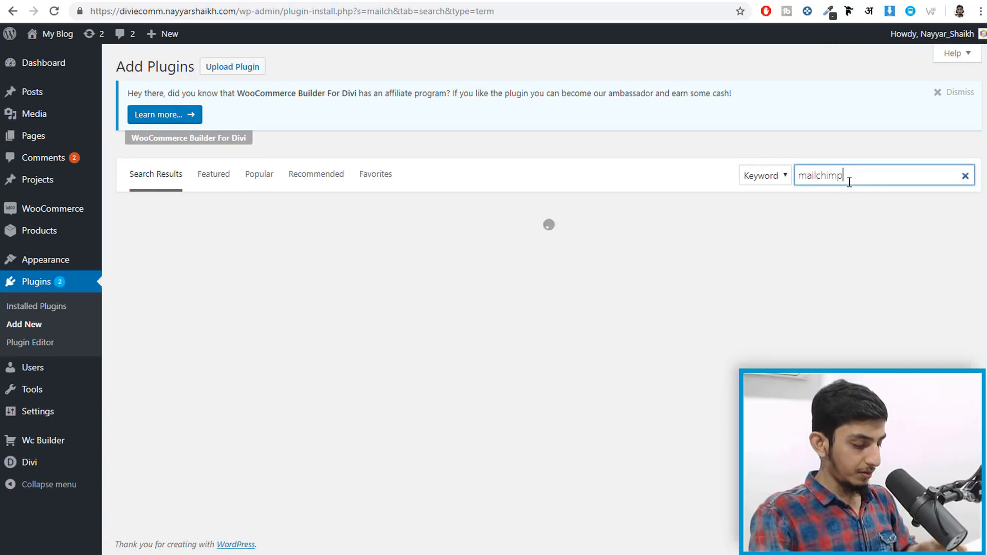
text(oocomerce)
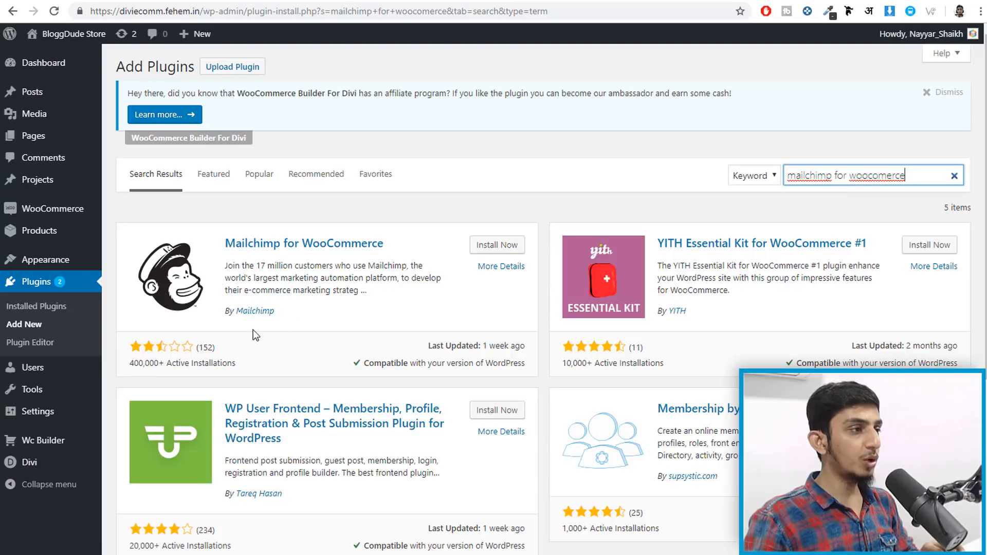
click(482, 247)
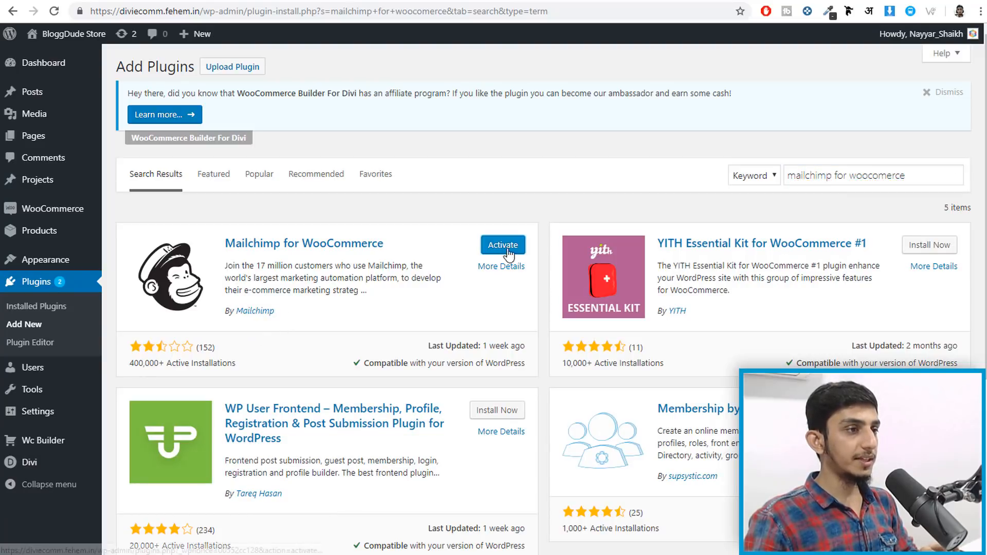
click(509, 248)
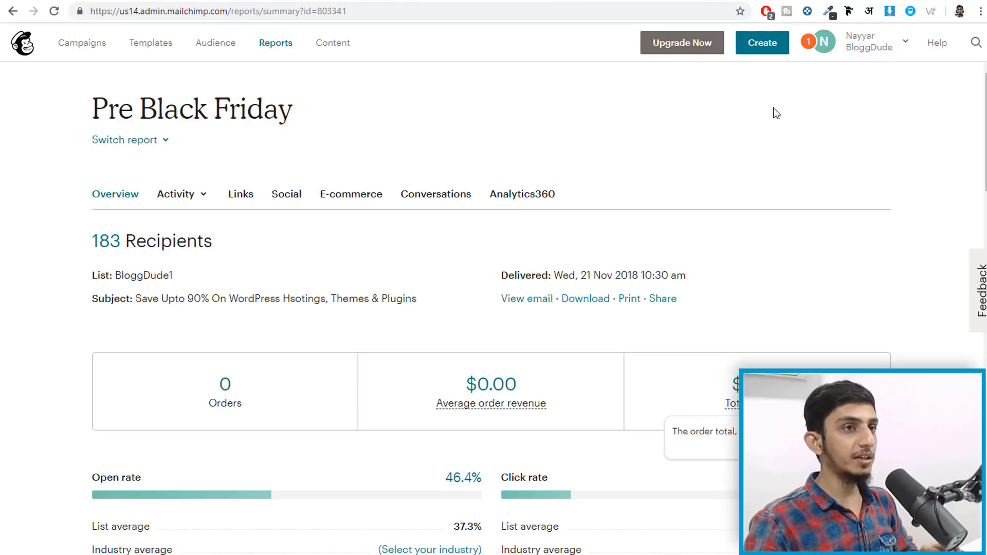
- Go to Account > Extras > API keys and select the existing API key
click(869, 43)
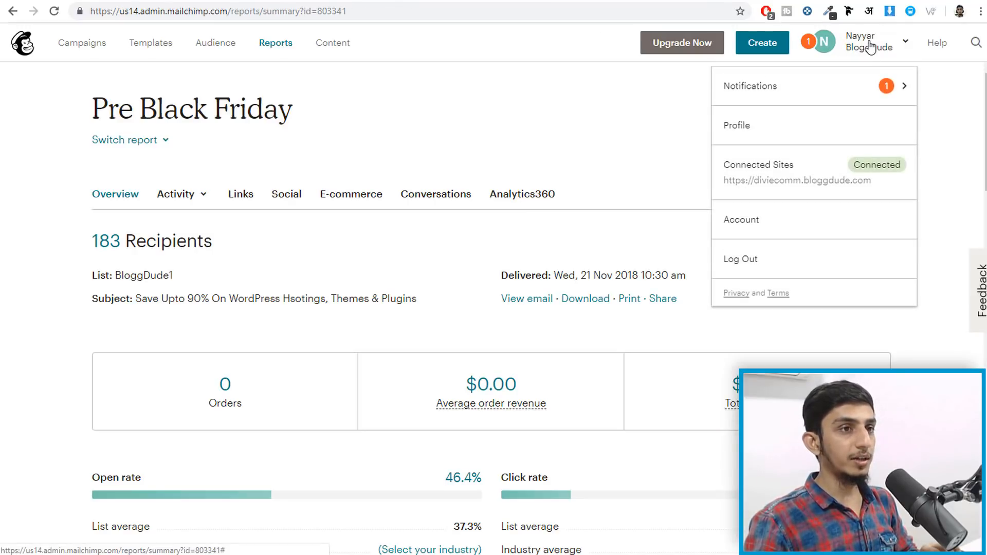
click(798, 221)
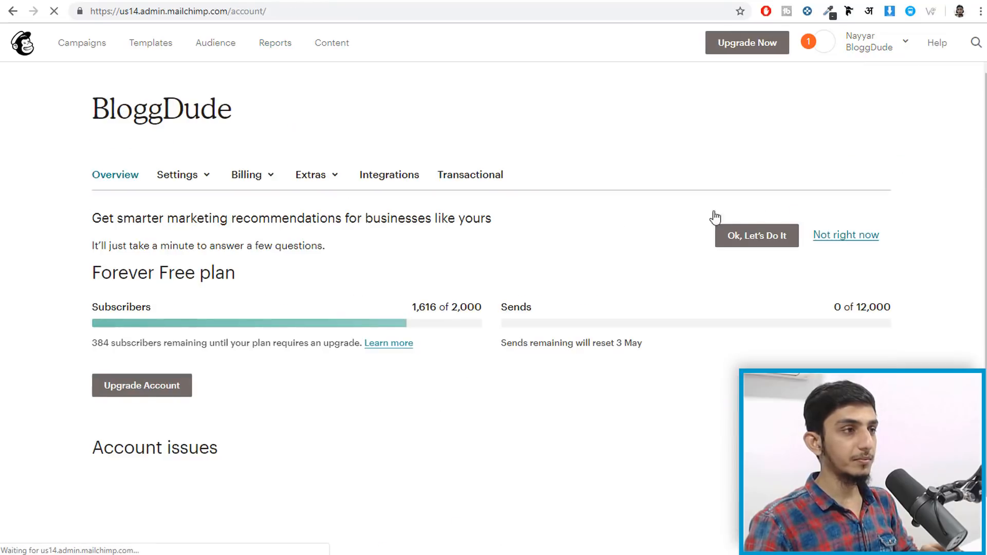
click(315, 177)
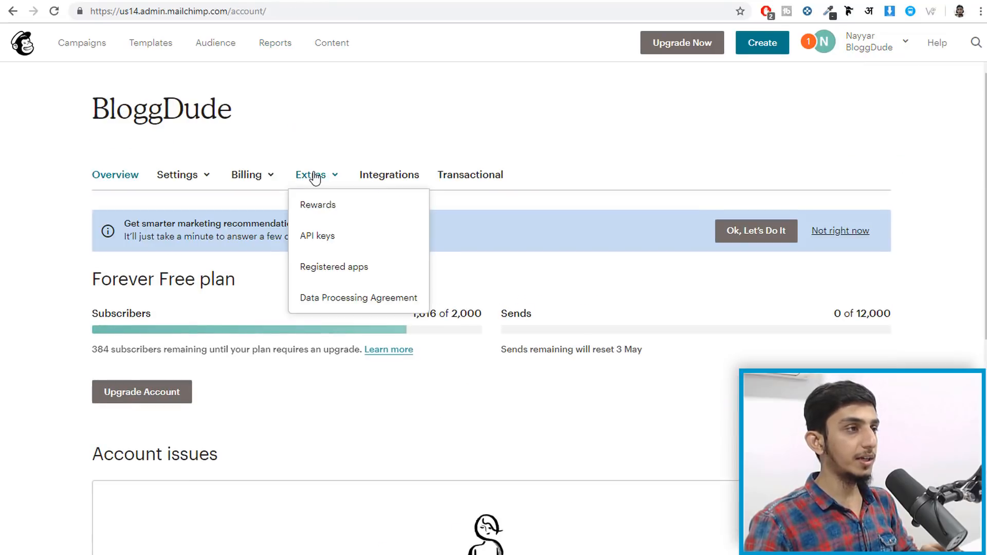
click(341, 238)
scroll(603, 351, down, 5)
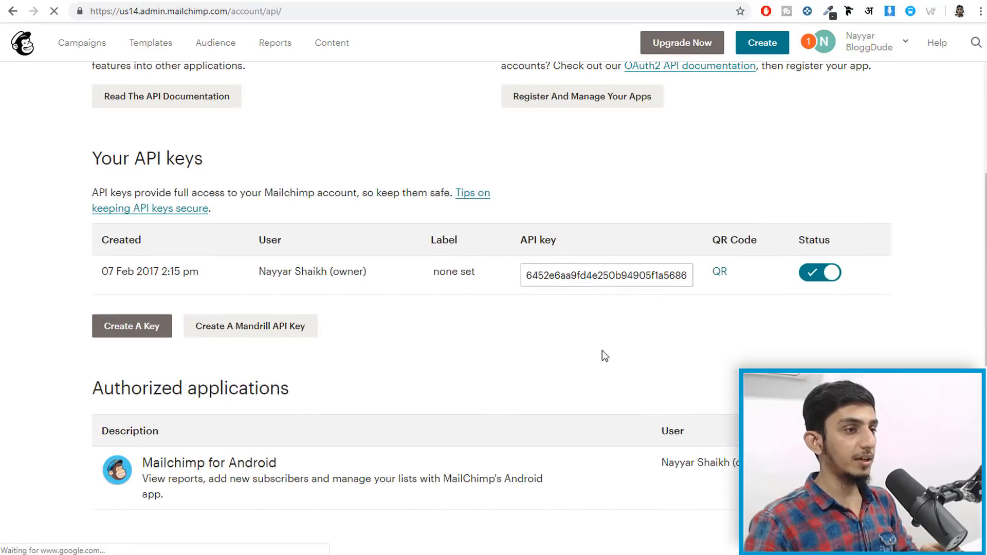
click(610, 272)
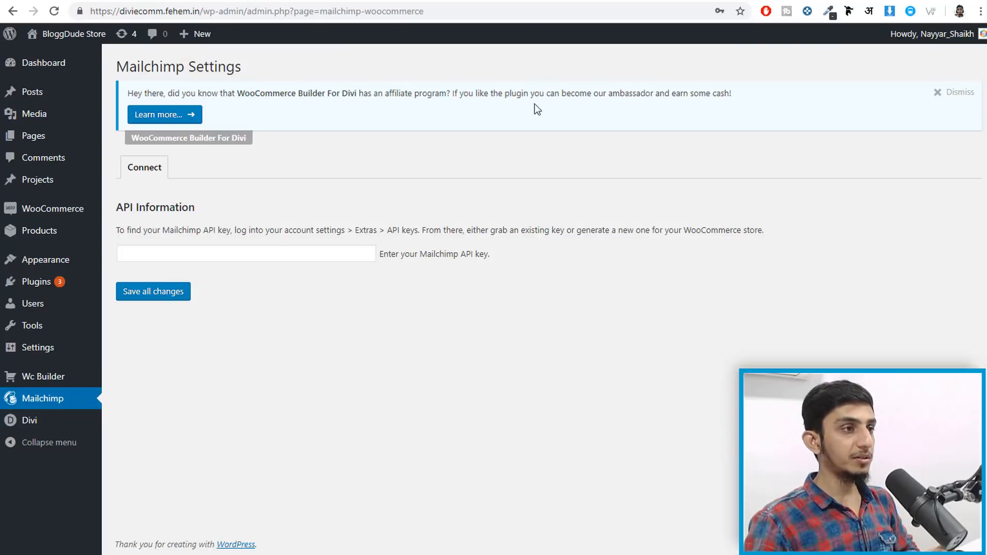
- Paste the Mailchimp API key into the plugin and save the connection
click(197, 249)
key(ctrl+v)
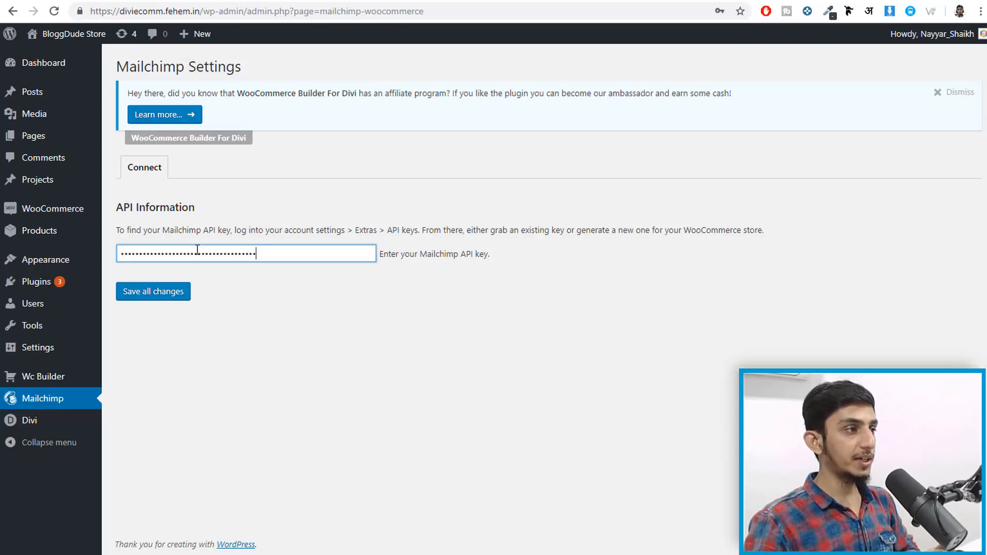
click(145, 297)
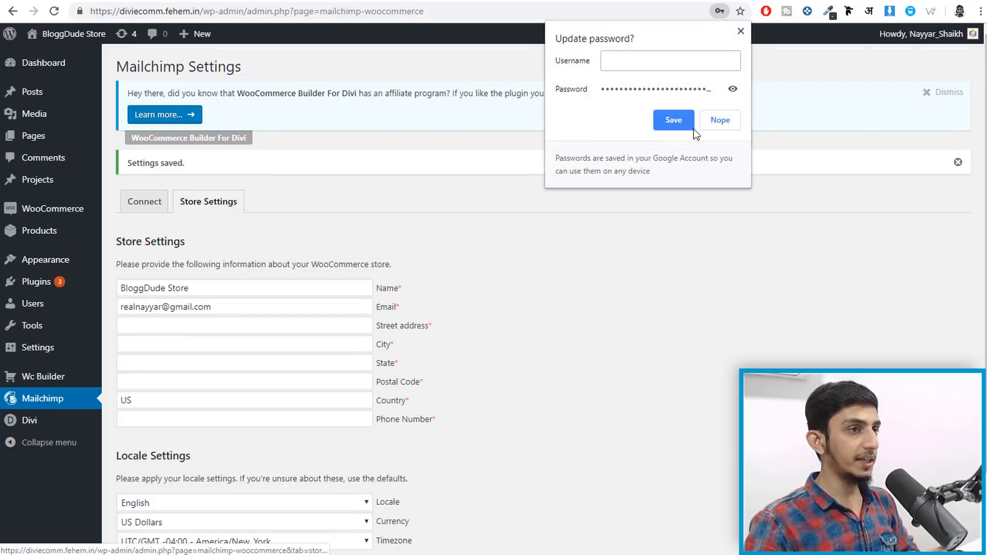
click(743, 31)
- Autofill the store address, phone and State fields, then save the store settings
scroll(746, 119, down, 1)
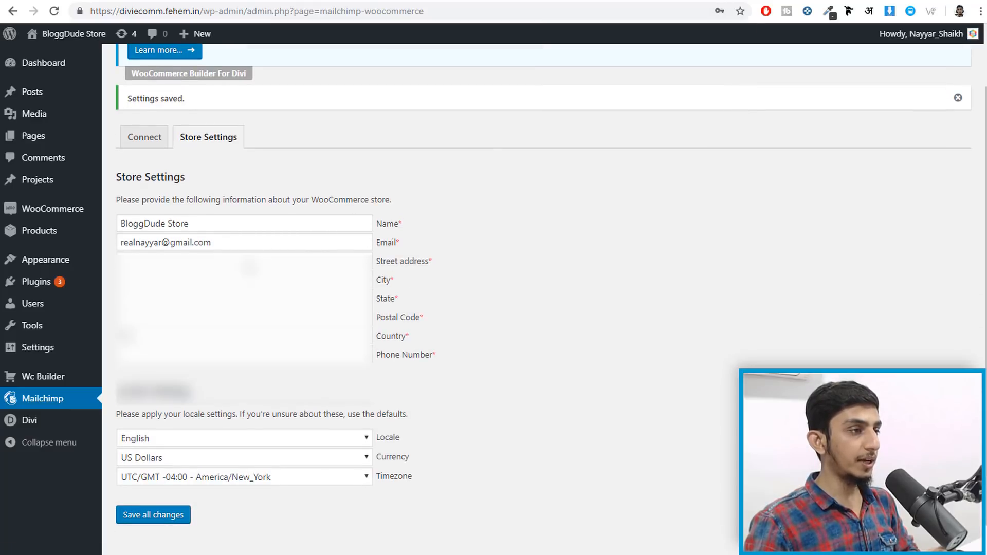
click(264, 263)
click(404, 281)
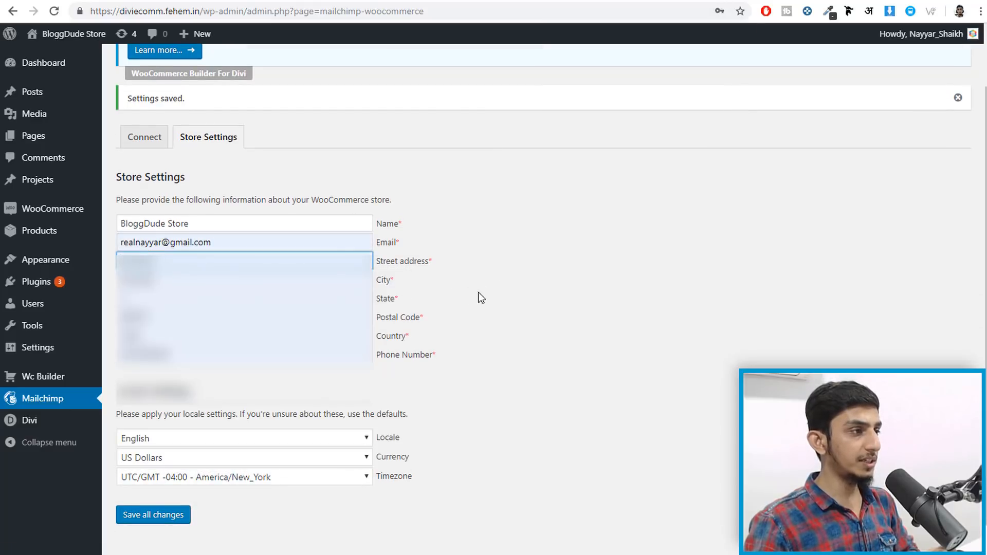
double_click(269, 299)
click(200, 348)
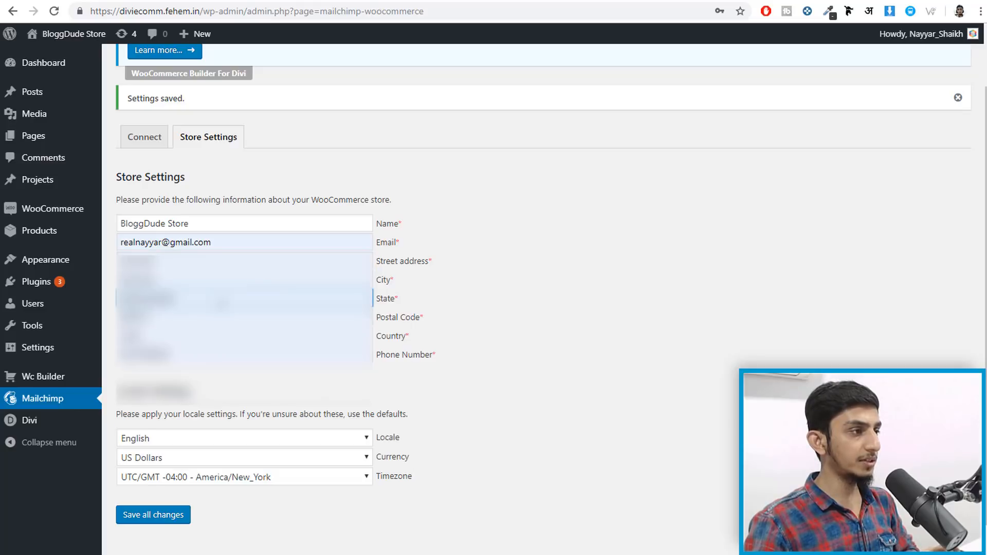
scroll(578, 319, down, 1)
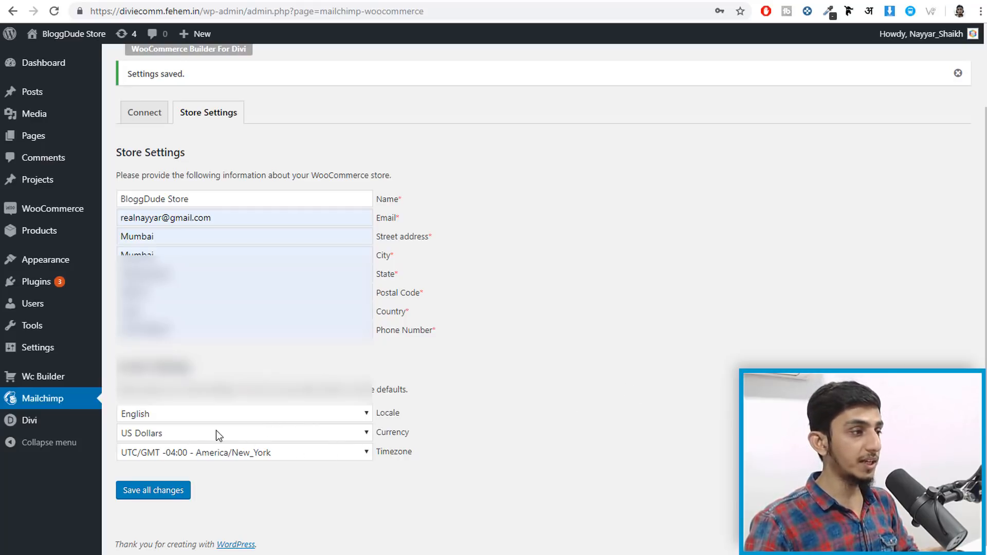
click(152, 490)
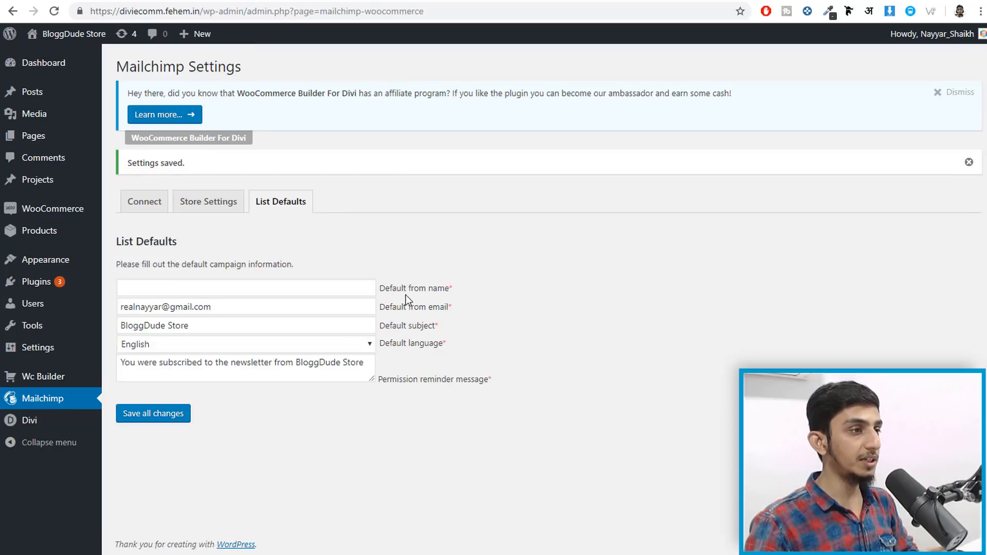
- Enter the sender's name as the Default from name and save the list defaults
click(332, 289)
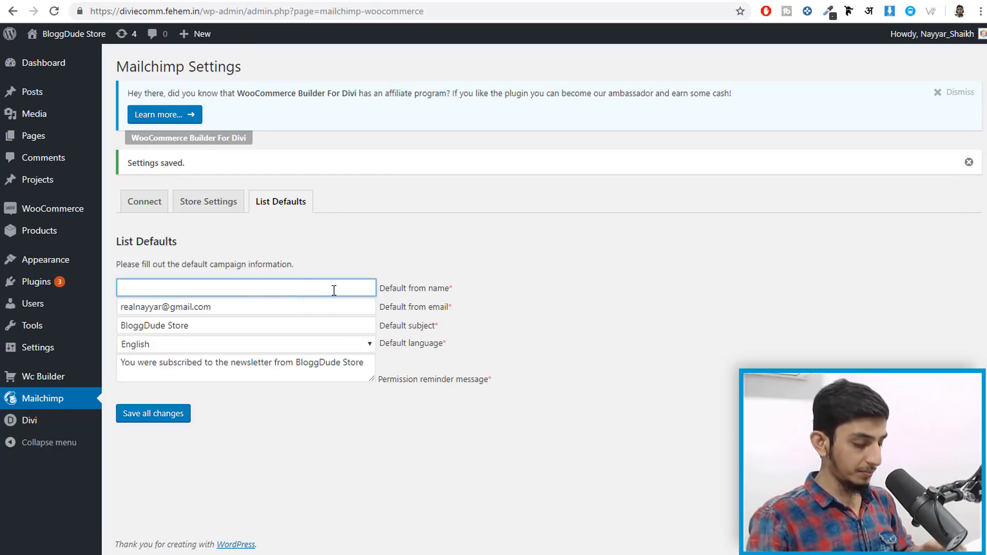
text(Nayyar Shaikh)
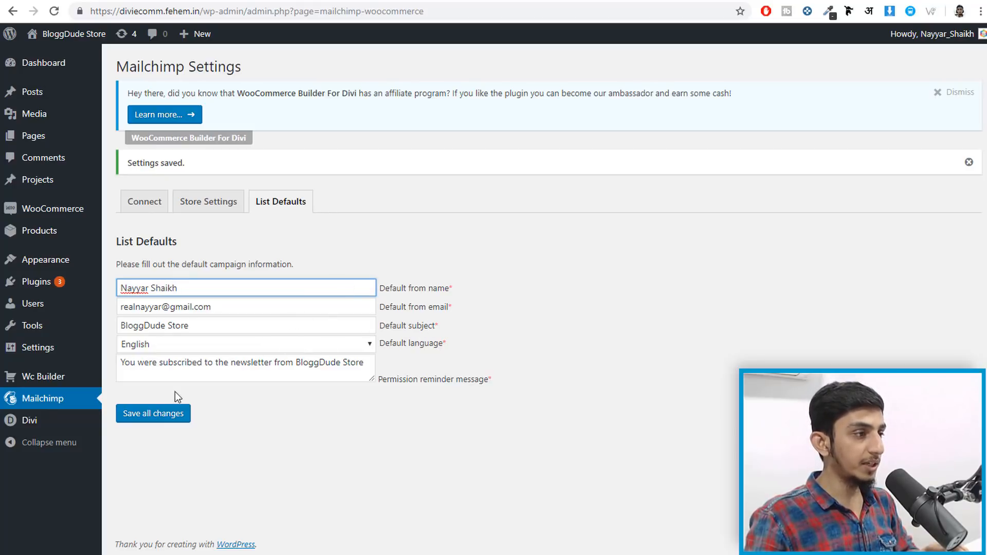
click(146, 417)
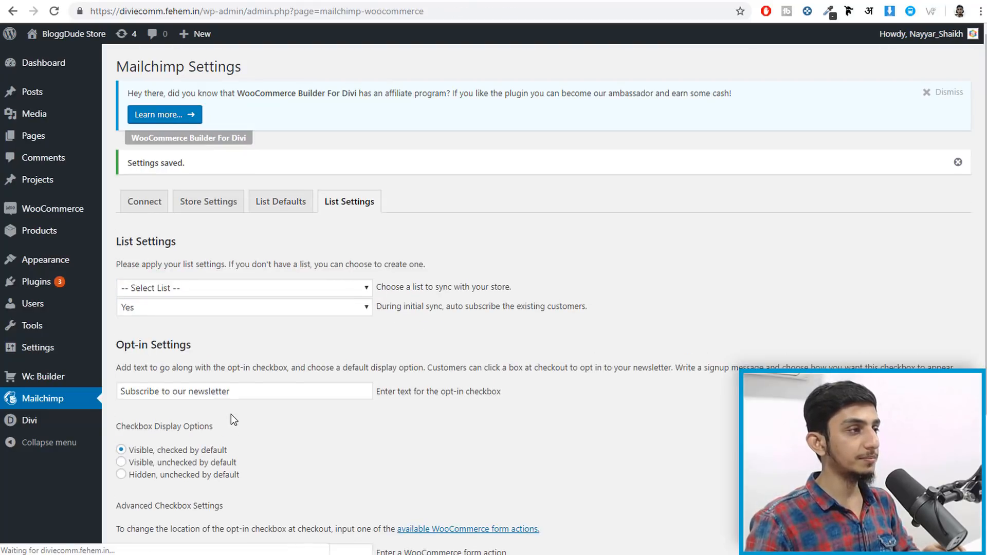
- Choose list1 as the synced list and save to start the initial sync
click(228, 292)
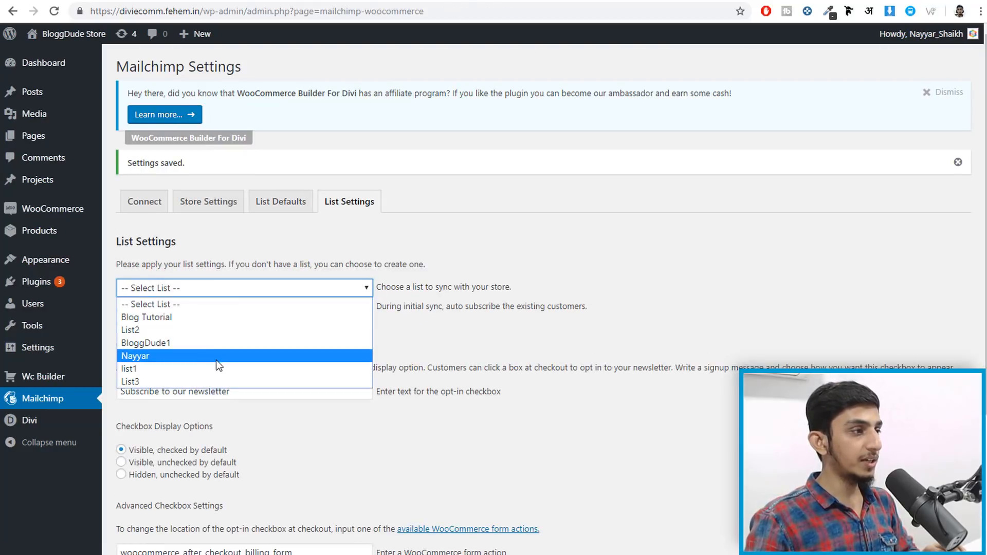
click(202, 364)
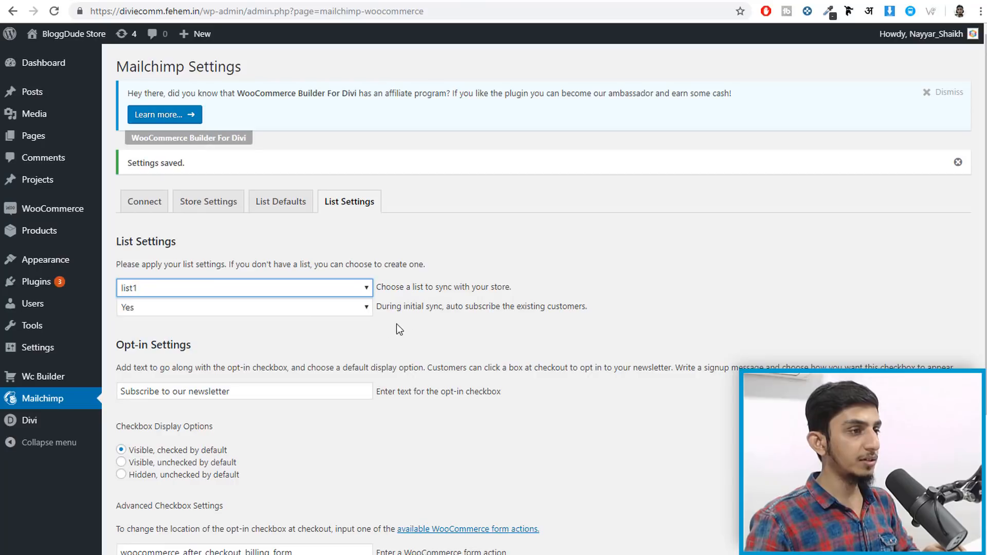
scroll(461, 350, down, 3)
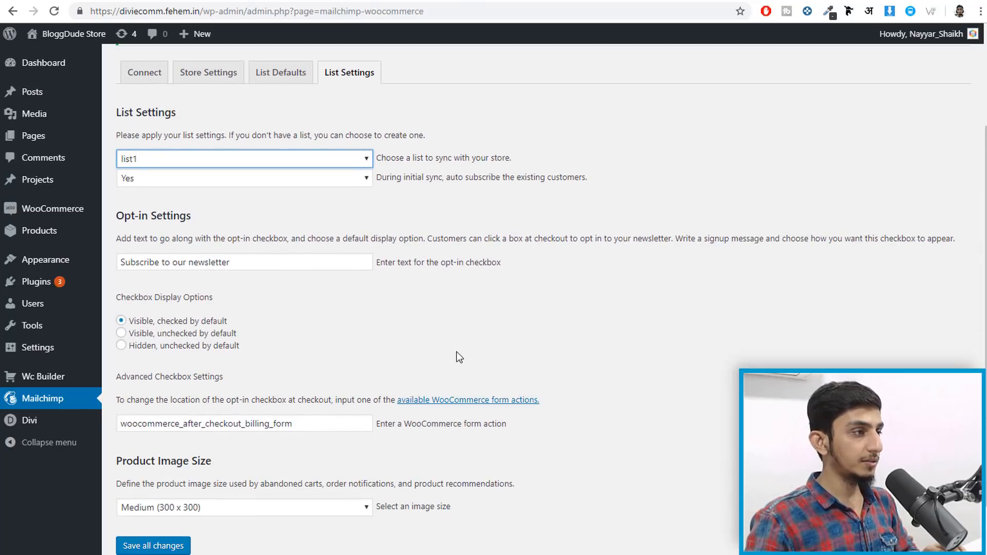
drag(236, 263, 72, 262)
click(464, 314)
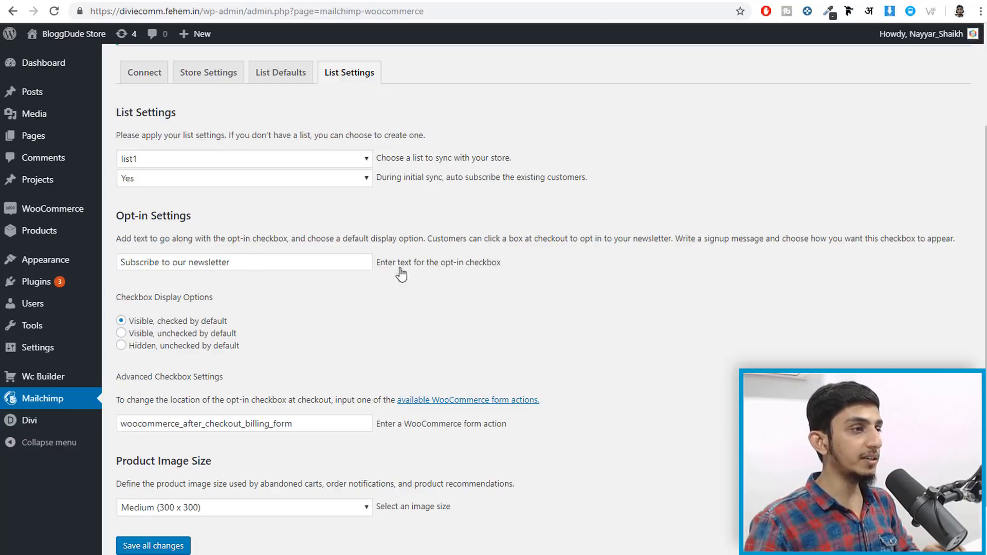
scroll(437, 278, down, 1)
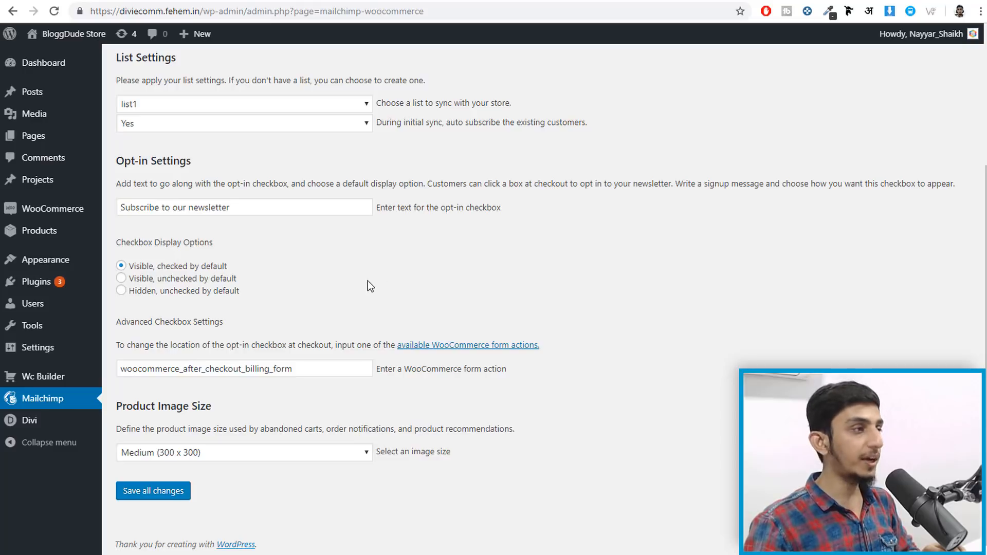
click(155, 493)
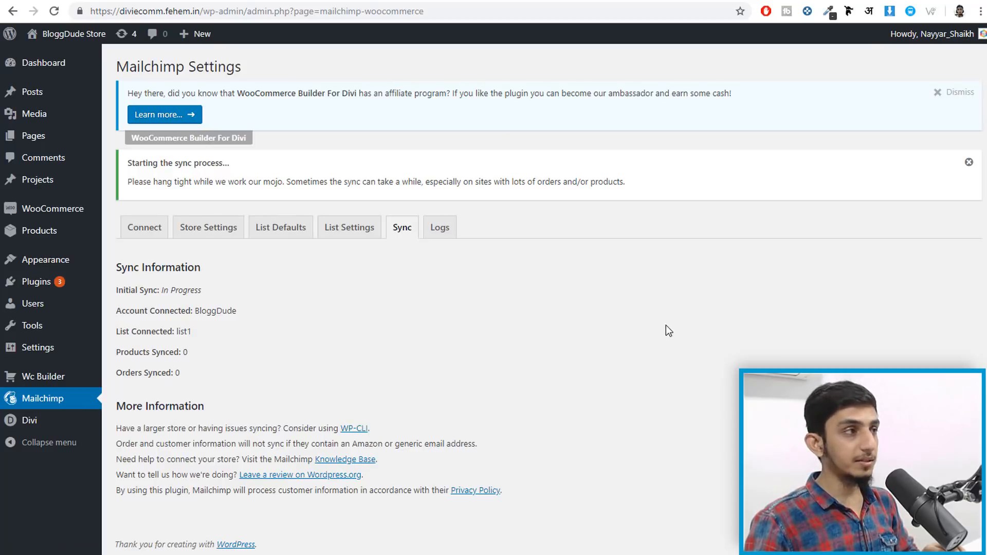
- In a new storefront tab, cut the cart to one Beanie, remove the Red Polo Watch, go to checkout
right_click(67, 36)
click(93, 49)
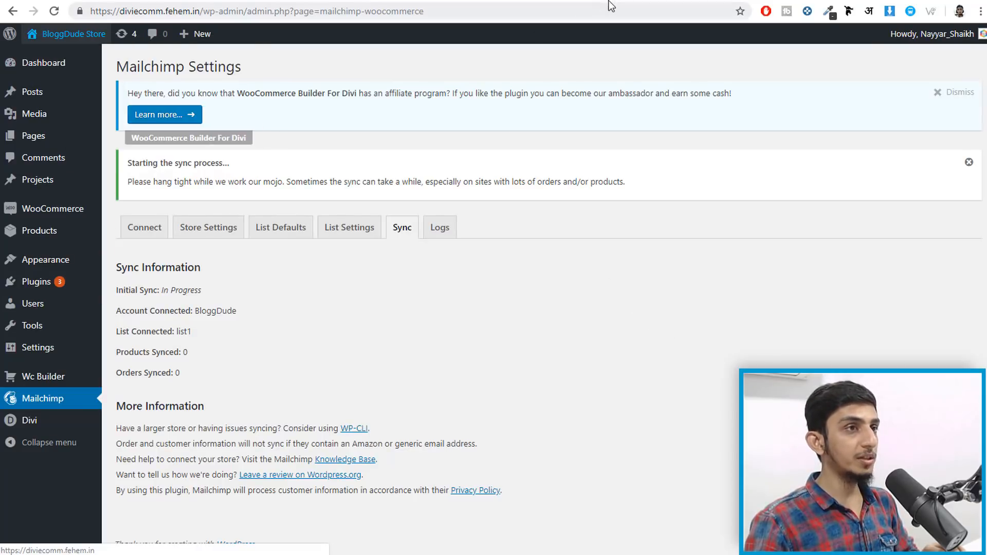
click(609, 1)
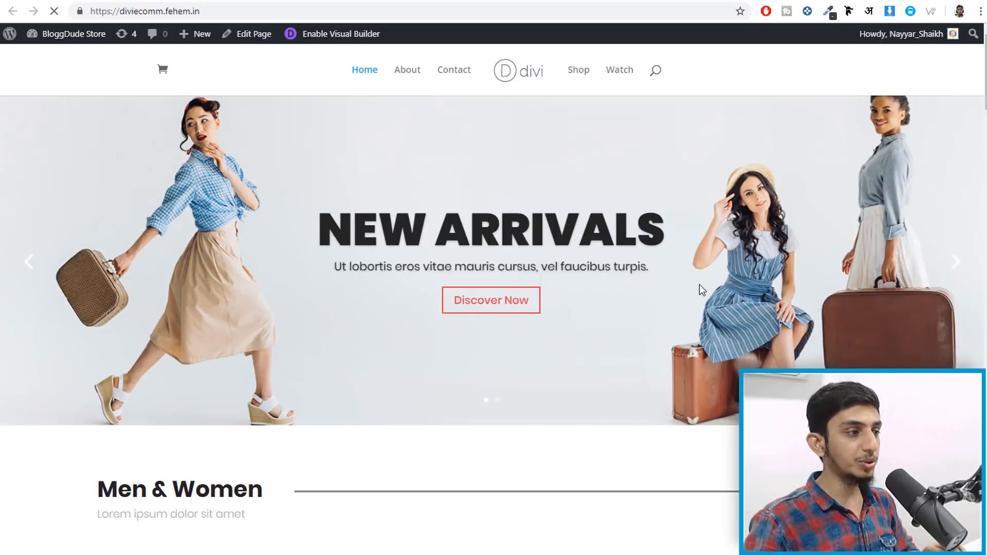
scroll(699, 286, down, 5)
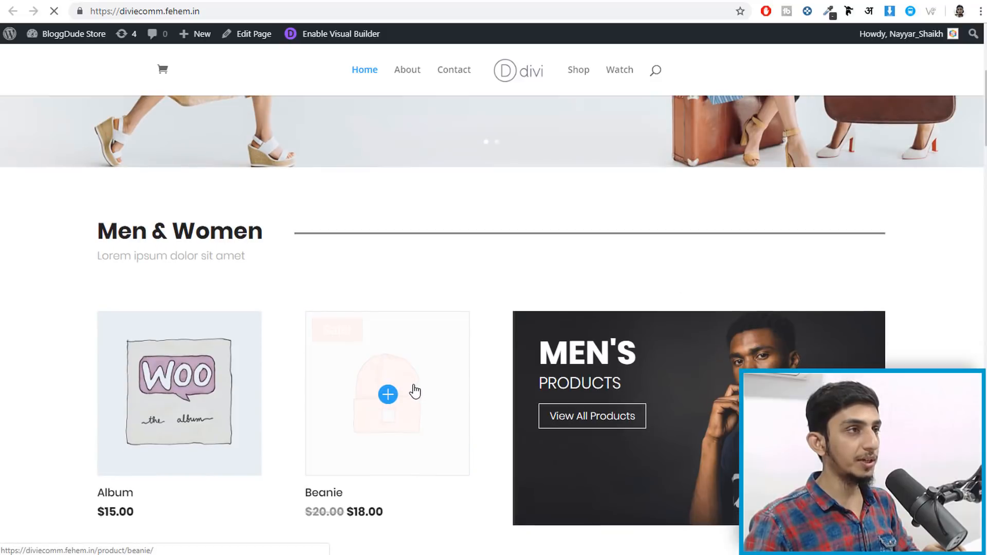
click(417, 387)
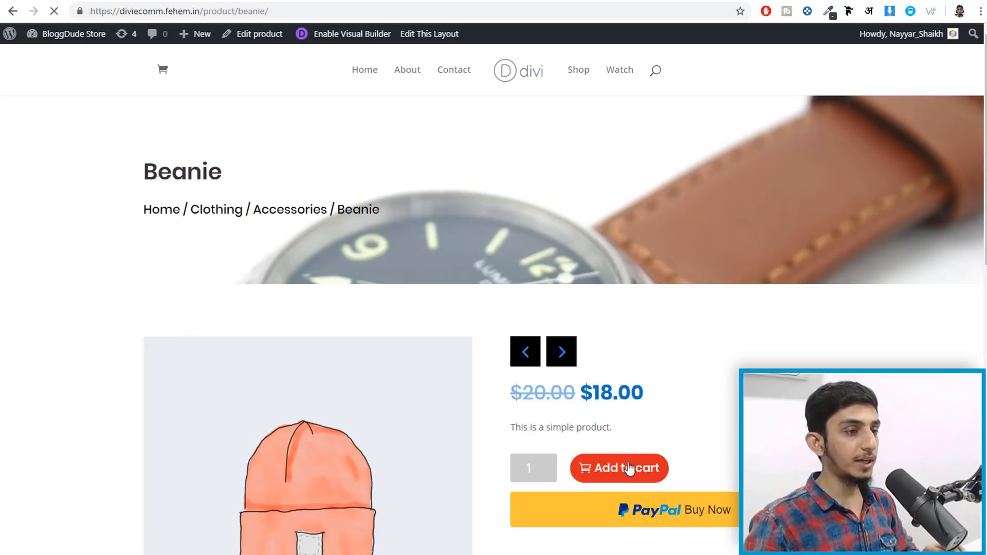
click(163, 70)
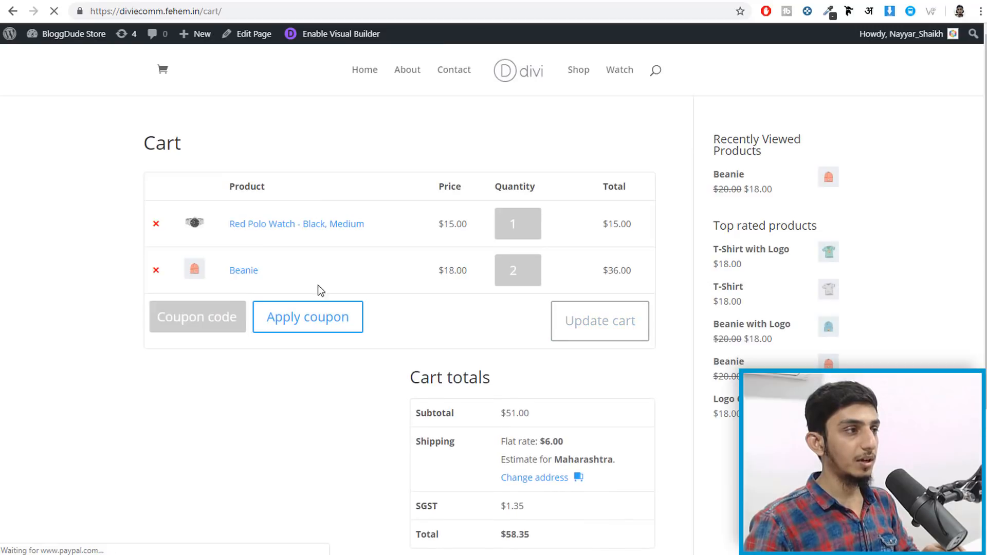
click(536, 272)
click(156, 224)
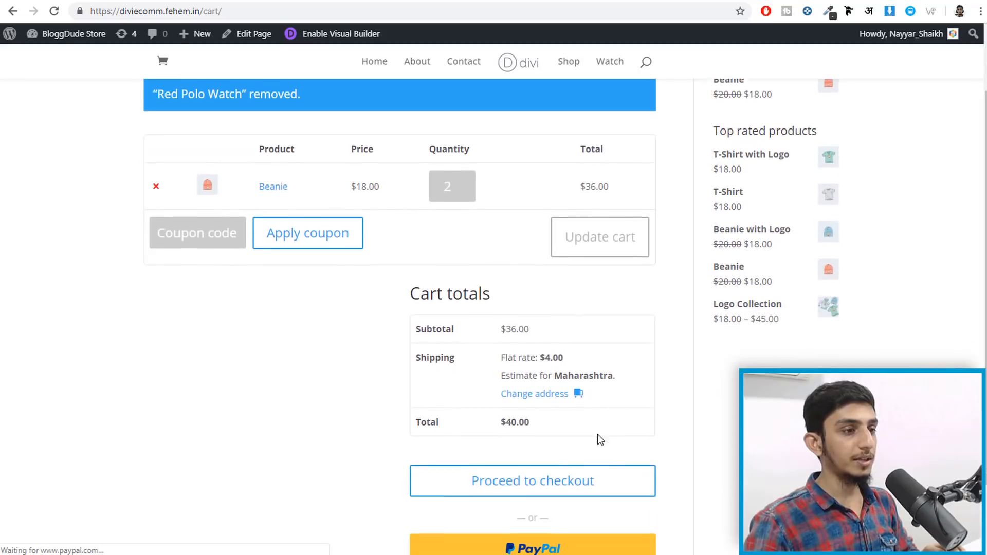
click(572, 483)
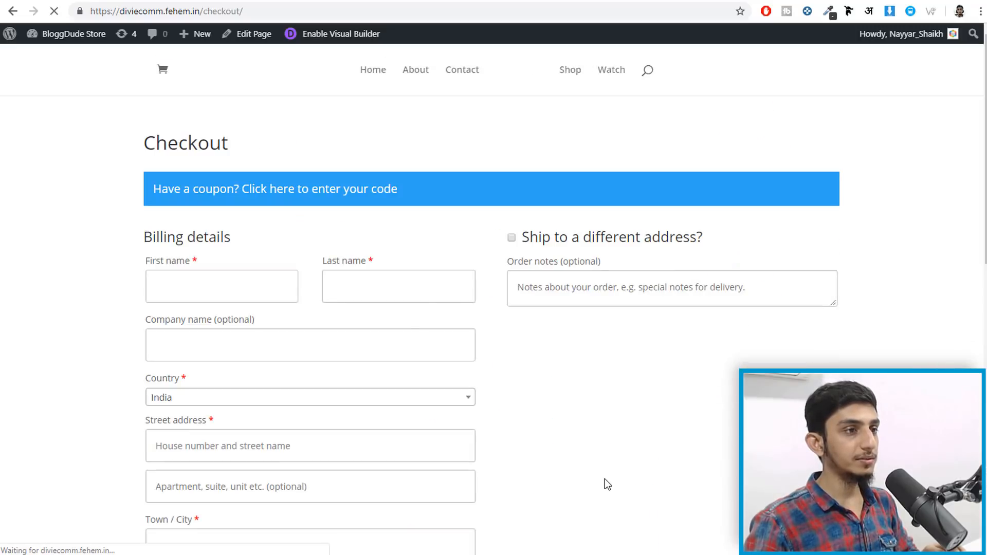
- On checkout, untick and re-tick the Subscribe to our newsletter box
scroll(607, 479, down, 5)
scroll(607, 479, down, 5)
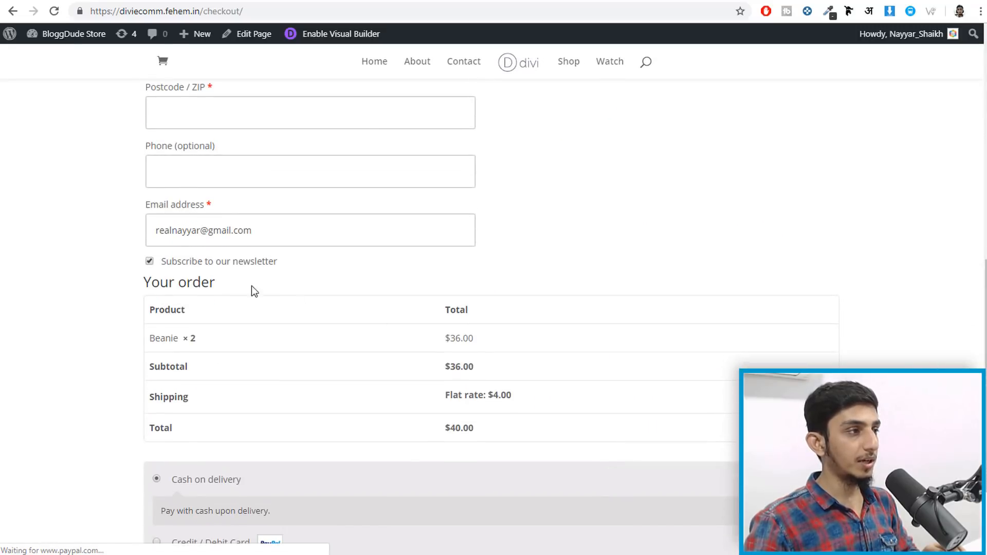
drag(214, 206, 144, 201)
click(148, 266)
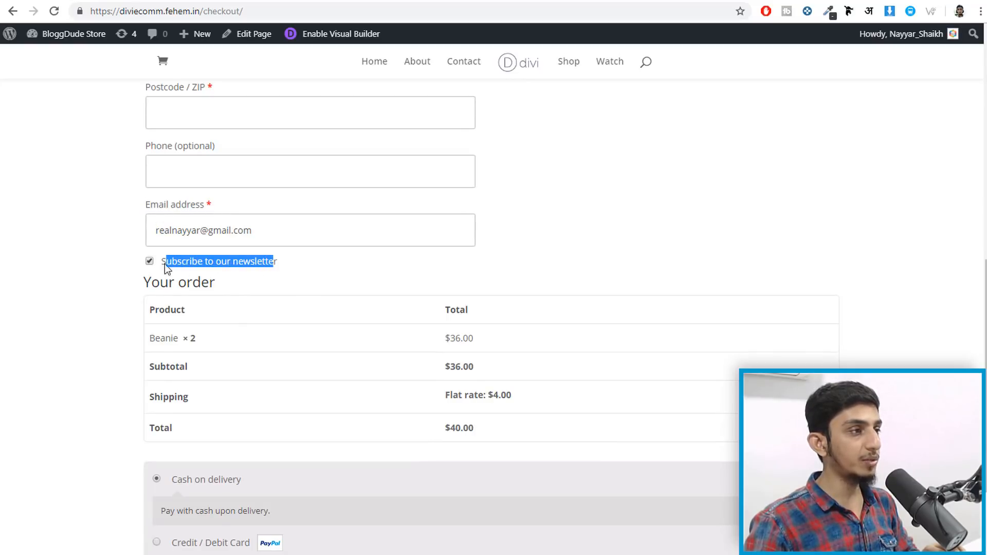
click(224, 263)
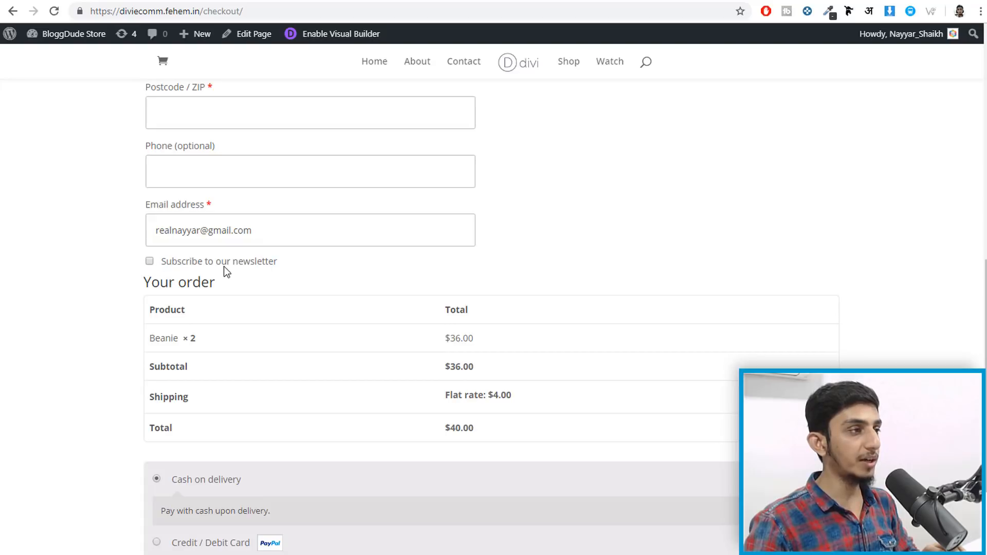
click(150, 261)
scroll(332, 373, down, 2)
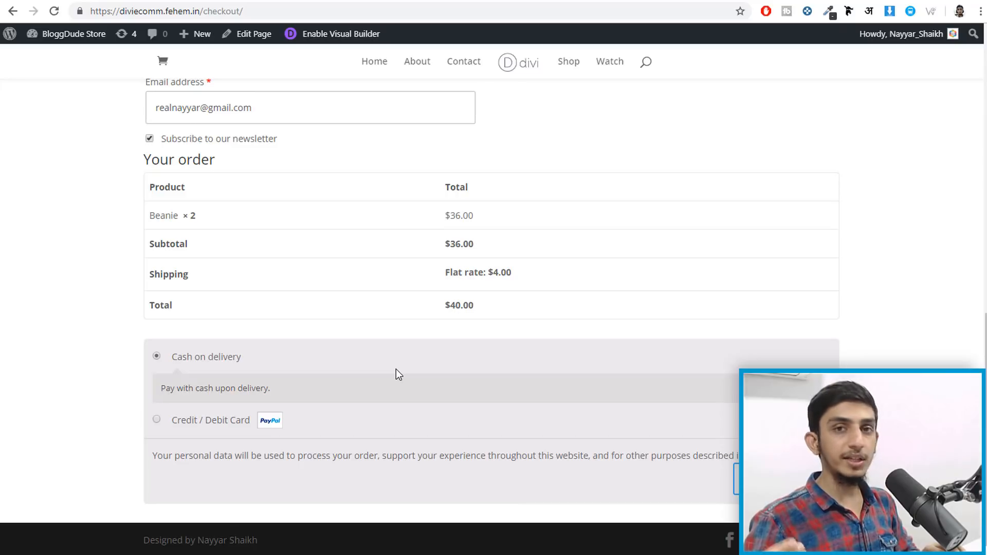
scroll(403, 375, up, 10)
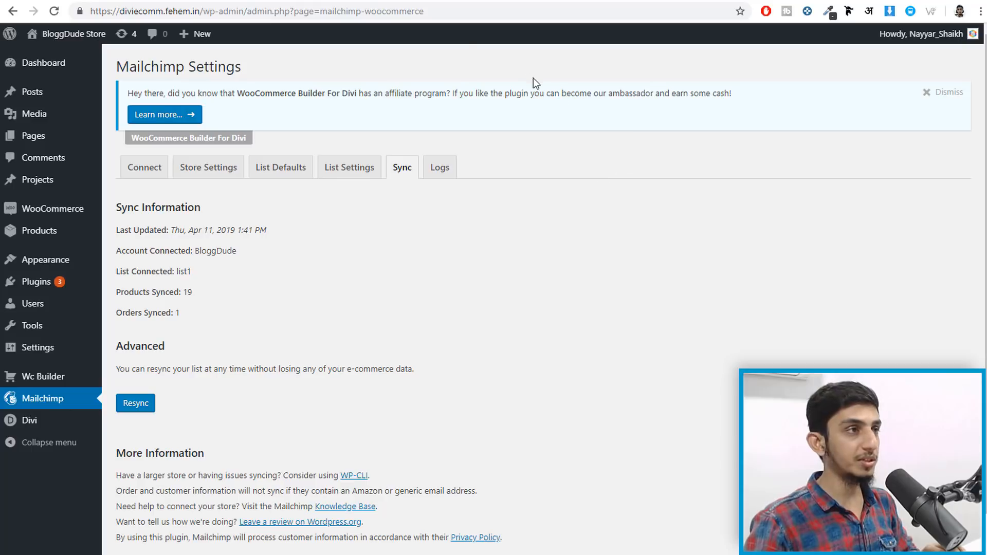
- Return to the Mailchimp tab's Campaigns page
click(385, 2)
scroll(329, 59, up, 3)
click(85, 50)
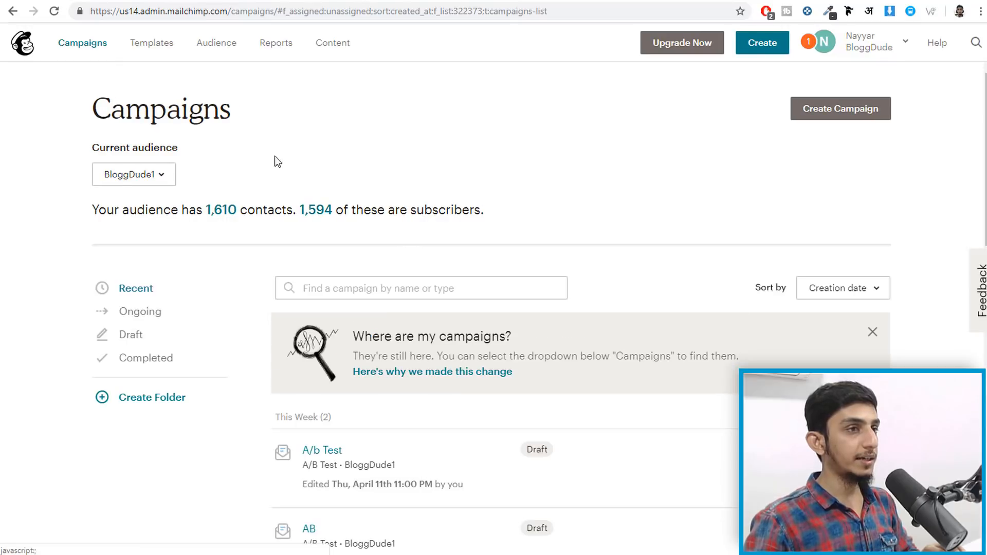
- Create an E-Commerce 'Thank first-time customers' automation for list1 and review its three emails
click(834, 112)
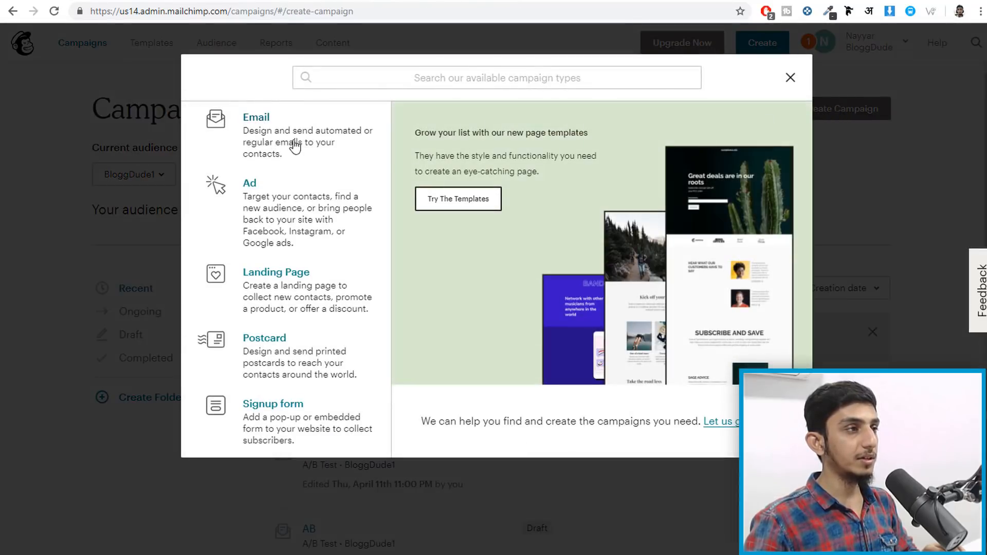
click(292, 144)
click(457, 126)
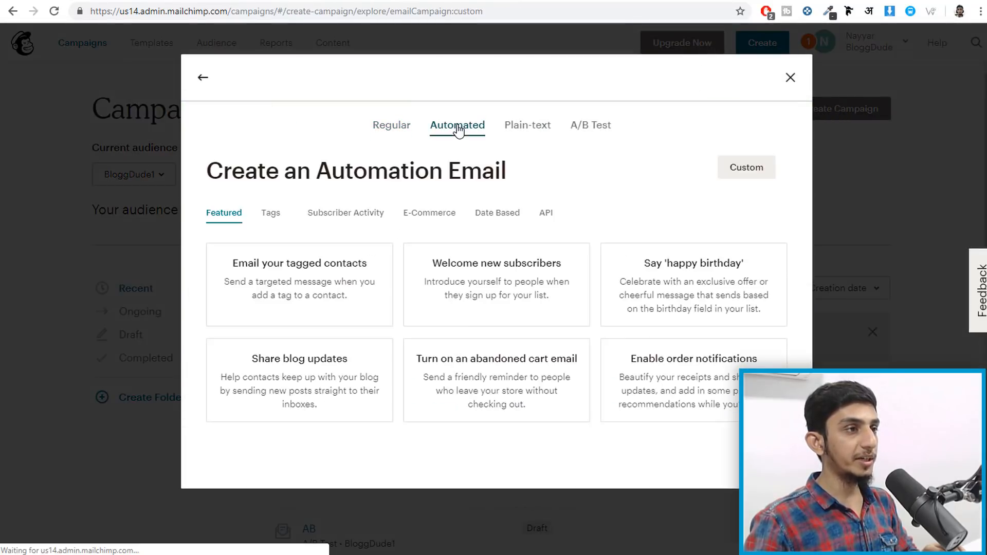
click(431, 227)
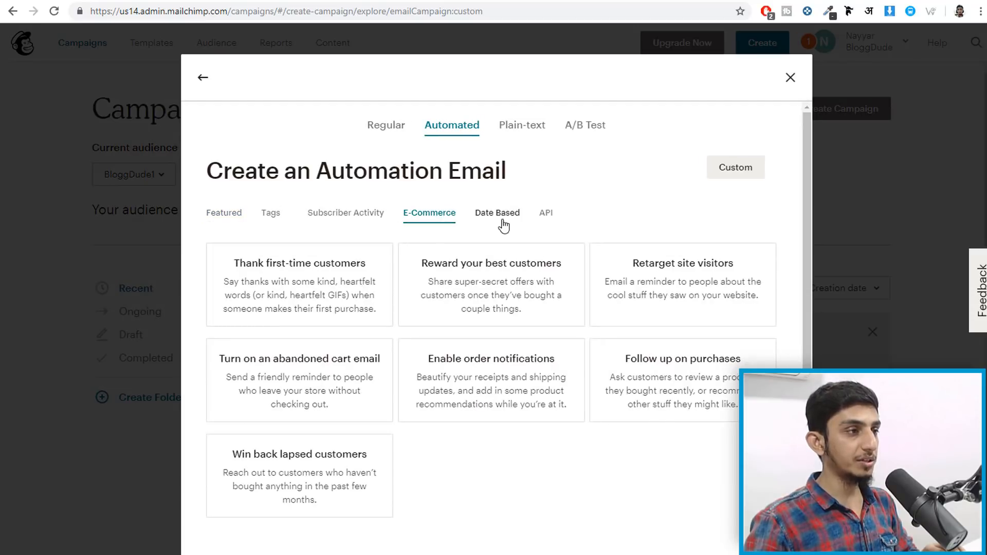
click(306, 291)
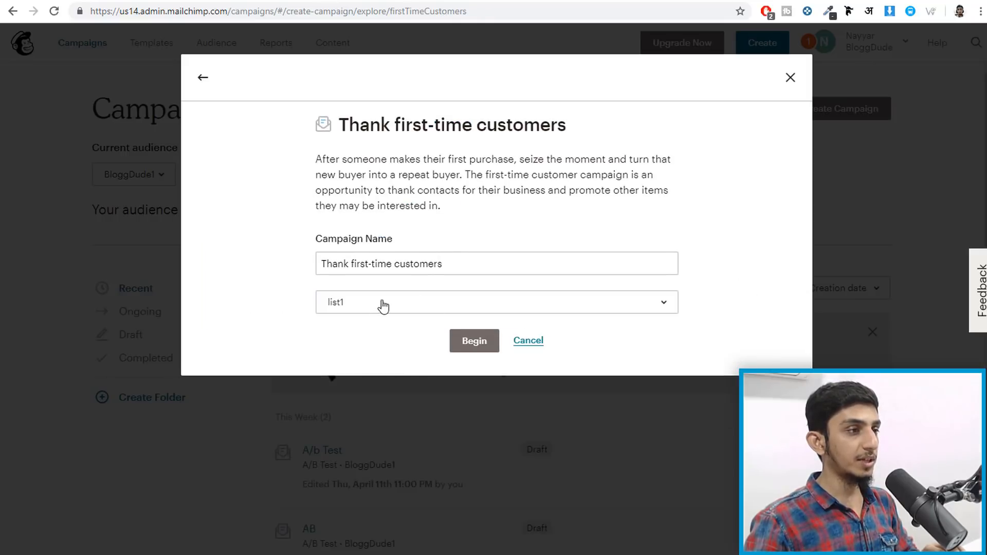
click(487, 345)
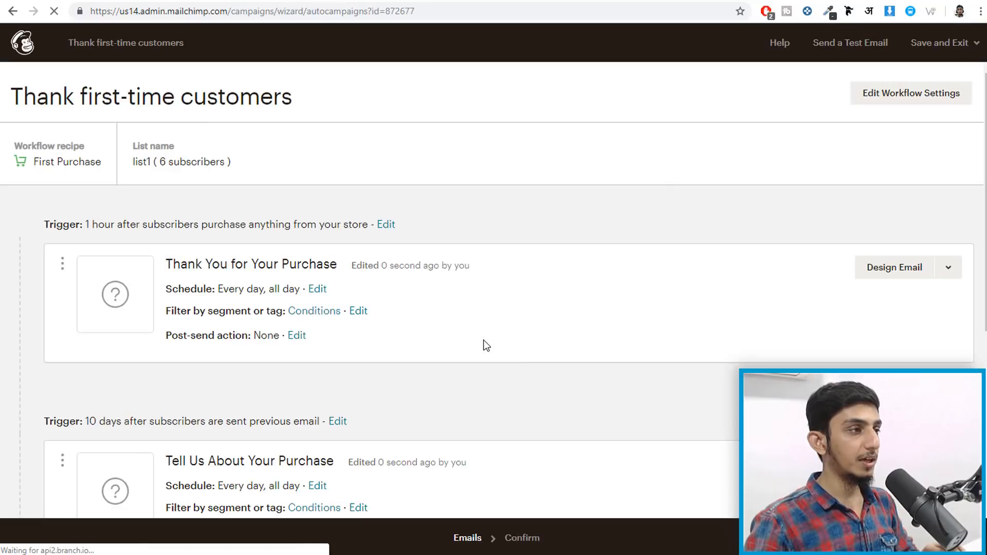
scroll(486, 346, down, 6)
scroll(486, 346, up, 6)
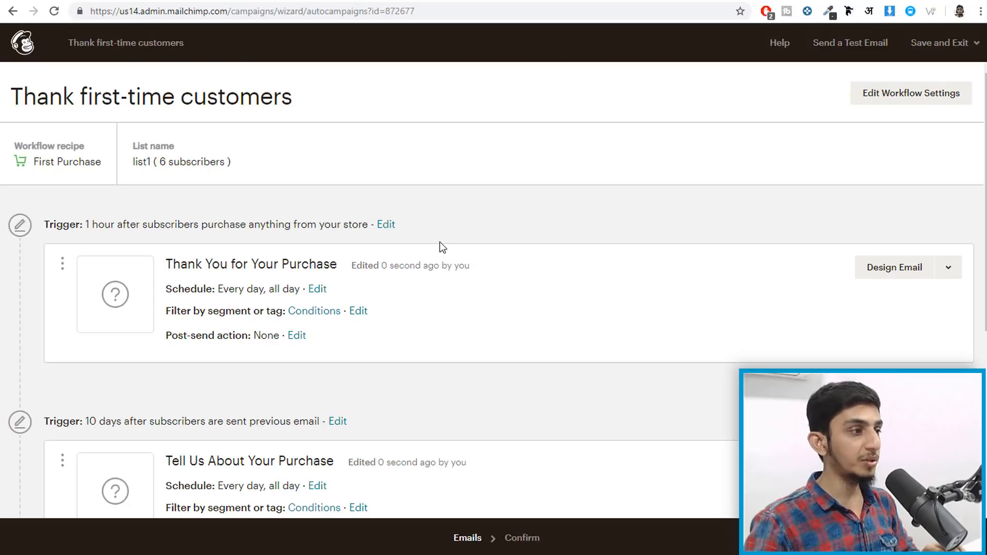
scroll(440, 242, down, 3)
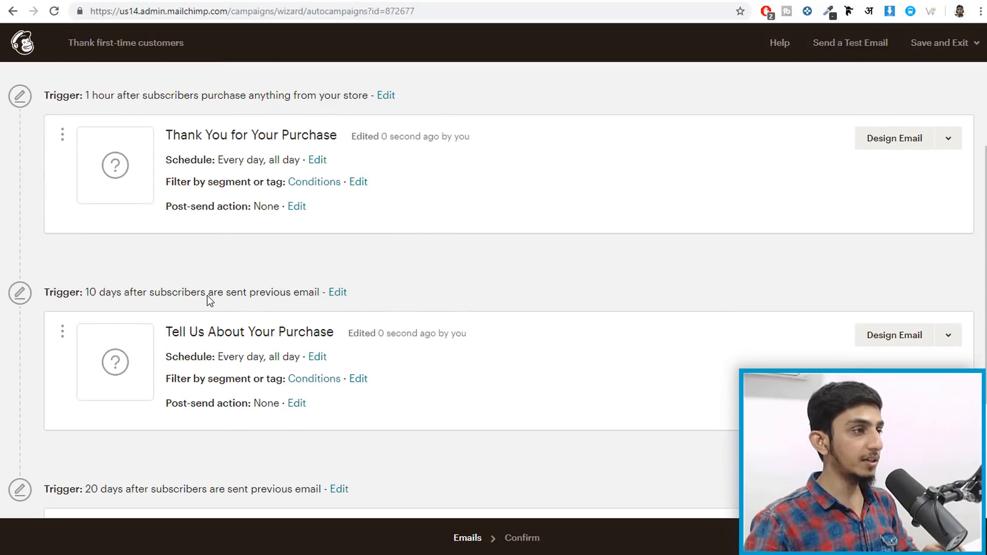
scroll(307, 299, down, 1)
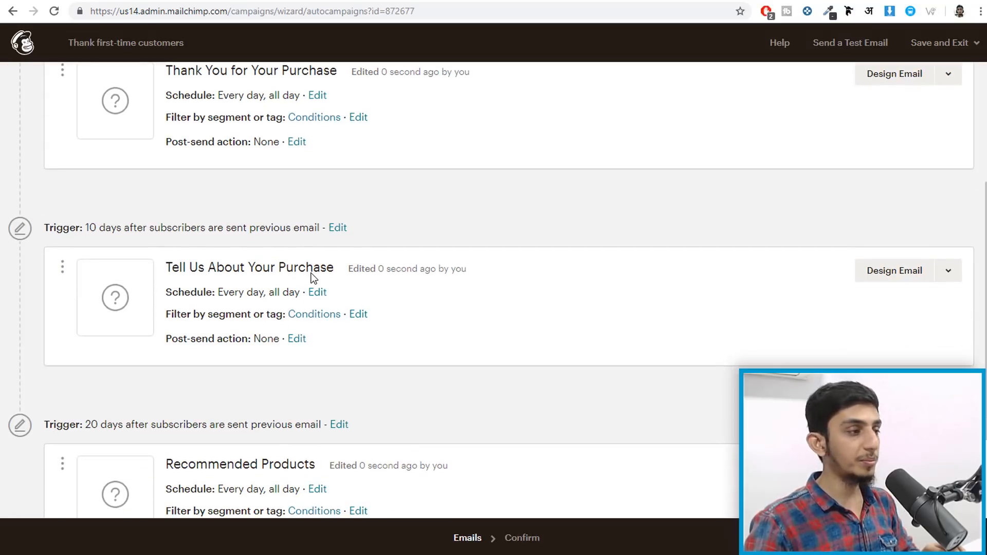
scroll(313, 278, down, 2)
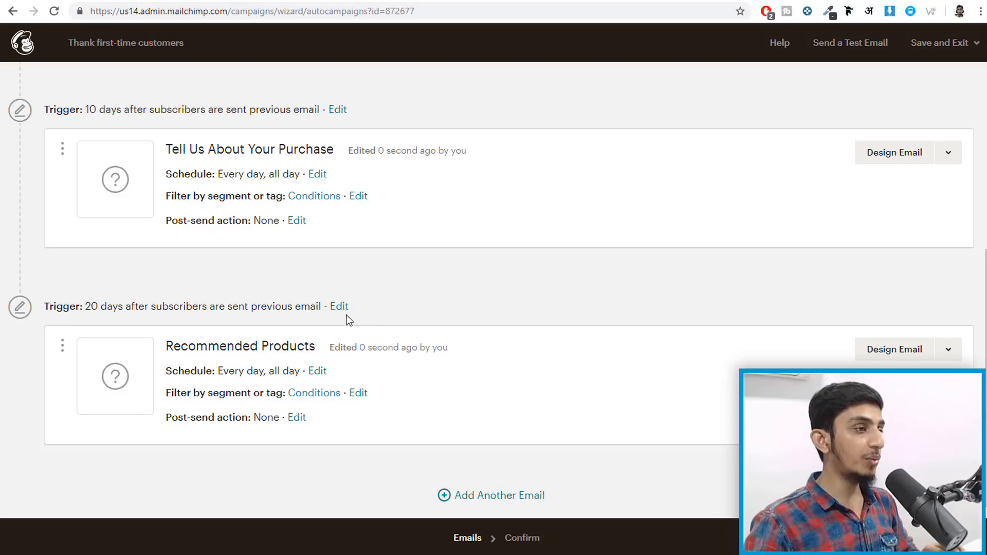
scroll(344, 319, up, 5)
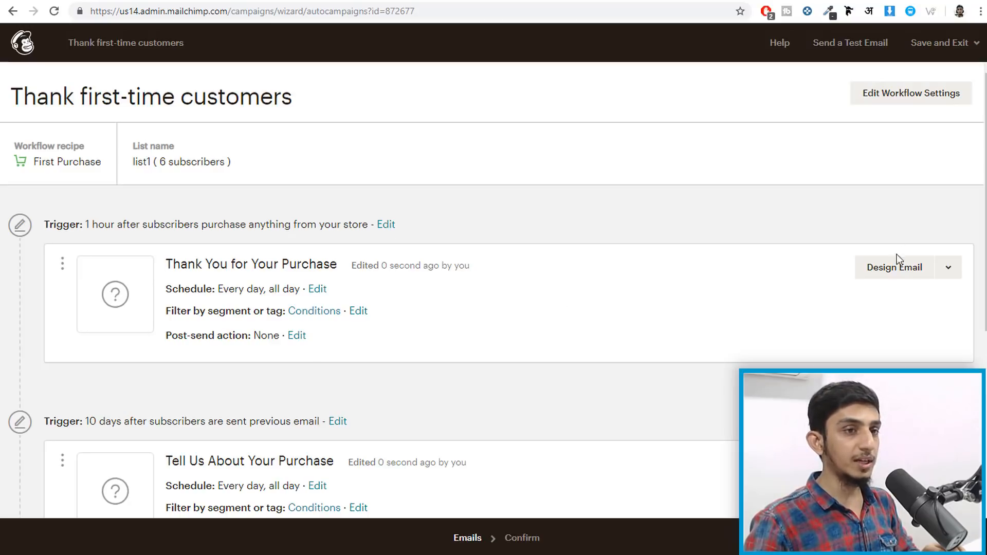
- Give the first email the subject 'Thank You for Your Purchase'
click(898, 272)
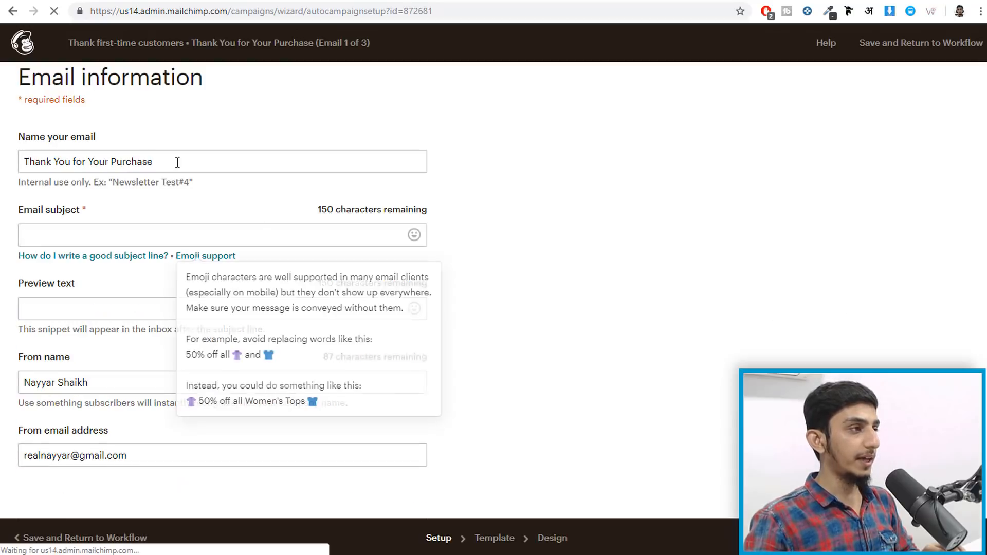
click(111, 229)
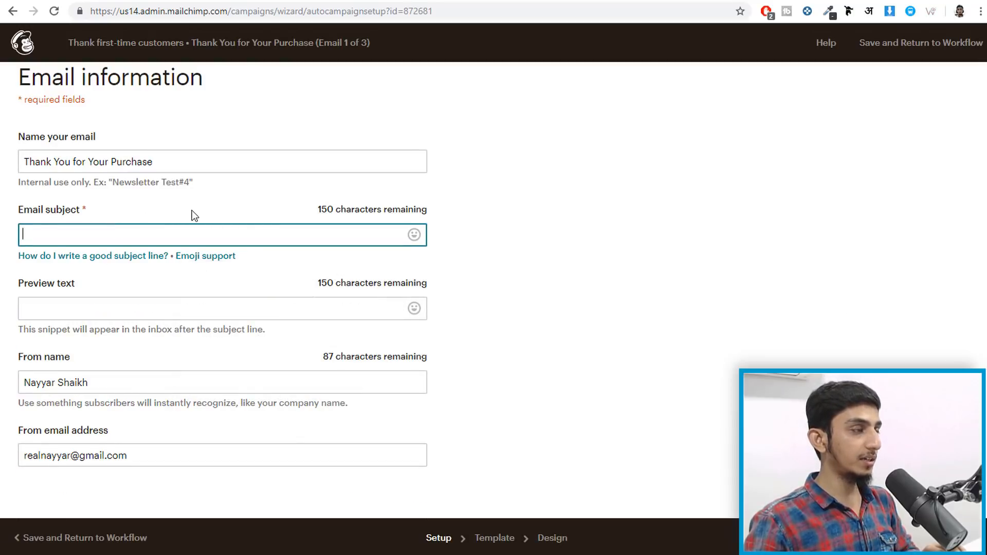
text(Than)
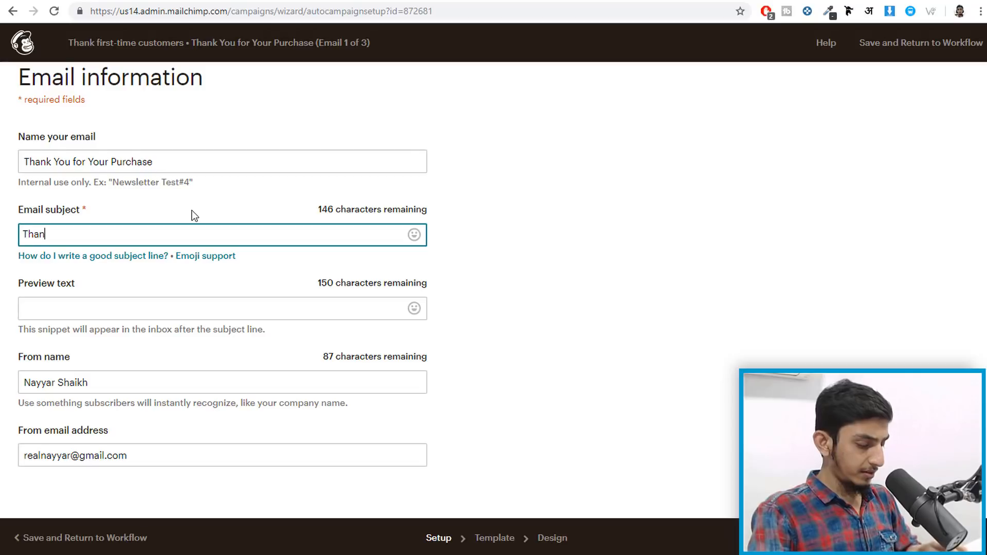
text(k You )
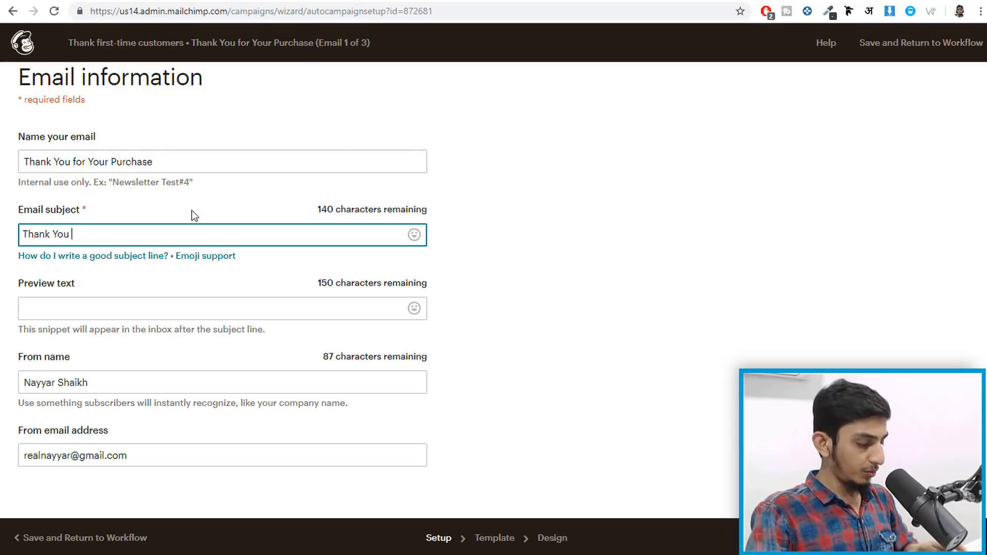
text(for Your)
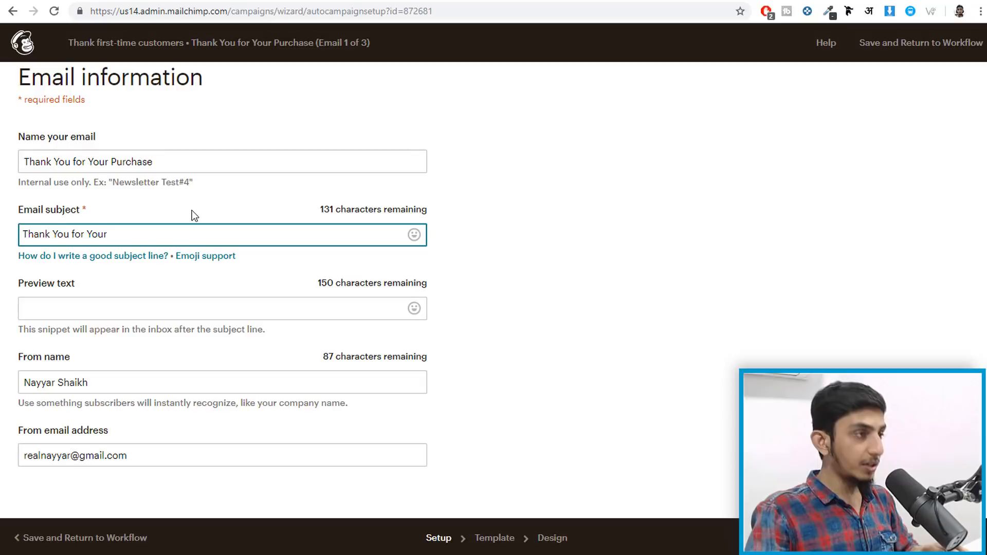
key(BackSpace)
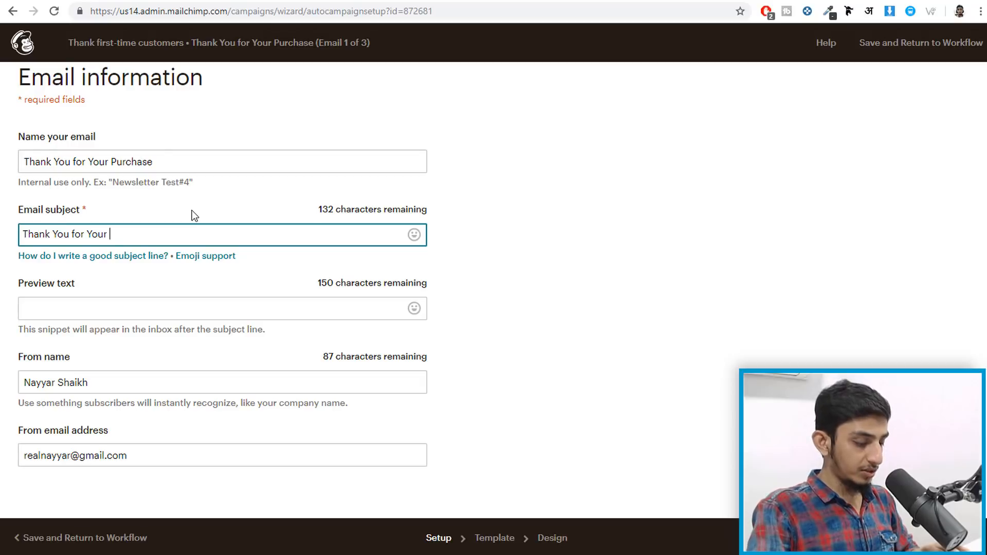
text(Purchas)
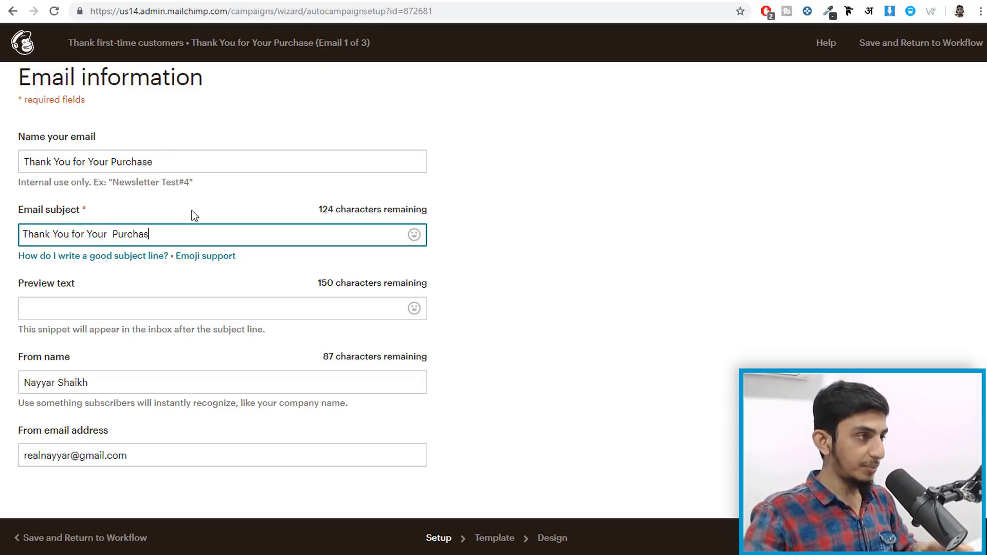
text(es)
key(BackSpace)
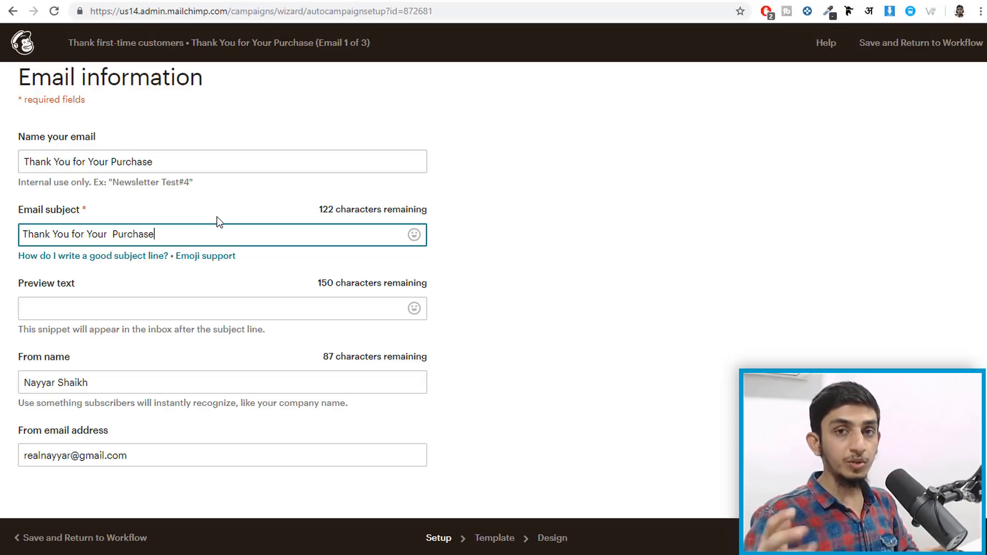
- Copy the subject into the preview text and proceed to template selection
key(ctrl+a)
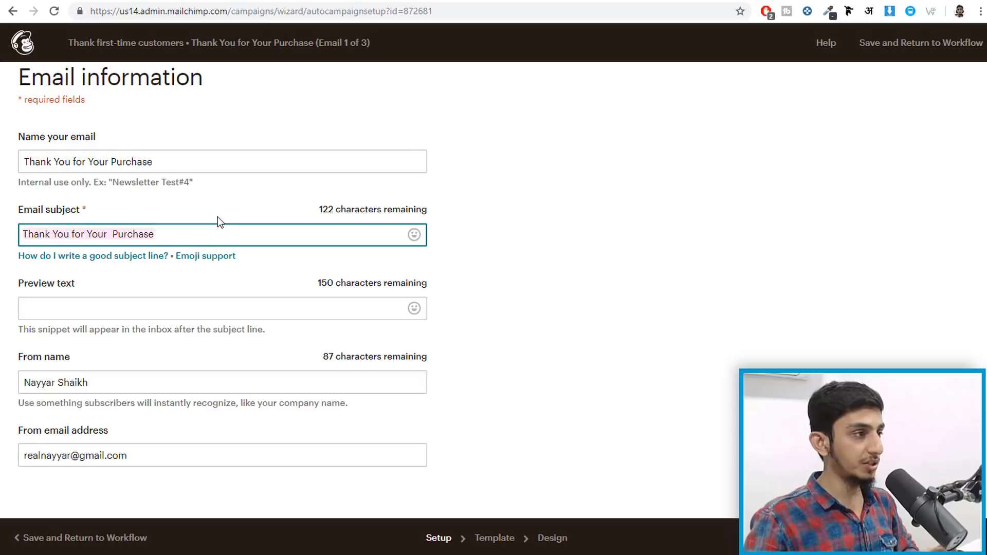
key(ctrl+c)
click(149, 308)
key(ctrl+v)
click(500, 311)
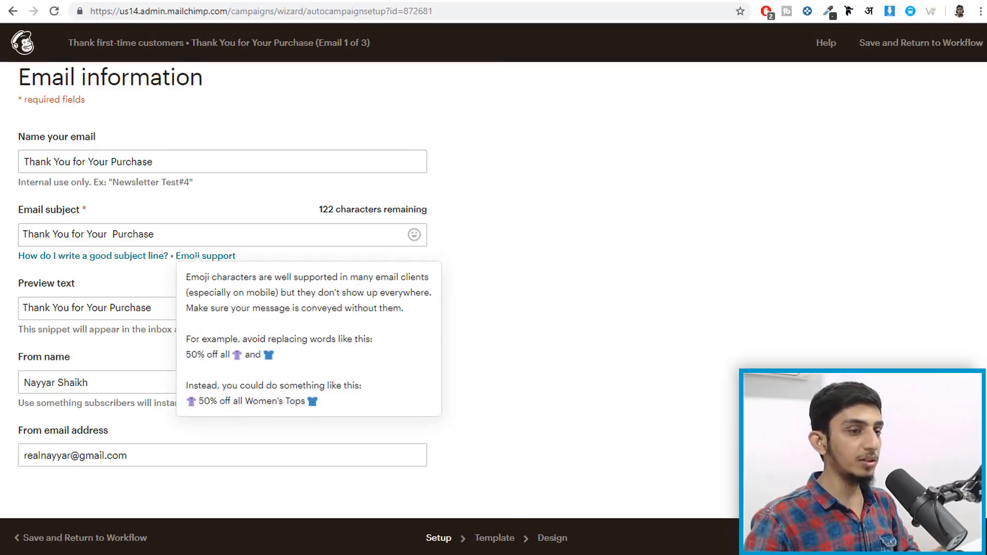
click(960, 538)
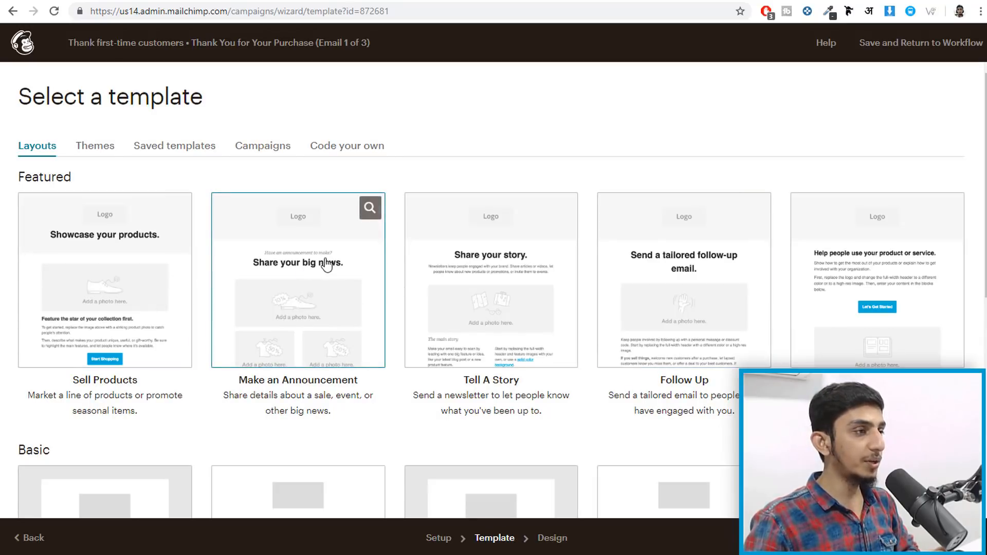
- Base the Thank You for Your Purchase email on the basic 1 Column layout
scroll(402, 244, down, 4)
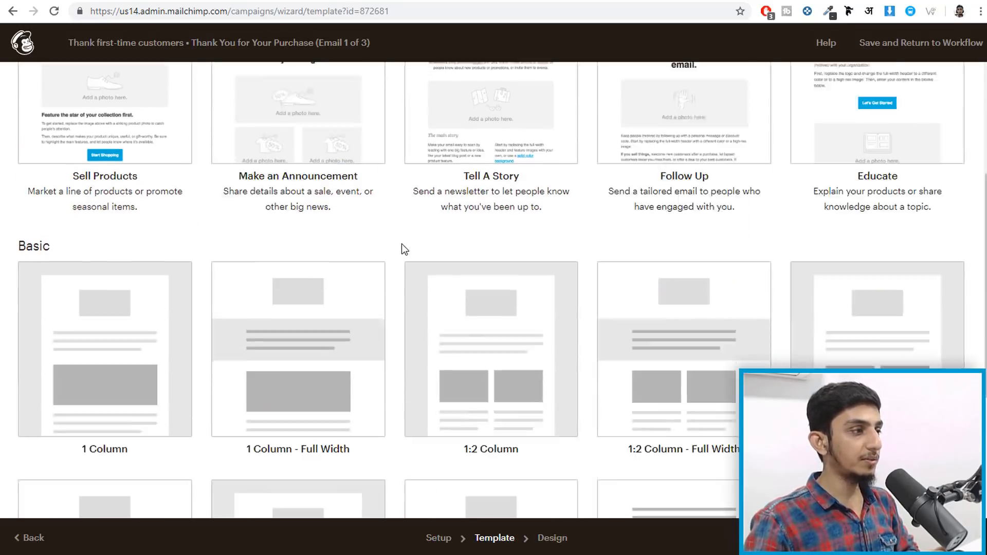
scroll(402, 250, down, 2)
click(108, 221)
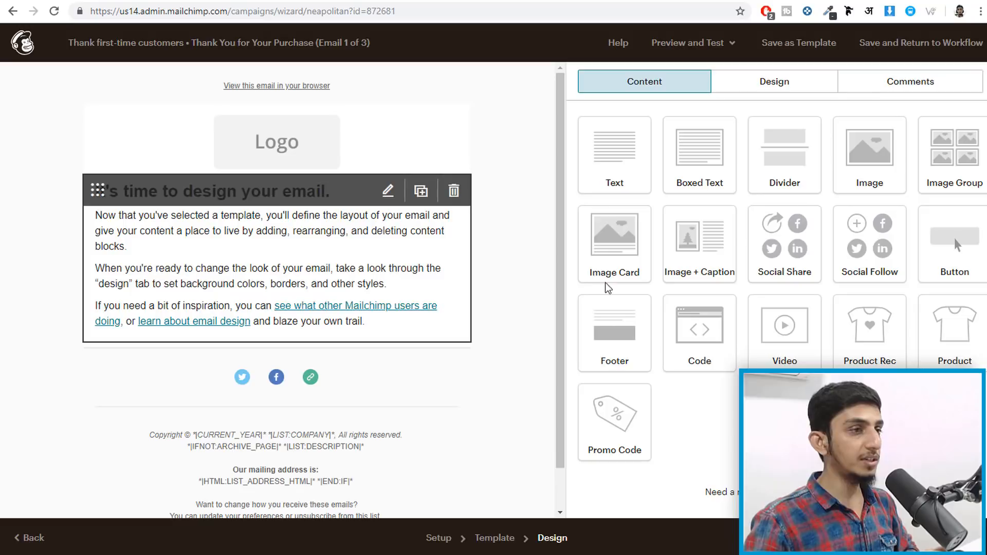
- Replace the text block's heading with 'Thank You for Your Purchase'
click(276, 295)
triple_click(774, 204)
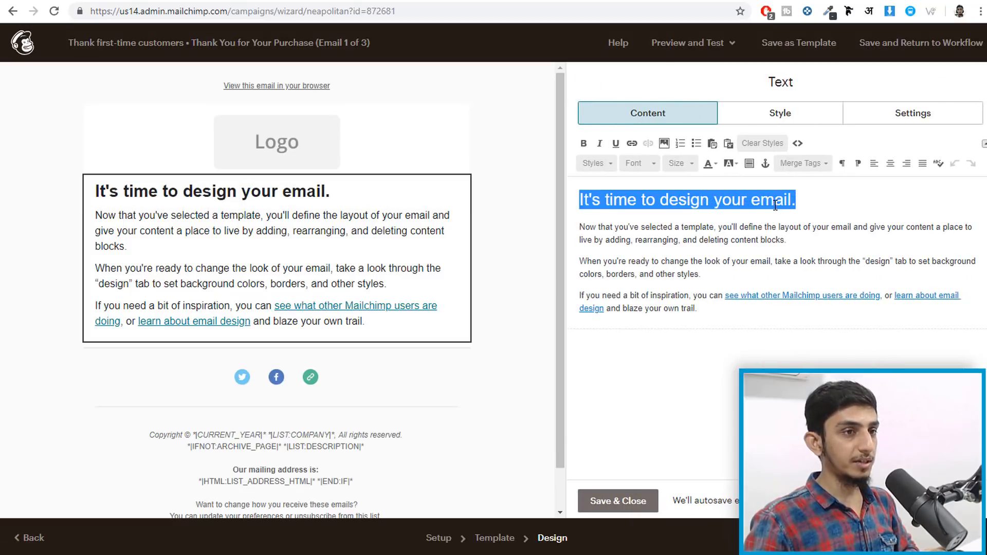
click(791, 201)
drag(585, 202, 518, 184)
text(Thank Yopu)
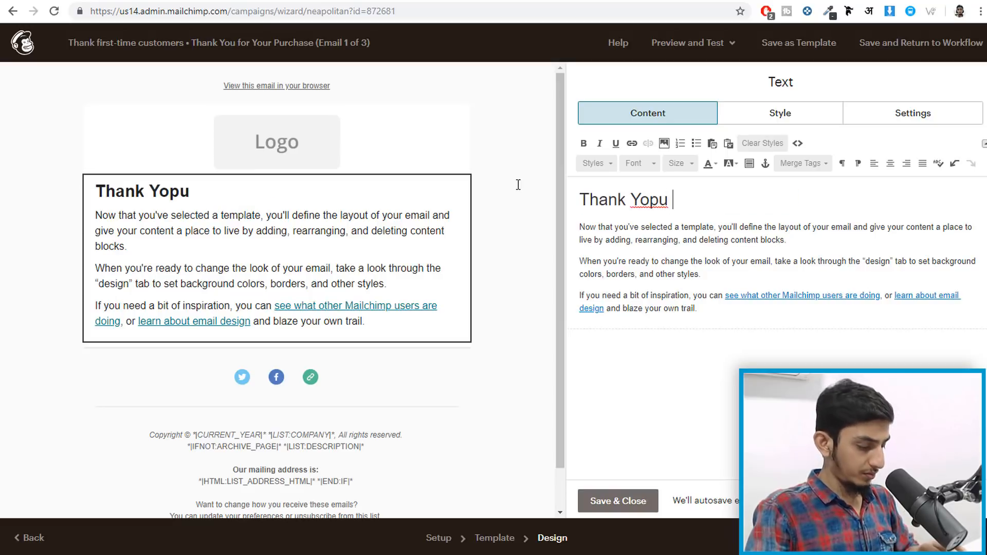
key(BackSpace)
key(BackSpace)
key(BackSpace)
text(u f)
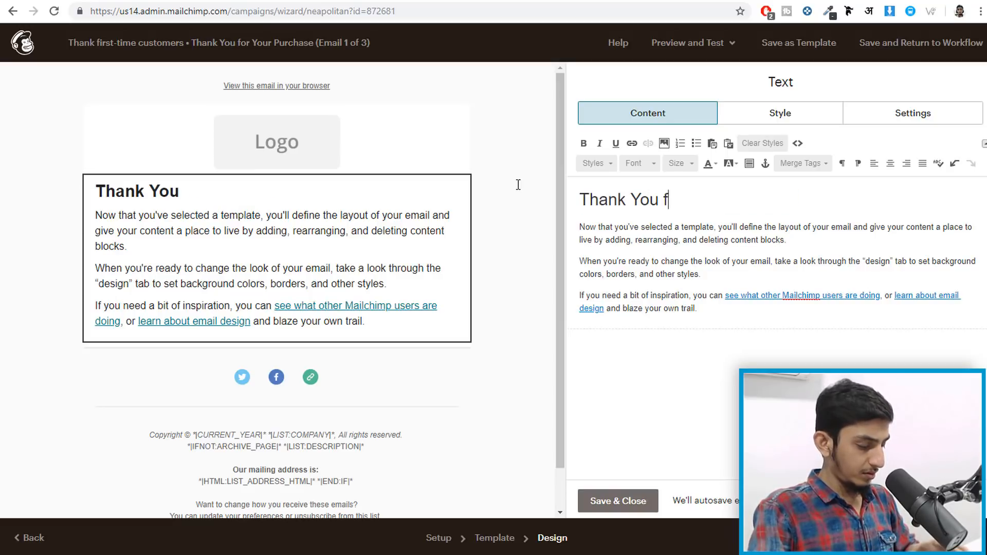
text(or Your )
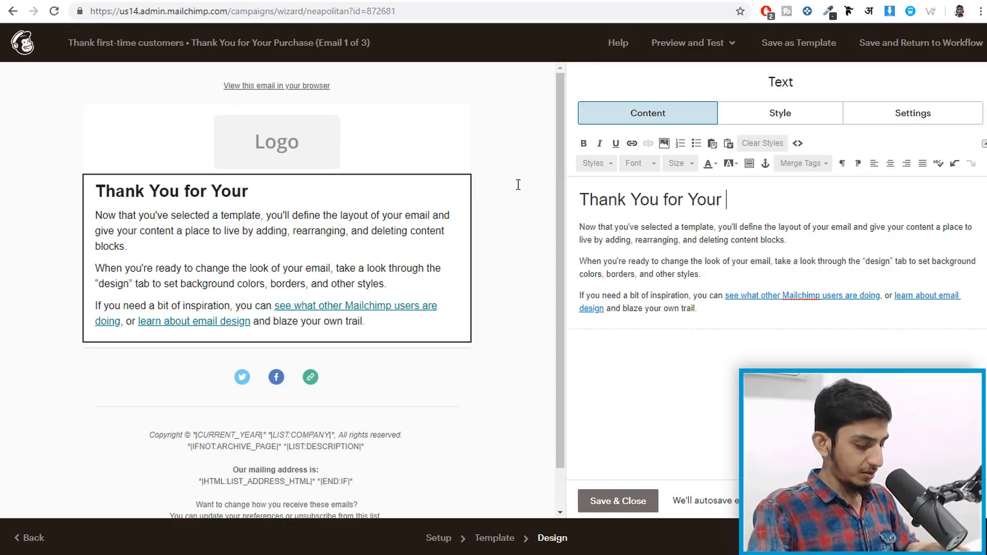
text(Purchase)
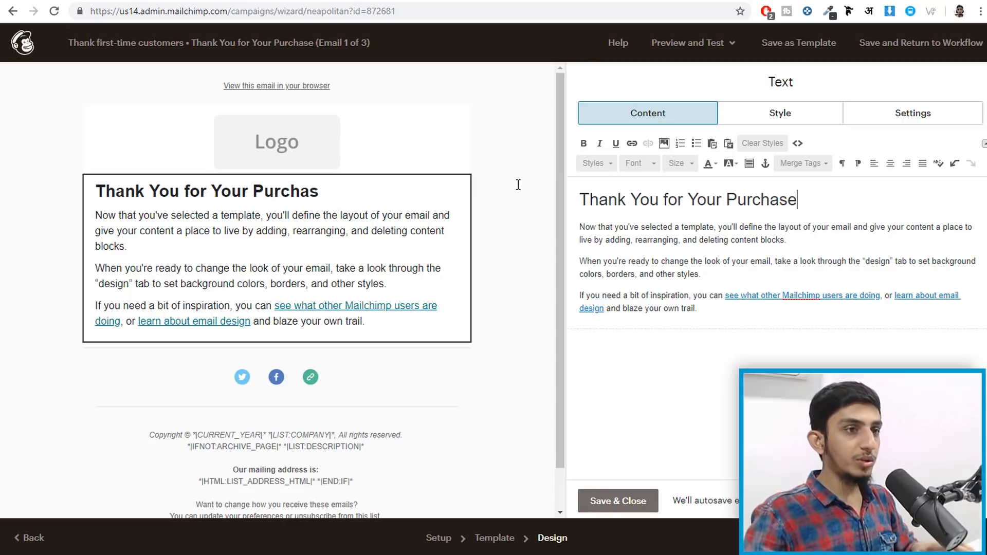
- Rewrite the first paragraph about the coupon code, making 20OFF bold and red
drag(781, 239, 569, 224)
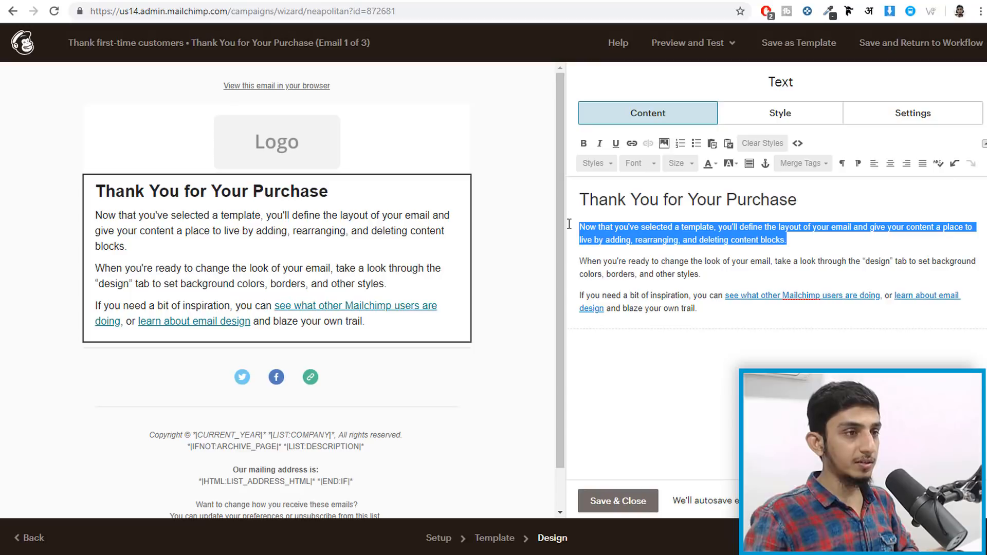
text(Cou)
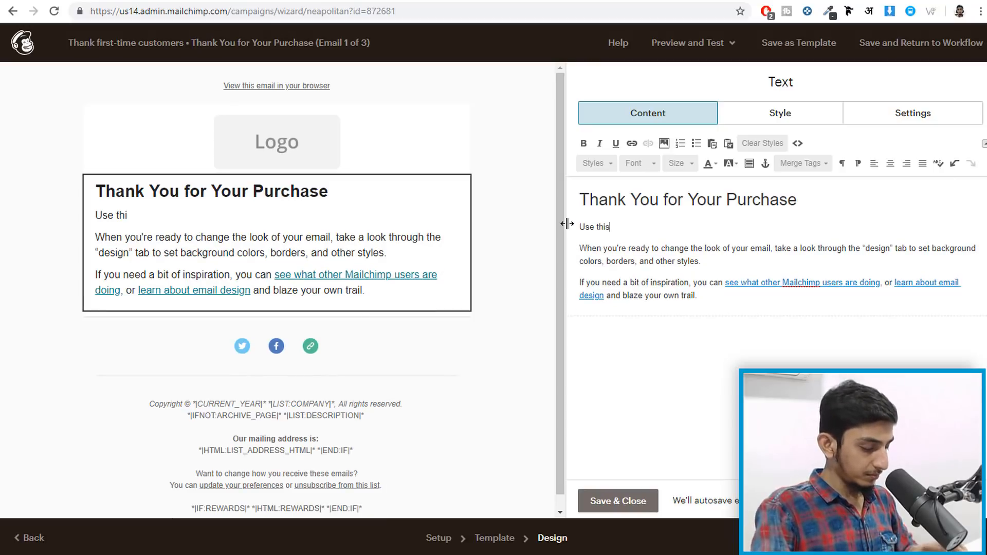
text( Coupon Code)
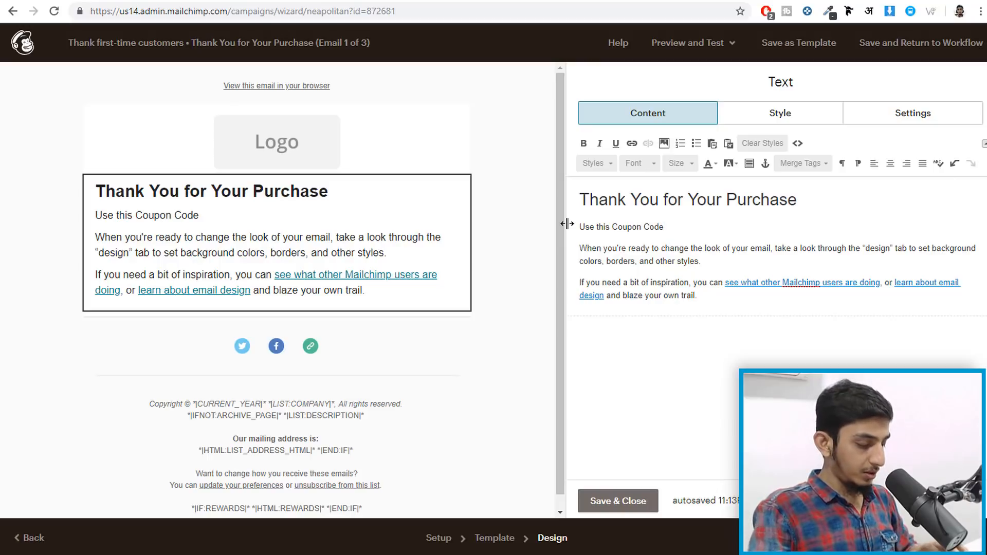
text( you'll )
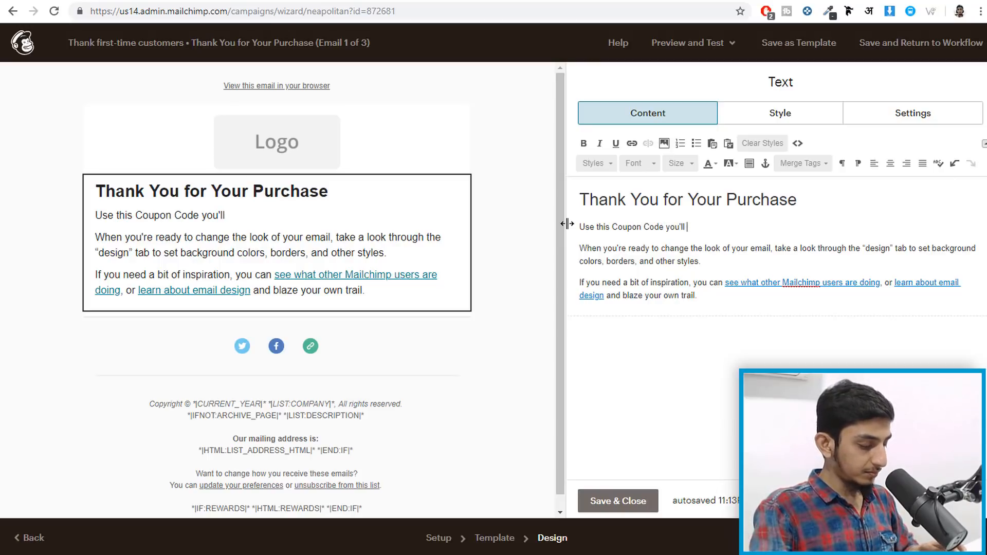
text(get)
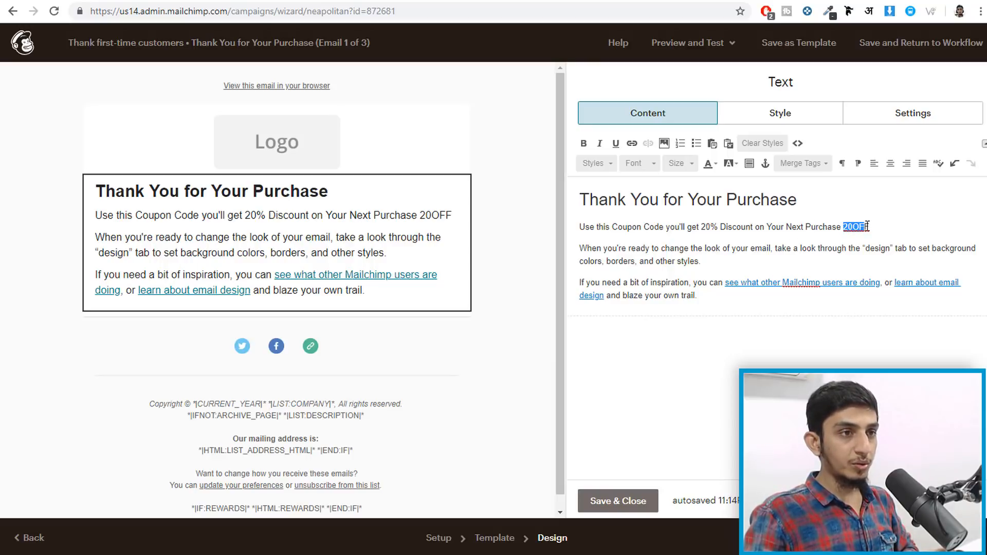
click(585, 144)
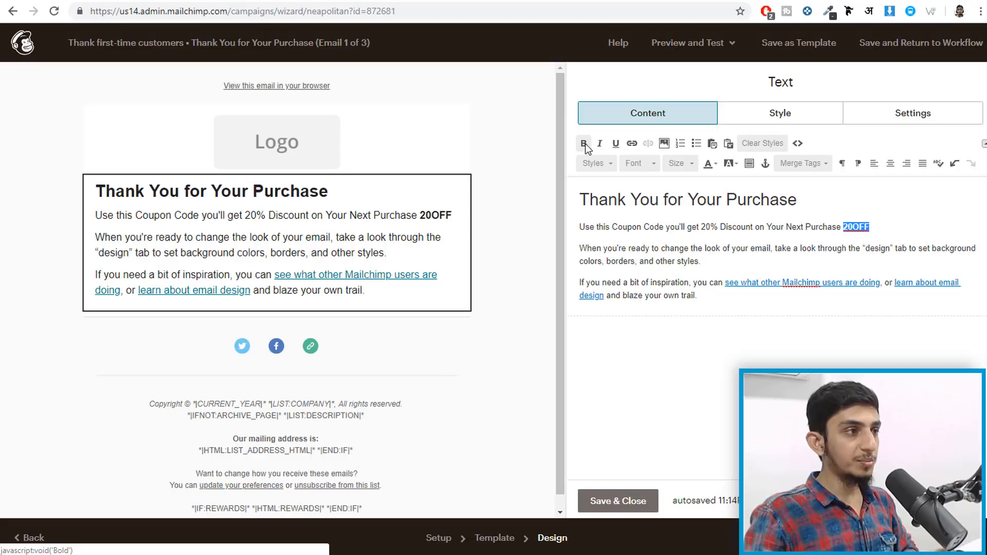
click(715, 164)
click(714, 213)
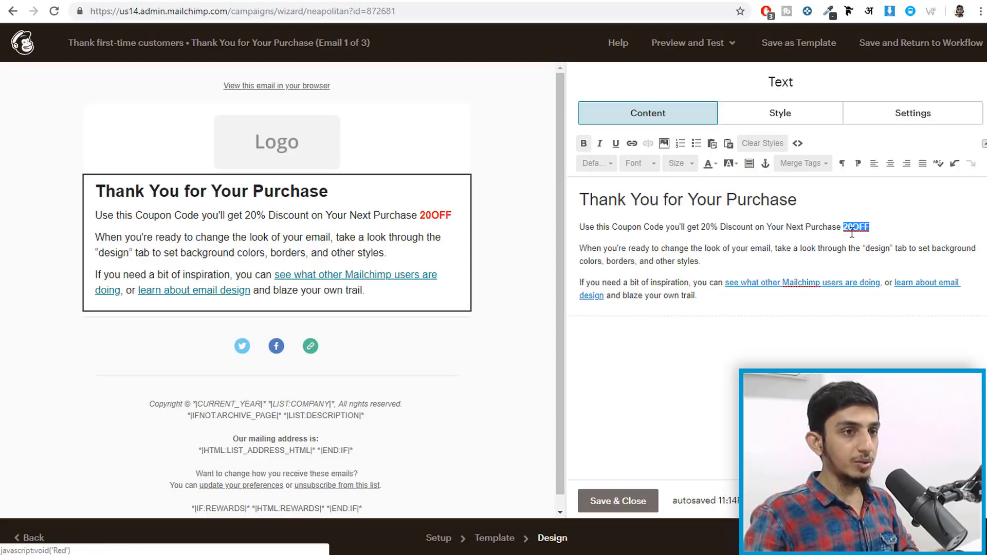
click(914, 228)
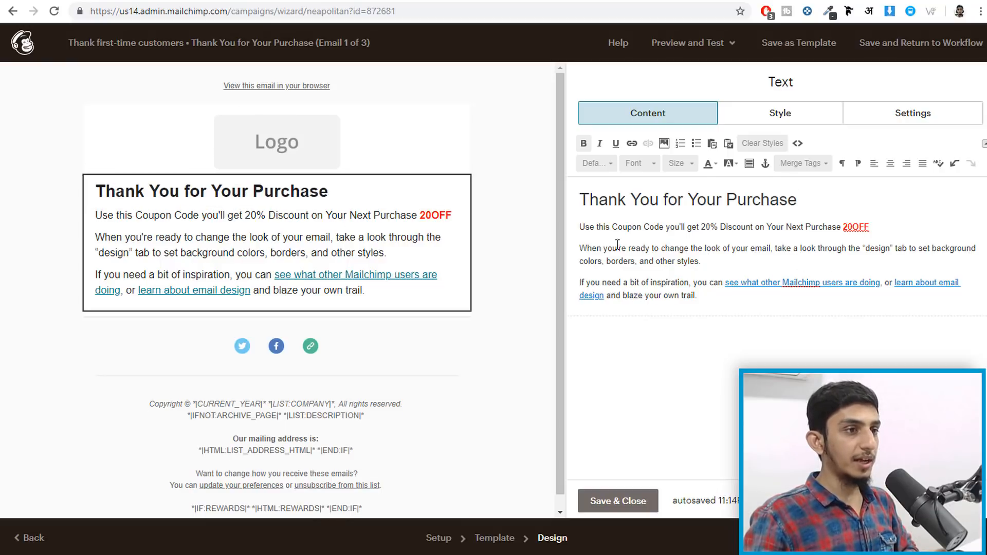
- Delete all three body paragraphs and save the text block
drag(580, 226, 712, 295)
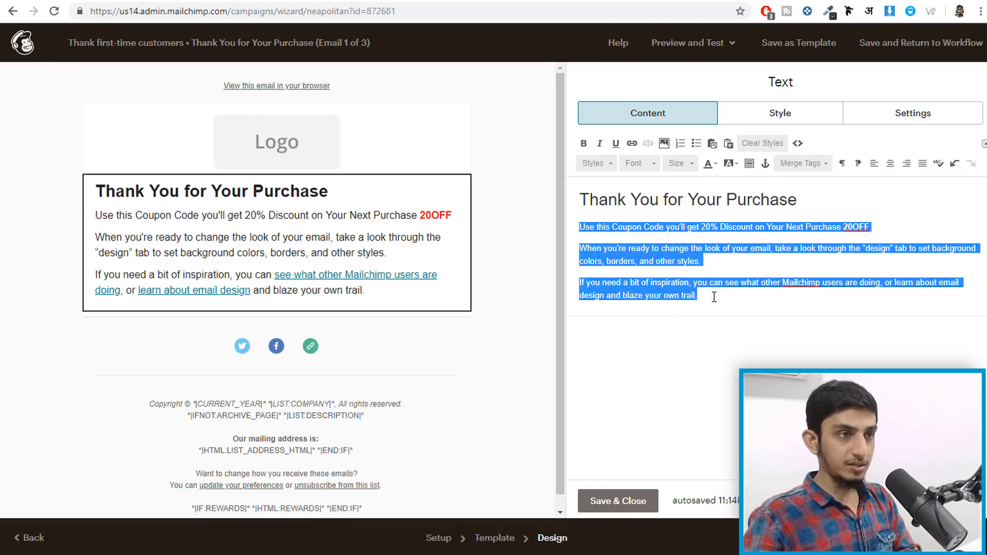
key(BackSpace)
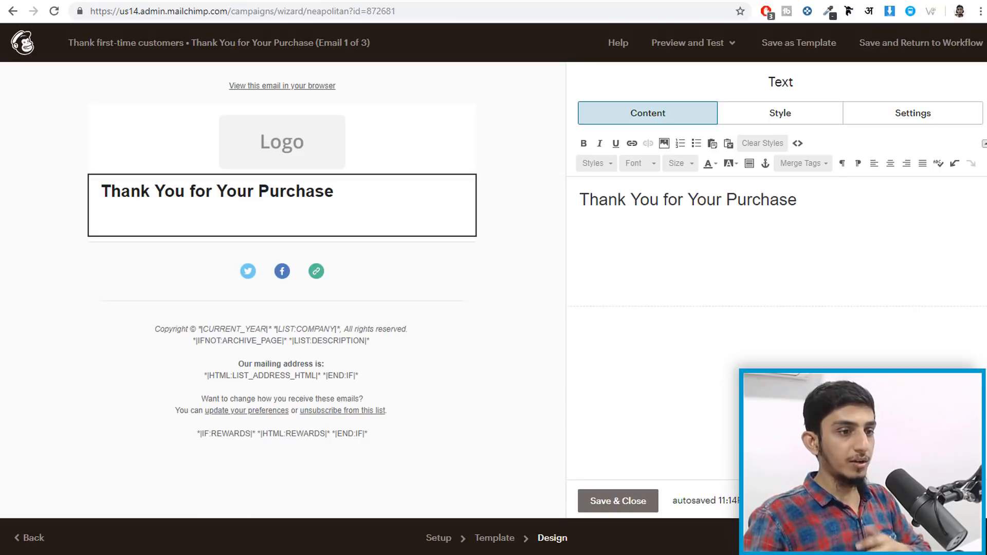
click(639, 506)
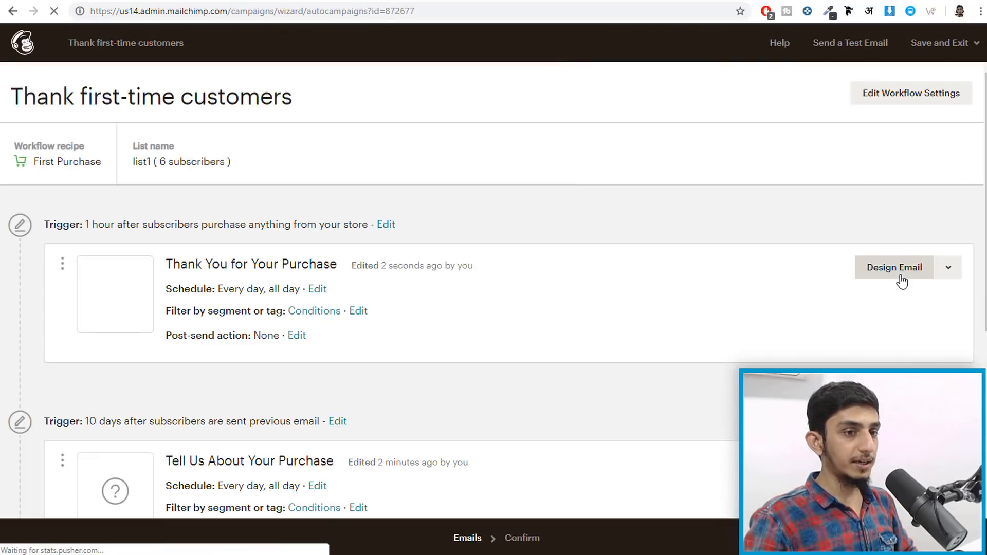
- Review the workflow's Confirm summary, go back, then return to the Mailchimp dashboard
click(958, 538)
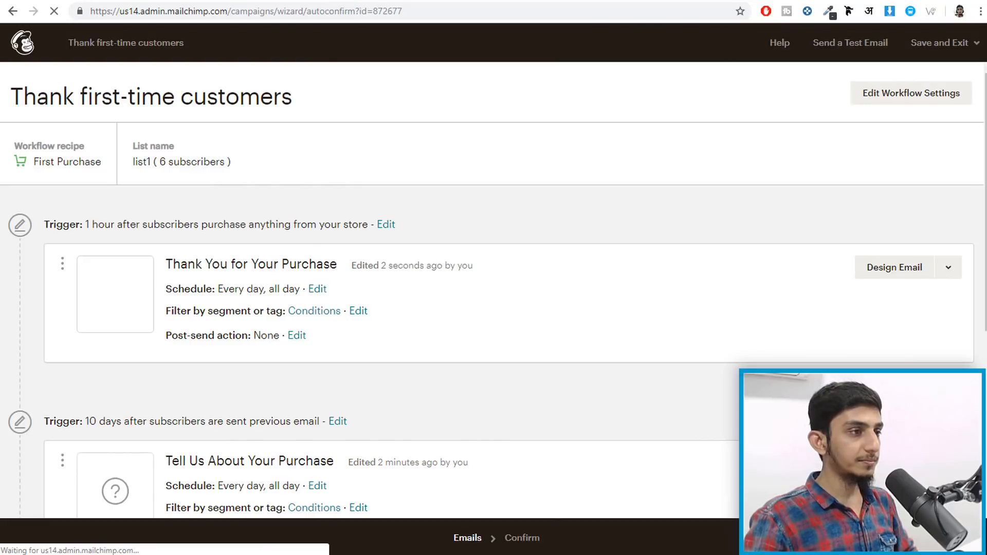
scroll(375, 298, down, 3)
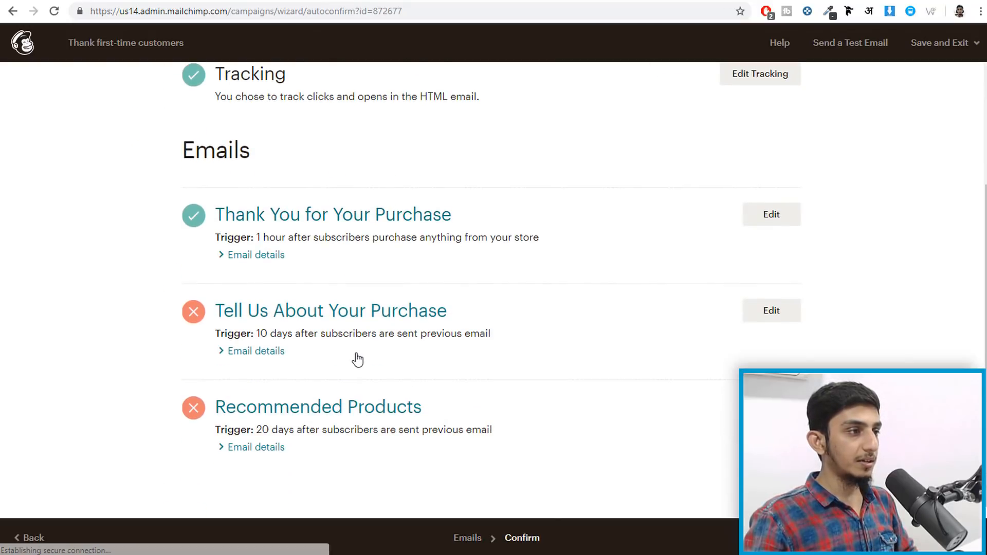
scroll(303, 311, up, 3)
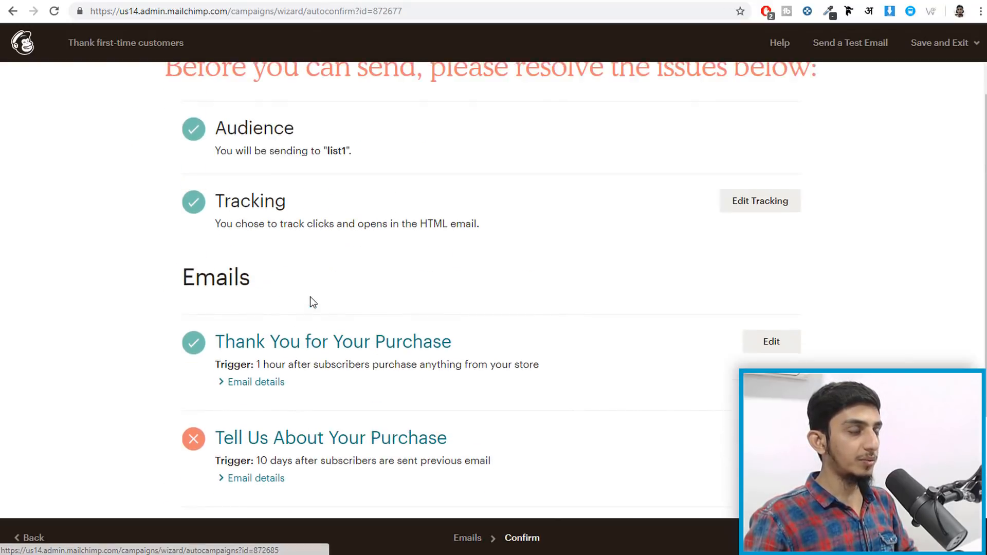
scroll(311, 302, down, 3)
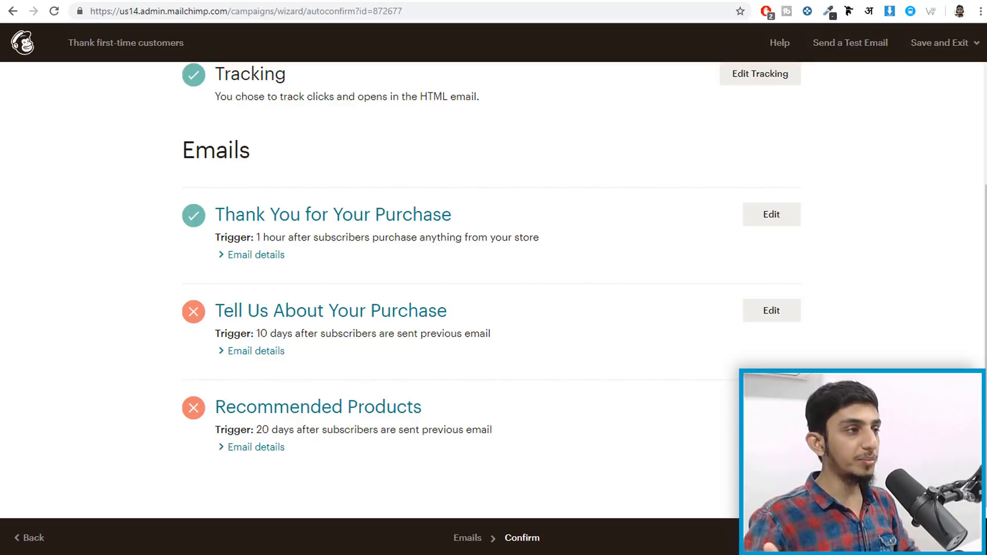
scroll(650, 372, up, 3)
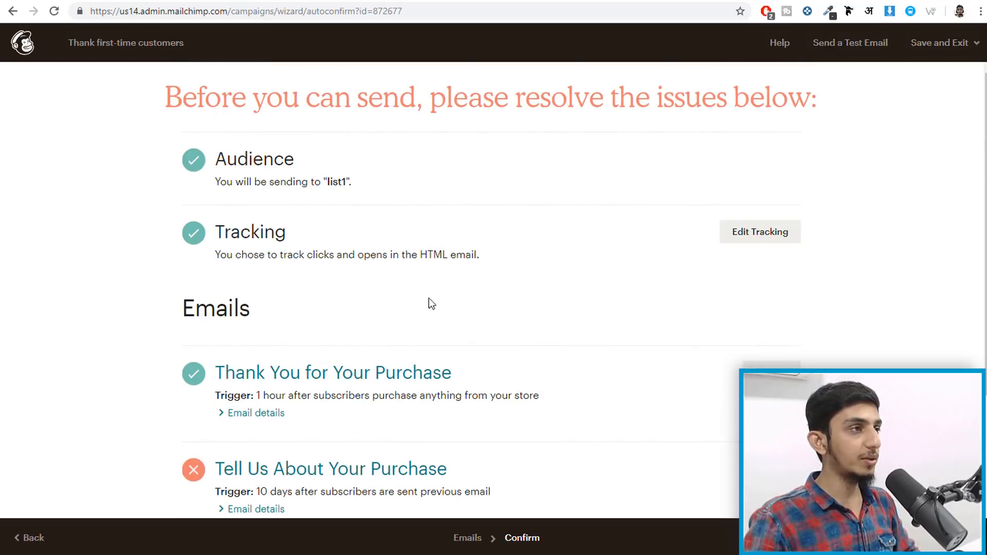
key(alt+Left)
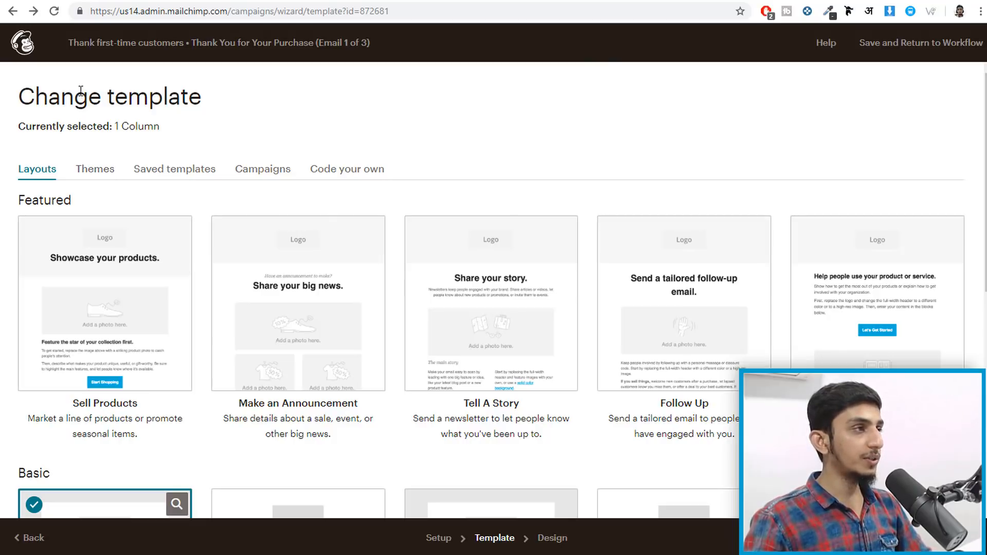
click(23, 45)
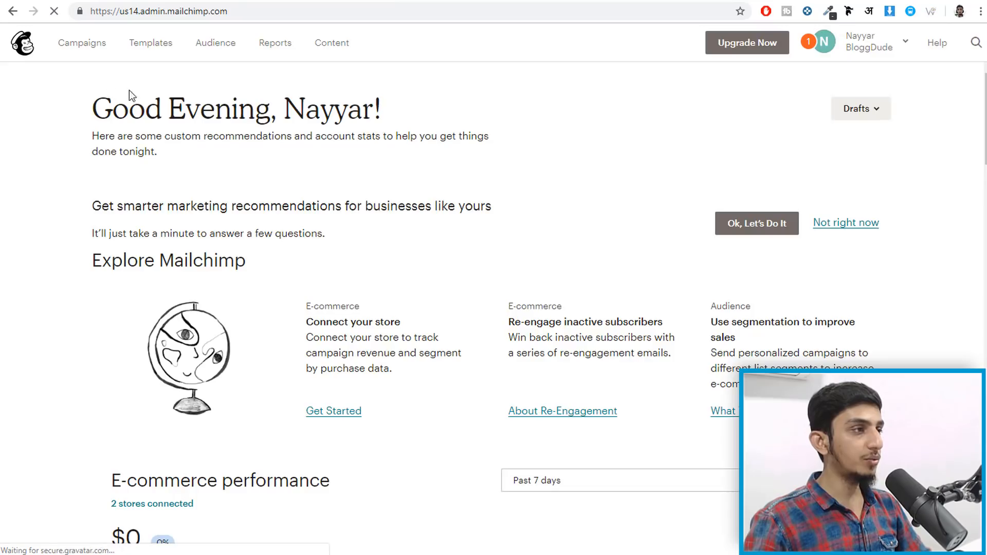
- Start a new automated e-commerce email campaign: Turn on an abandoned cart email
click(77, 45)
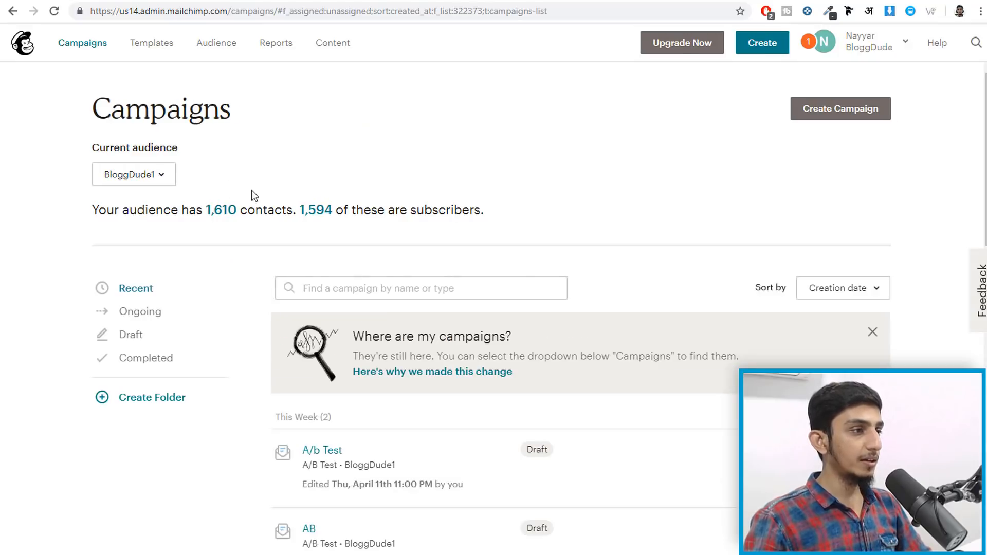
click(842, 107)
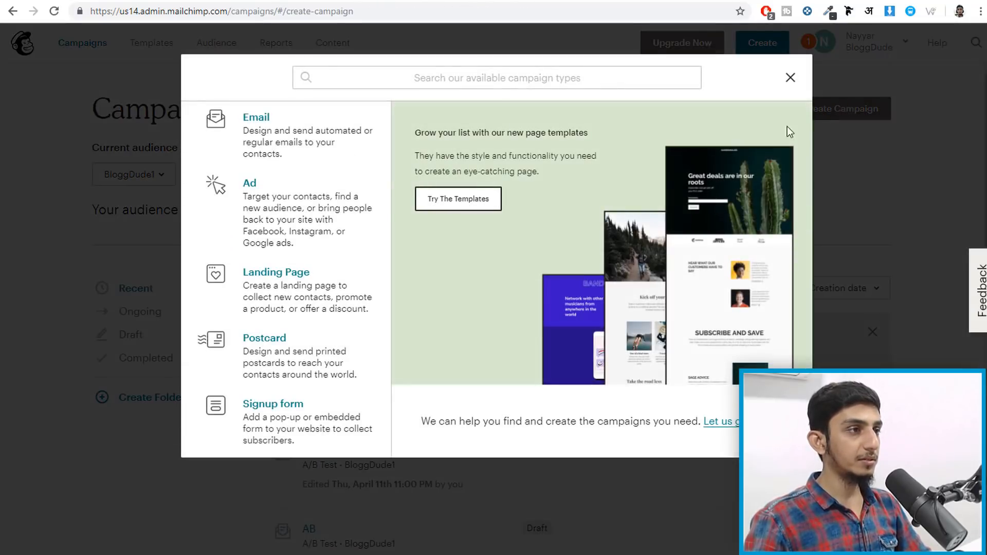
click(249, 143)
click(452, 129)
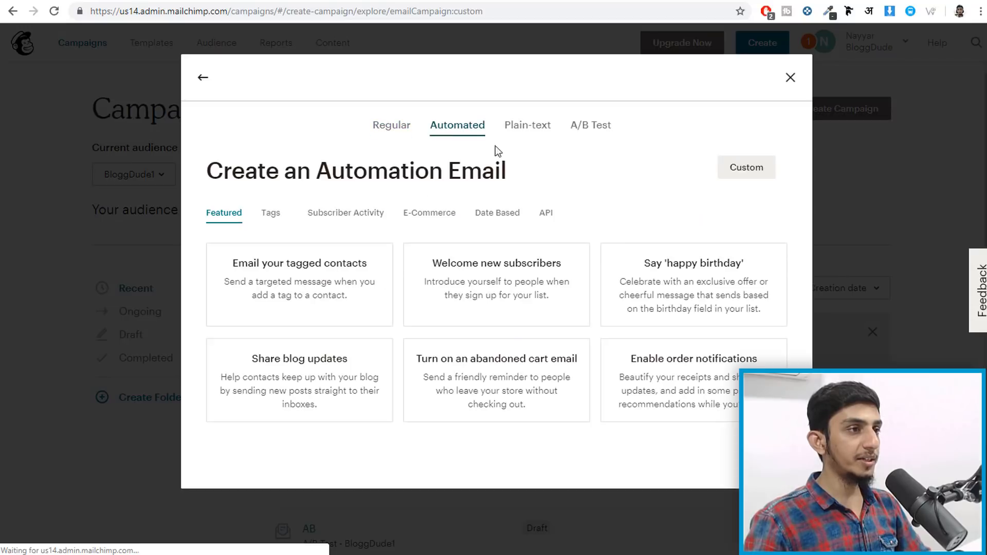
click(462, 222)
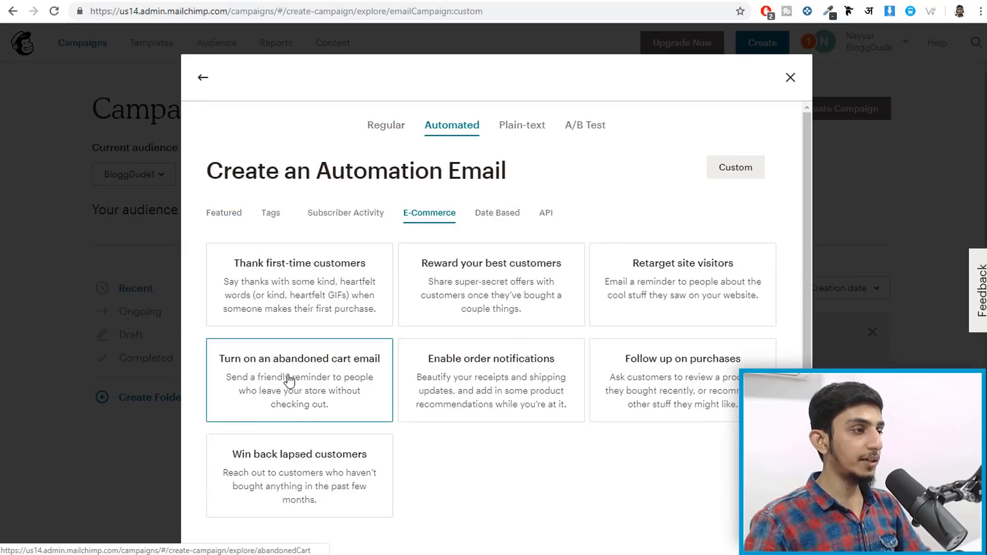
click(326, 375)
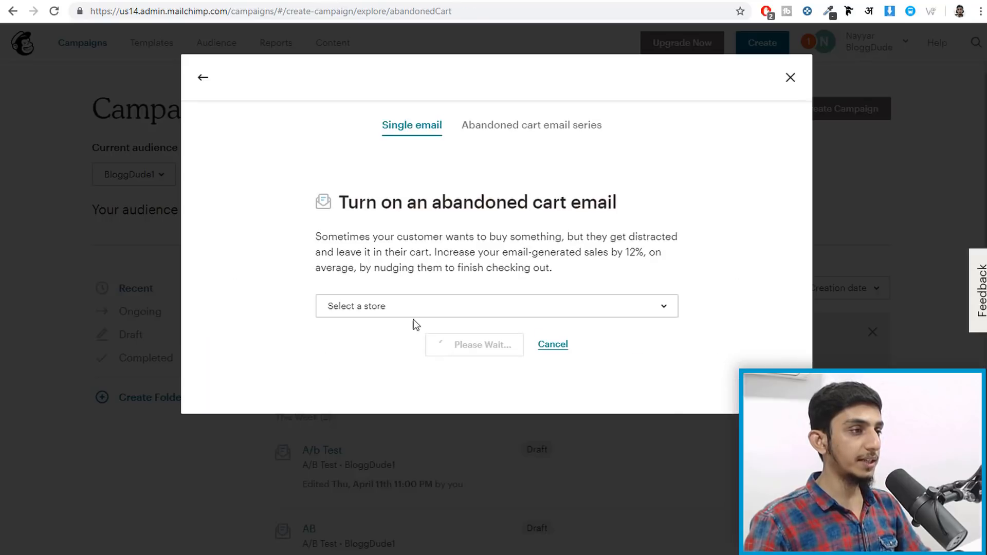
- Open the store list, checking the store's Mailchimp sync settings in WordPress
click(413, 316)
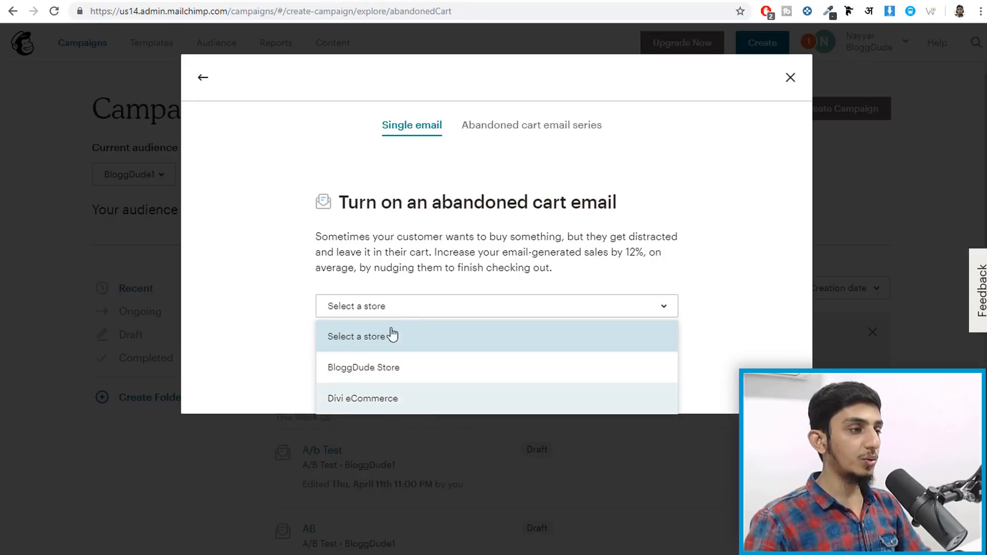
click(506, 1)
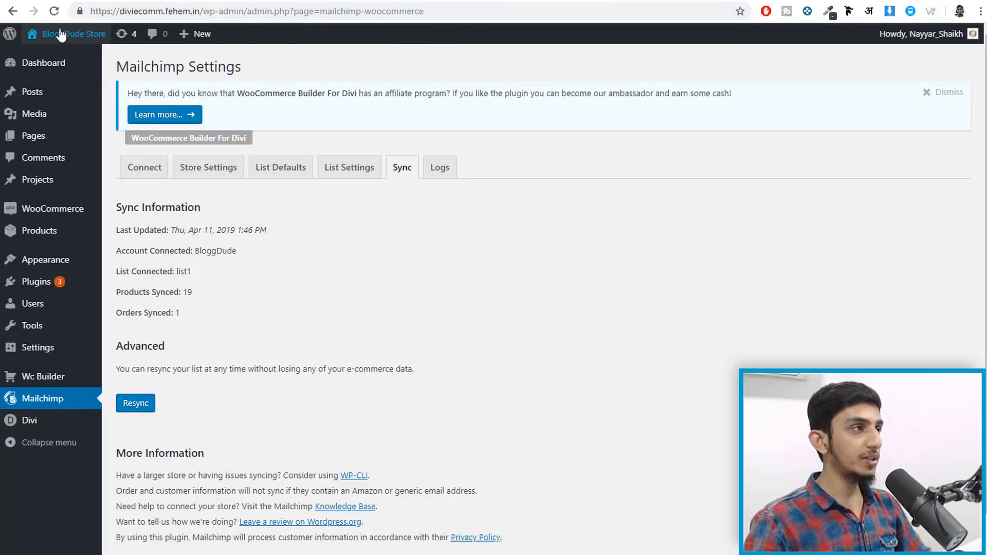
mouse_move(58, 37)
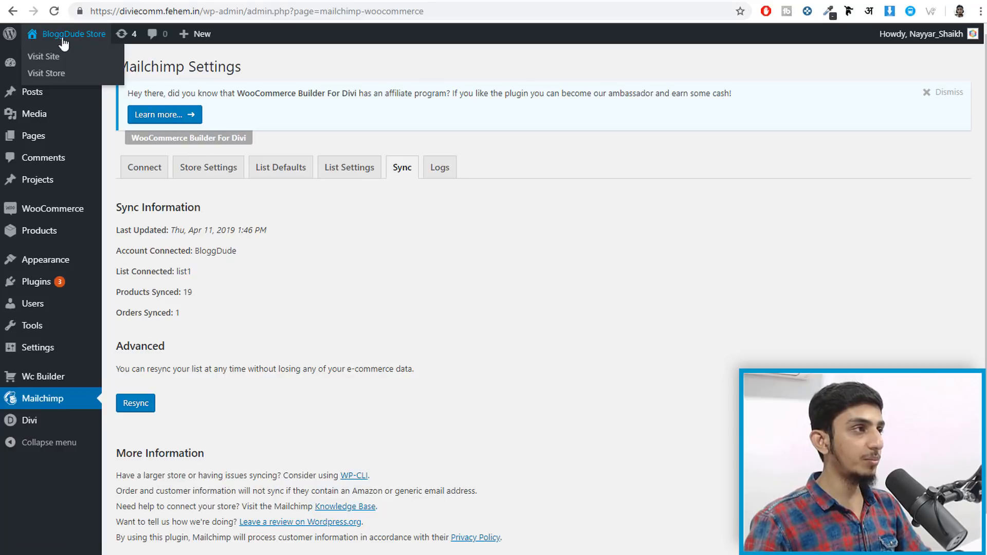
click(381, 1)
click(421, 315)
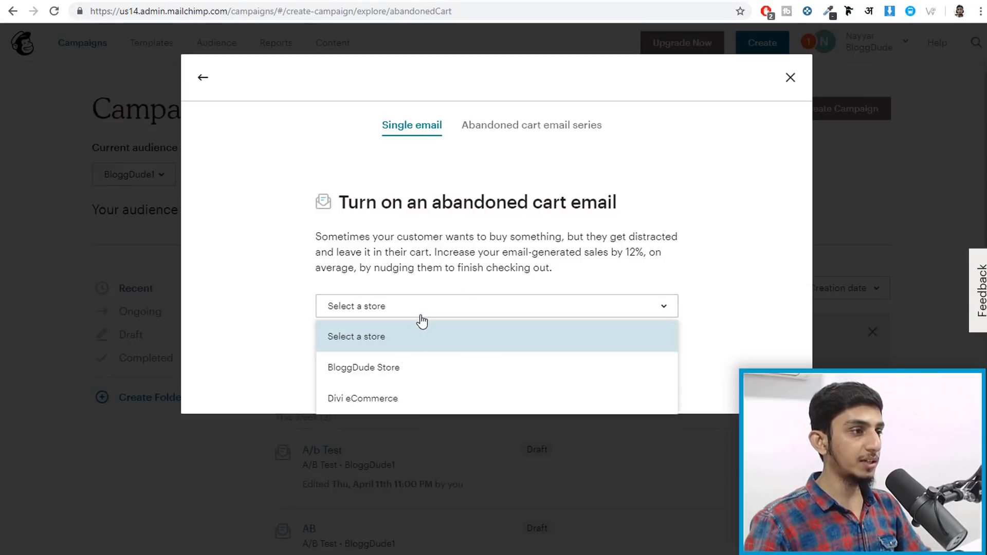
- Create the abandoned cart automation for BloggDude Store and begin designing its email
click(379, 368)
click(474, 353)
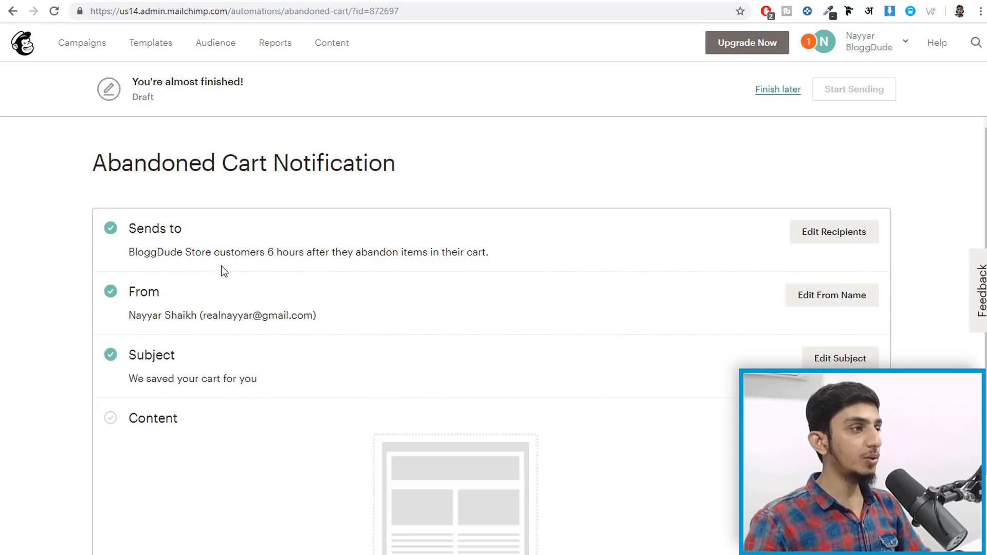
drag(129, 252, 489, 252)
click(345, 253)
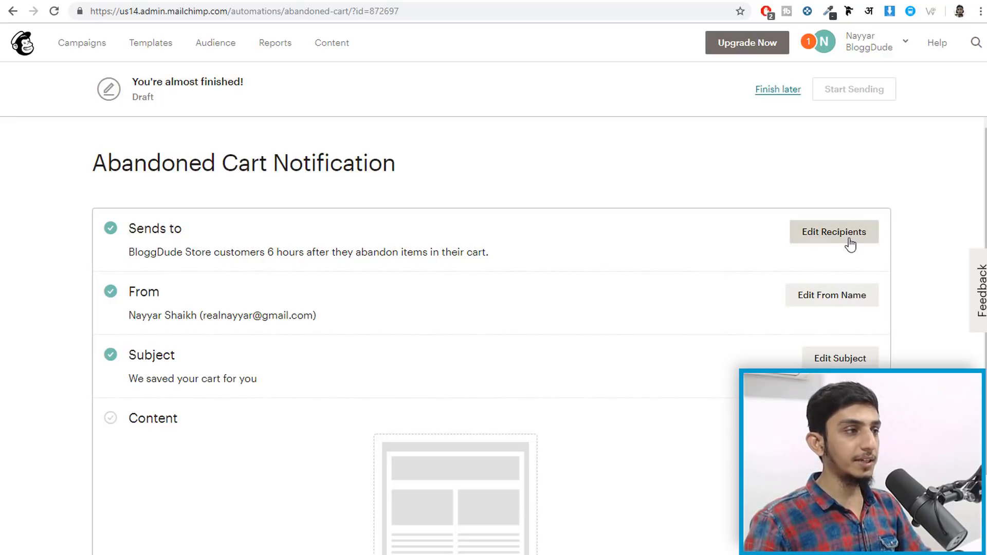
scroll(452, 294, down, 2)
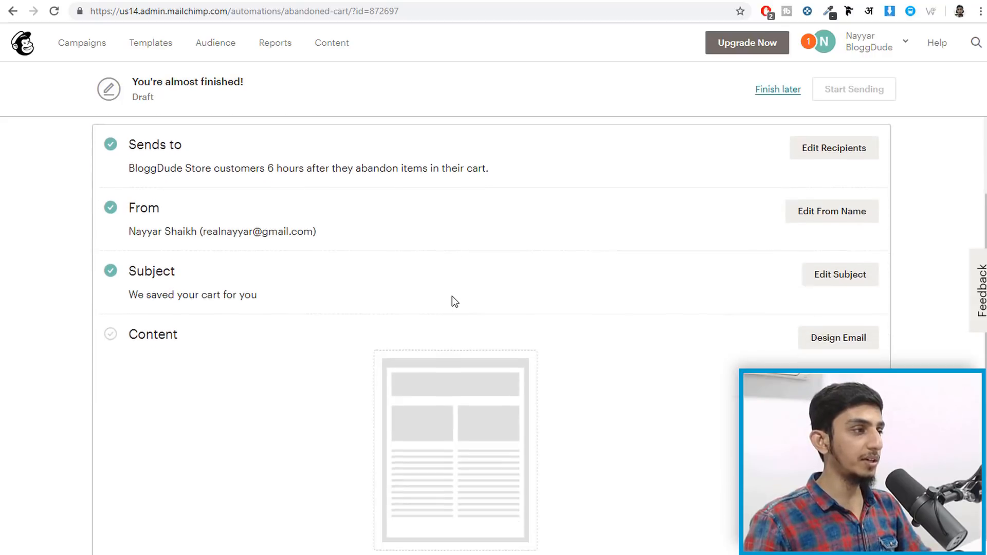
click(849, 332)
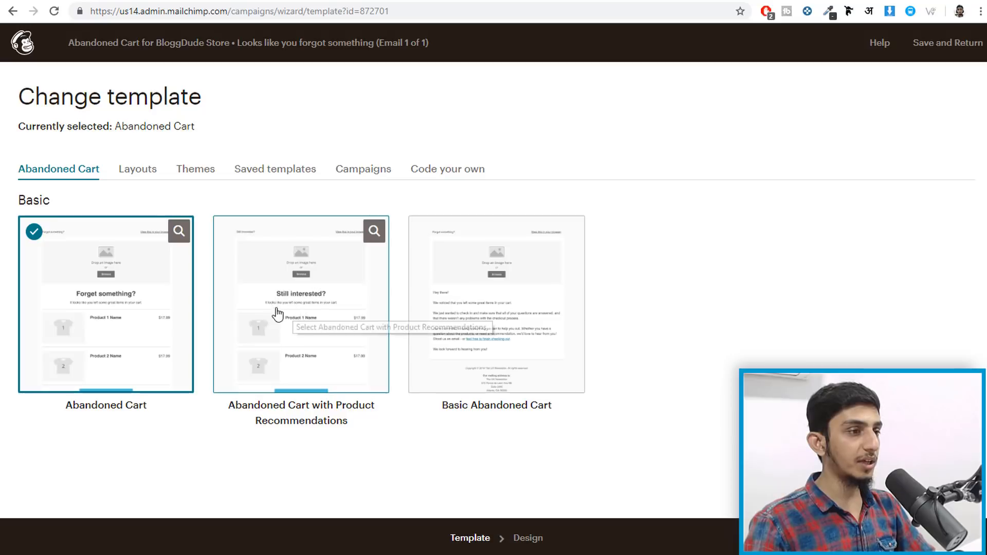
- Preview Abandoned Cart with Product Recommendations, select it, and confirm the template change
click(376, 236)
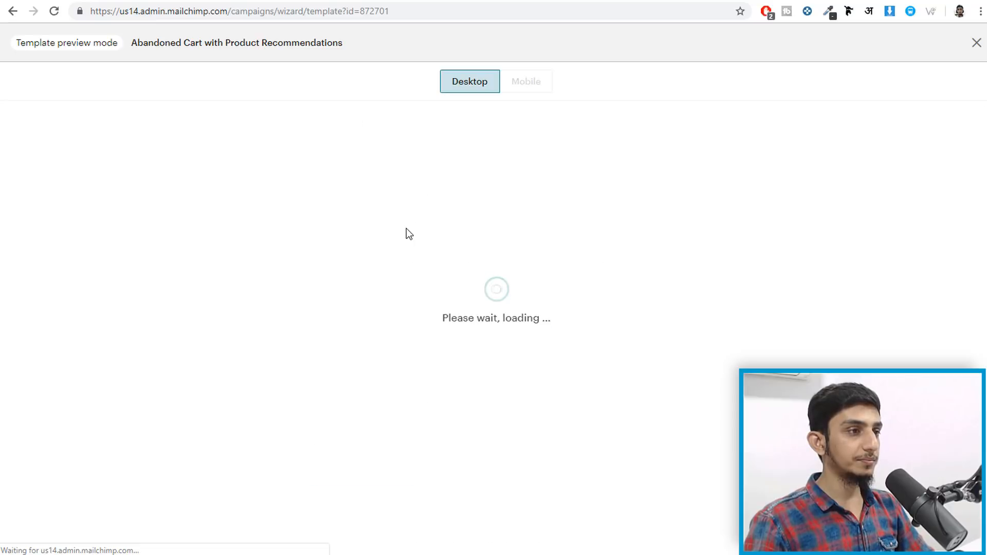
scroll(564, 297, down, 2)
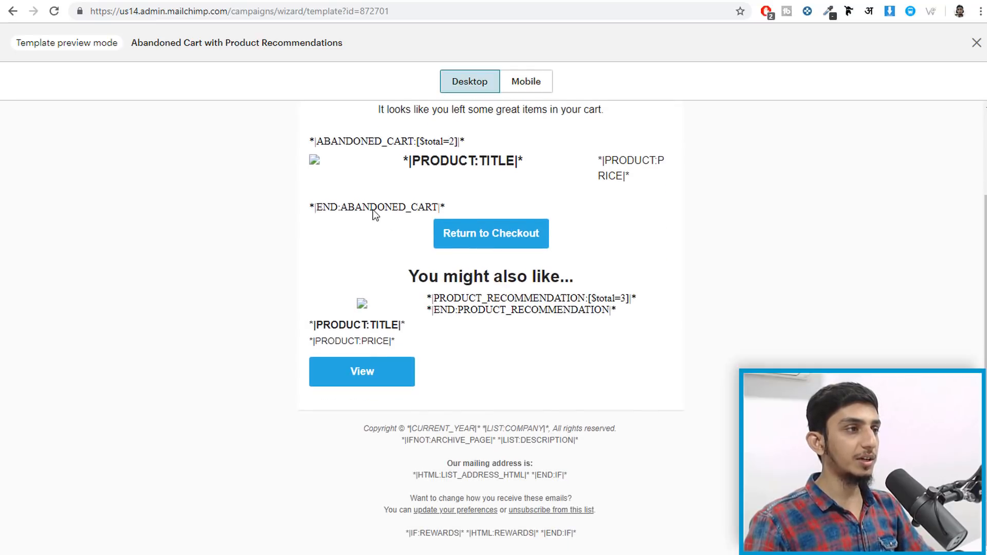
scroll(317, 194, up, 1)
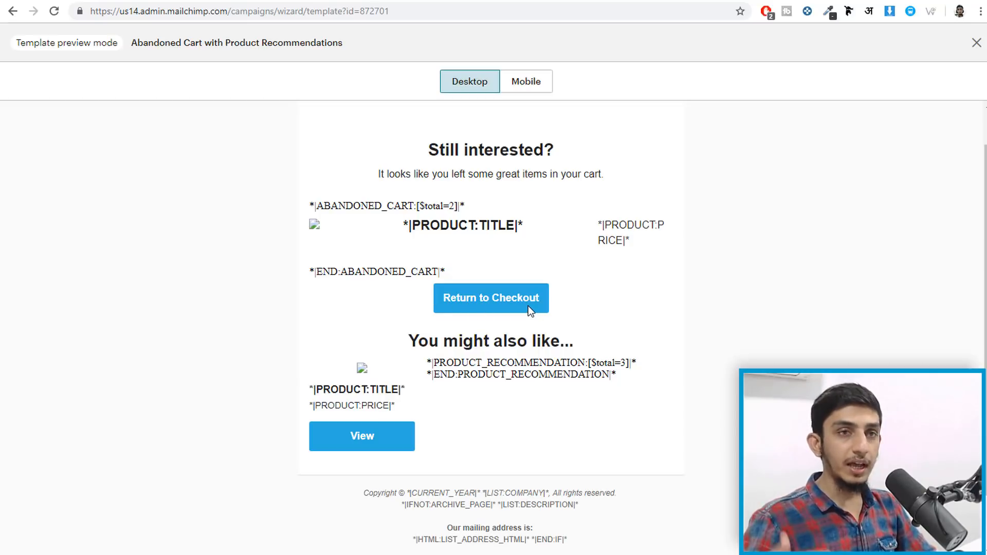
click(977, 43)
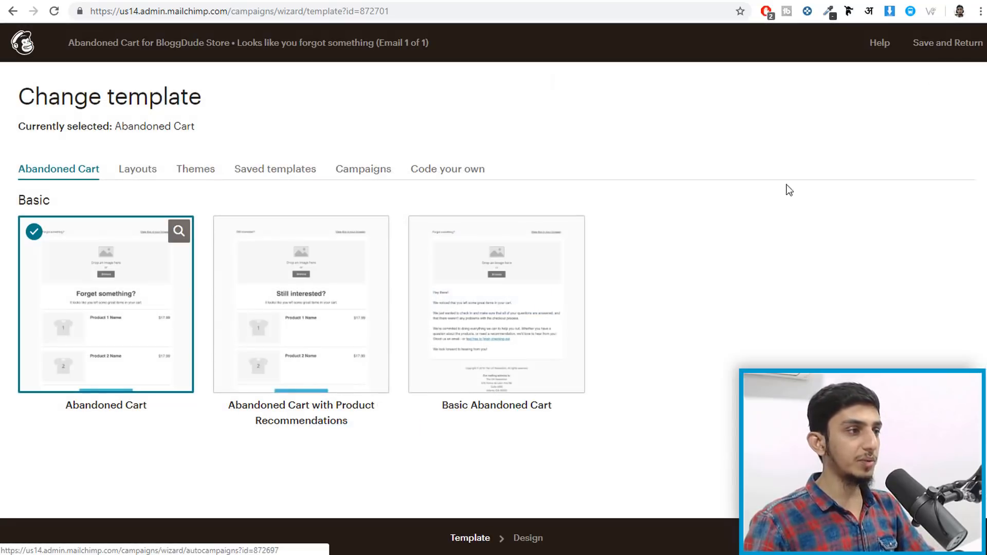
click(368, 315)
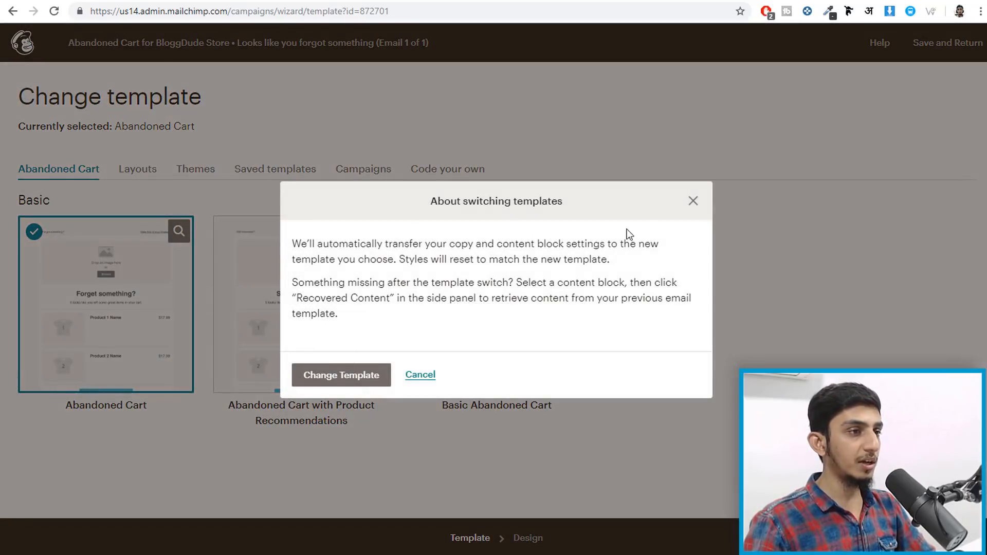
click(693, 201)
click(316, 286)
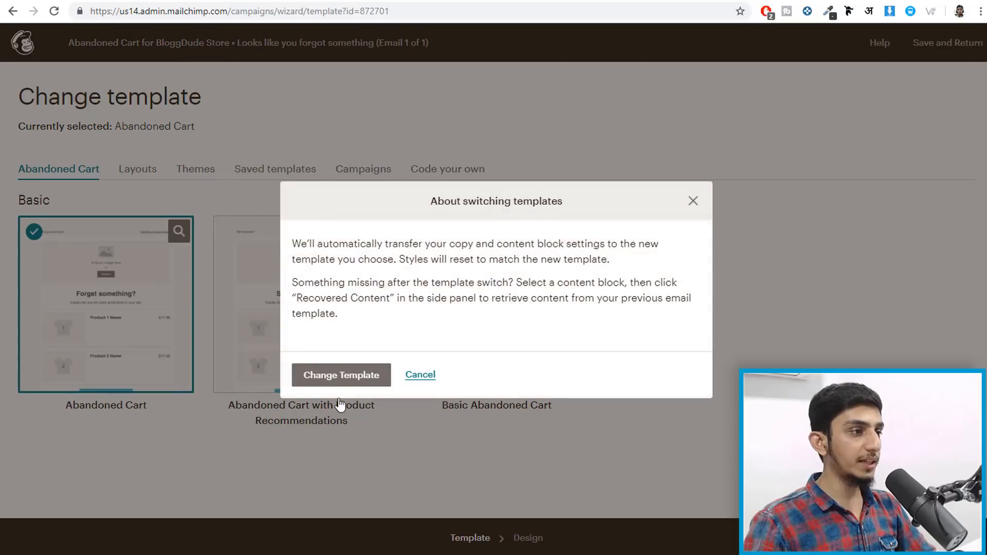
click(334, 376)
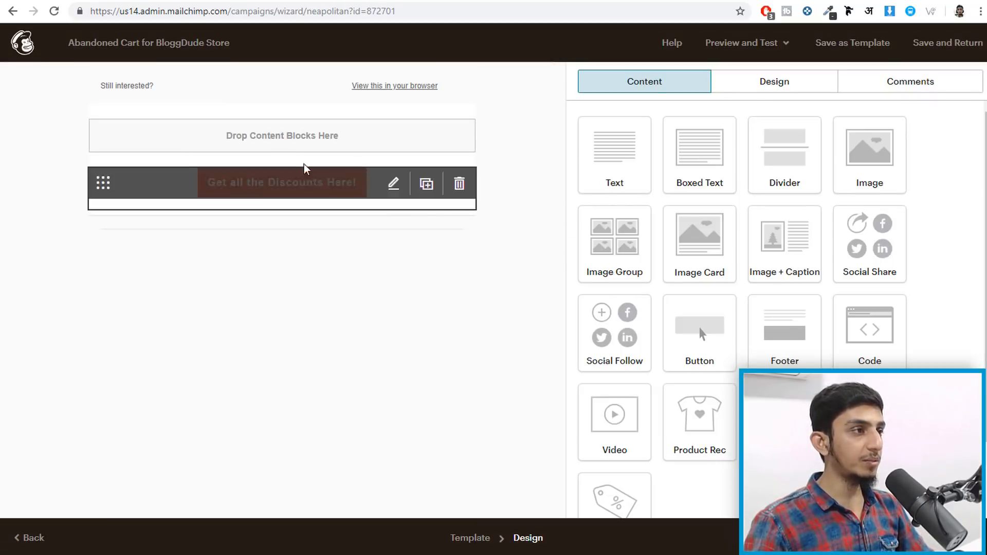
- Put a 4-product recommendation block above the discounts button, then add a Promo Code block below
scroll(741, 309, down, 2)
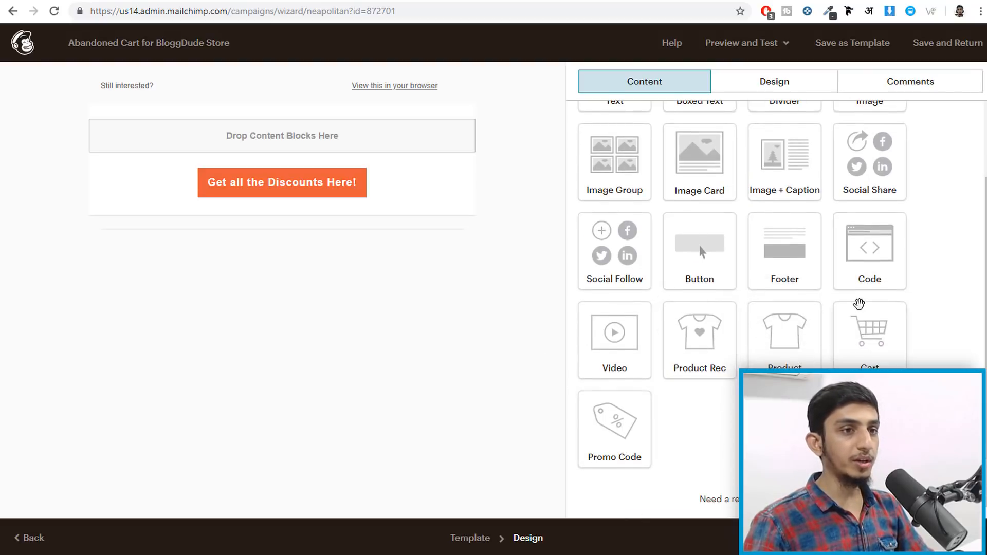
scroll(874, 287, up, 2)
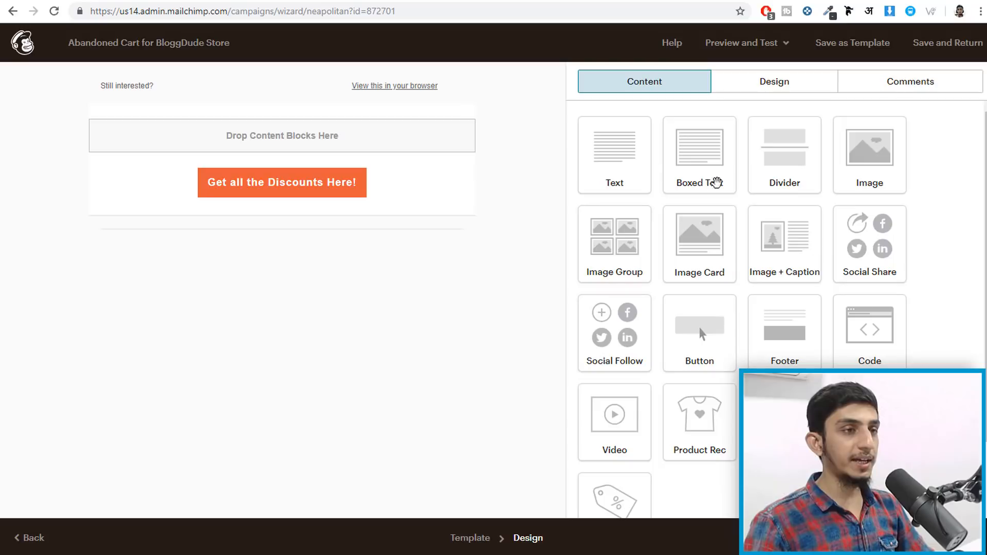
scroll(768, 352, down, 2)
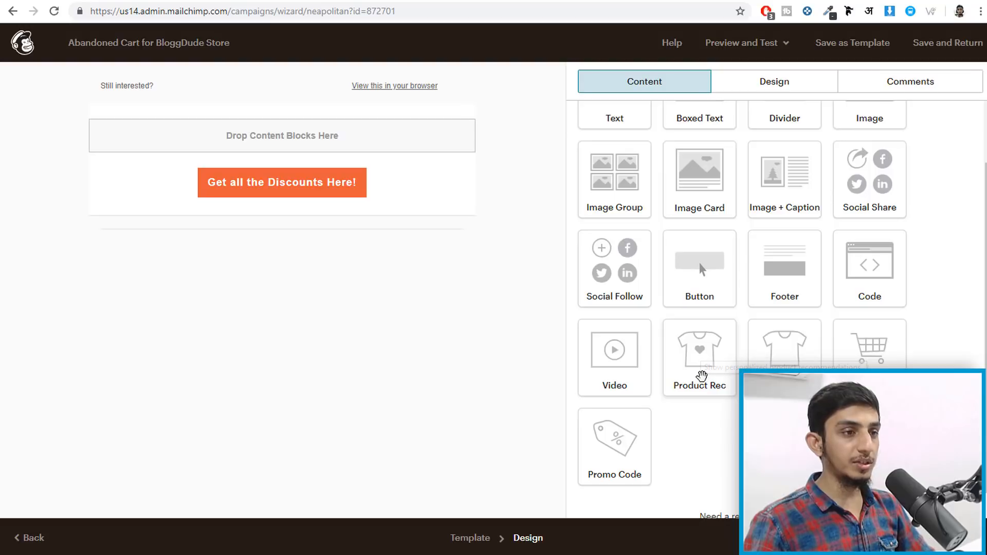
drag(702, 363, 221, 156)
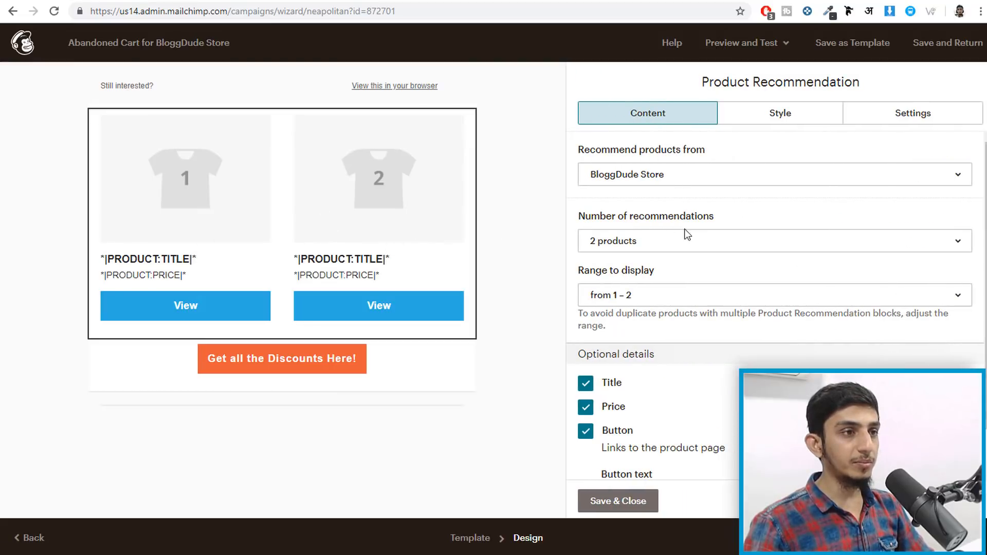
click(656, 247)
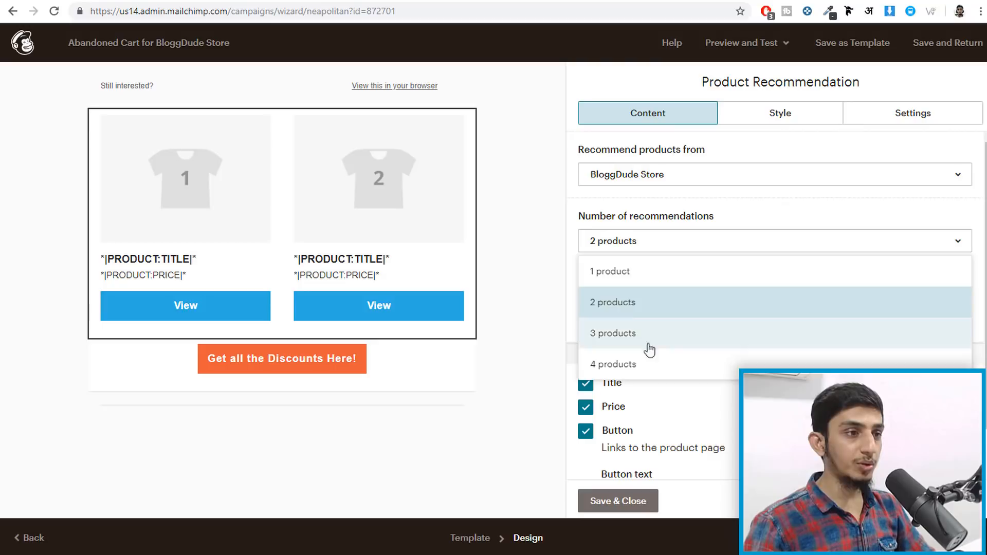
click(646, 364)
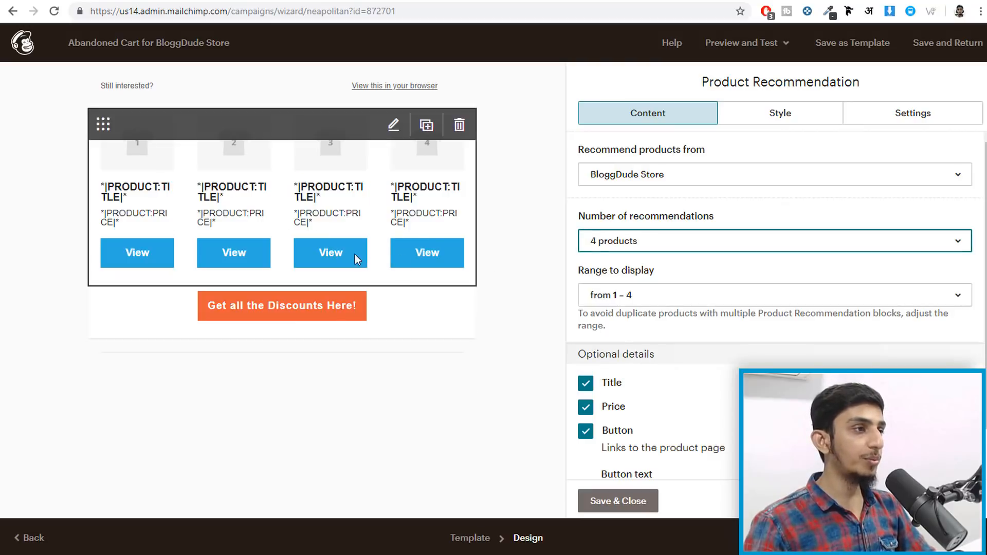
scroll(709, 334, down, 1)
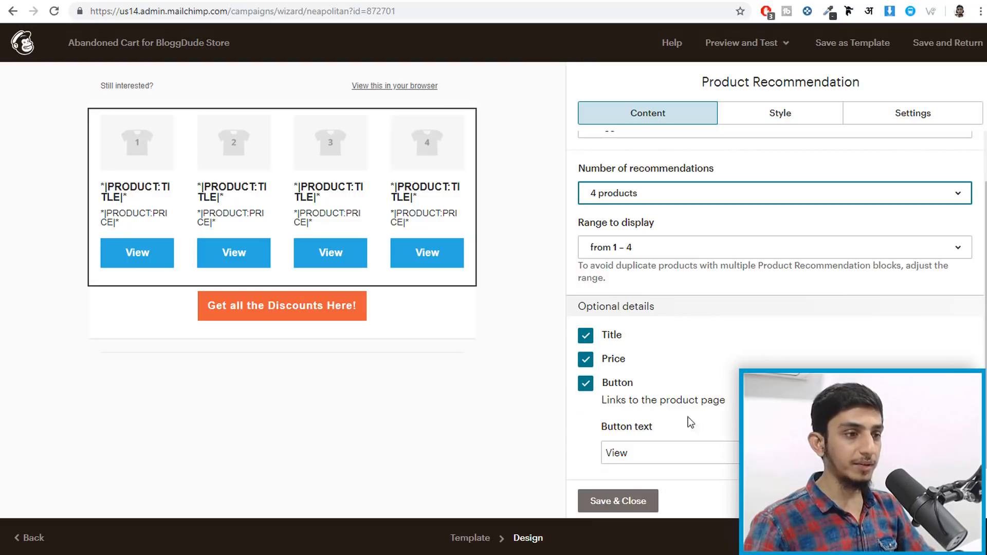
click(632, 503)
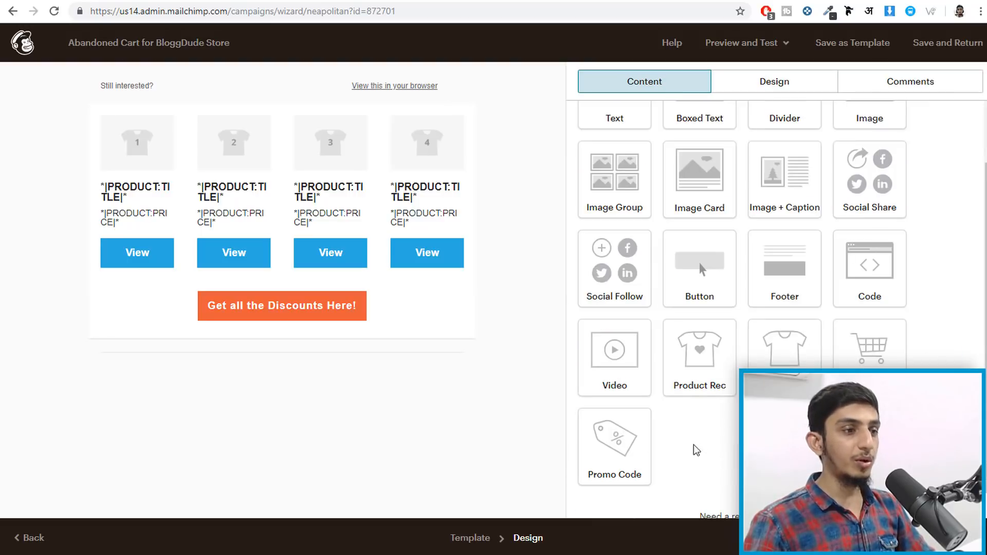
drag(615, 443, 283, 259)
- Link the Promo Code block to BloggDude Store and enable its description line
click(659, 180)
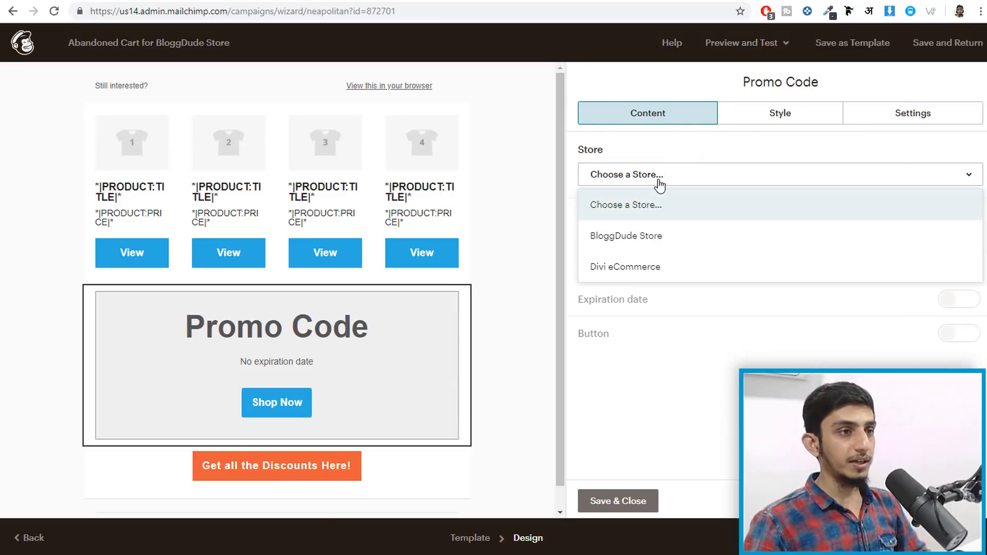
click(675, 245)
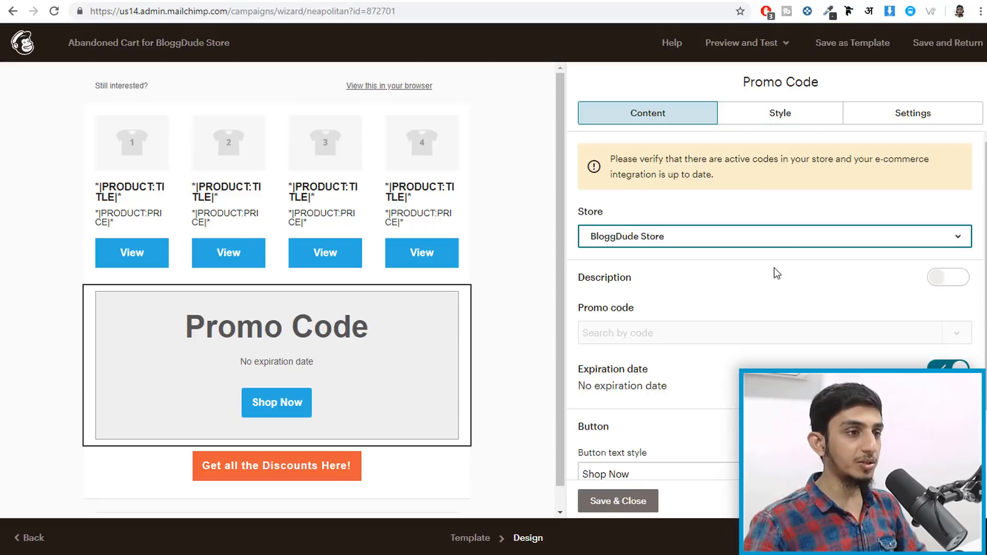
click(948, 214)
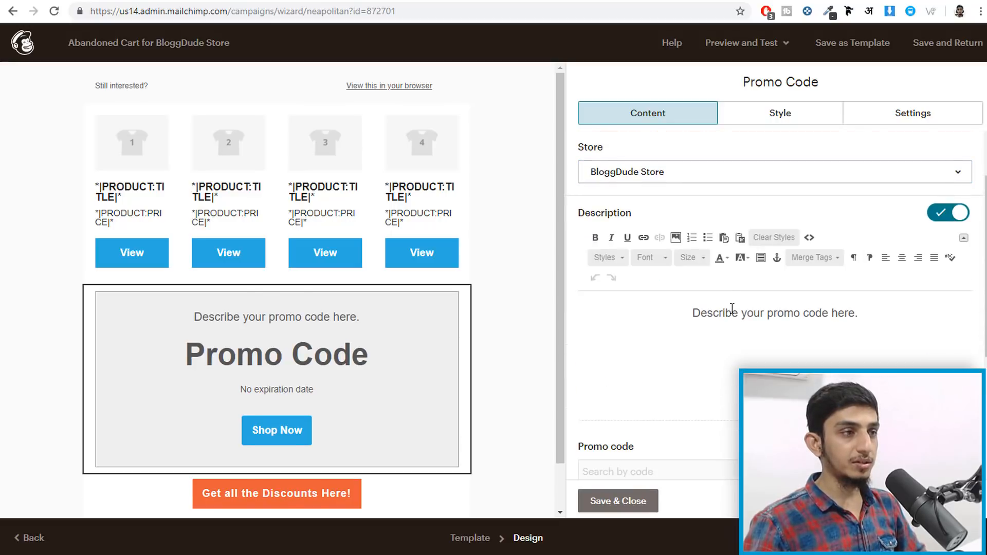
scroll(730, 315, down, 4)
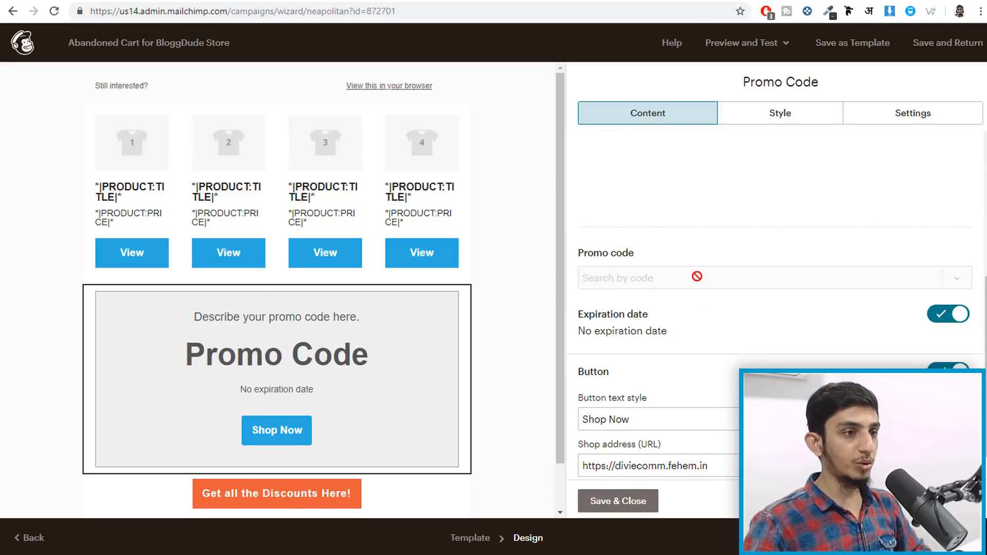
scroll(754, 284, up, 4)
triple_click(764, 322)
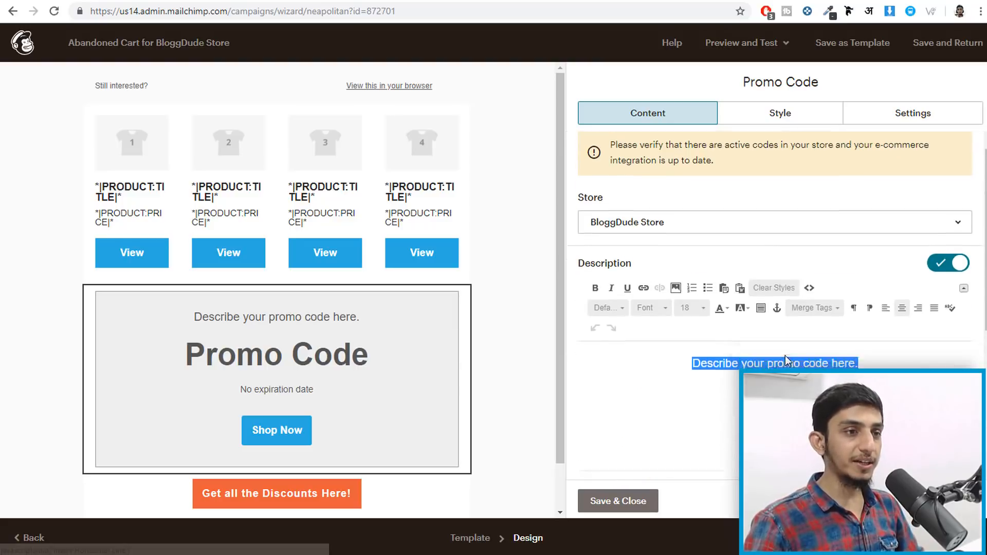
- Look over the promo block, then switch to the WordPress store admin
scroll(787, 355, down, 5)
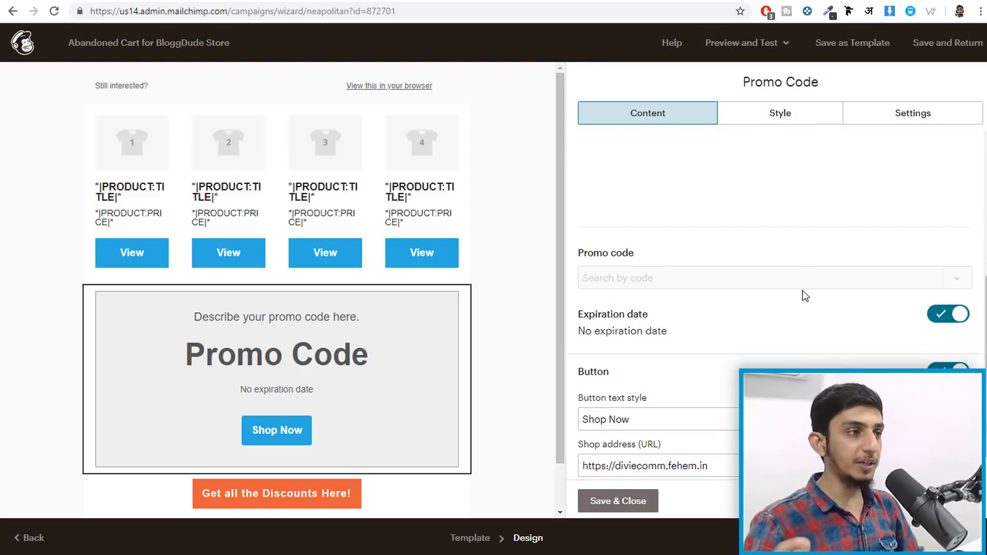
scroll(749, 306, down, 1)
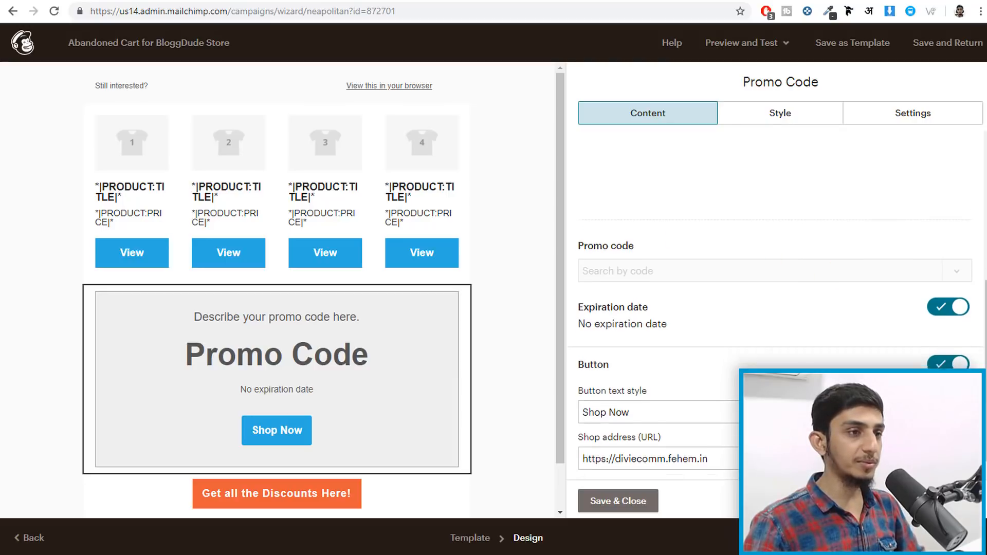
scroll(705, 368, up, 3)
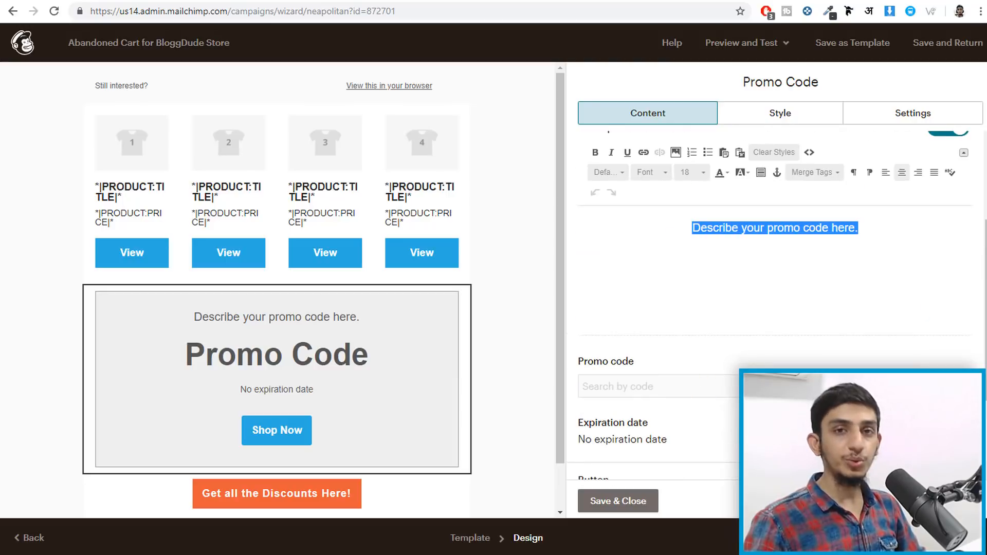
scroll(859, 282, down, 2)
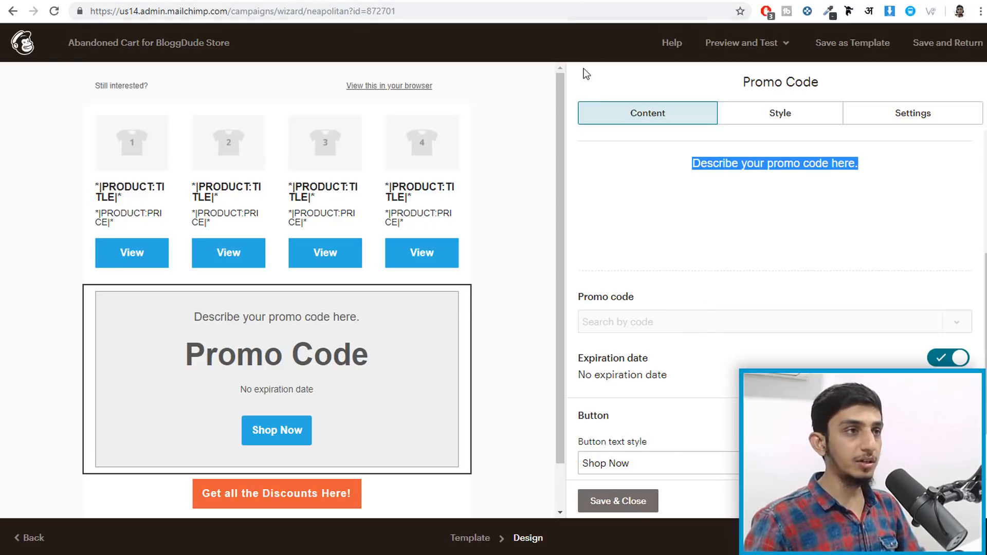
click(540, 0)
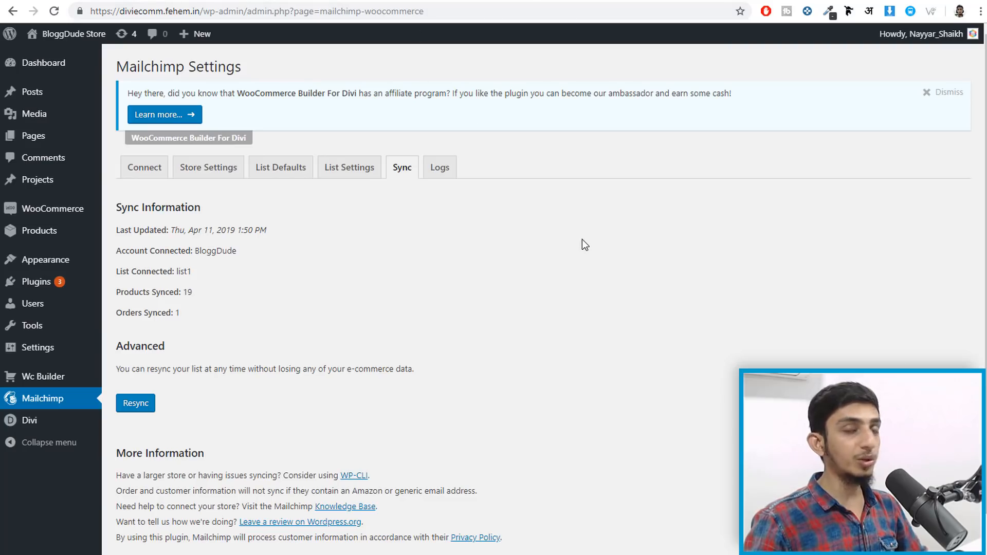
mouse_move(44, 211)
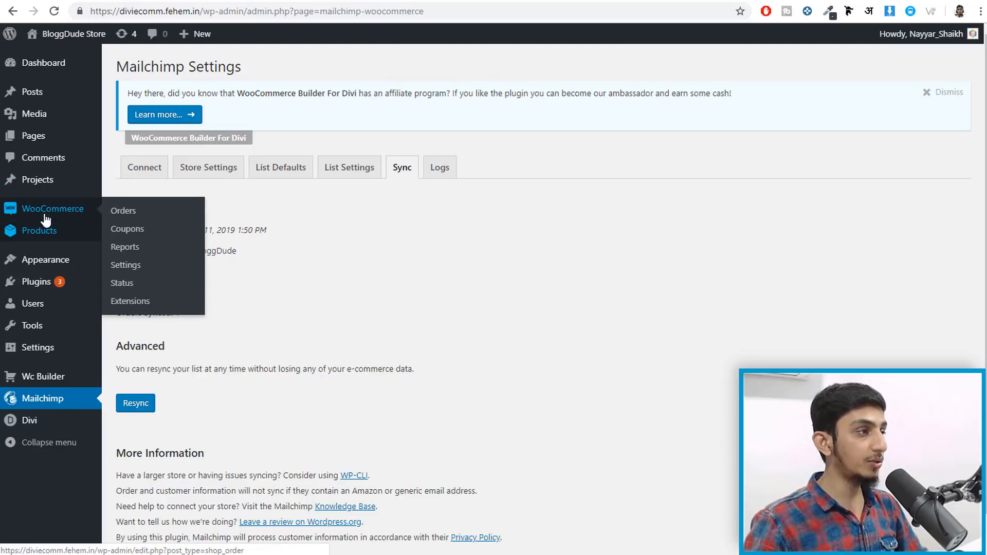
click(142, 230)
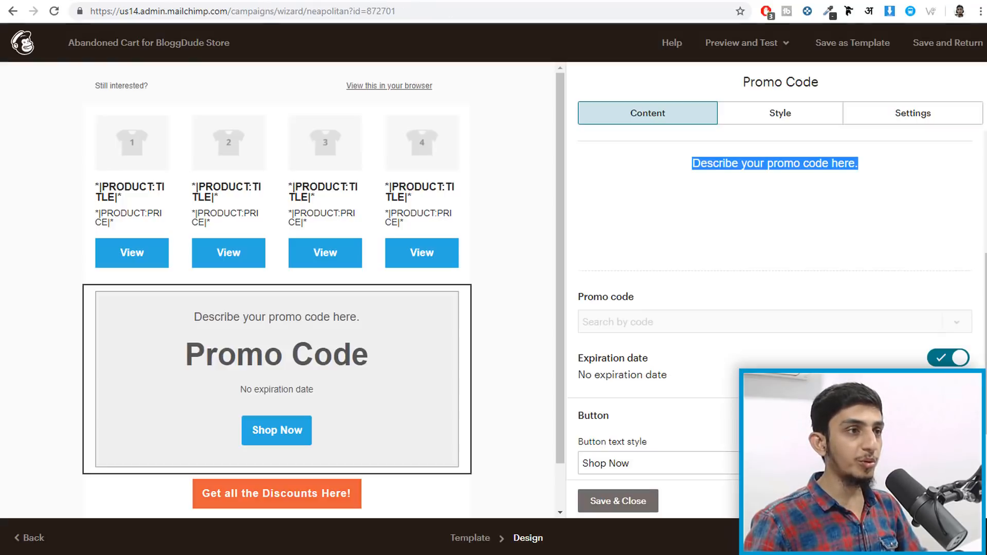
scroll(705, 271, down, 1)
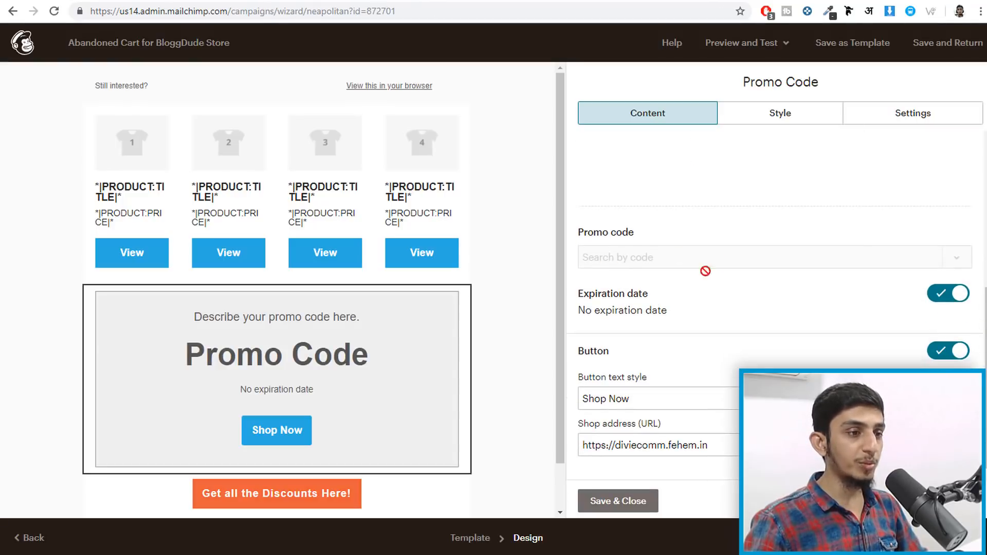
- Save the Promo Code block and review the Abandoned Cart Notification summary
click(633, 502)
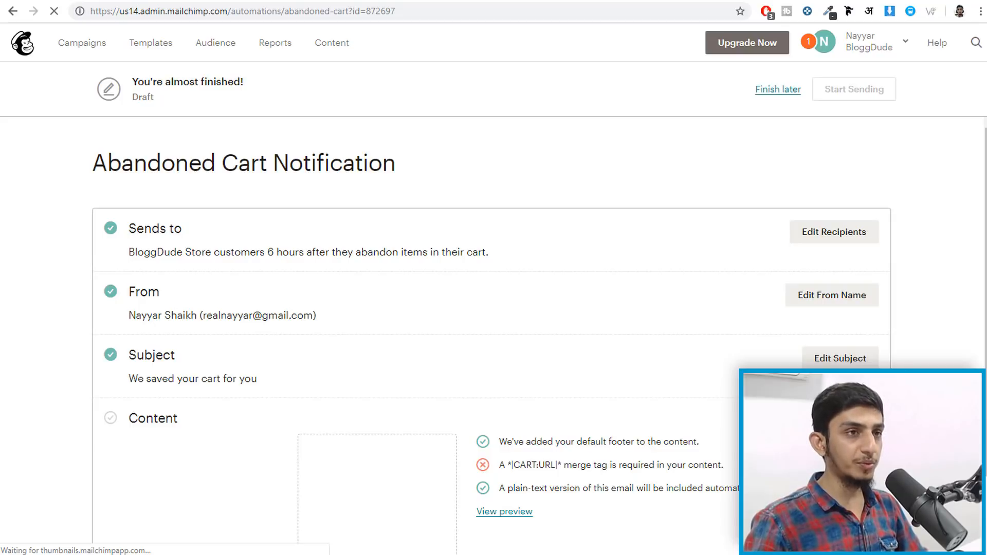
scroll(494, 334, down, 2)
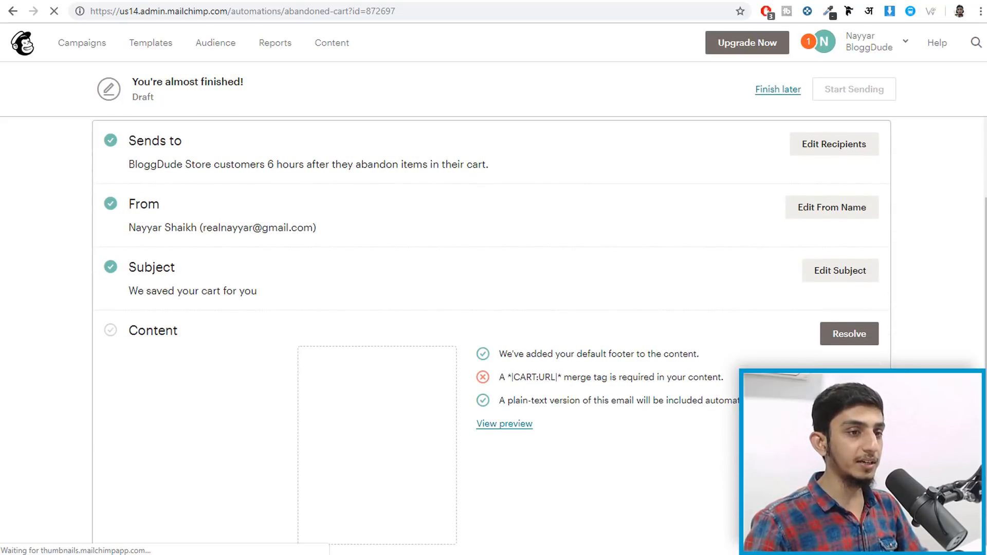
scroll(875, 333, up, 2)
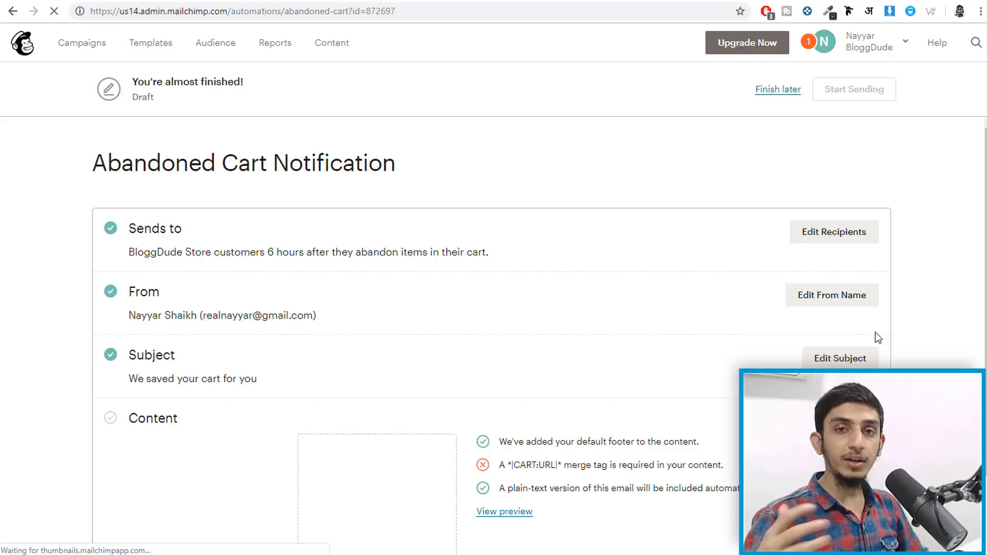